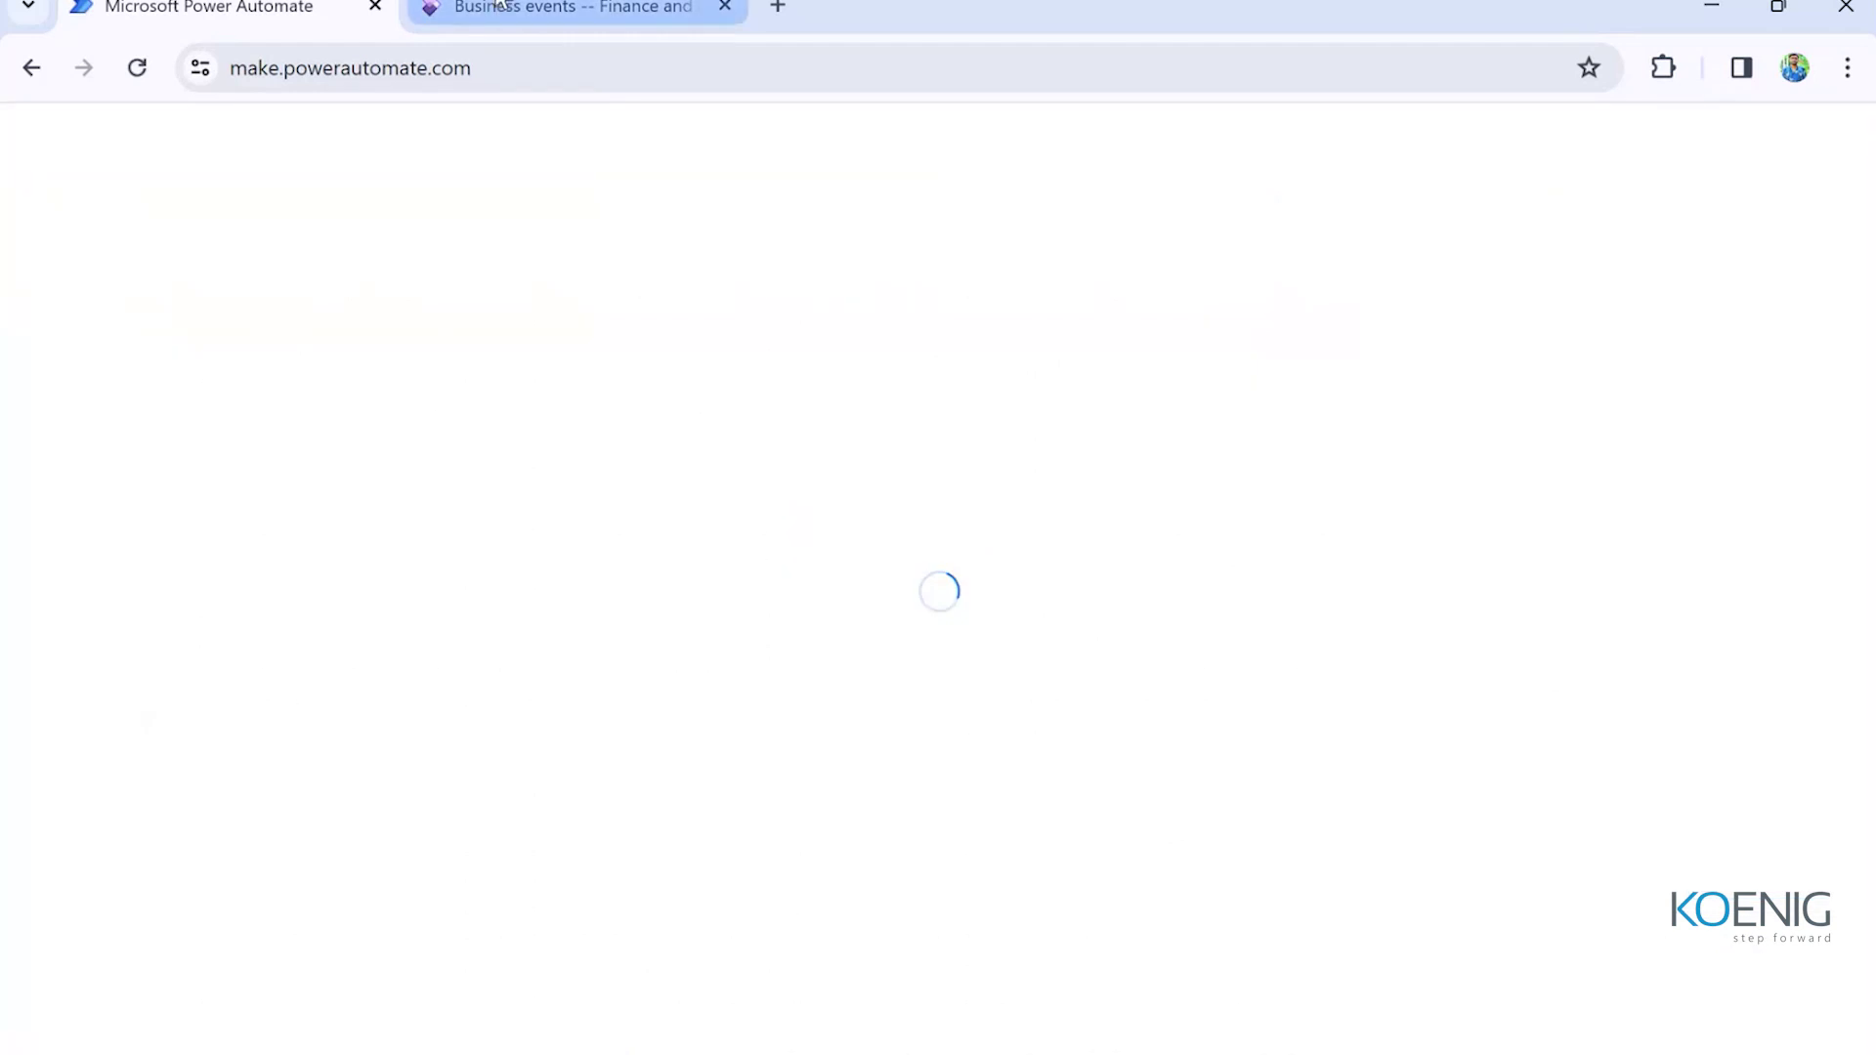
- Switch to Finance and Operations and open the Batch jobs page under the System administration inquiries
{"action": "left_click", "coordinate": [502, 8]}
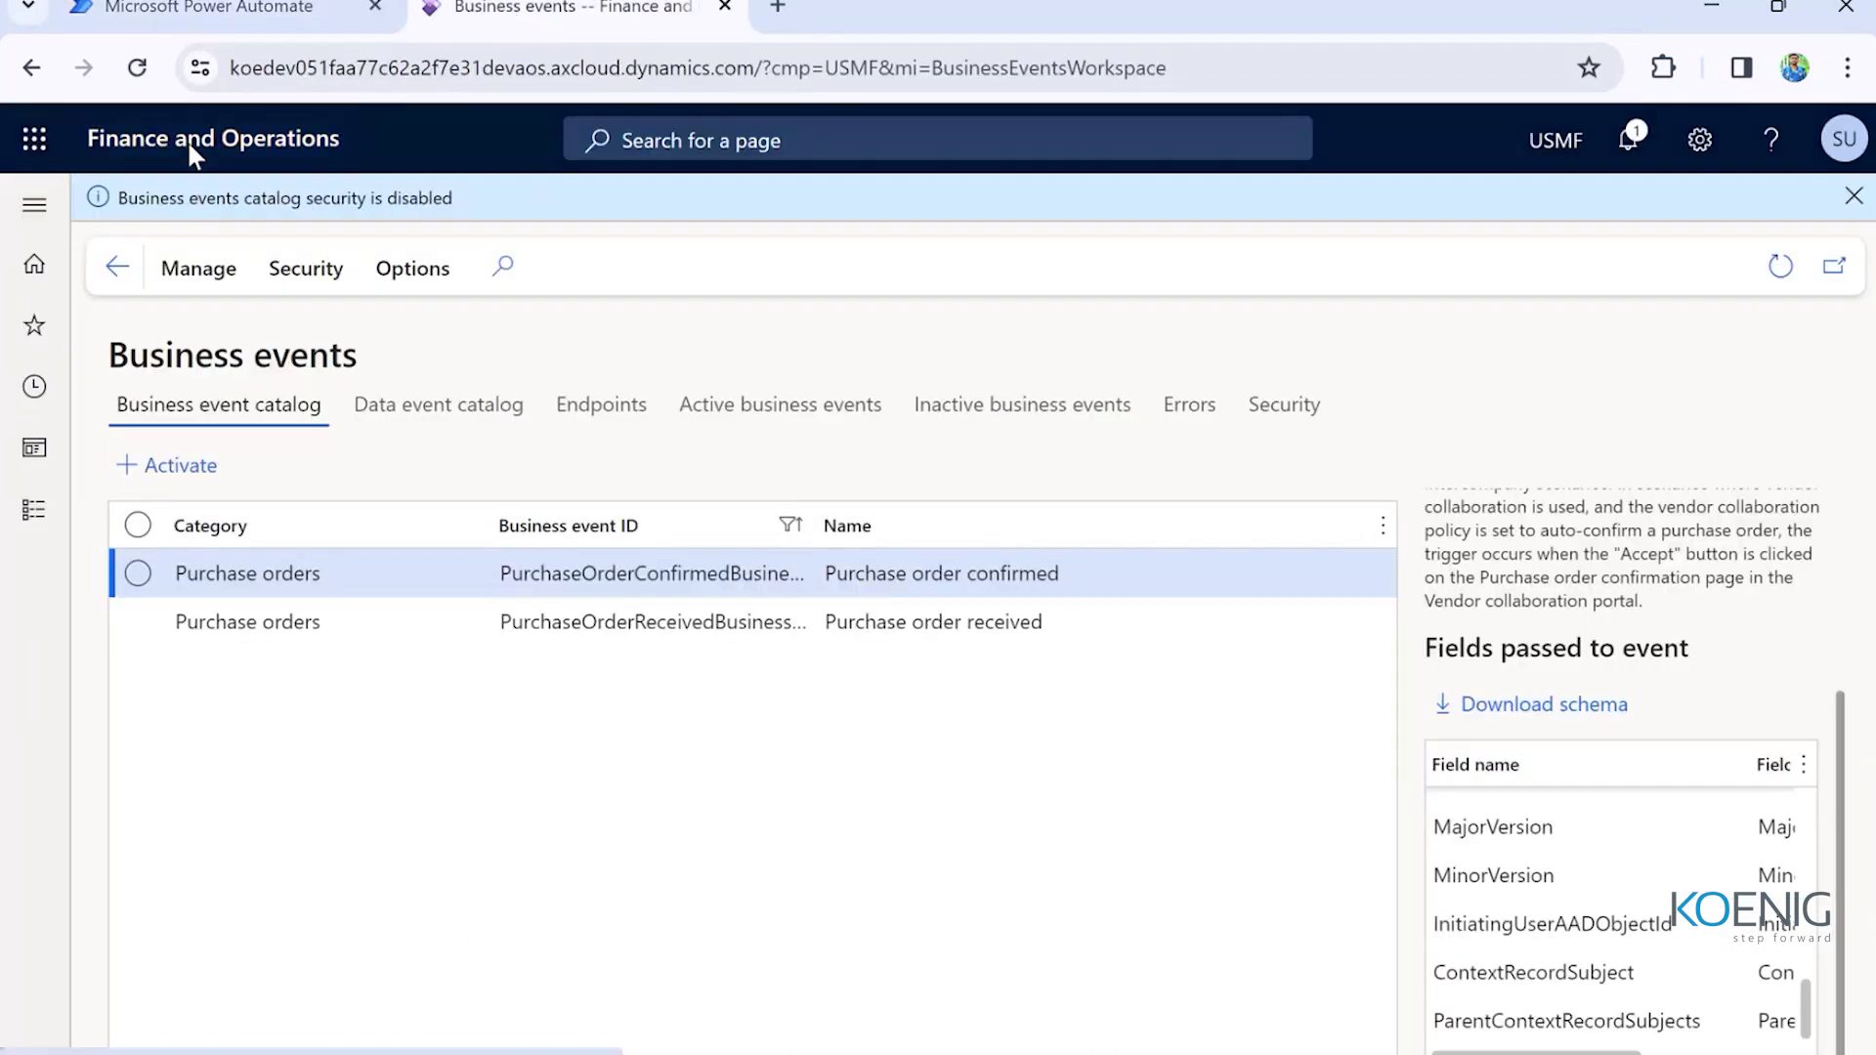
{"action": "left_click", "coordinate": [190, 149]}
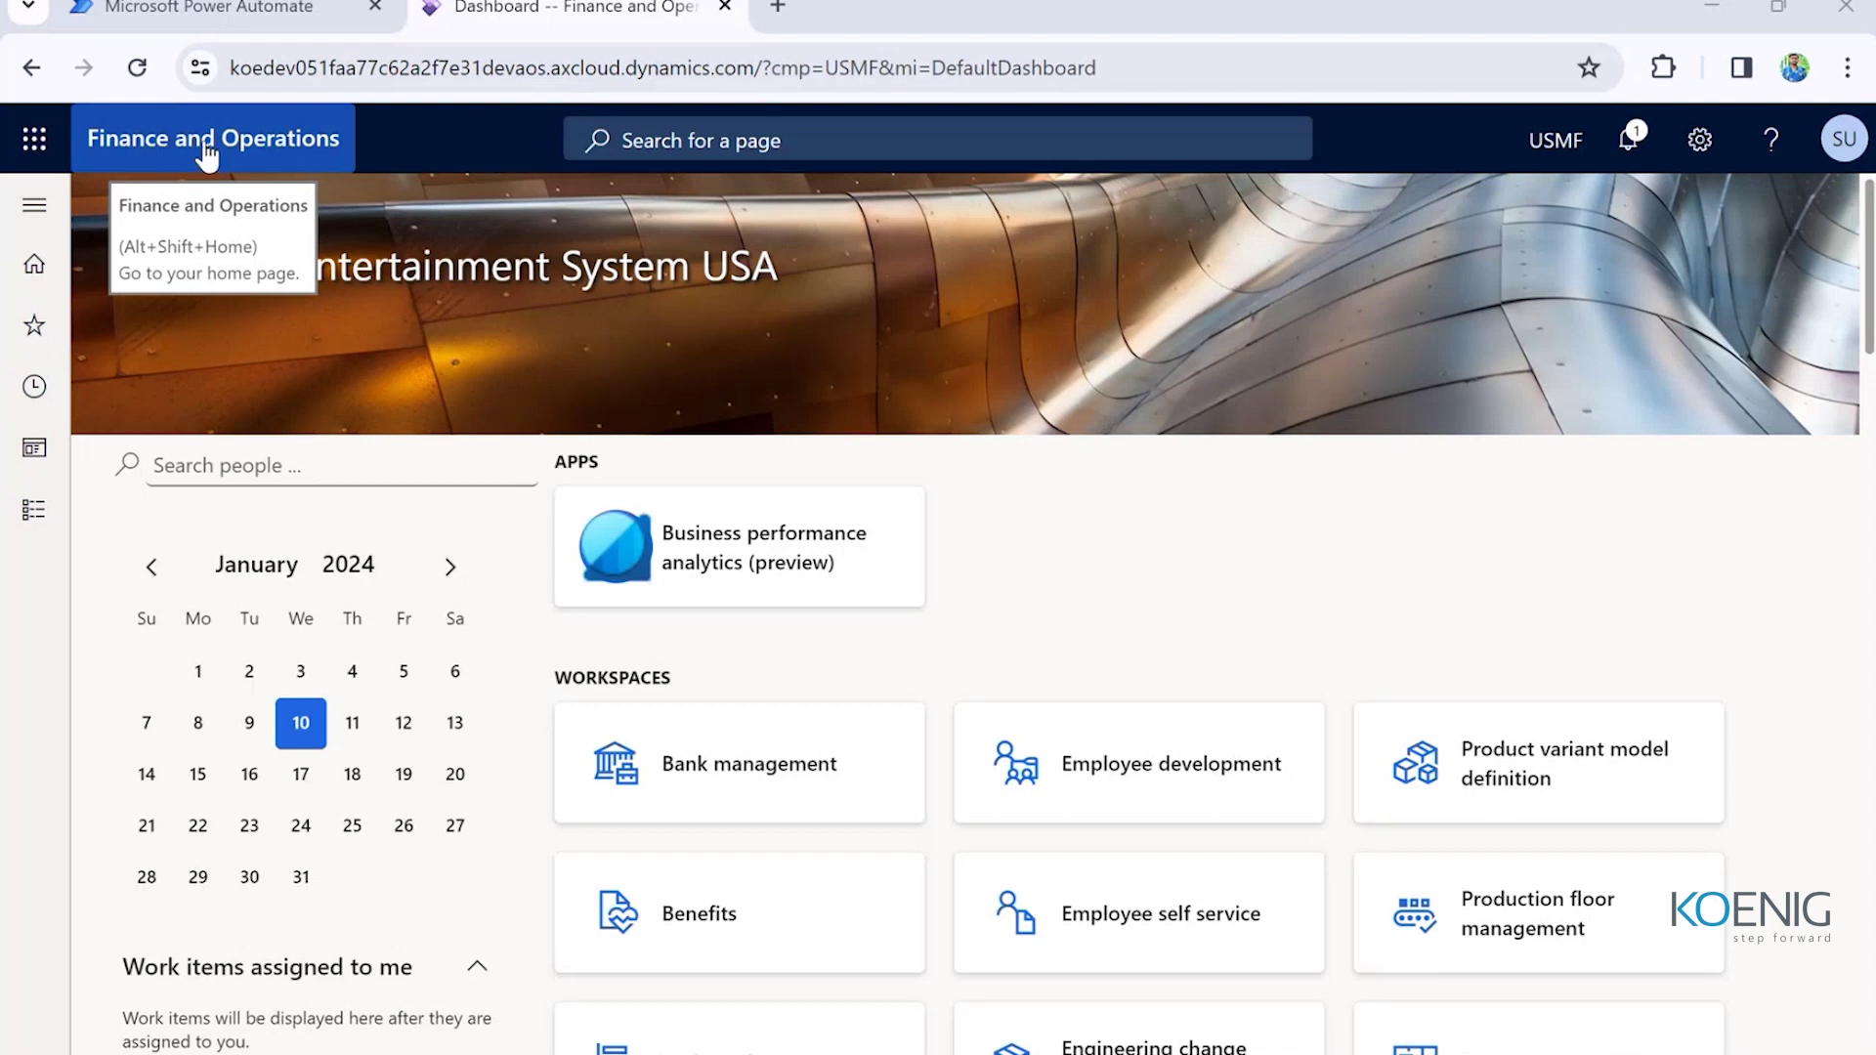
{"action": "left_click", "coordinate": [35, 510]}
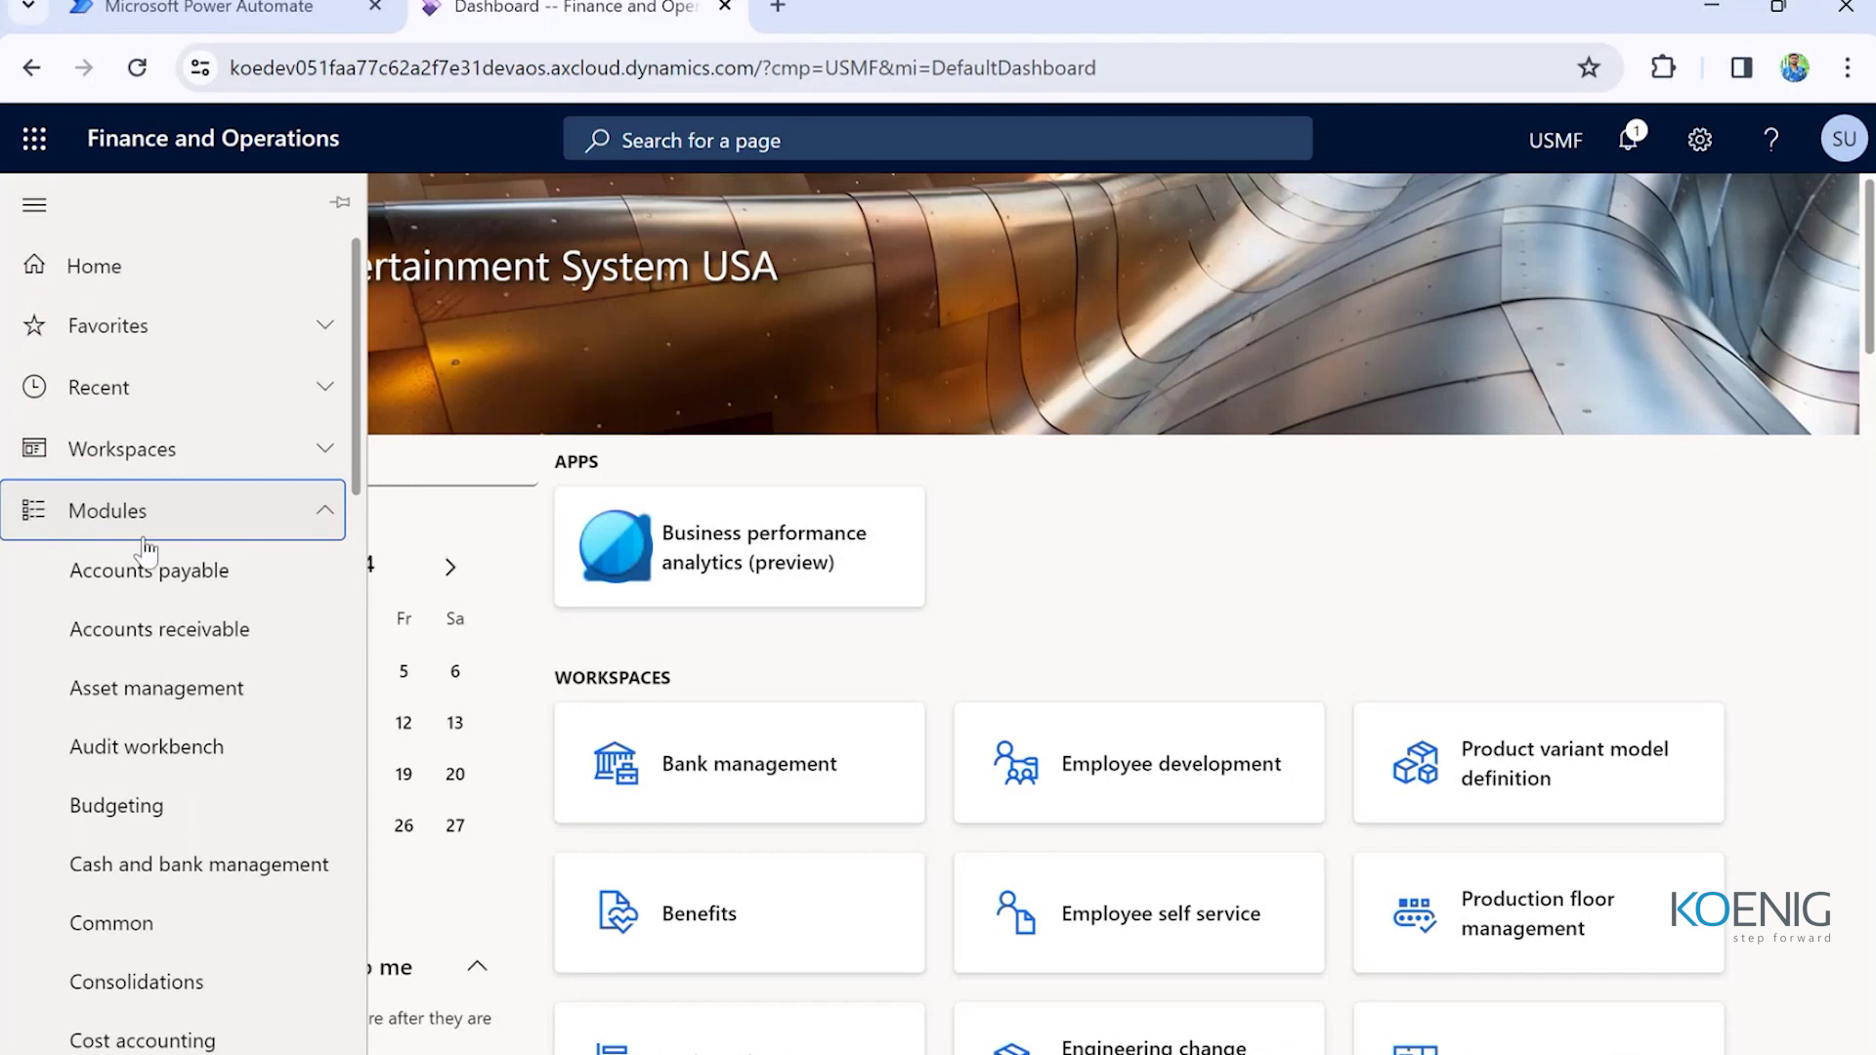
{"action": "scroll", "coordinate": [146, 548], "scroll_direction": "down", "scroll_amount": 15}
{"action": "scroll", "coordinate": [146, 543], "scroll_direction": "down", "scroll_amount": 3}
{"action": "left_click", "coordinate": [174, 765]}
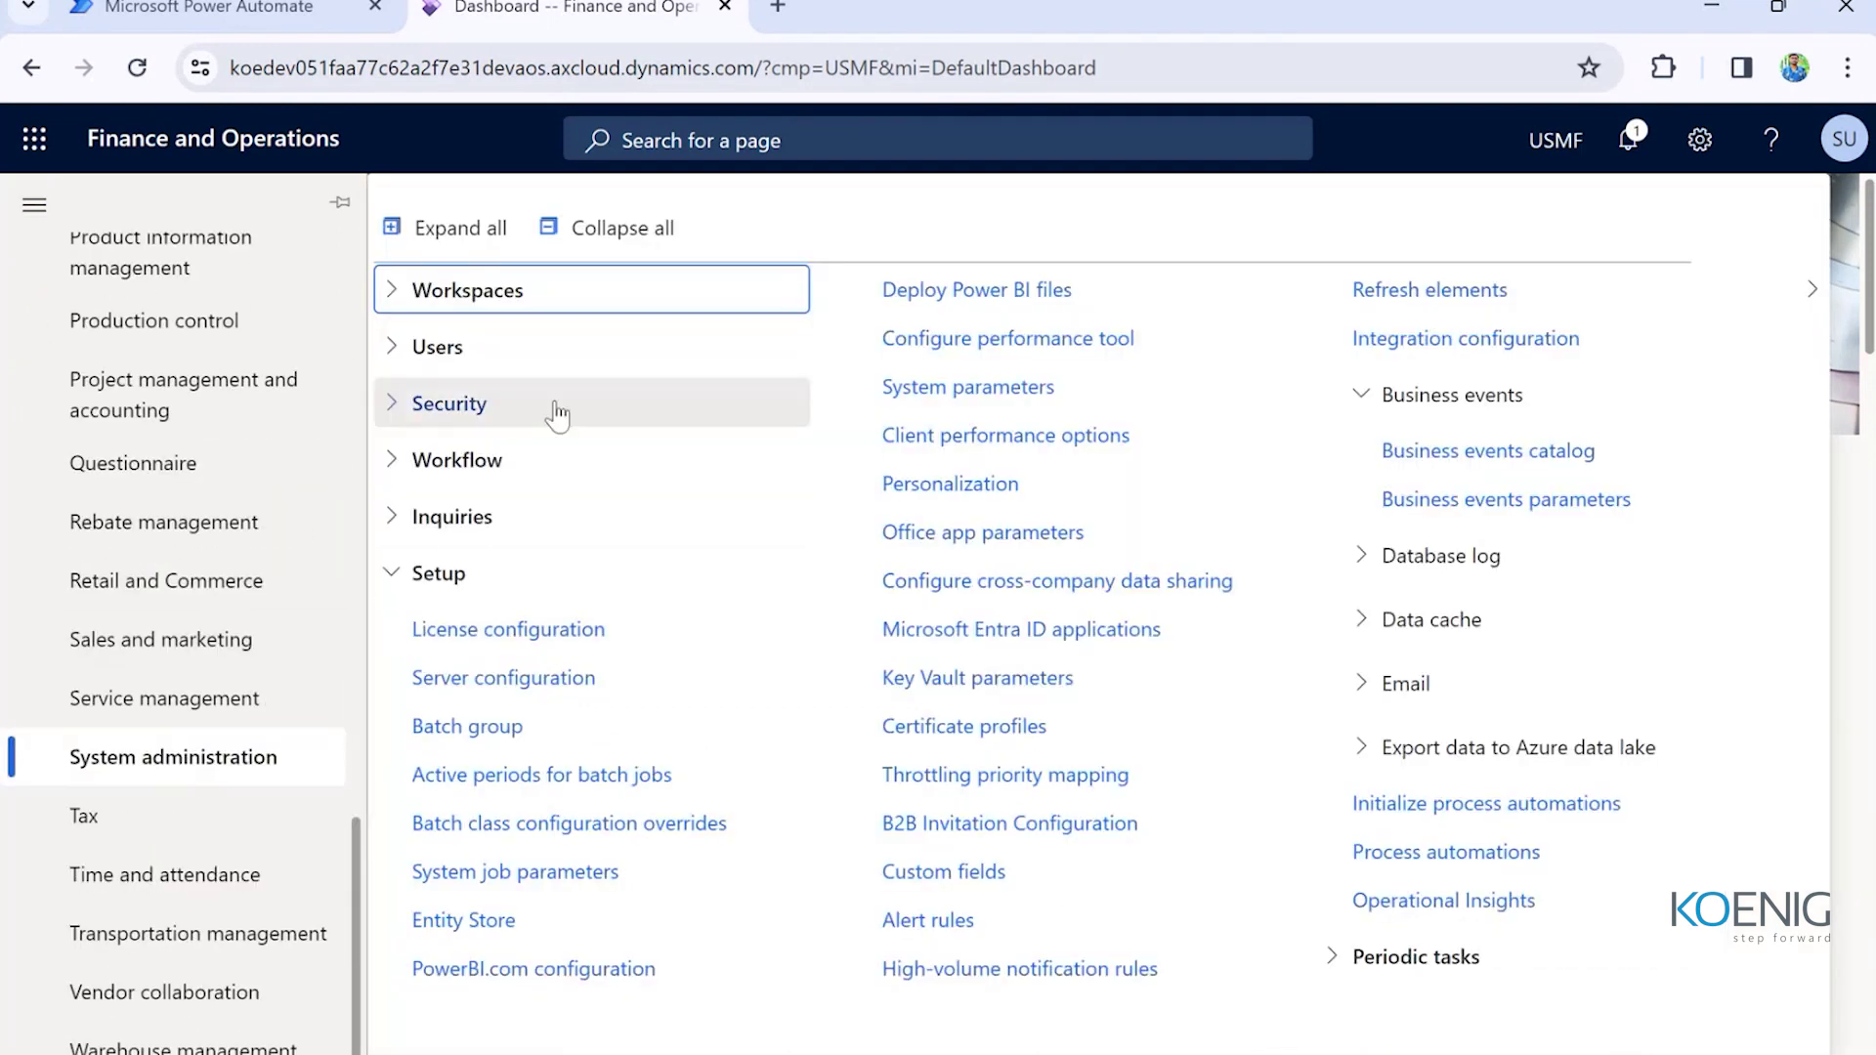
{"action": "left_click", "coordinate": [626, 229]}
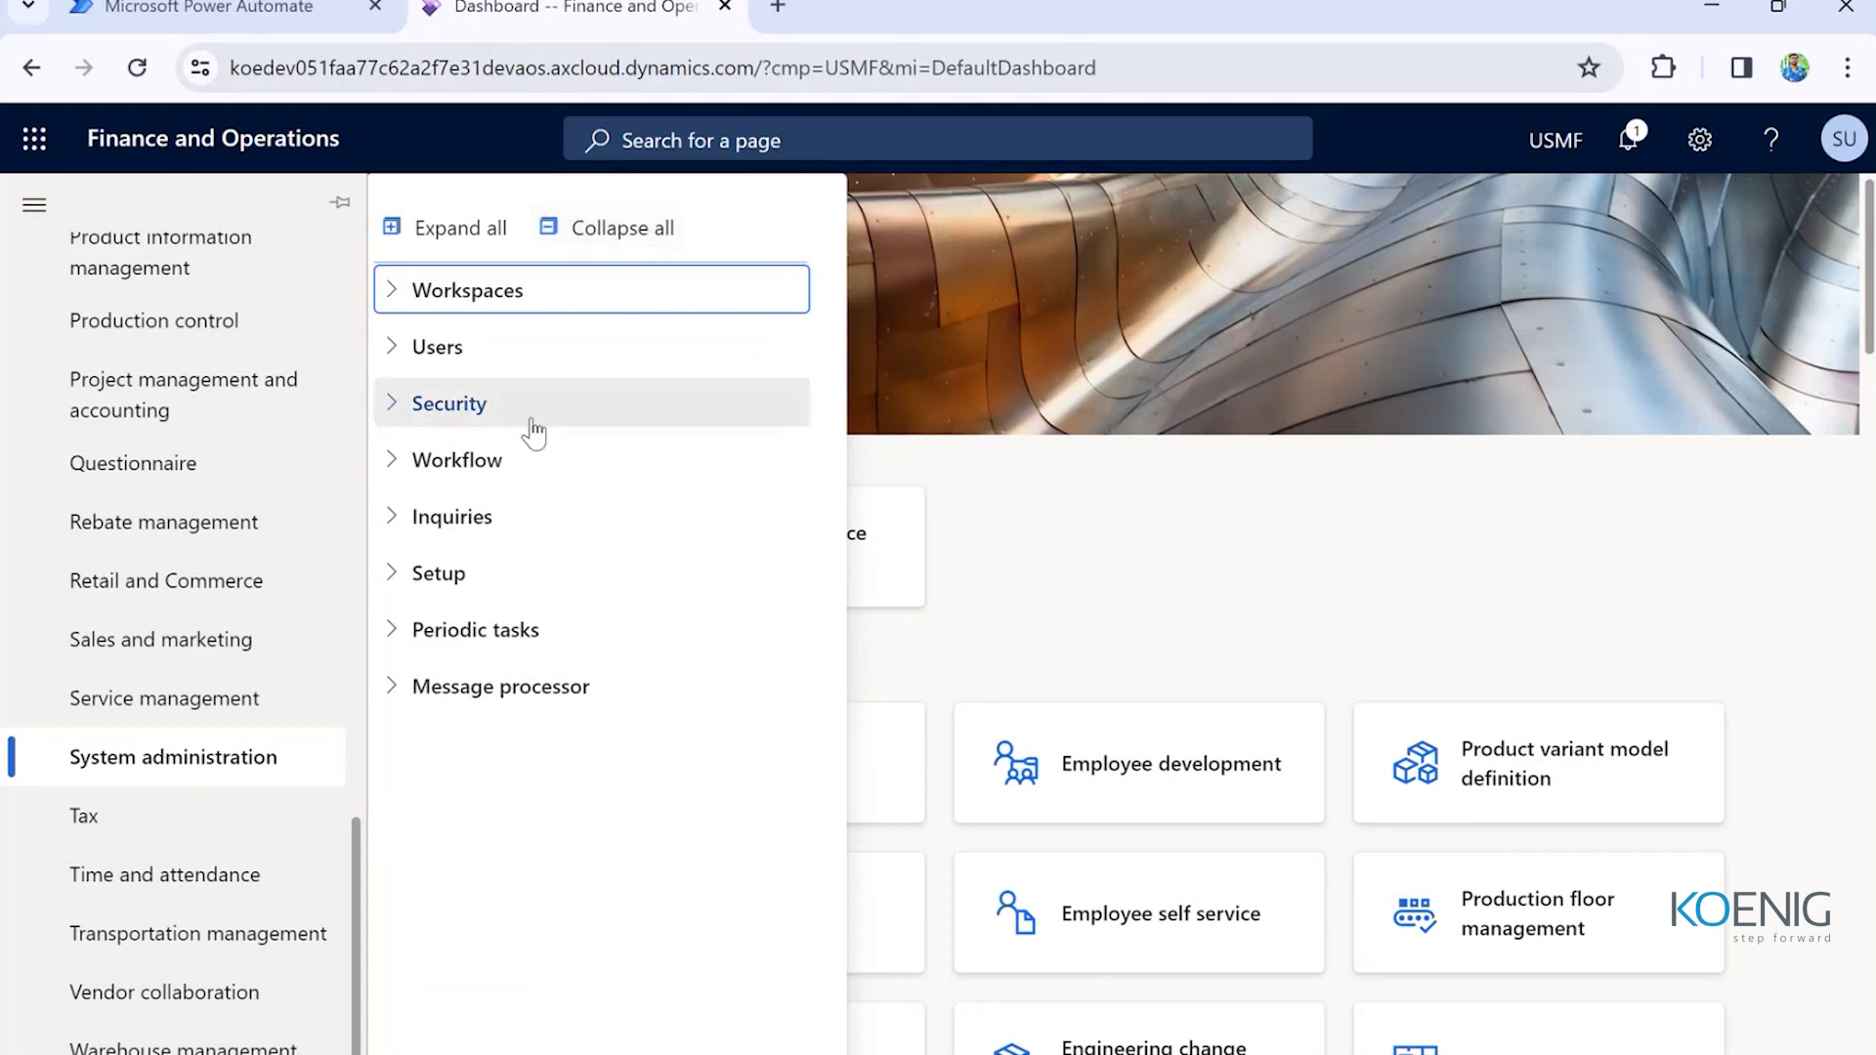
{"action": "left_click", "coordinate": [392, 521]}
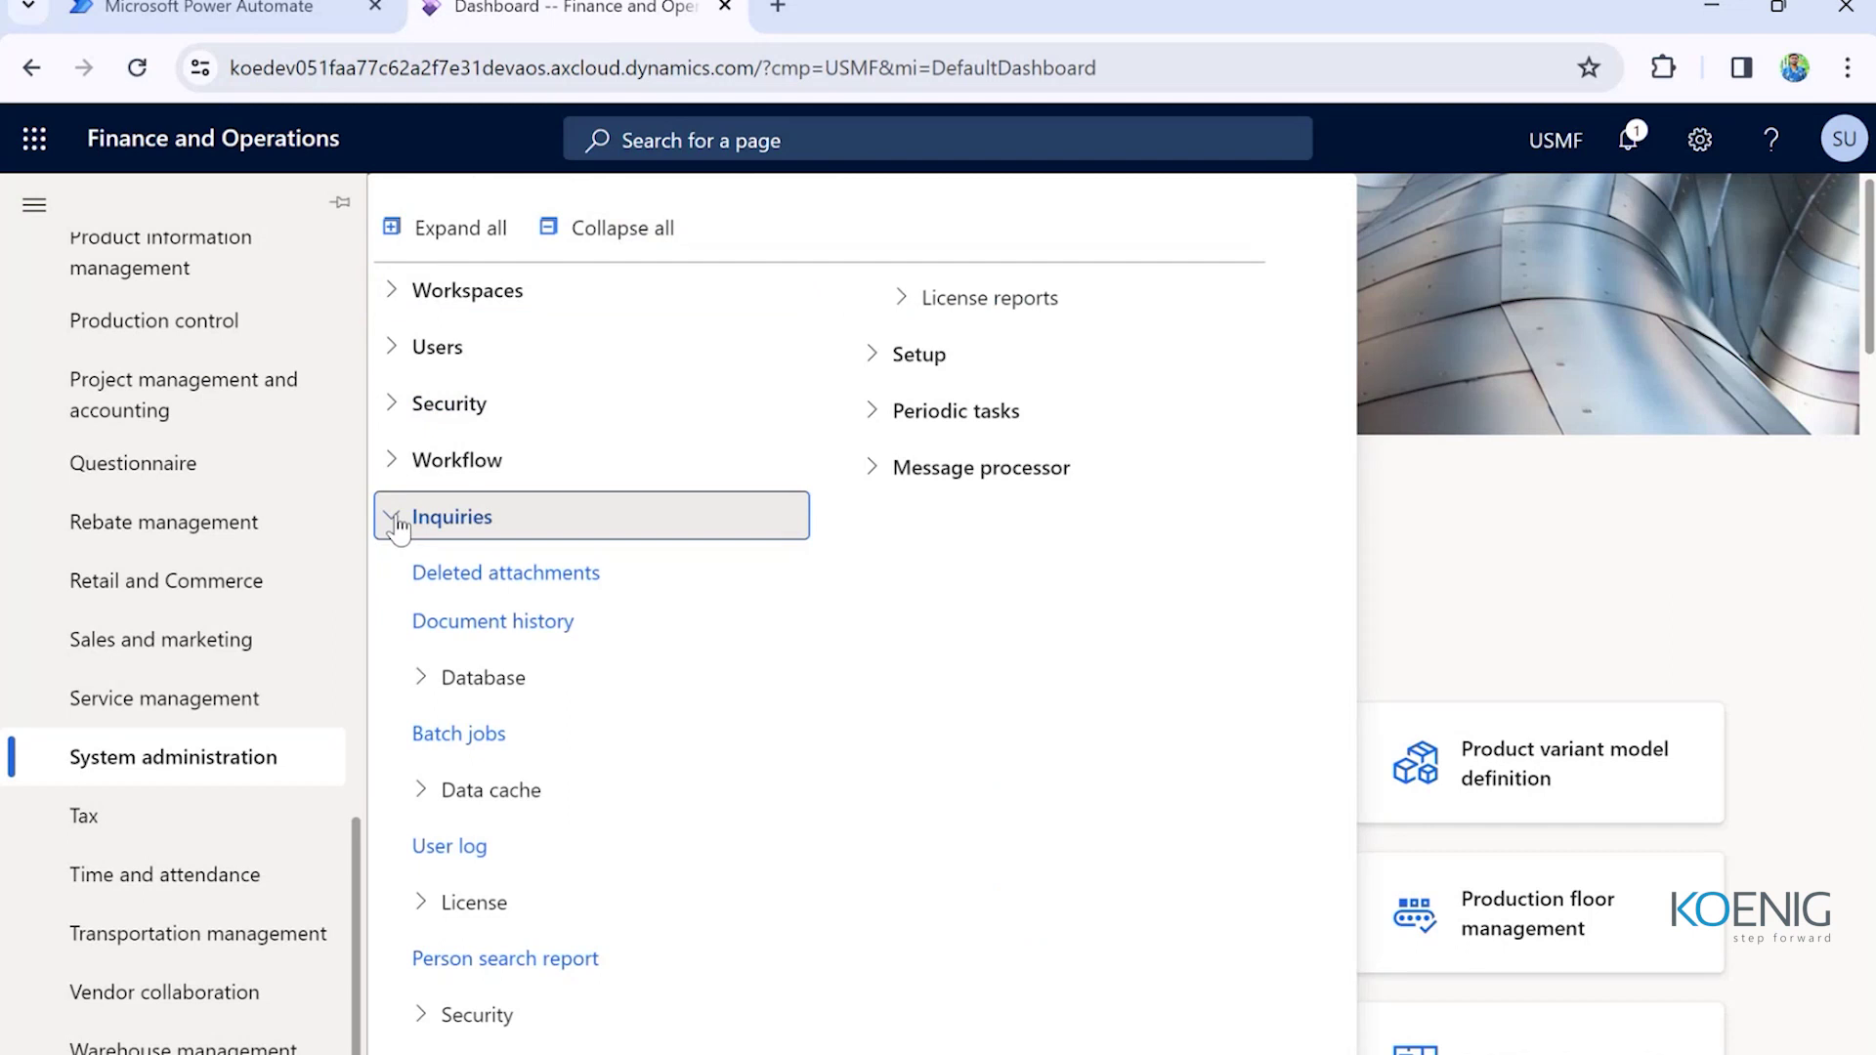
{"action": "left_click", "coordinate": [459, 734]}
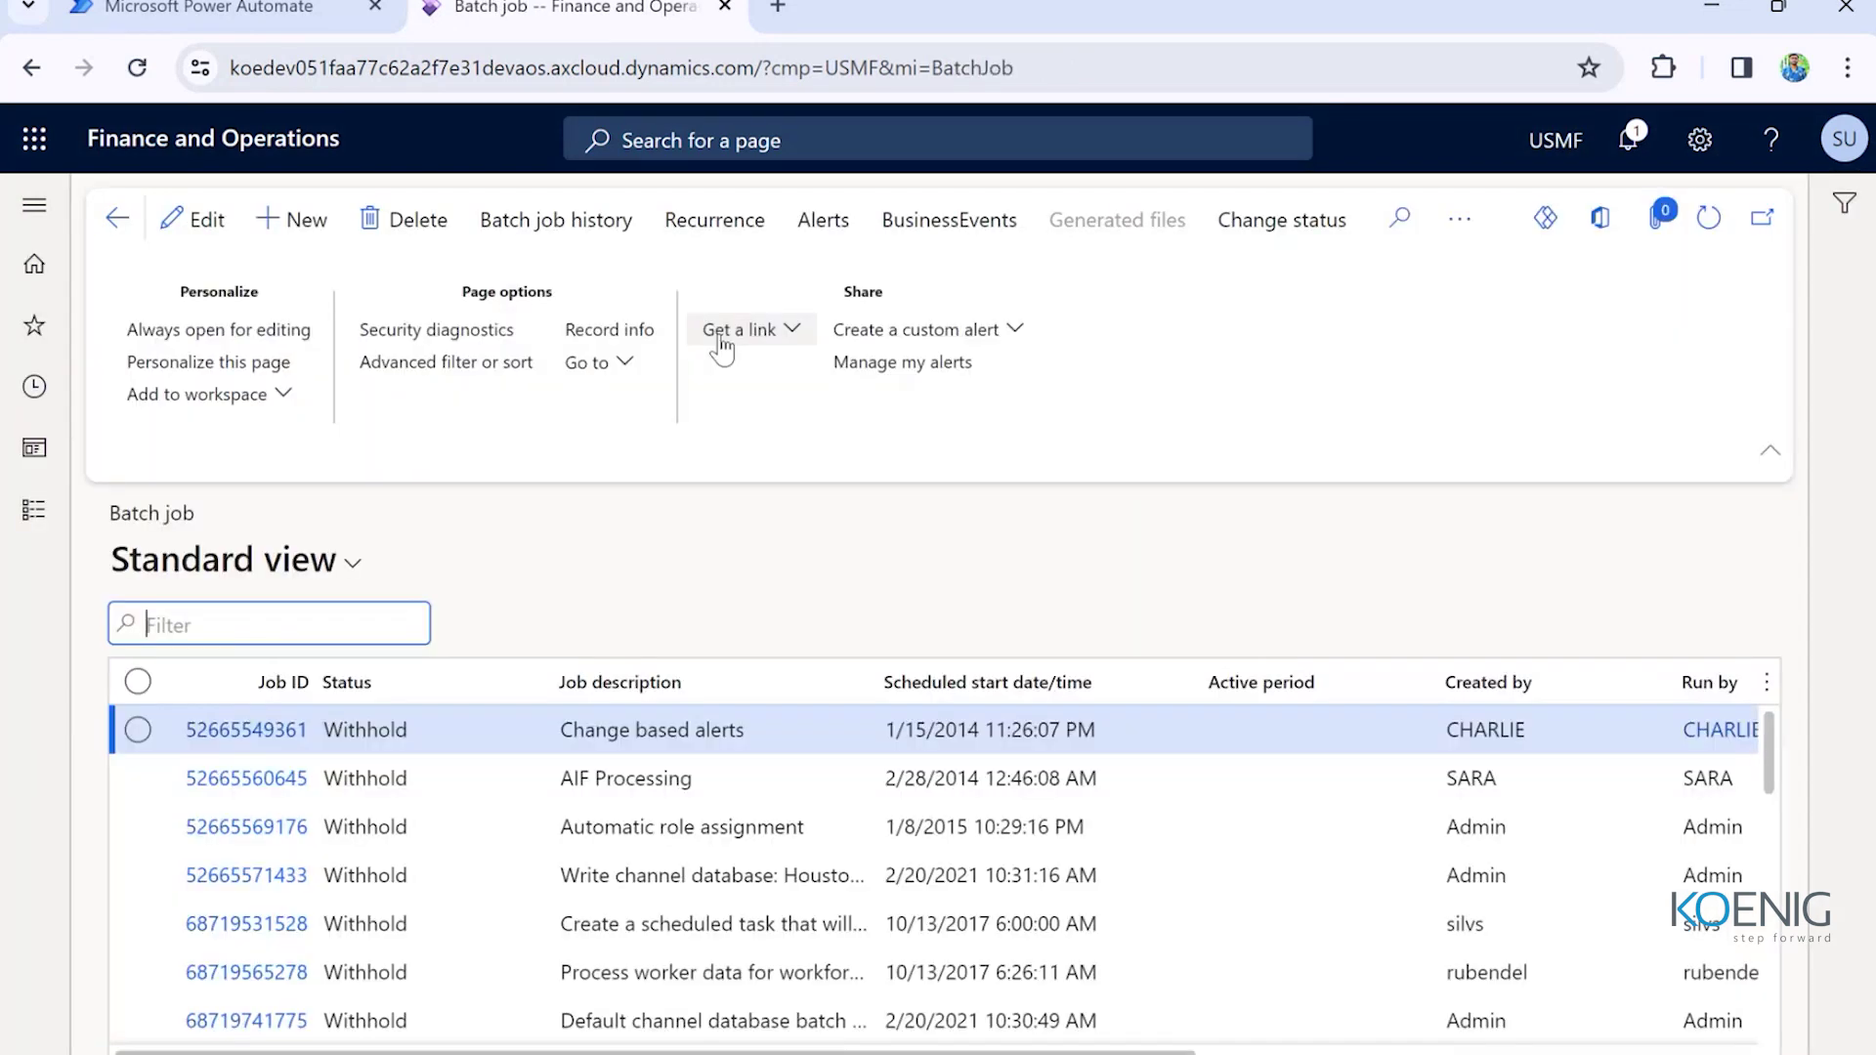
- Filter the batch jobs to those whose job description contains "change"
{"action": "left_click", "coordinate": [657, 689]}
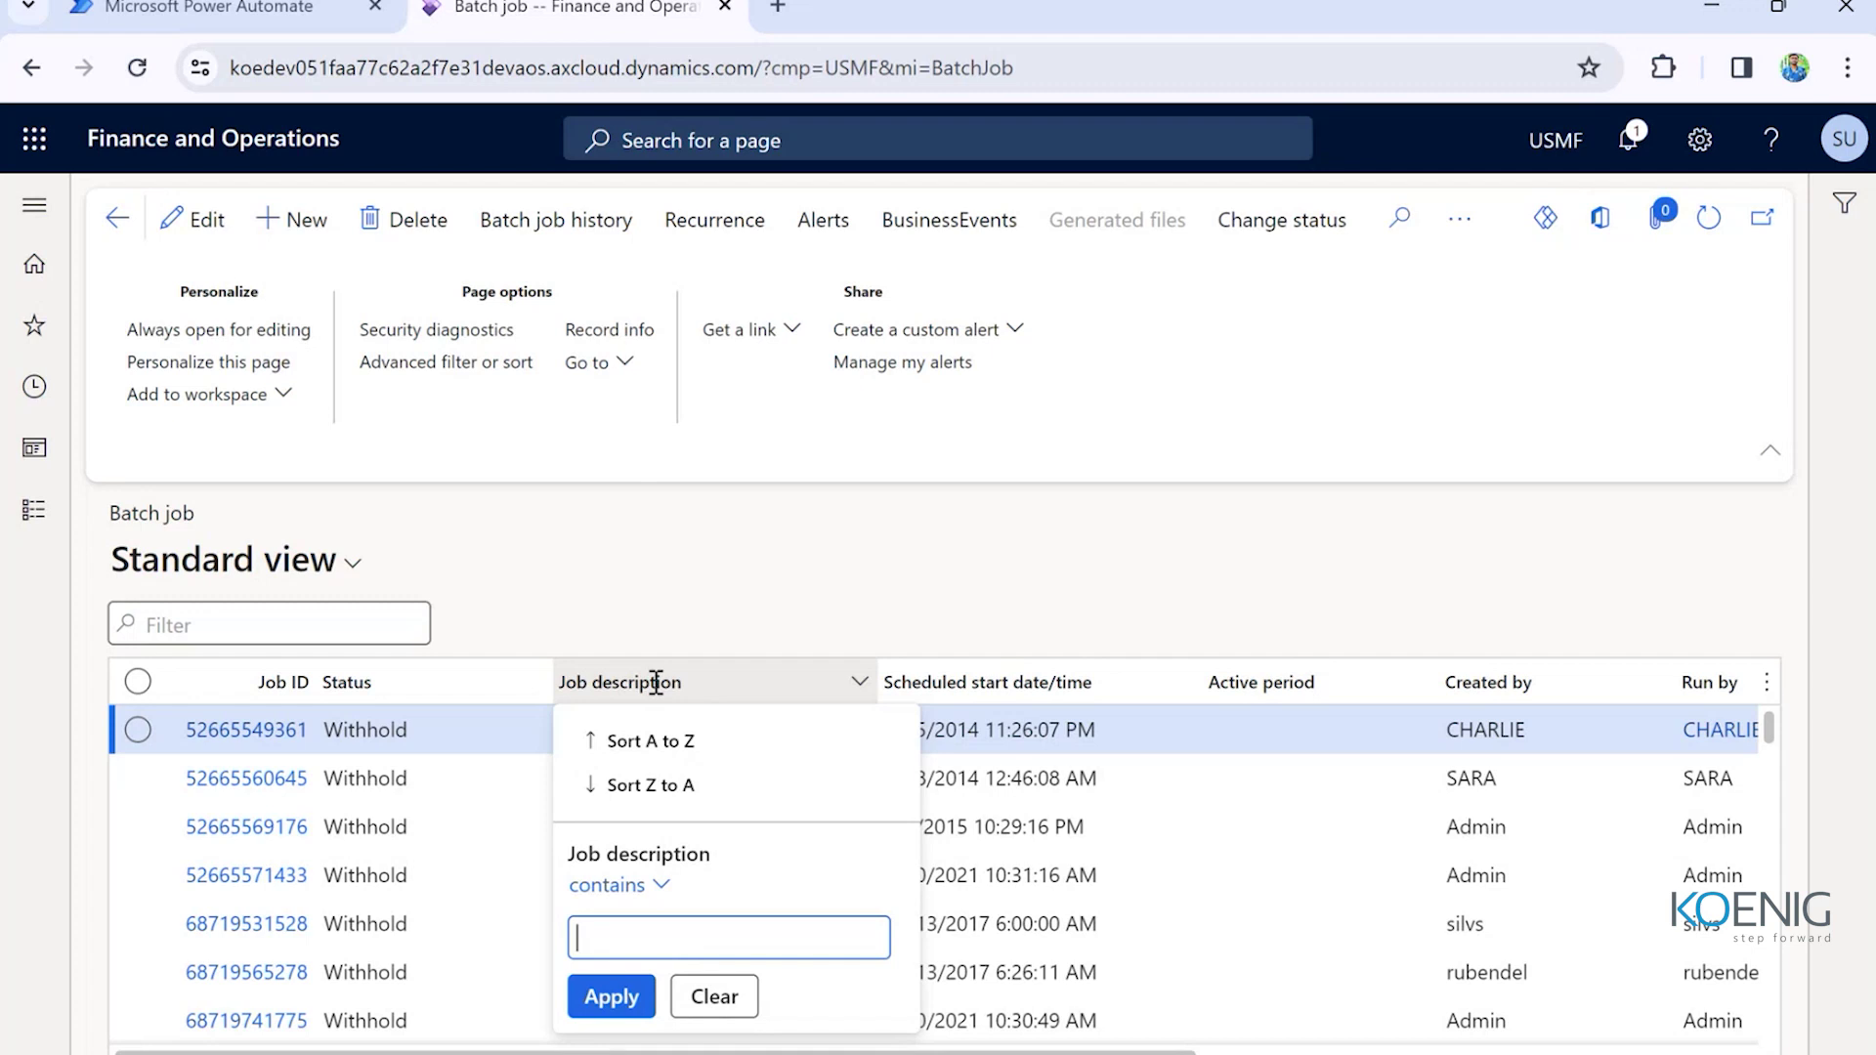
{"action": "type", "text": "change"}
{"action": "left_click", "coordinate": [616, 997]}
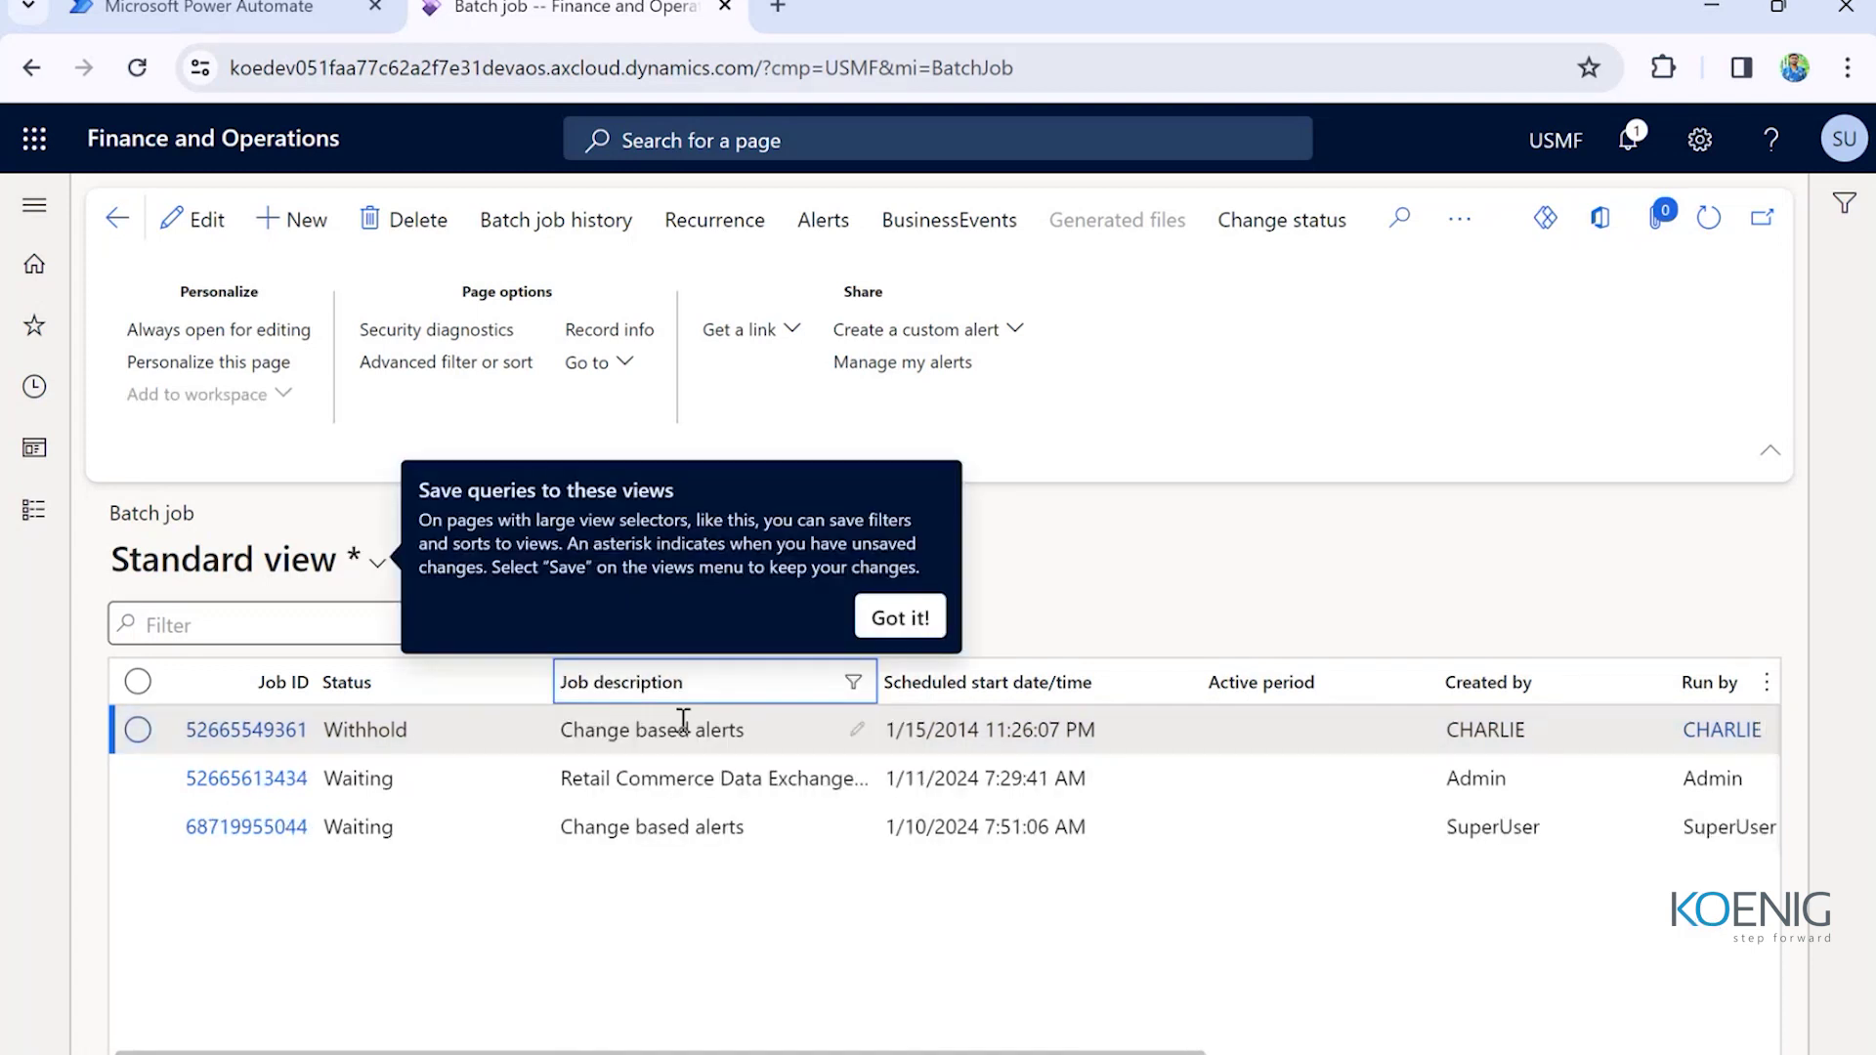
- Review the new-status options for the waiting Change based alerts job and leave without applying one
{"action": "left_click", "coordinate": [664, 827]}
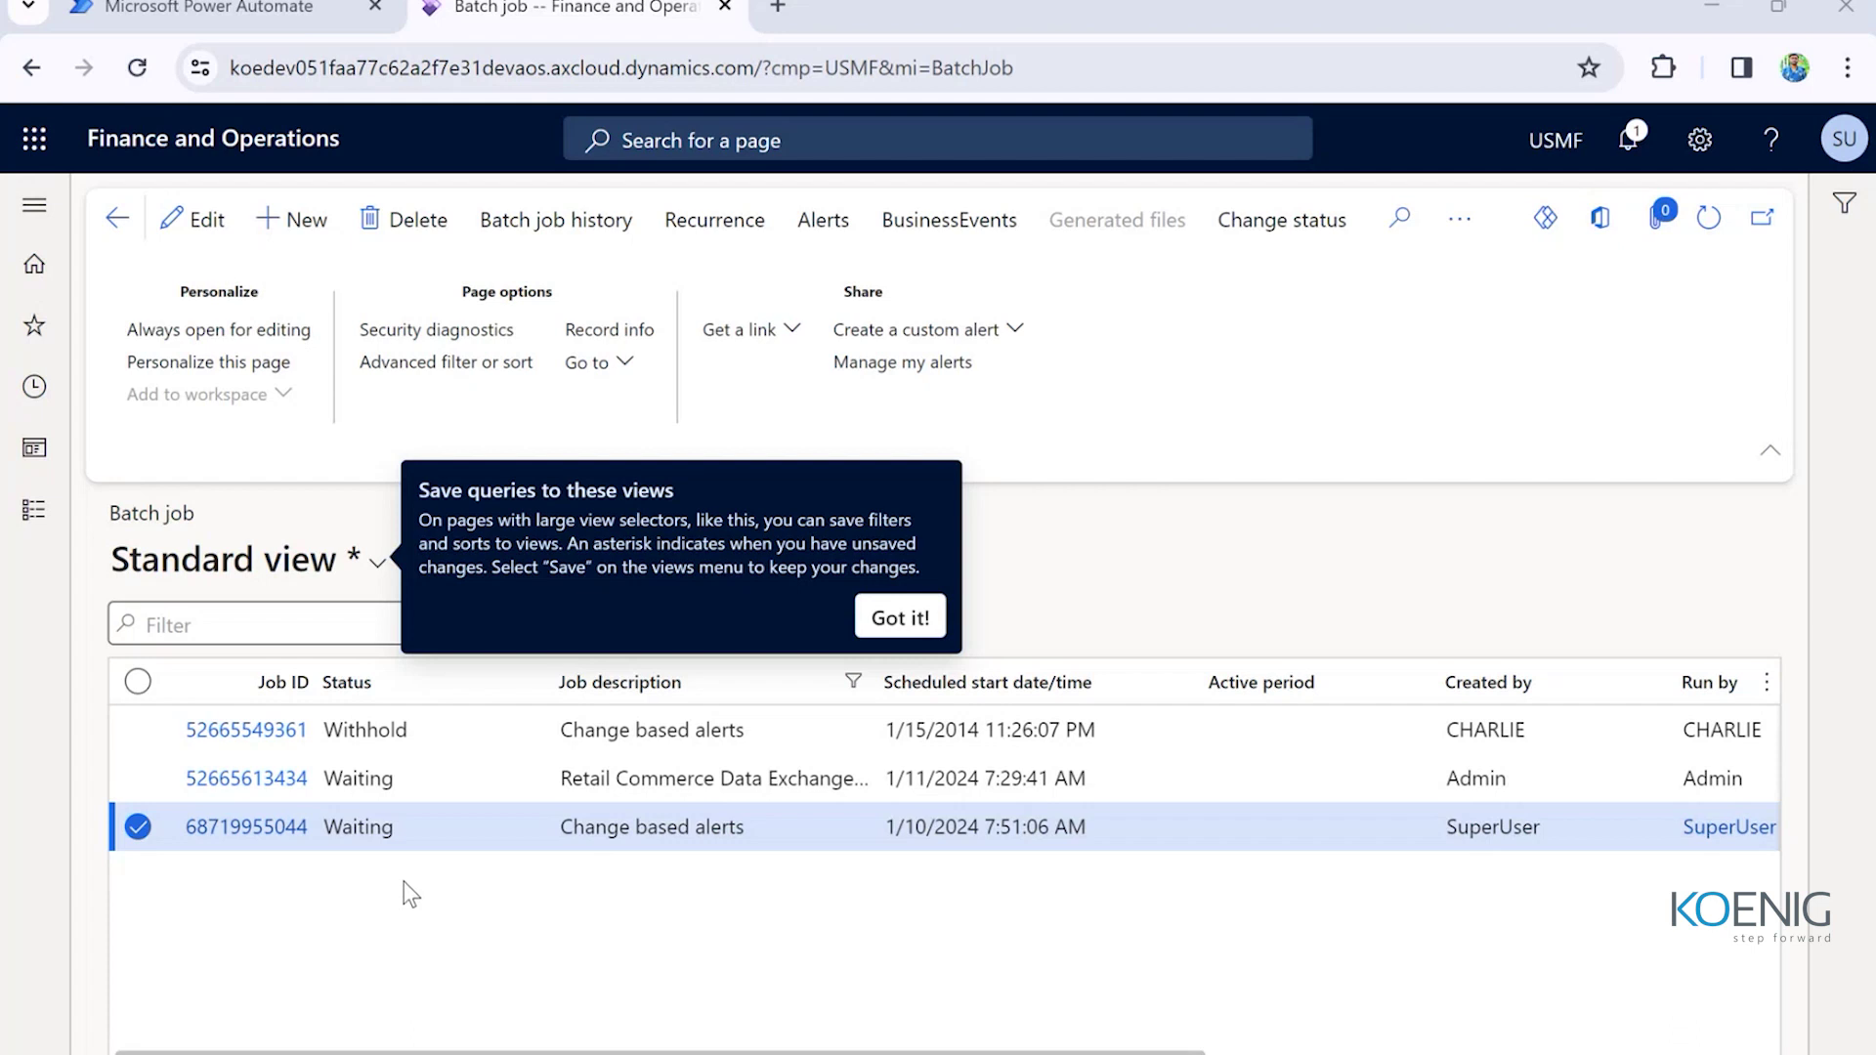
{"action": "left_click_drag", "start_coordinate": [774, 1048], "coordinate": [702, 998]}
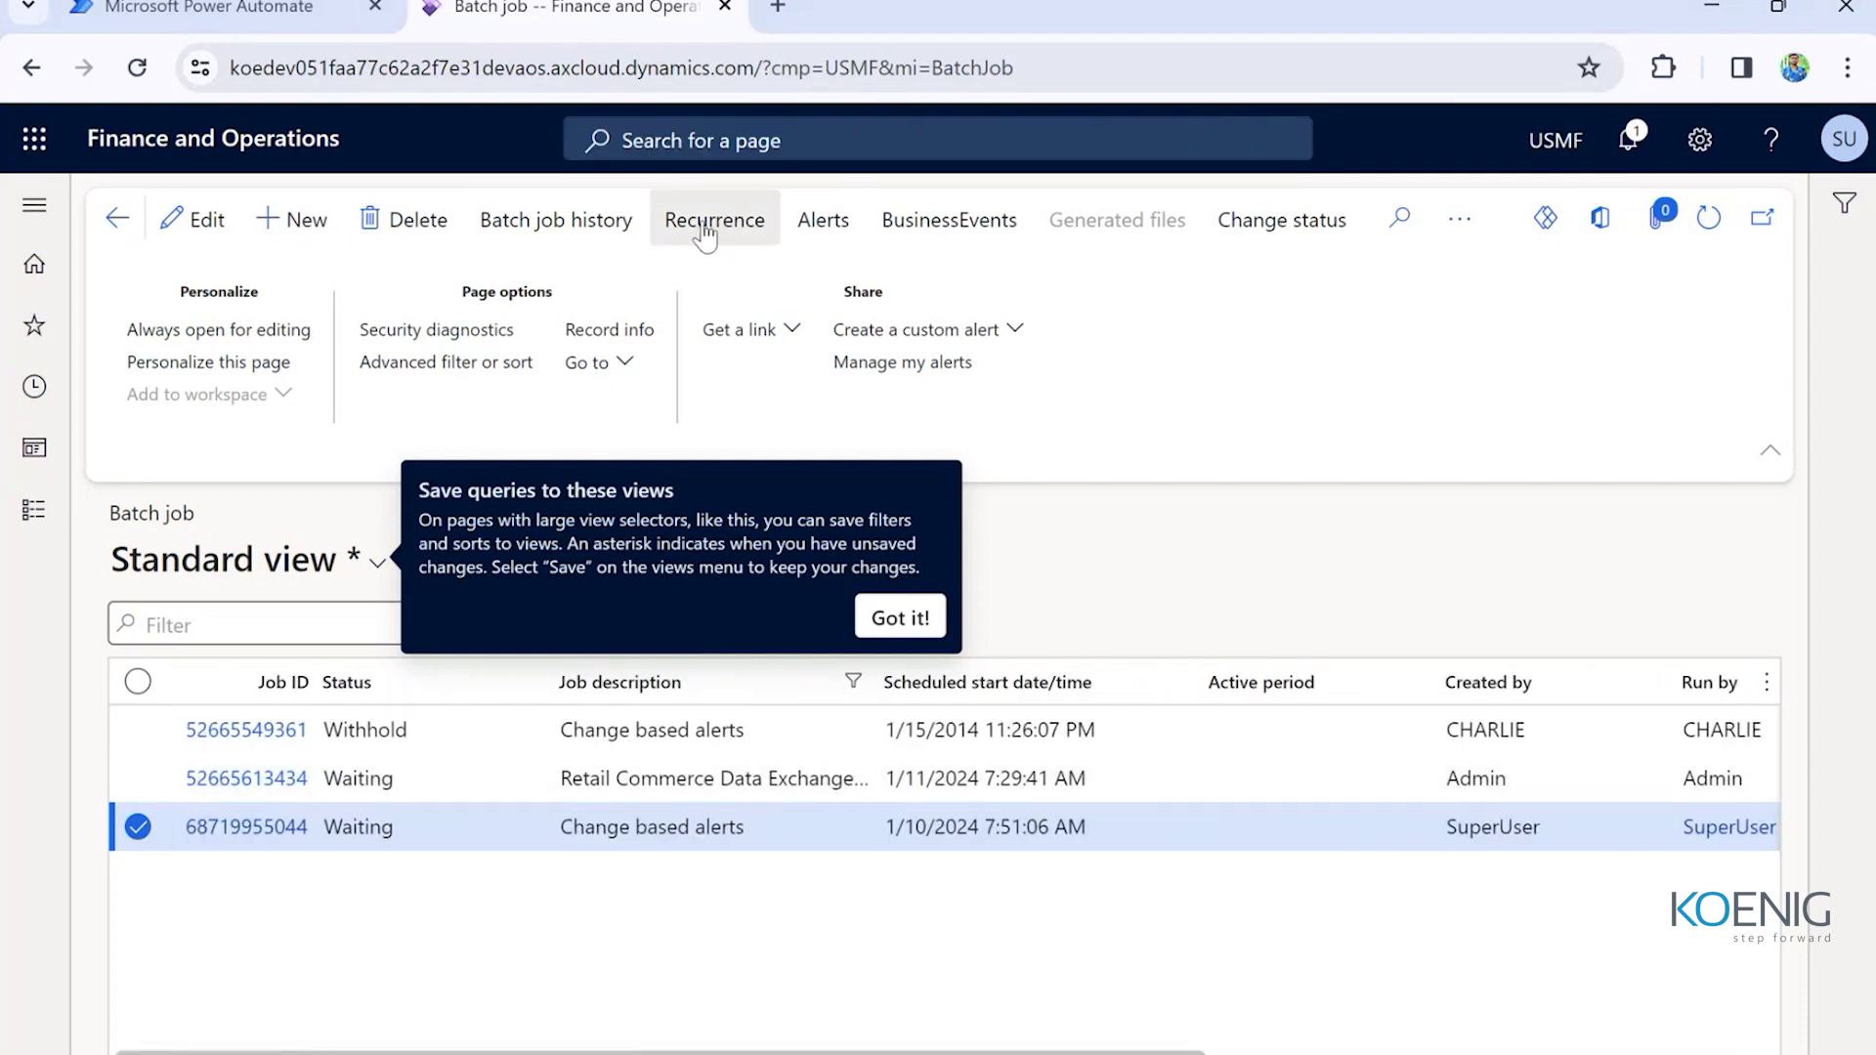
{"action": "left_click", "coordinate": [1268, 233]}
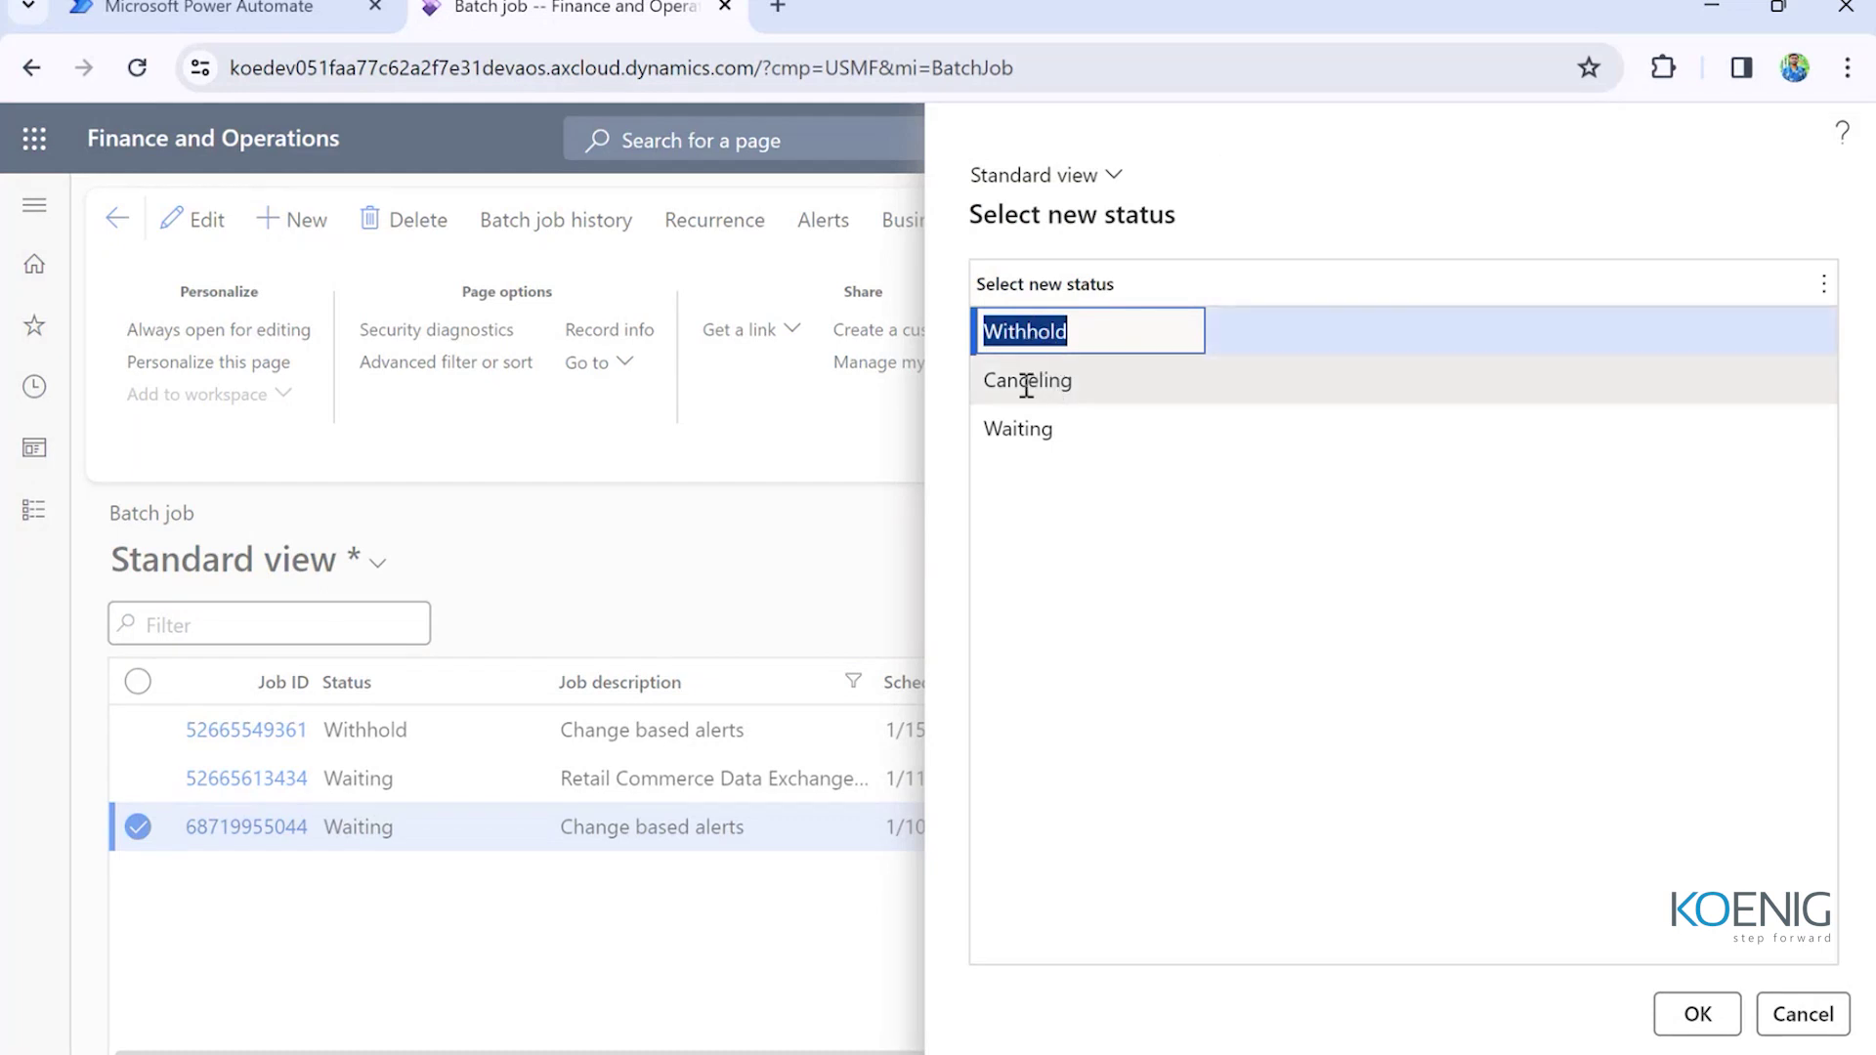
{"action": "left_click", "coordinate": [1034, 439]}
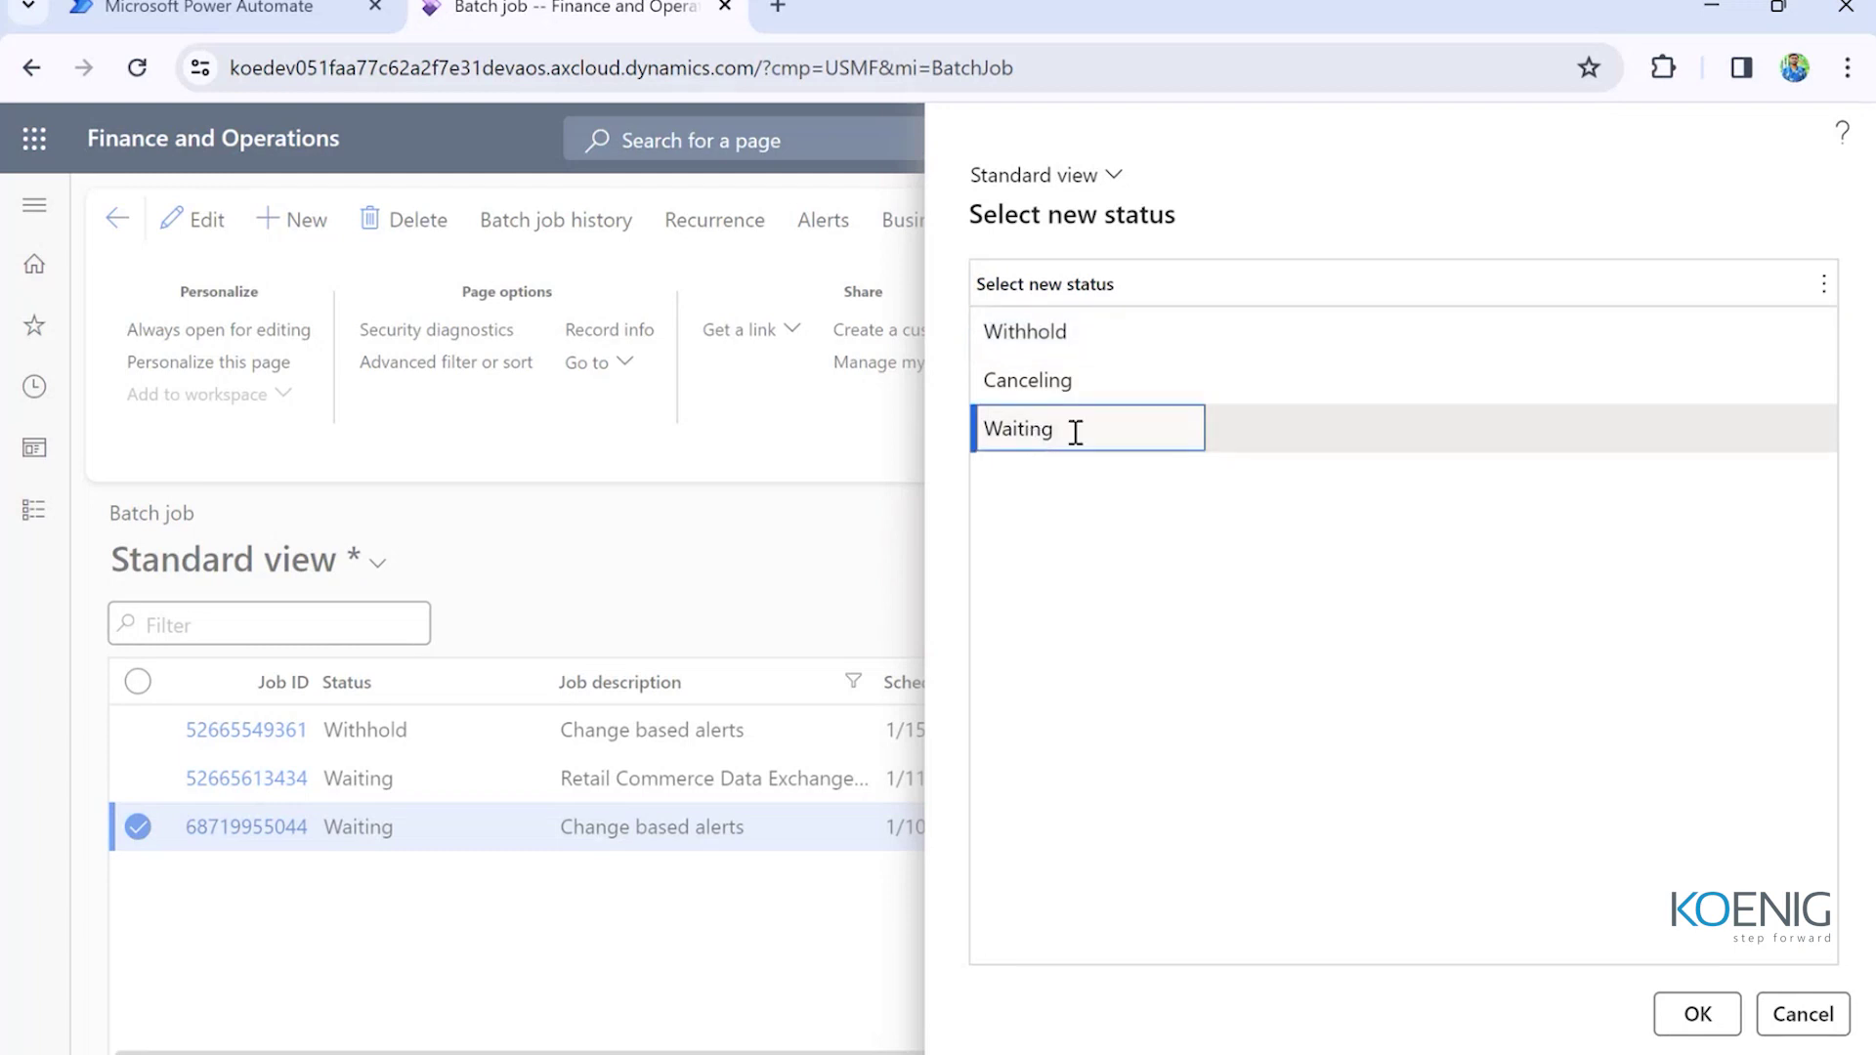
{"action": "left_click", "coordinate": [1806, 1016]}
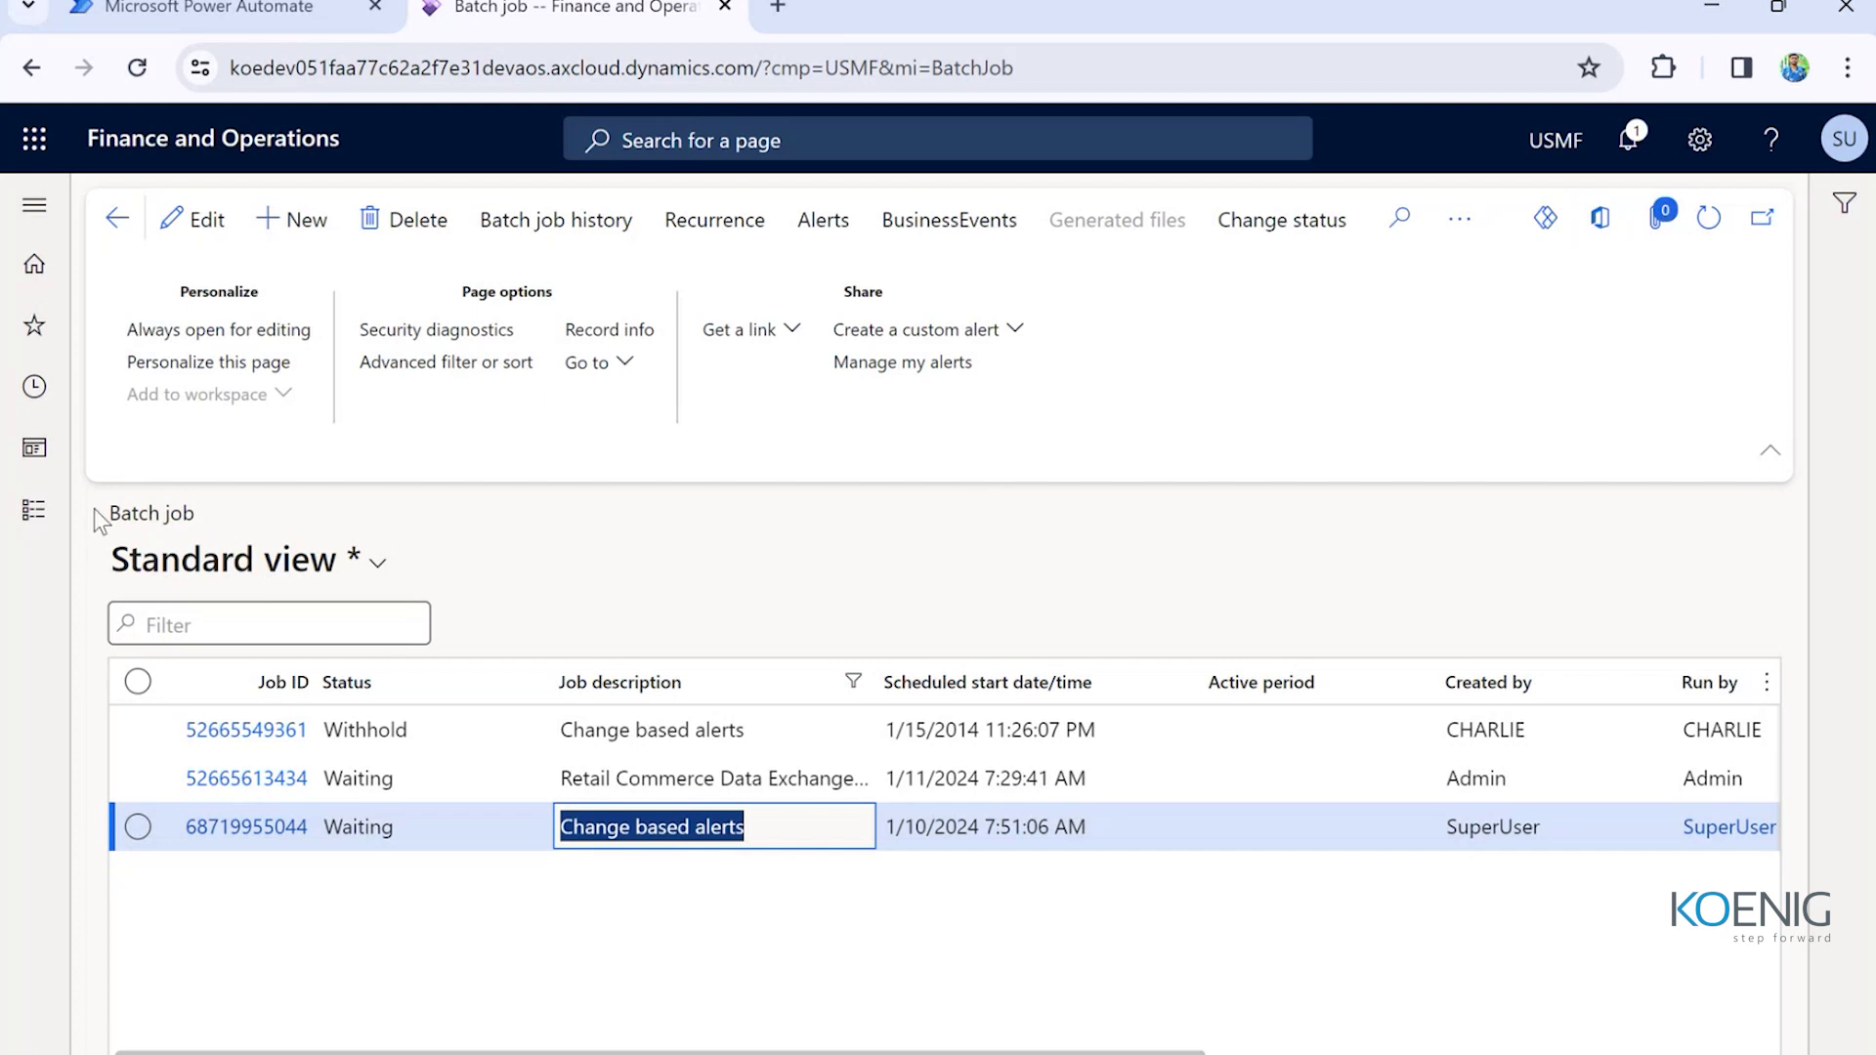
{"action": "left_click", "coordinate": [33, 512]}
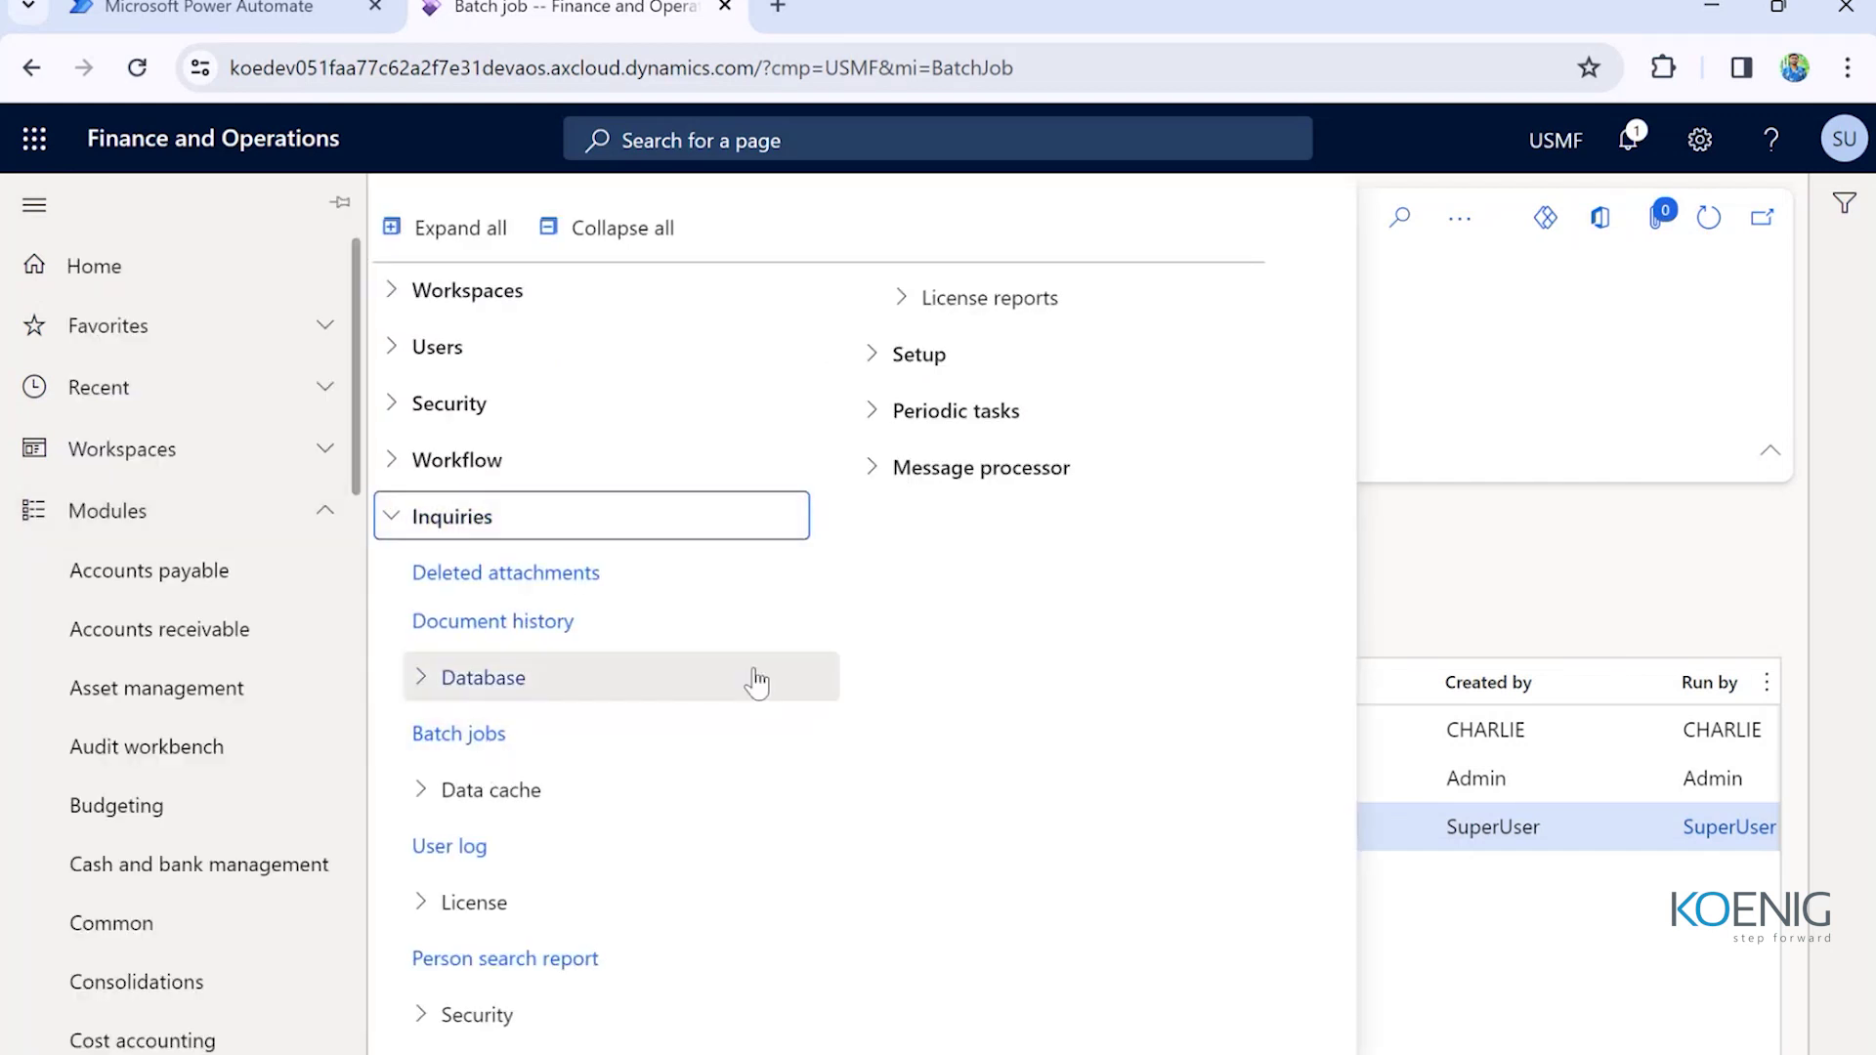
{"action": "left_click", "coordinate": [1510, 525]}
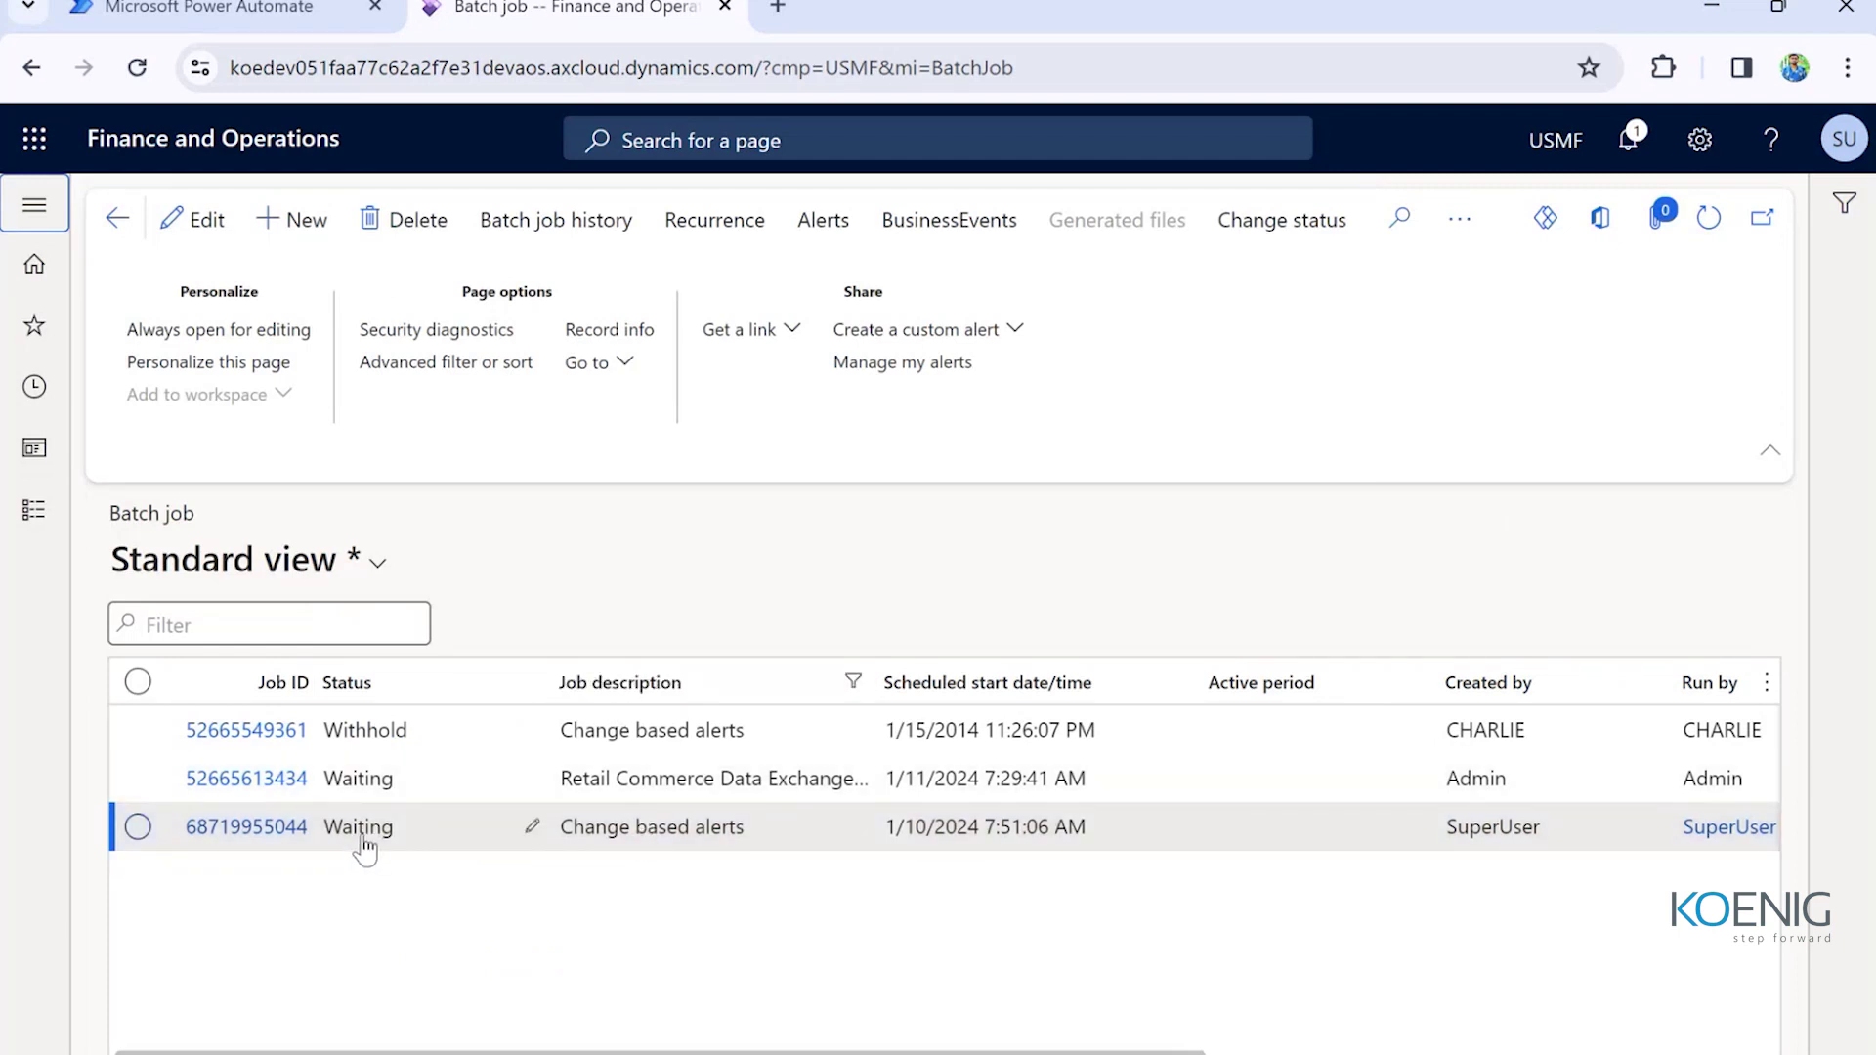
- Review the recurrence of the waiting Change based alerts job and accept a repeat every 1 minute with no end date
{"action": "left_click", "coordinate": [726, 229]}
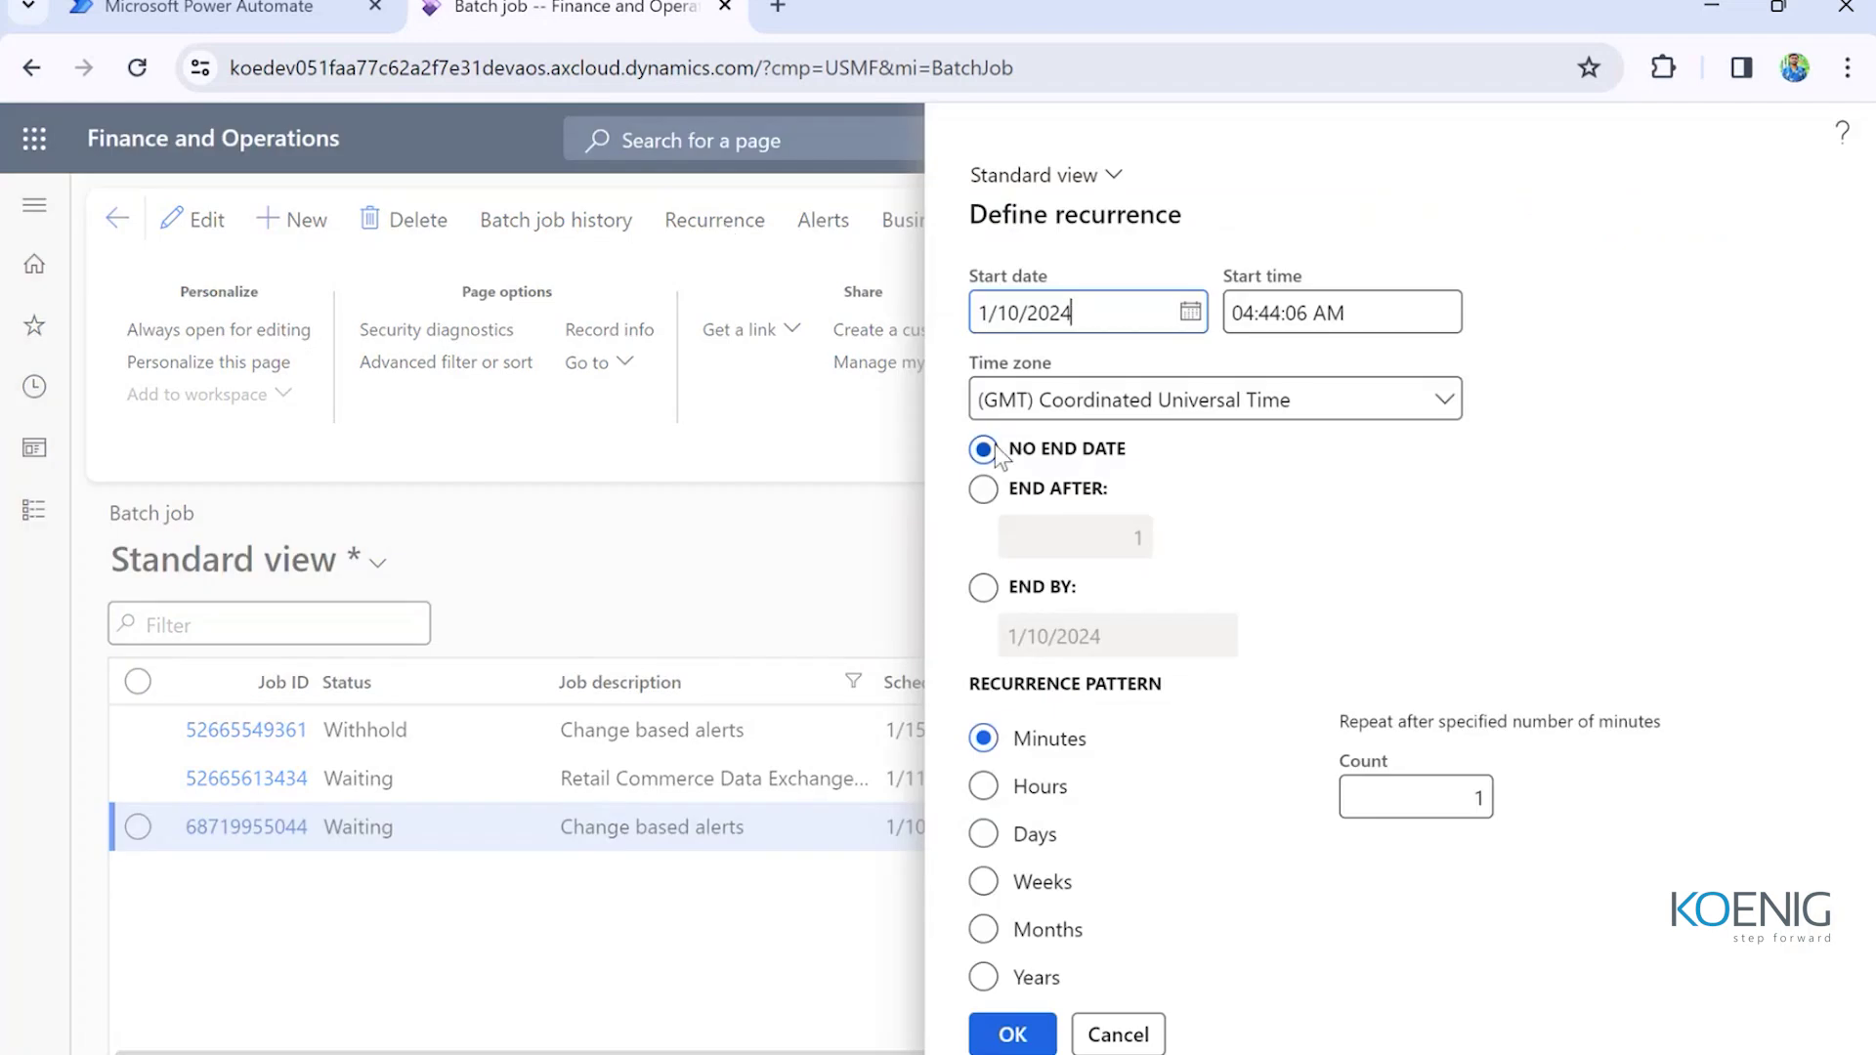
{"action": "type", "text": "a"}
{"action": "key", "text": "BackSpace"}
{"action": "left_click_drag", "start_coordinate": [973, 682], "coordinate": [1185, 704]}
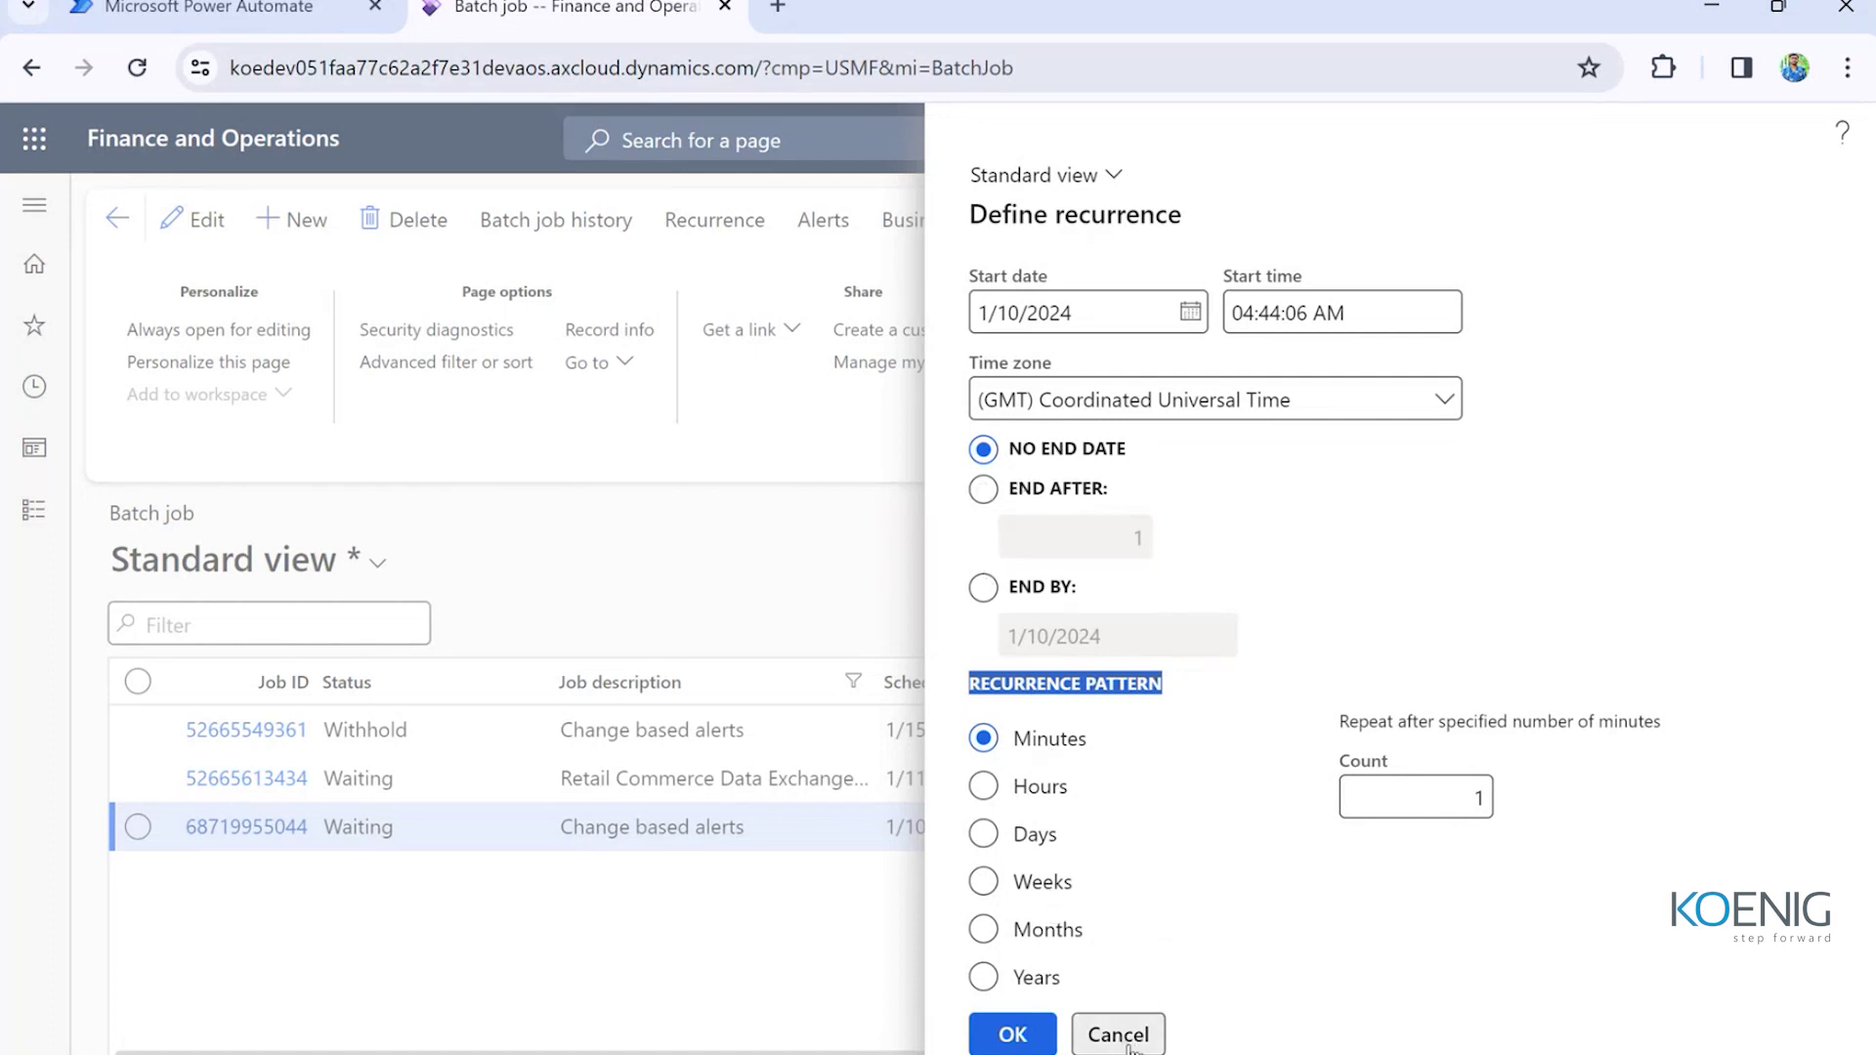
{"action": "left_click", "coordinate": [1007, 1032]}
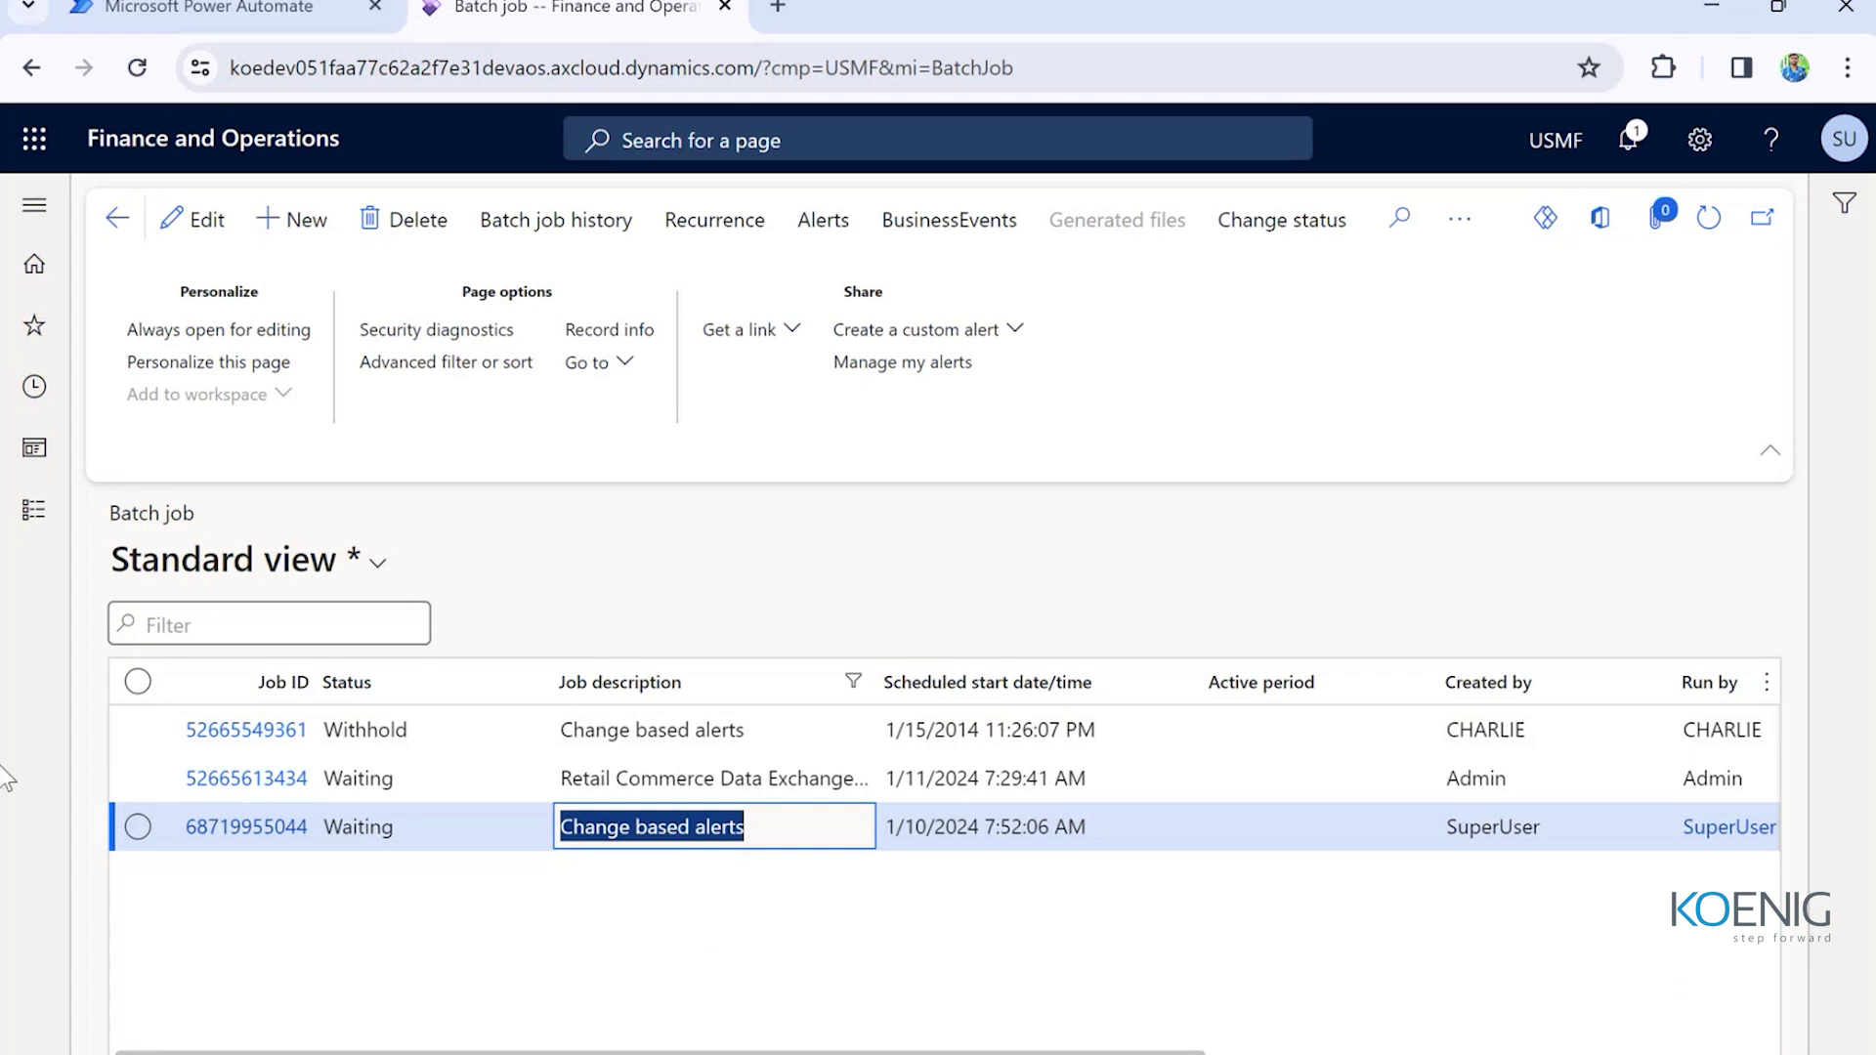
- Examine the Change based alerts background-run settings under the System administration periodic tasks, closing them without scheduling a job
{"action": "left_click", "coordinate": [30, 513]}
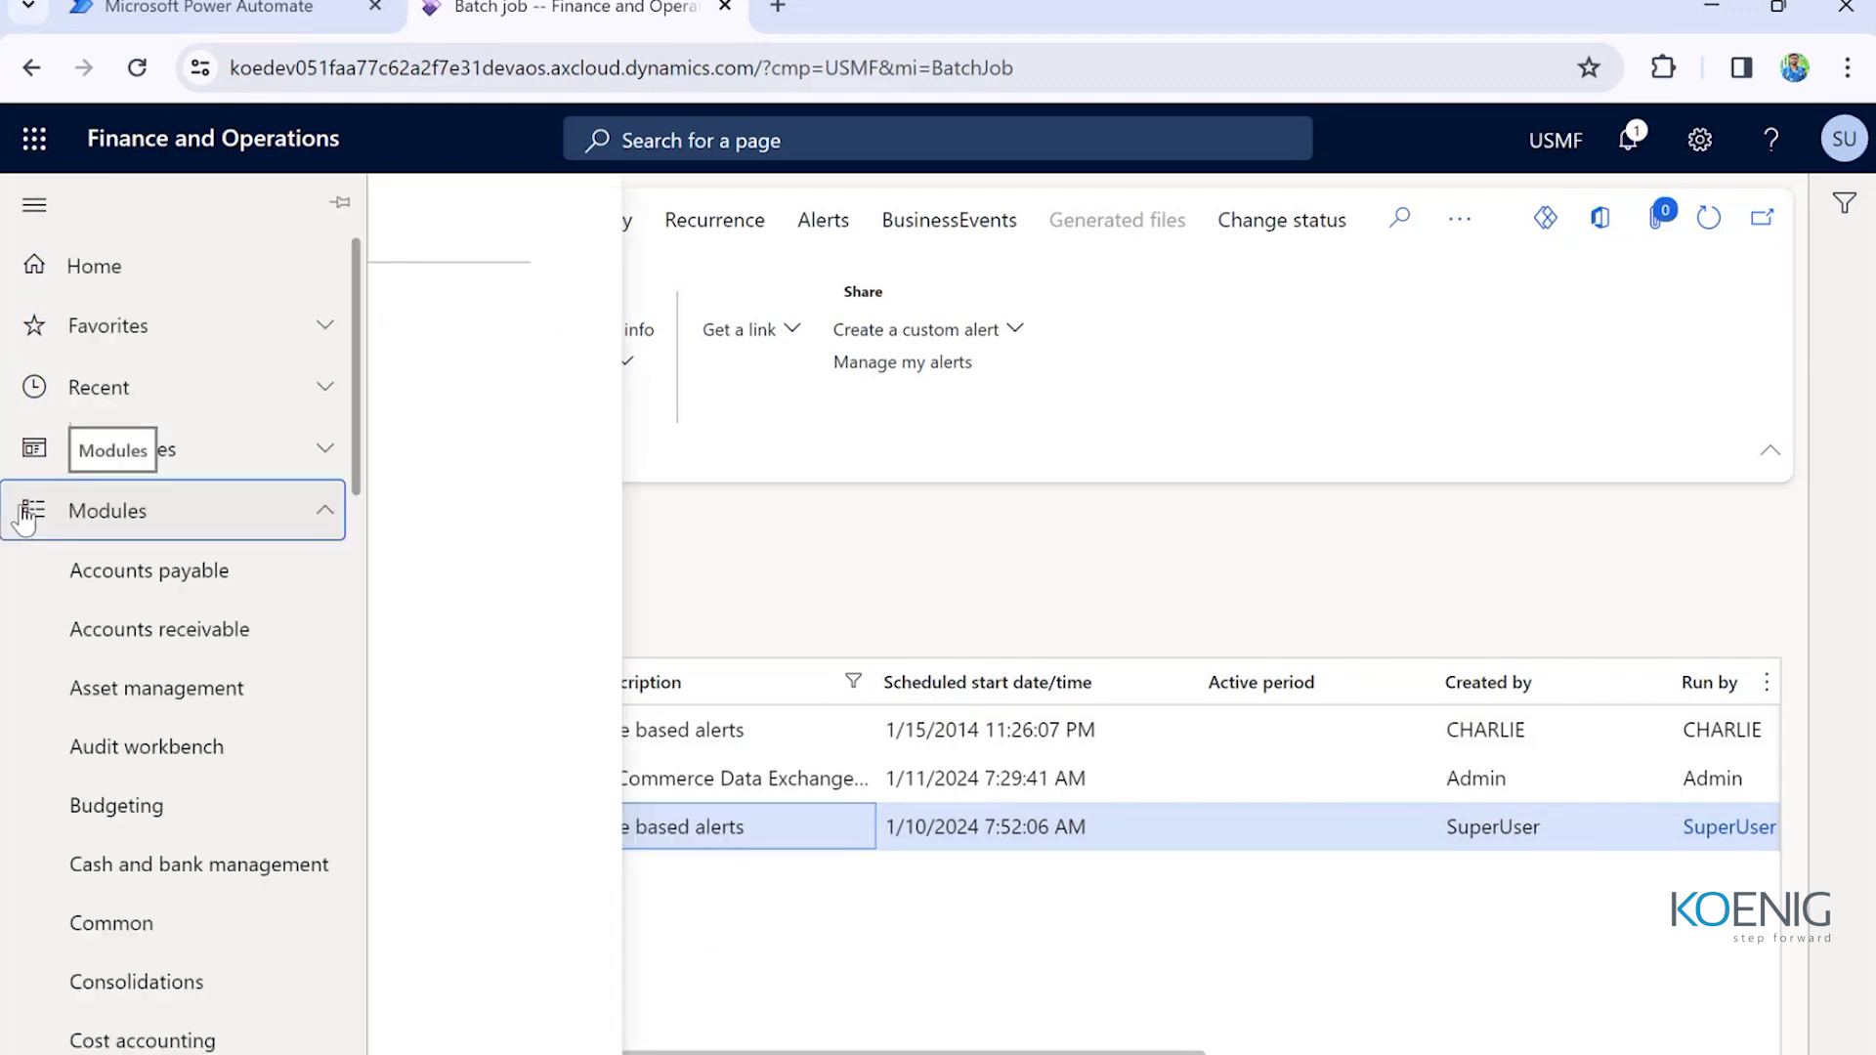
{"action": "left_click", "coordinate": [619, 225]}
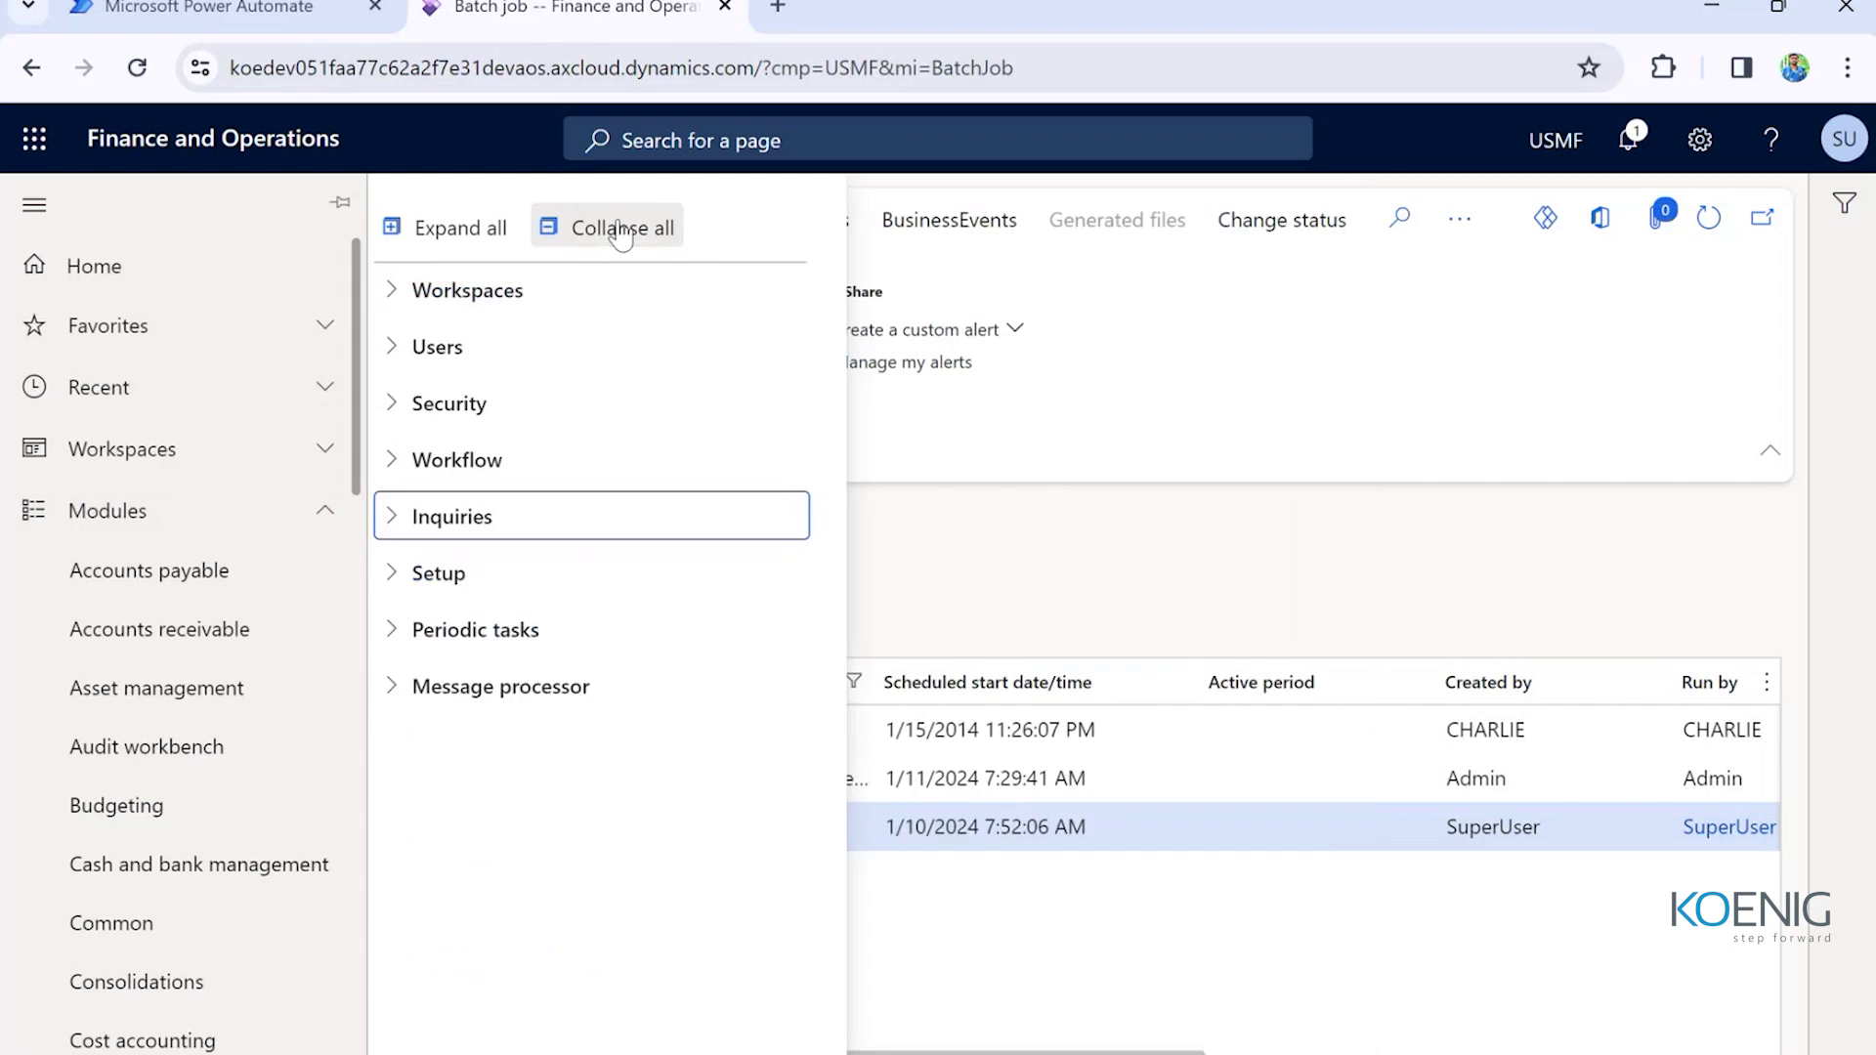
{"action": "left_click", "coordinate": [399, 633]}
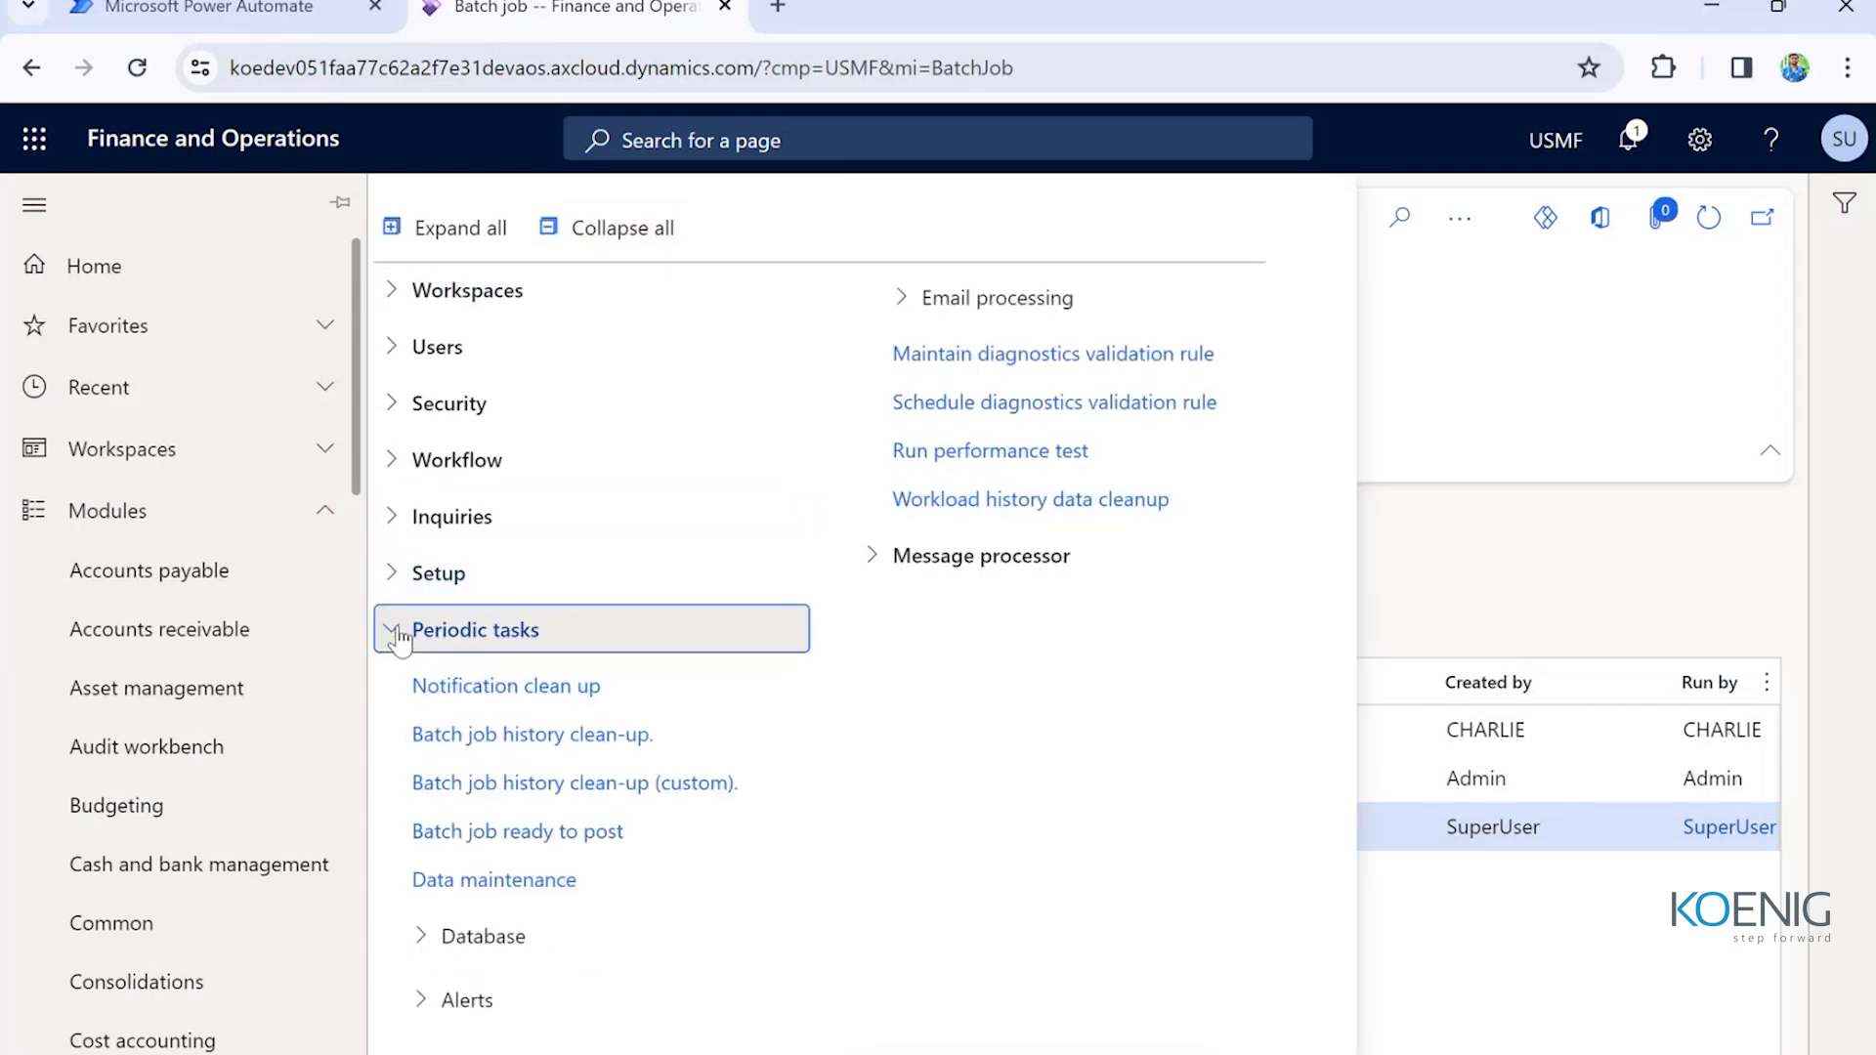
{"action": "left_click", "coordinate": [443, 1021]}
{"action": "left_click", "coordinate": [1006, 298]}
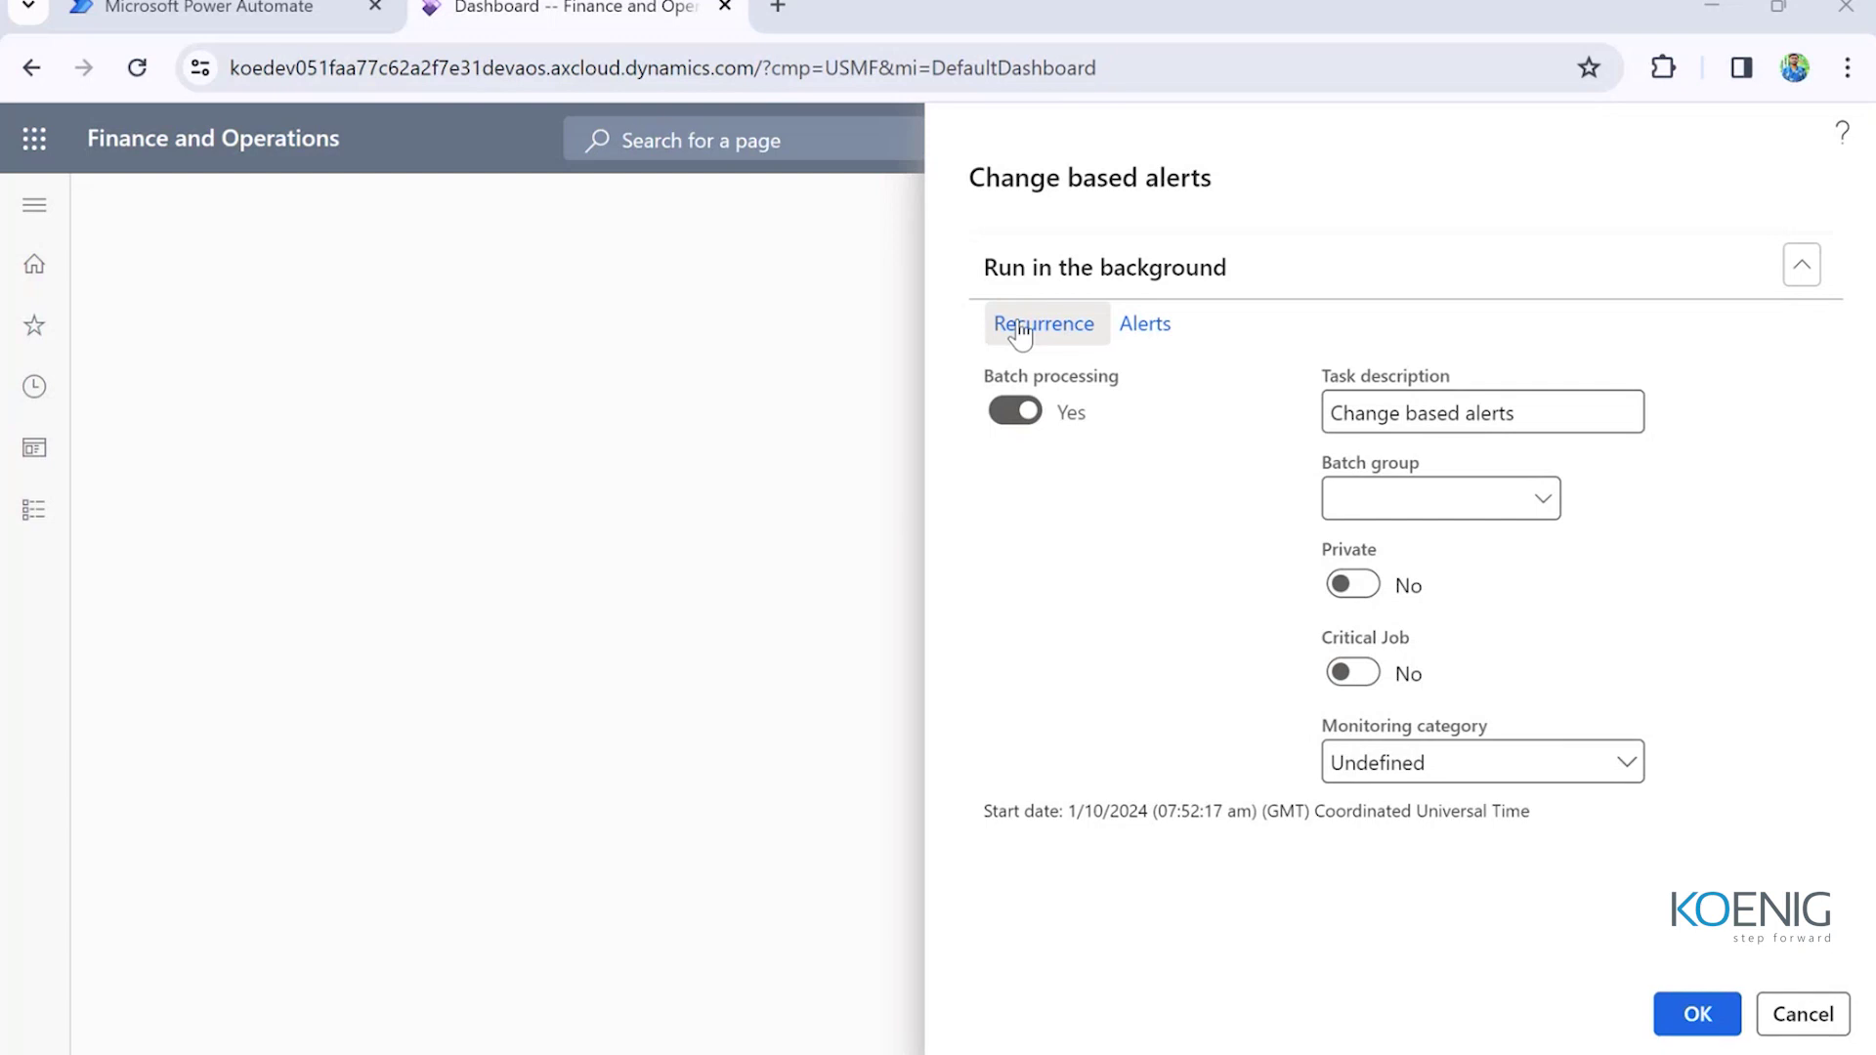
{"action": "left_click", "coordinate": [1803, 1017]}
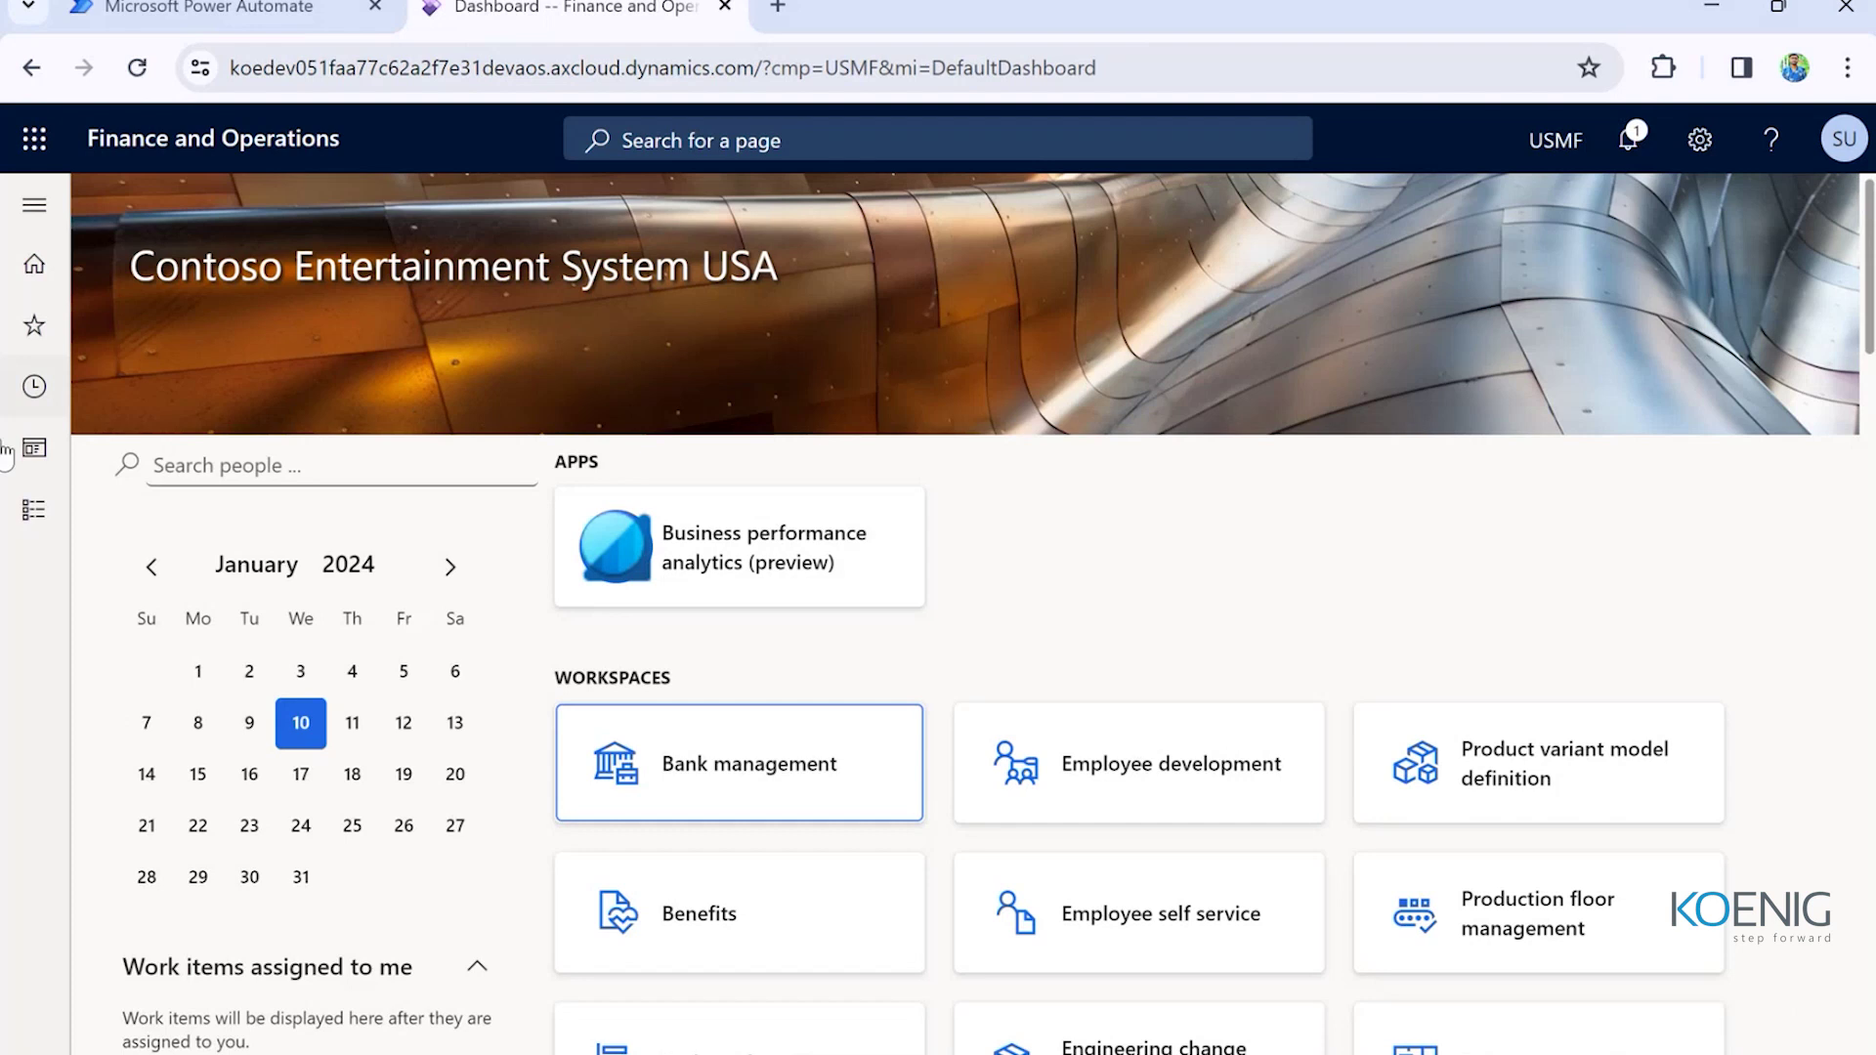
{"action": "left_click", "coordinate": [34, 509]}
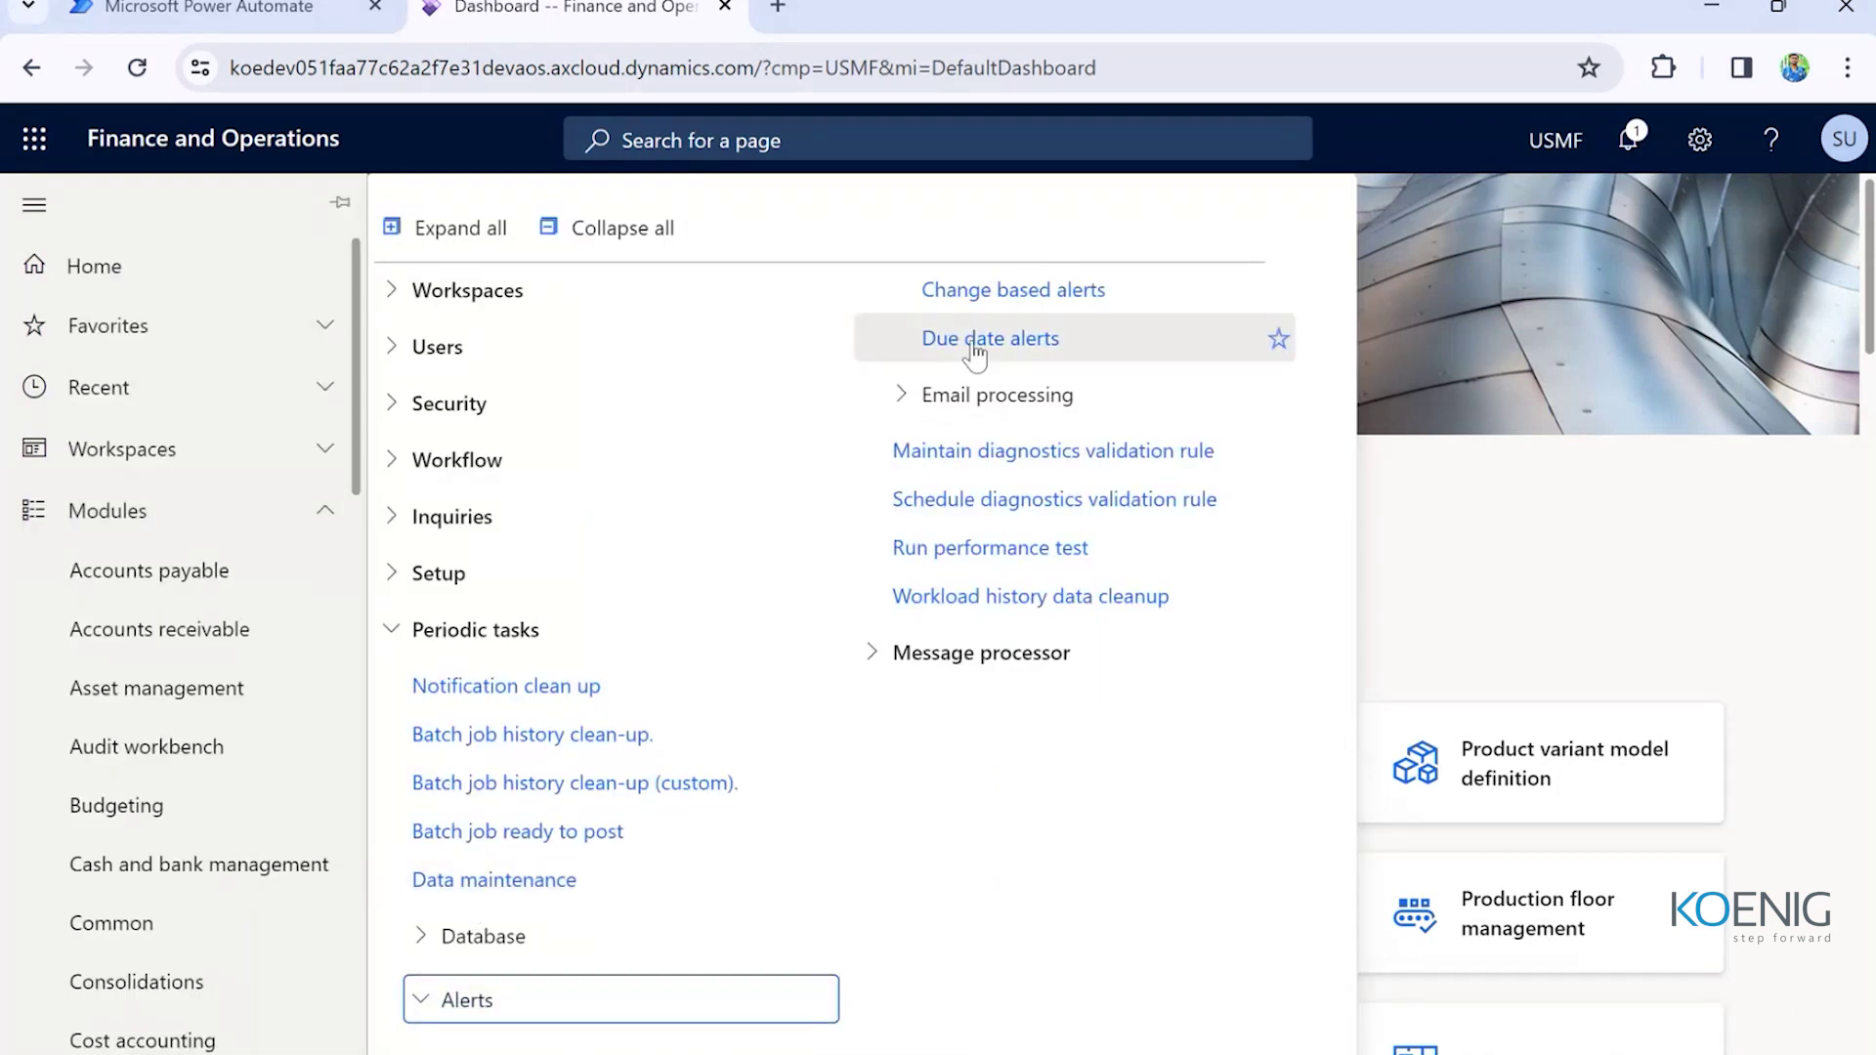
{"action": "left_click", "coordinate": [1007, 311]}
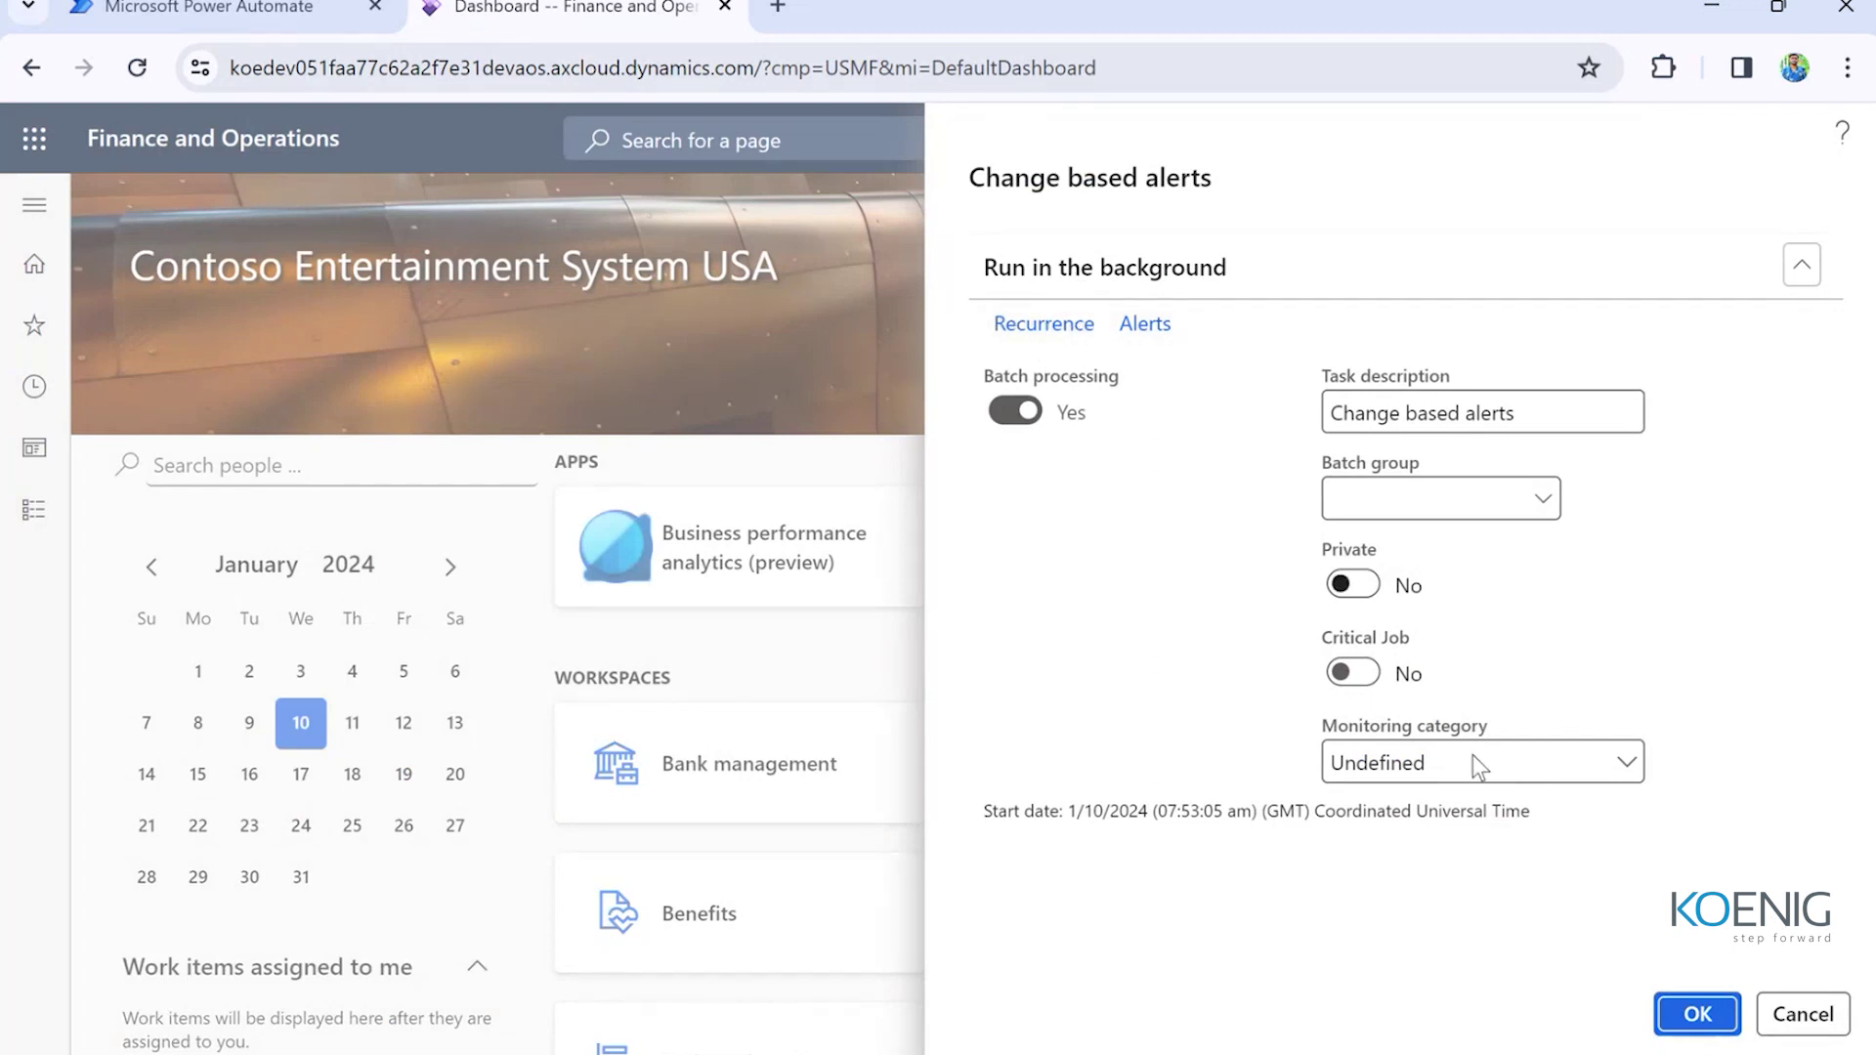
{"action": "left_click", "coordinate": [1787, 1012]}
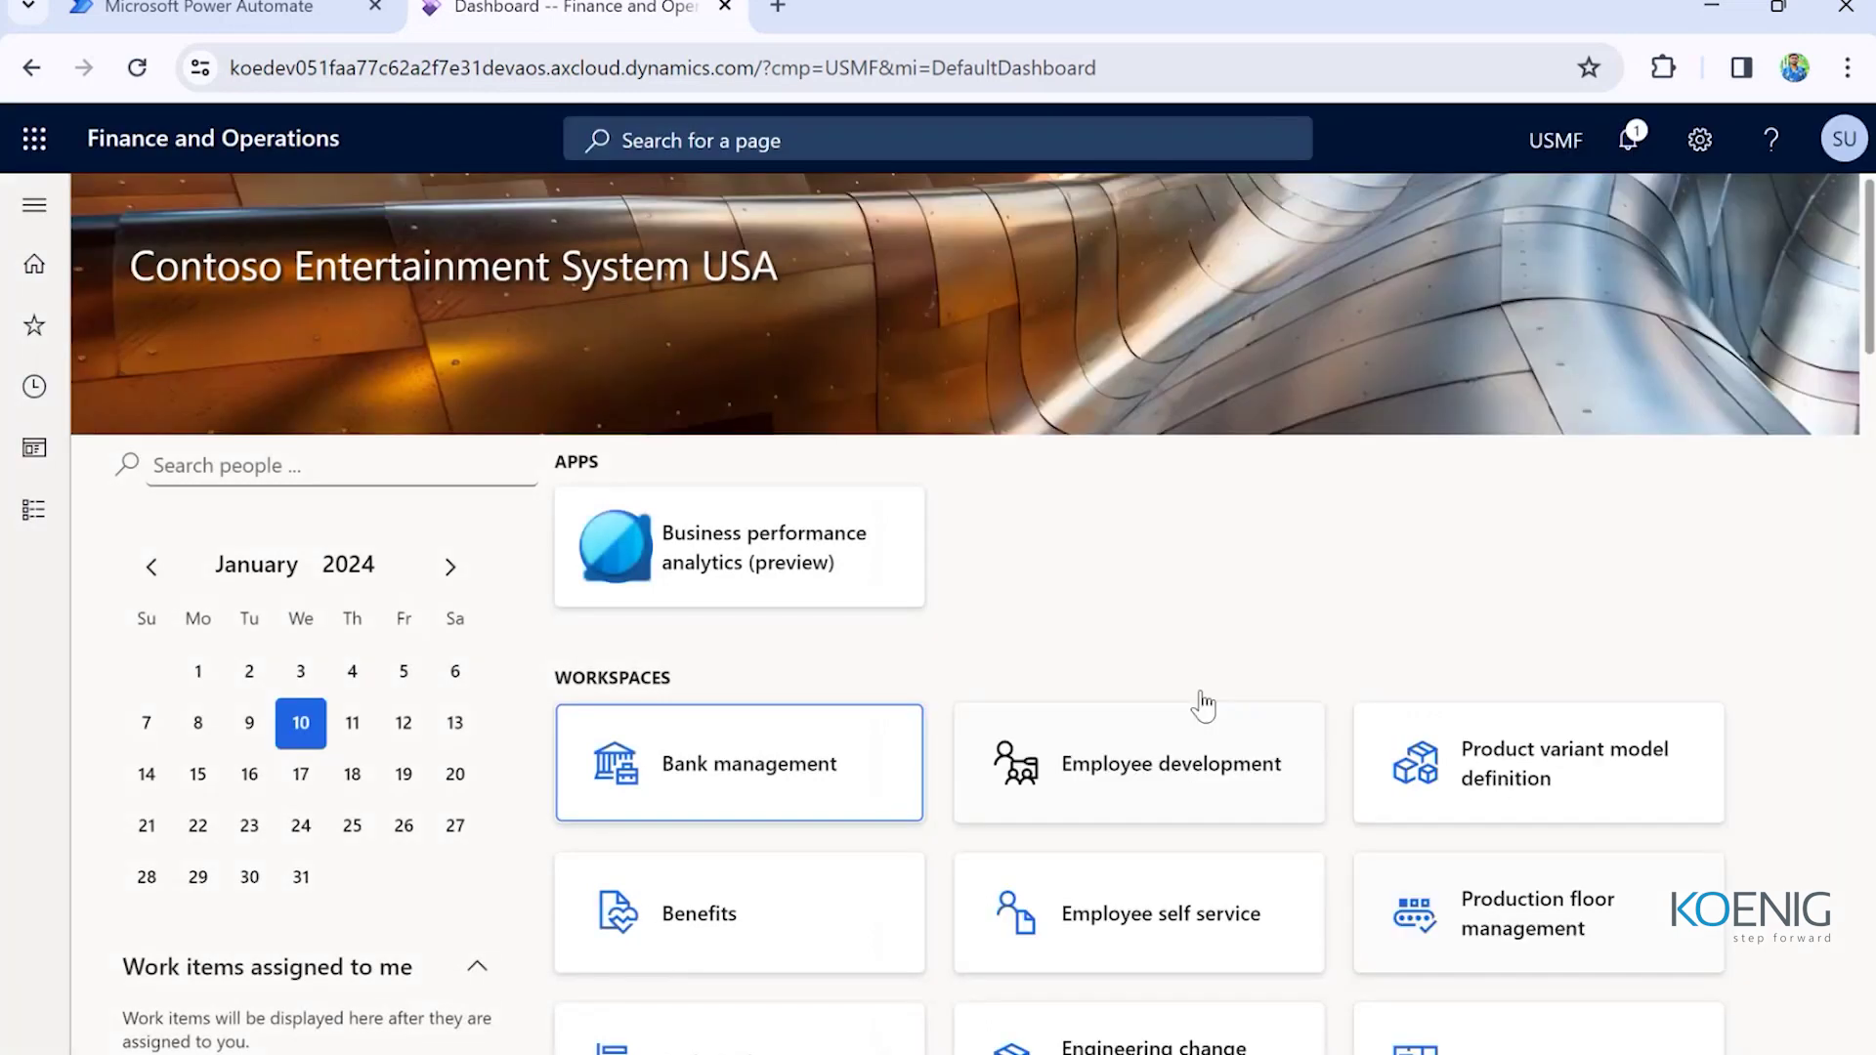
- Open the All customers list in the Accounts receivable module
{"action": "left_click", "coordinate": [18, 519]}
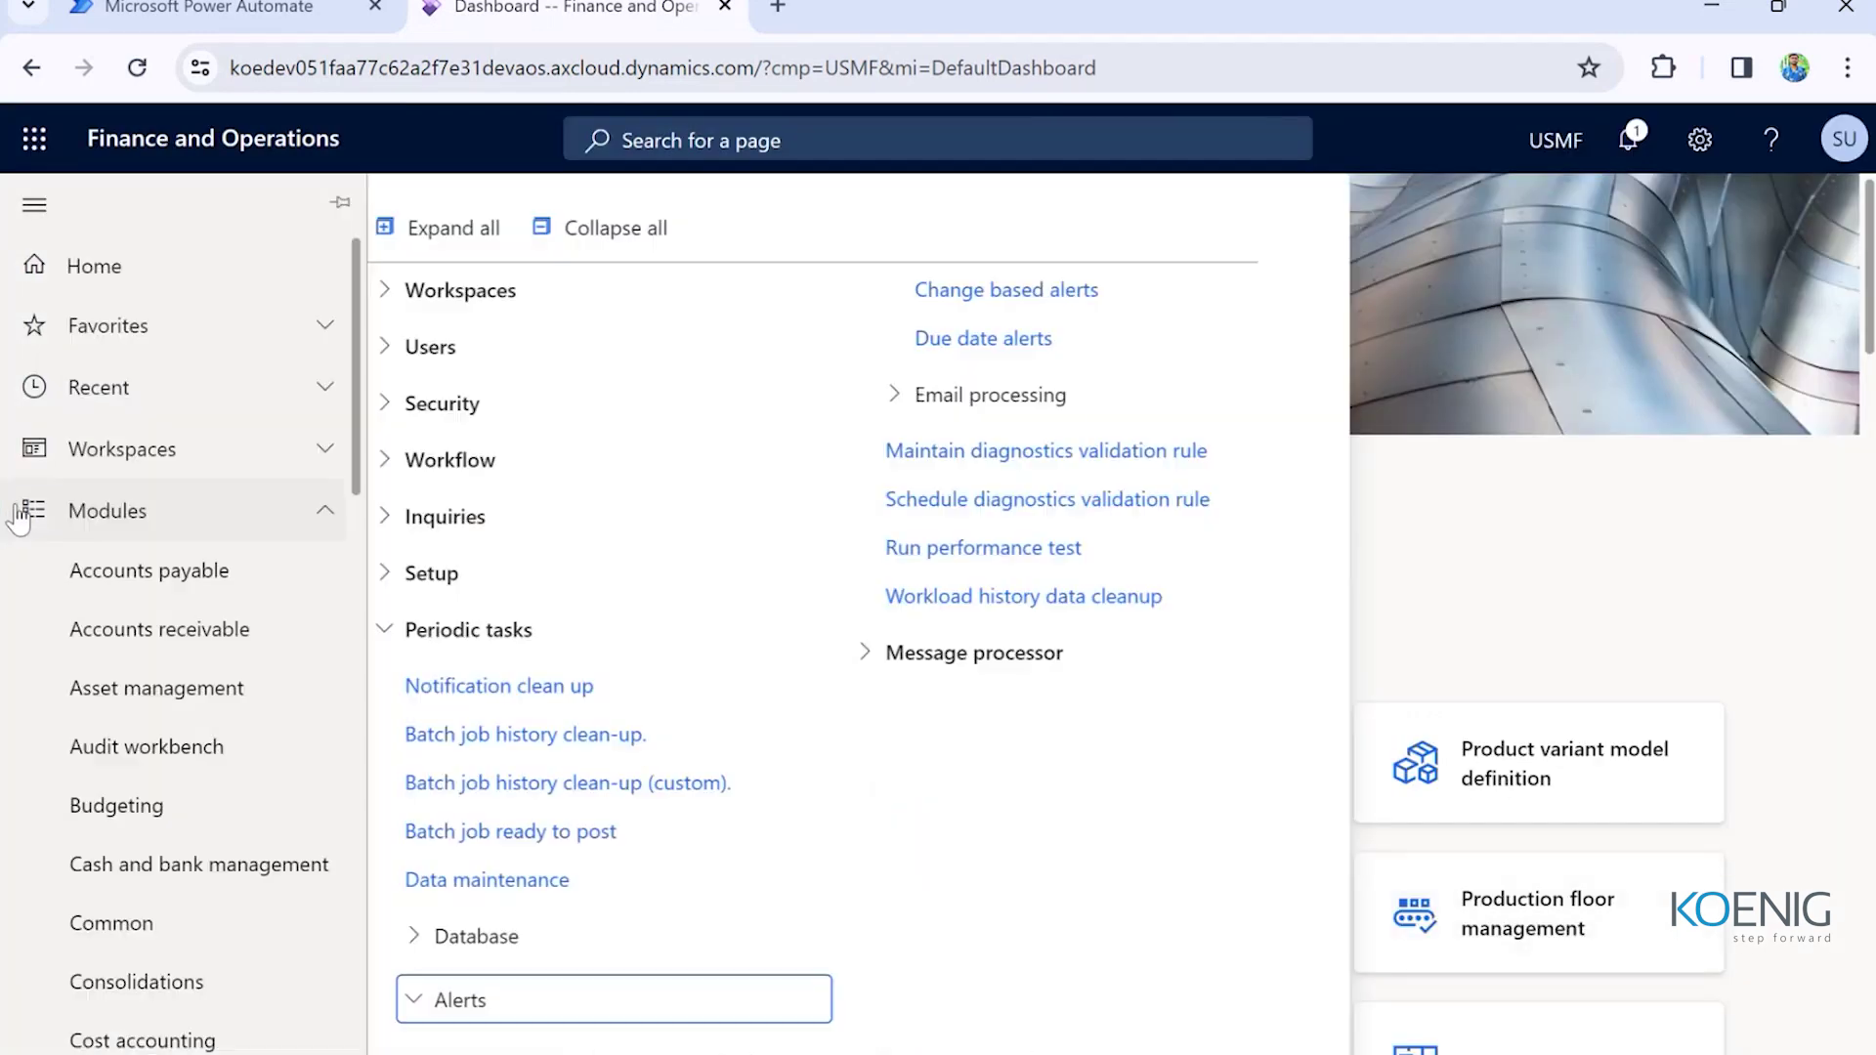
{"action": "left_click", "coordinate": [119, 586]}
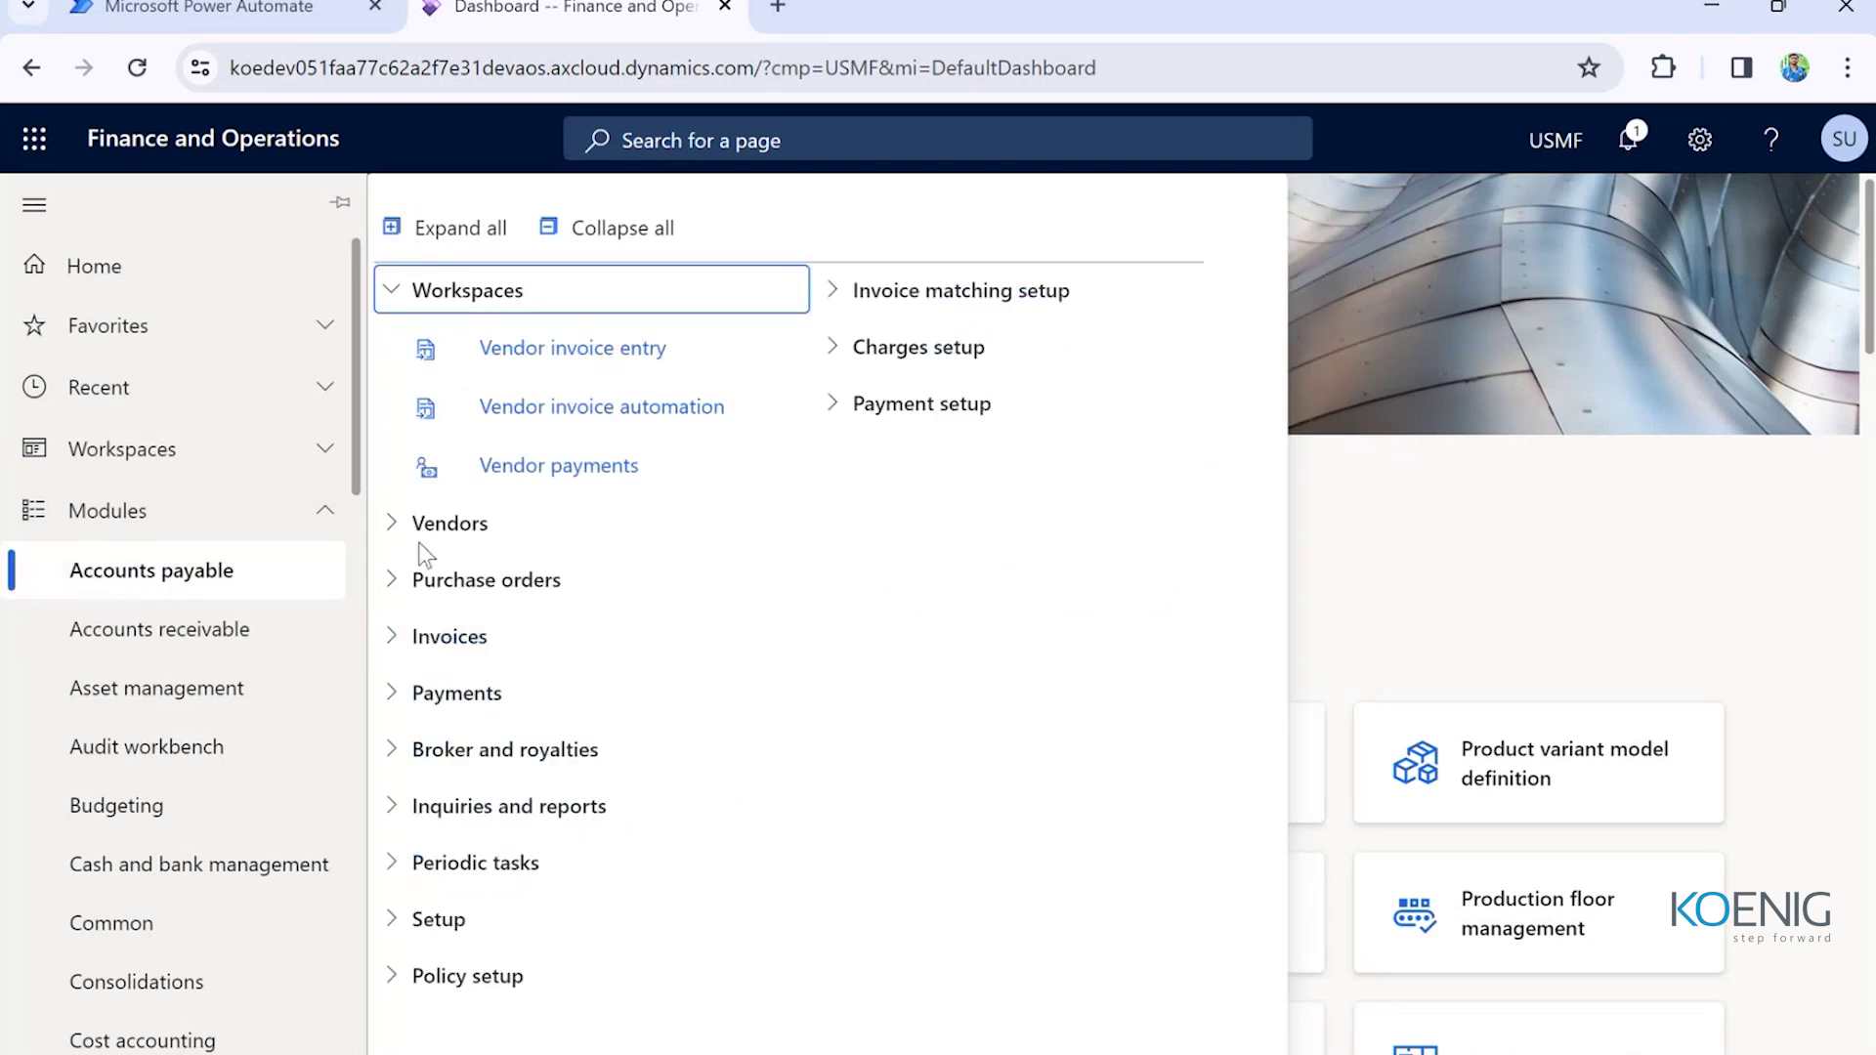
{"action": "left_click", "coordinate": [186, 653]}
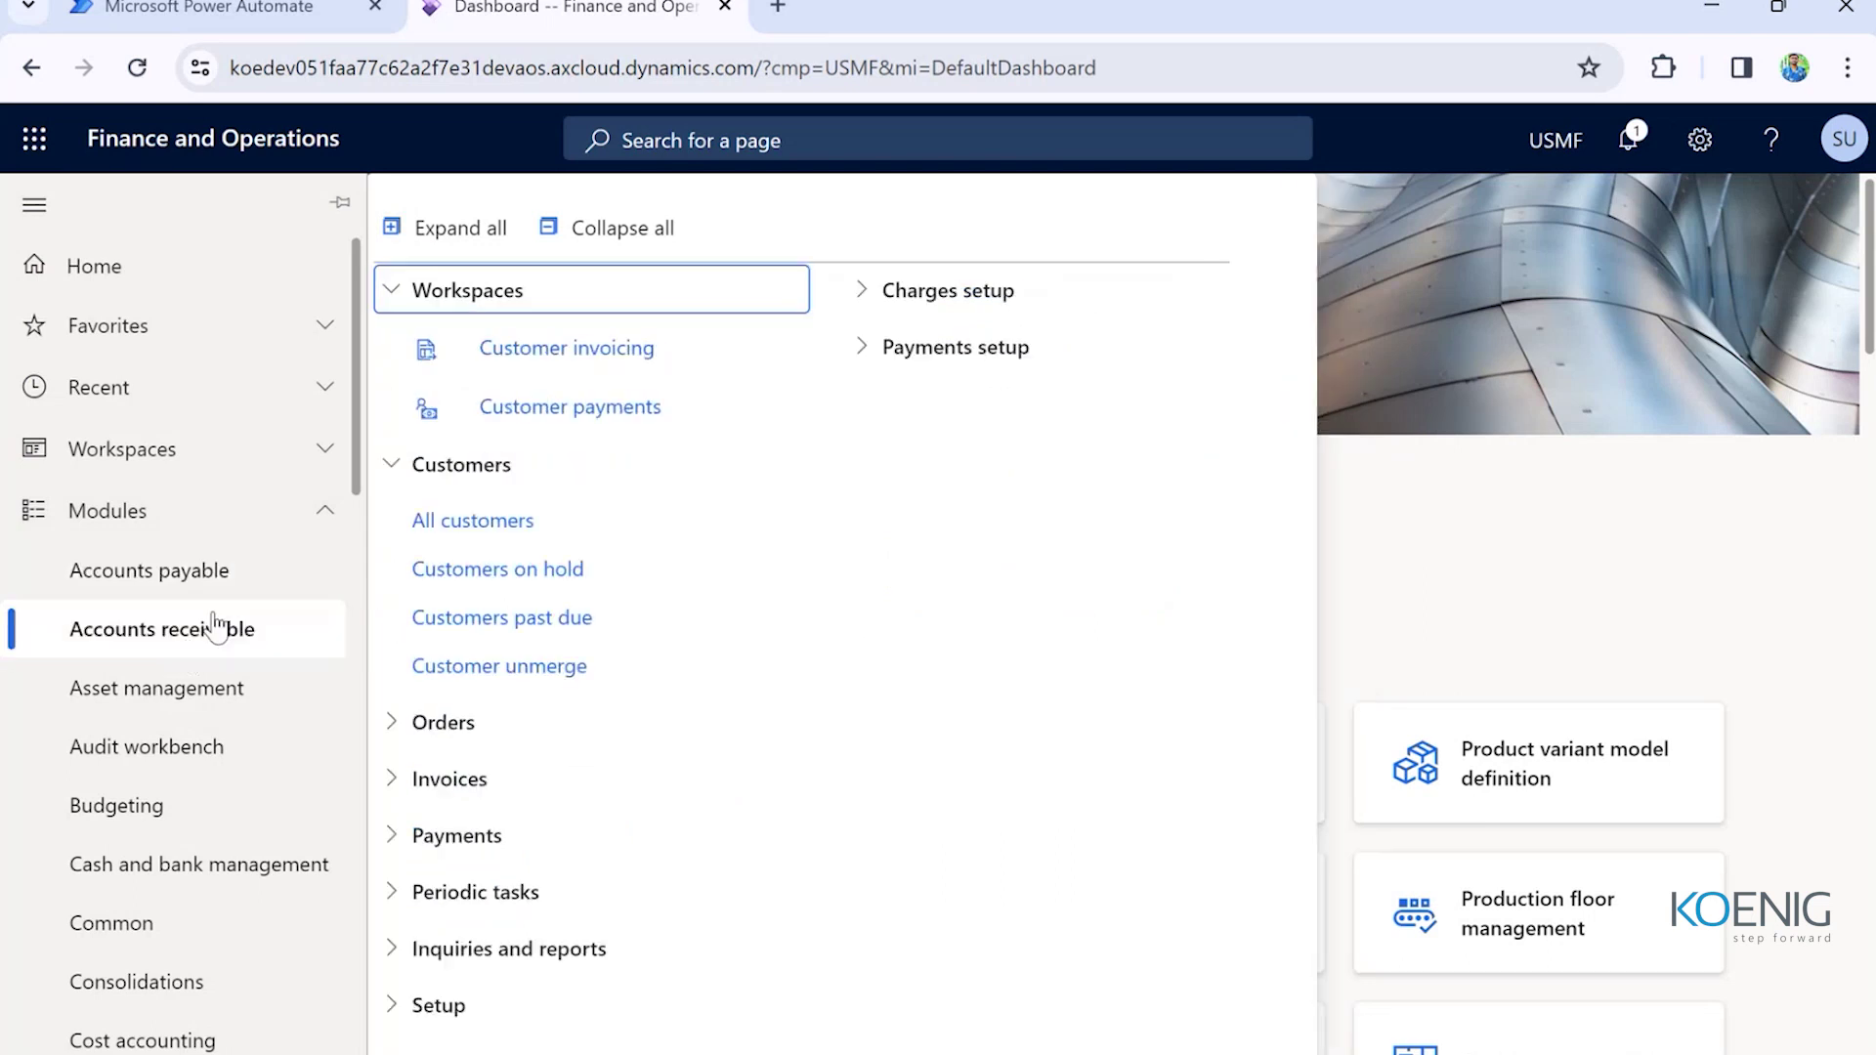
{"action": "left_click", "coordinate": [443, 521]}
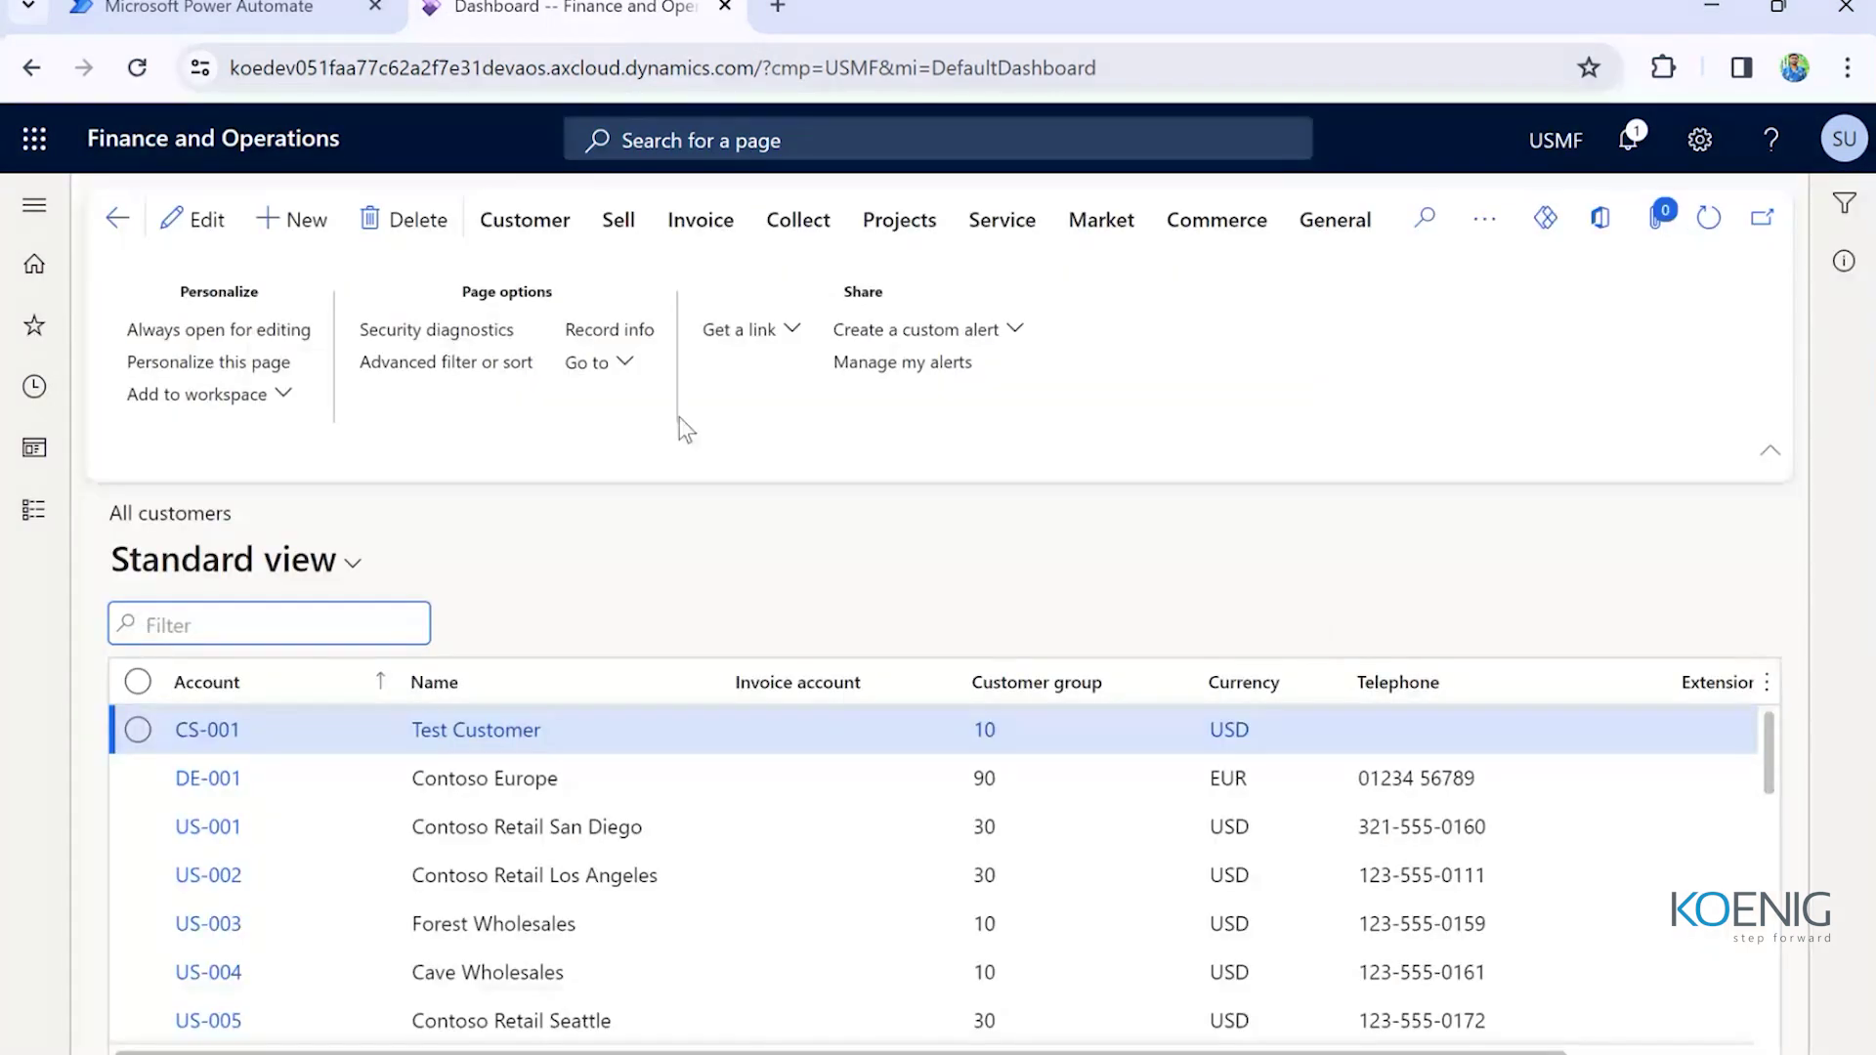
- Open the alert rule management page from the customer list and examine the rule ID of the customer-record-created rule
{"action": "left_click", "coordinate": [1484, 227]}
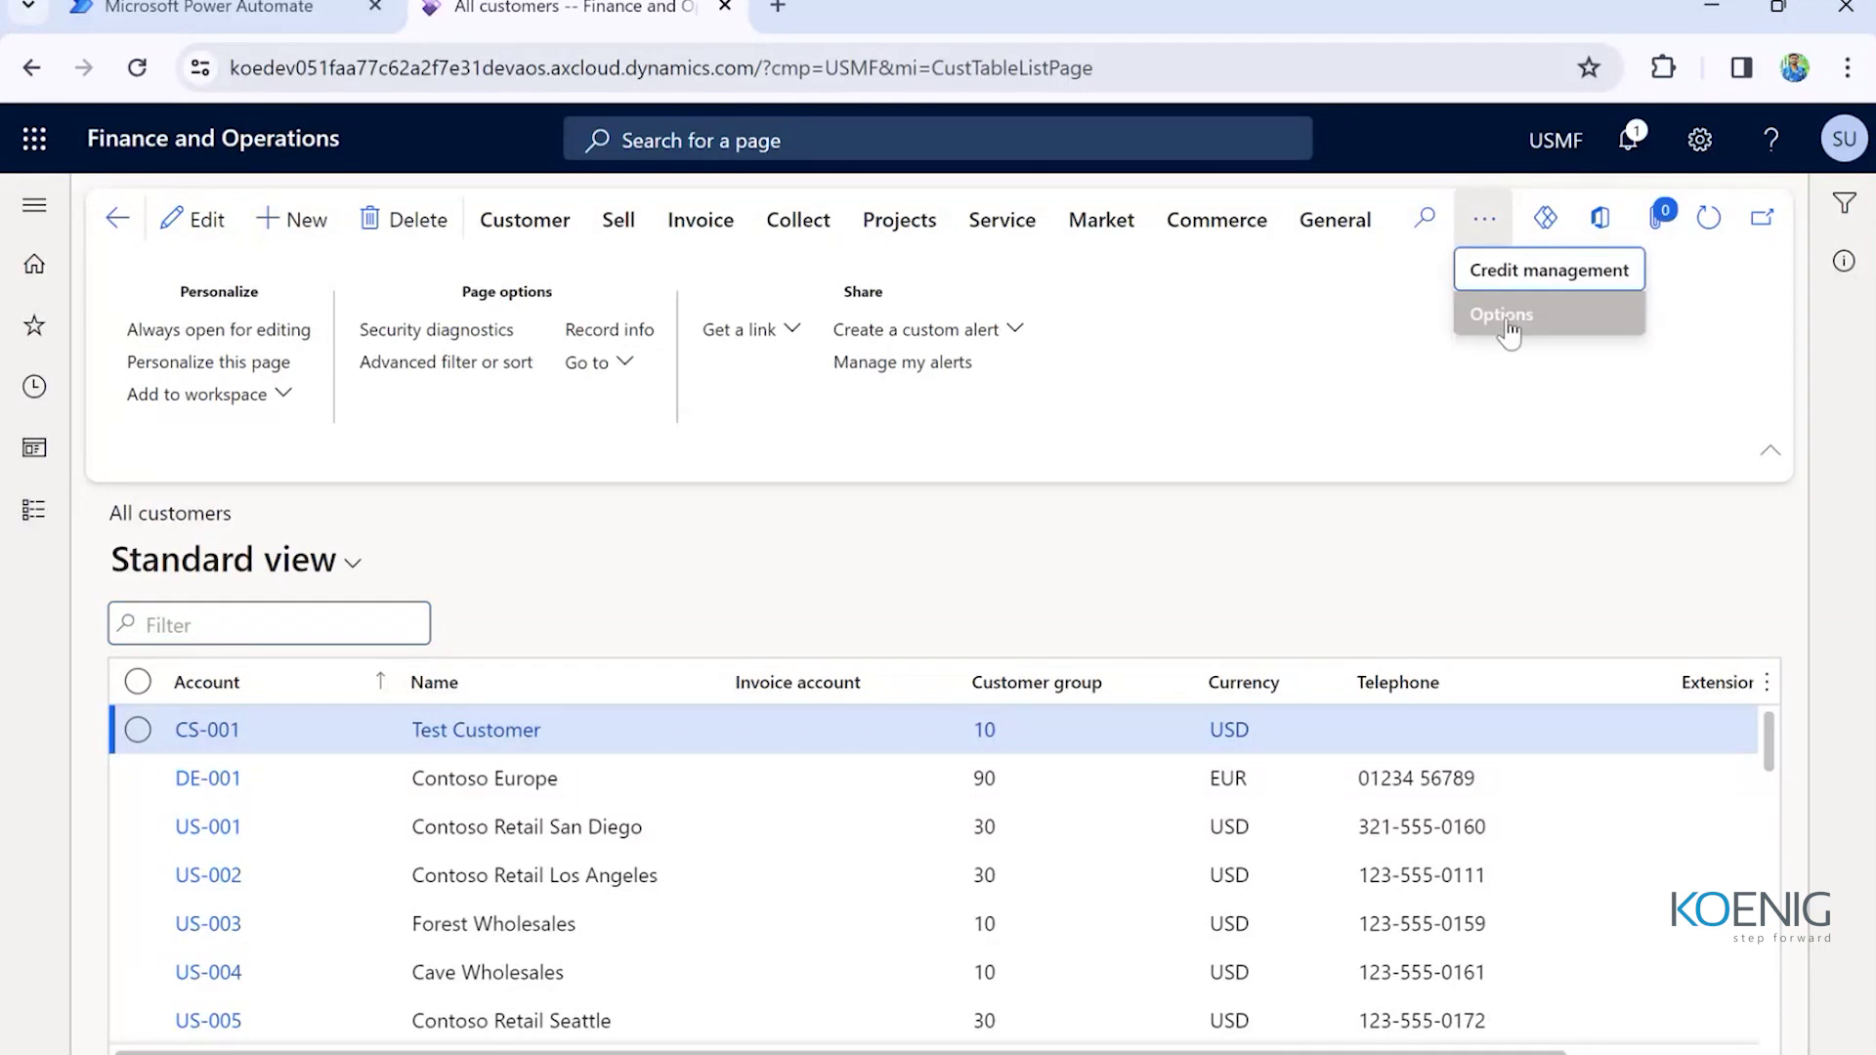
{"action": "left_click", "coordinate": [1508, 321]}
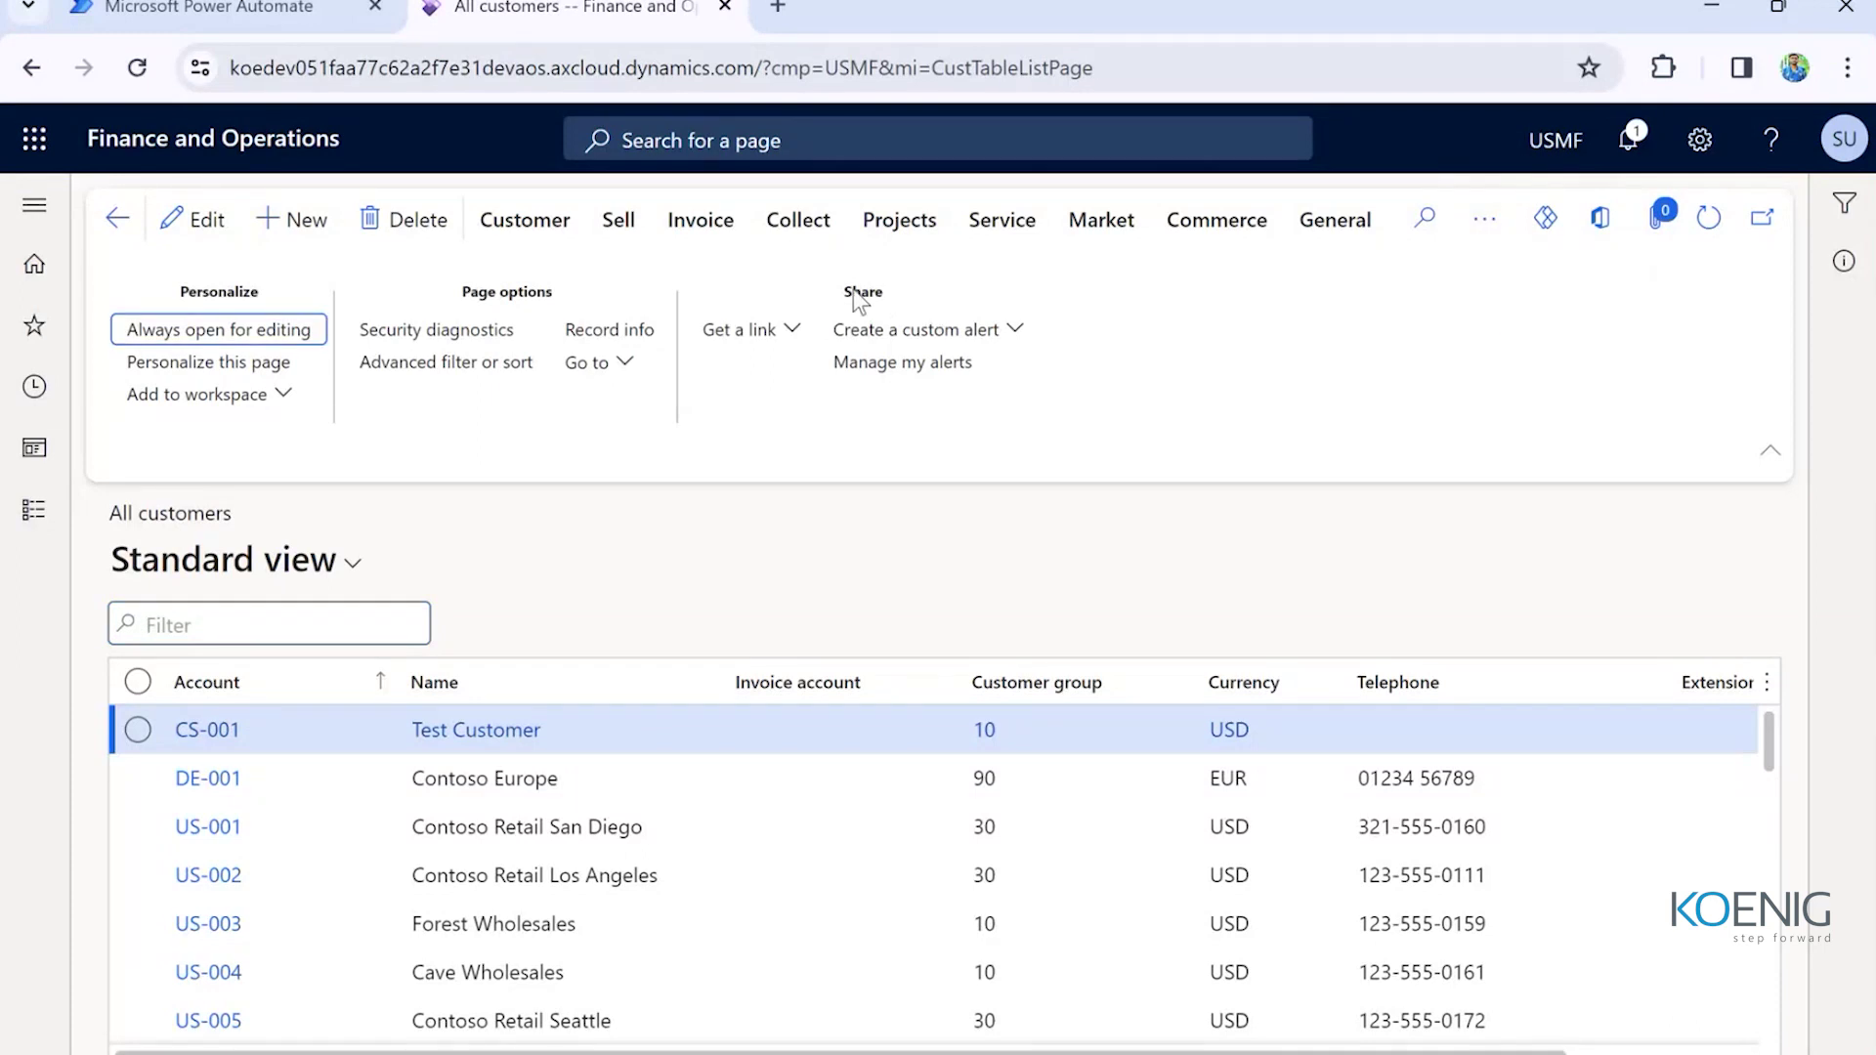
{"action": "left_click", "coordinate": [904, 366]}
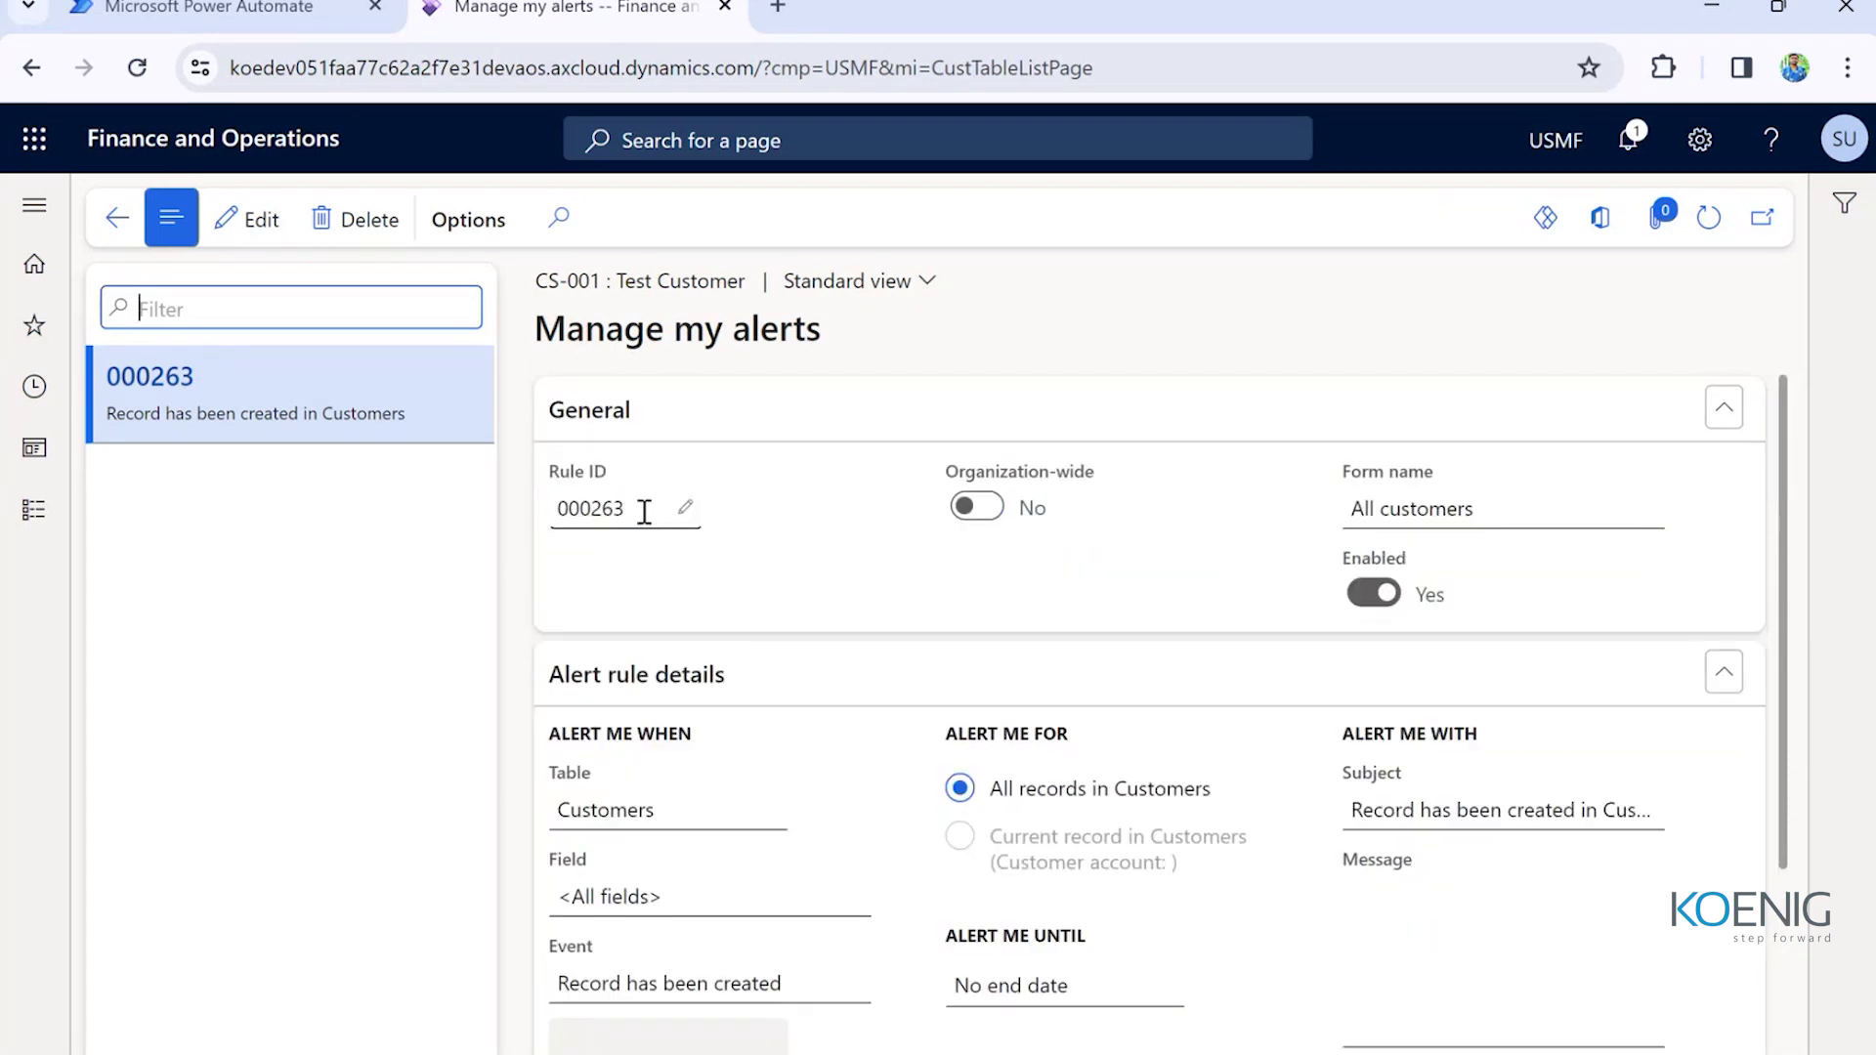
{"action": "left_click_drag", "start_coordinate": [645, 507], "coordinate": [536, 506]}
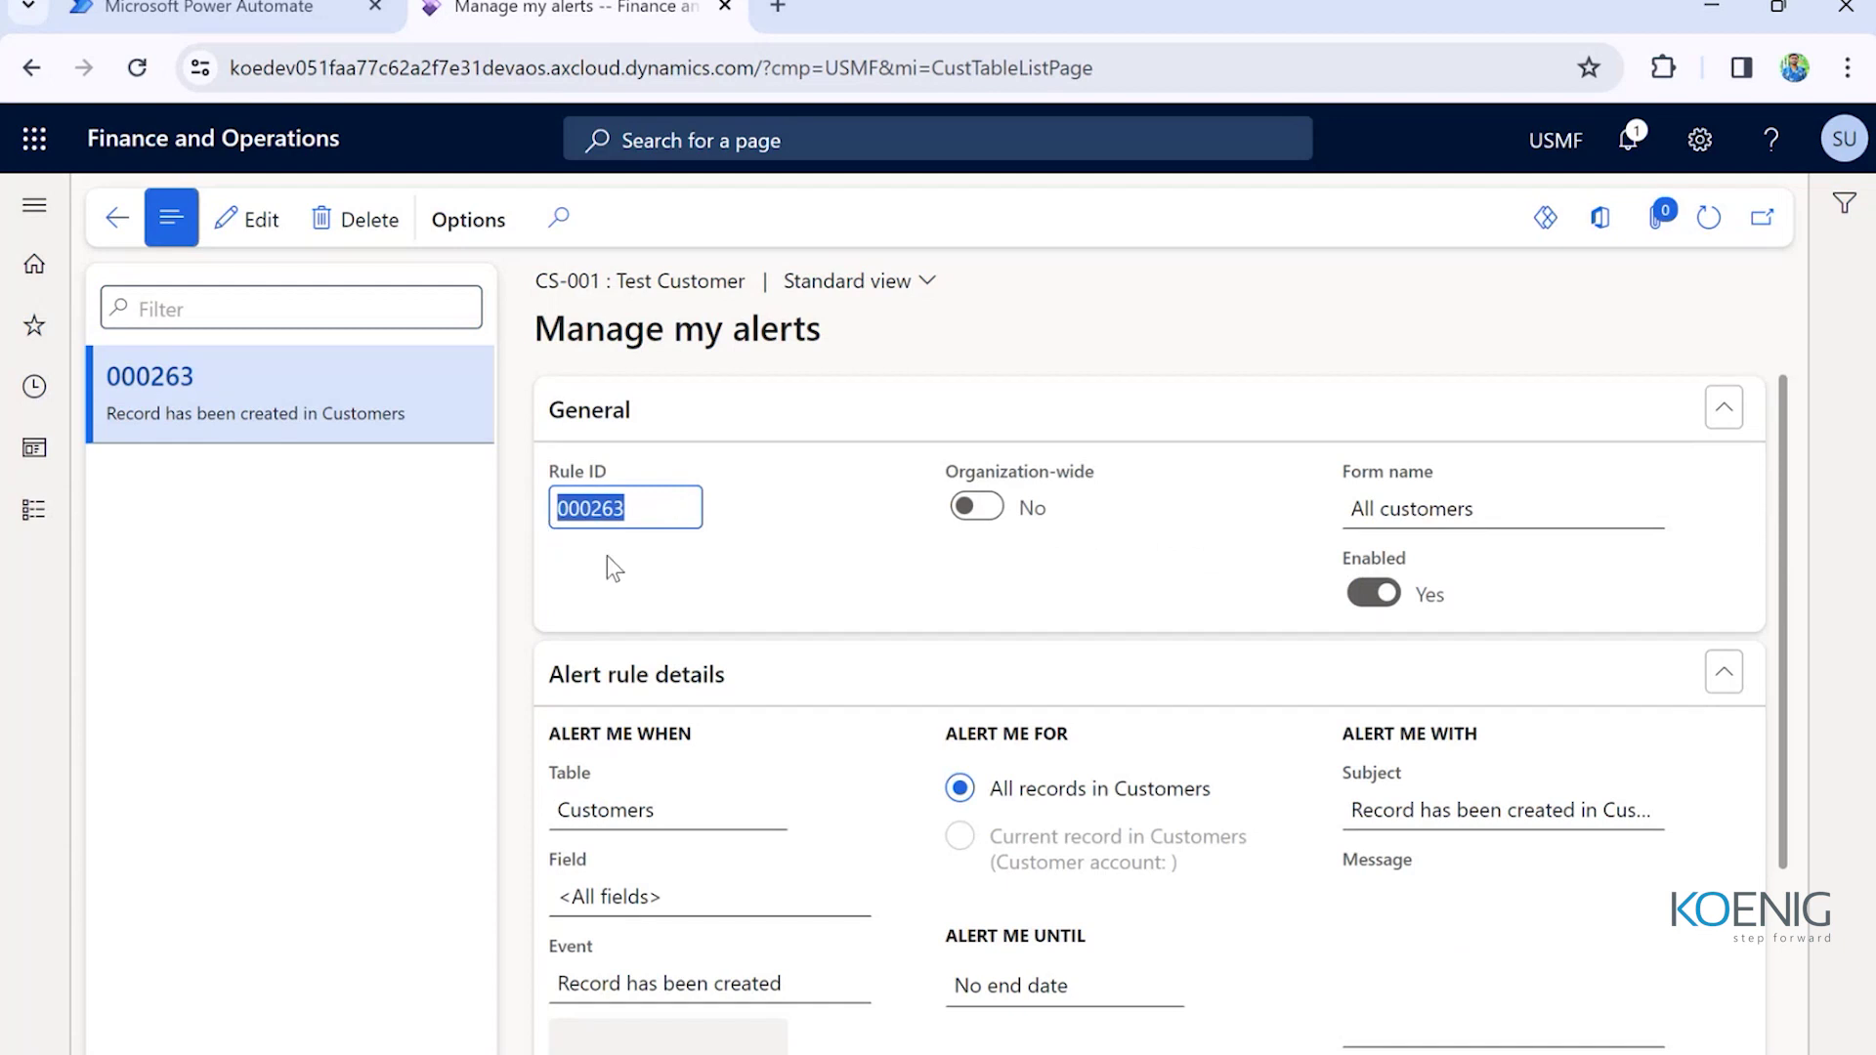
- Review the customer-record-created rule's form name, event and external sending setting, and return to the All customers list
{"action": "left_click", "coordinate": [1476, 508]}
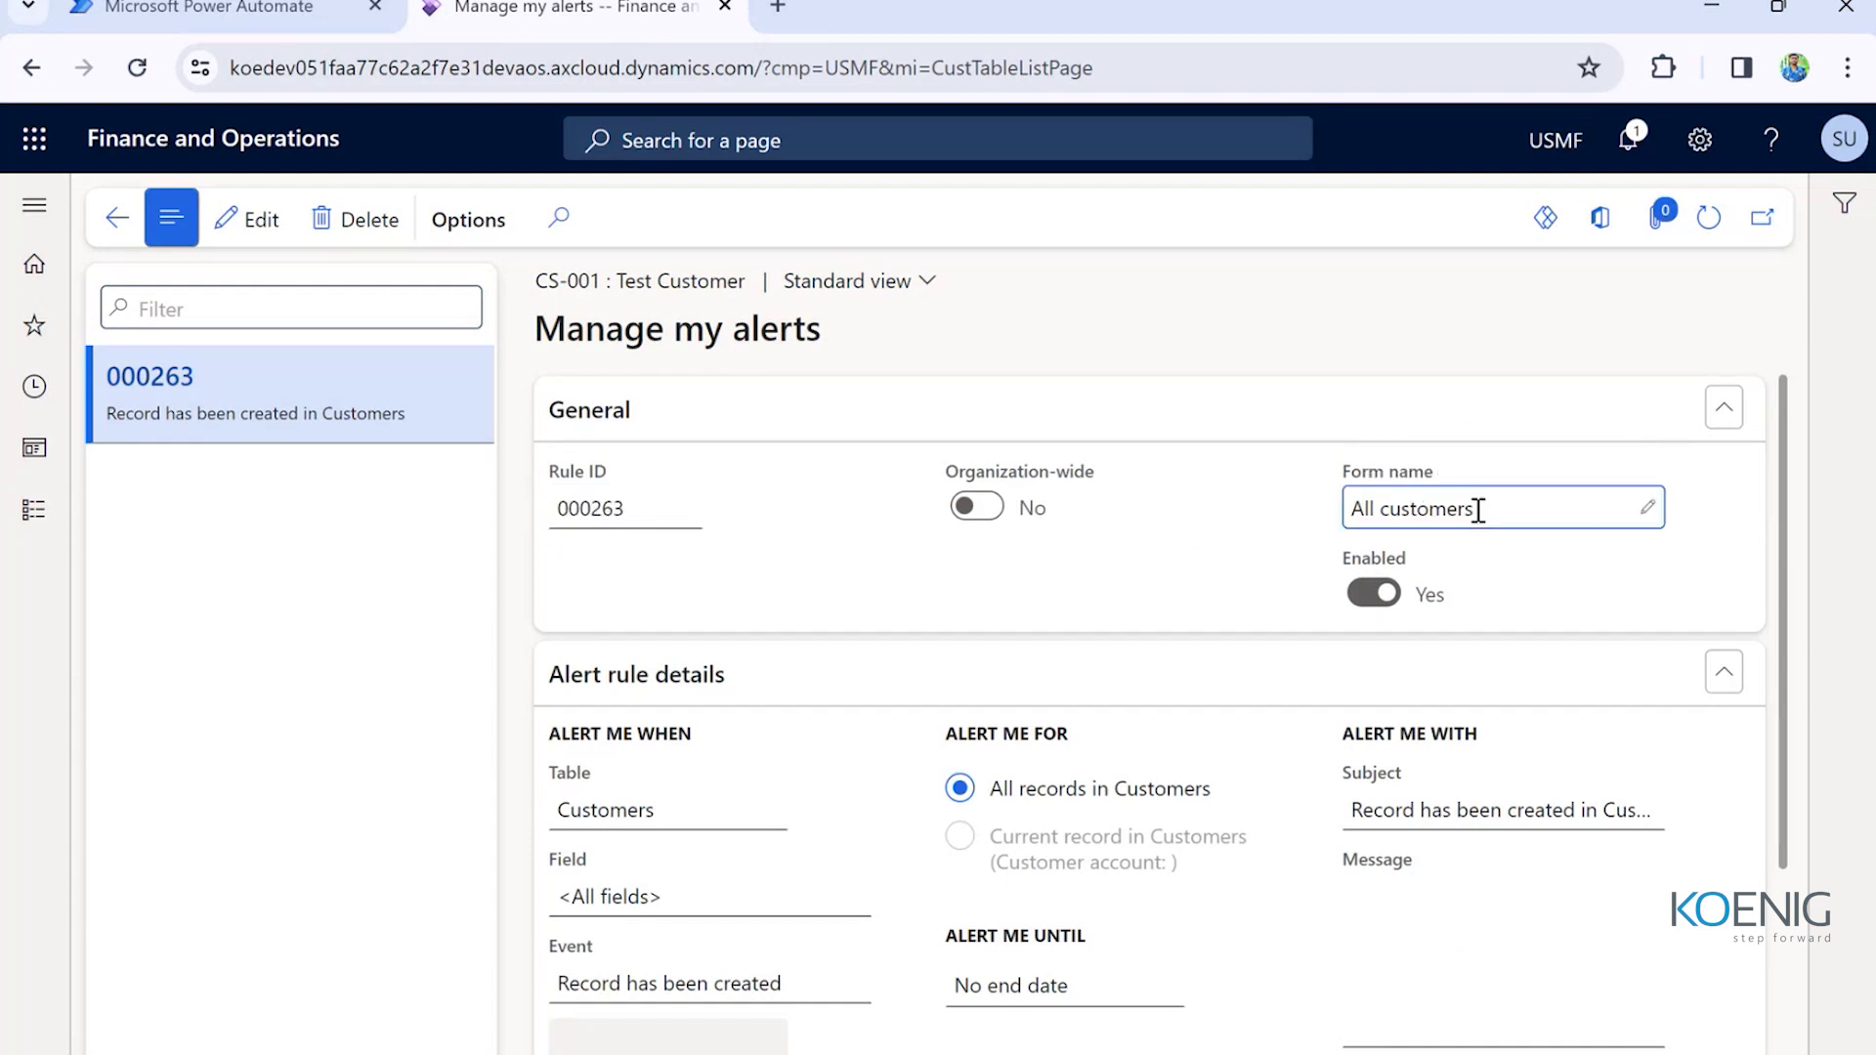
{"action": "scroll", "coordinate": [1017, 581], "scroll_direction": "down", "scroll_amount": 3}
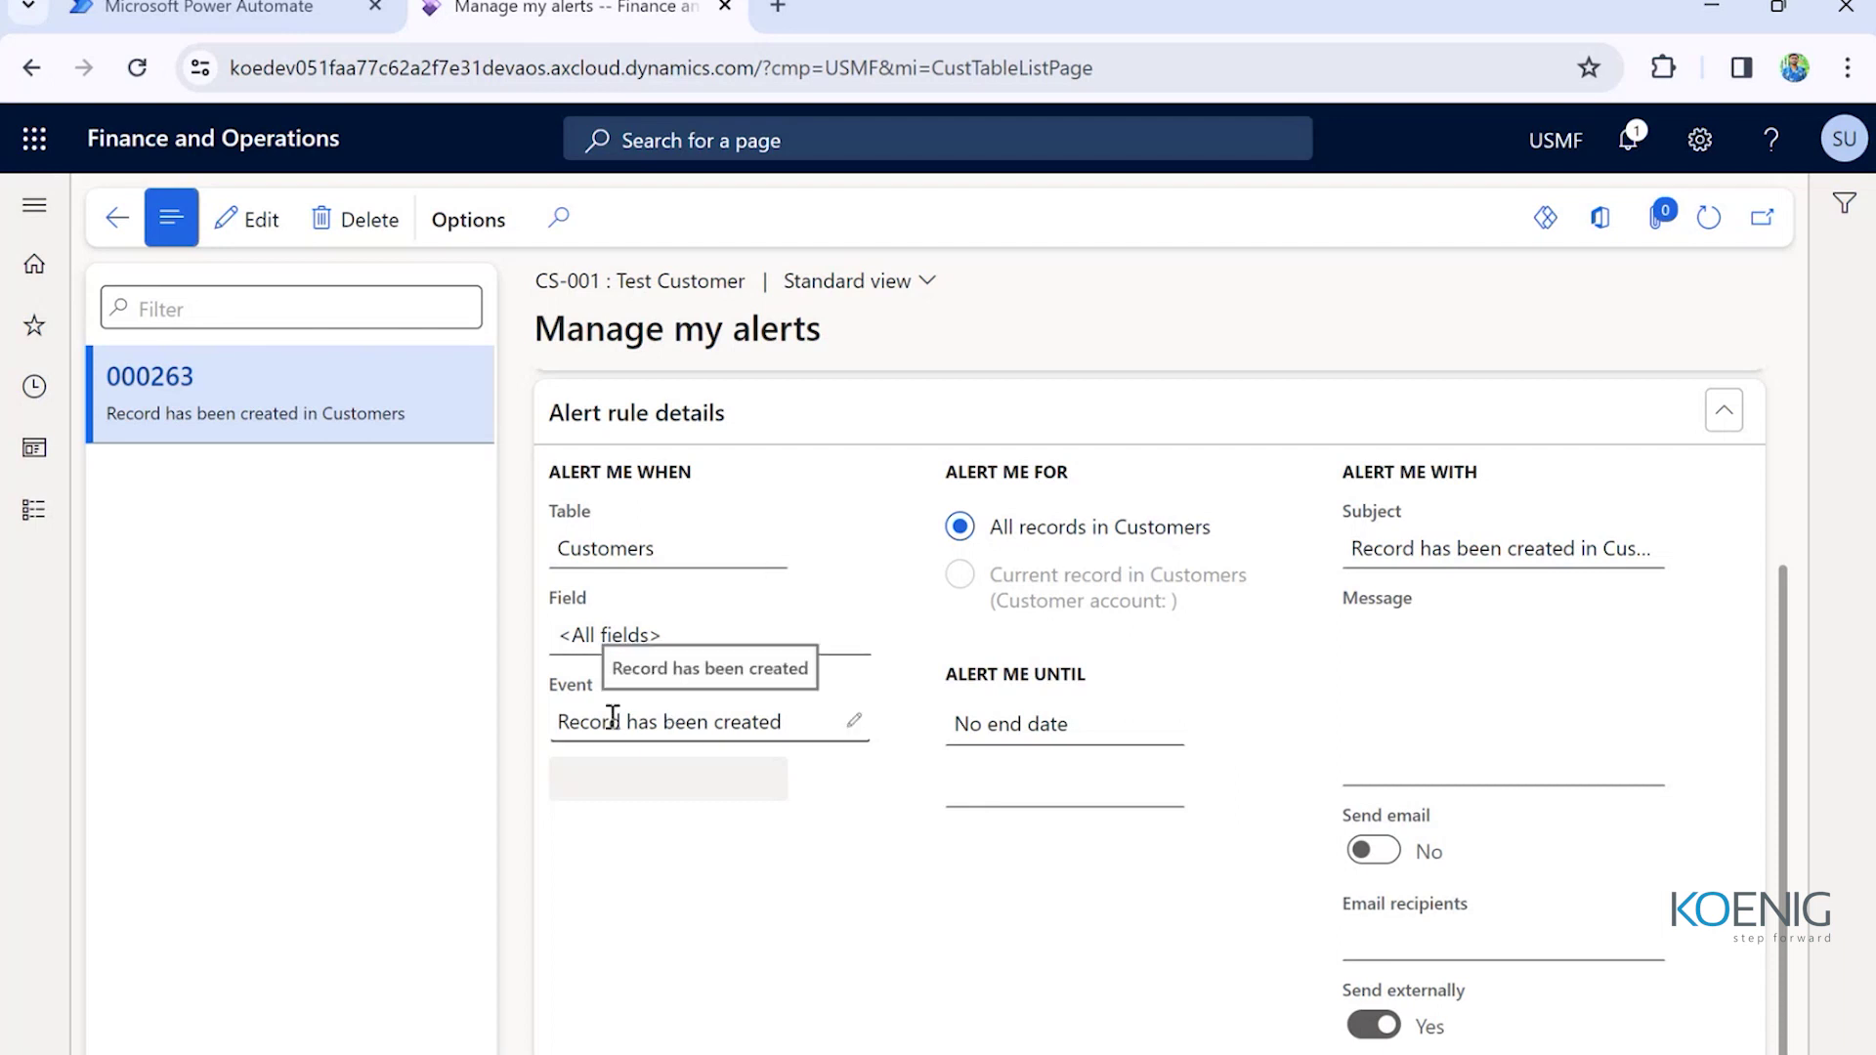
{"action": "left_click_drag", "start_coordinate": [558, 721], "coordinate": [782, 721]}
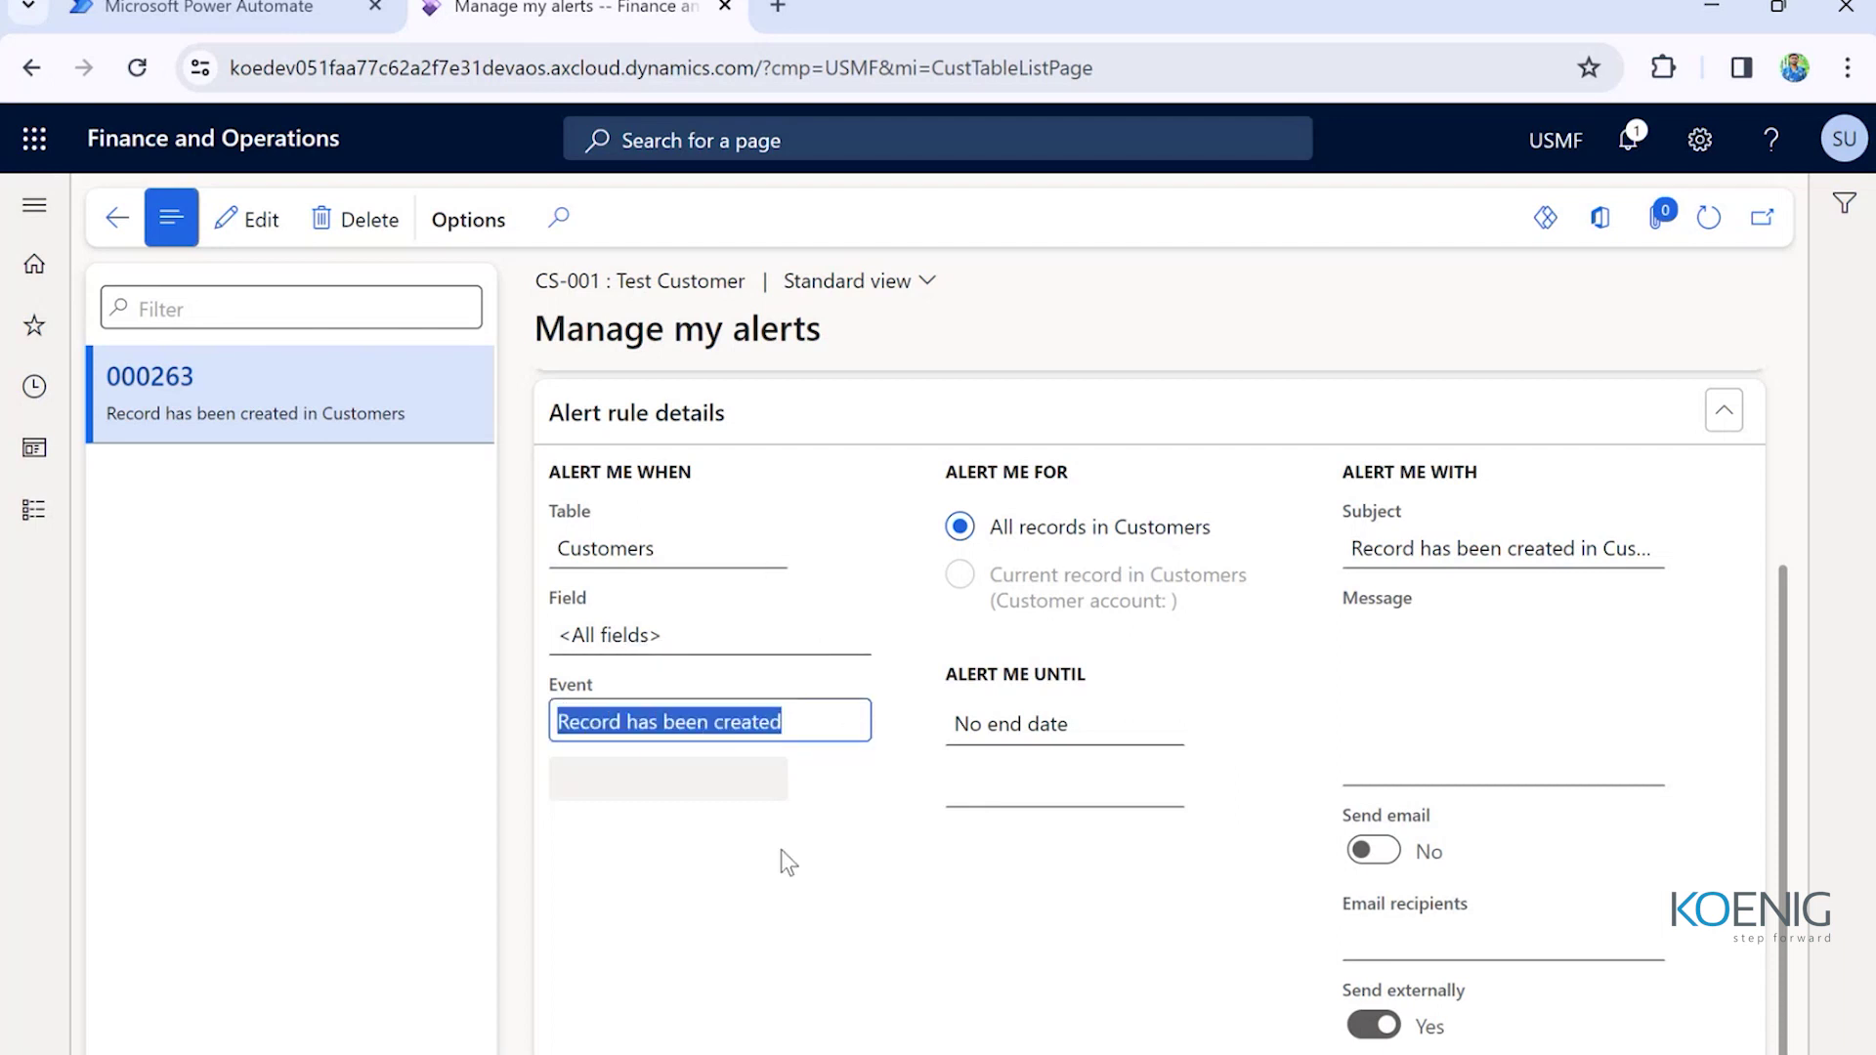
{"action": "left_click", "coordinate": [759, 925]}
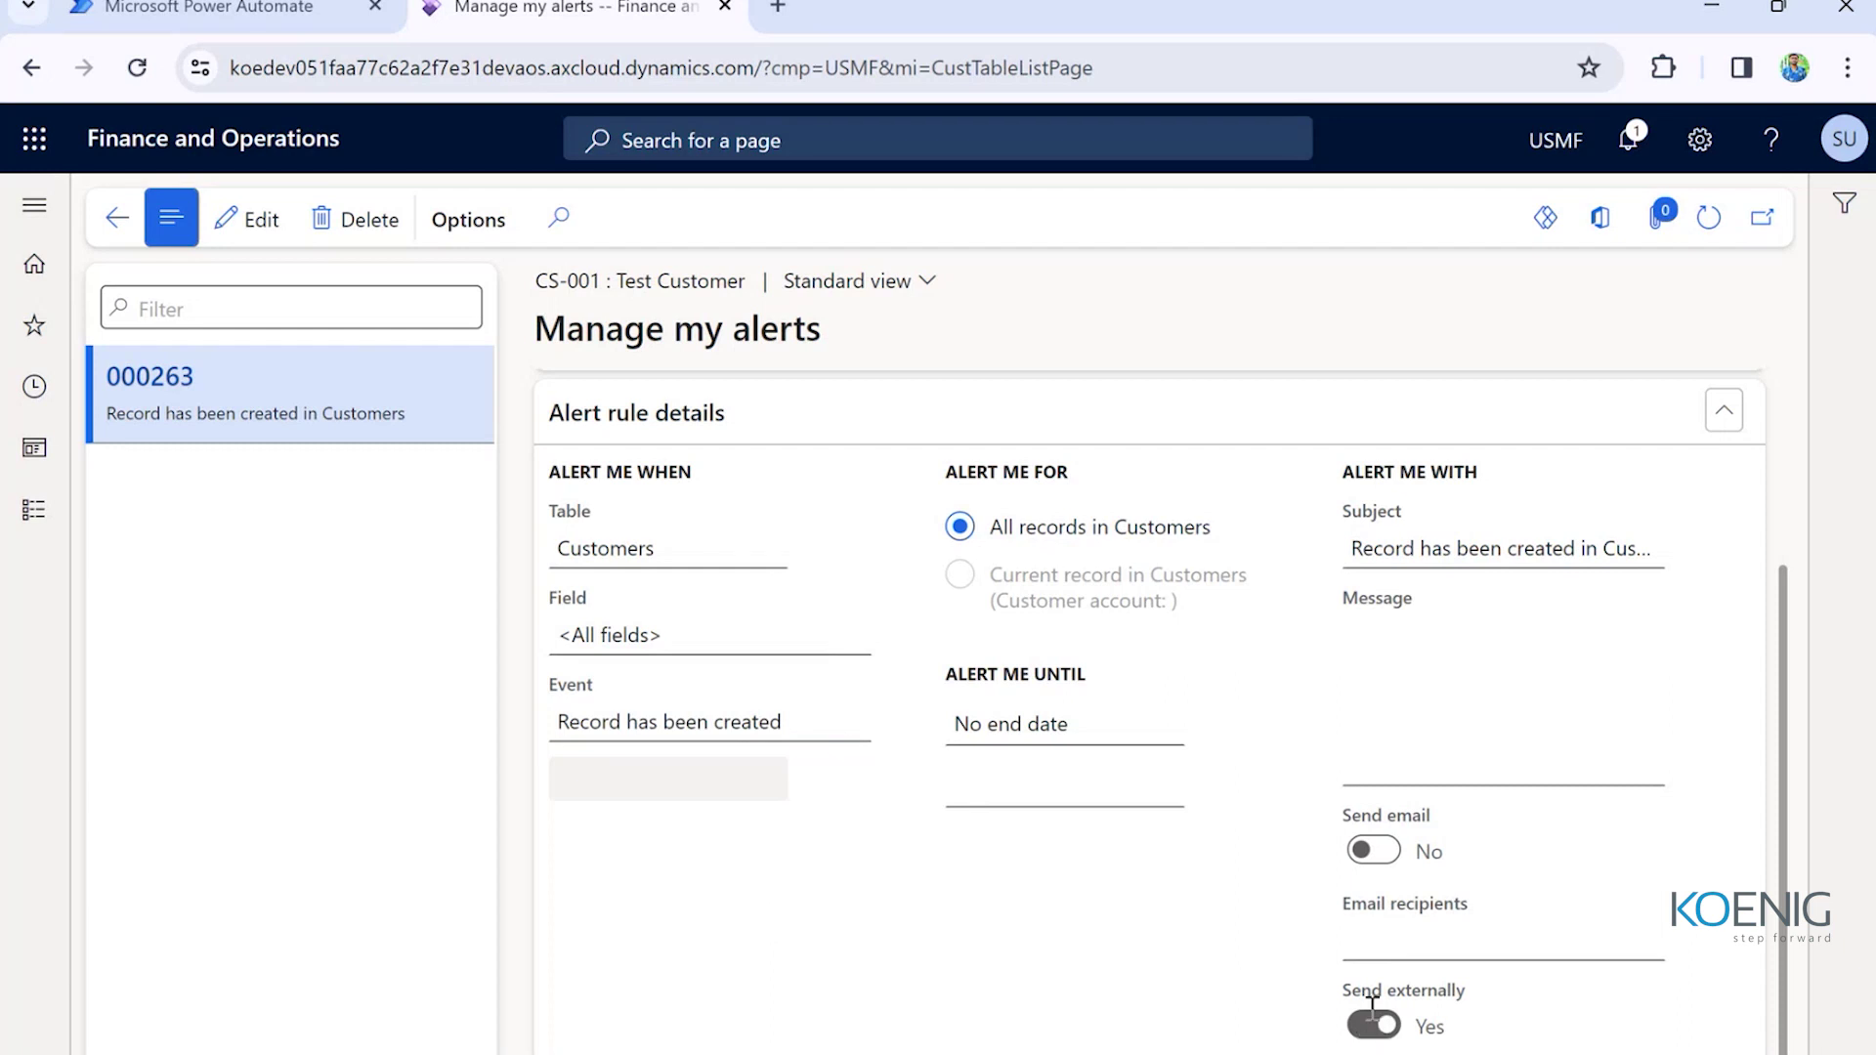
{"action": "left_click", "coordinate": [117, 219]}
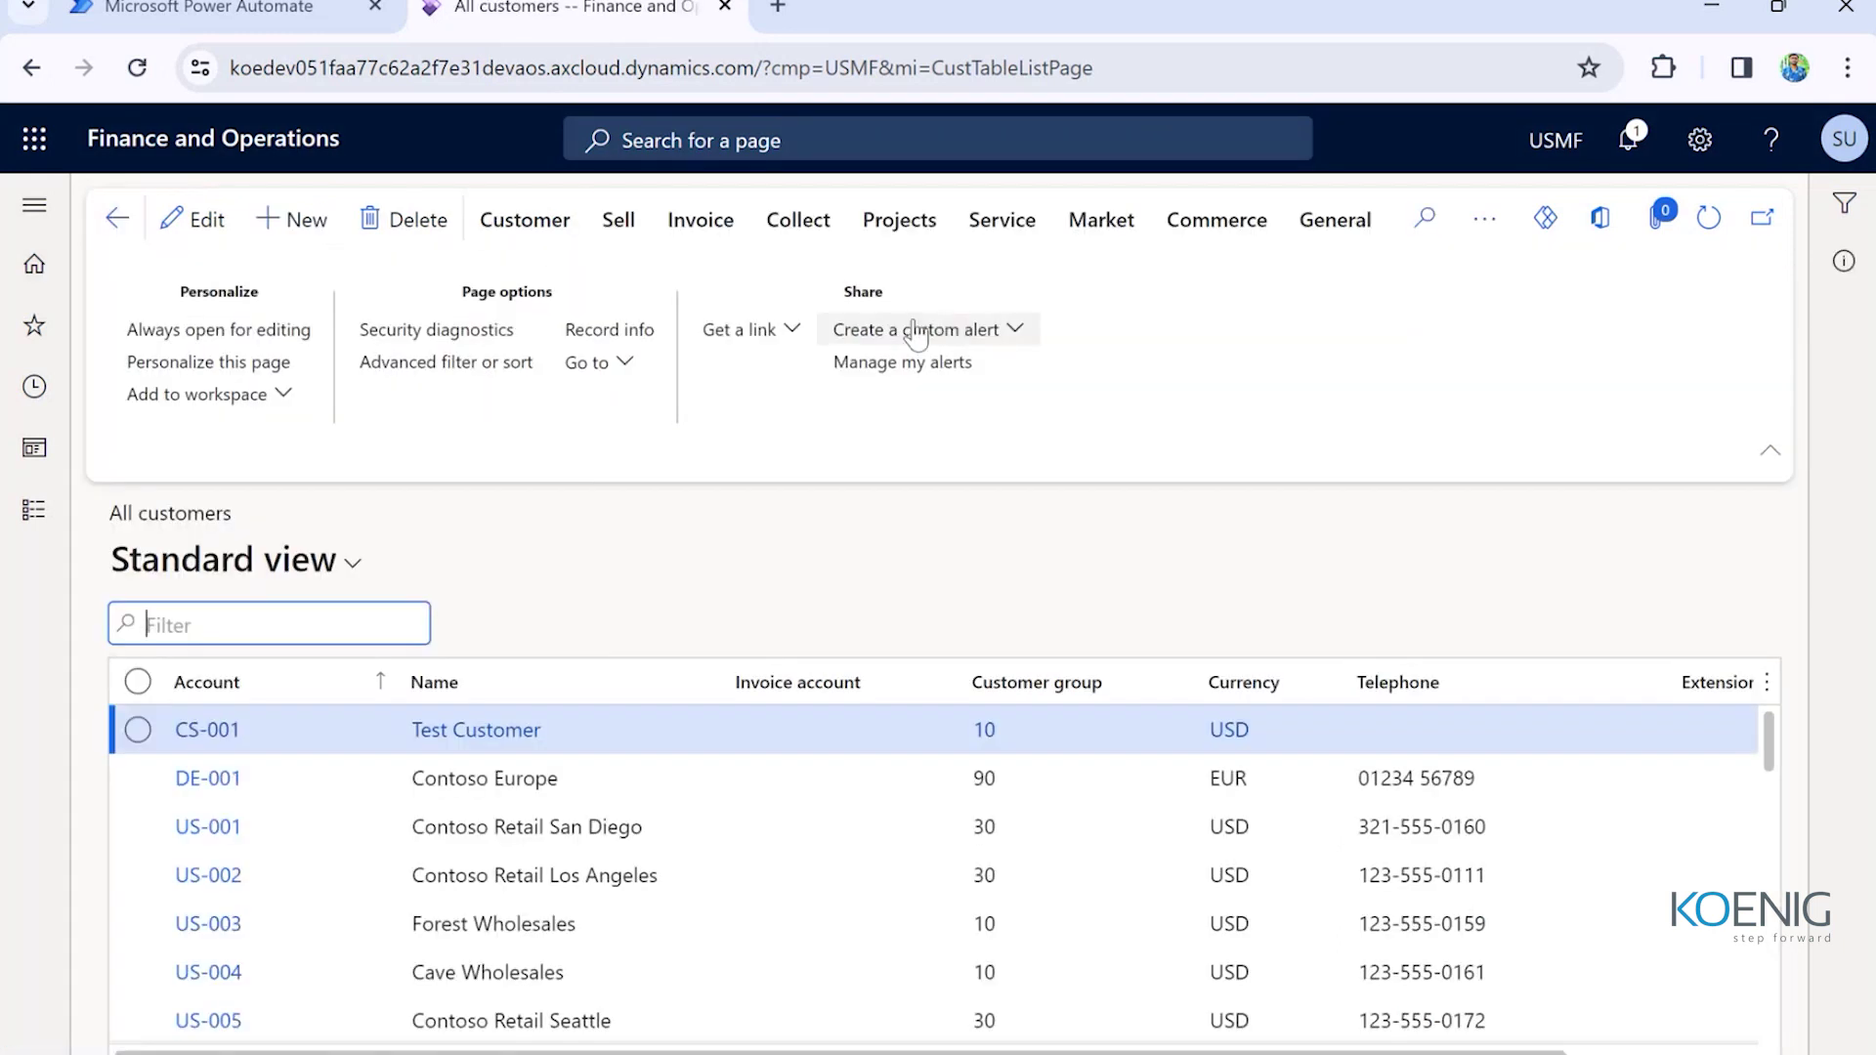
- Open a new custom alert rule from the customer list and examine its conditions, scope, end date and delivery settings
{"action": "left_click", "coordinate": [914, 333]}
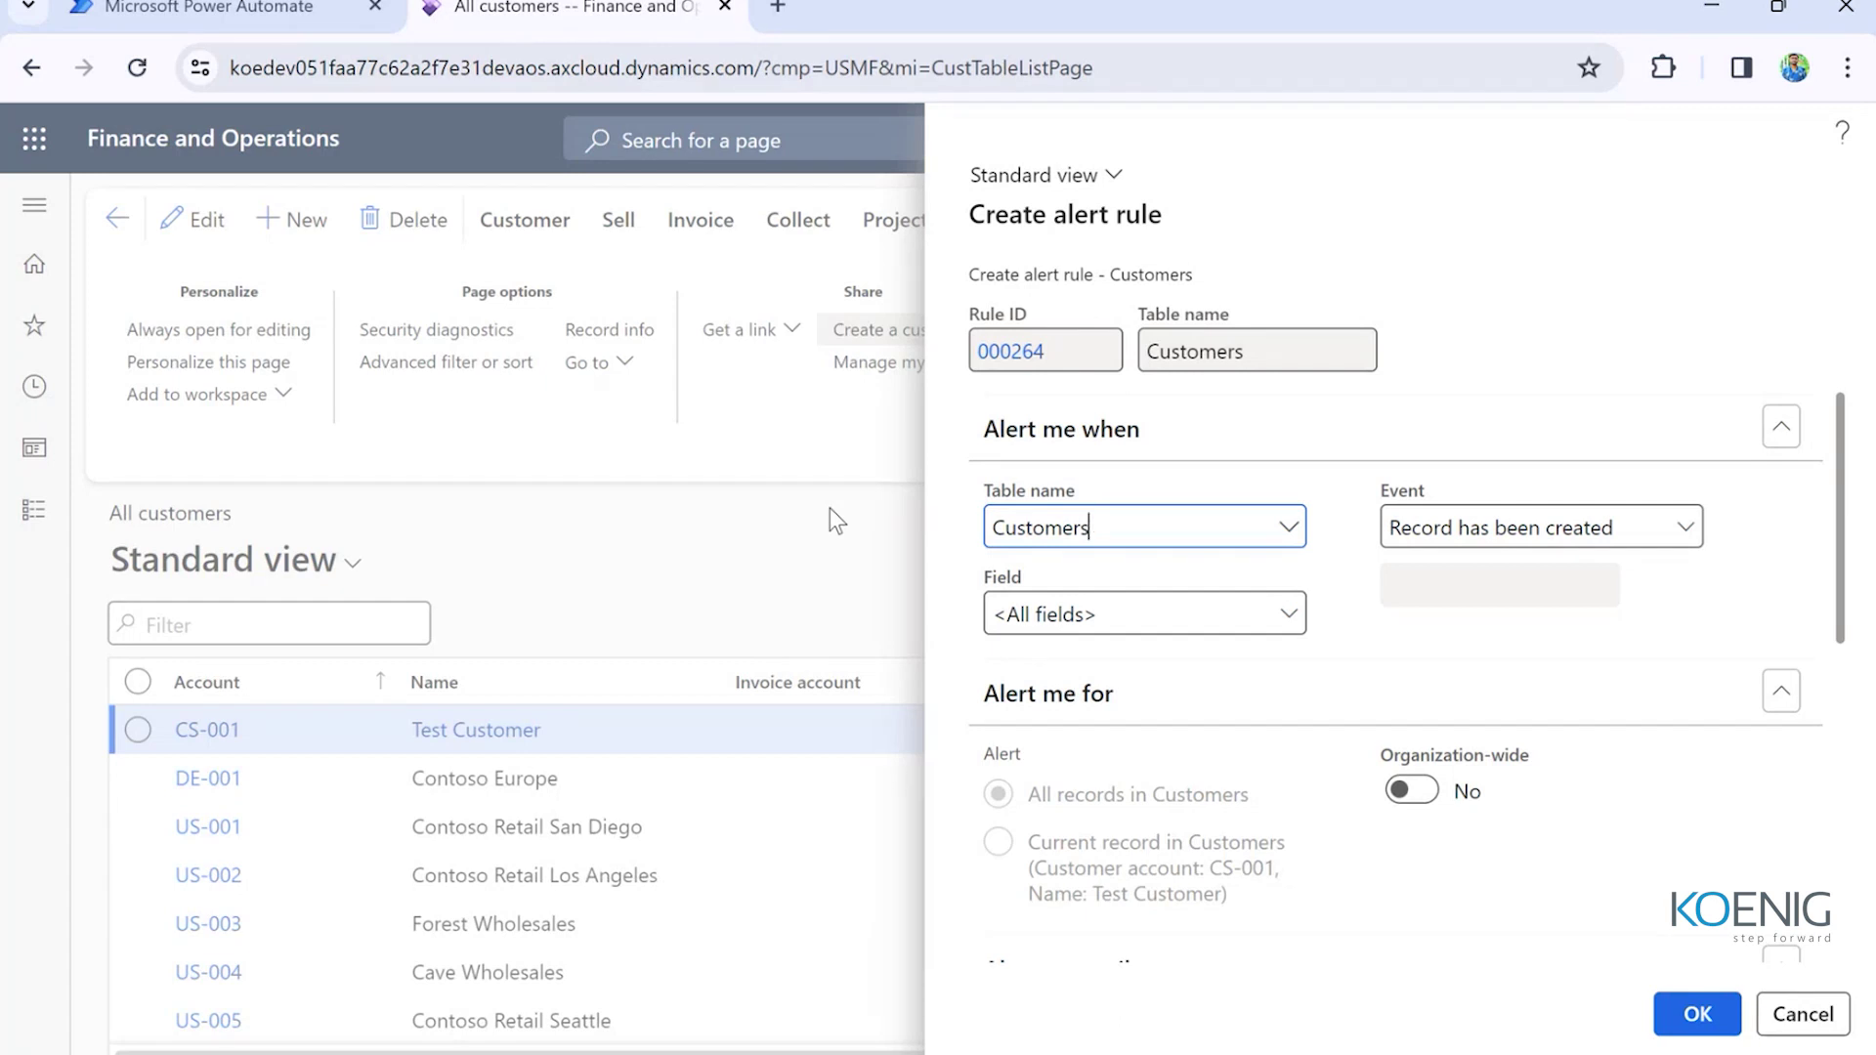
{"action": "scroll", "coordinate": [1140, 630], "scroll_direction": "down", "scroll_amount": 5}
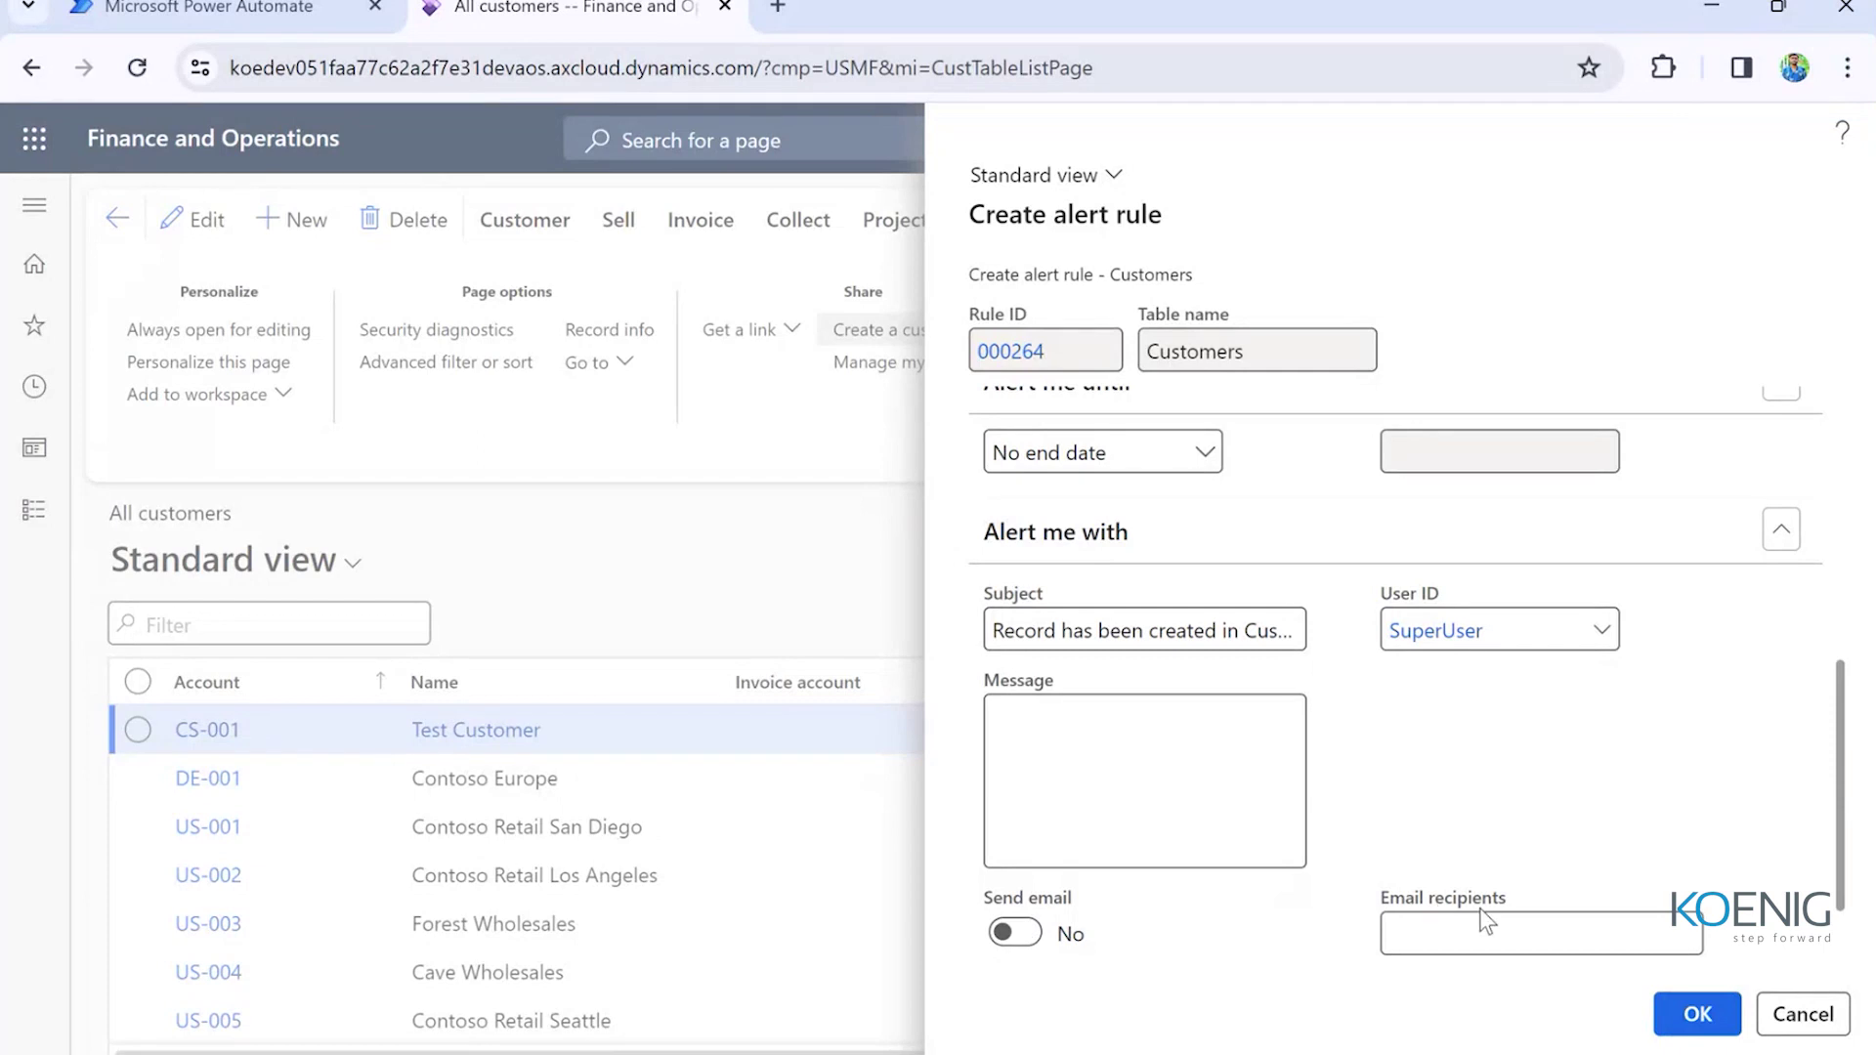
{"action": "scroll", "coordinate": [1480, 907], "scroll_direction": "down", "scroll_amount": 1}
{"action": "left_click", "coordinate": [1424, 841]}
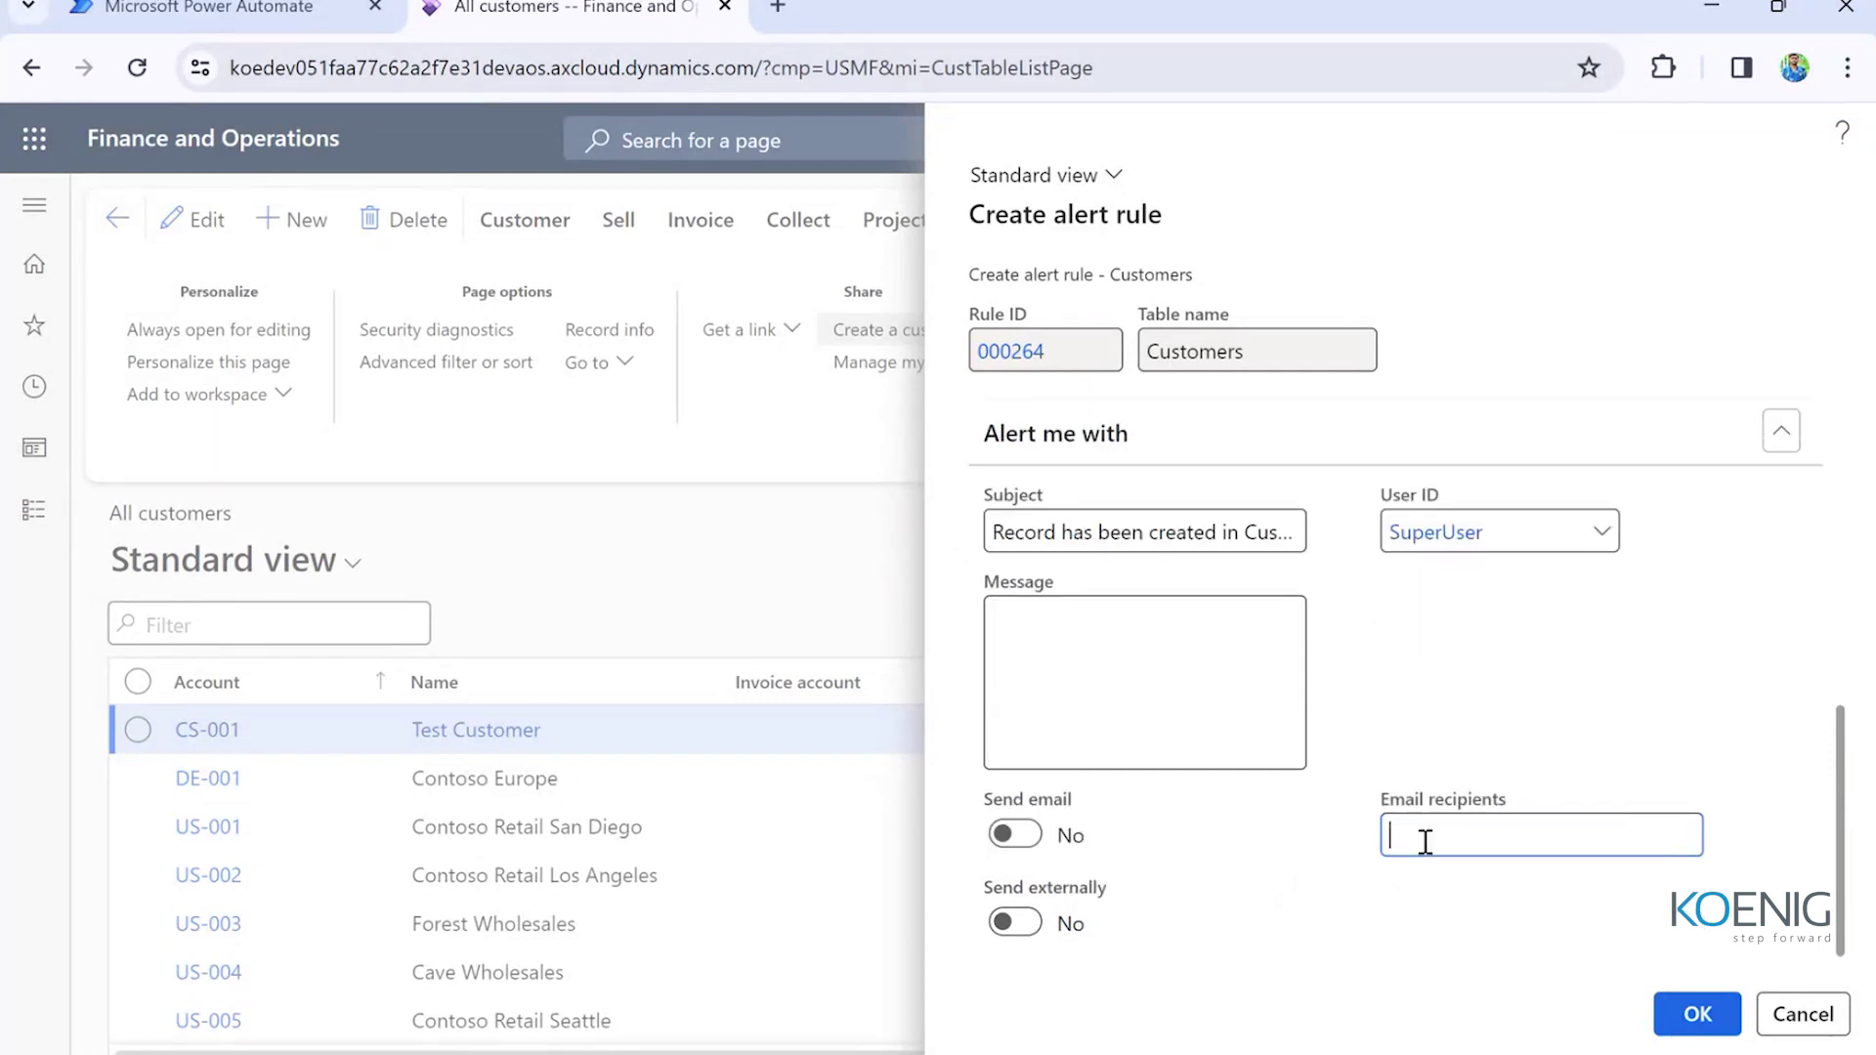
{"action": "scroll", "coordinate": [1276, 905], "scroll_direction": "up", "scroll_amount": 3}
{"action": "scroll", "coordinate": [1277, 905], "scroll_direction": "up", "scroll_amount": 4}
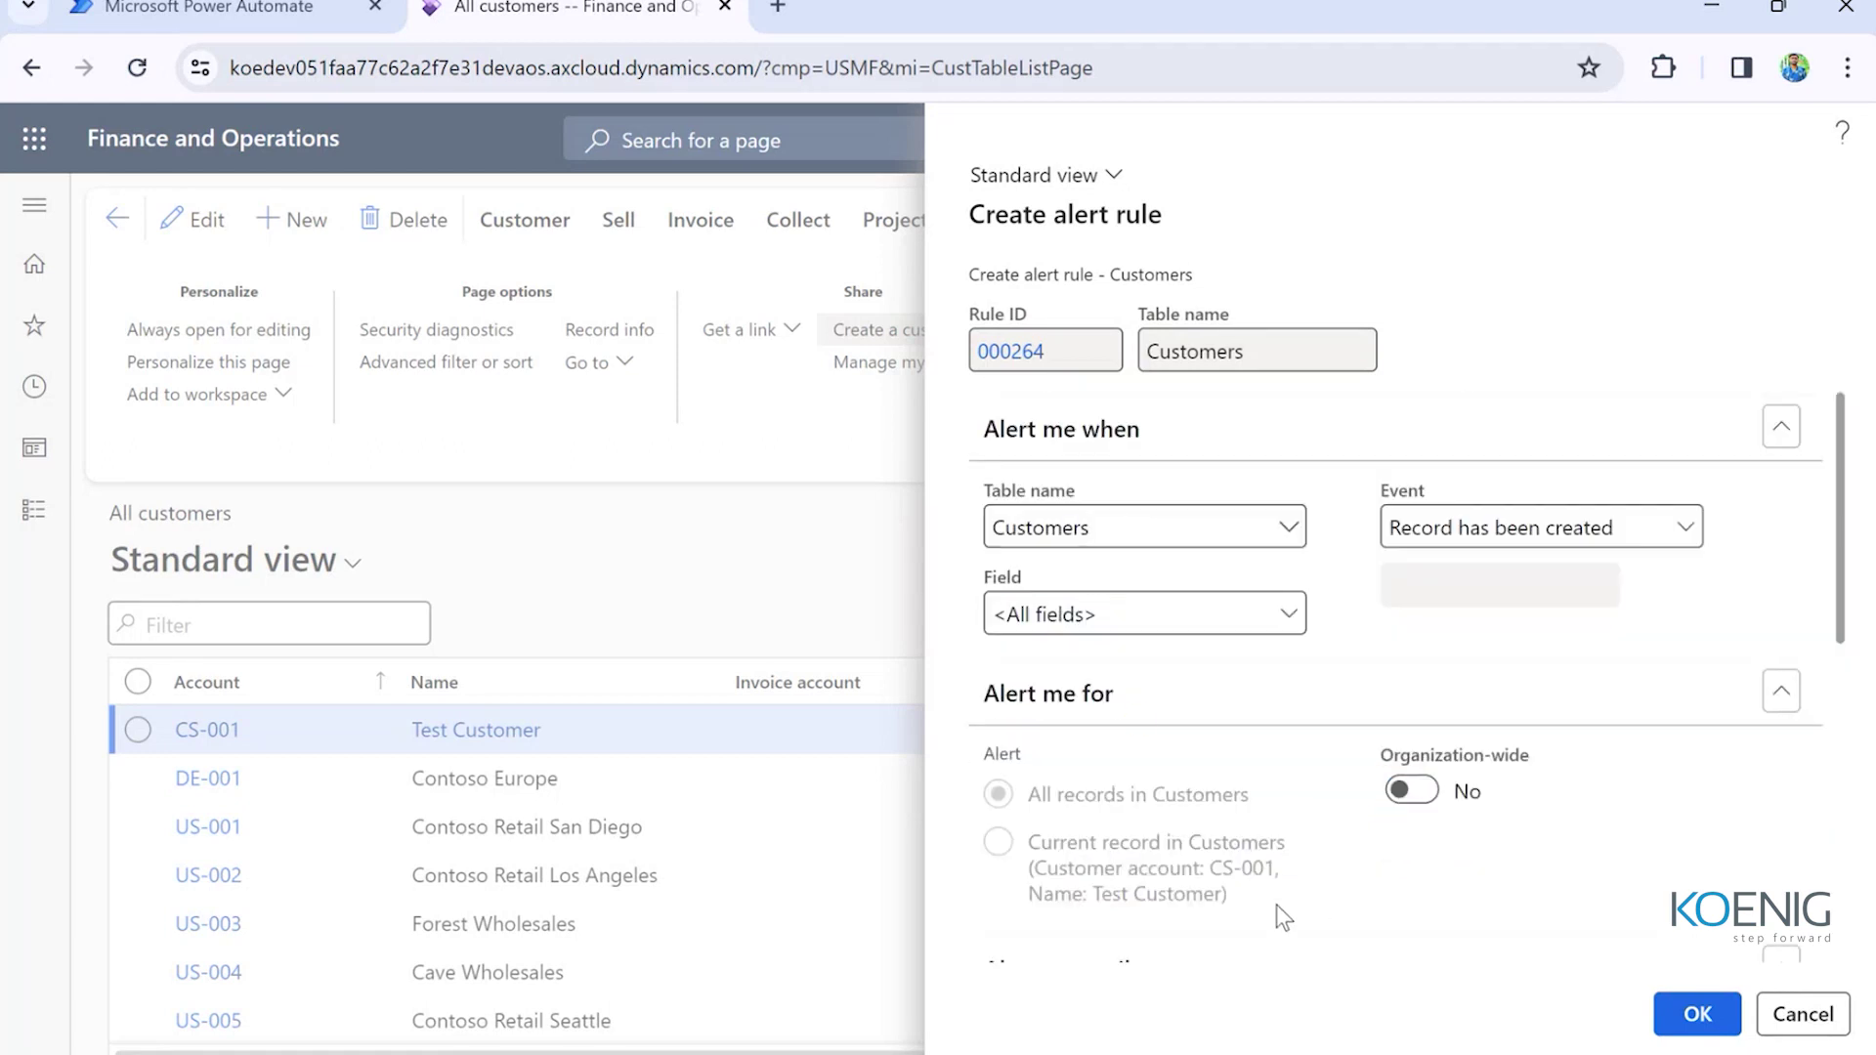
{"action": "scroll", "coordinate": [1111, 626], "scroll_direction": "down", "scroll_amount": 1}
{"action": "scroll", "coordinate": [1111, 626], "scroll_direction": "down", "scroll_amount": 6}
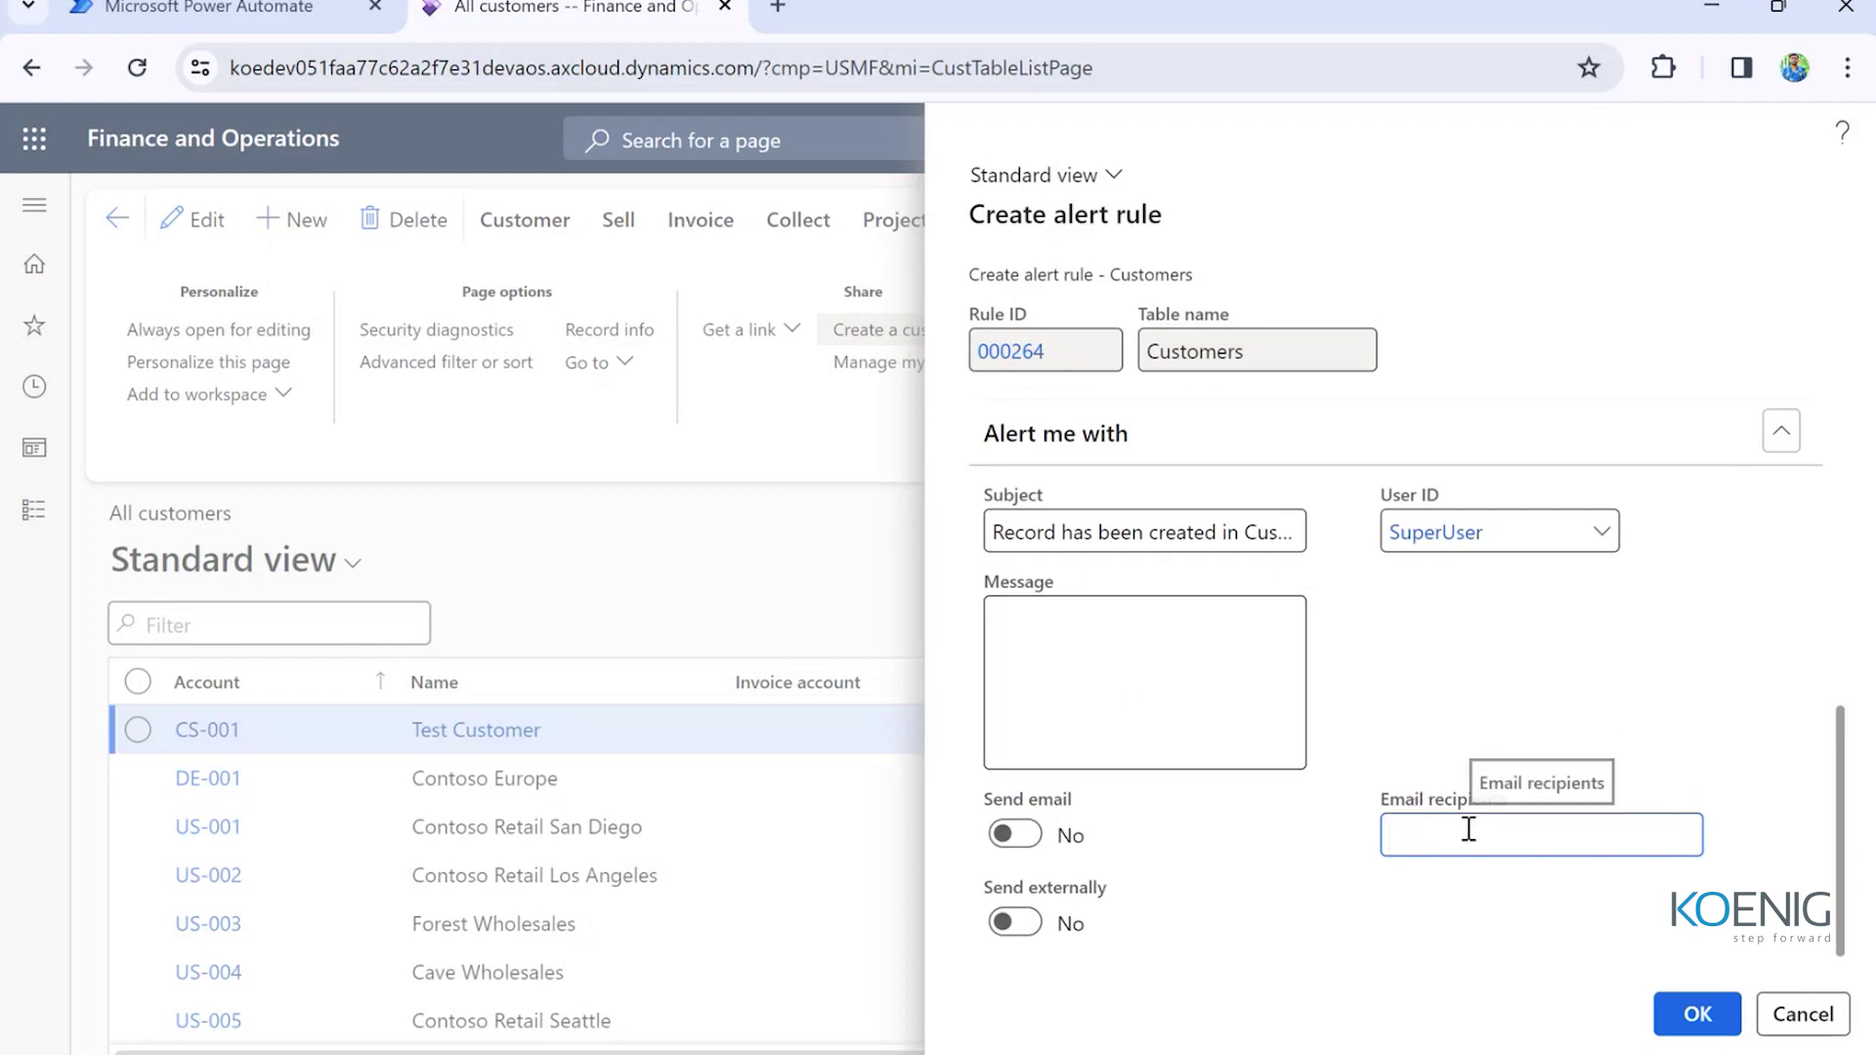
{"action": "scroll", "coordinate": [1373, 648], "scroll_direction": "up", "scroll_amount": 6}
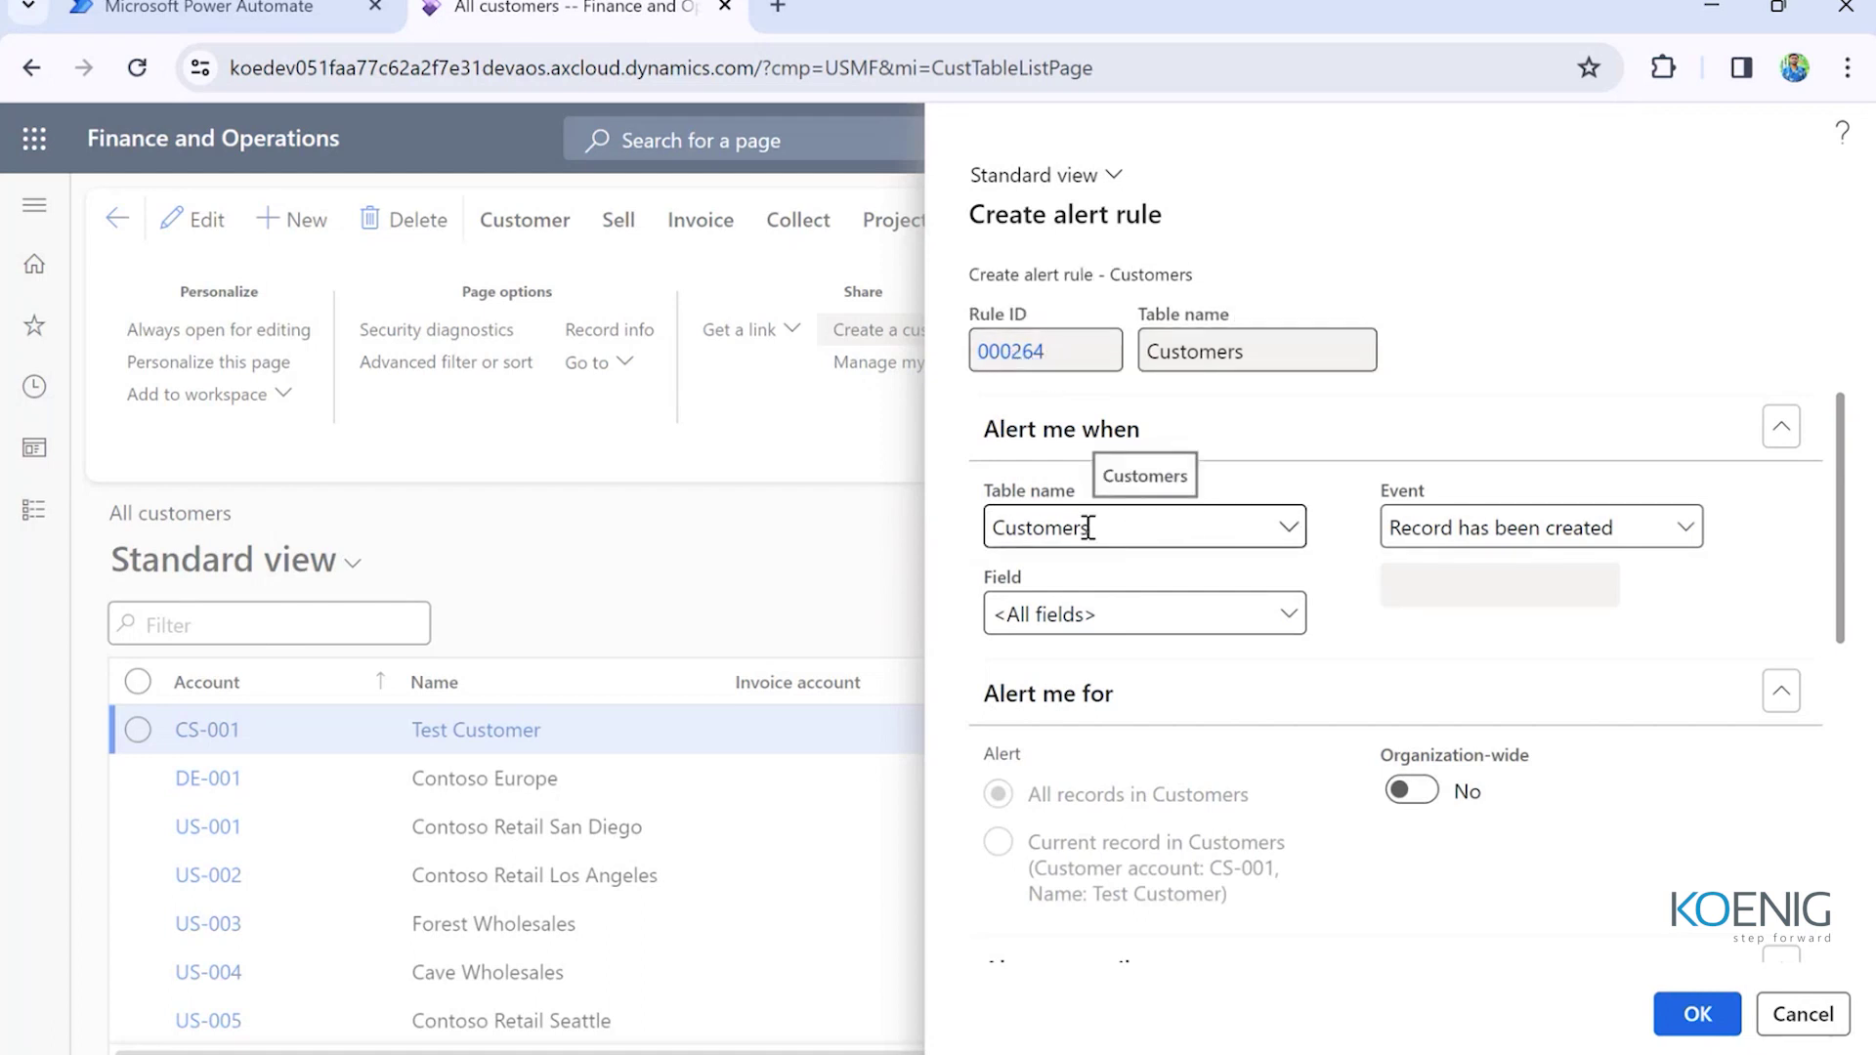
- Examine the event choices available for the new alert rule on the Customers table
{"action": "left_click", "coordinate": [1684, 532]}
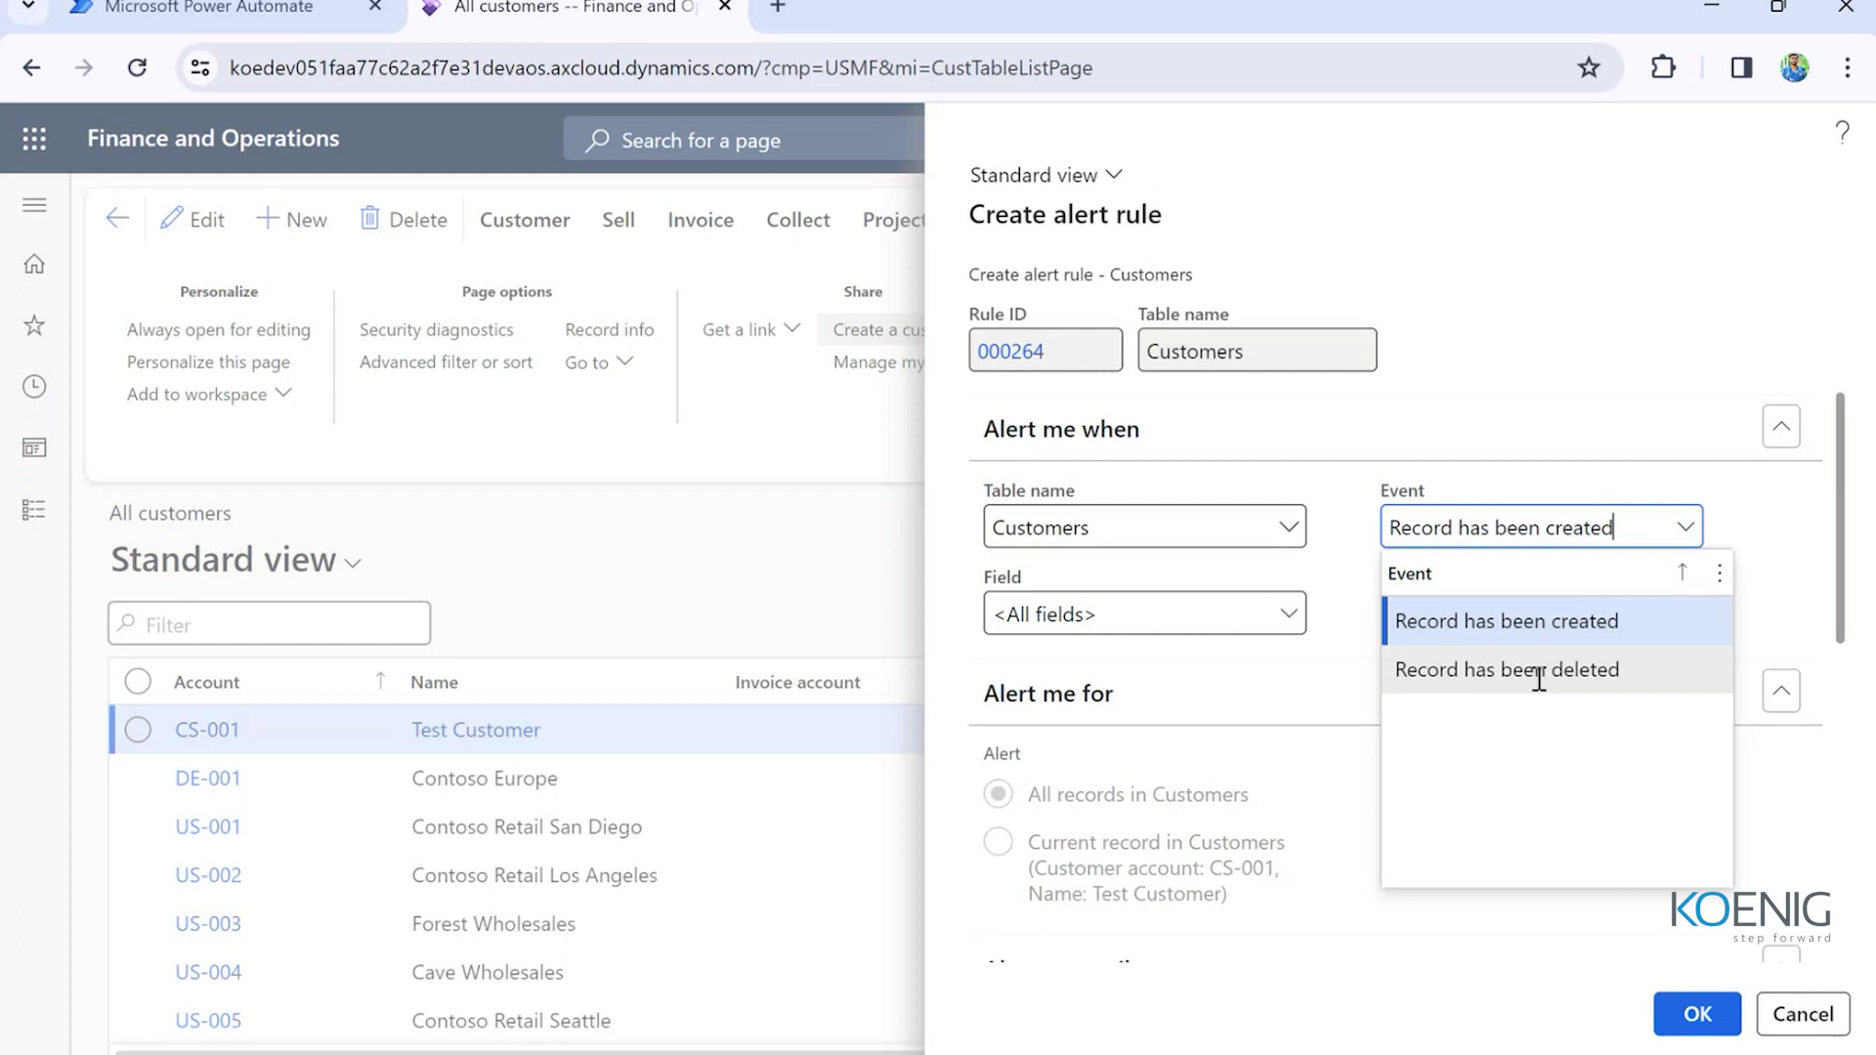
{"action": "left_click", "coordinate": [1688, 542]}
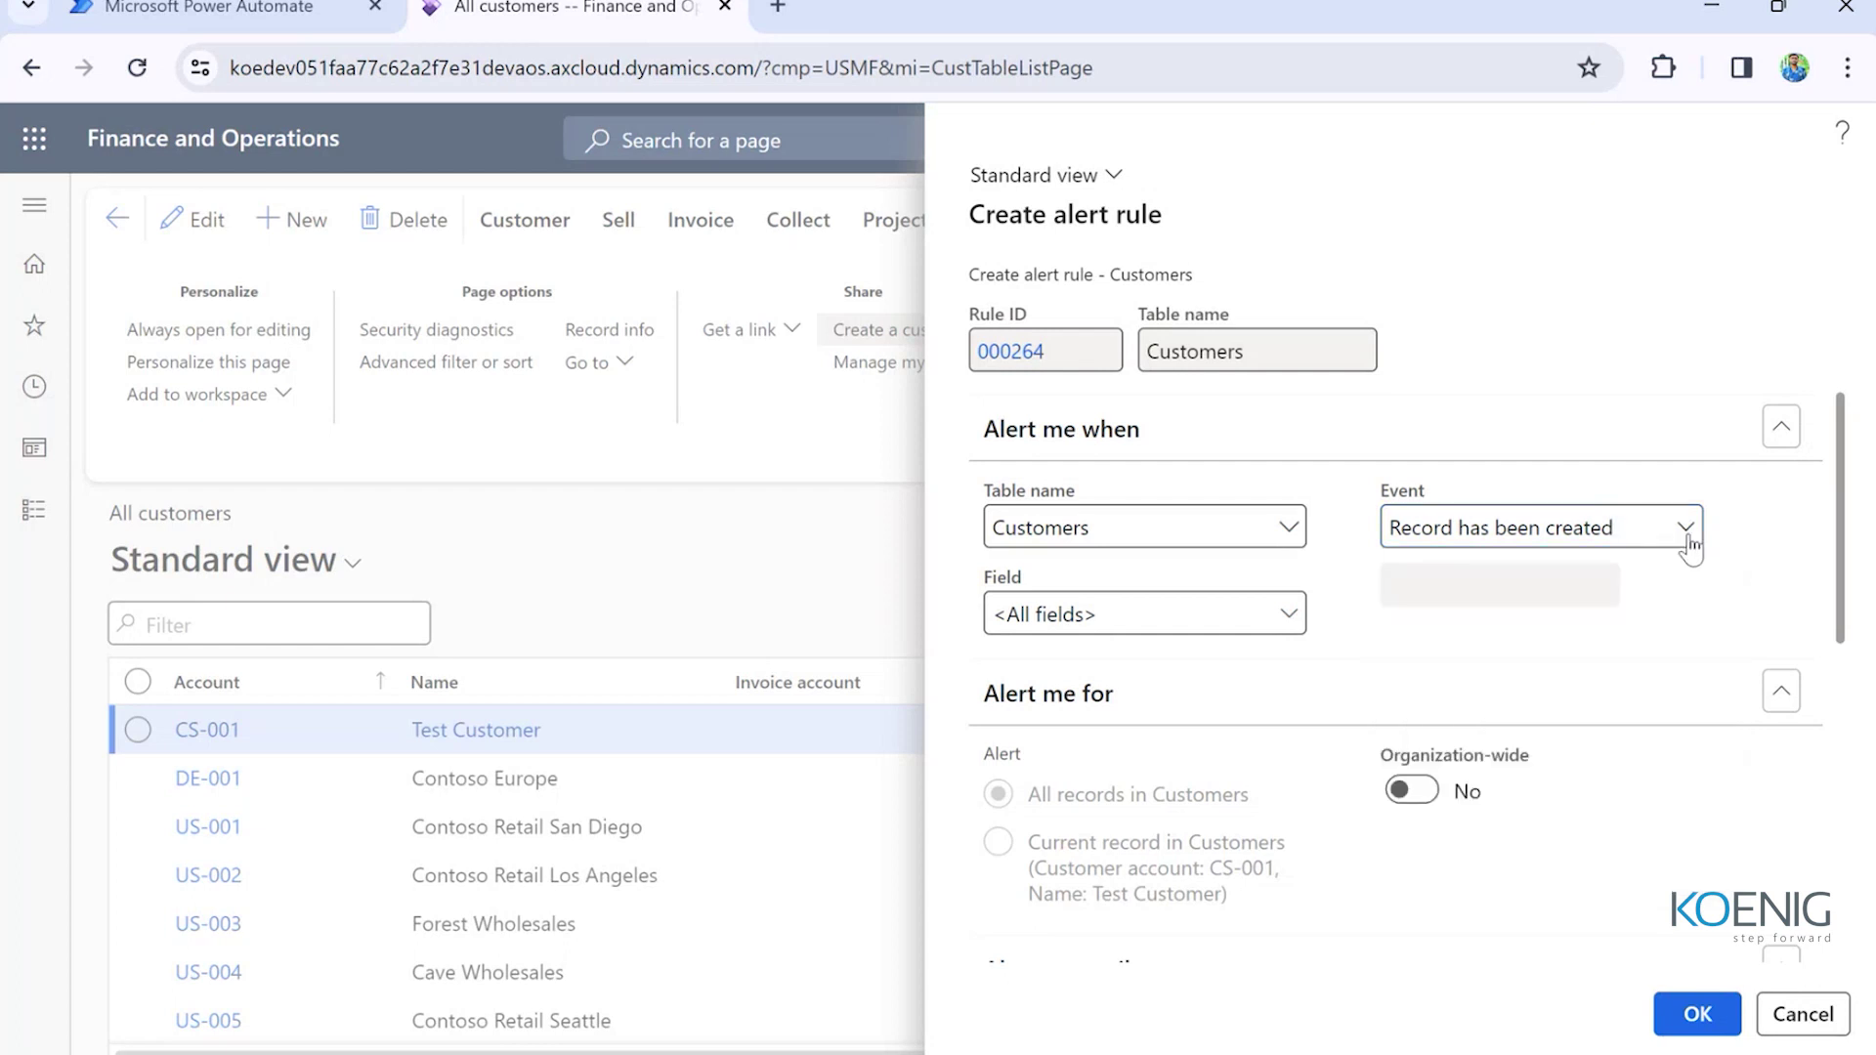
{"action": "left_click", "coordinate": [1687, 532]}
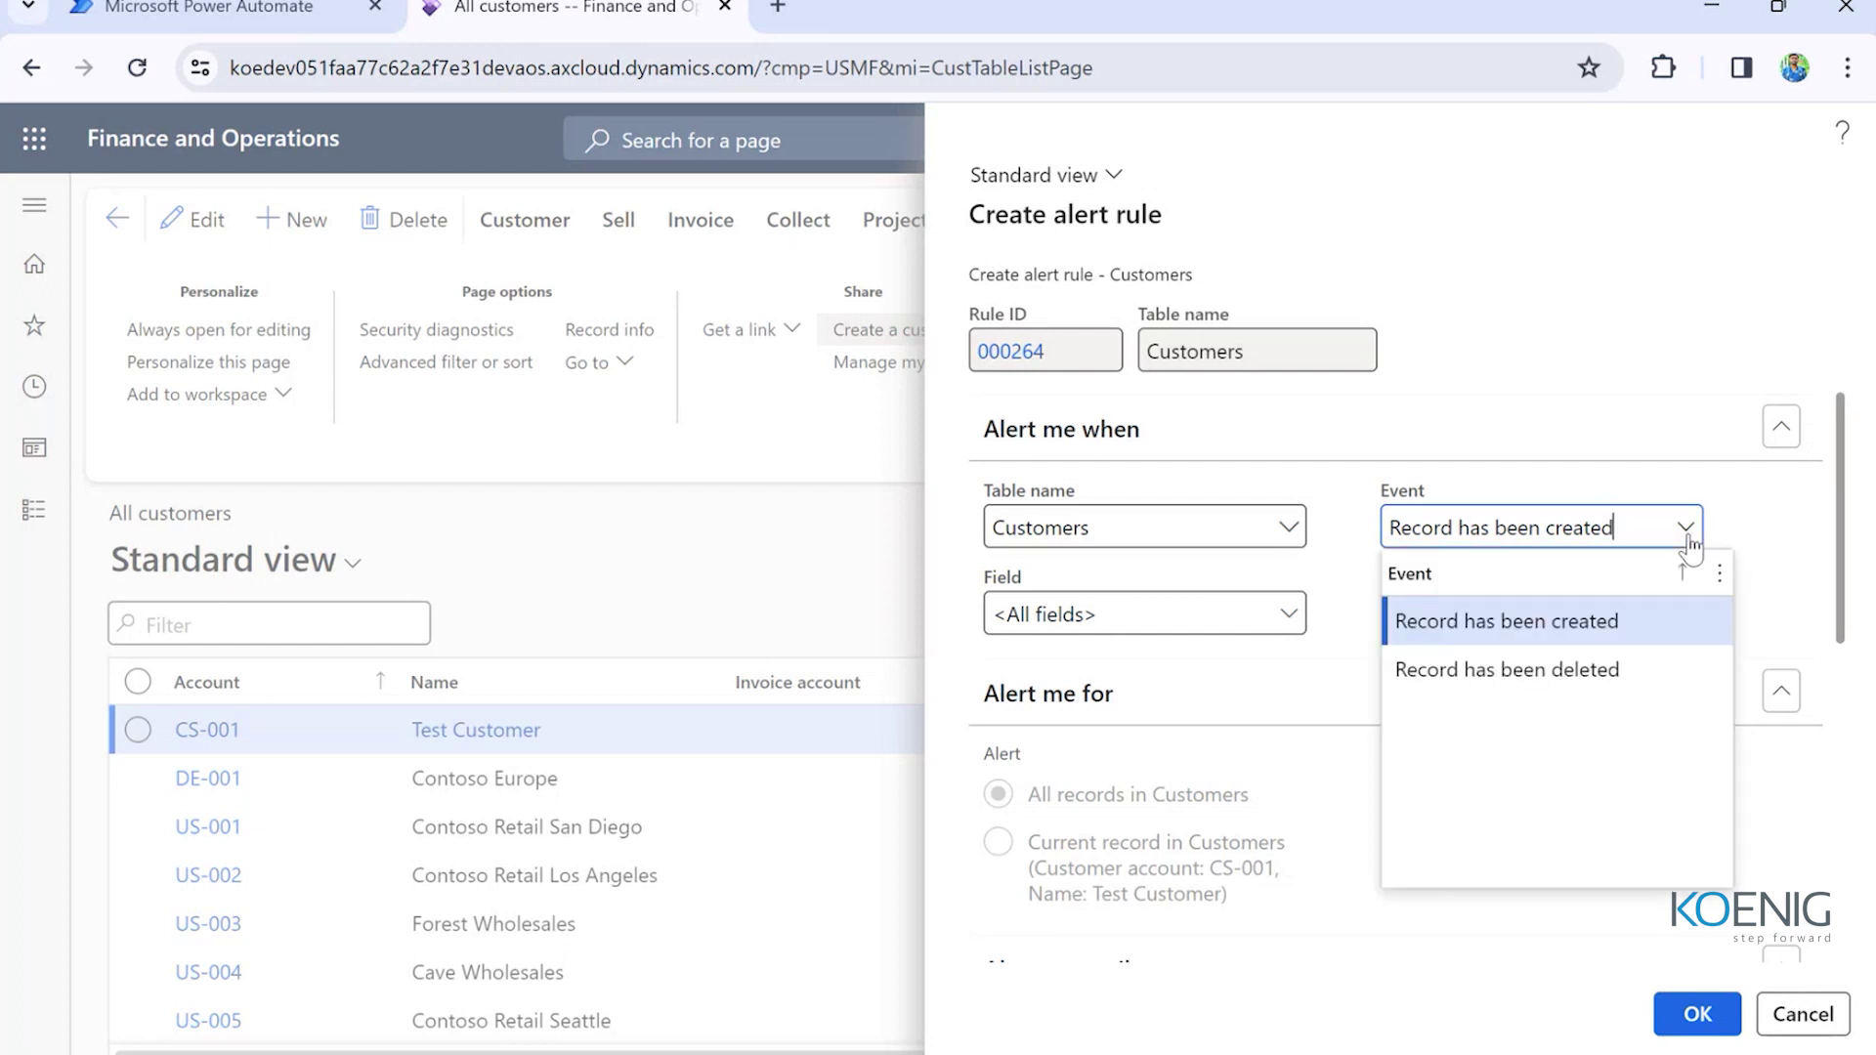
{"action": "left_click", "coordinate": [1687, 533]}
- Browse the Customers table fields that the new alert rule can monitor, keeping <All fields>
{"action": "left_click", "coordinate": [1286, 614]}
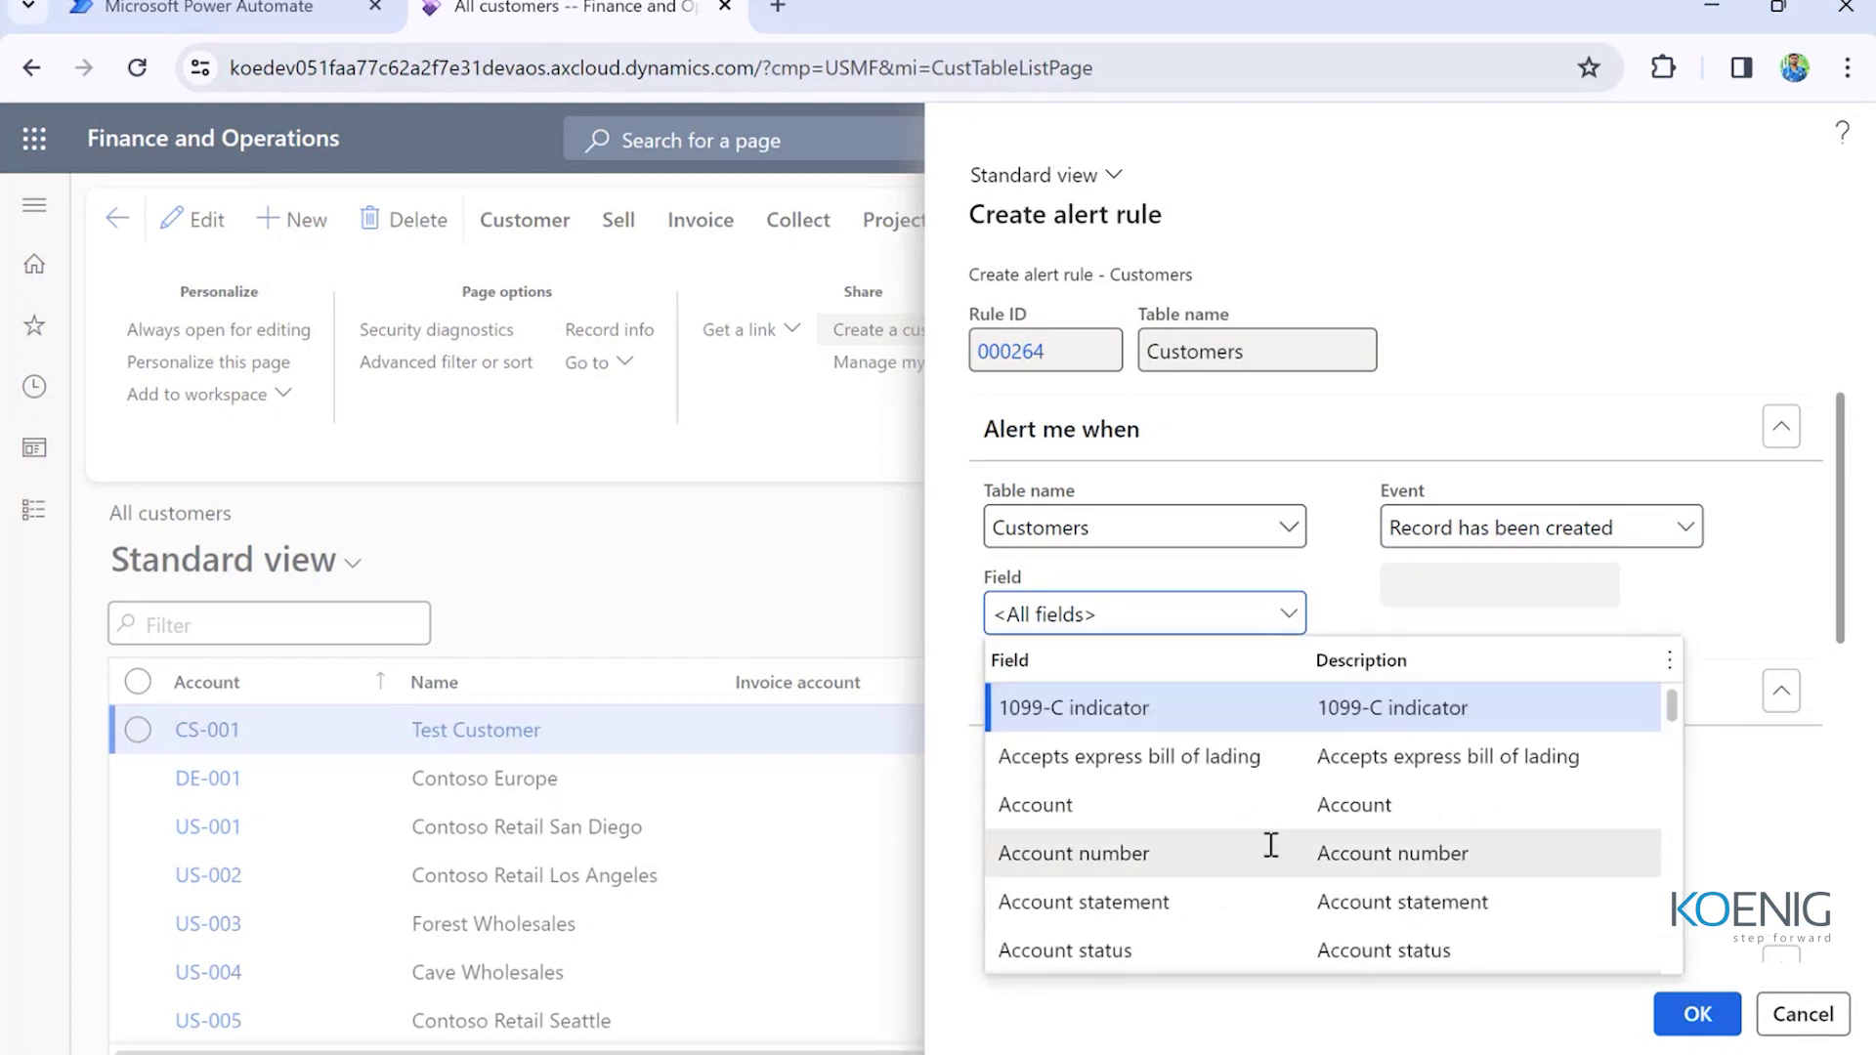
{"action": "scroll", "coordinate": [1269, 846], "scroll_direction": "down", "scroll_amount": 15}
{"action": "scroll", "coordinate": [1267, 846], "scroll_direction": "down", "scroll_amount": 15}
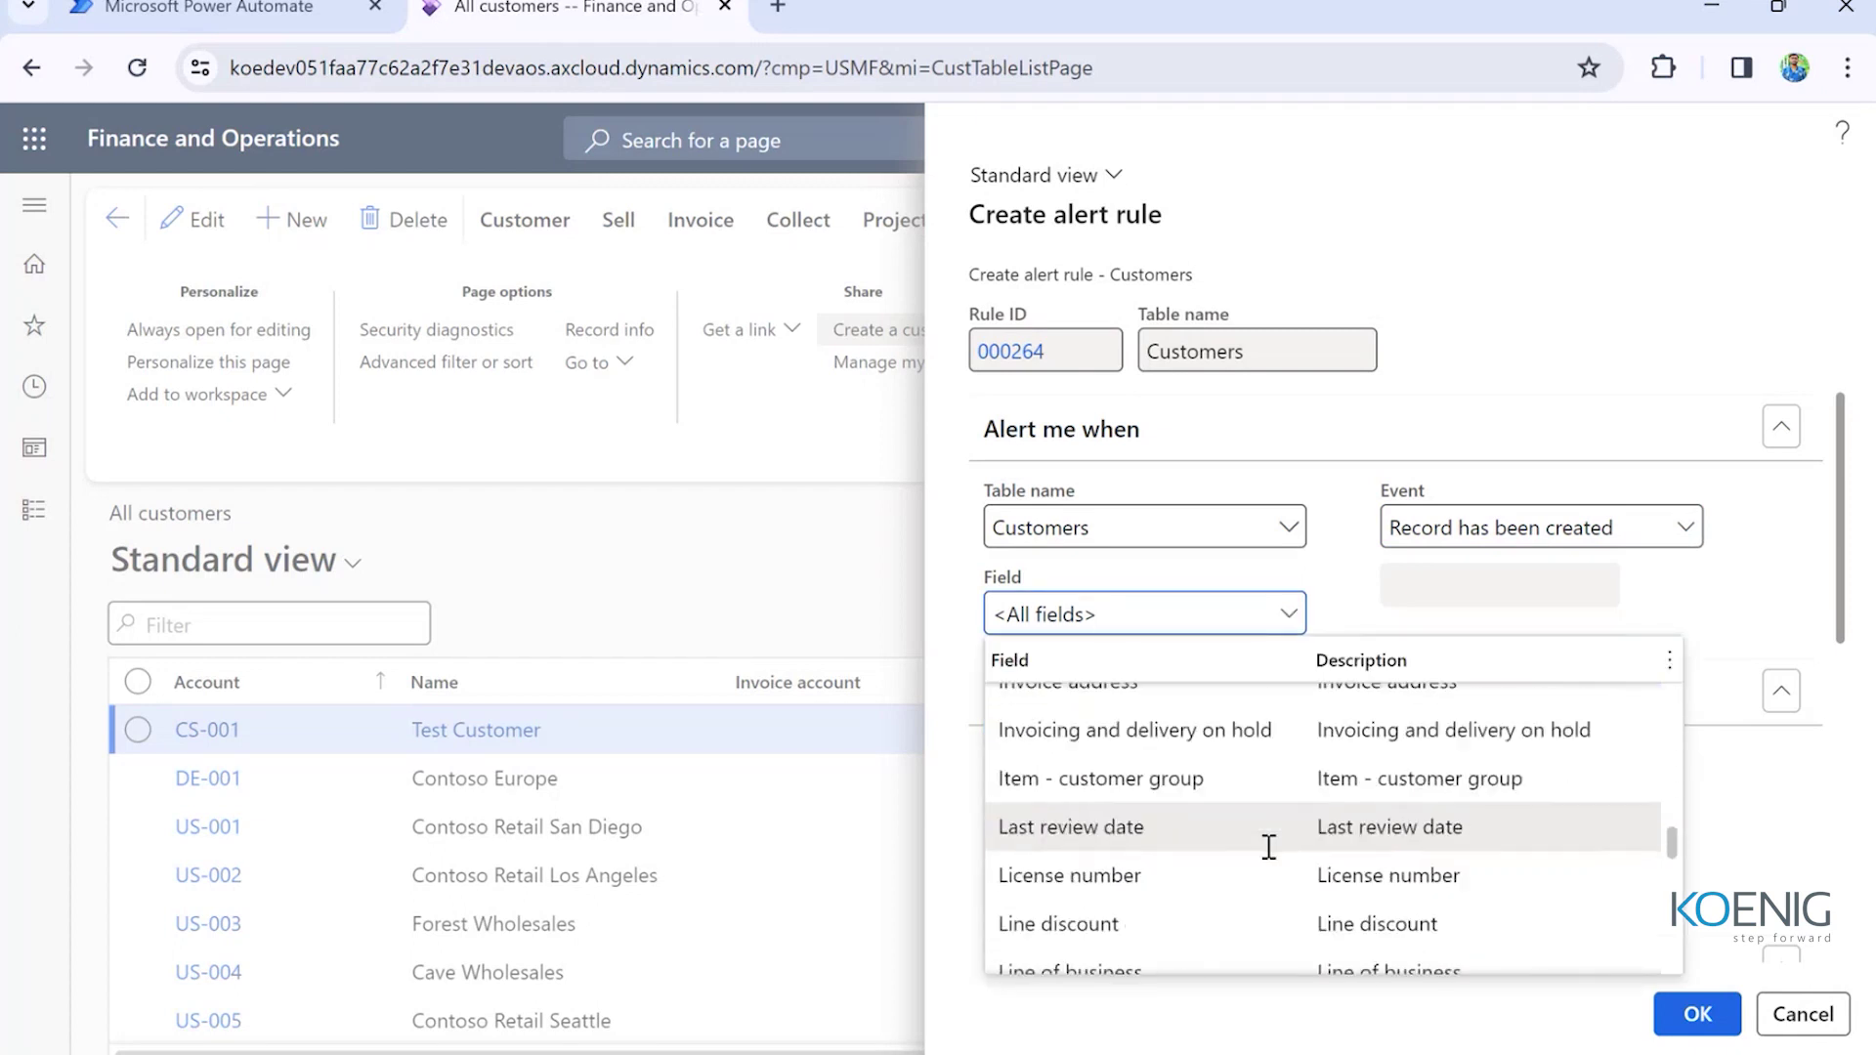
{"action": "left_click", "coordinate": [1289, 615]}
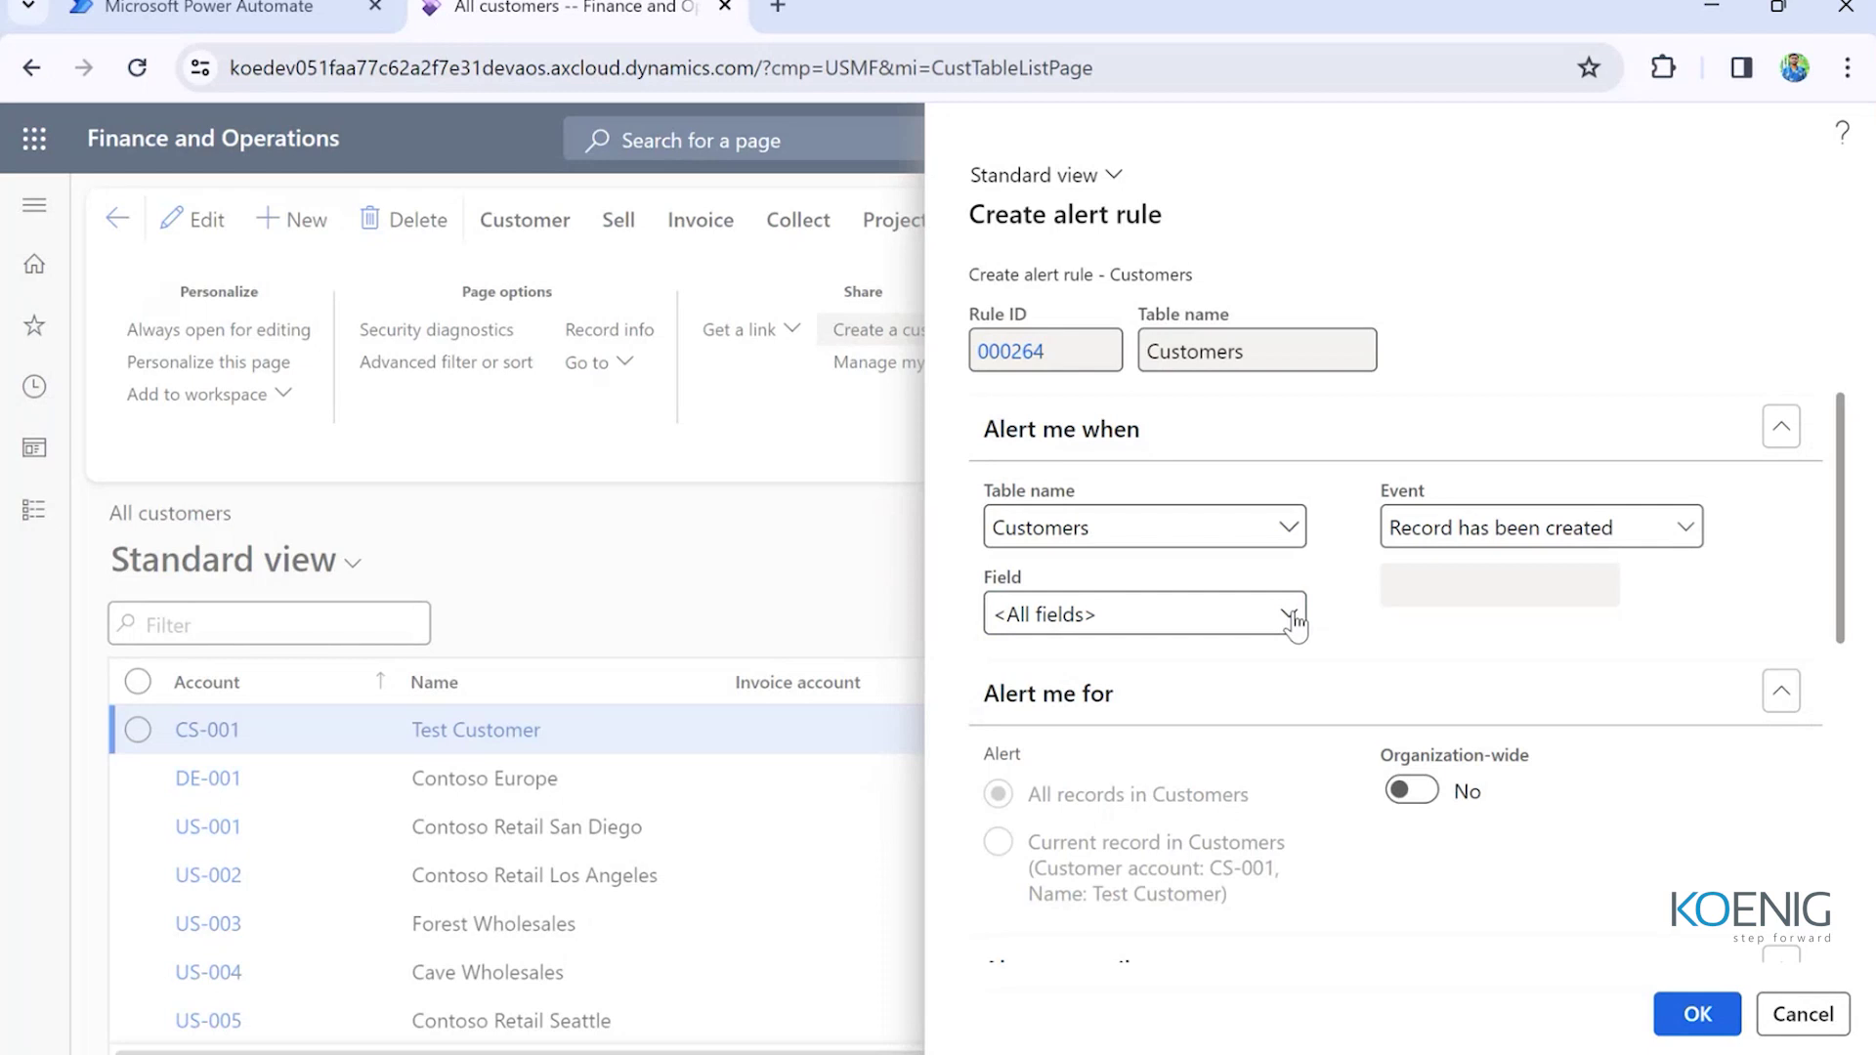
{"action": "left_click", "coordinate": [1290, 614]}
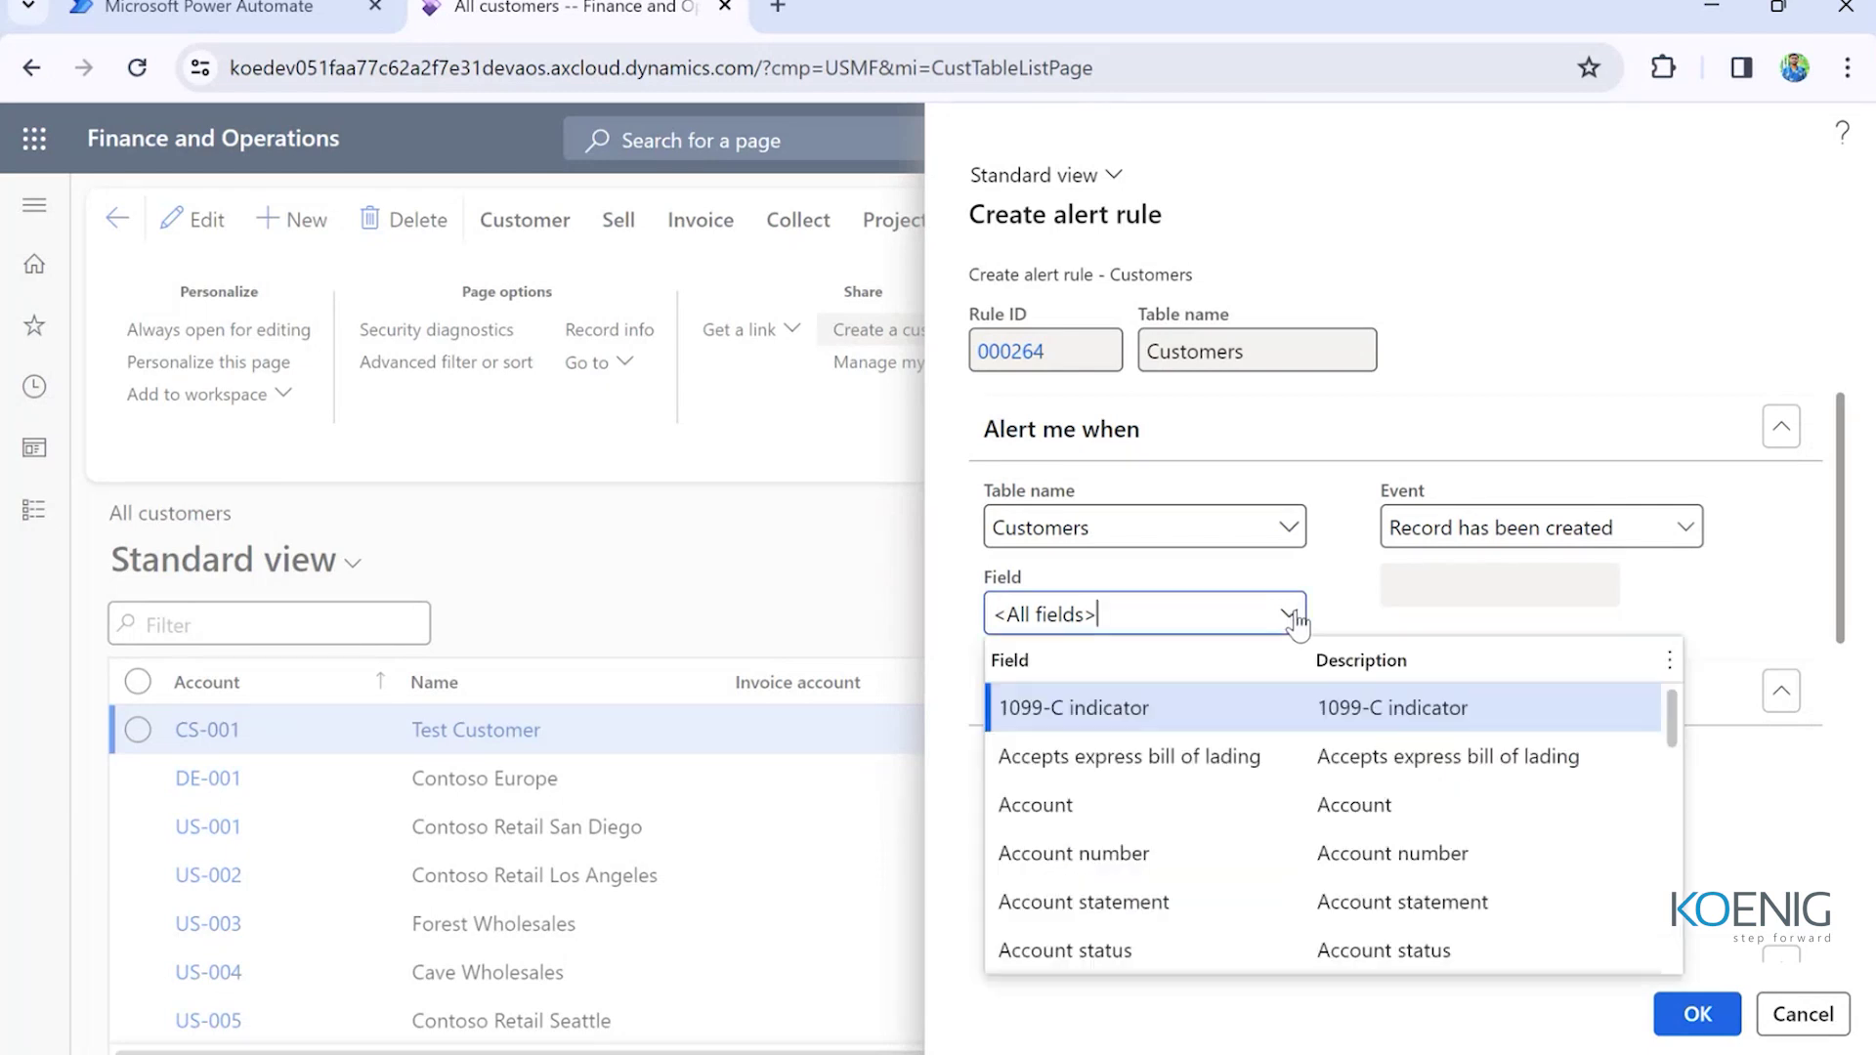
{"action": "scroll", "coordinate": [1157, 846], "scroll_direction": "down", "scroll_amount": 5}
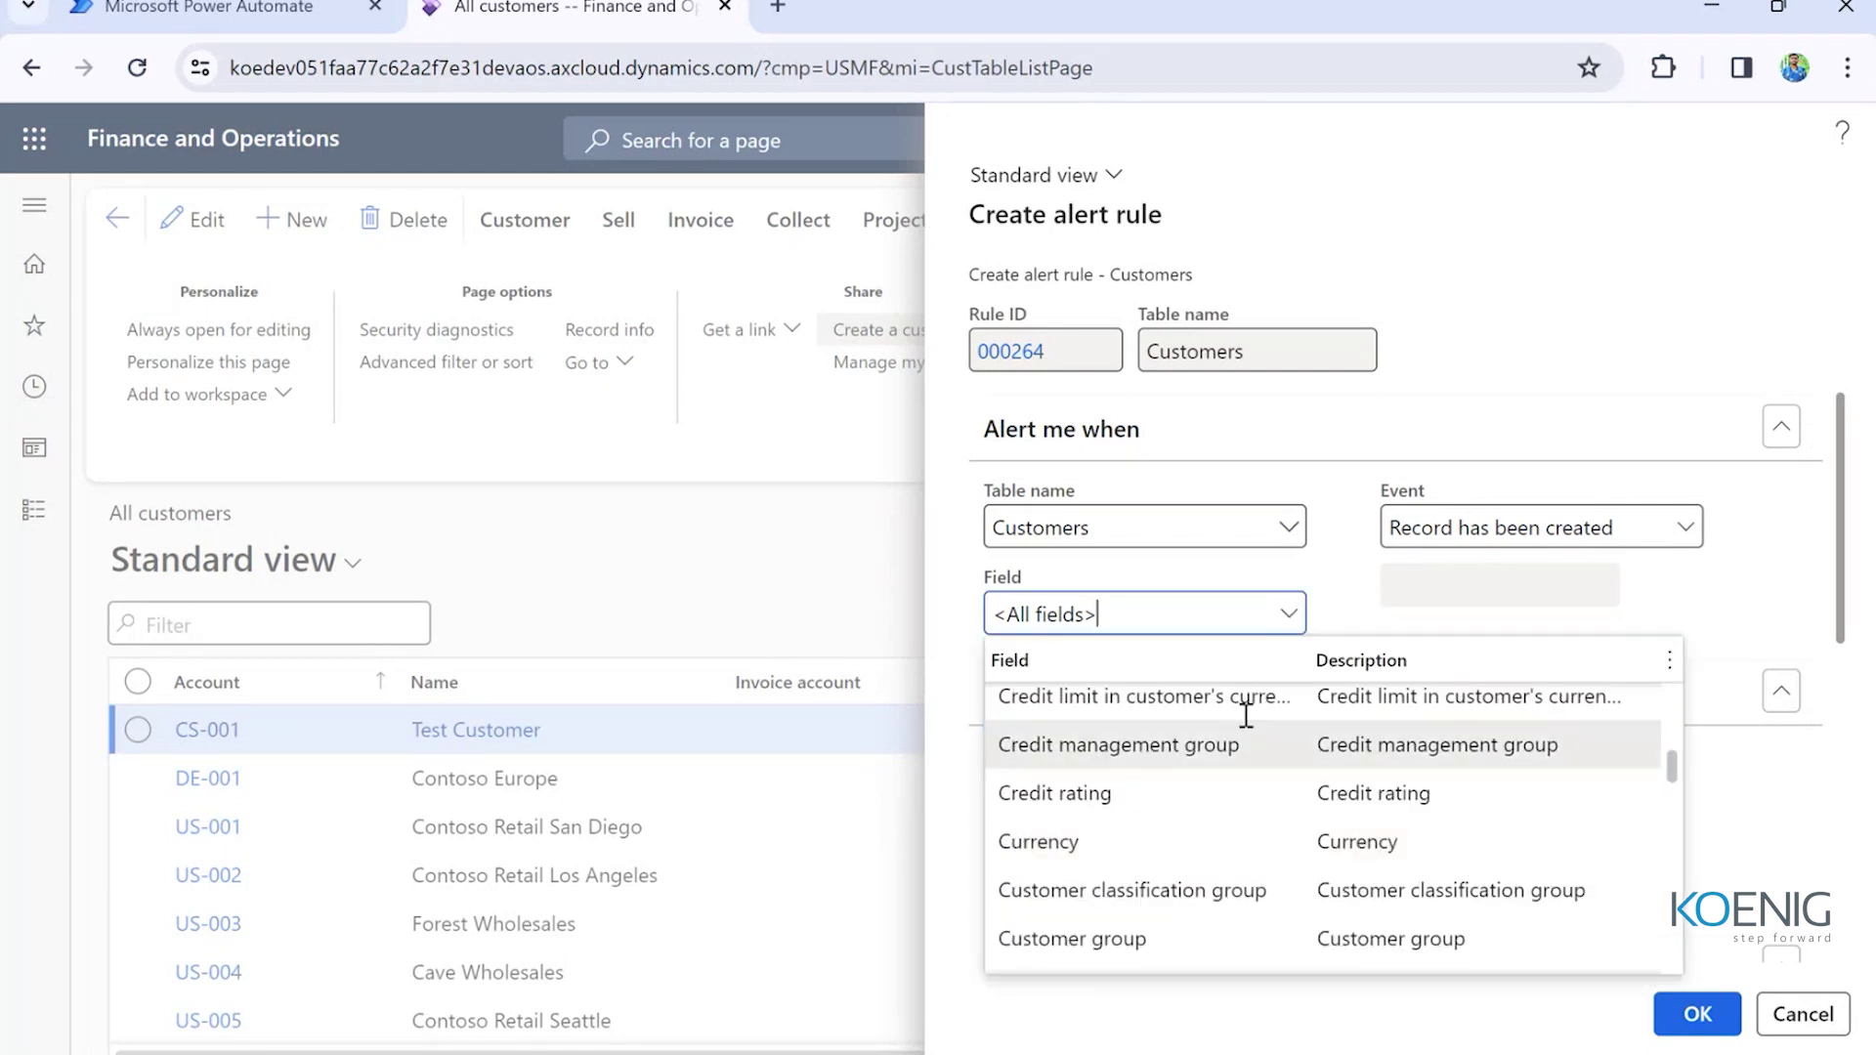
{"action": "left_click", "coordinate": [1345, 585]}
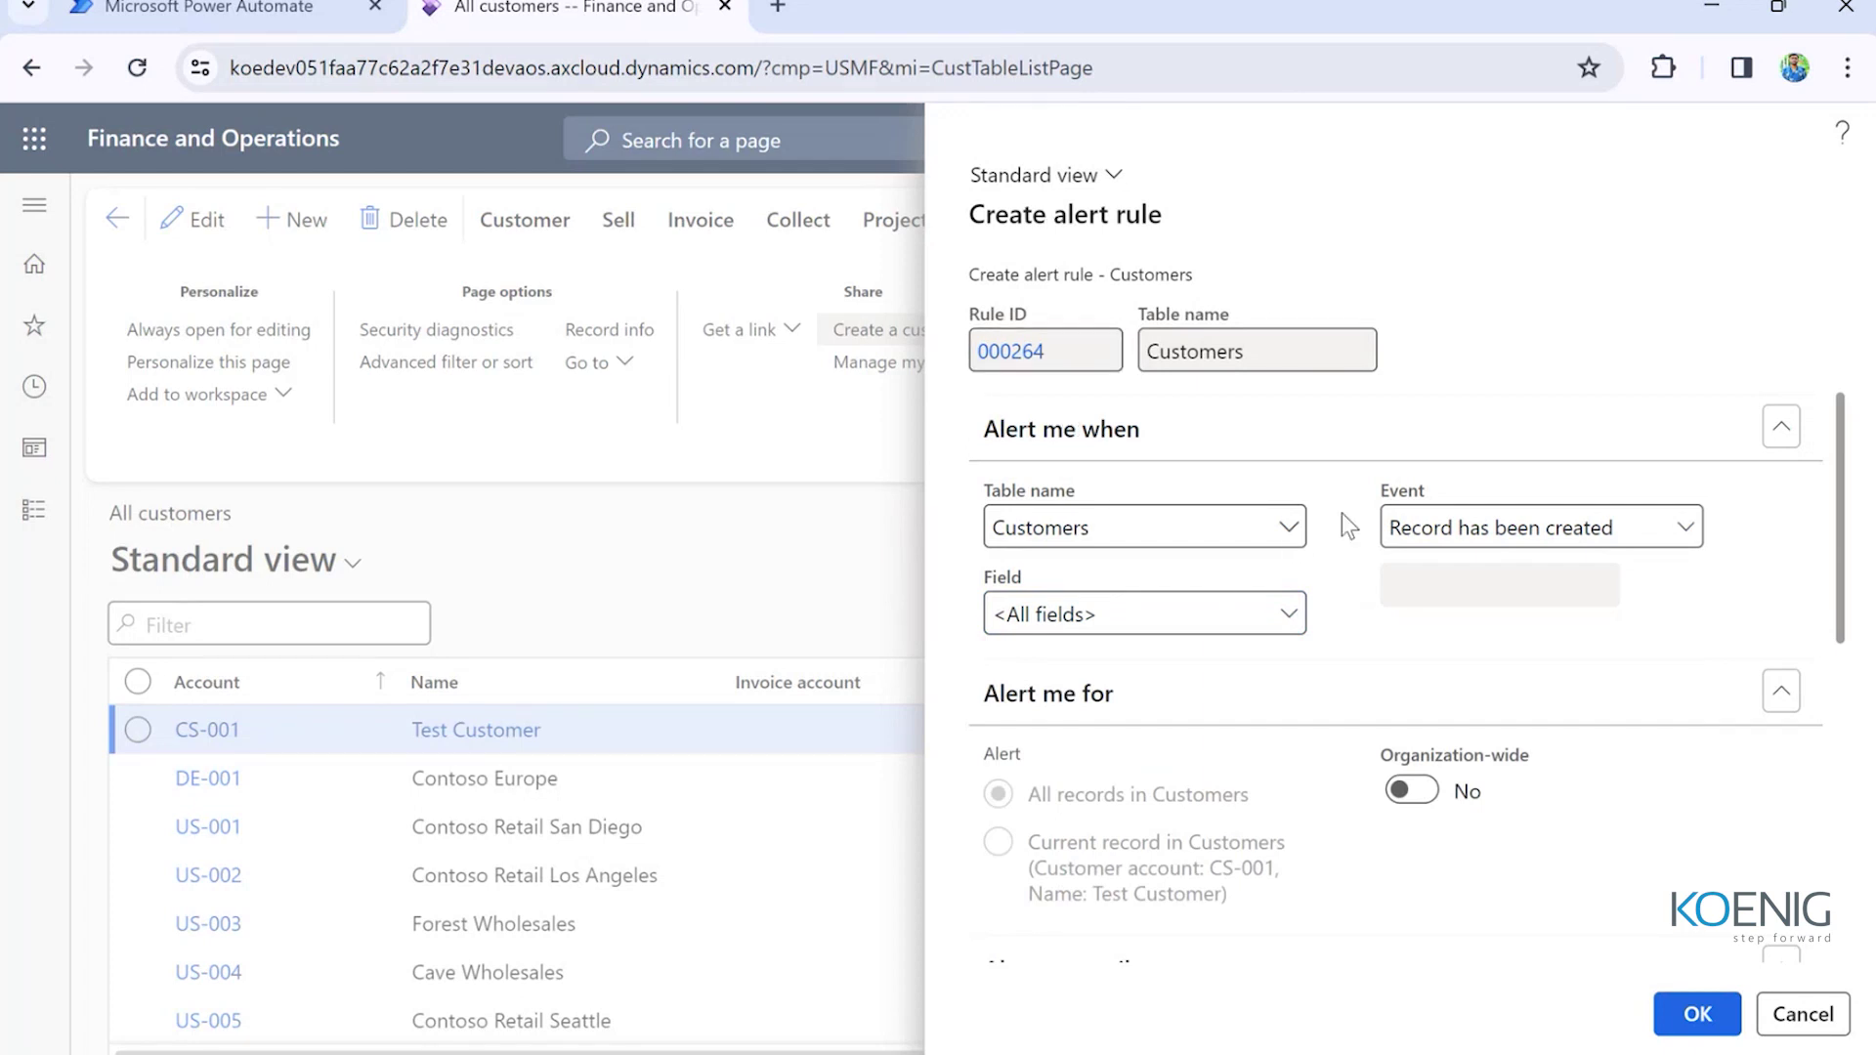
- Turn on Send externally for the new alert rule, review the rule's settings, and discard the rule
{"action": "scroll", "coordinate": [1385, 684], "scroll_direction": "down", "scroll_amount": 3}
{"action": "scroll", "coordinate": [1385, 684], "scroll_direction": "down", "scroll_amount": 4}
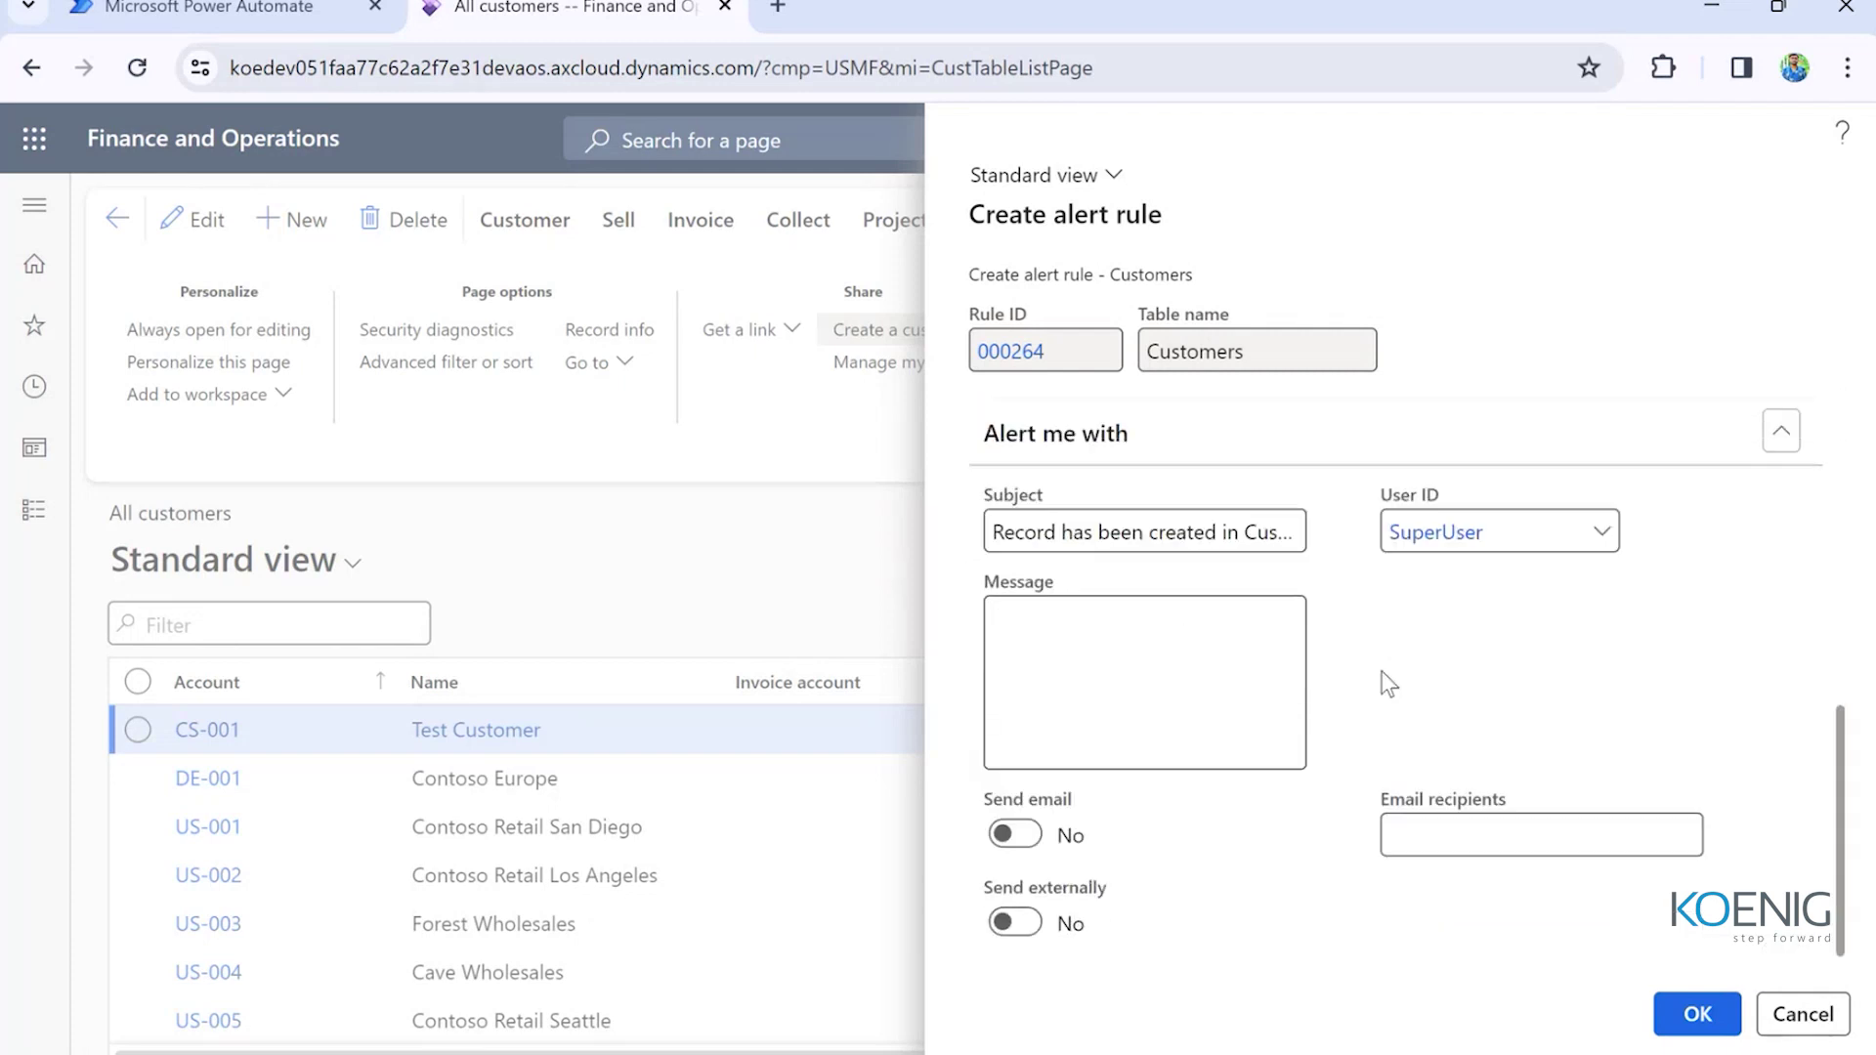
{"action": "scroll", "coordinate": [1388, 684], "scroll_direction": "up", "scroll_amount": 4}
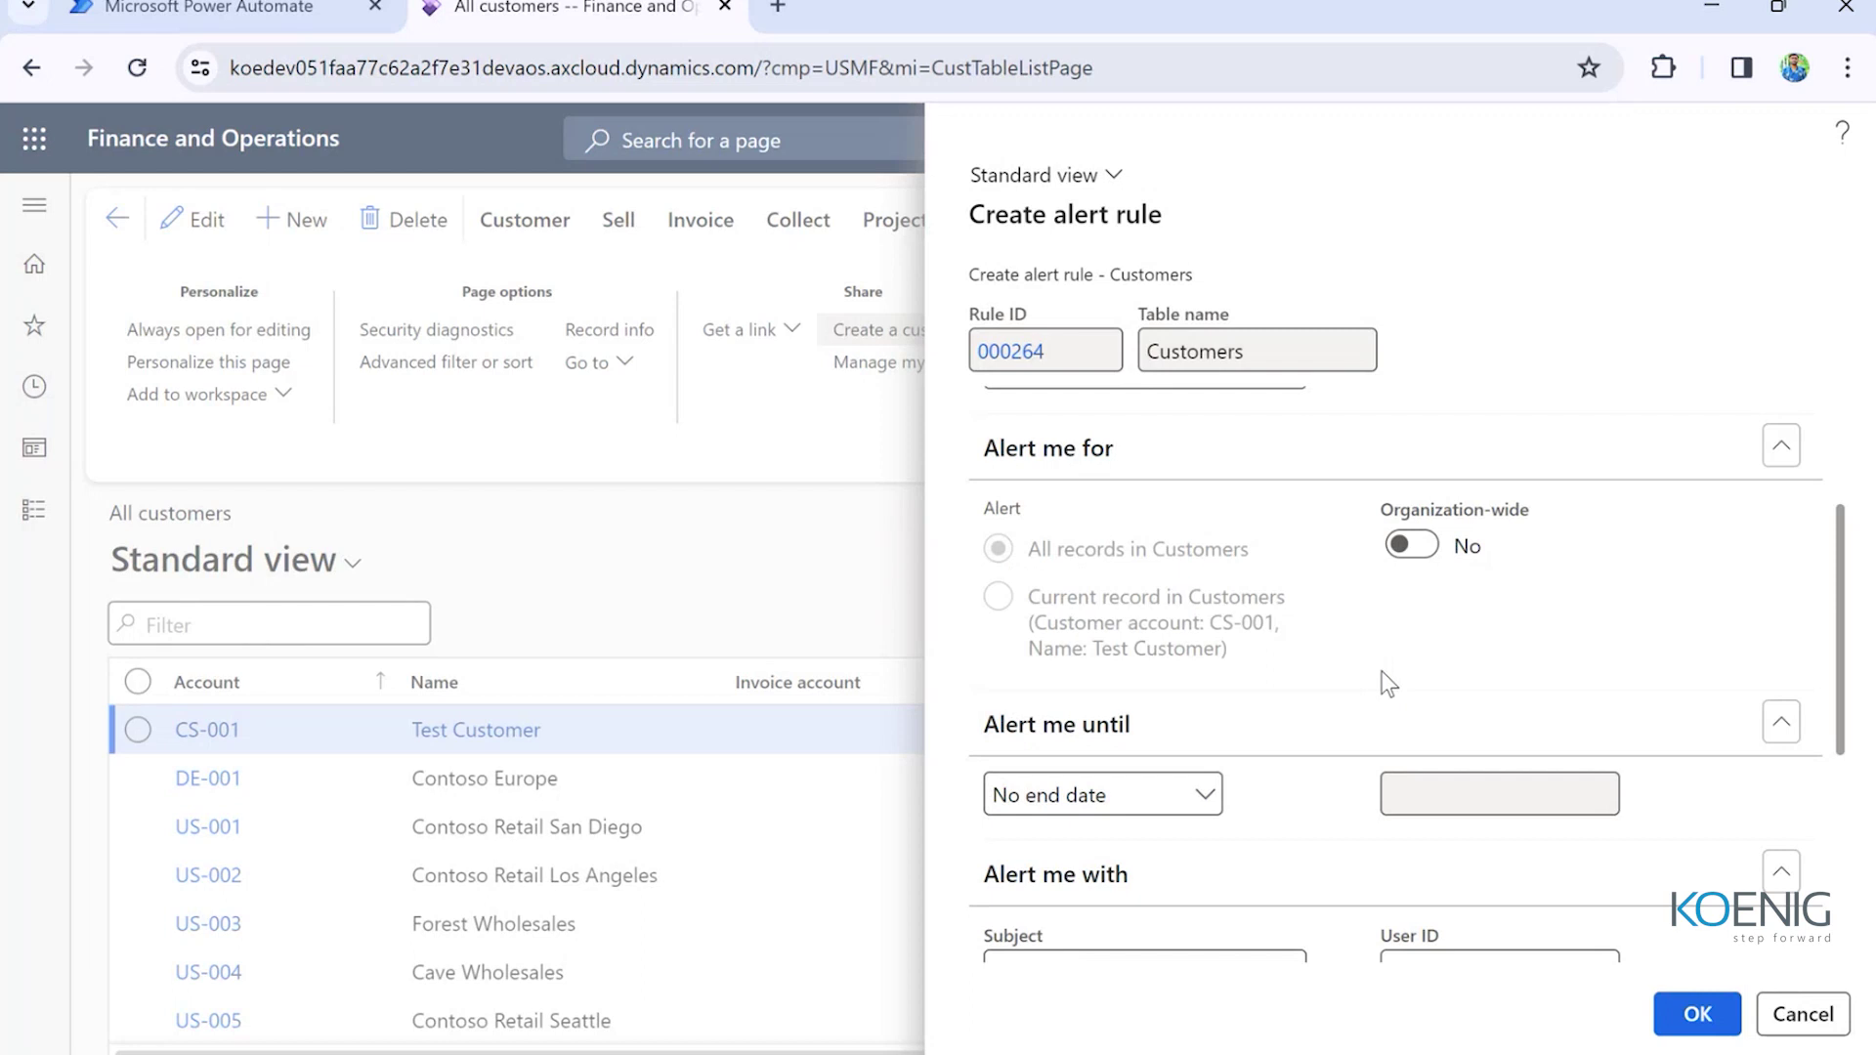
{"action": "scroll", "coordinate": [1388, 684], "scroll_direction": "down", "scroll_amount": 4}
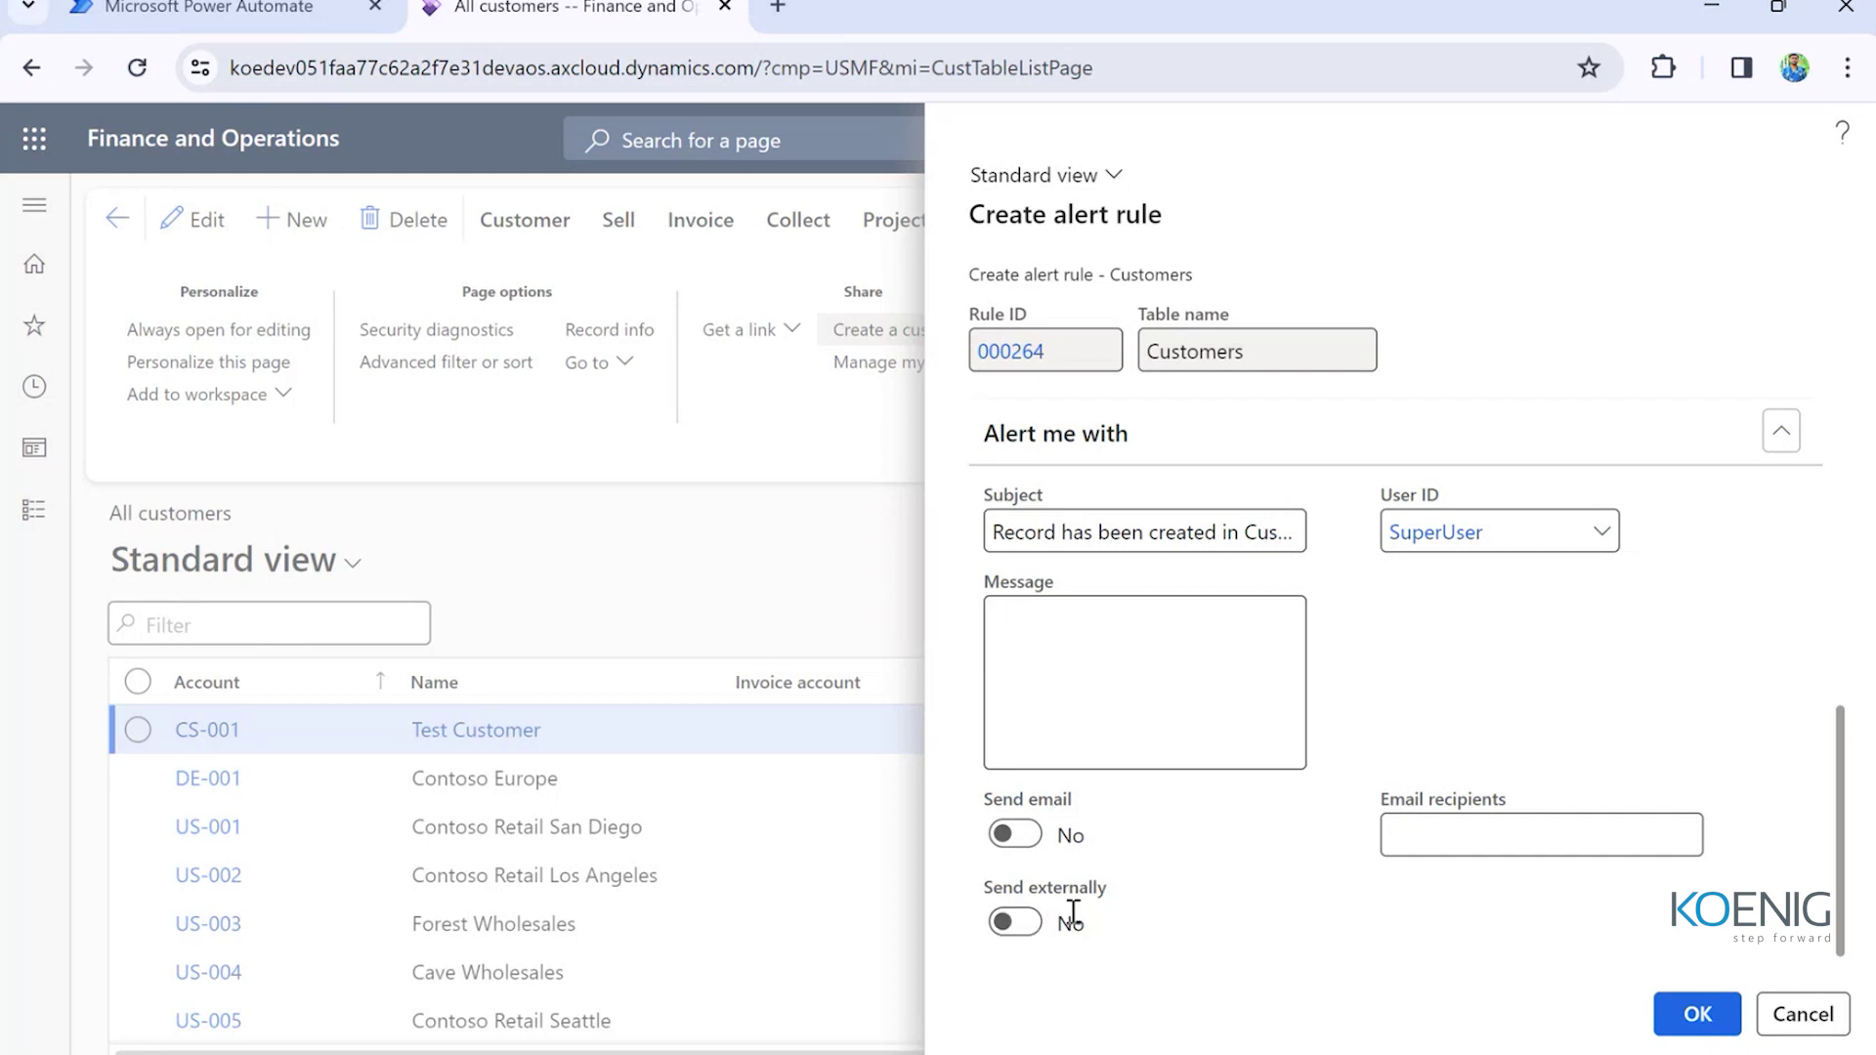
{"action": "left_click", "coordinate": [1028, 934]}
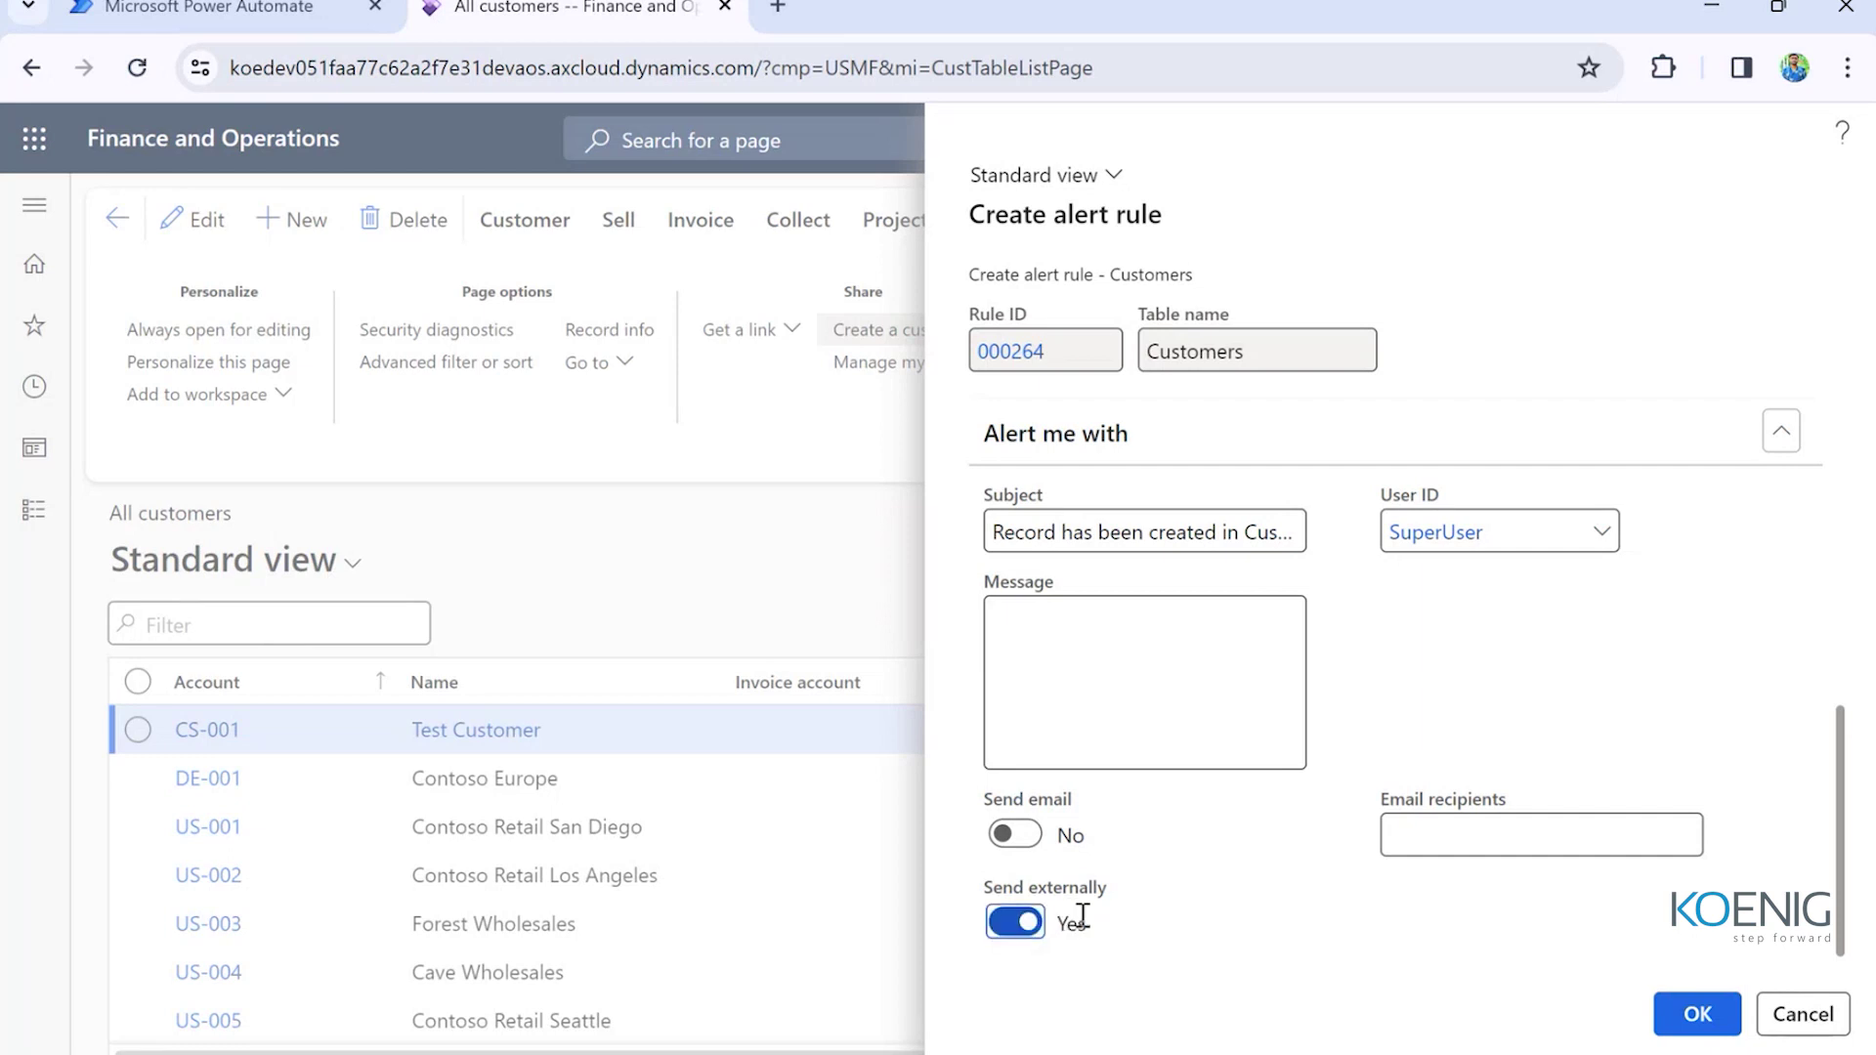
{"action": "scroll", "coordinate": [1221, 905], "scroll_direction": "up", "scroll_amount": 8}
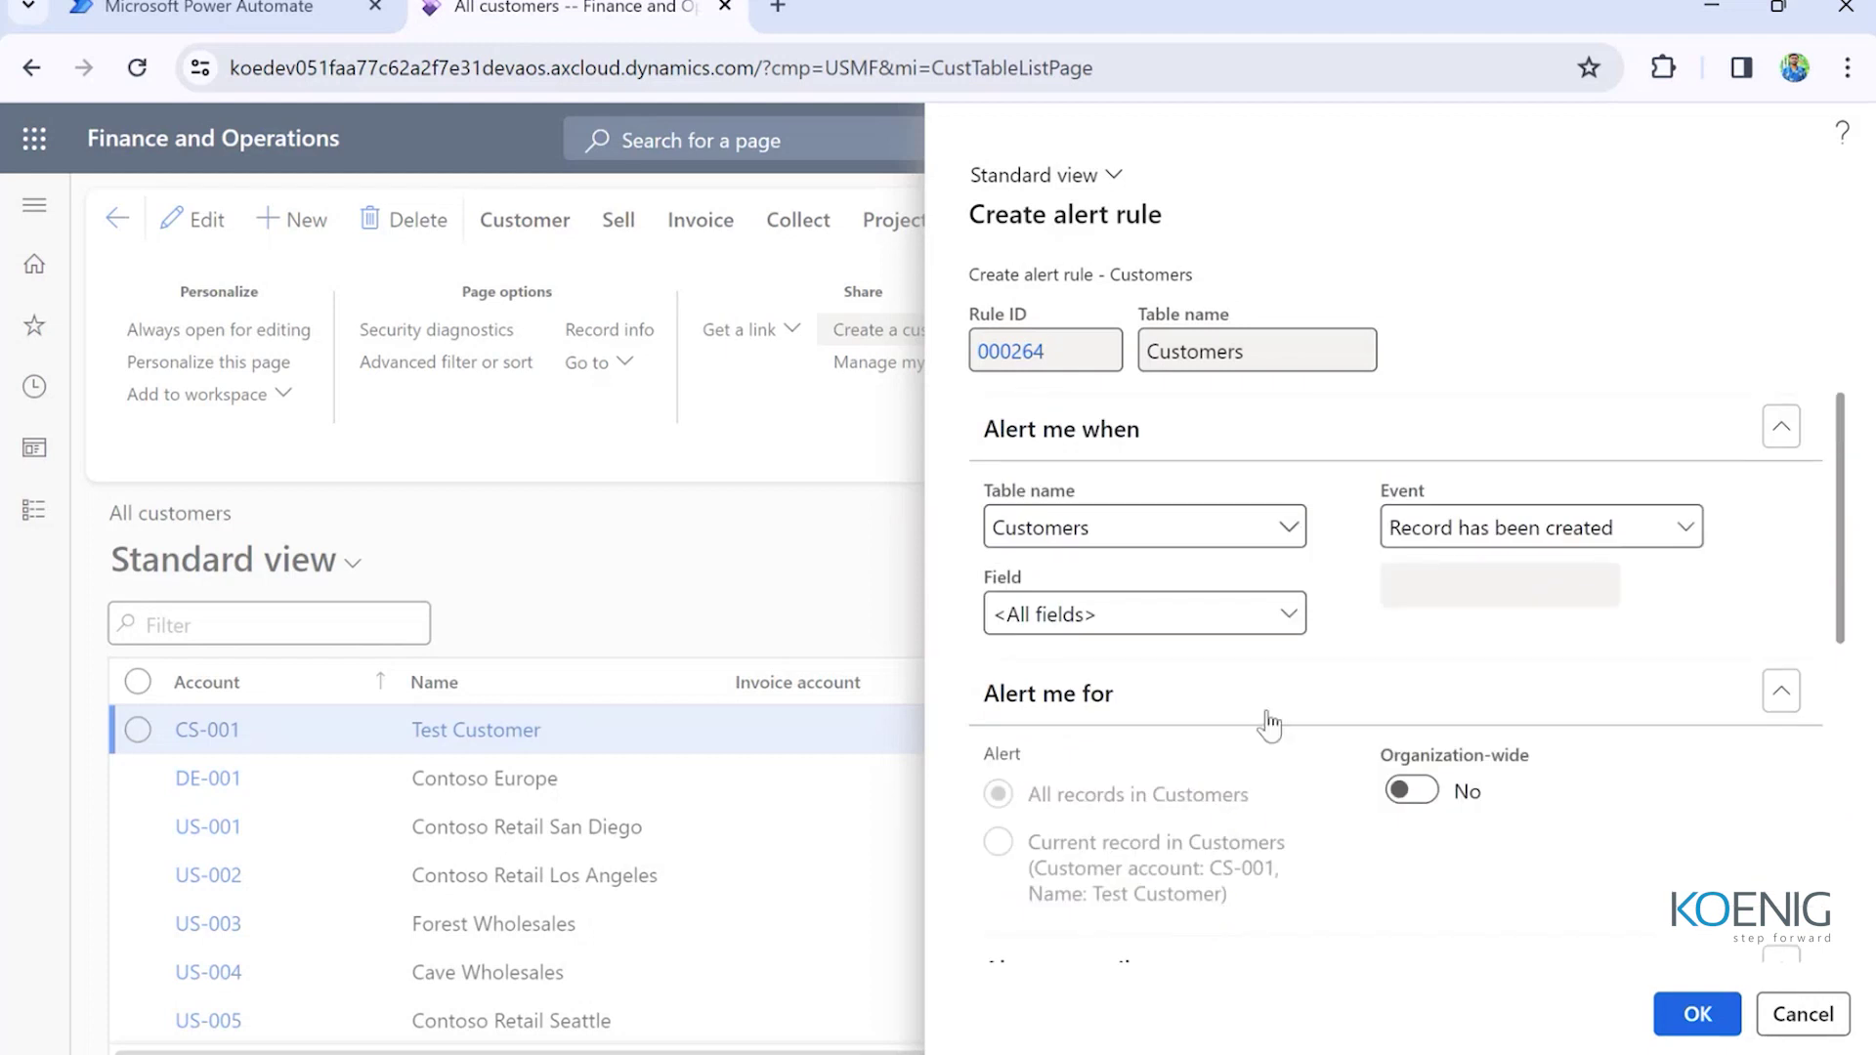
{"action": "scroll", "coordinate": [1256, 684], "scroll_direction": "down", "scroll_amount": 5}
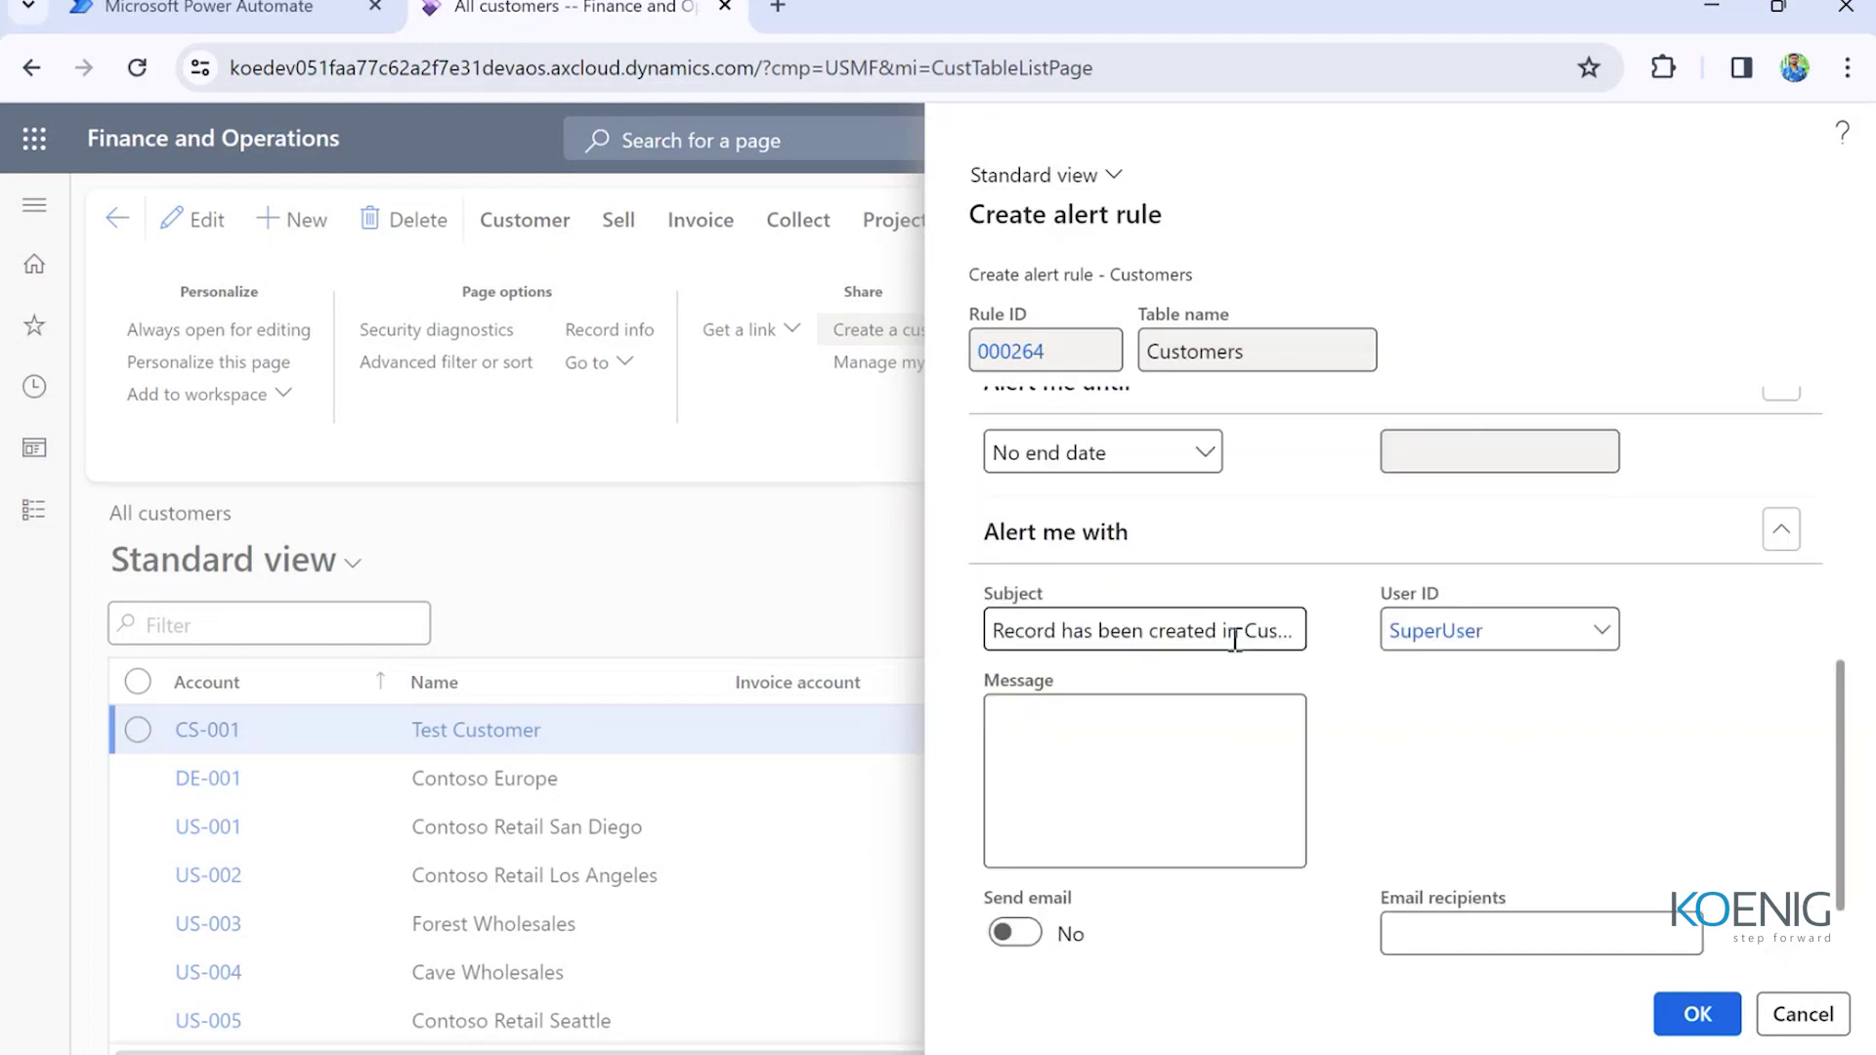
{"action": "scroll", "coordinate": [1234, 640], "scroll_direction": "up", "scroll_amount": 6}
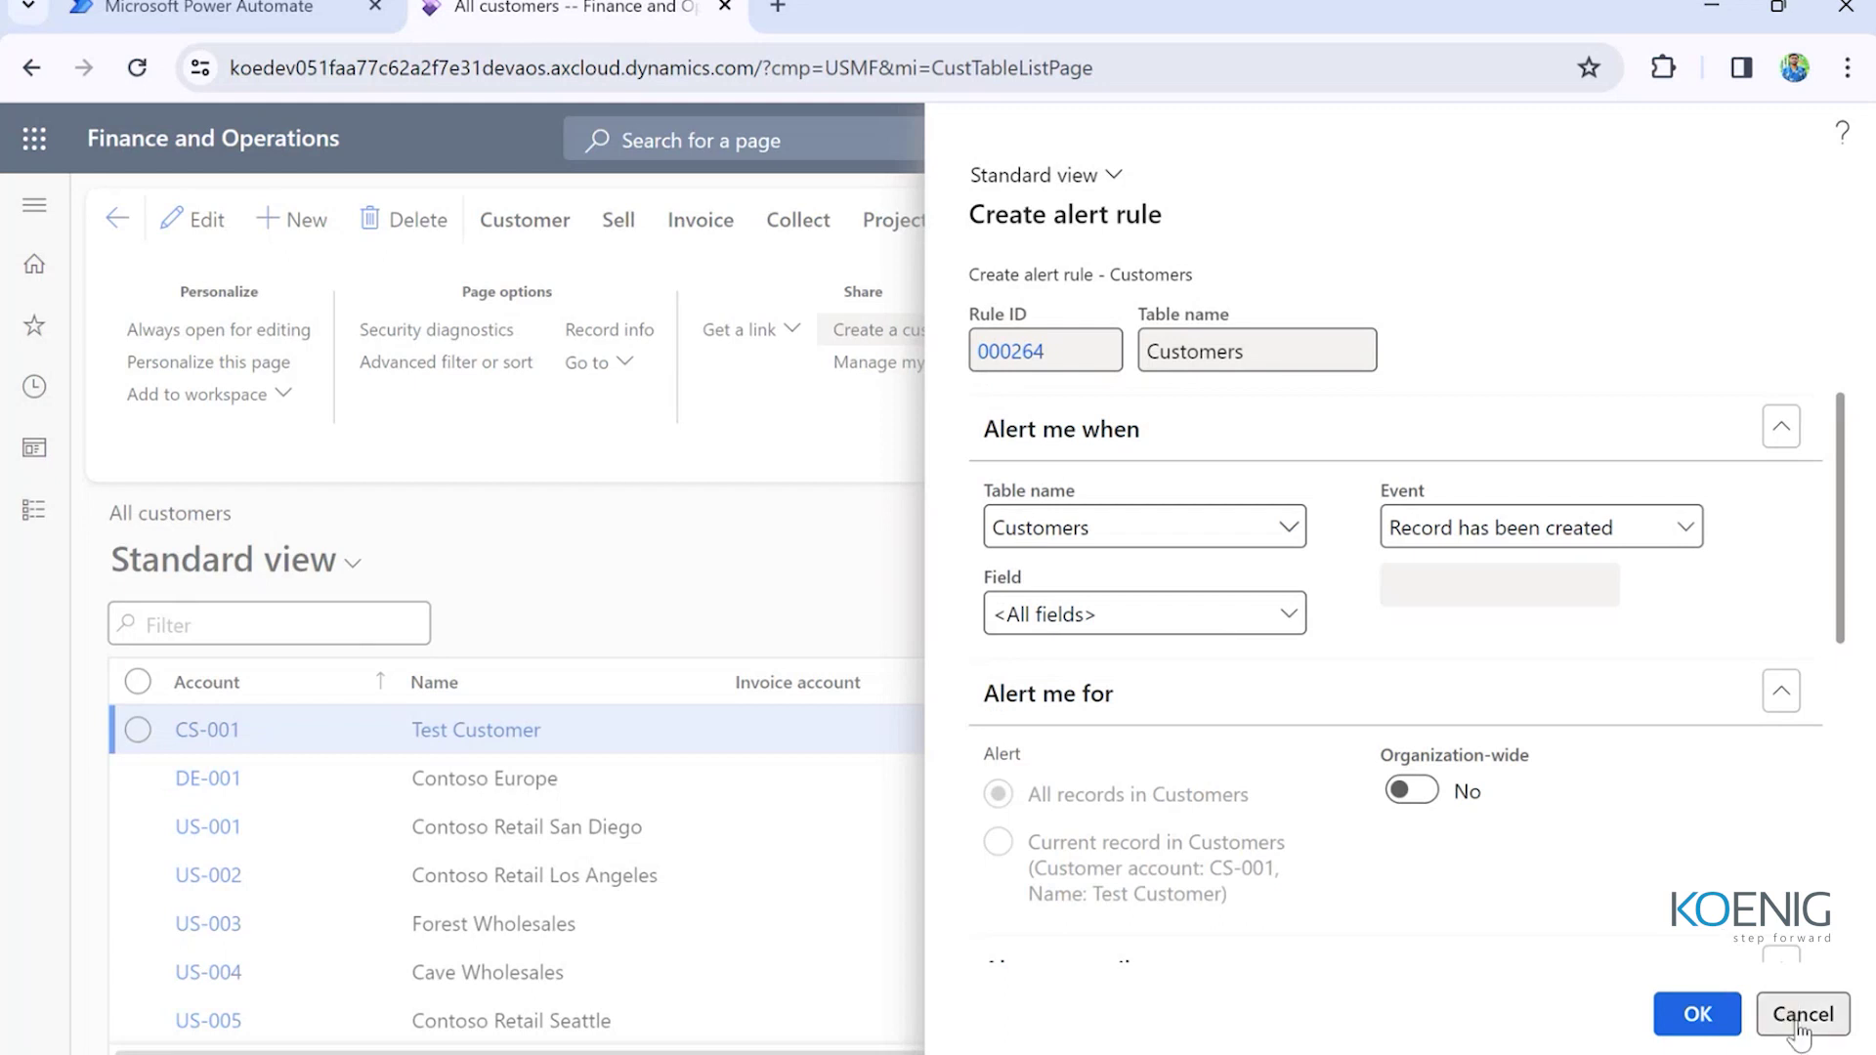
{"action": "left_click", "coordinate": [518, 450]}
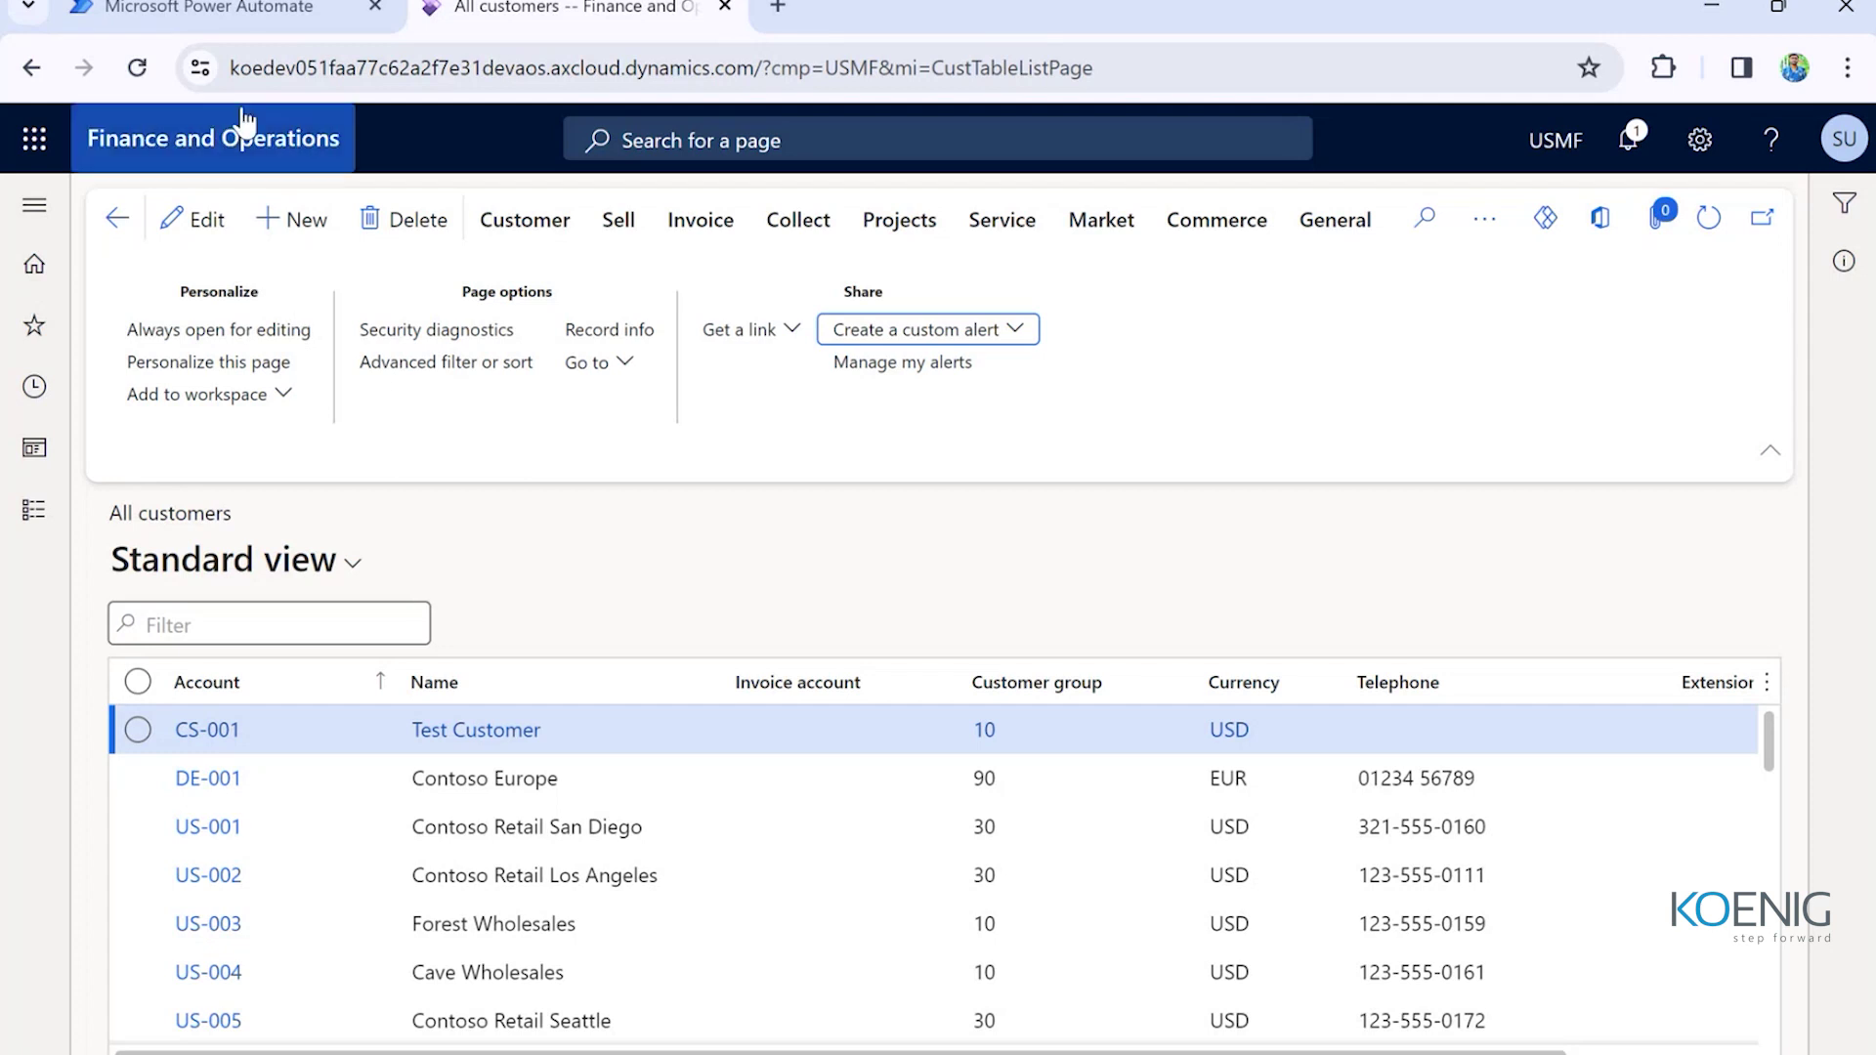
- Switch to Power Automate and open the page for creating a flow
{"action": "left_click", "coordinate": [254, 11]}
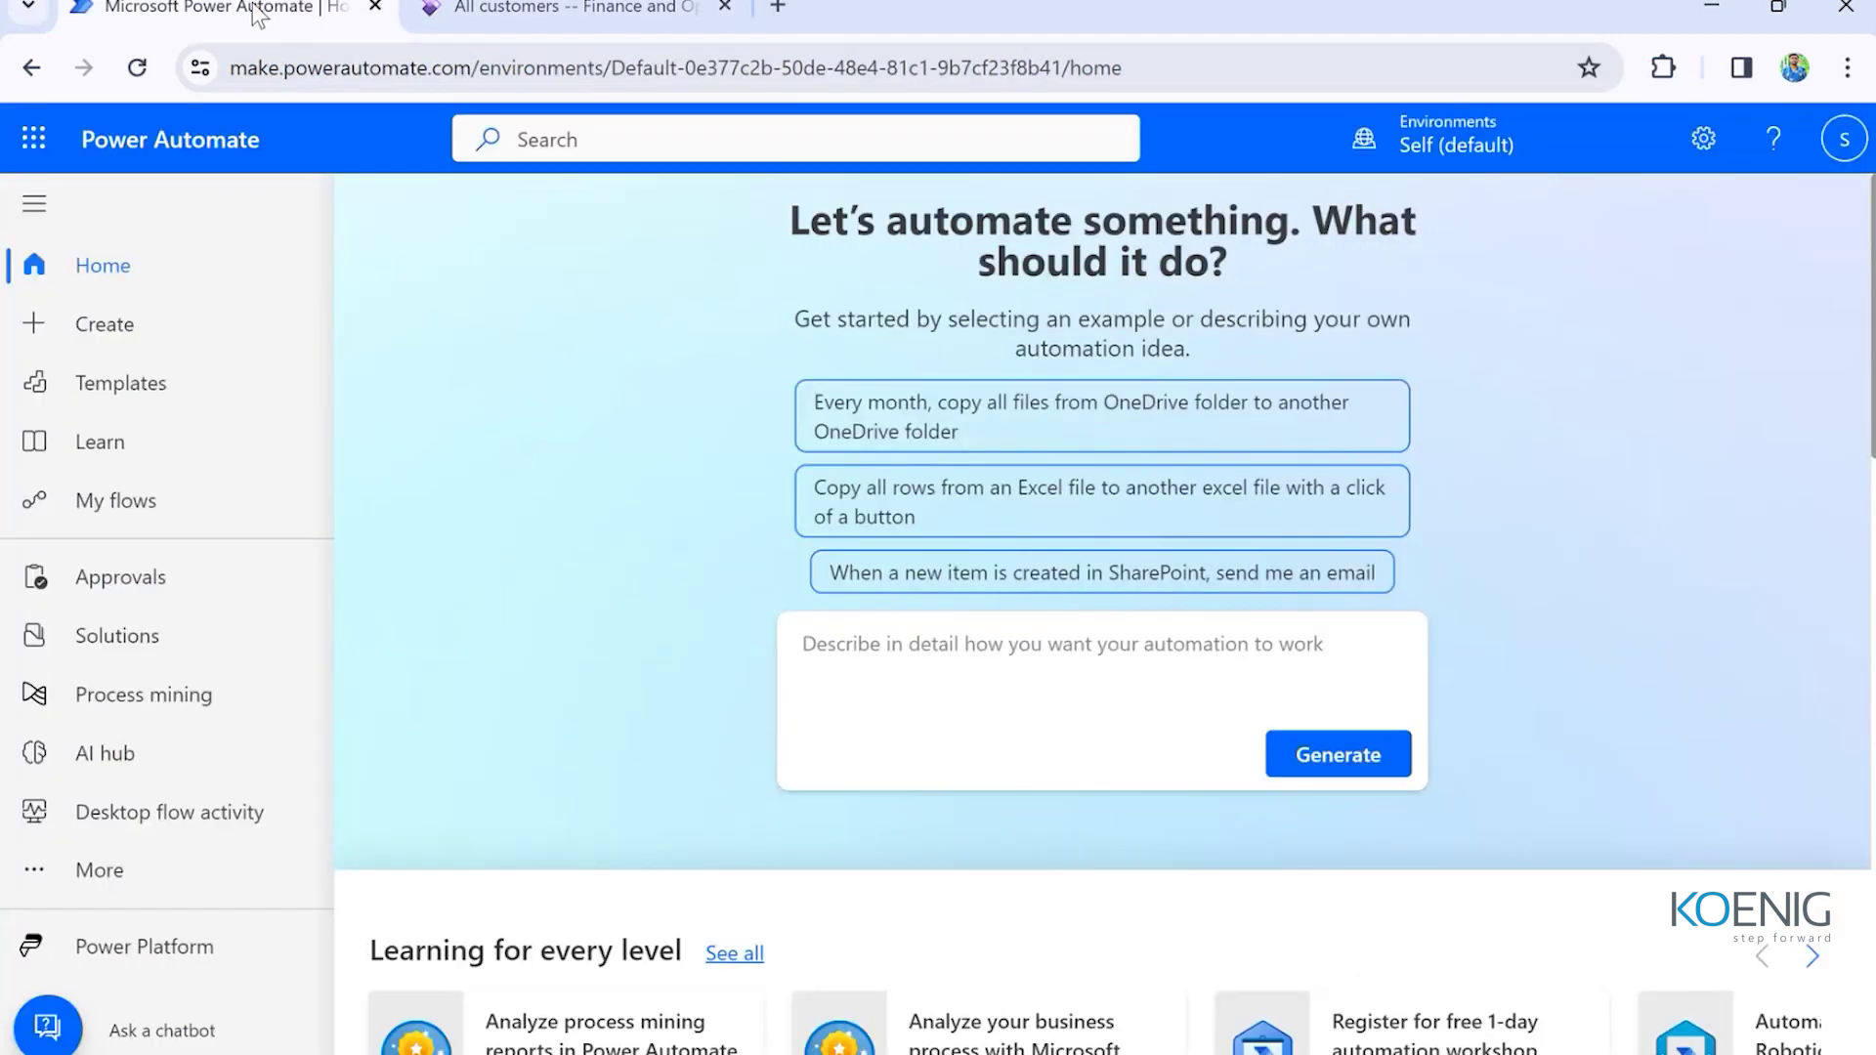
{"action": "left_click", "coordinate": [552, 12]}
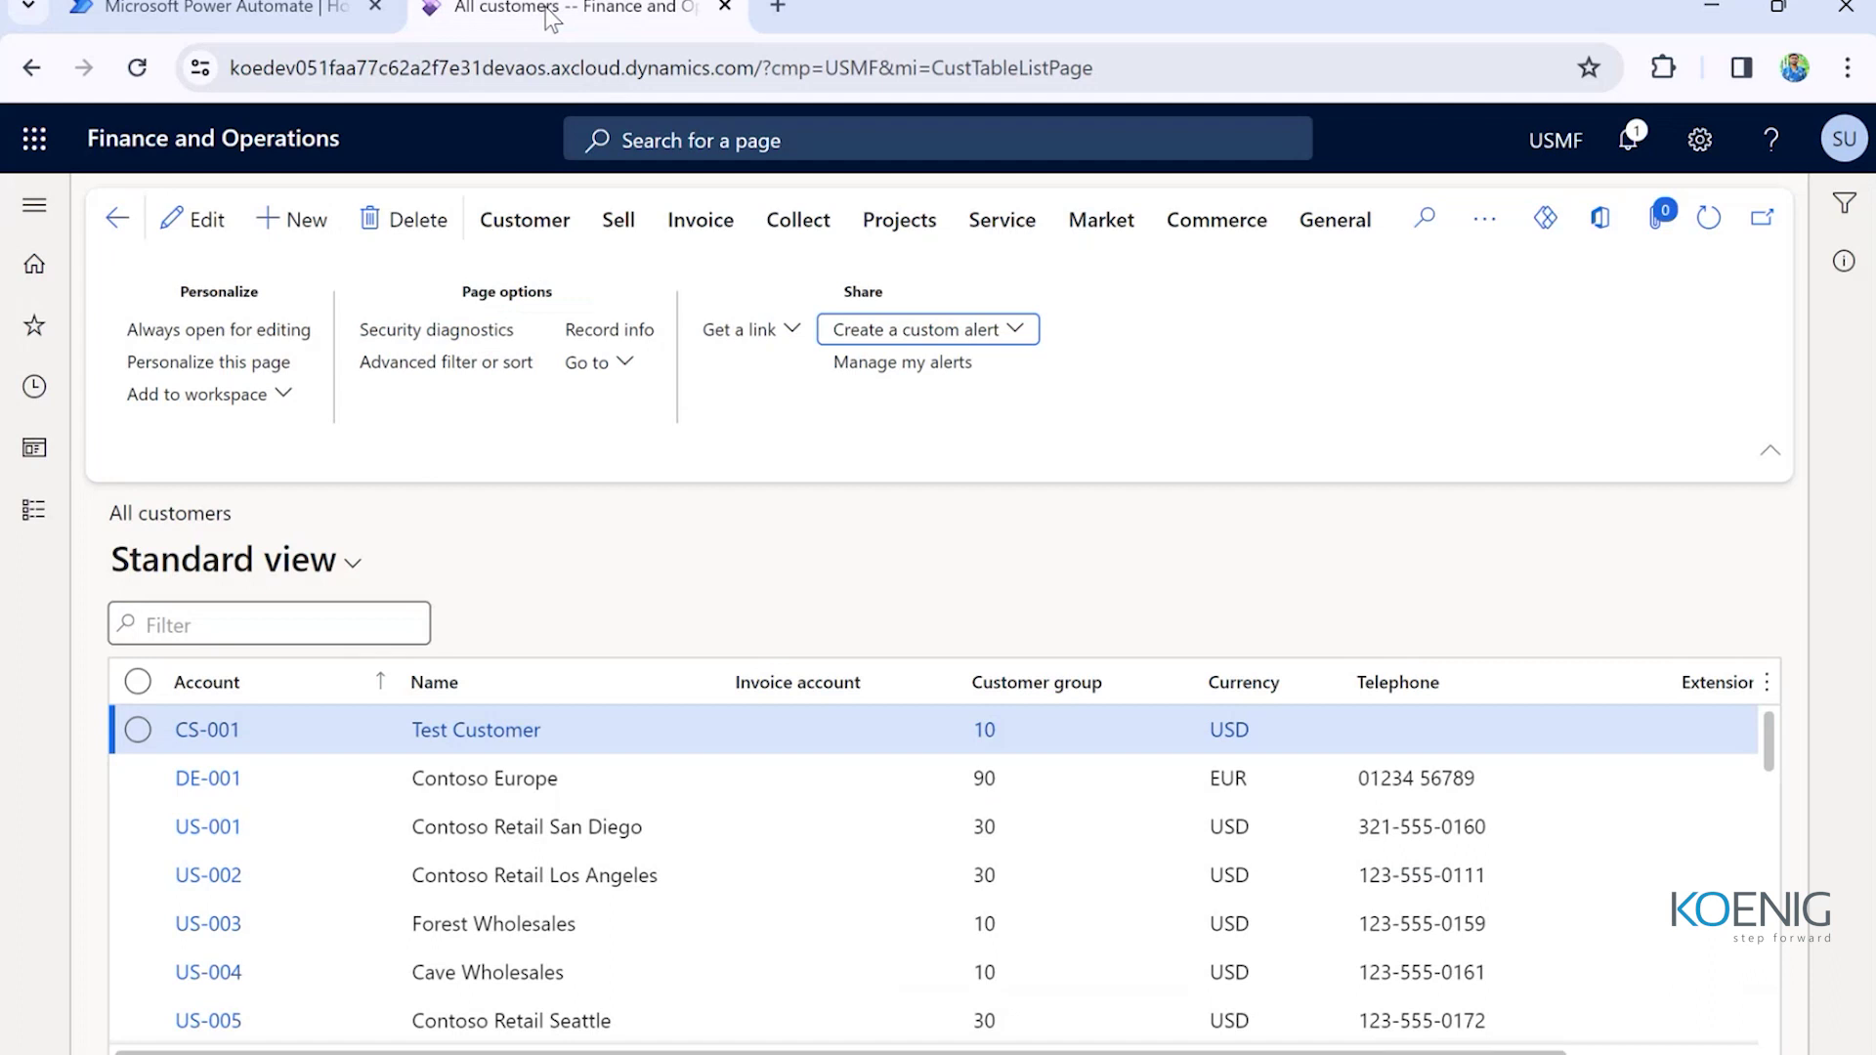
{"action": "left_click", "coordinate": [232, 12]}
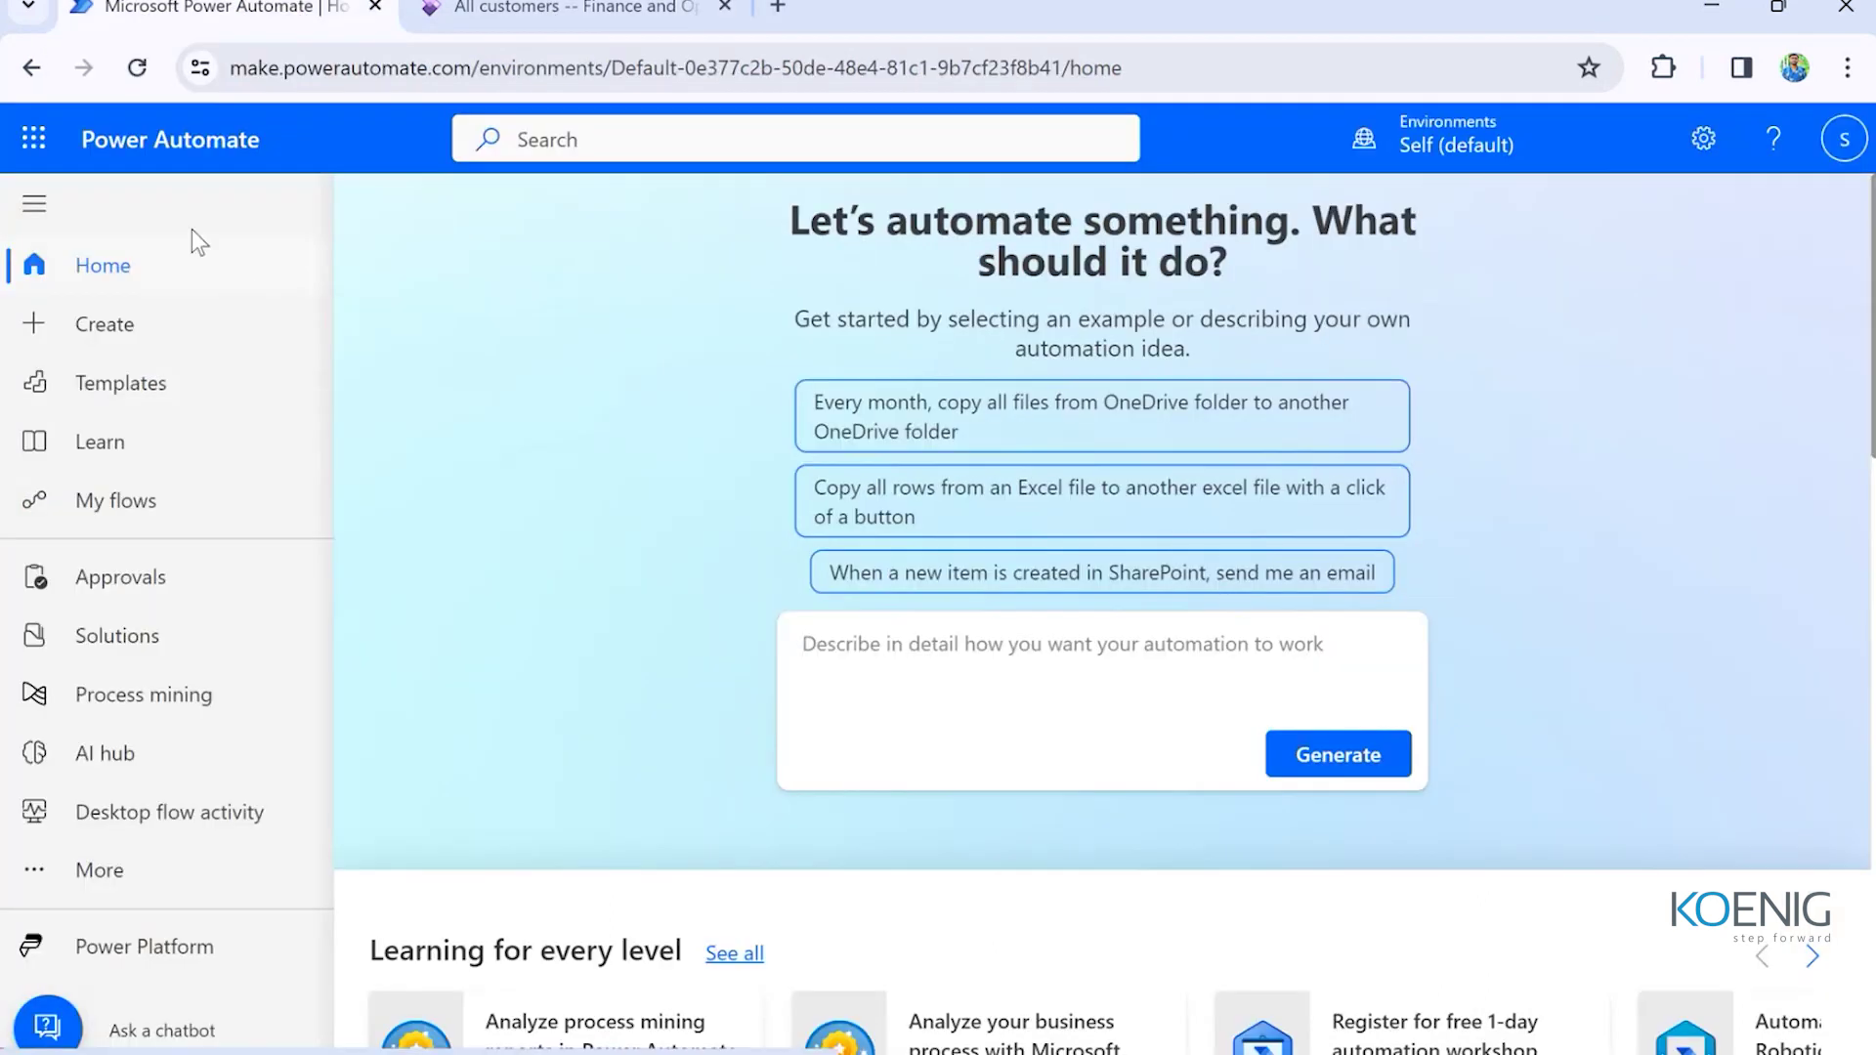
{"action": "left_click", "coordinate": [110, 328]}
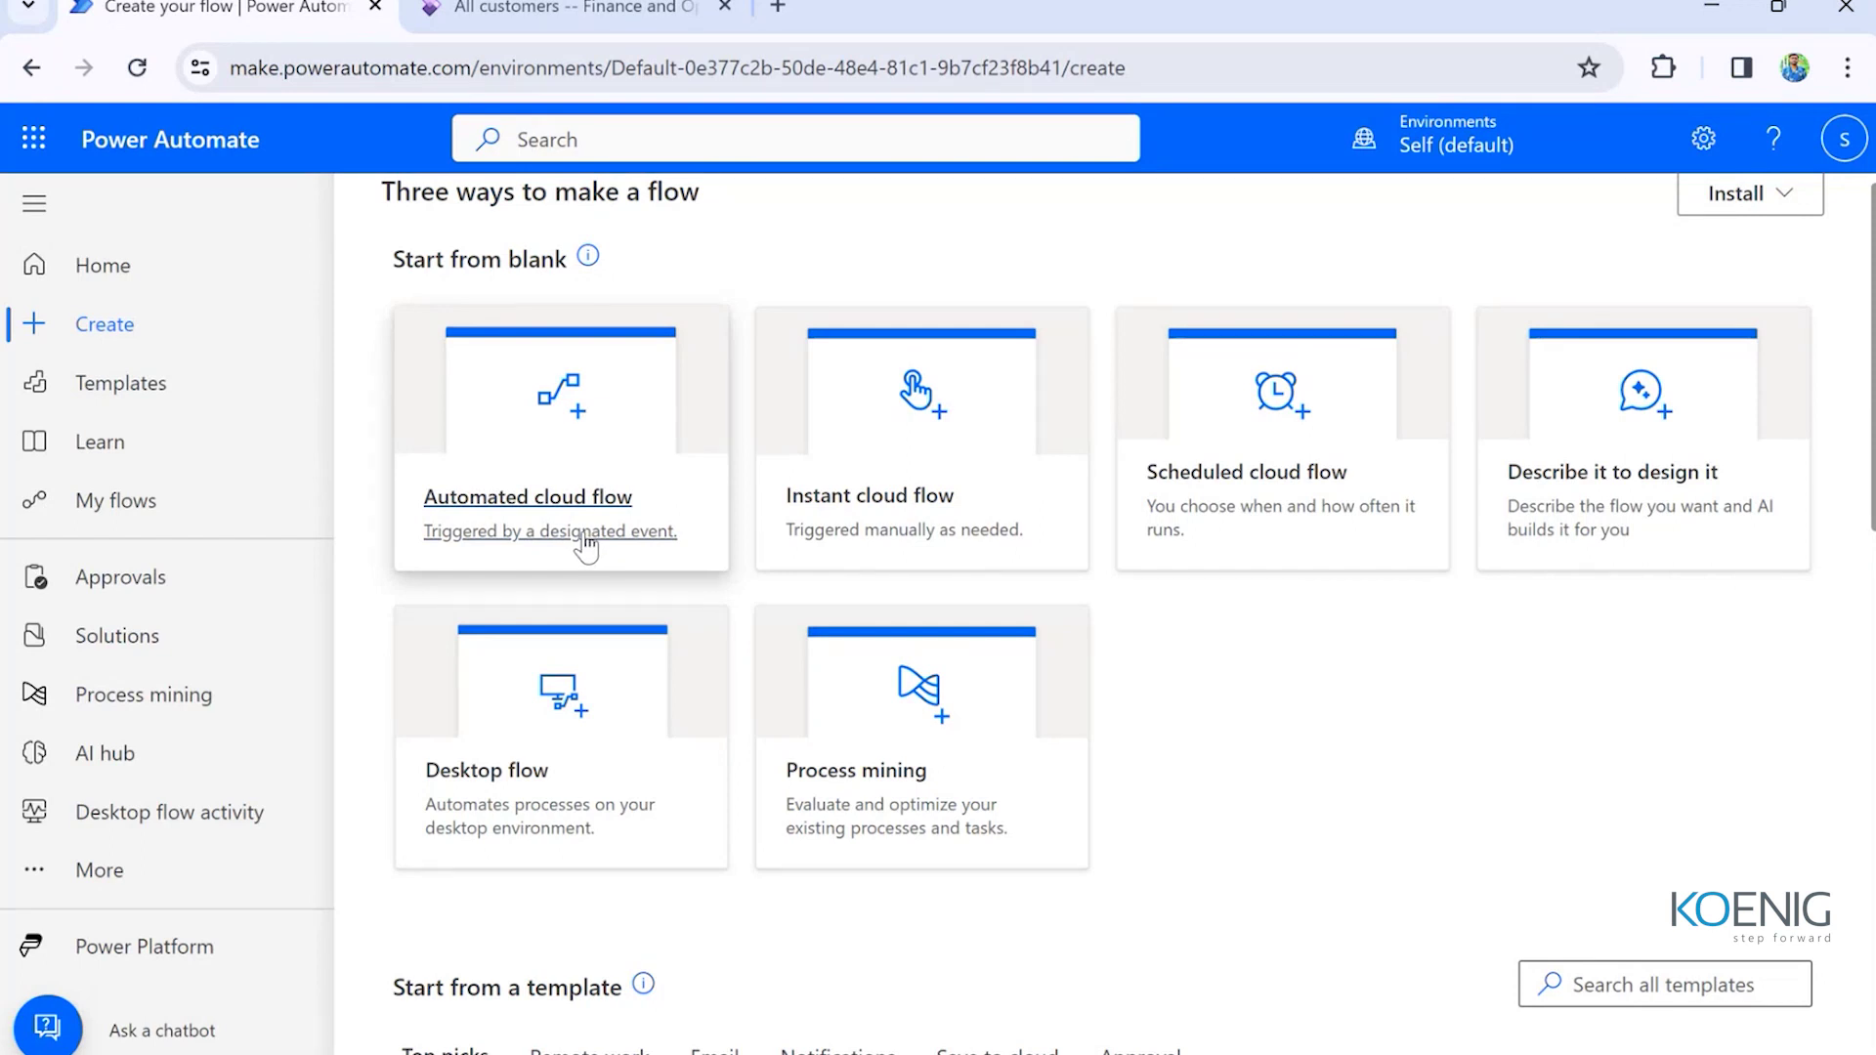
- Switch to Finance and Operations, open the Business events catalog, and browse its events by category
{"action": "left_click", "coordinate": [532, 11]}
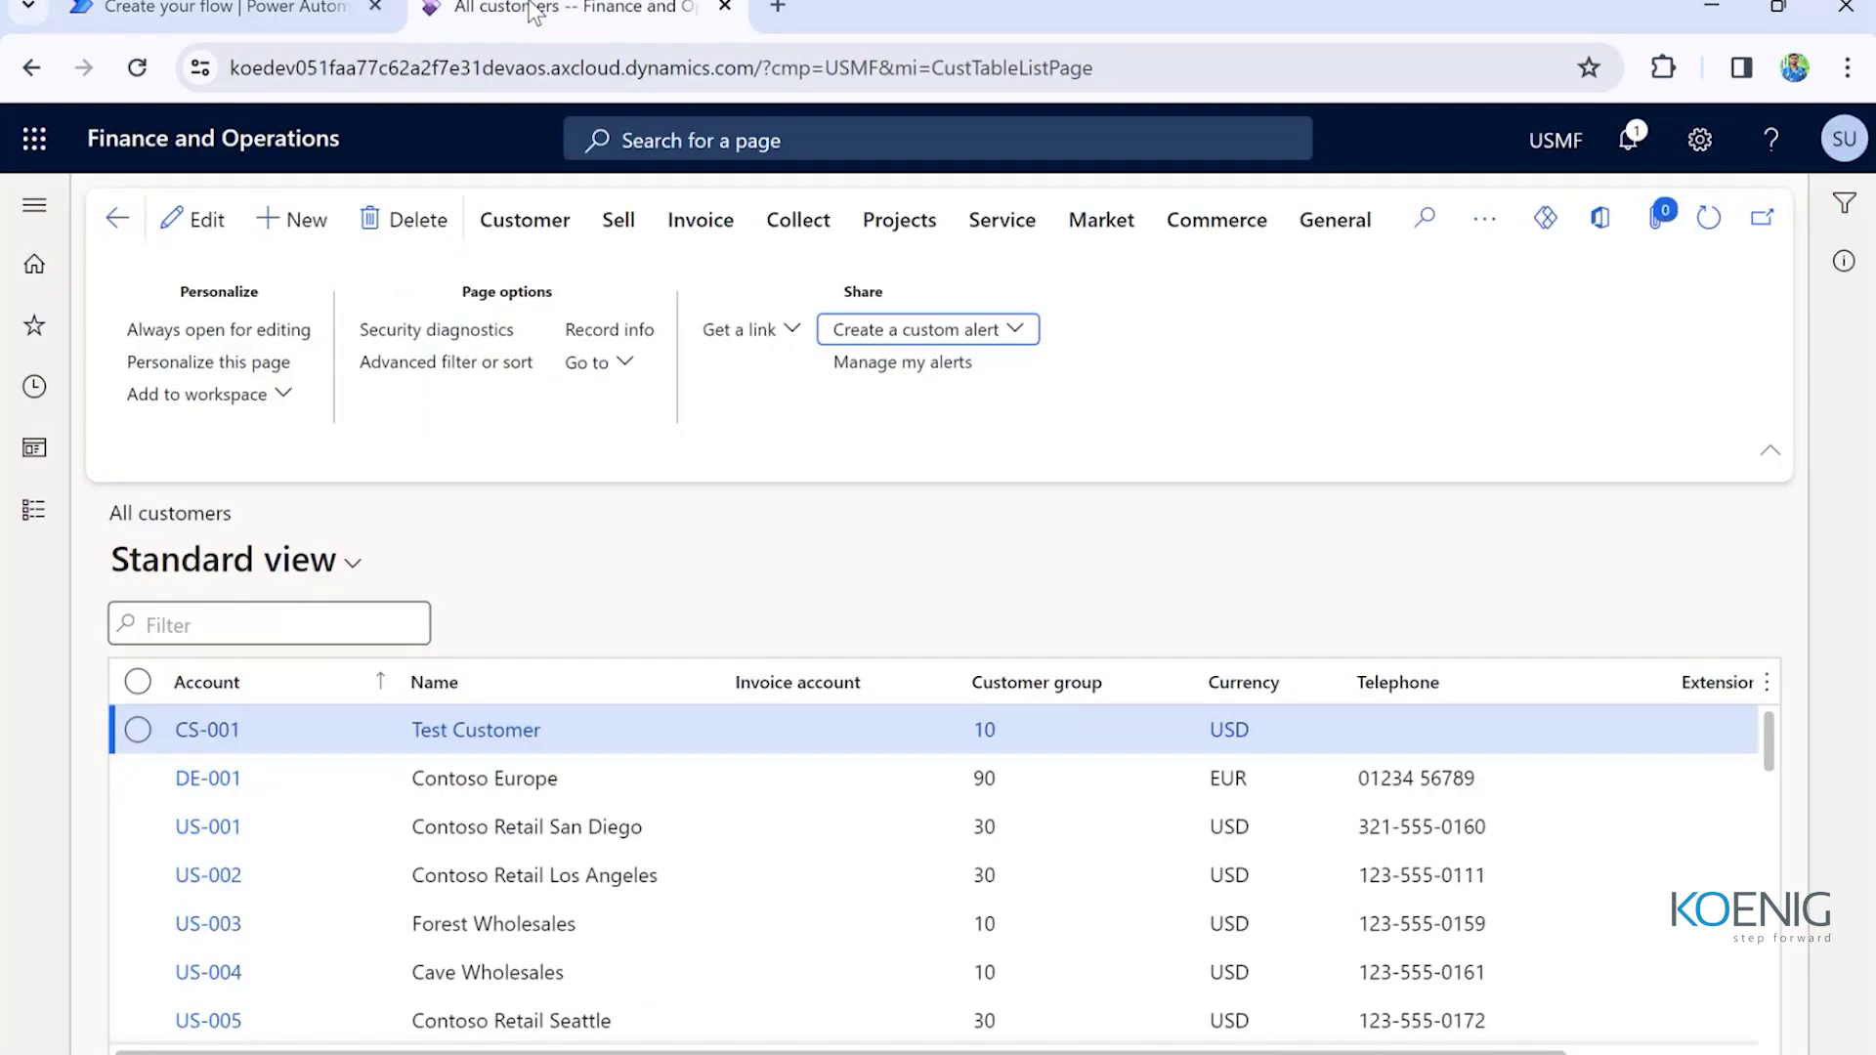
{"action": "left_click", "coordinate": [35, 511]}
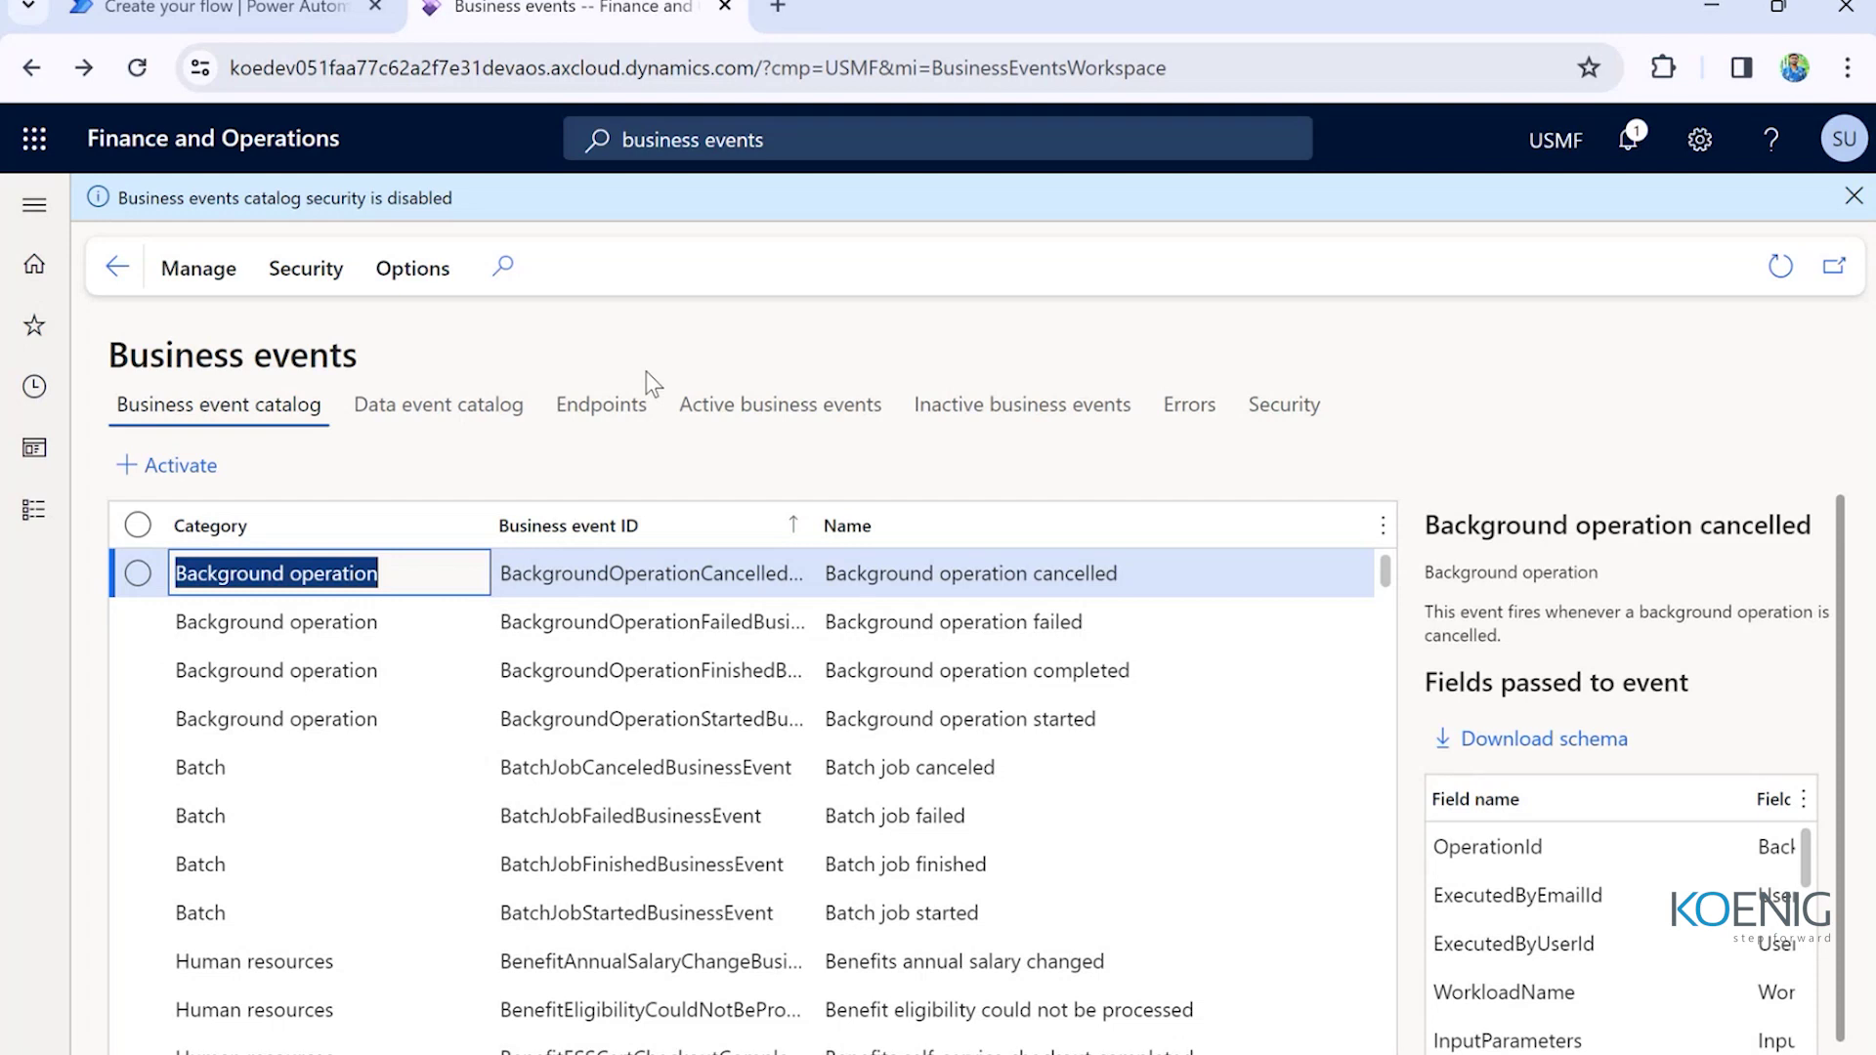
{"action": "left_click", "coordinate": [609, 527]}
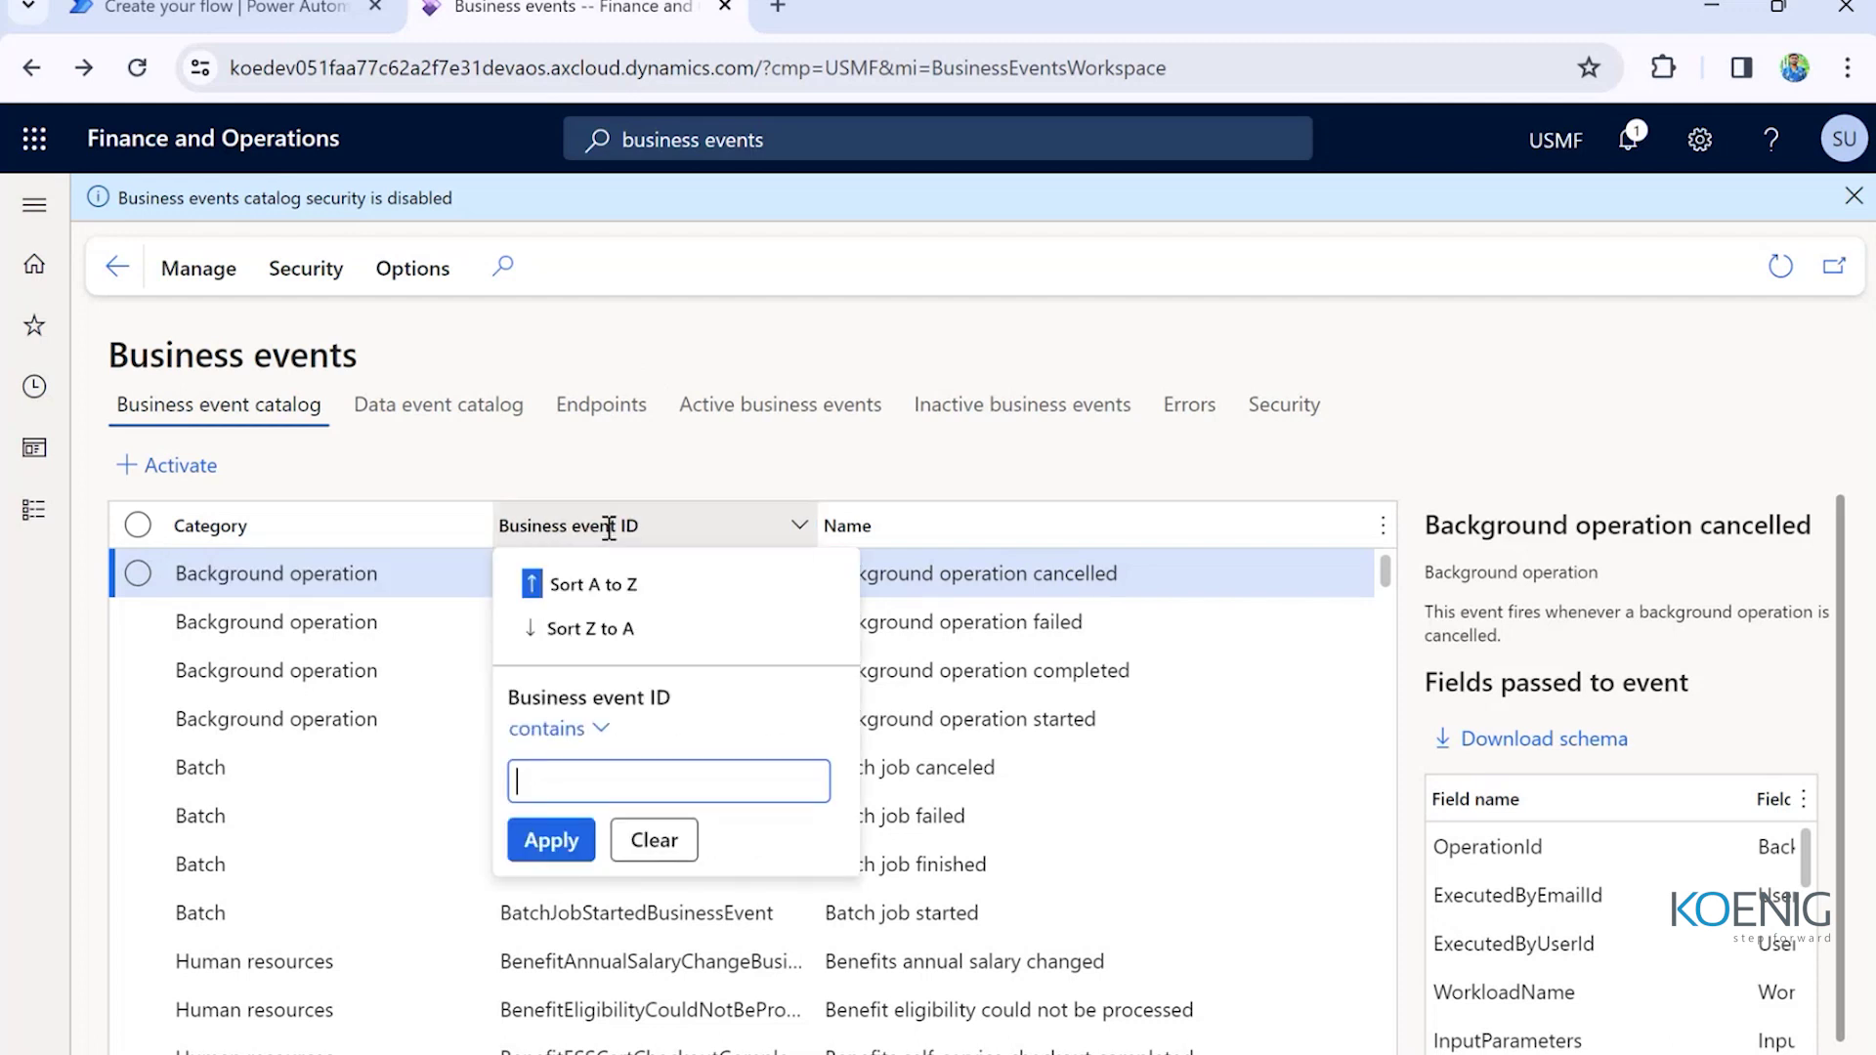
{"action": "left_click", "coordinate": [358, 539]}
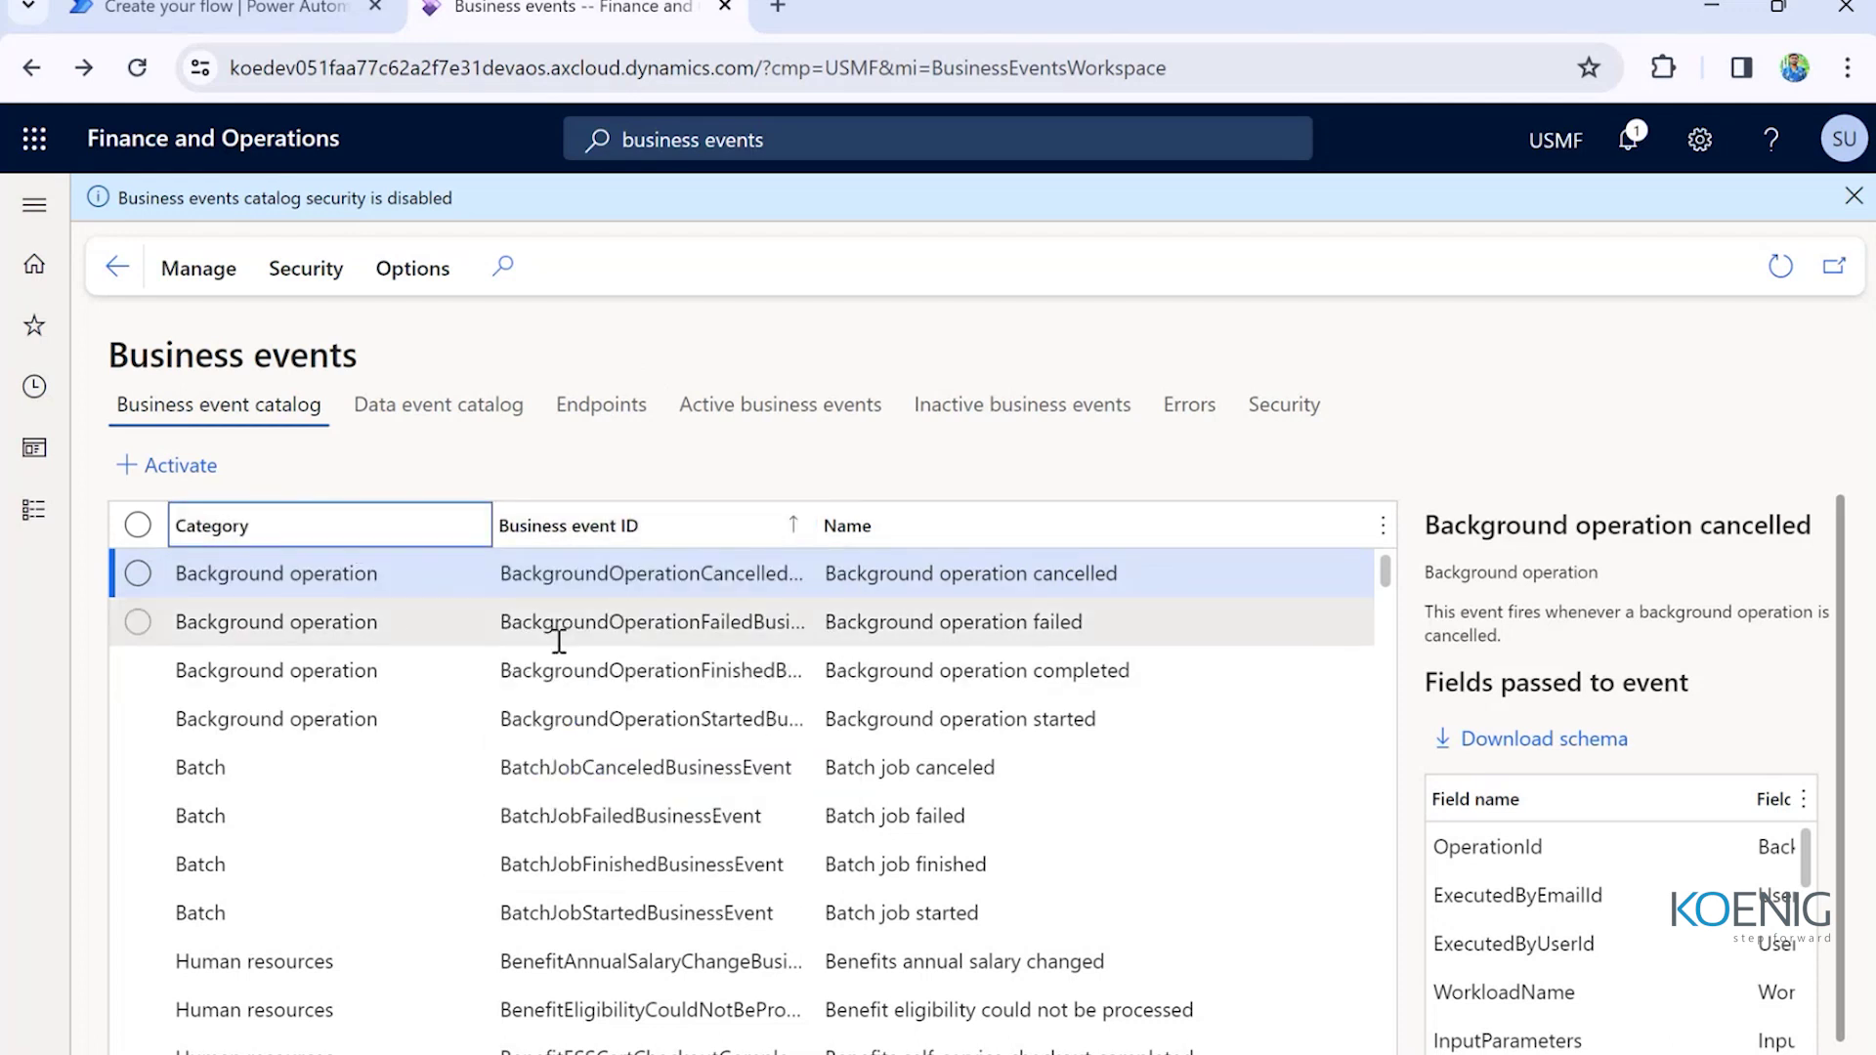
{"action": "scroll", "coordinate": [396, 788], "scroll_direction": "down", "scroll_amount": 2}
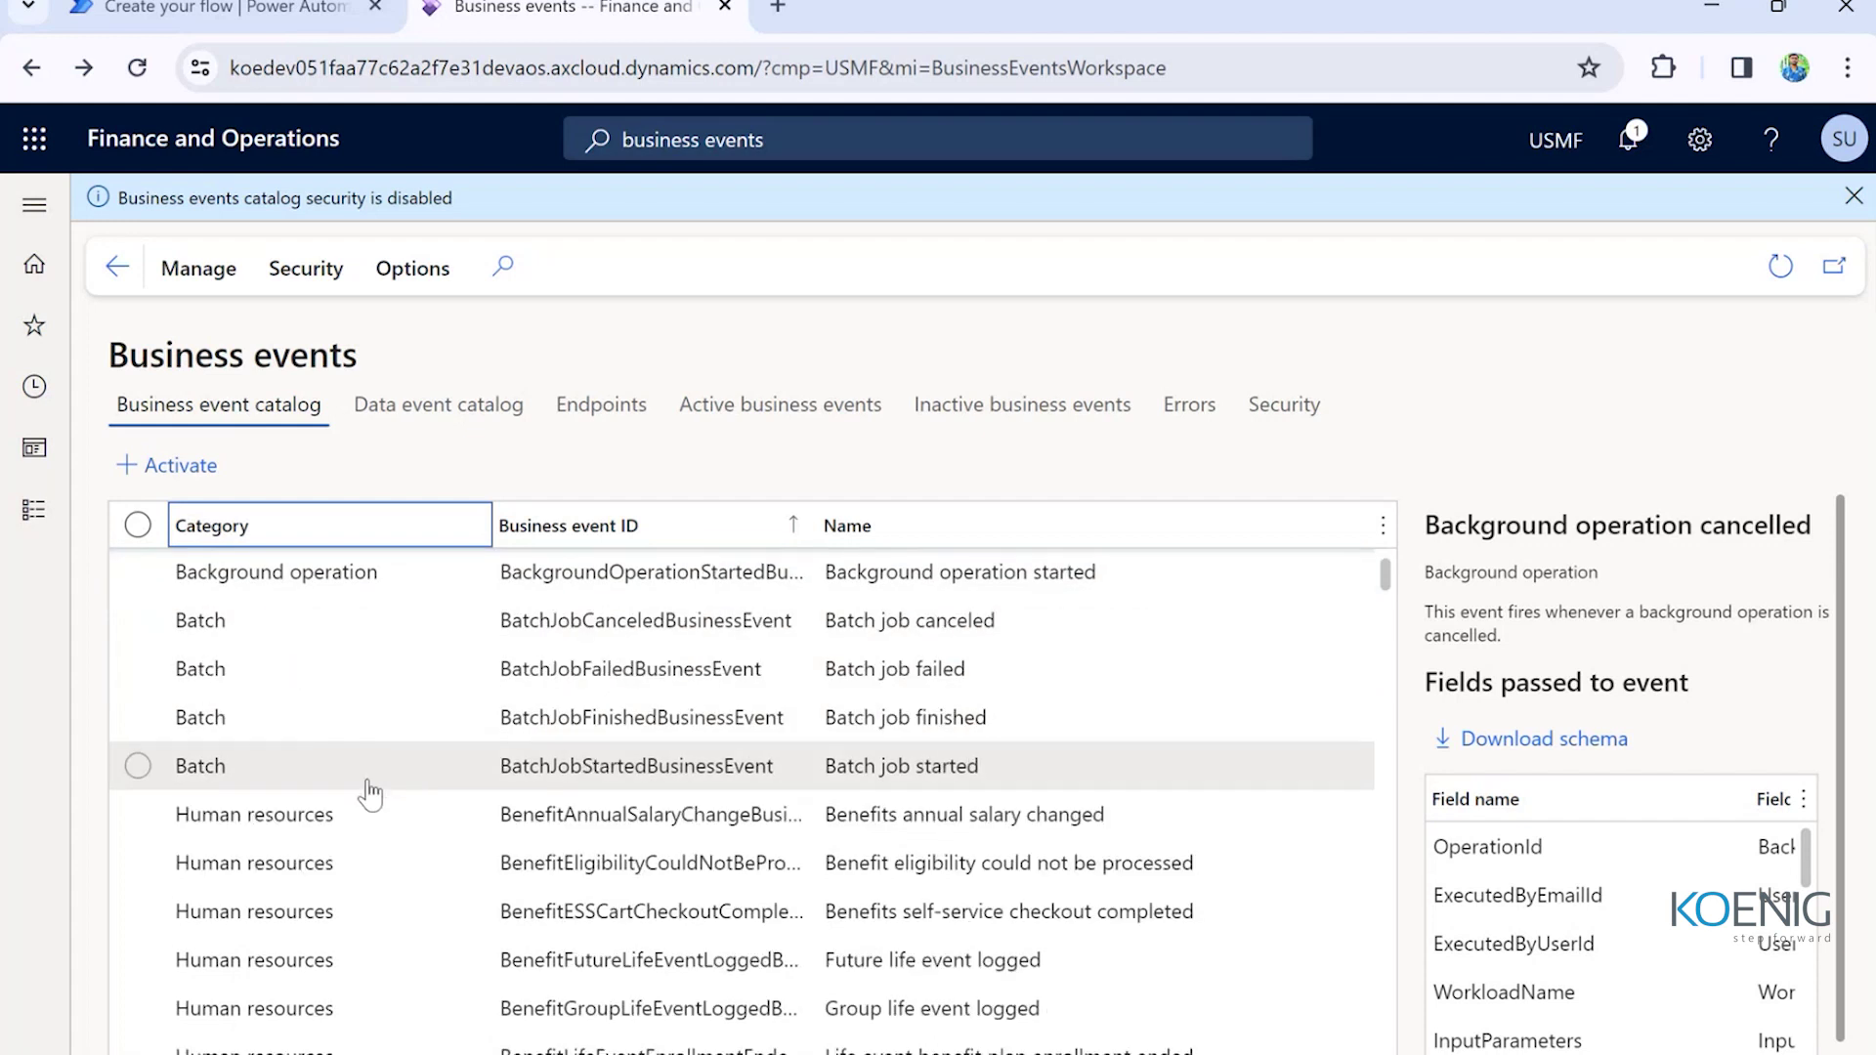
{"action": "scroll", "coordinate": [370, 796], "scroll_direction": "down", "scroll_amount": 5}
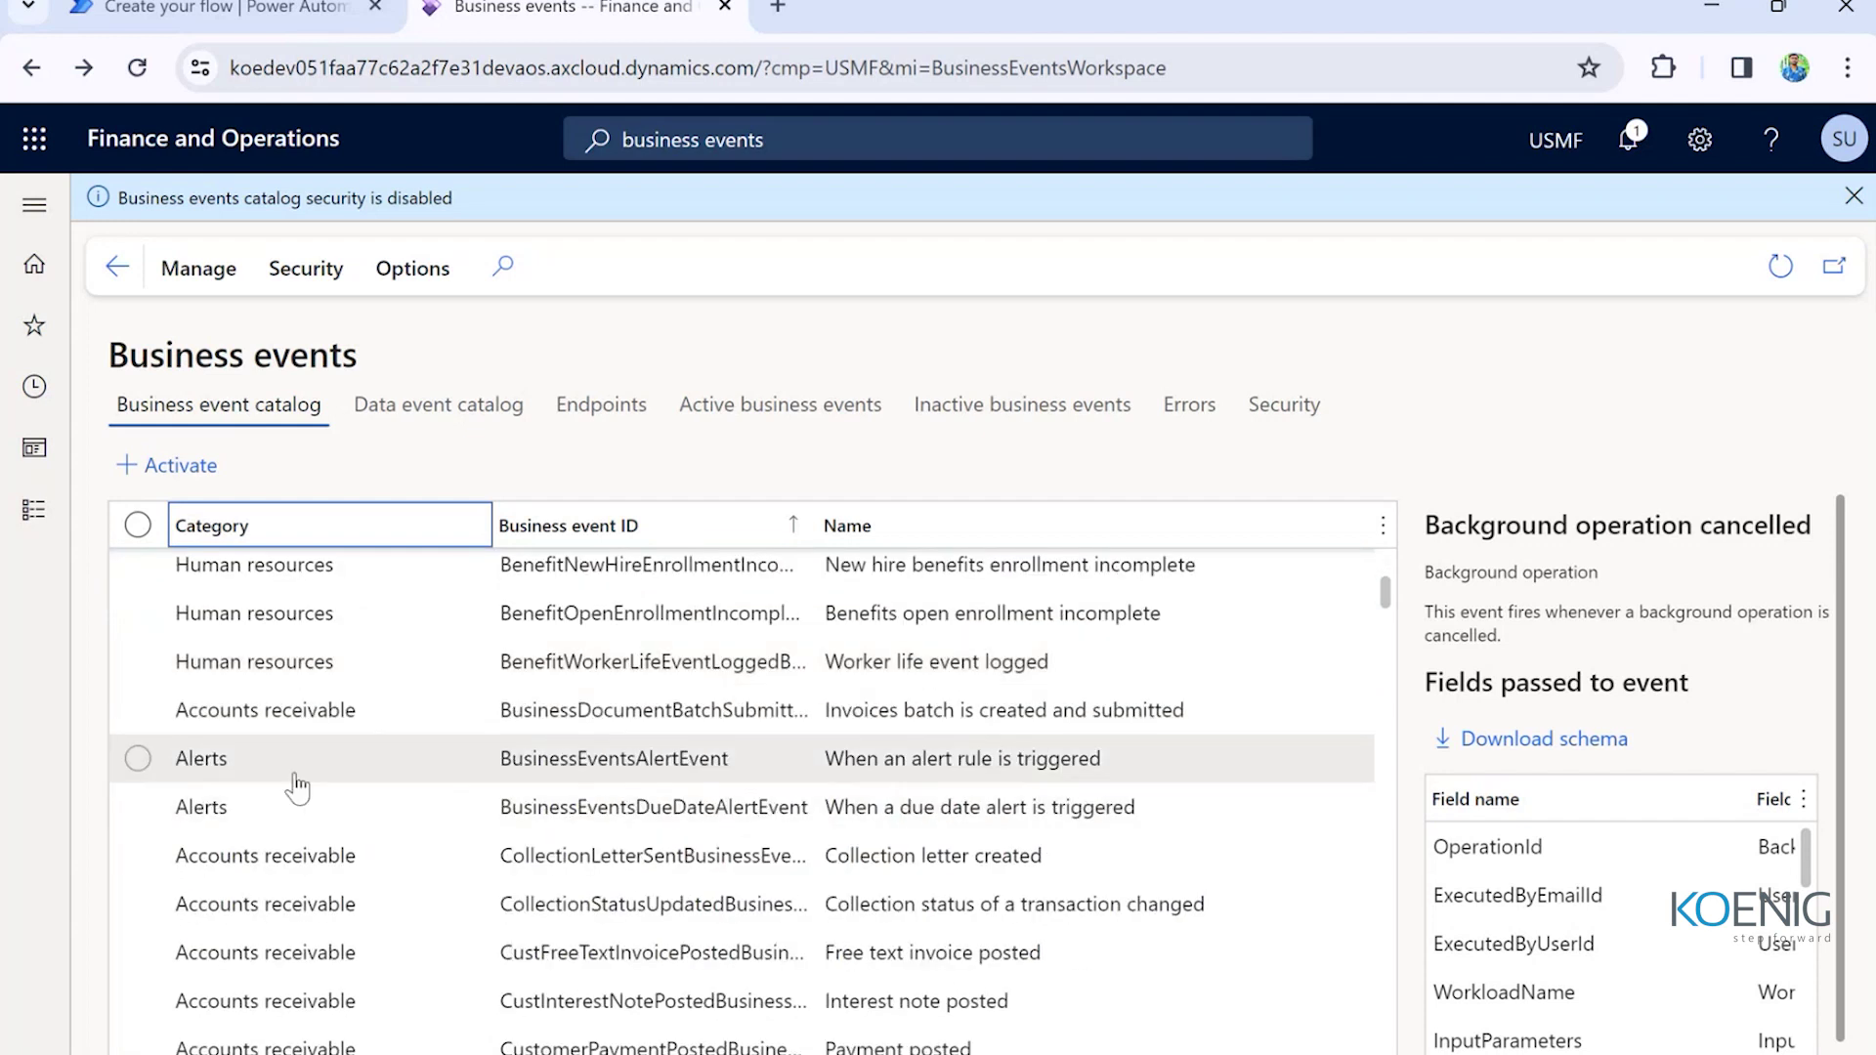
{"action": "scroll", "coordinate": [293, 819], "scroll_direction": "down", "scroll_amount": 4}
{"action": "scroll", "coordinate": [294, 821], "scroll_direction": "down", "scroll_amount": 6}
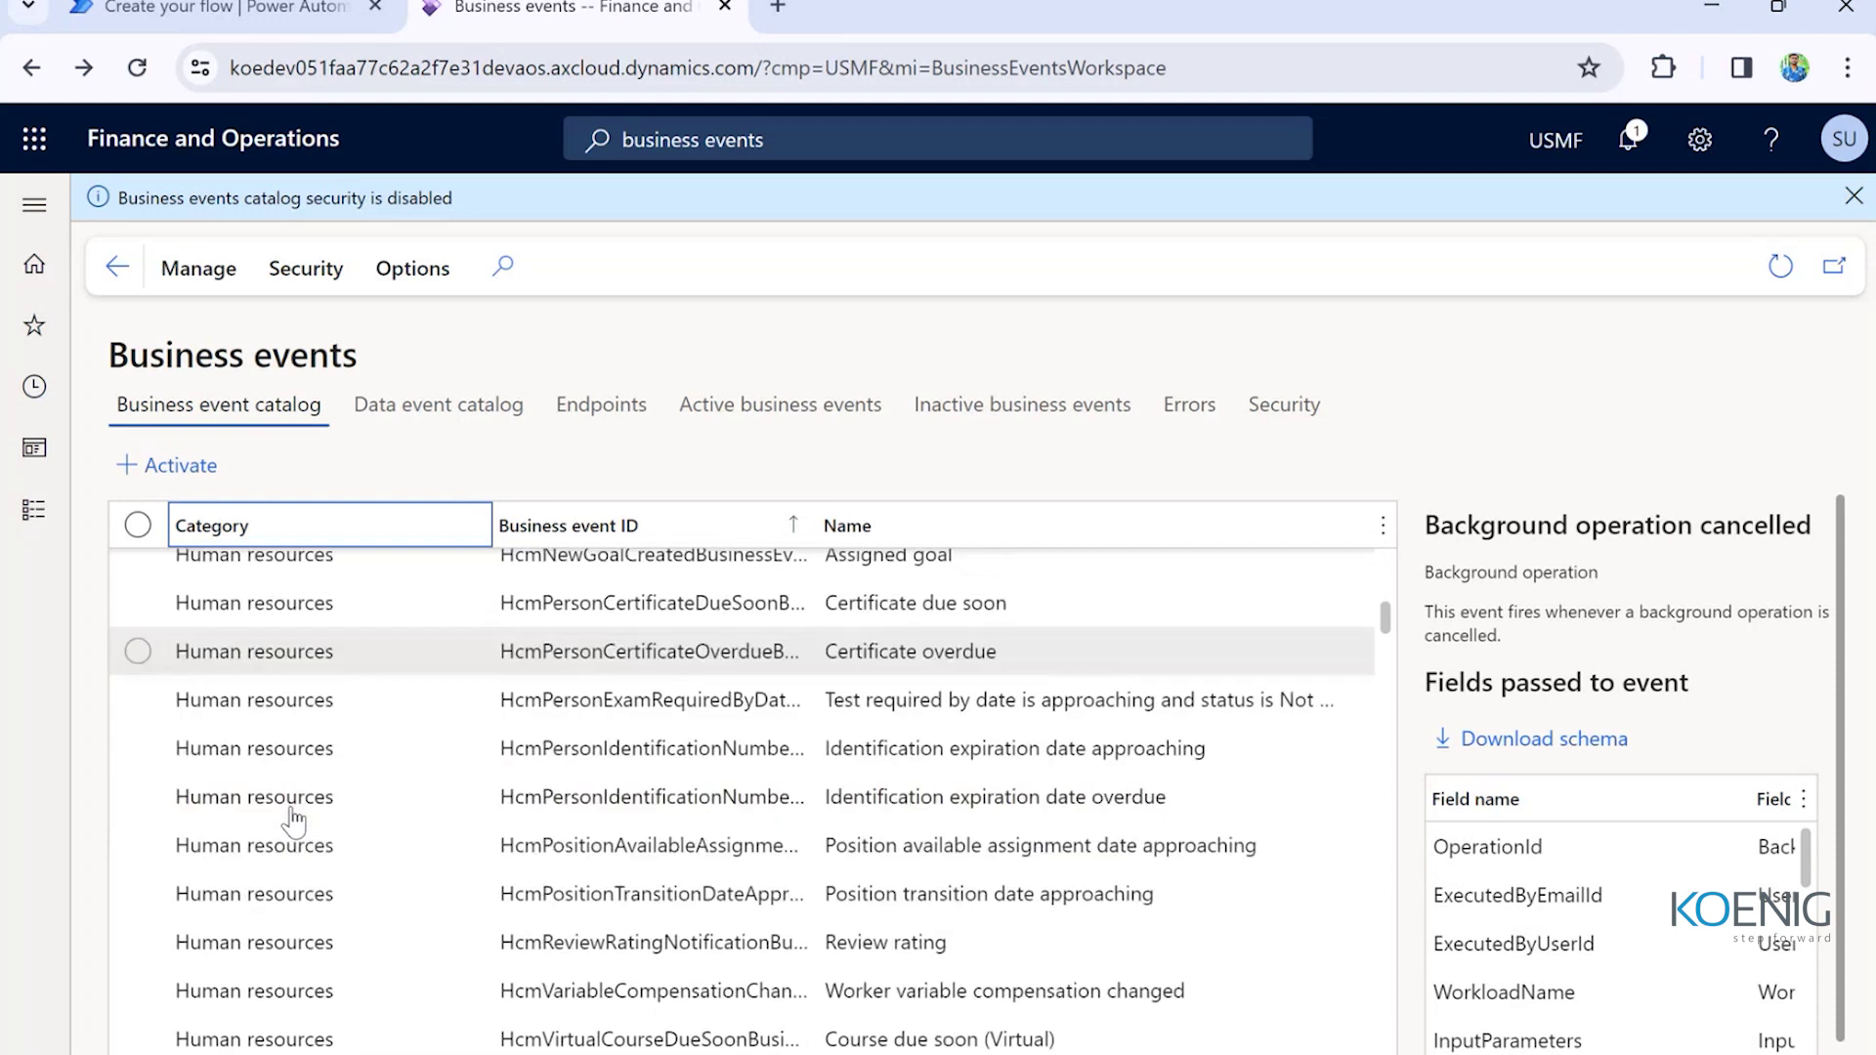
- Filter the business event catalog's Category column by "pu" and widen the Business event ID column
{"action": "left_click", "coordinate": [377, 526]}
{"action": "type", "text": "pu"}
{"action": "key", "text": "Return"}
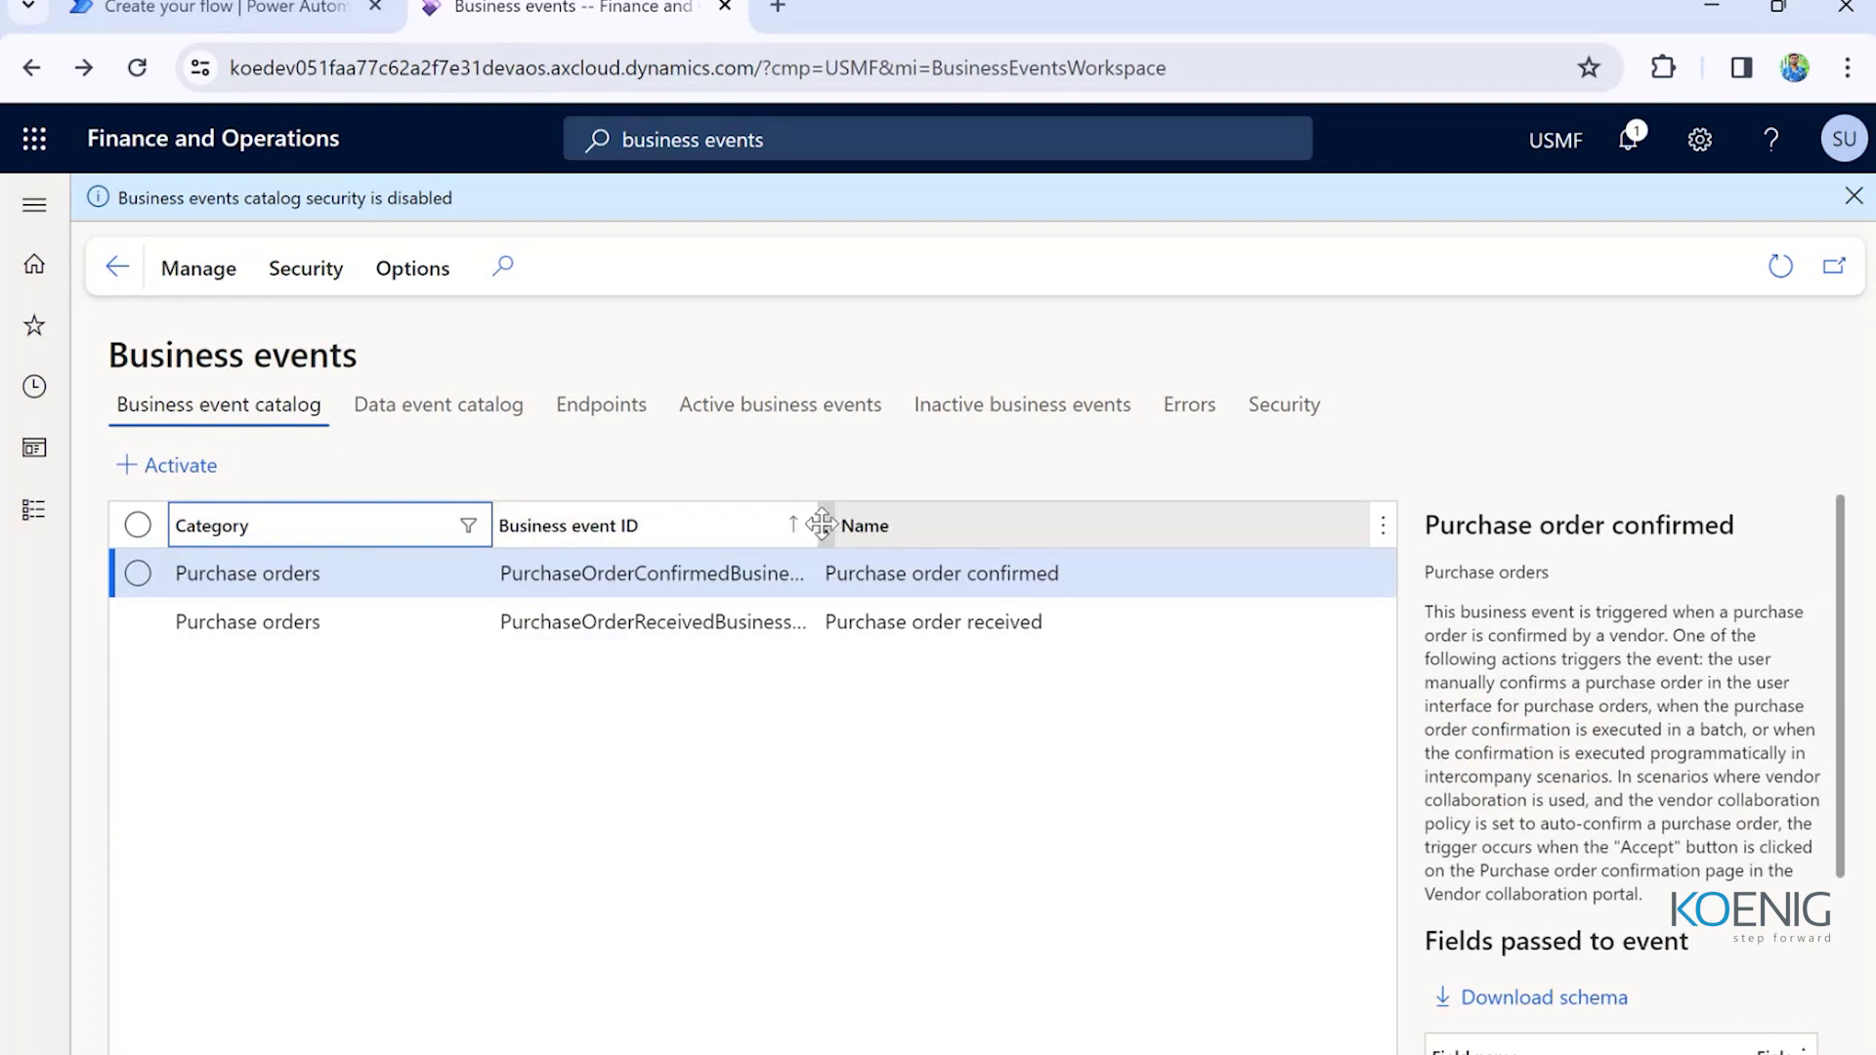
{"action": "left_click_drag", "start_coordinate": [809, 524], "coordinate": [1044, 524]}
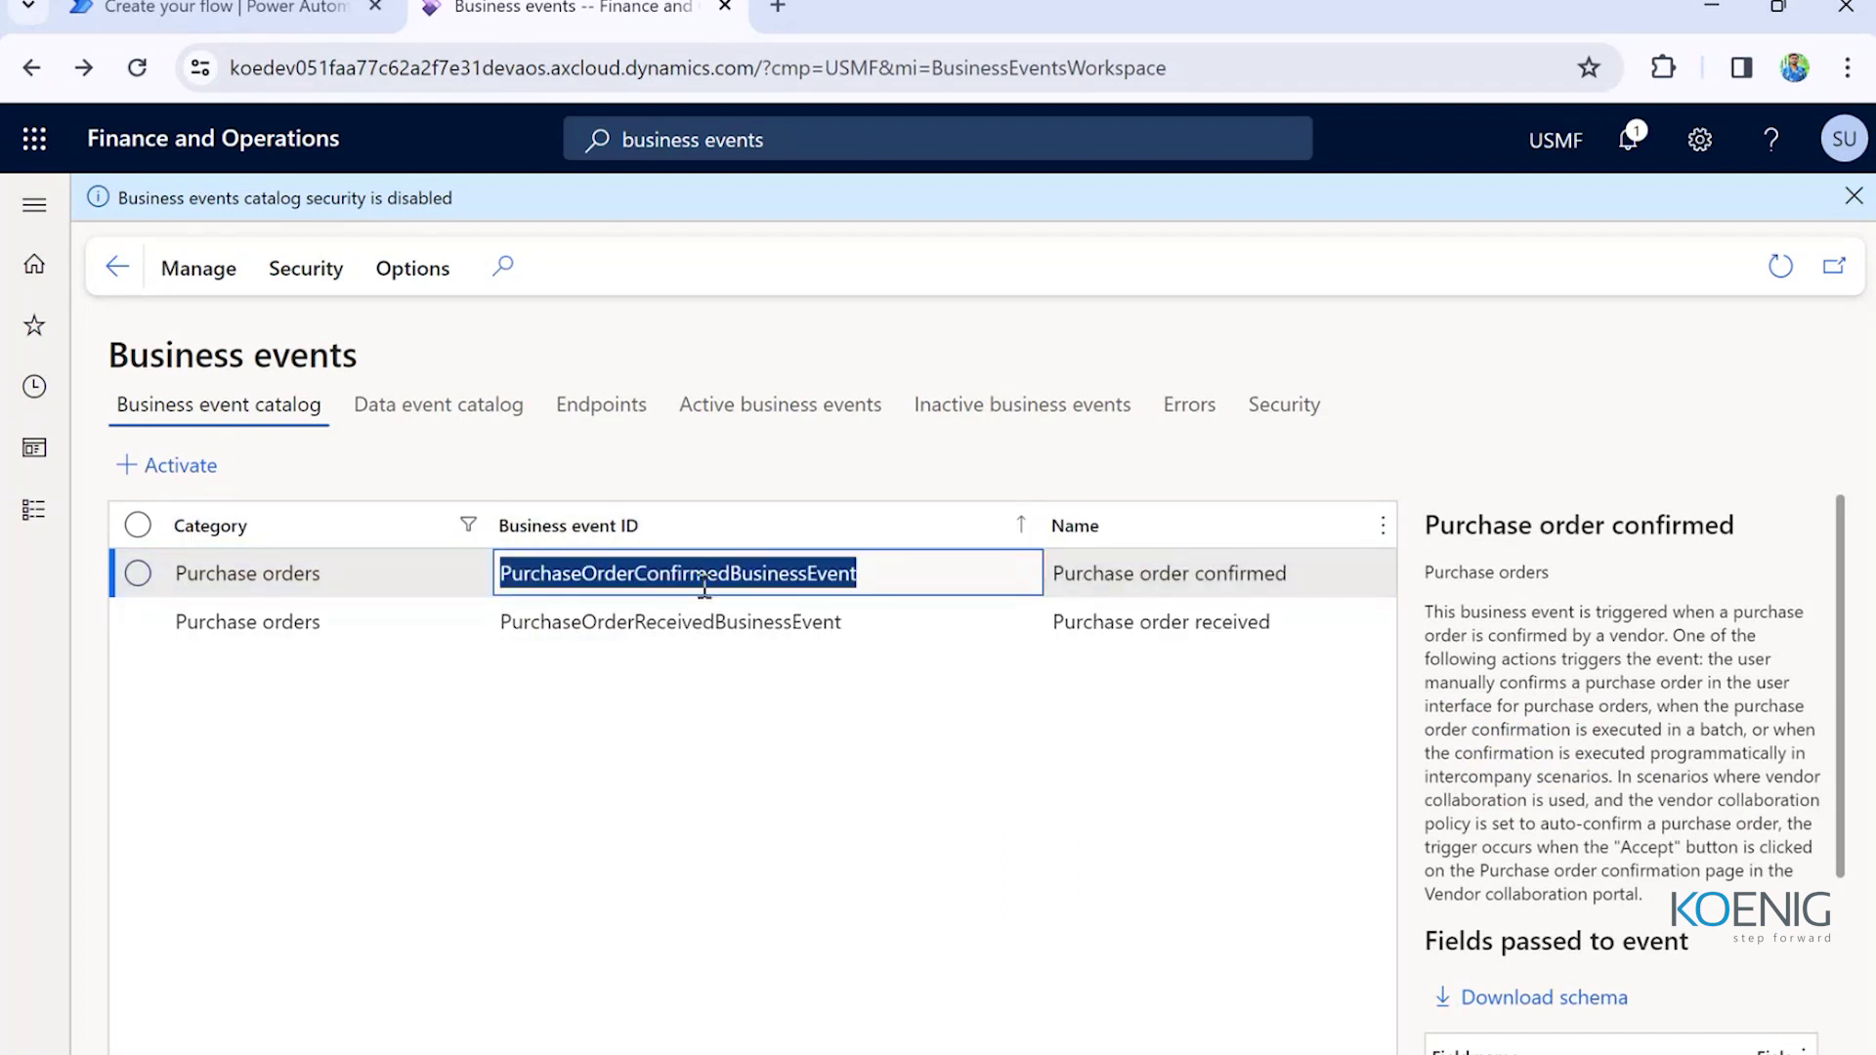
{"action": "left_click", "coordinate": [631, 713]}
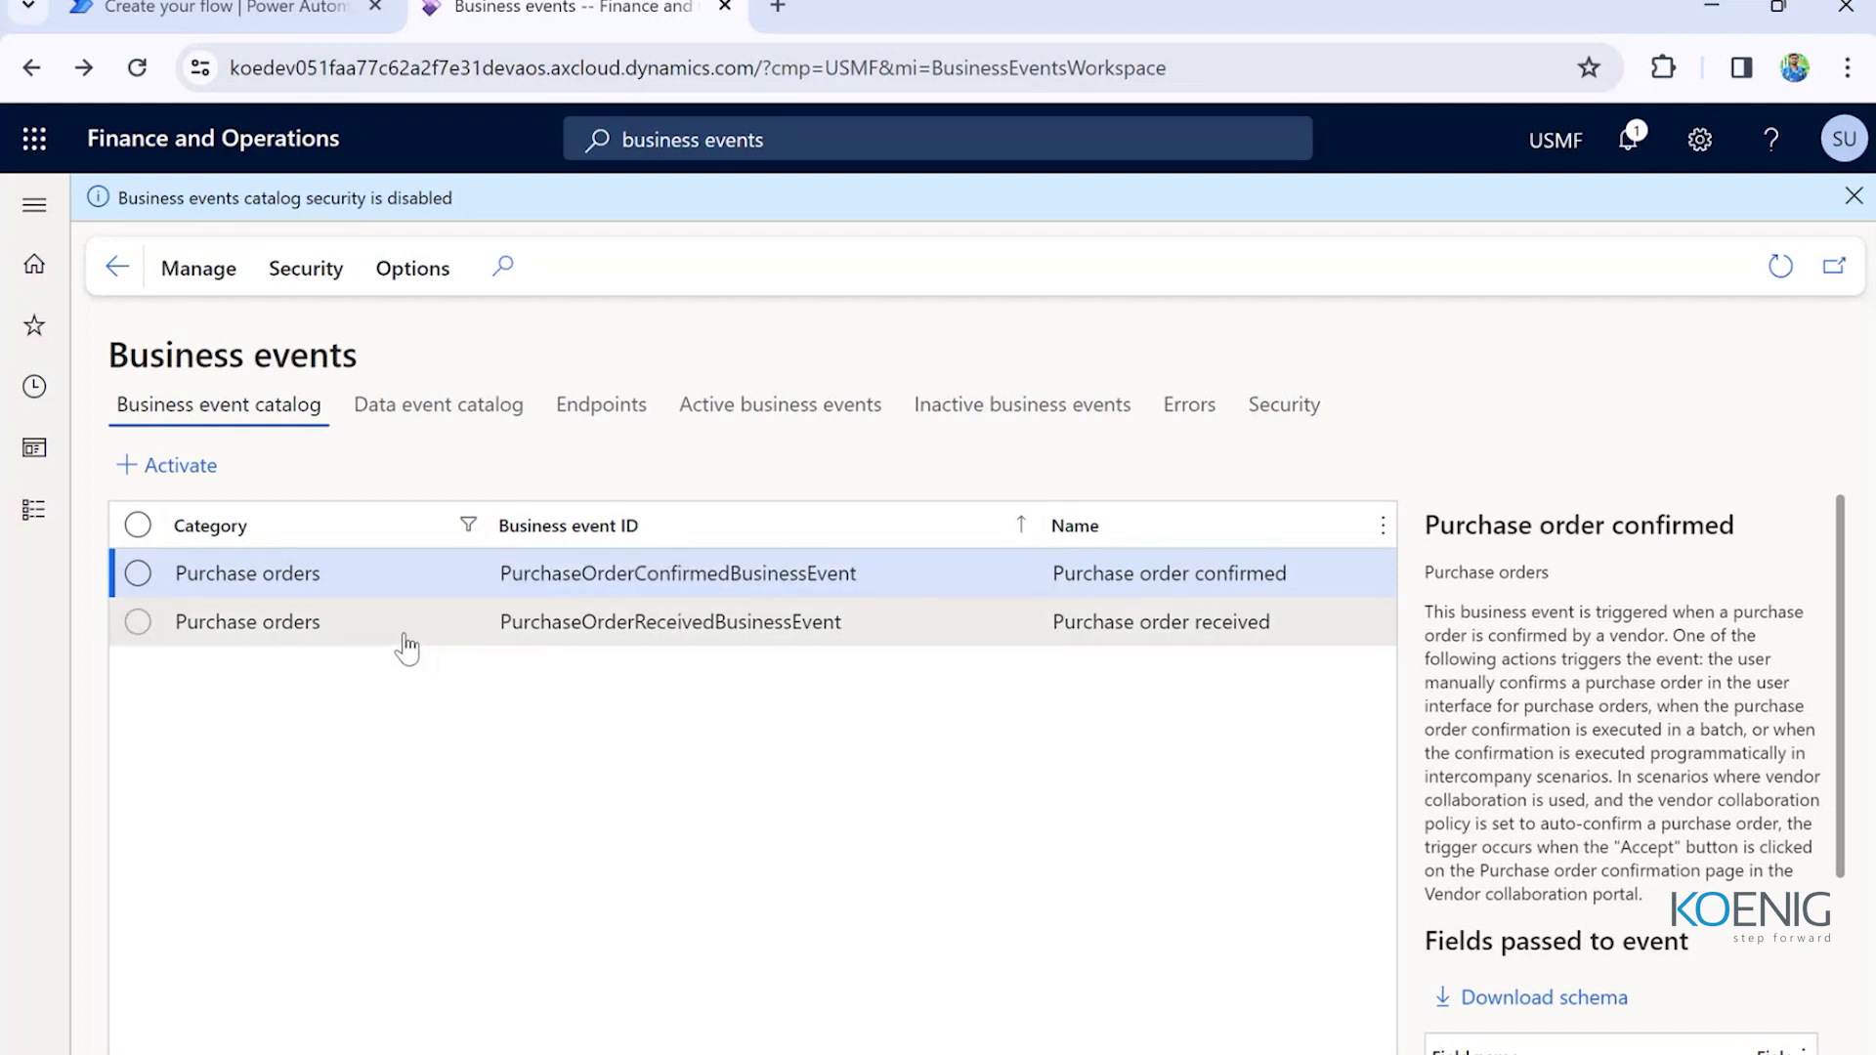
- Examine the IDs and passed fields of the purchase order confirmed and received events, and the Microsoft Power Automate endpoint's active business events
{"action": "scroll", "coordinate": [1648, 665], "scroll_direction": "down", "scroll_amount": 3}
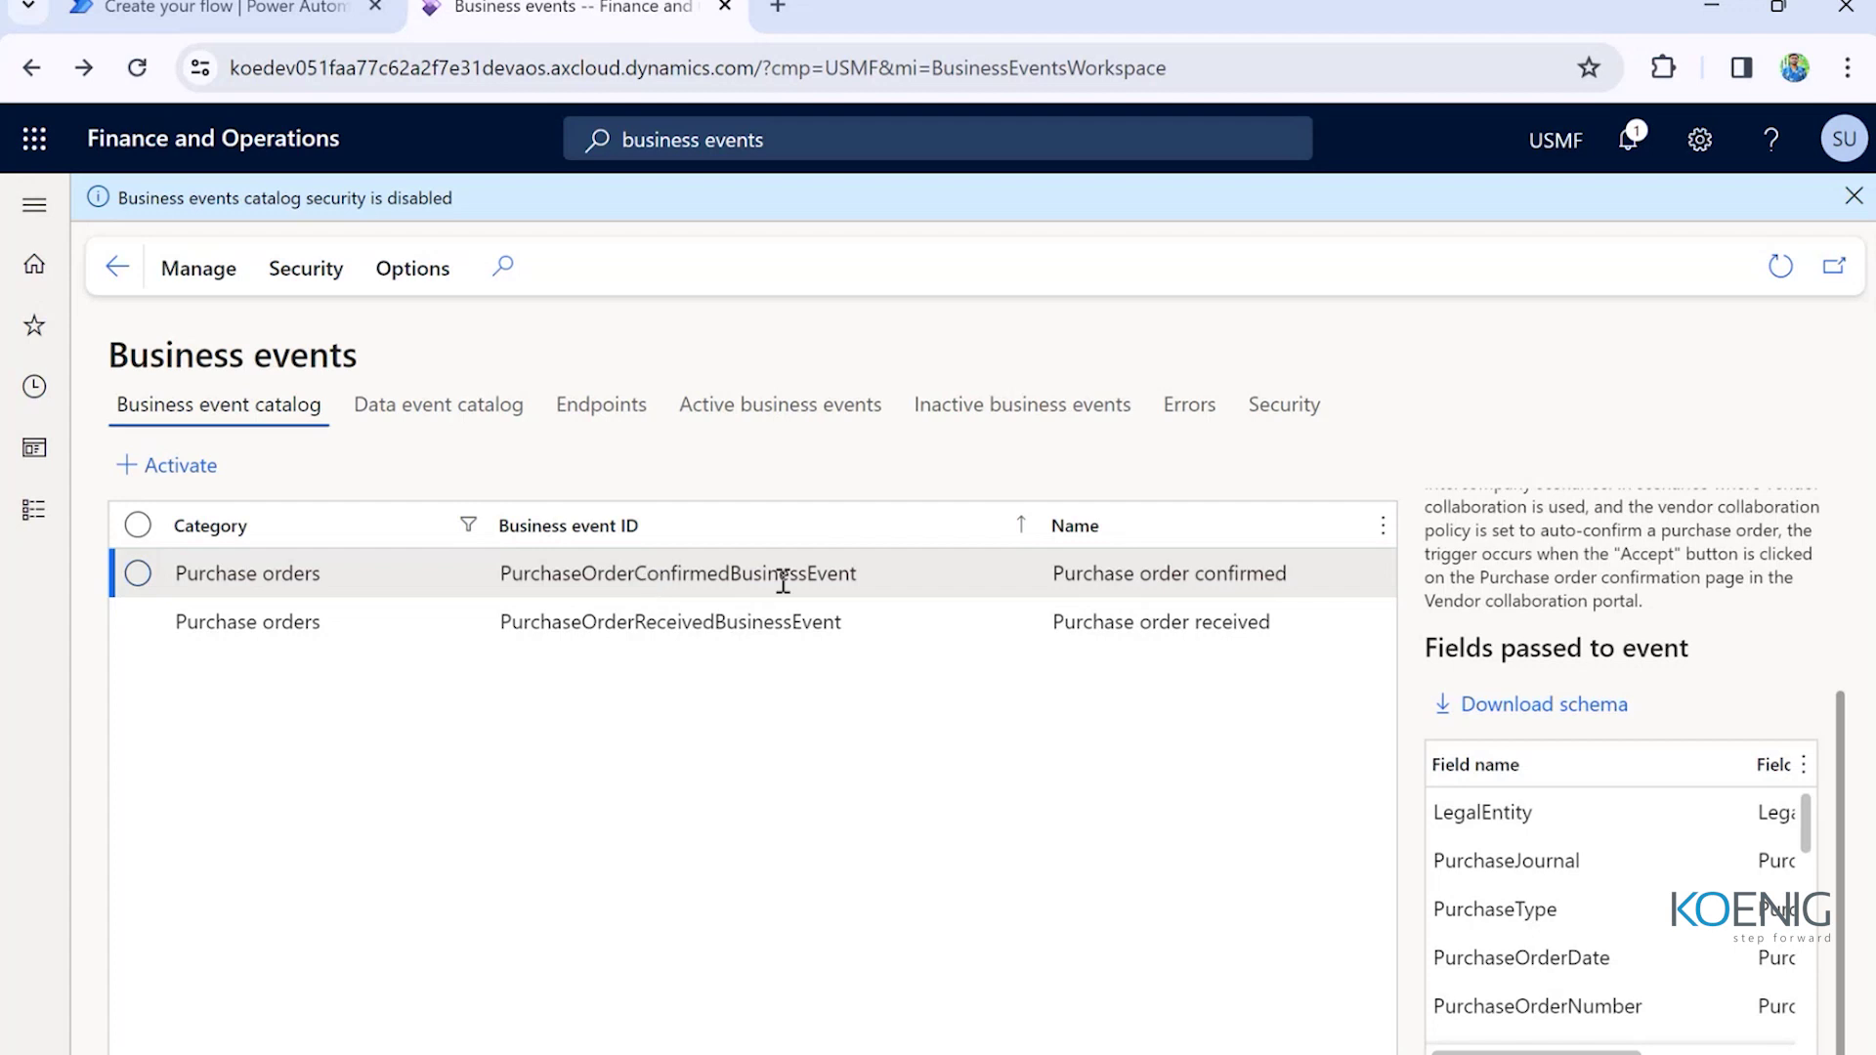
{"action": "left_click_drag", "start_coordinate": [871, 574], "coordinate": [469, 583]}
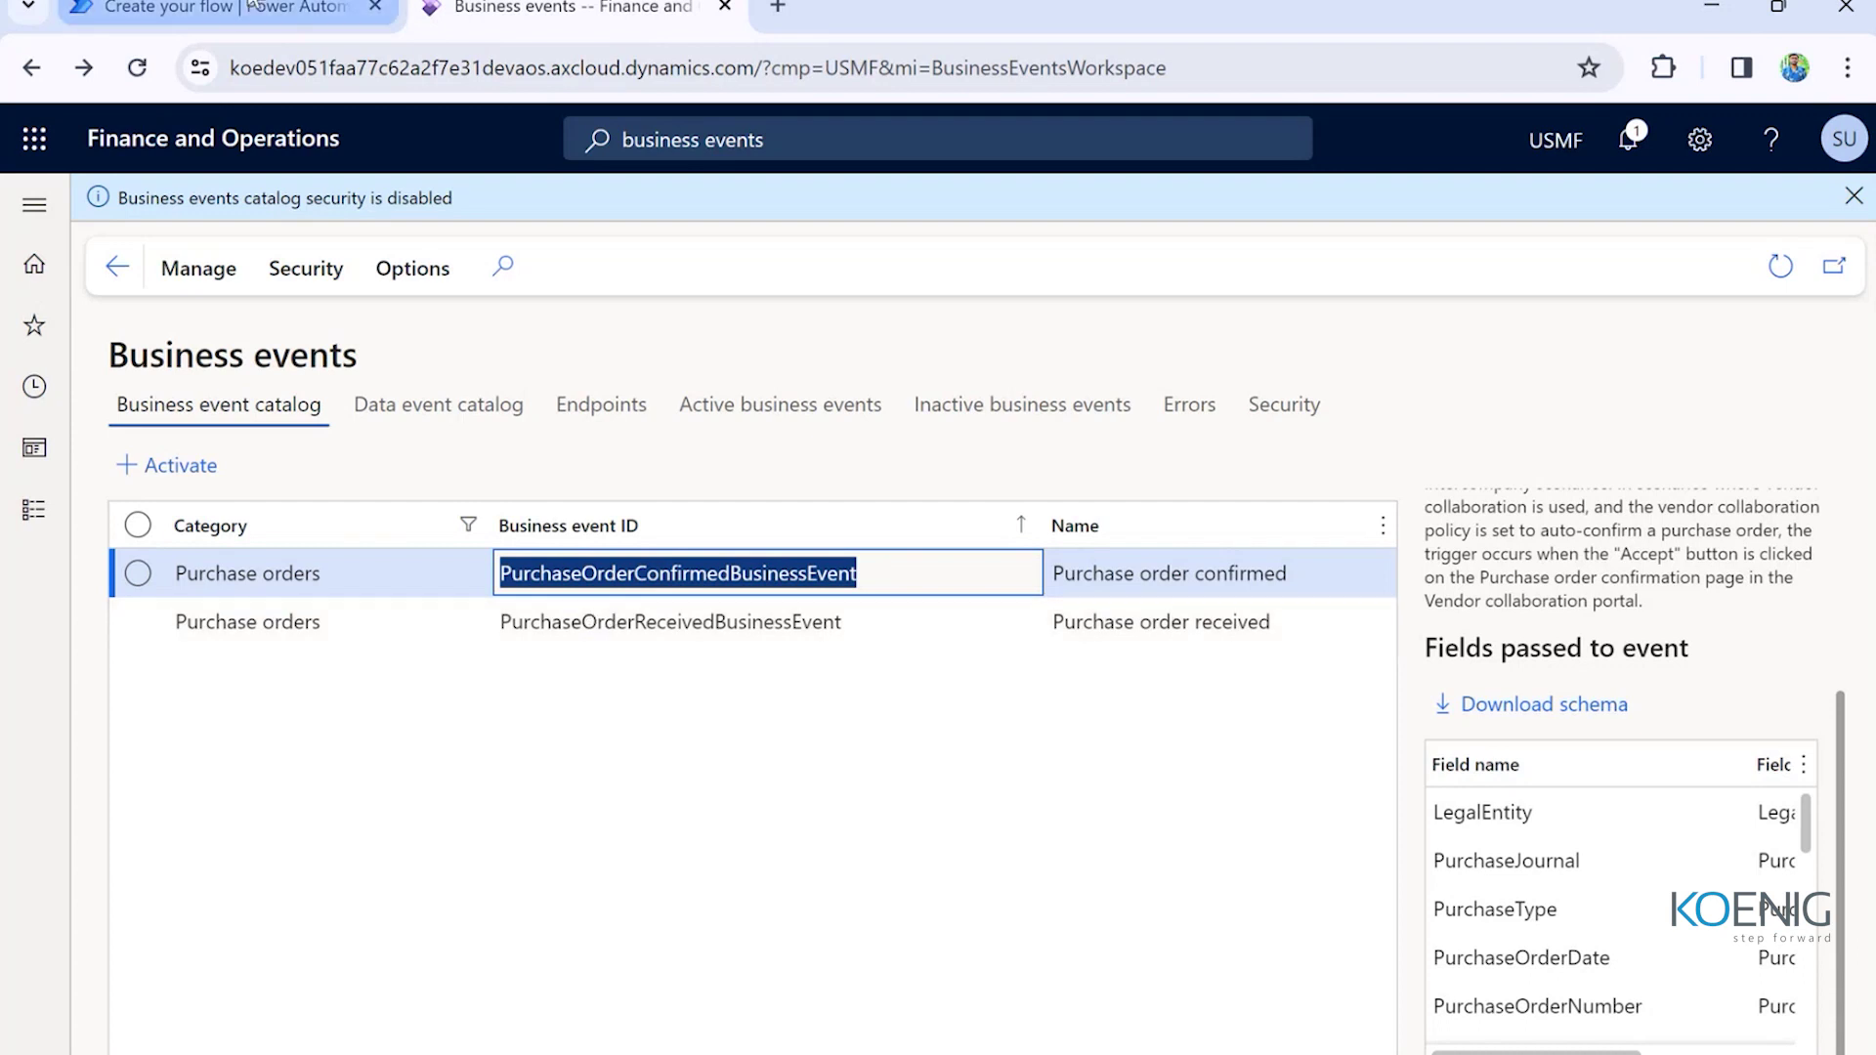
{"action": "left_click", "coordinate": [603, 633]}
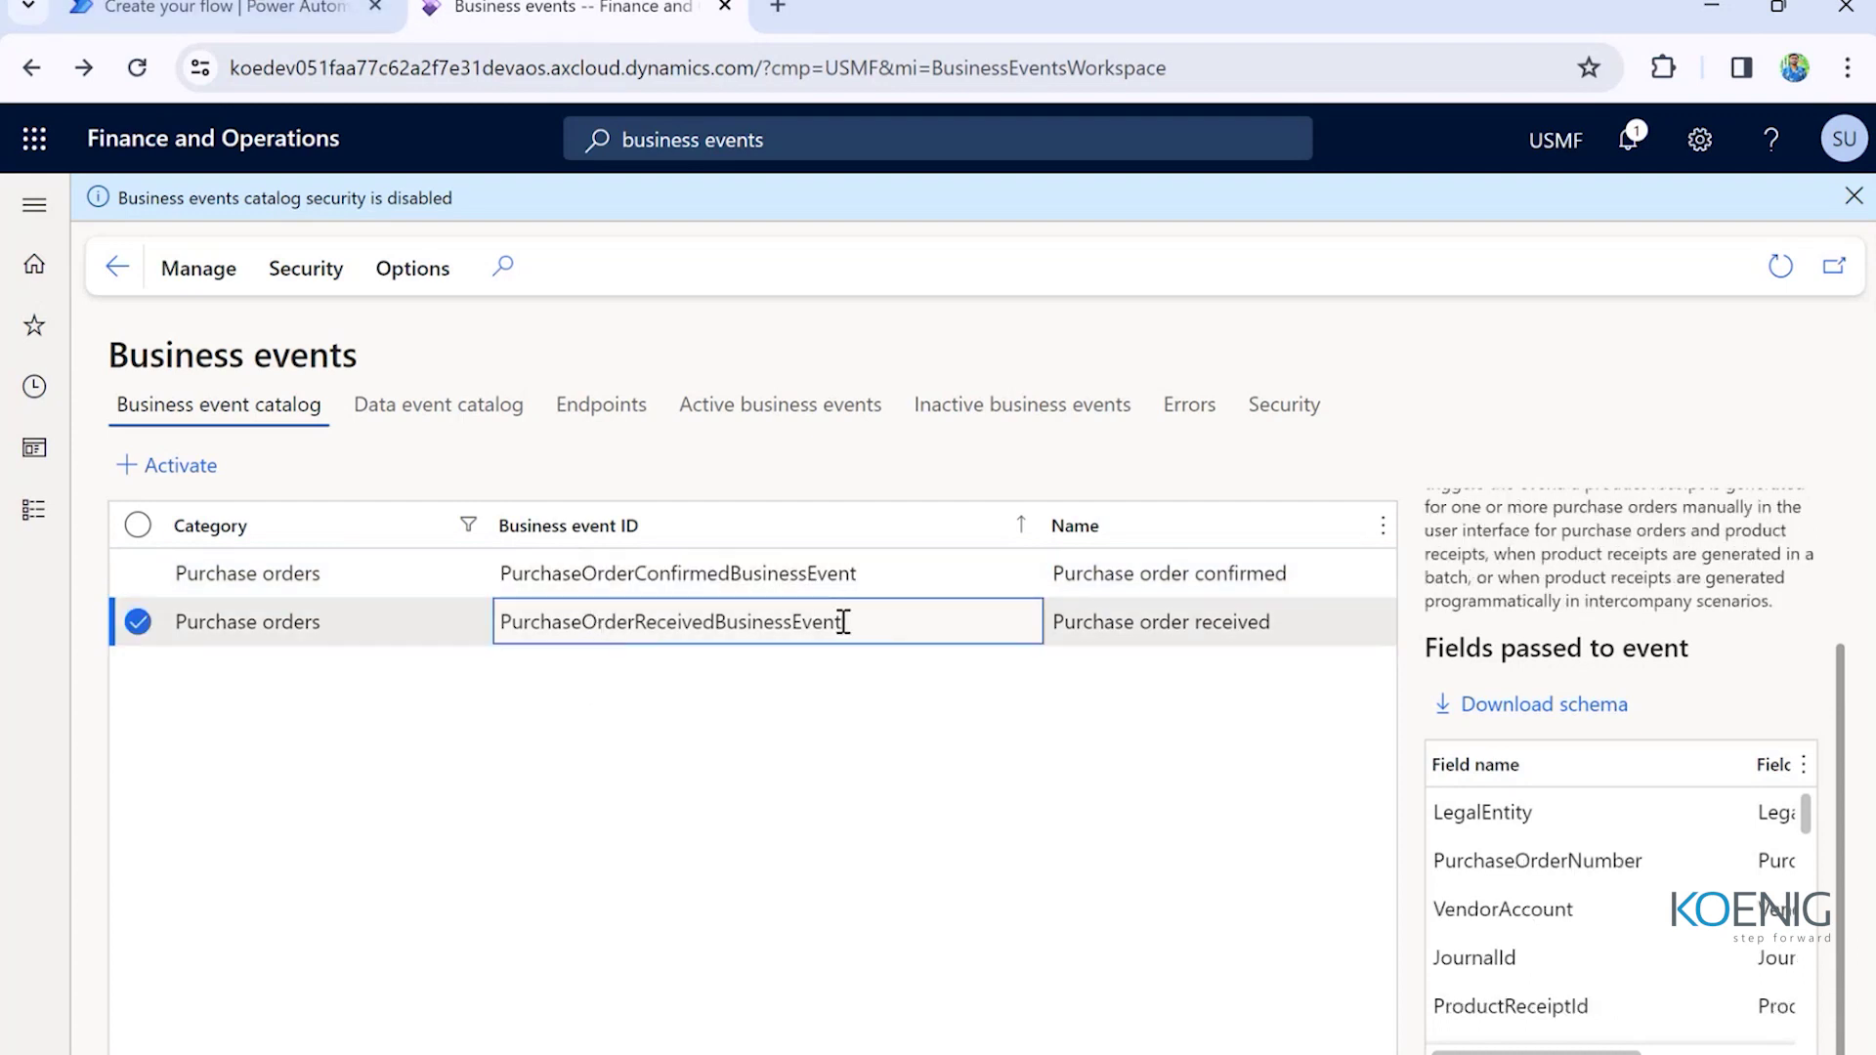
{"action": "left_click_drag", "start_coordinate": [844, 623], "coordinate": [488, 636]}
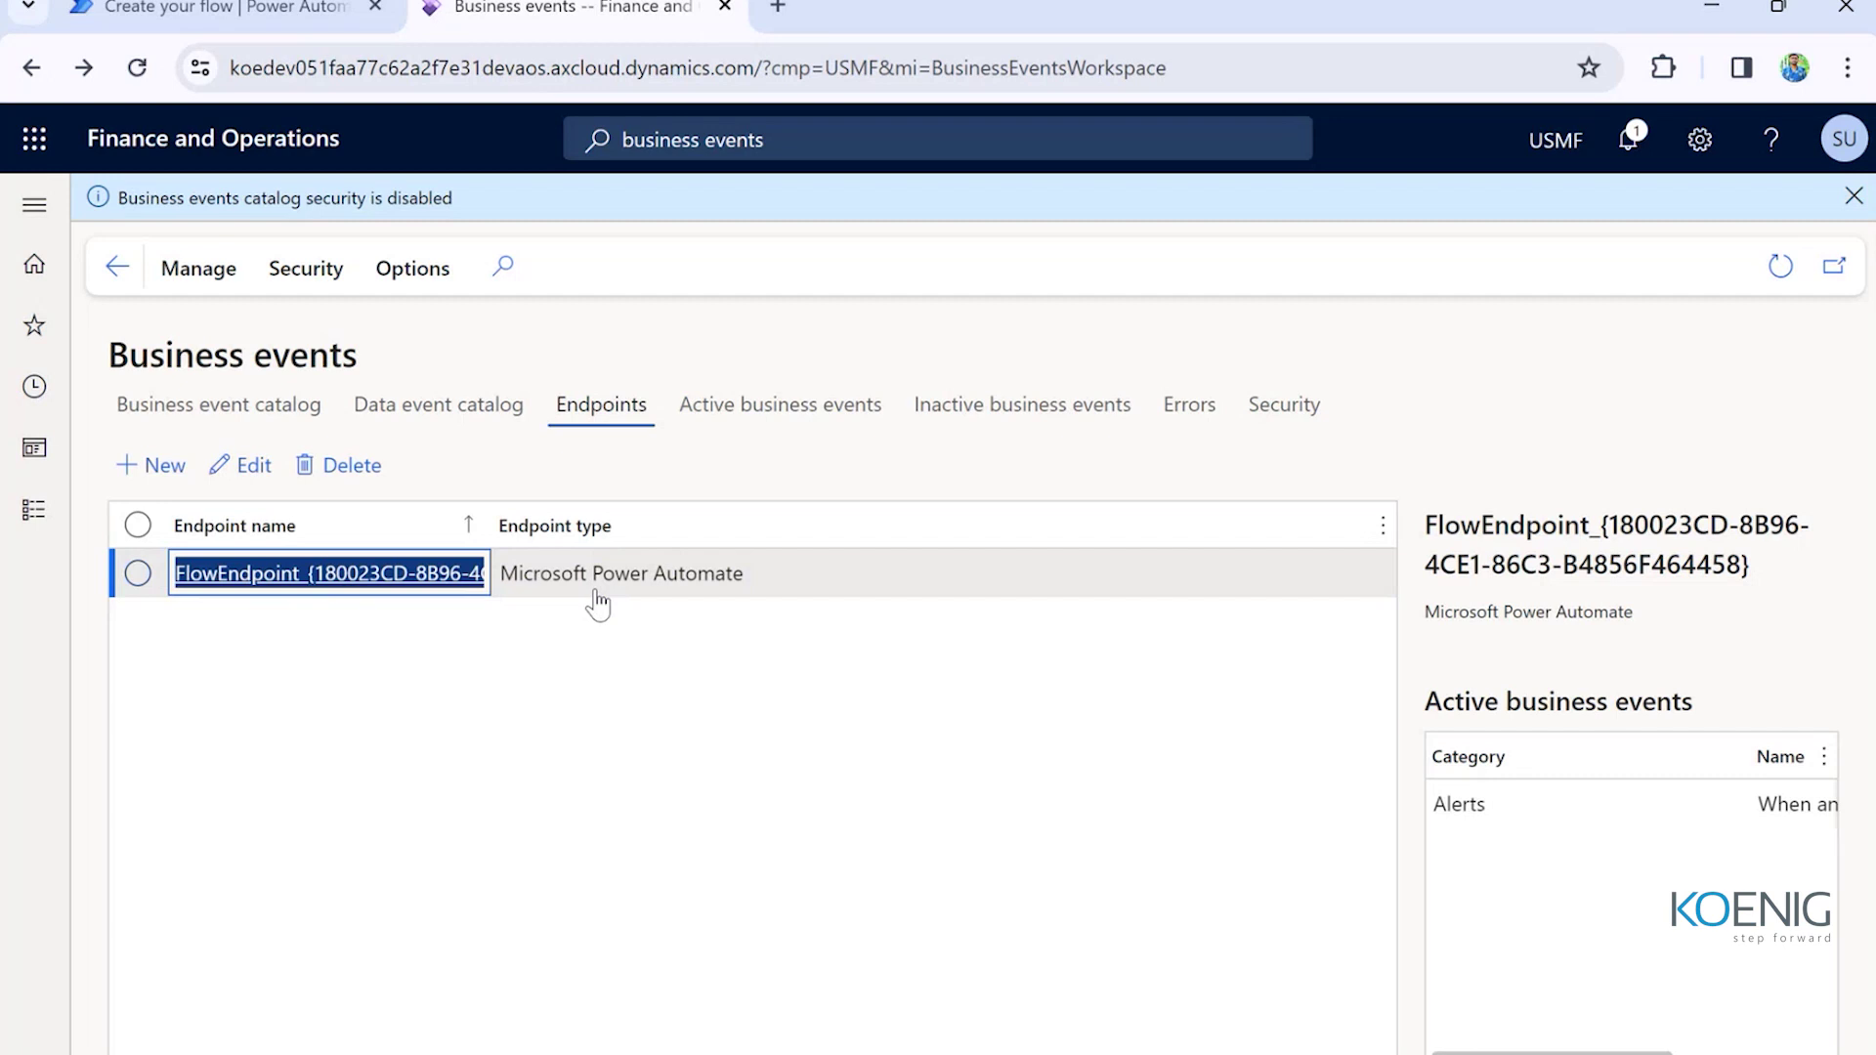
{"action": "mouse_move", "coordinate": [1526, 1053]}
{"action": "left_mouse_down"}
{"action": "mouse_move", "coordinate": [1690, 1053]}
{"action": "mouse_move", "coordinate": [1529, 1054]}
{"action": "left_mouse_up"}
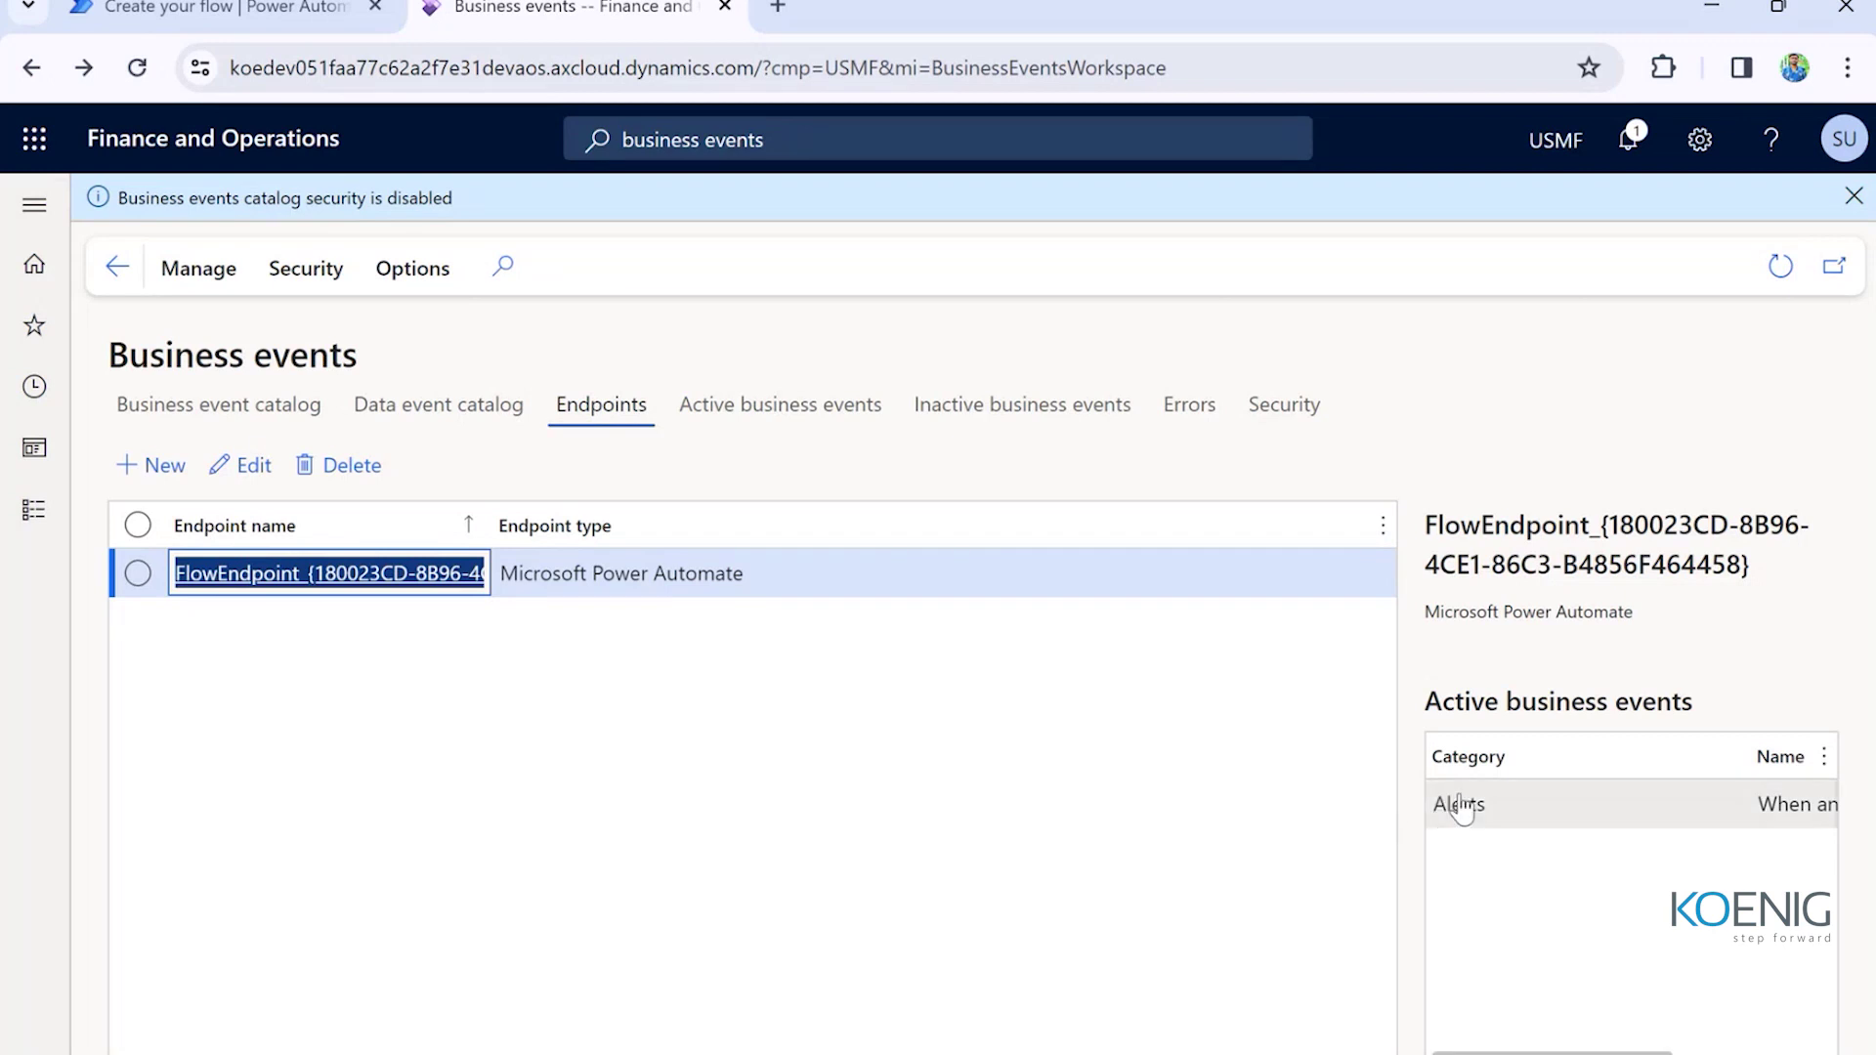
- Switch to Power Automate and browse the templates and connectors offered for creating a flow
{"action": "left_click", "coordinate": [254, 12]}
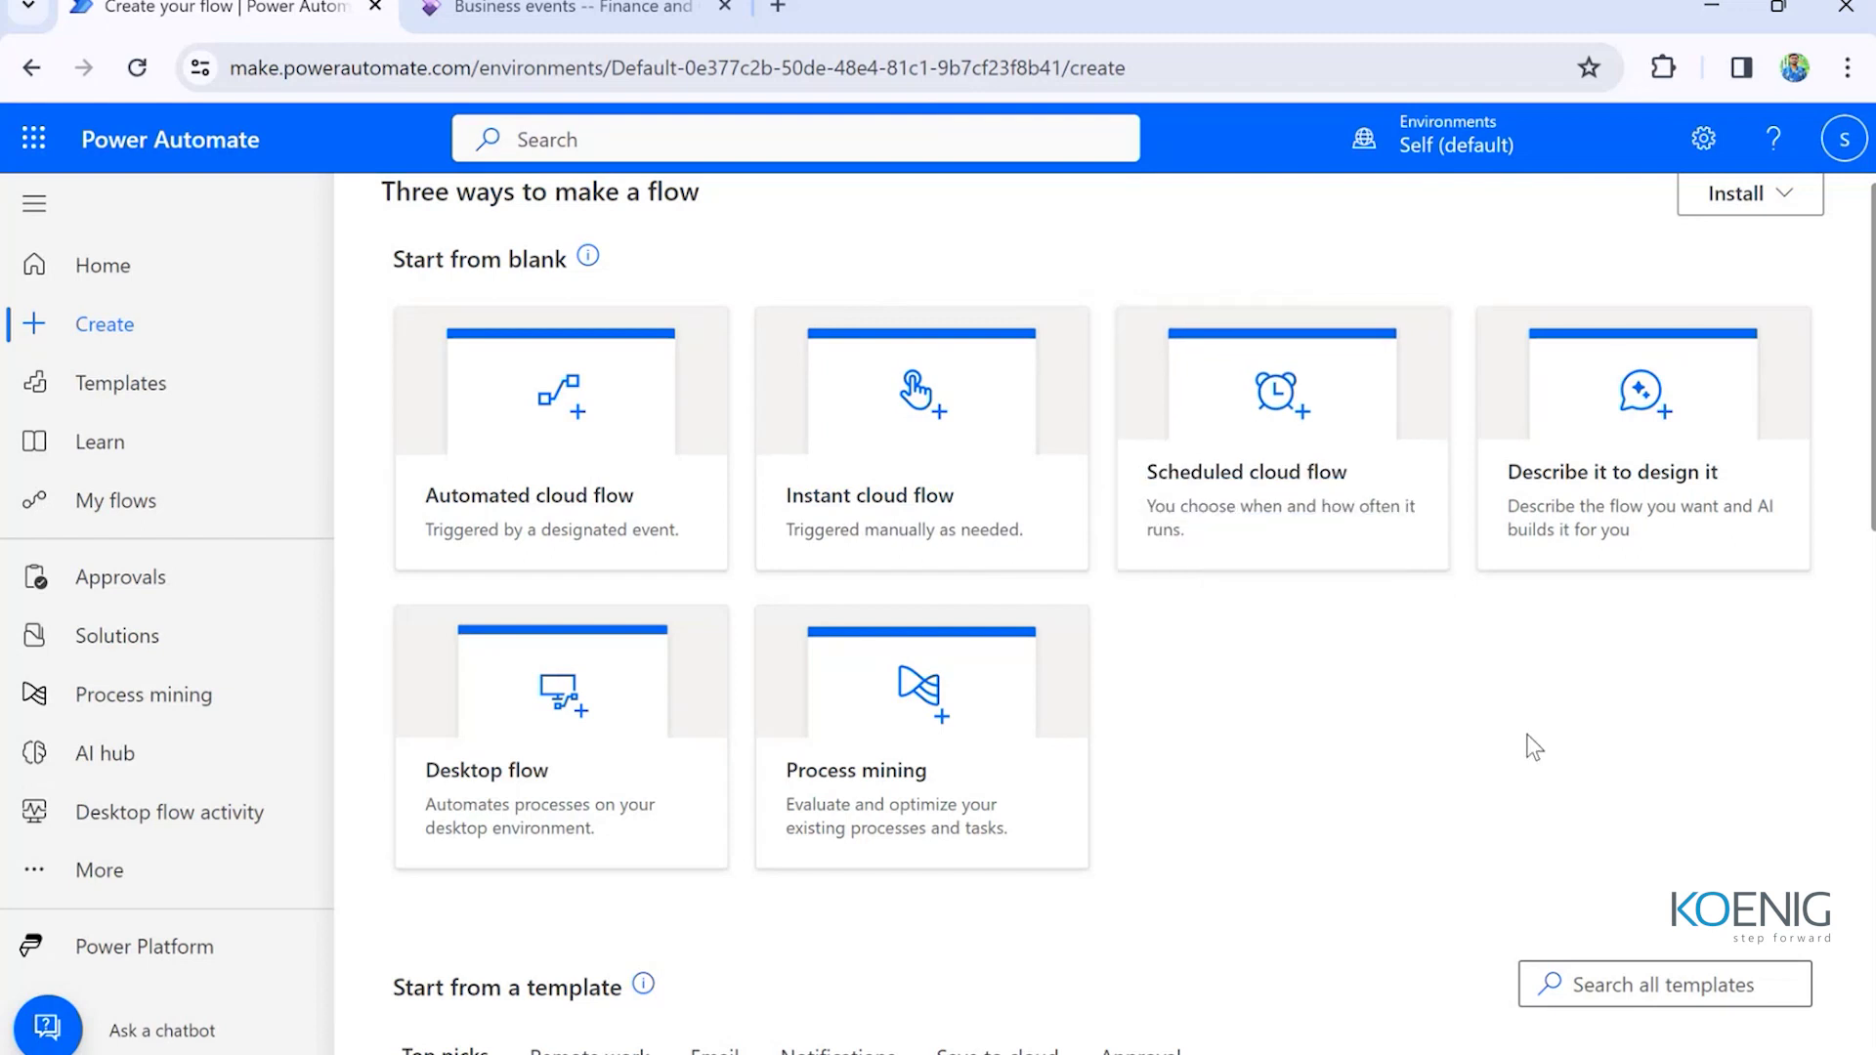
{"action": "scroll", "coordinate": [1482, 747], "scroll_direction": "down", "scroll_amount": 3}
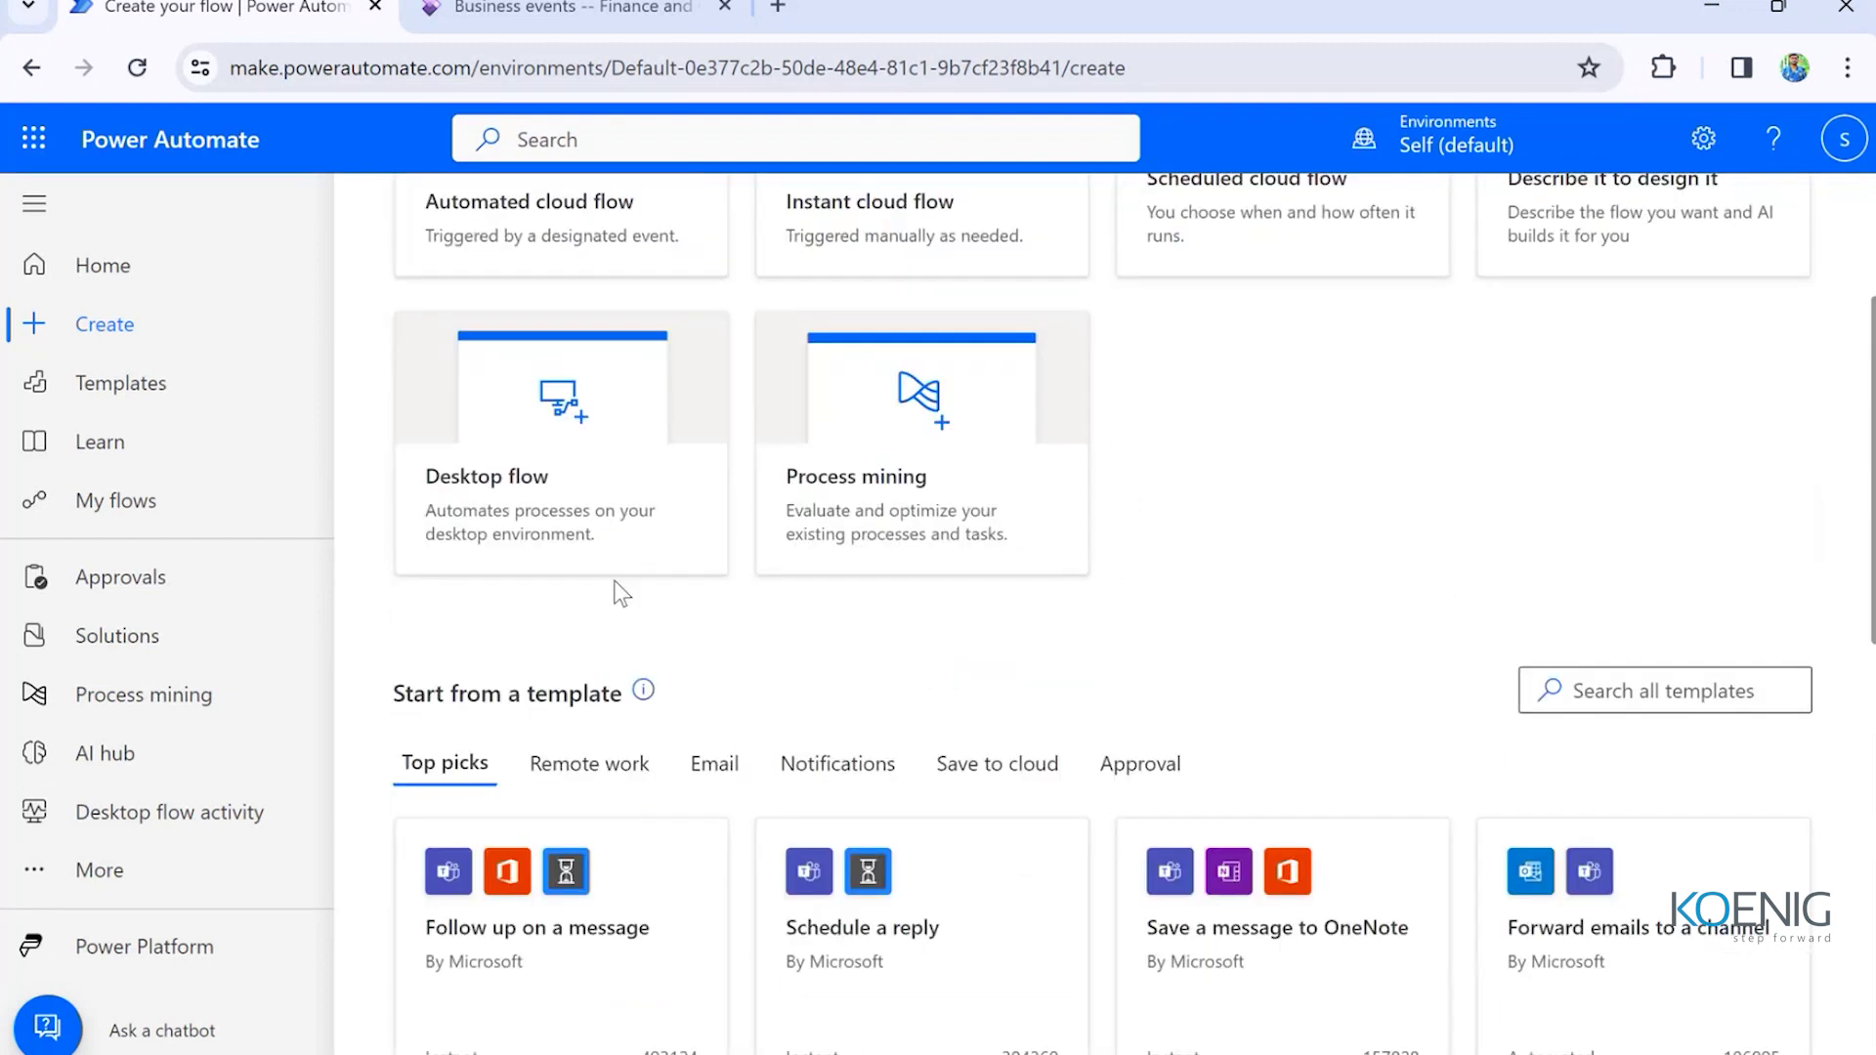
{"action": "scroll", "coordinate": [525, 608], "scroll_direction": "down", "scroll_amount": 5}
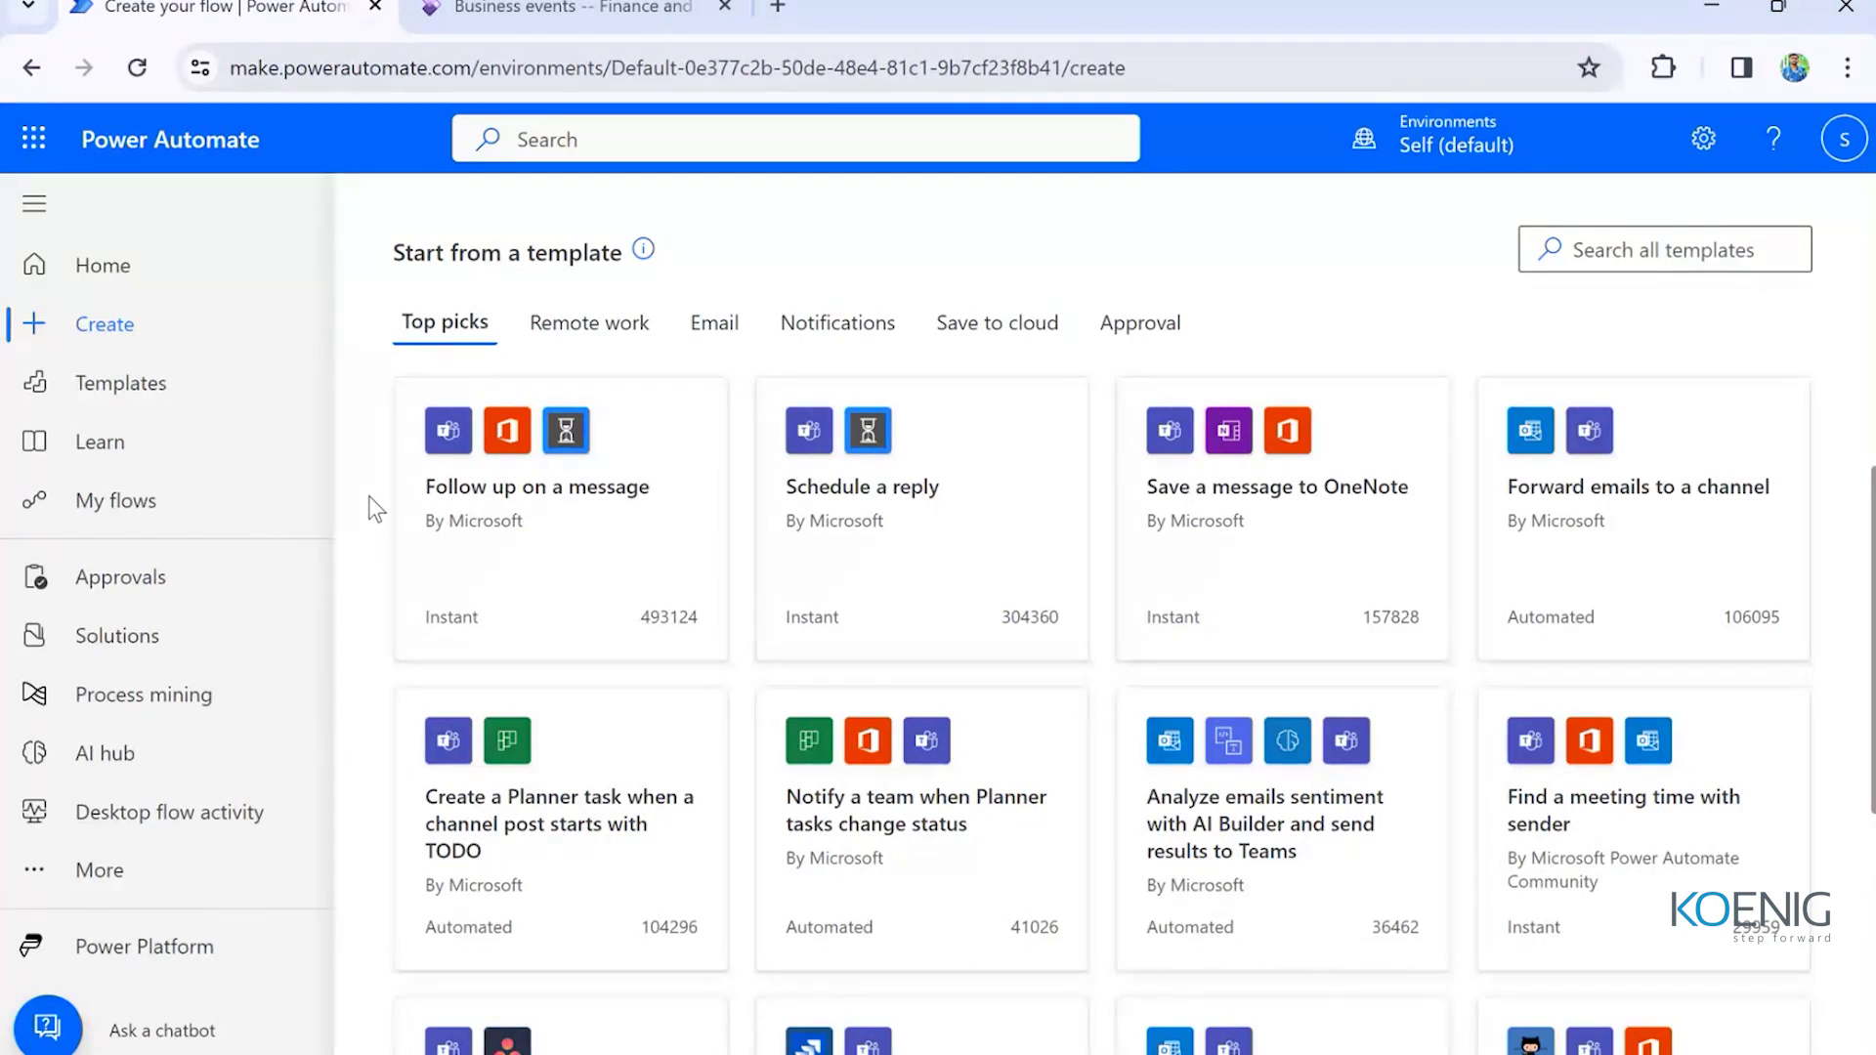
{"action": "scroll", "coordinate": [368, 496], "scroll_direction": "down", "scroll_amount": 3}
{"action": "scroll", "coordinate": [368, 494], "scroll_direction": "up", "scroll_amount": 3}
{"action": "scroll", "coordinate": [365, 504], "scroll_direction": "down", "scroll_amount": 3}
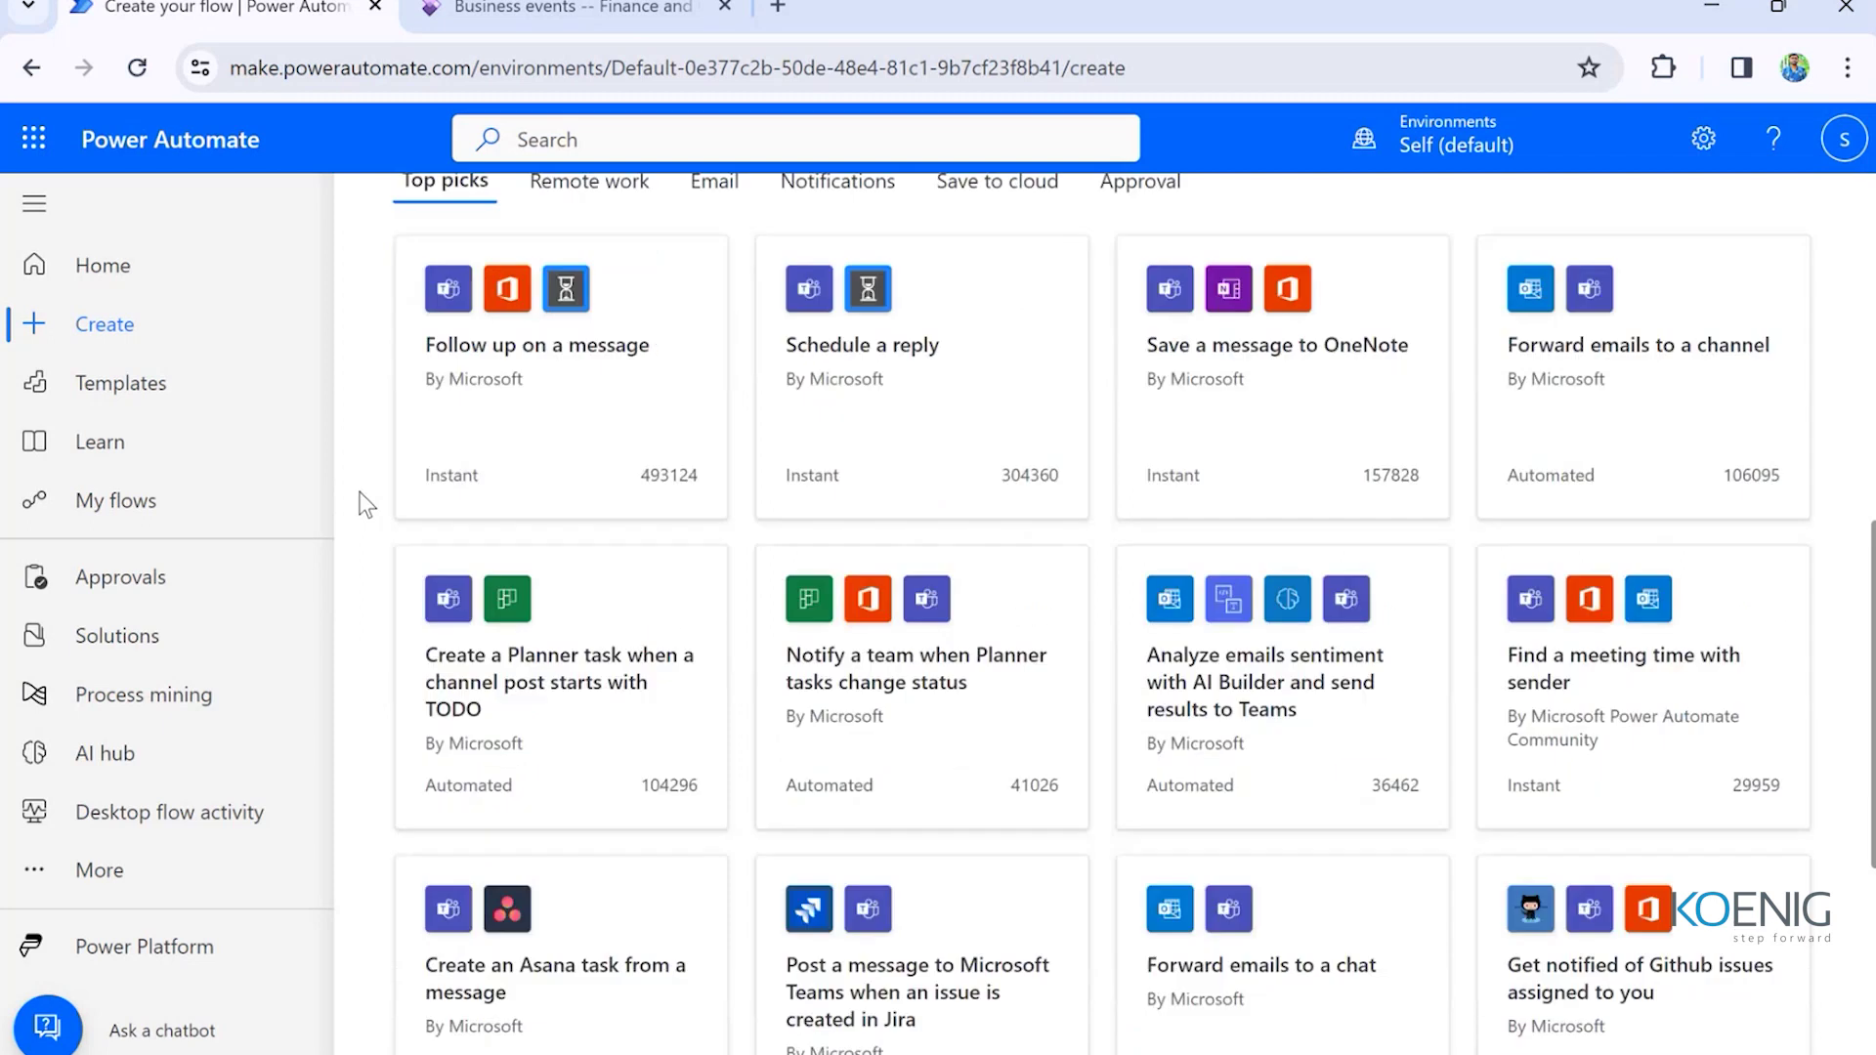
{"action": "scroll", "coordinate": [366, 504], "scroll_direction": "down", "scroll_amount": 3}
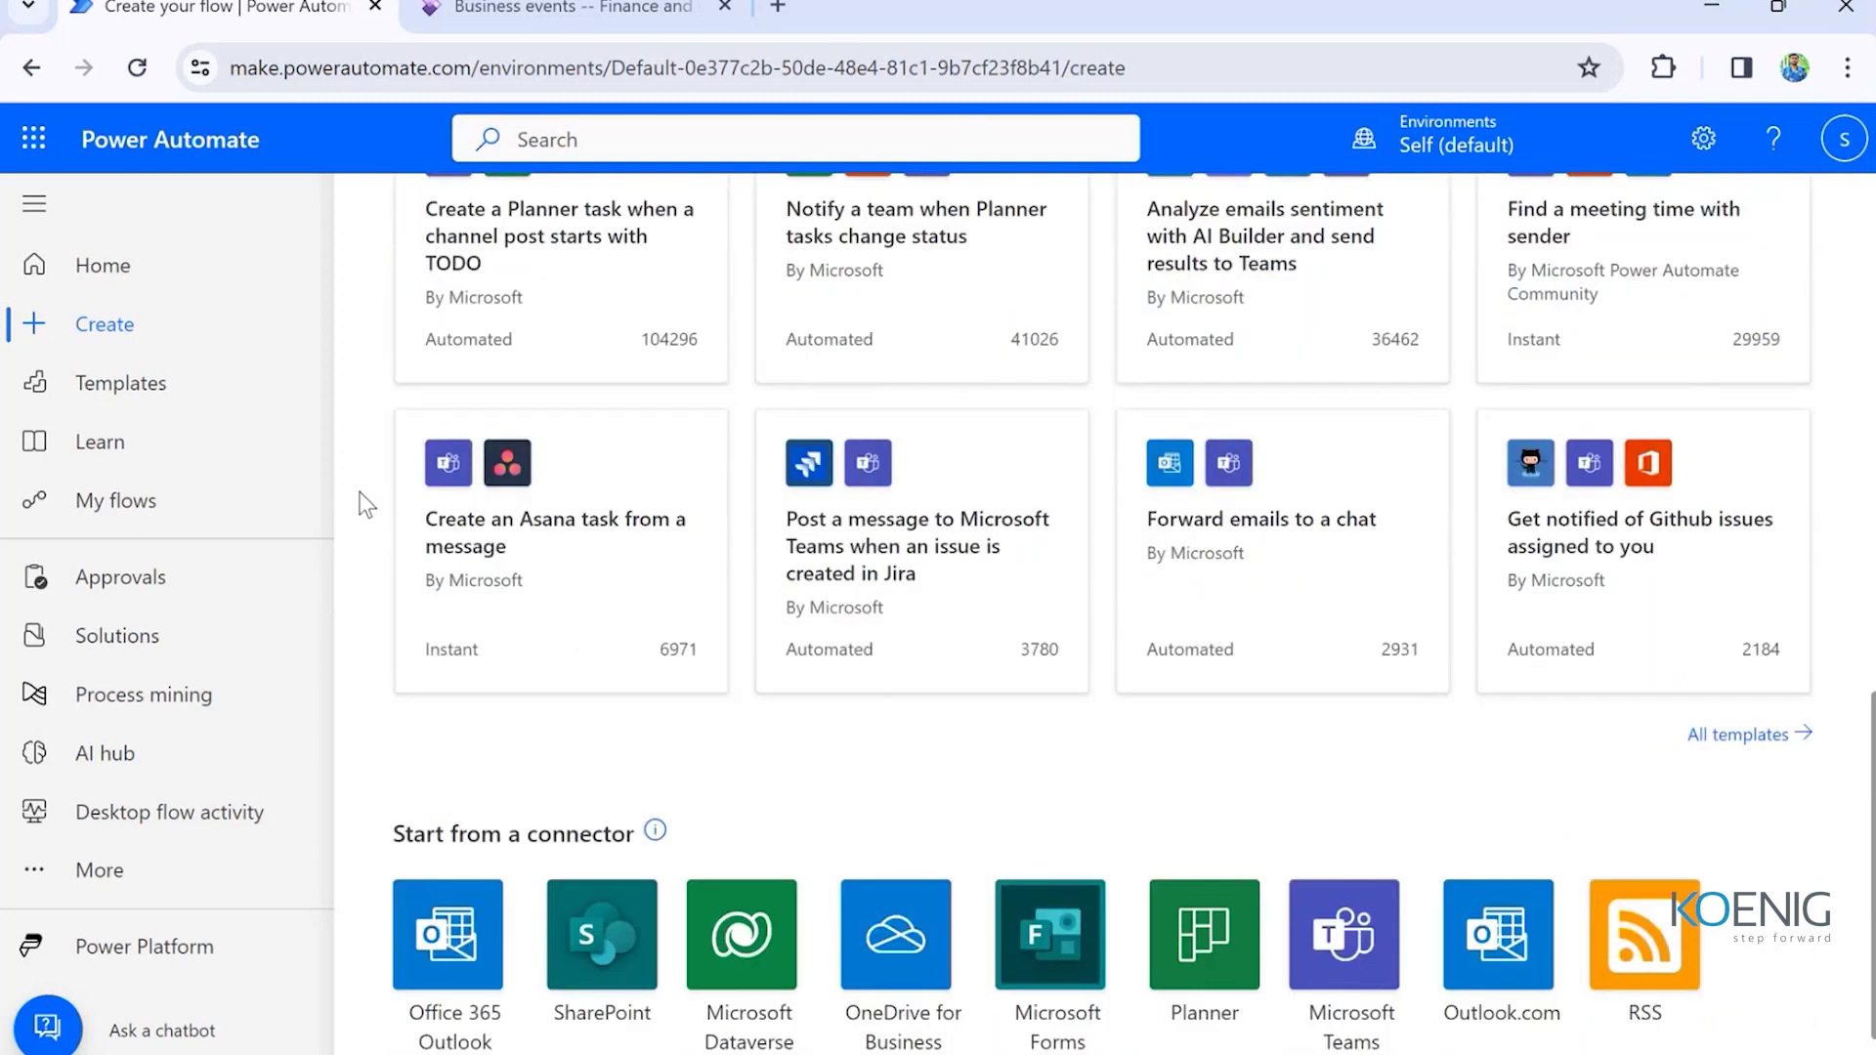
{"action": "scroll", "coordinate": [366, 504], "scroll_direction": "down", "scroll_amount": 1}
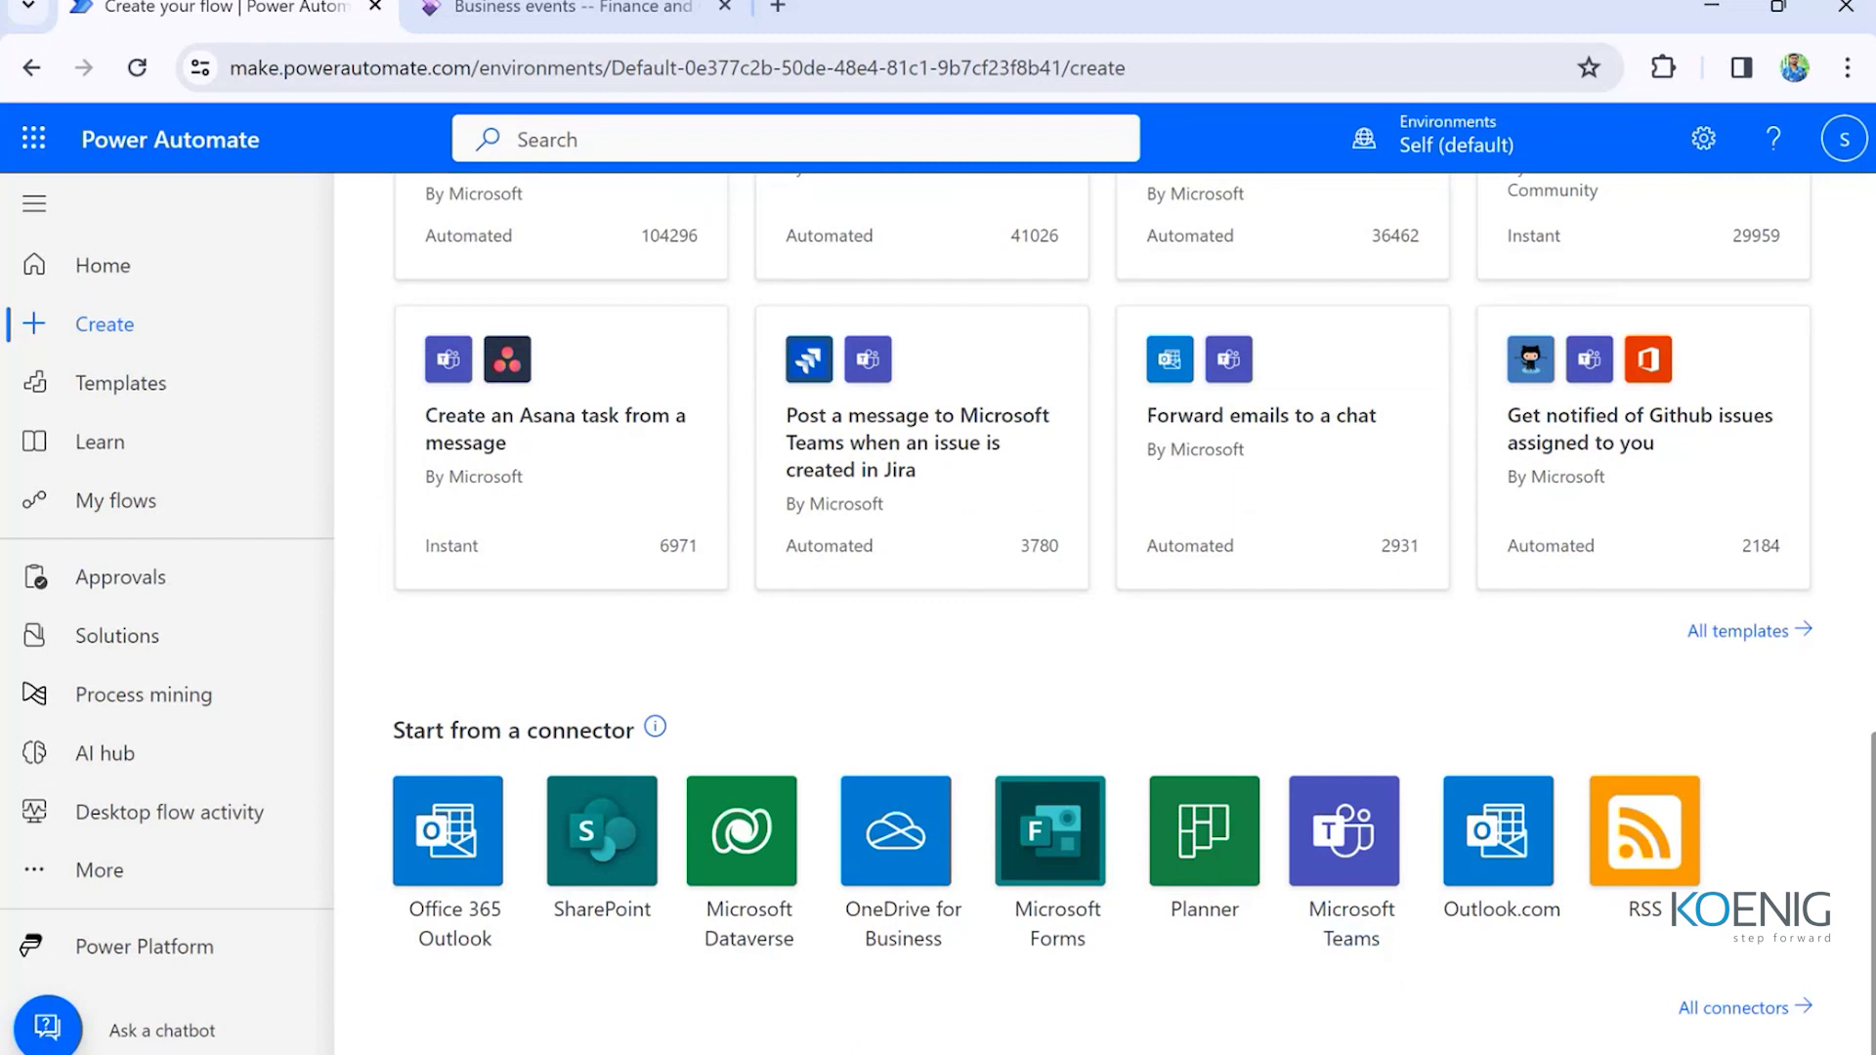
- Open the full list of supported connectors and browse through it, including Fin & Ops Apps
{"action": "left_click", "coordinate": [1769, 1007]}
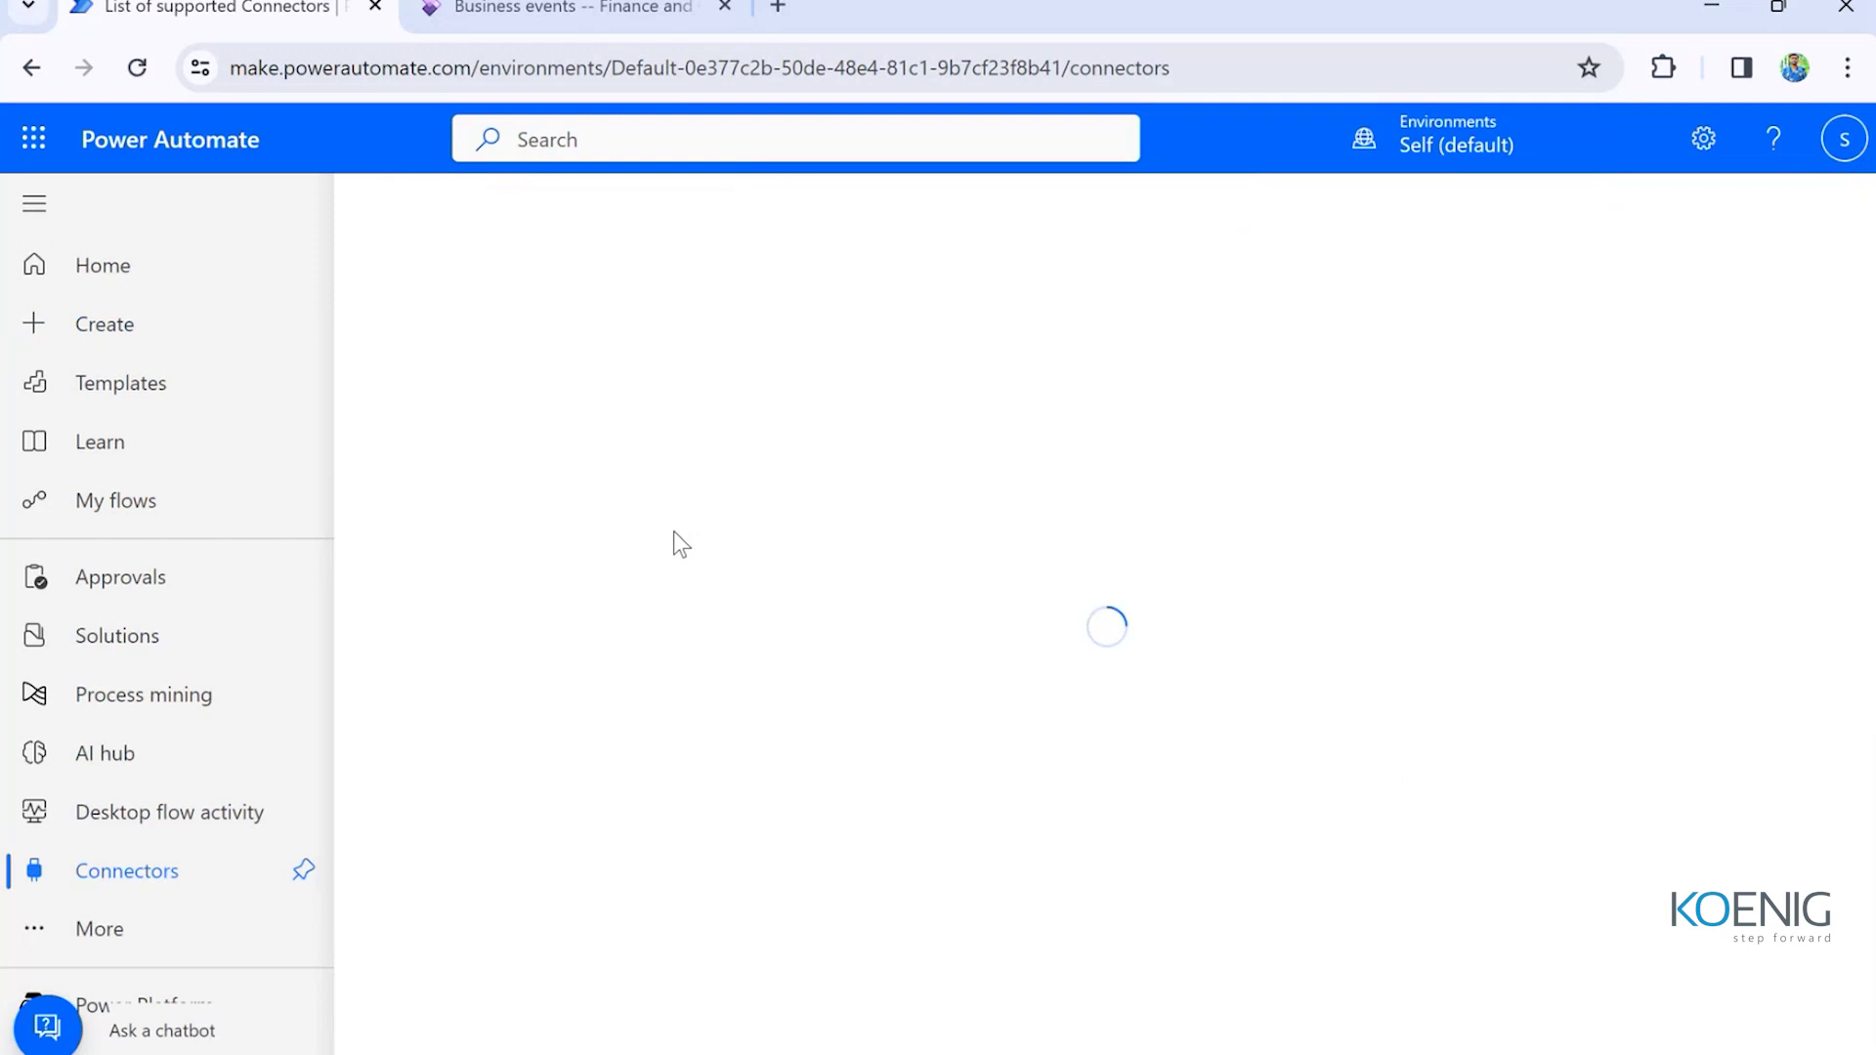
{"action": "scroll", "coordinate": [864, 733], "scroll_direction": "down", "scroll_amount": 5}
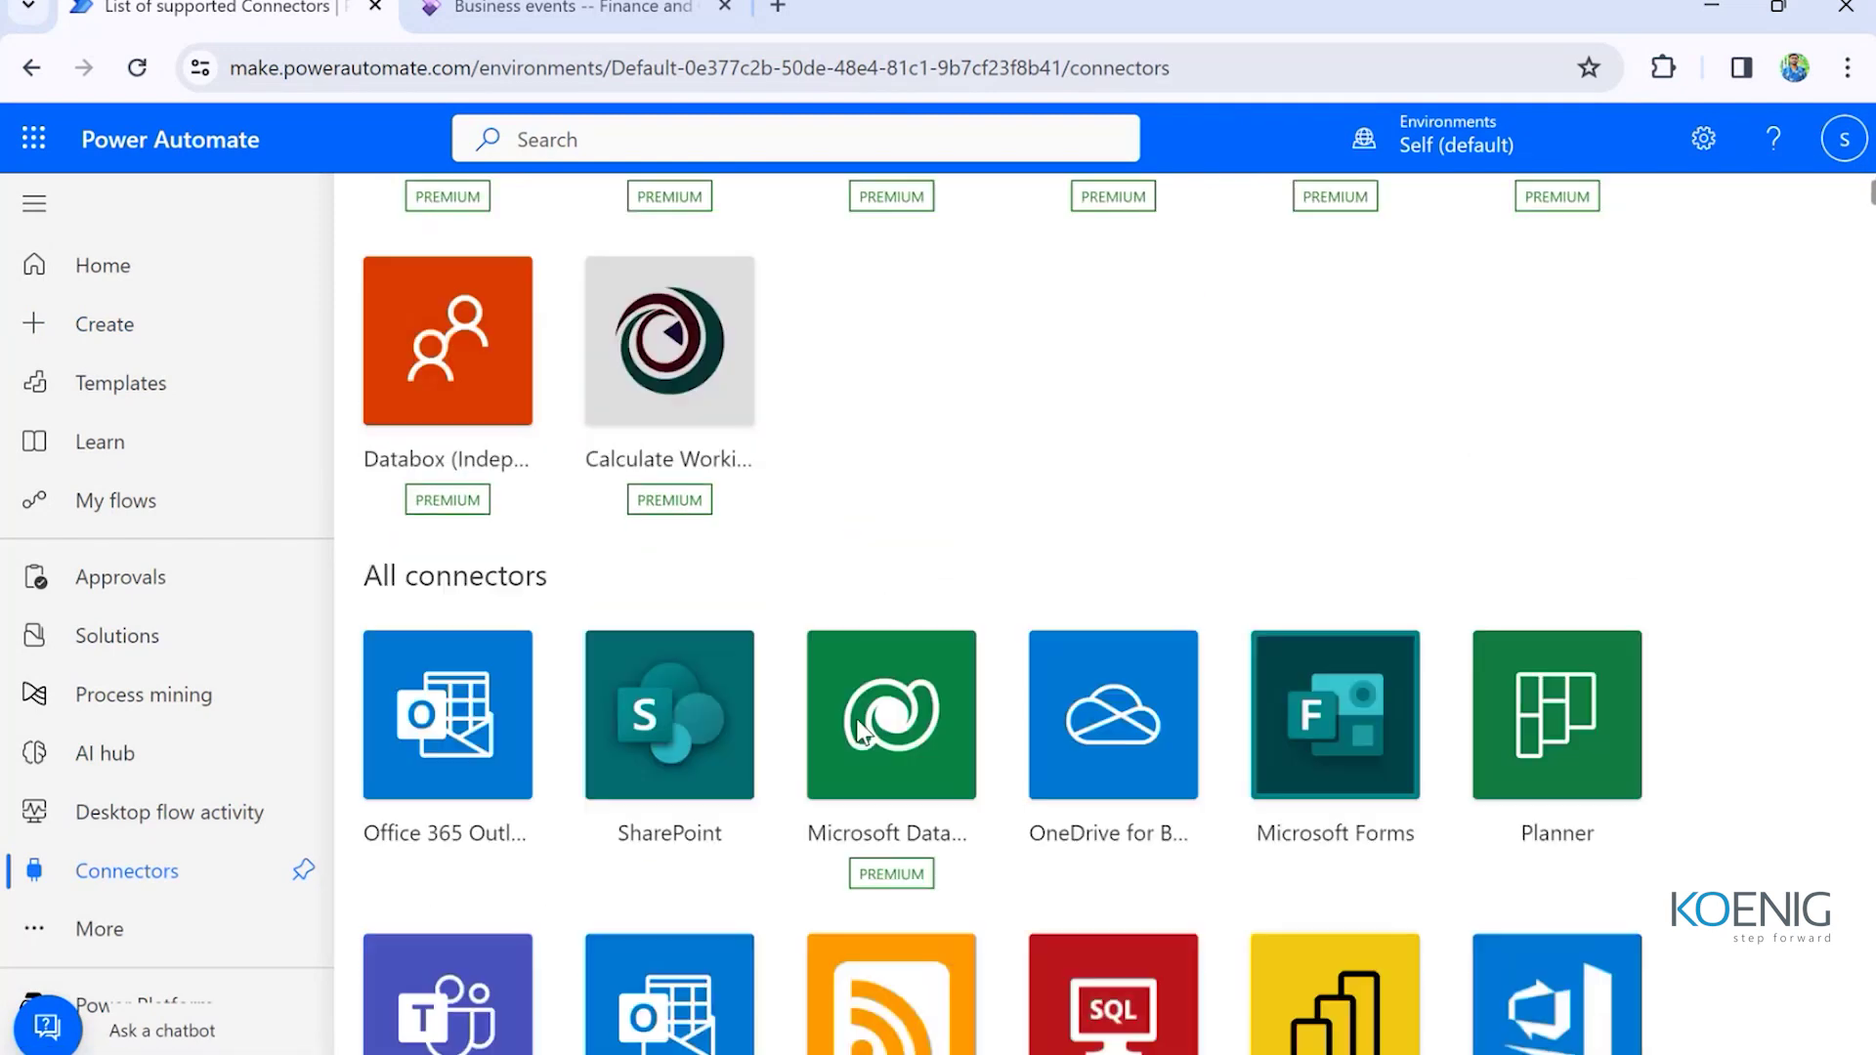
{"action": "scroll", "coordinate": [880, 740], "scroll_direction": "up", "scroll_amount": 5}
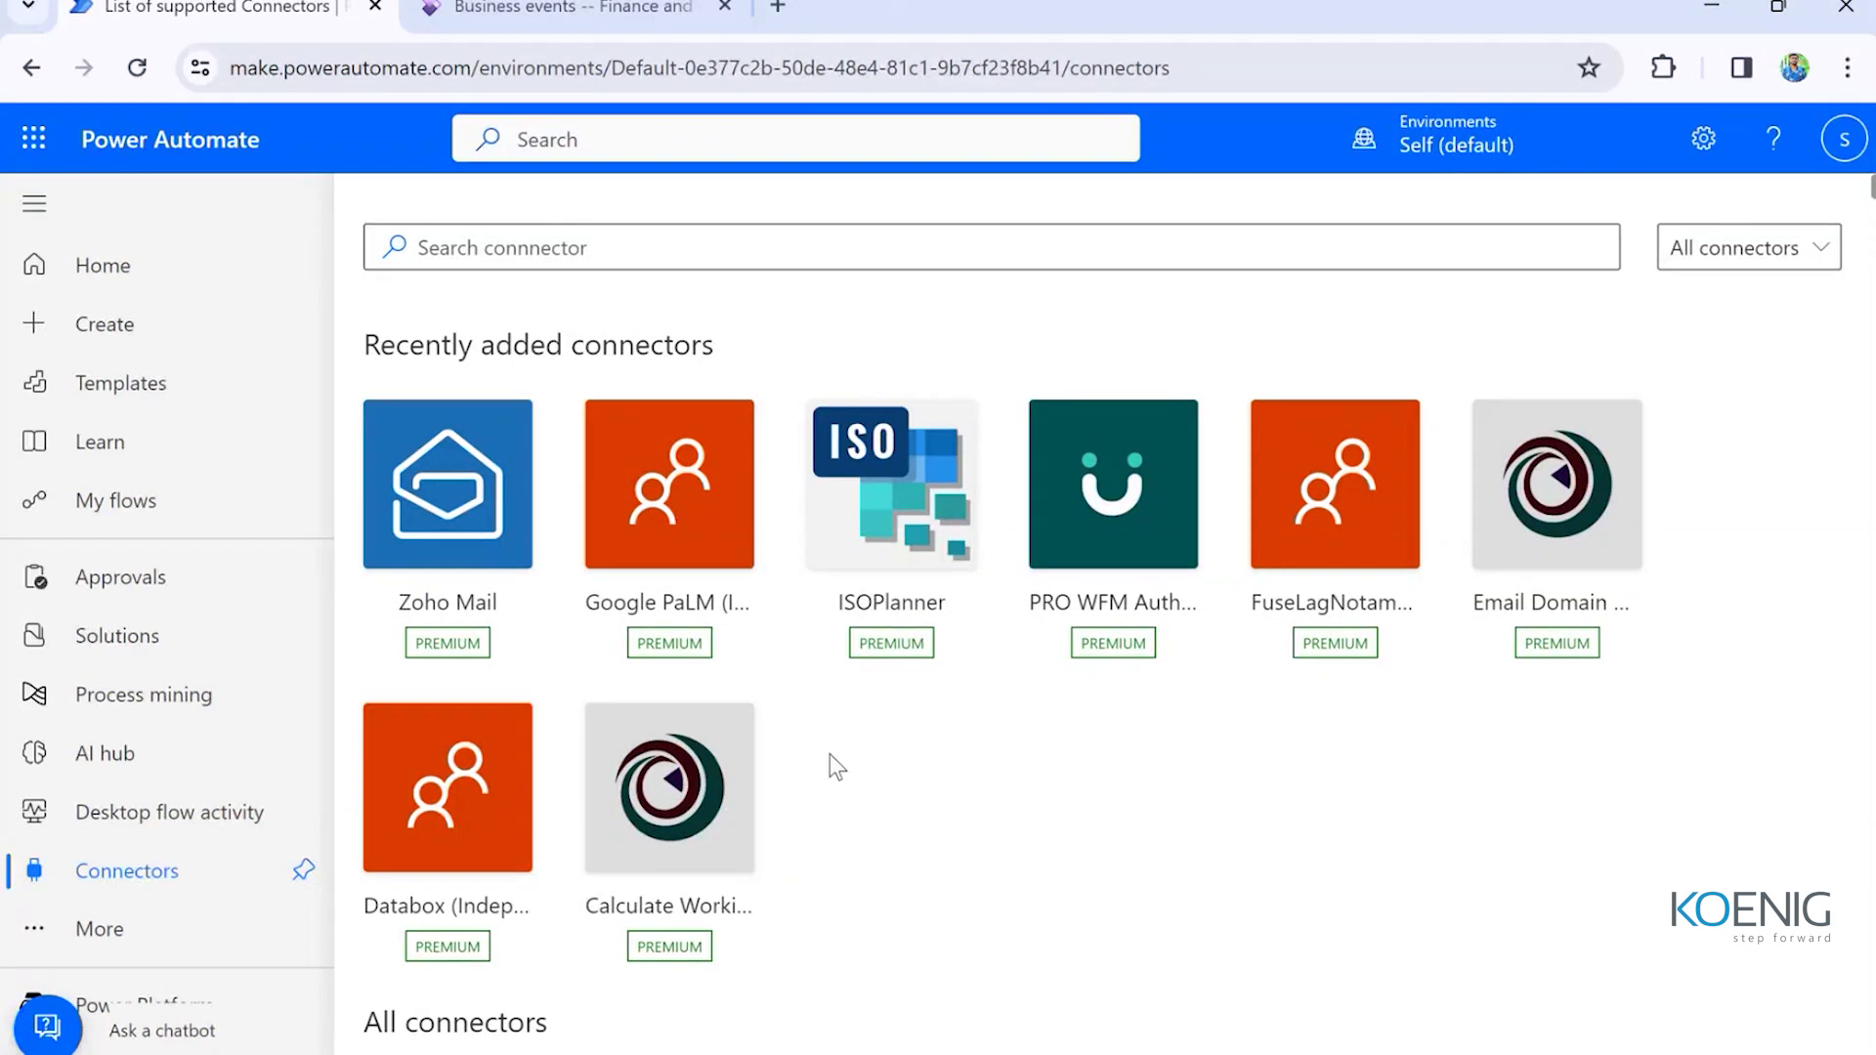
{"action": "scroll", "coordinate": [830, 755], "scroll_direction": "down", "scroll_amount": 1}
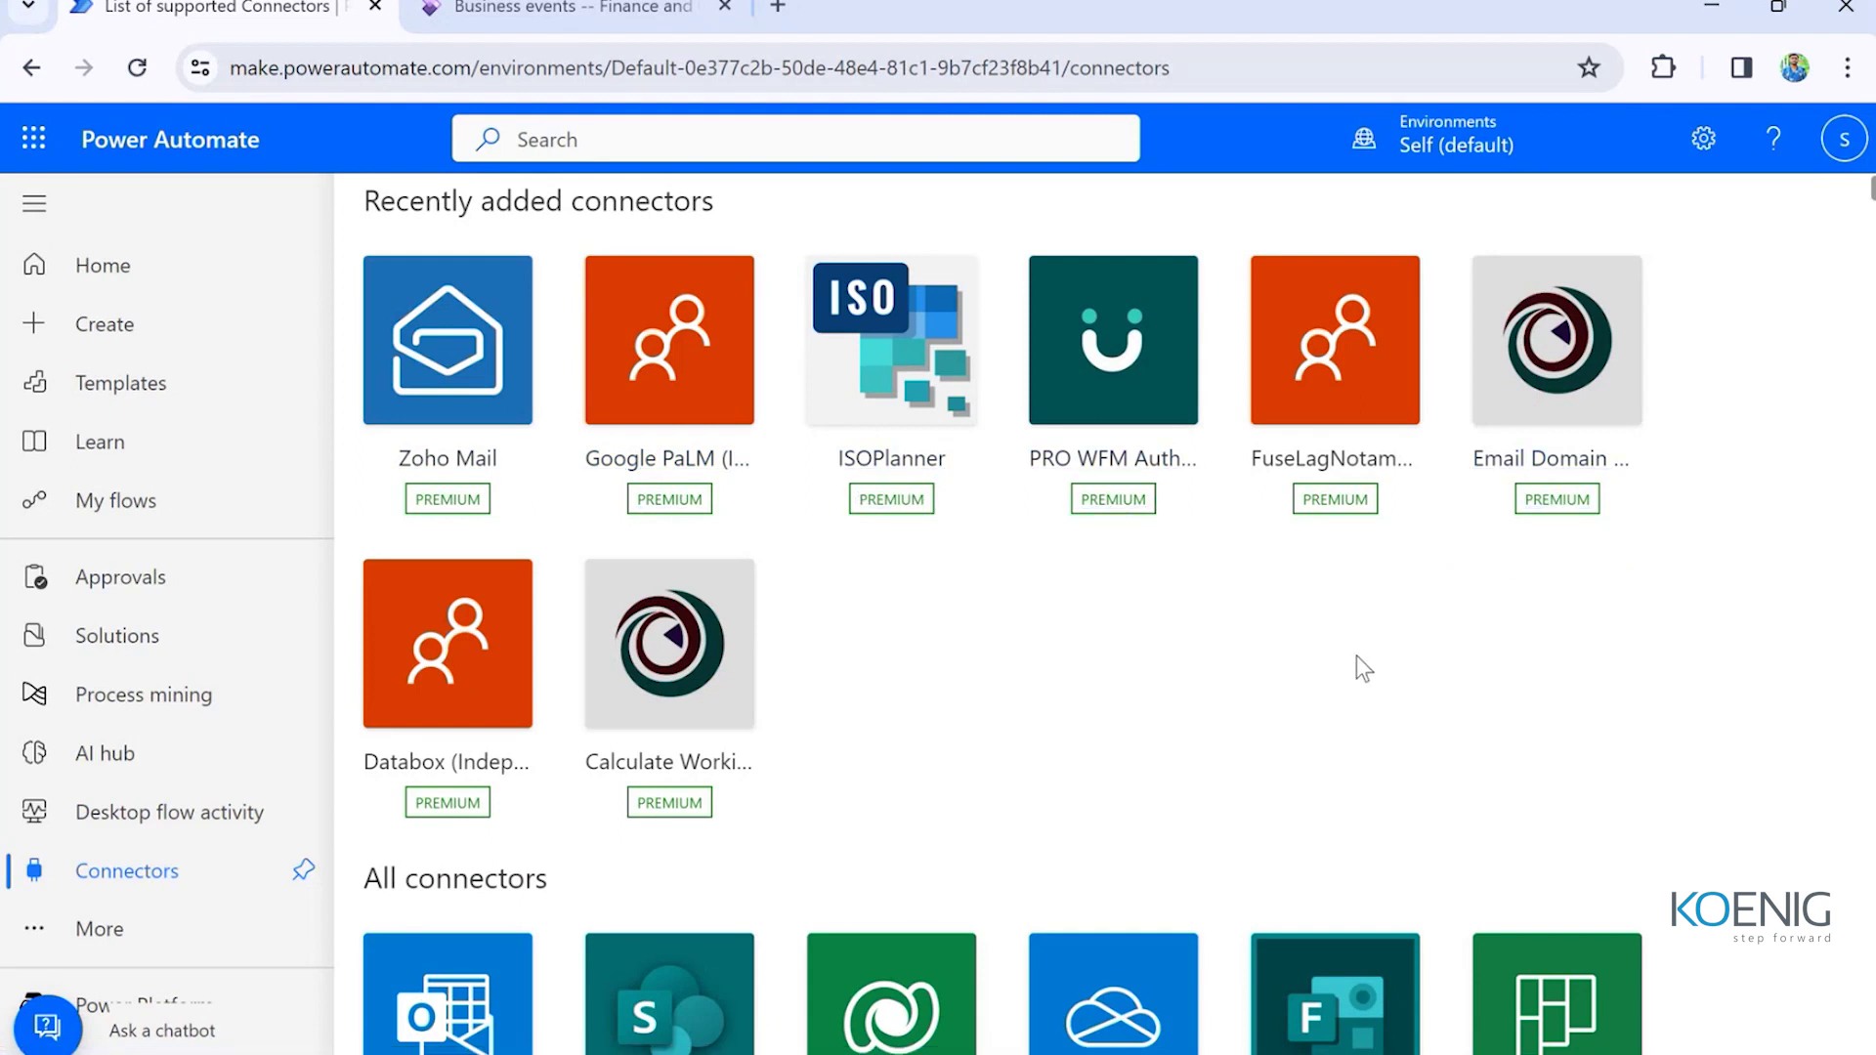
{"action": "scroll", "coordinate": [1359, 657], "scroll_direction": "down", "scroll_amount": 5}
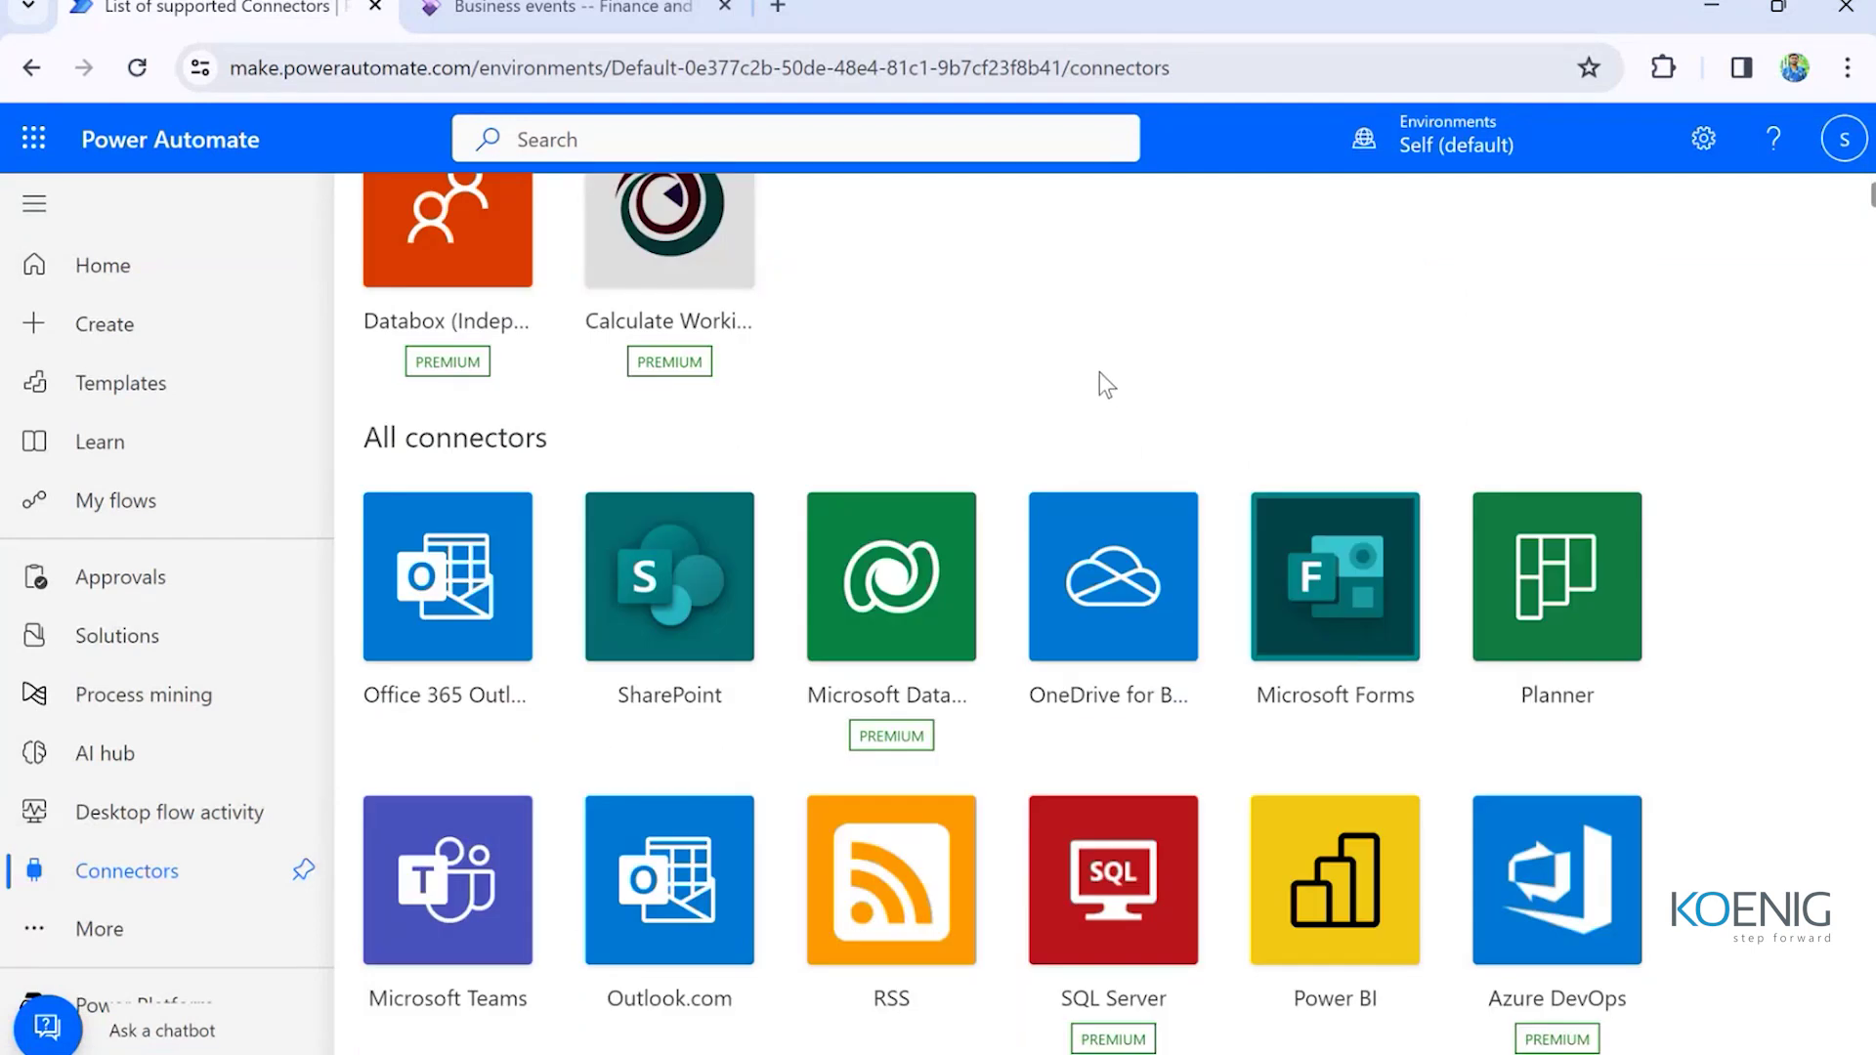
{"action": "scroll", "coordinate": [1099, 376], "scroll_direction": "down", "scroll_amount": 3}
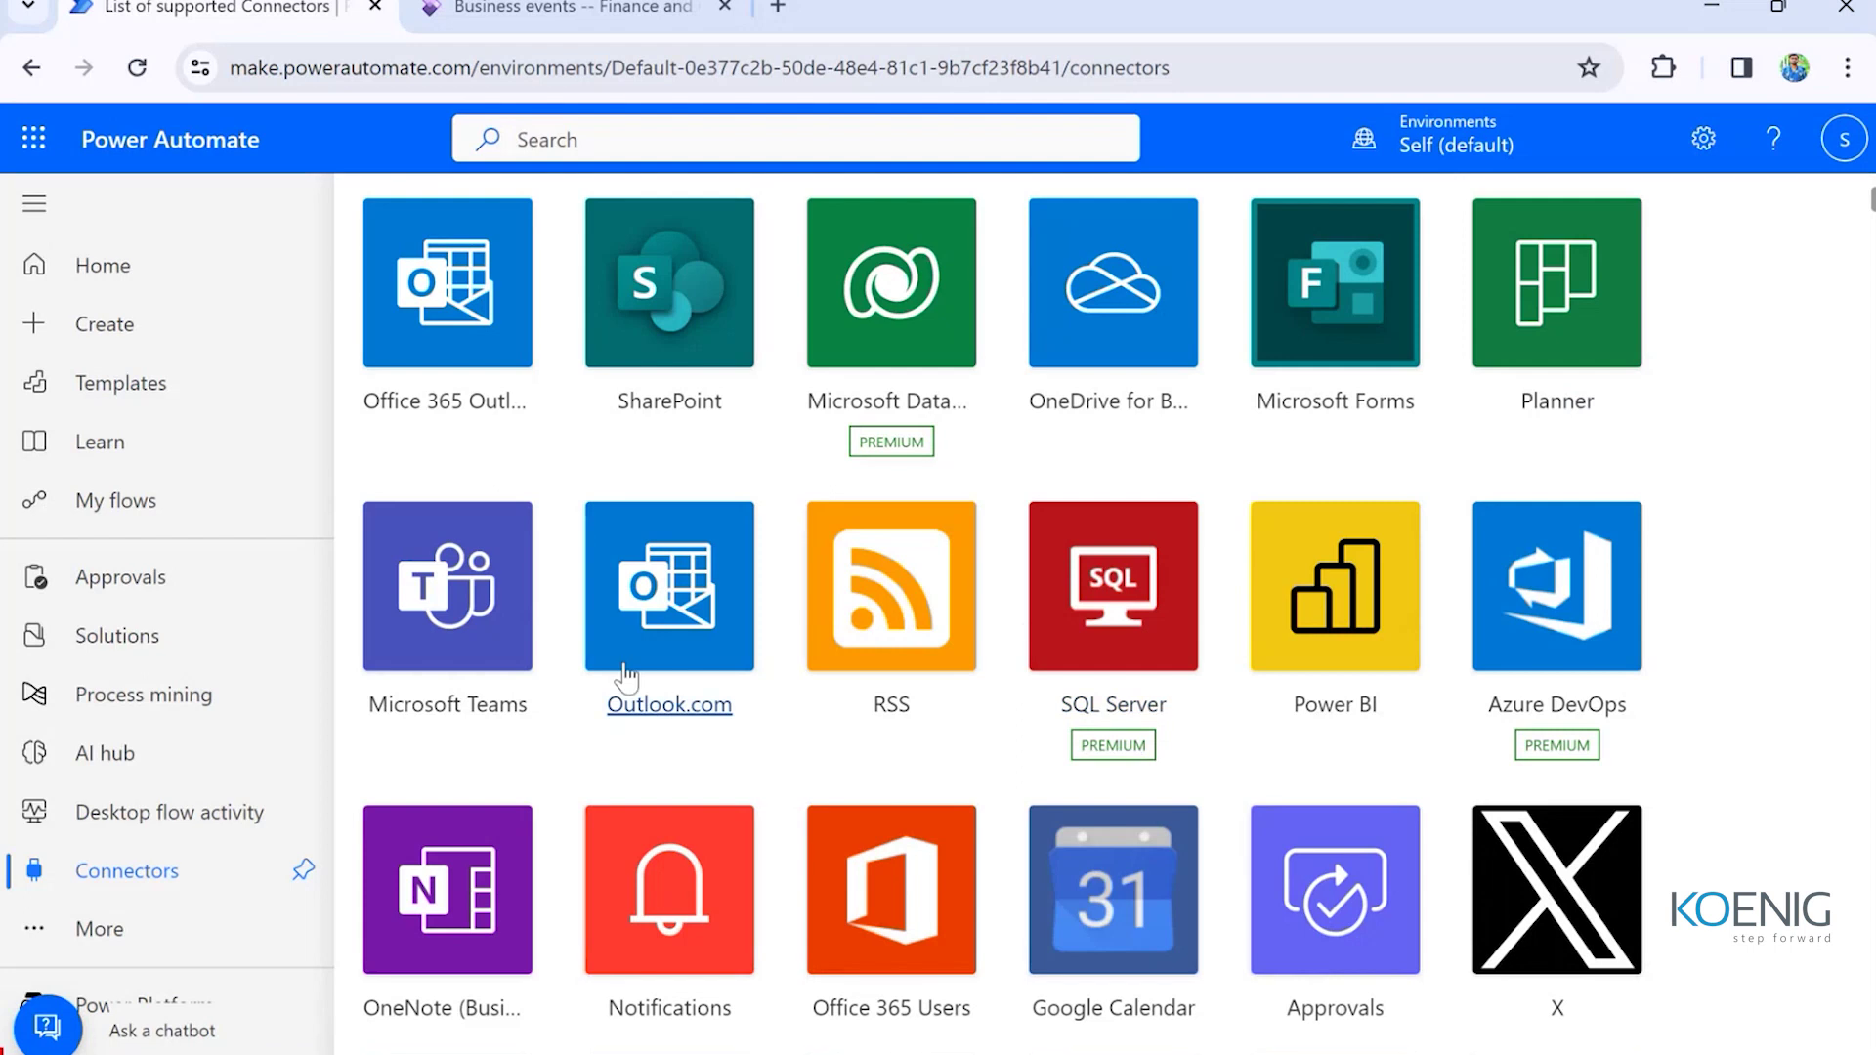
{"action": "scroll", "coordinate": [621, 678], "scroll_direction": "down", "scroll_amount": 3}
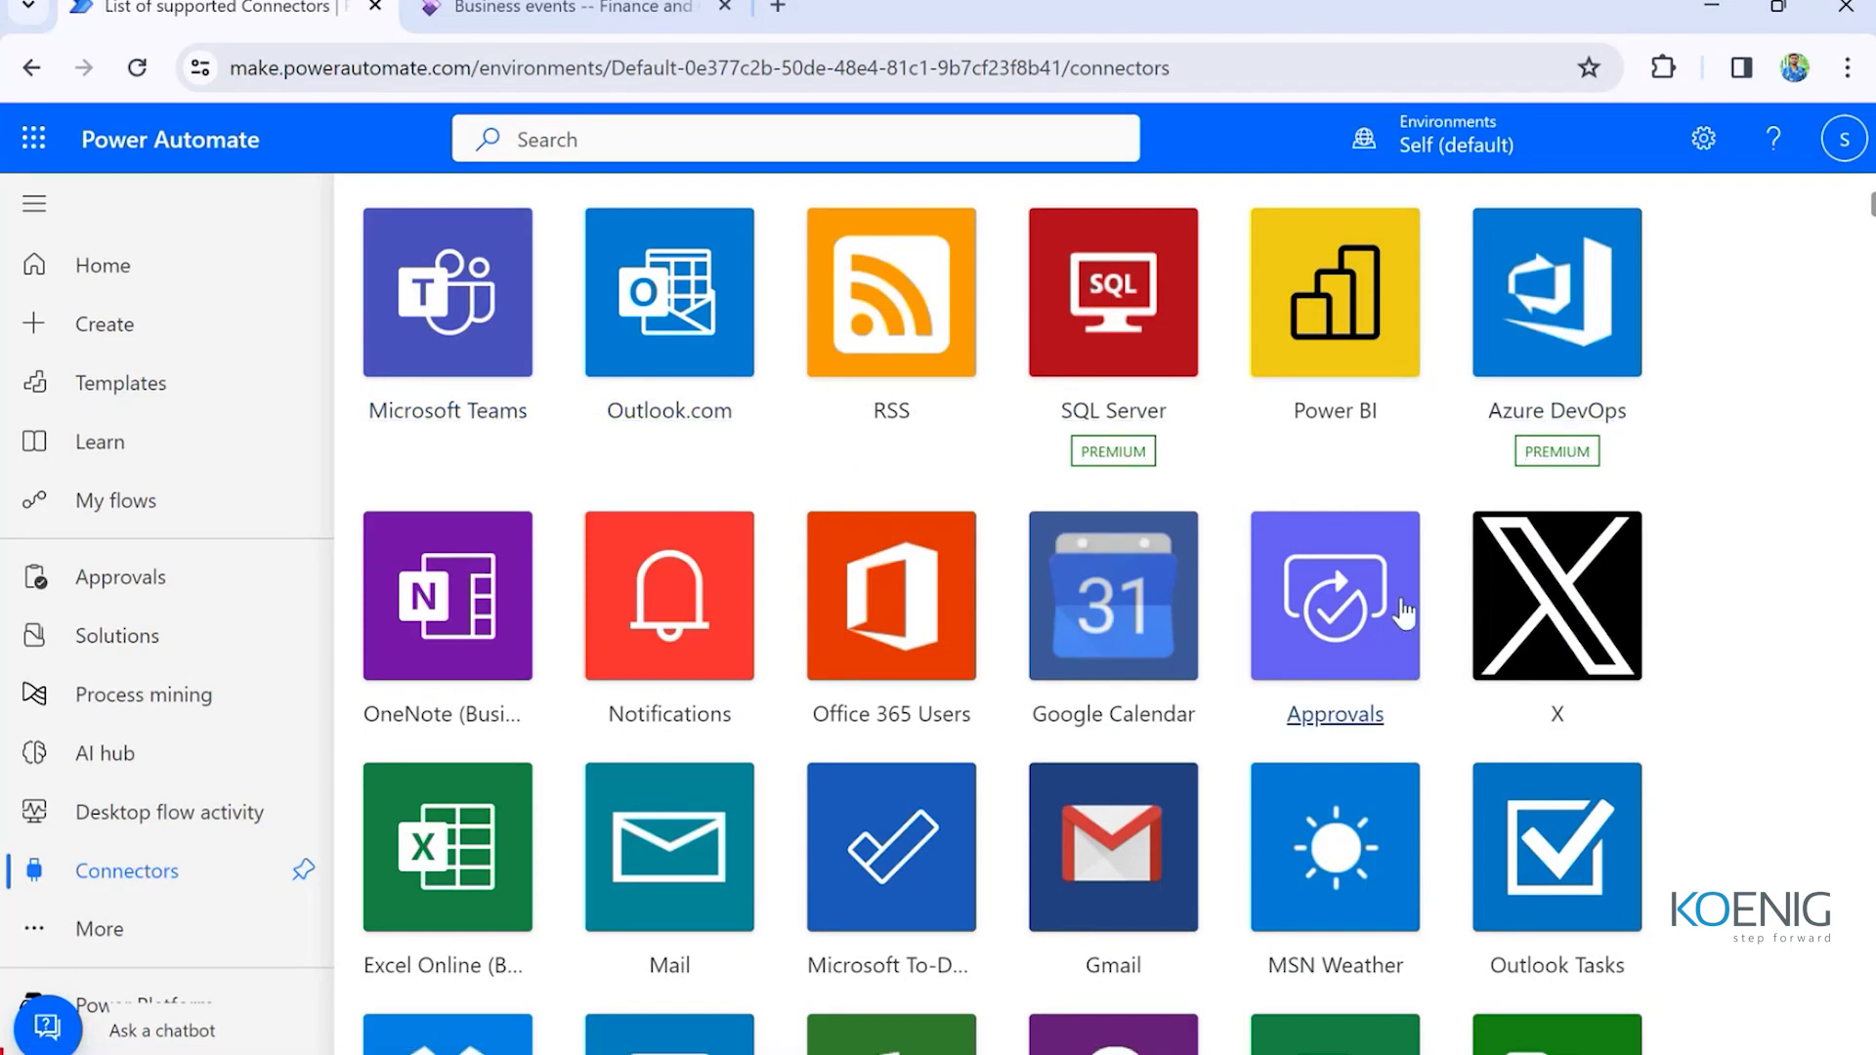
{"action": "scroll", "coordinate": [1718, 647], "scroll_direction": "down", "scroll_amount": 8}
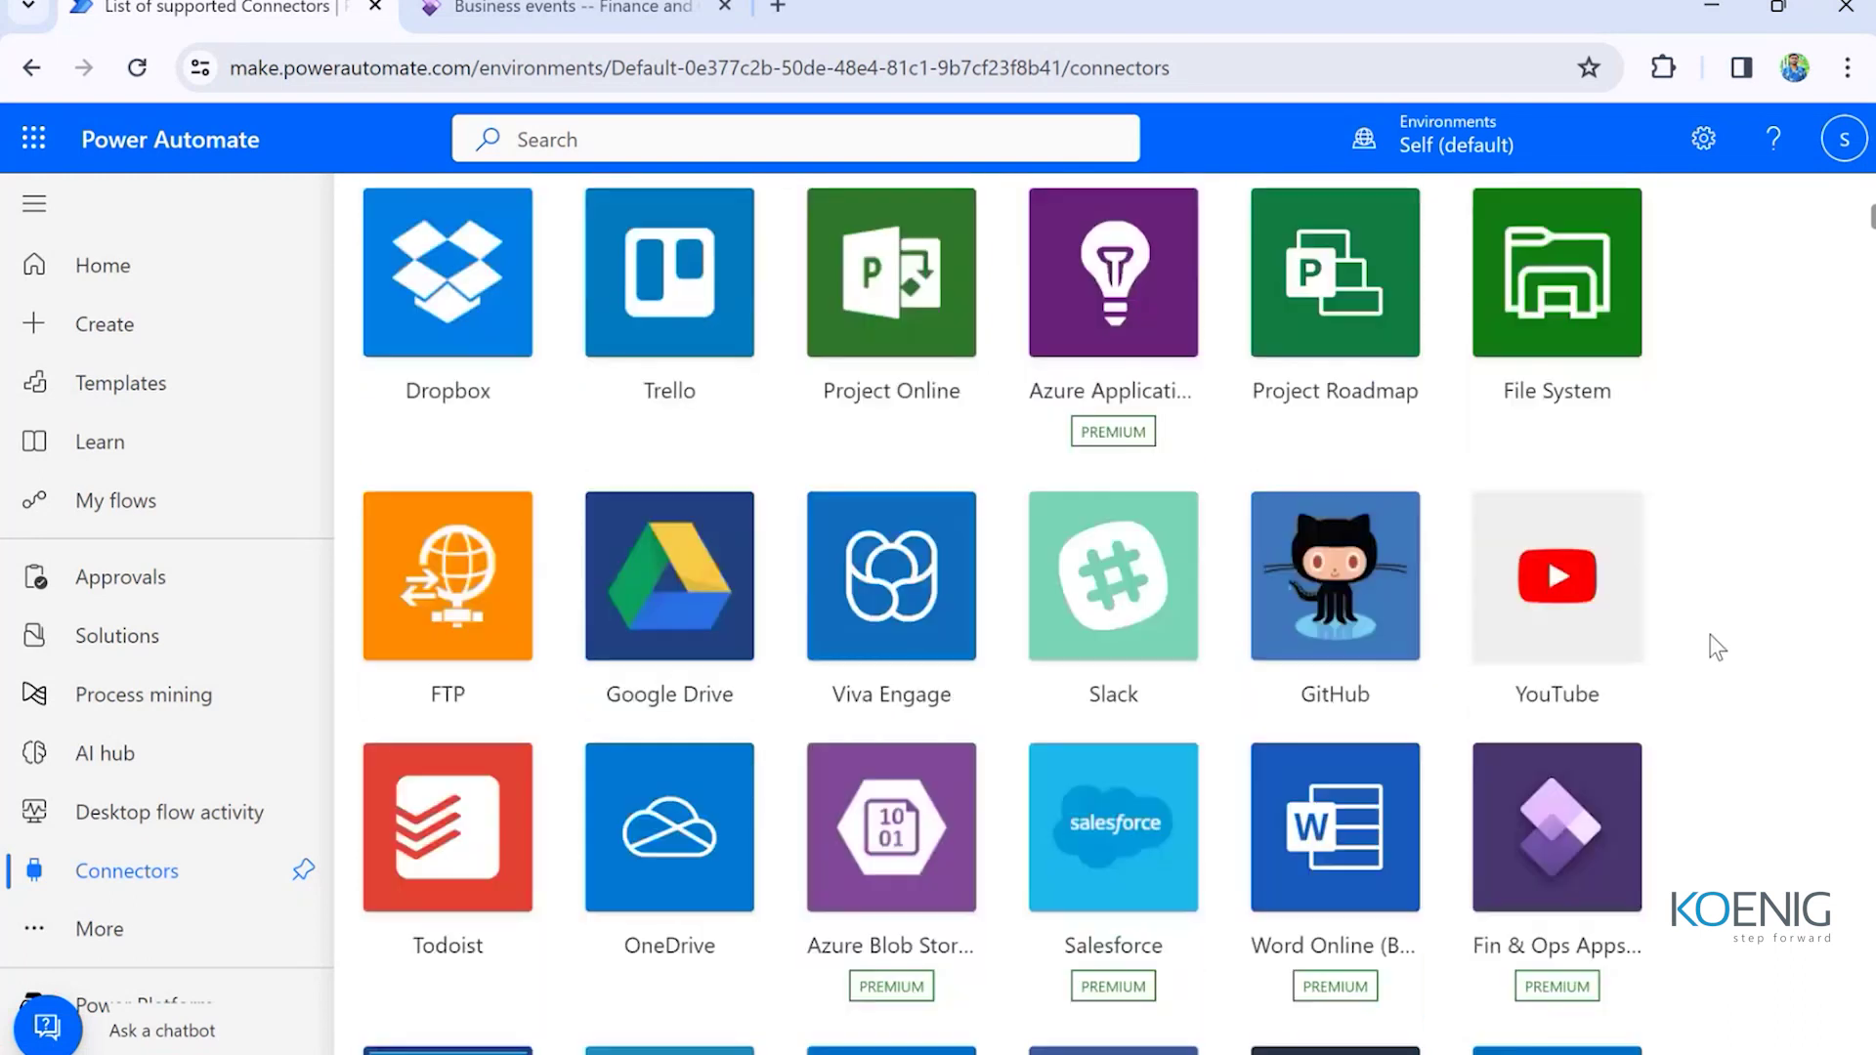
{"action": "scroll", "coordinate": [1717, 647], "scroll_direction": "down", "scroll_amount": 5}
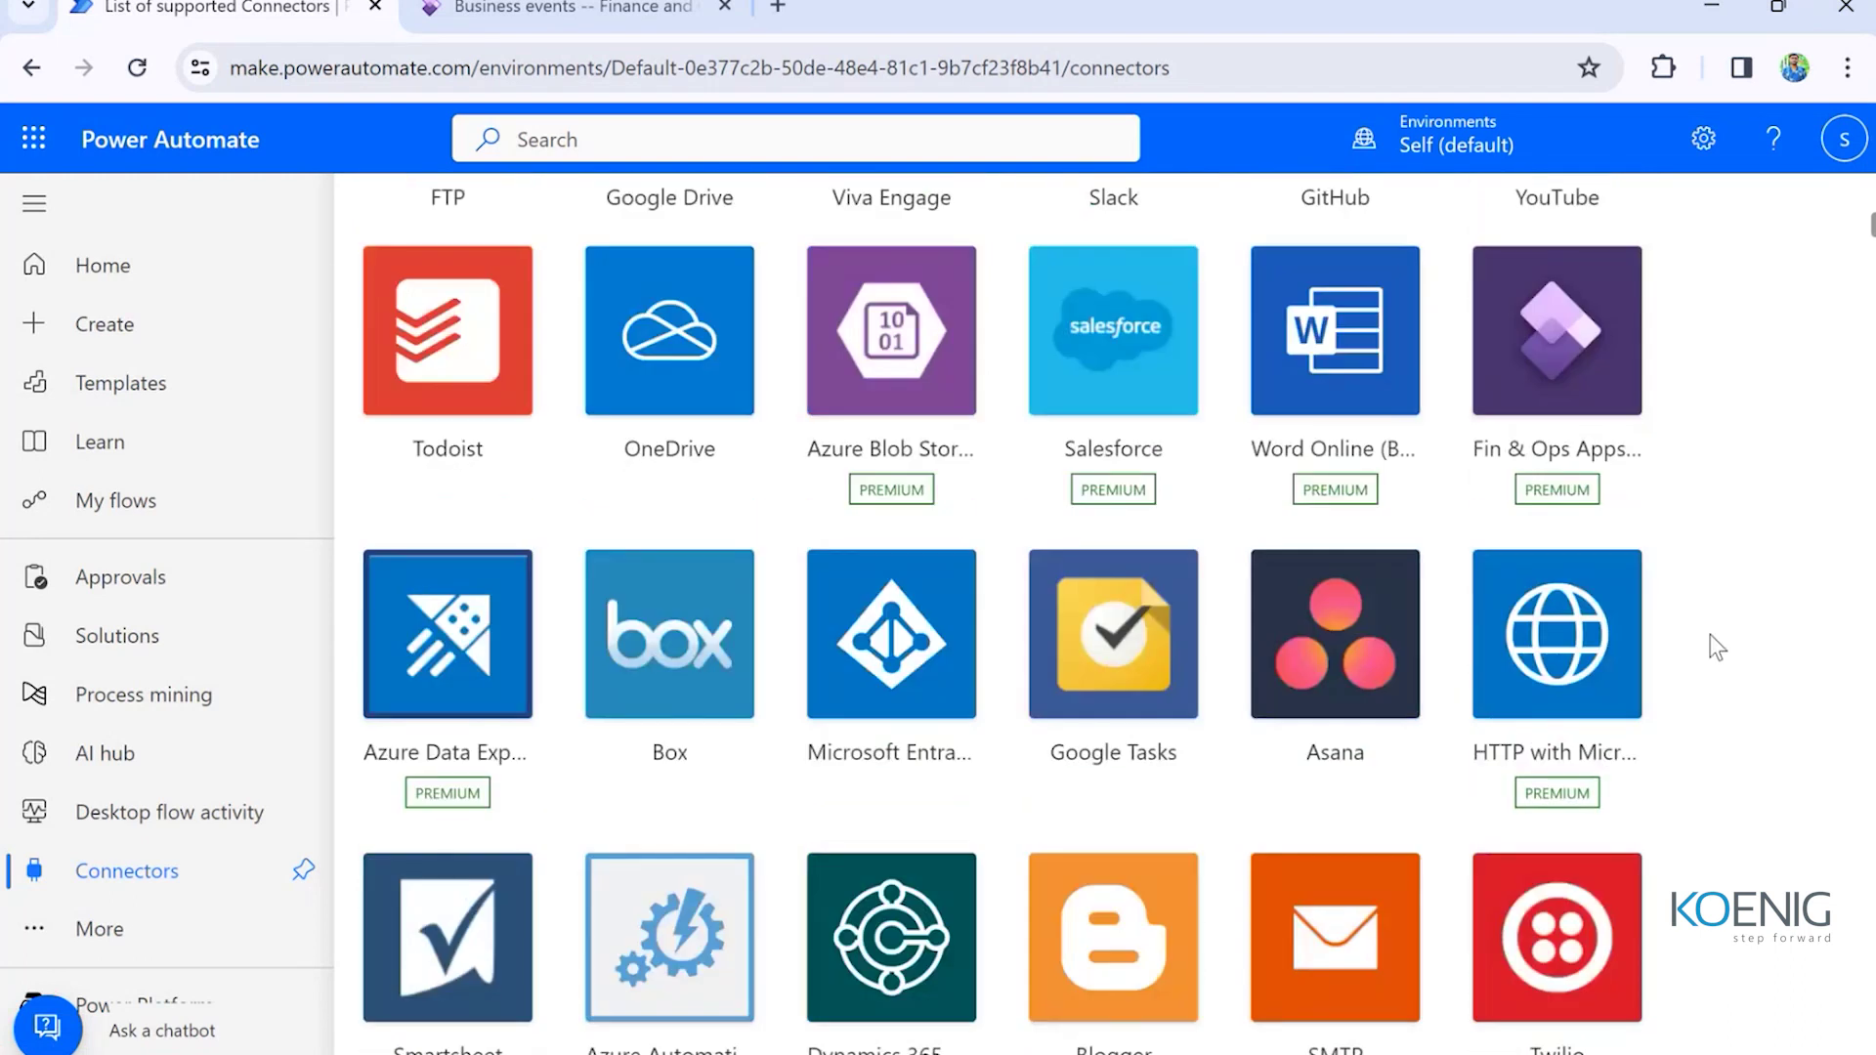
{"action": "scroll", "coordinate": [1710, 636], "scroll_direction": "down", "scroll_amount": 18}
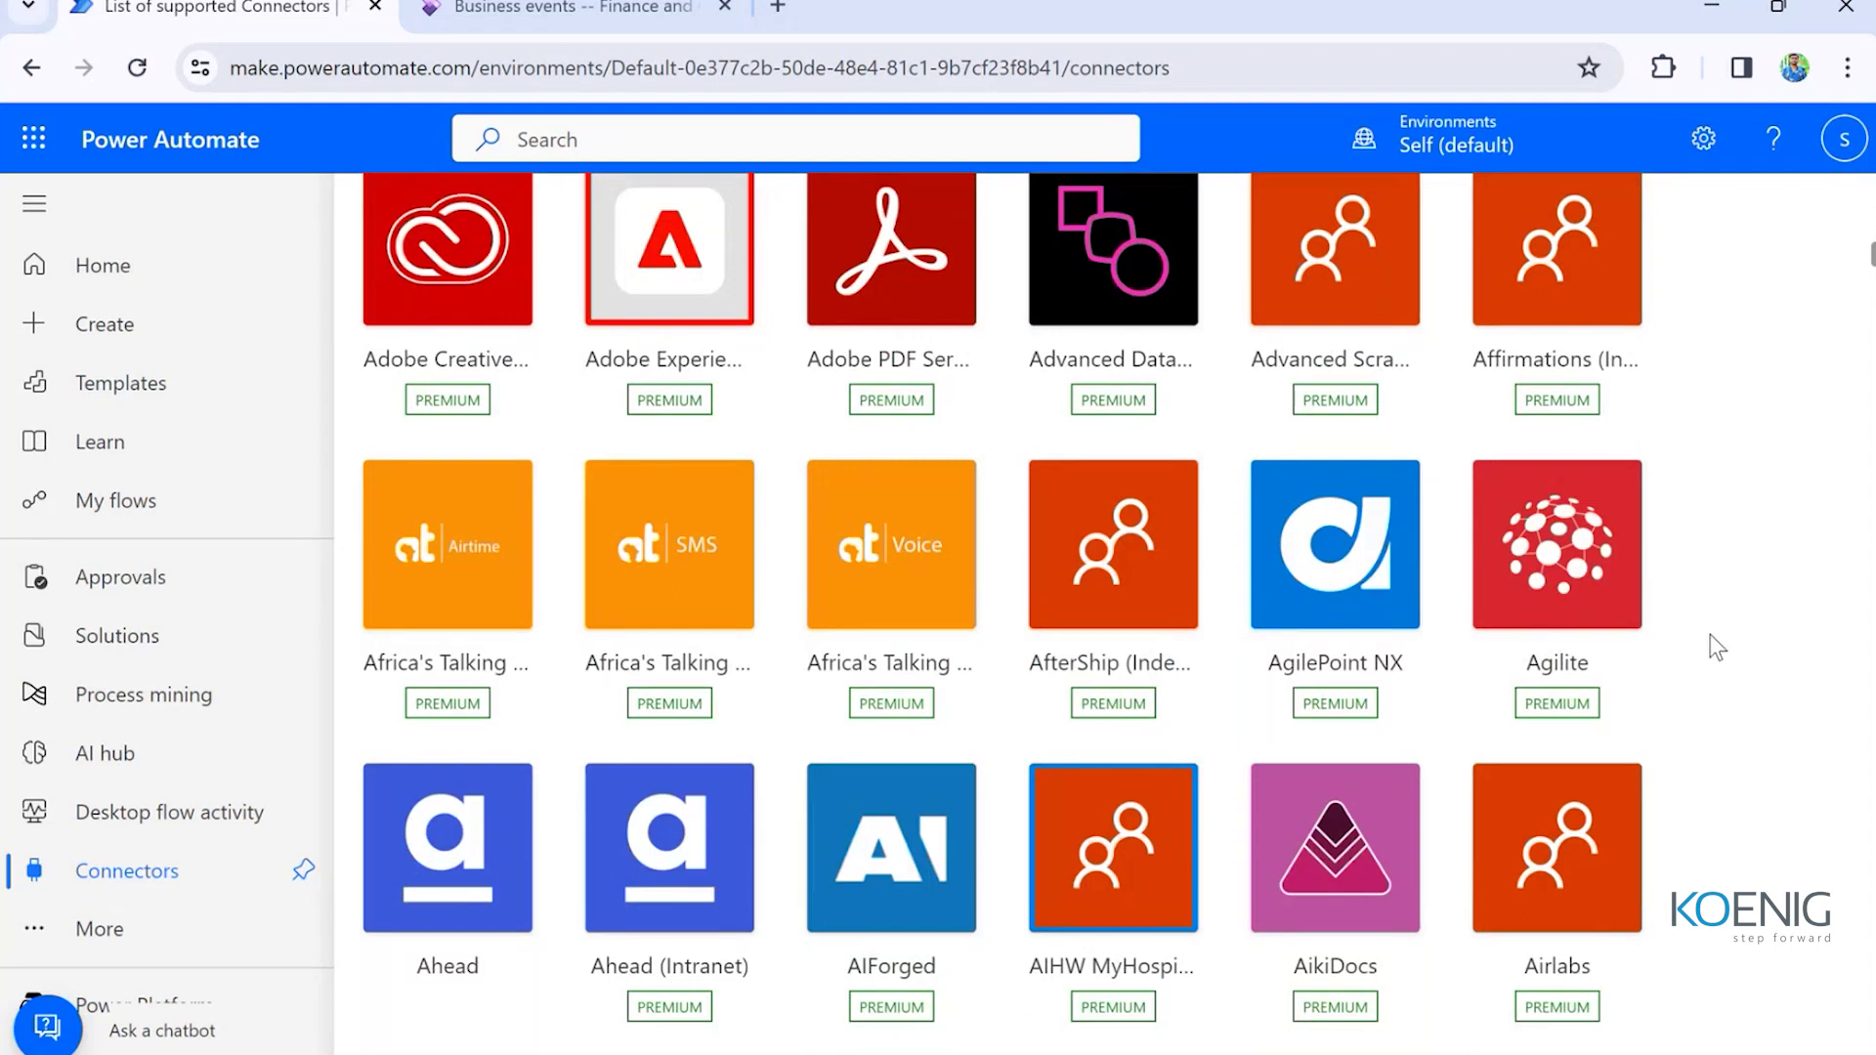
{"action": "scroll", "coordinate": [1711, 645], "scroll_direction": "down", "scroll_amount": 20}
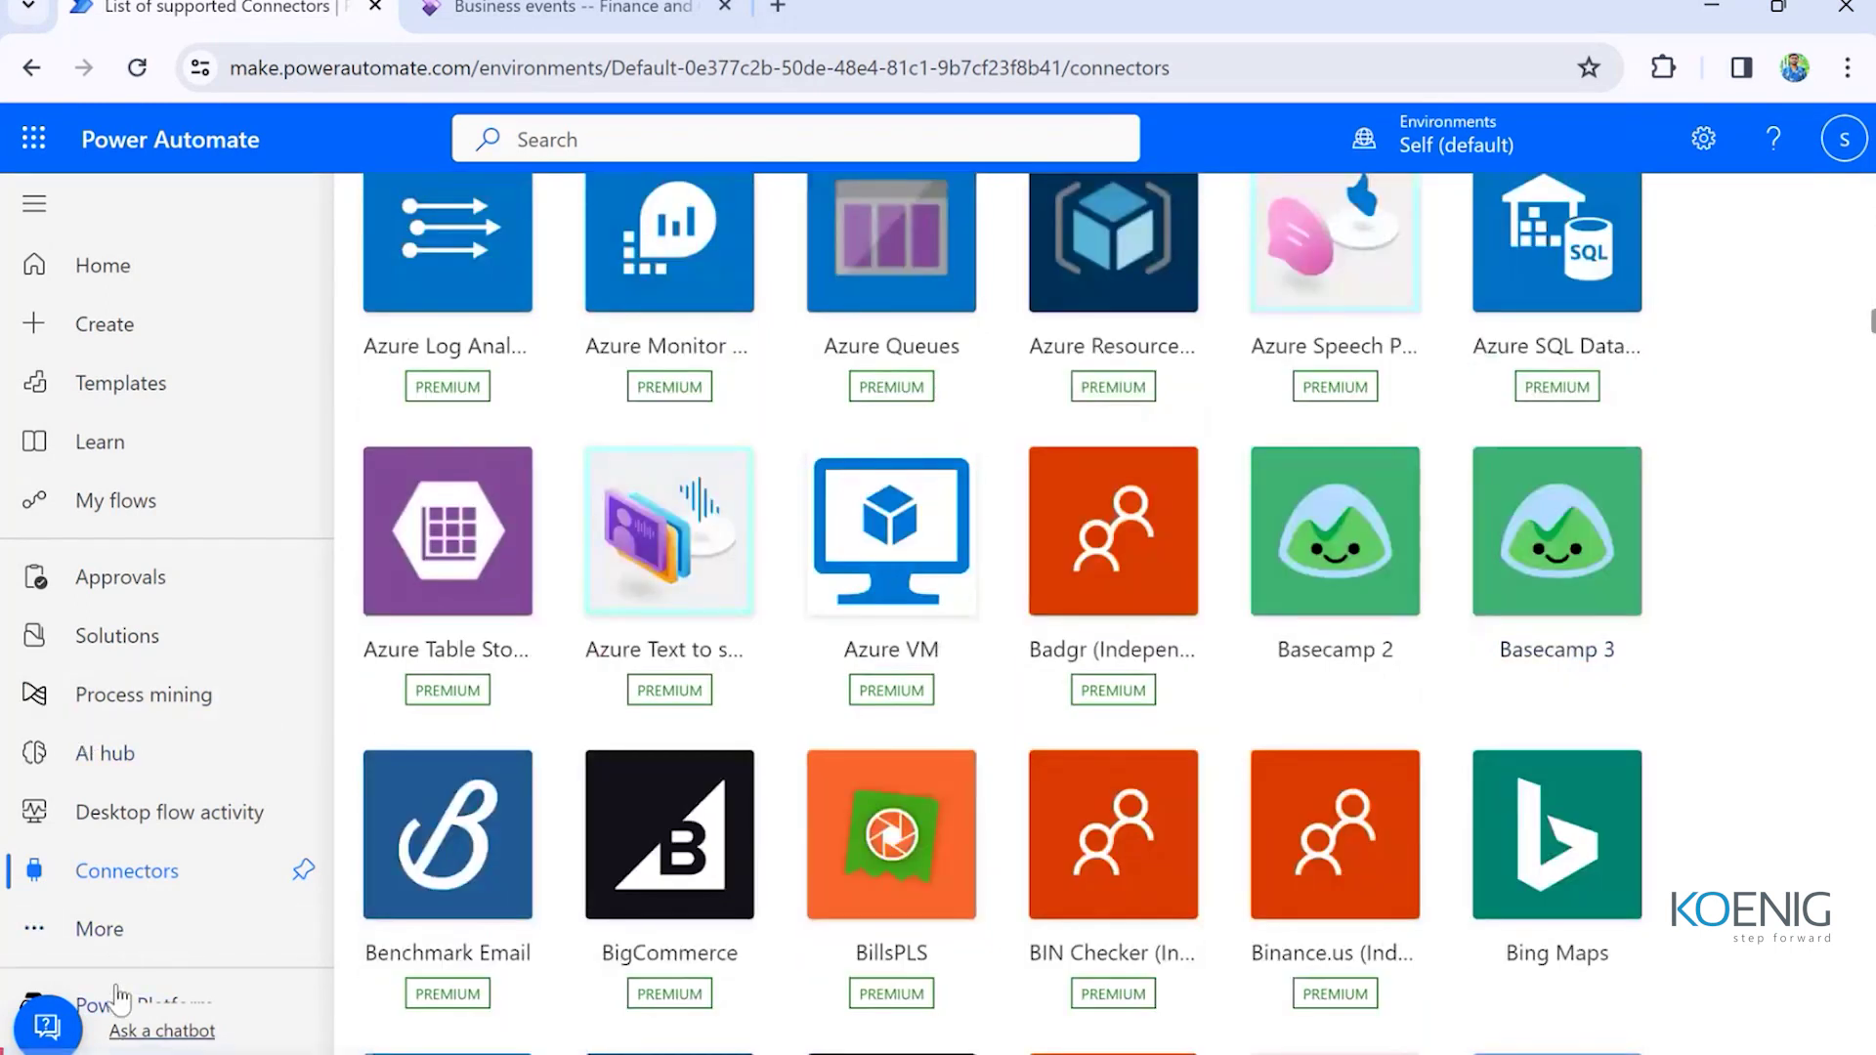
- Start building an automated cloud flow and look through the triggers offered for it
{"action": "left_click", "coordinate": [107, 928]}
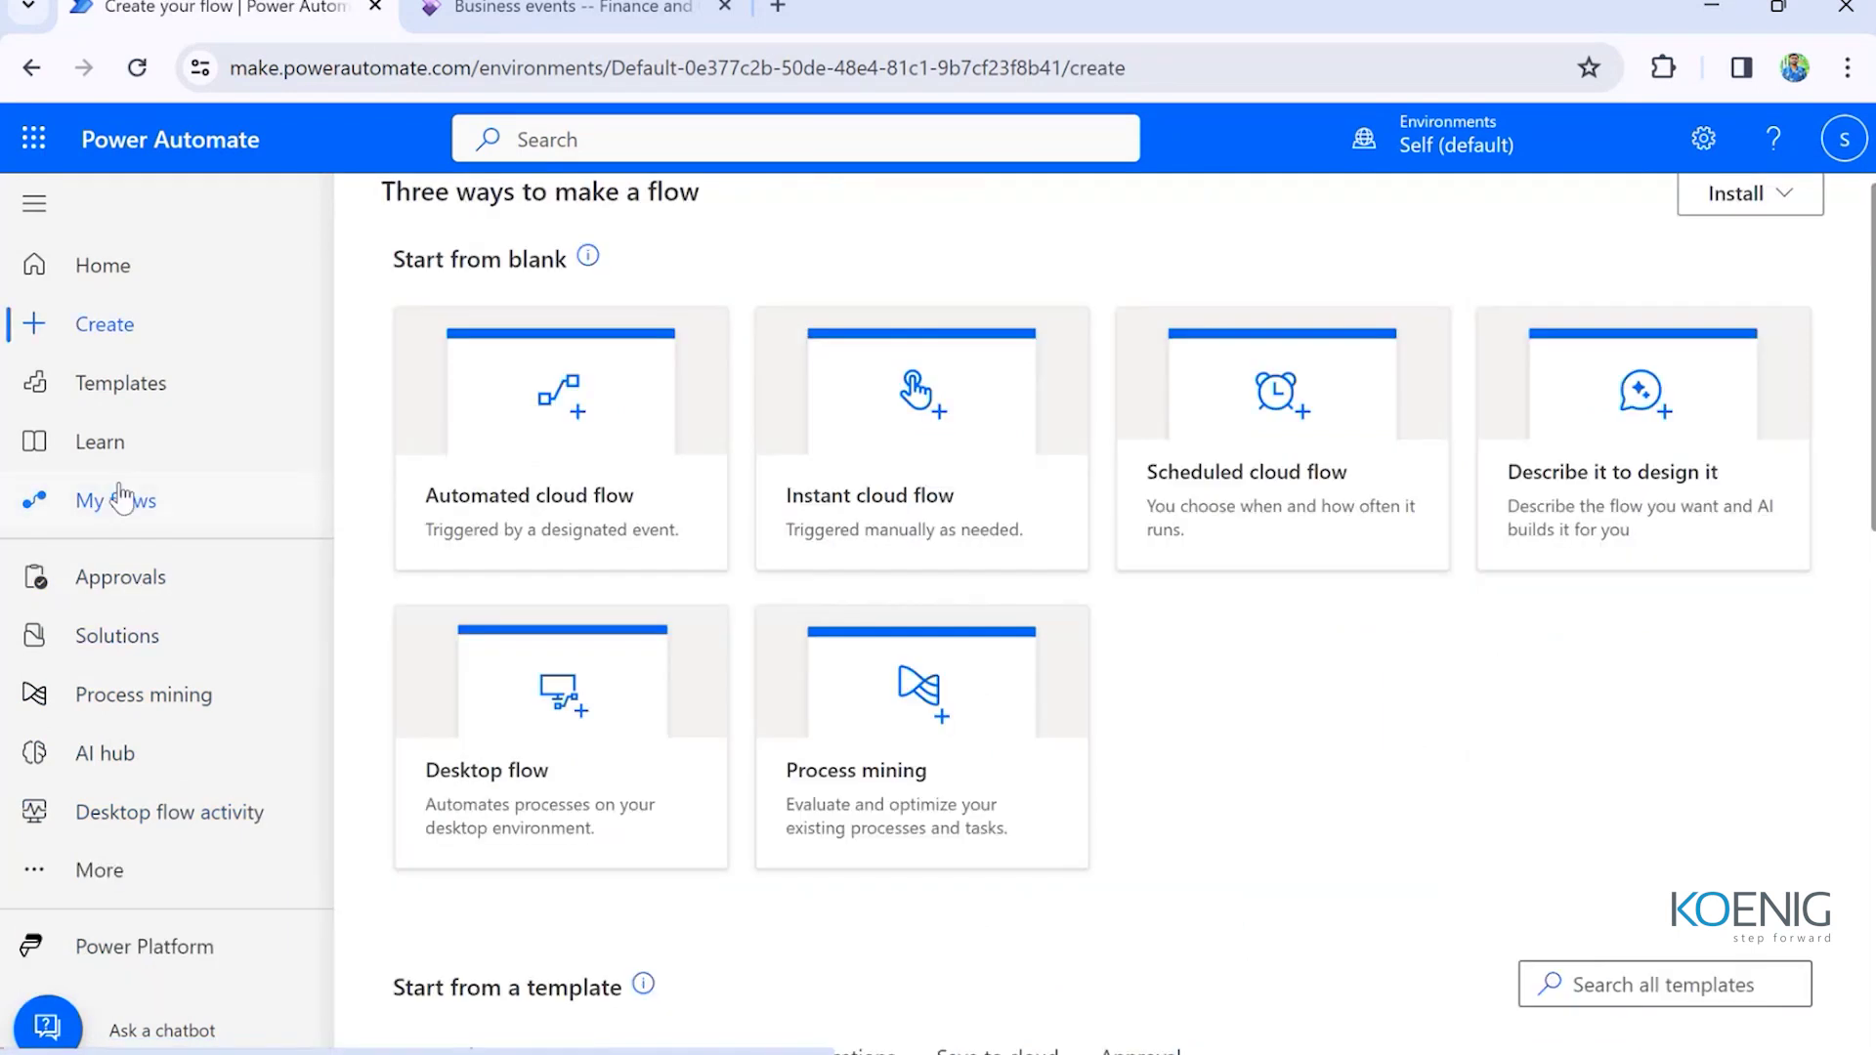
{"action": "left_click", "coordinate": [626, 510]}
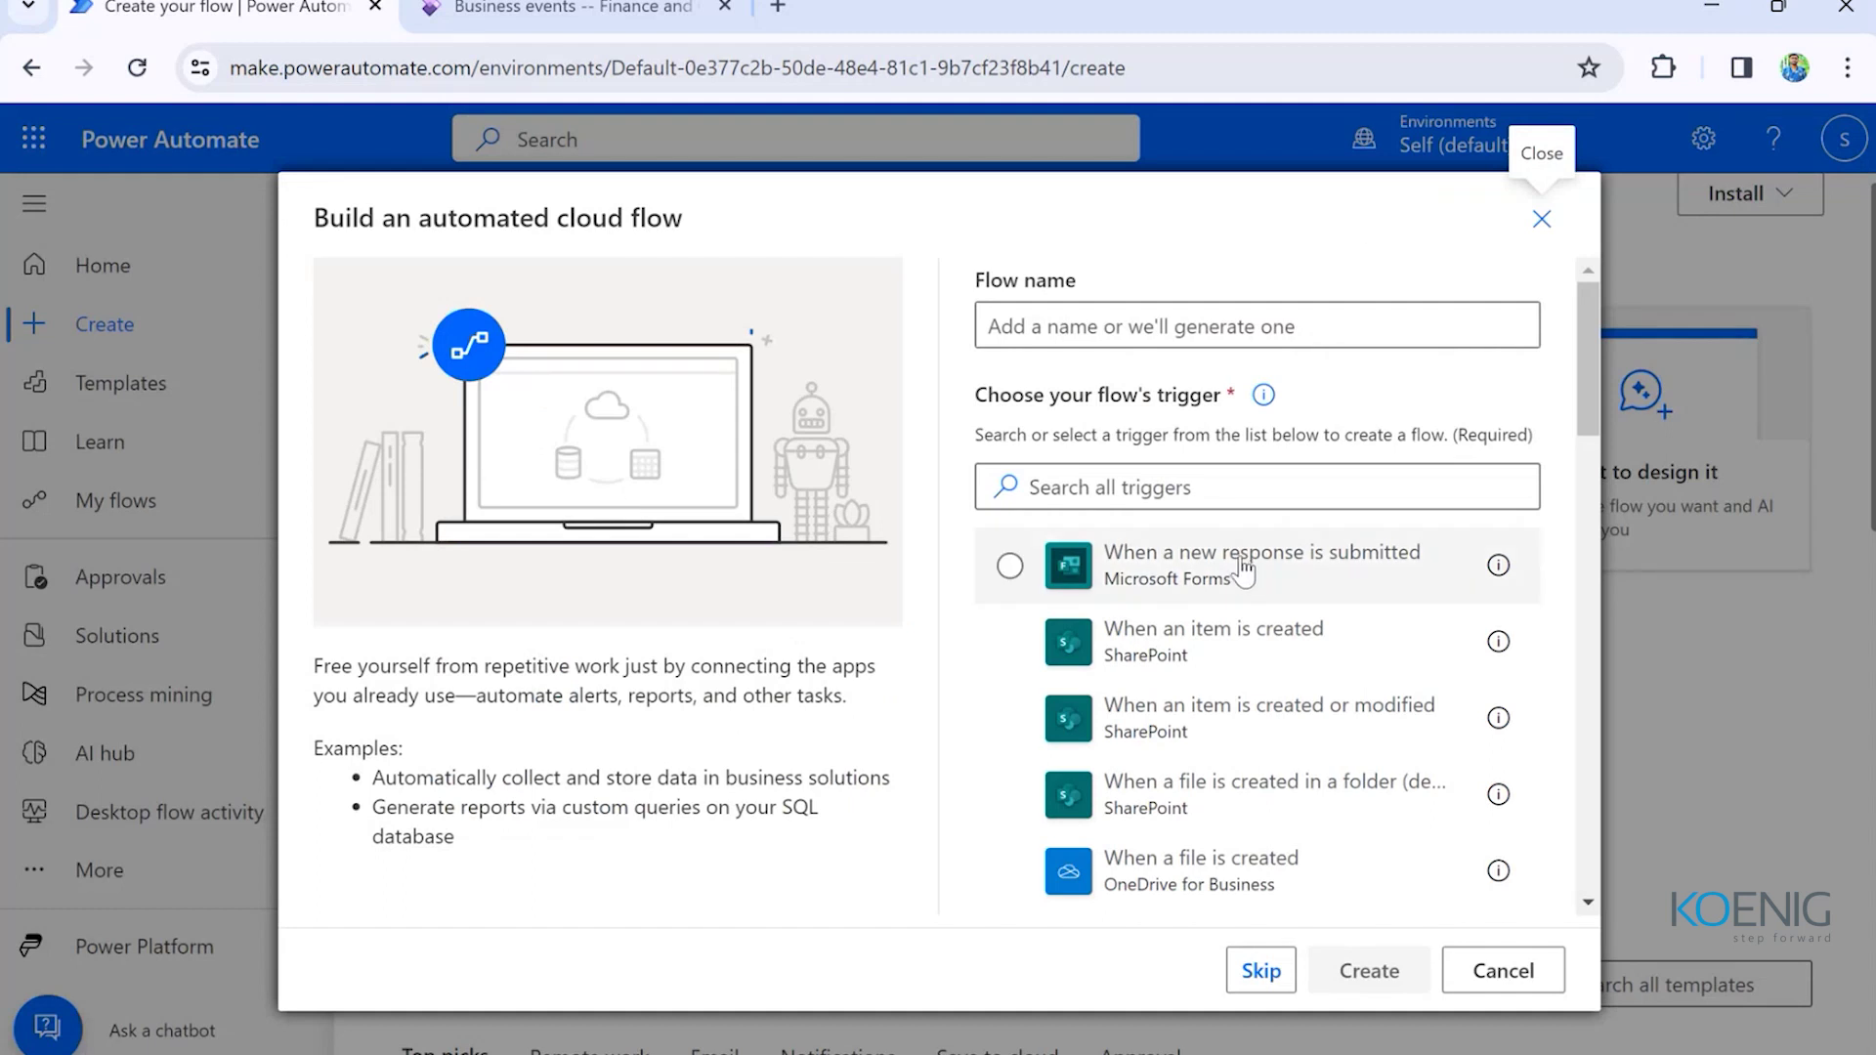
{"action": "left_click", "coordinate": [1134, 486]}
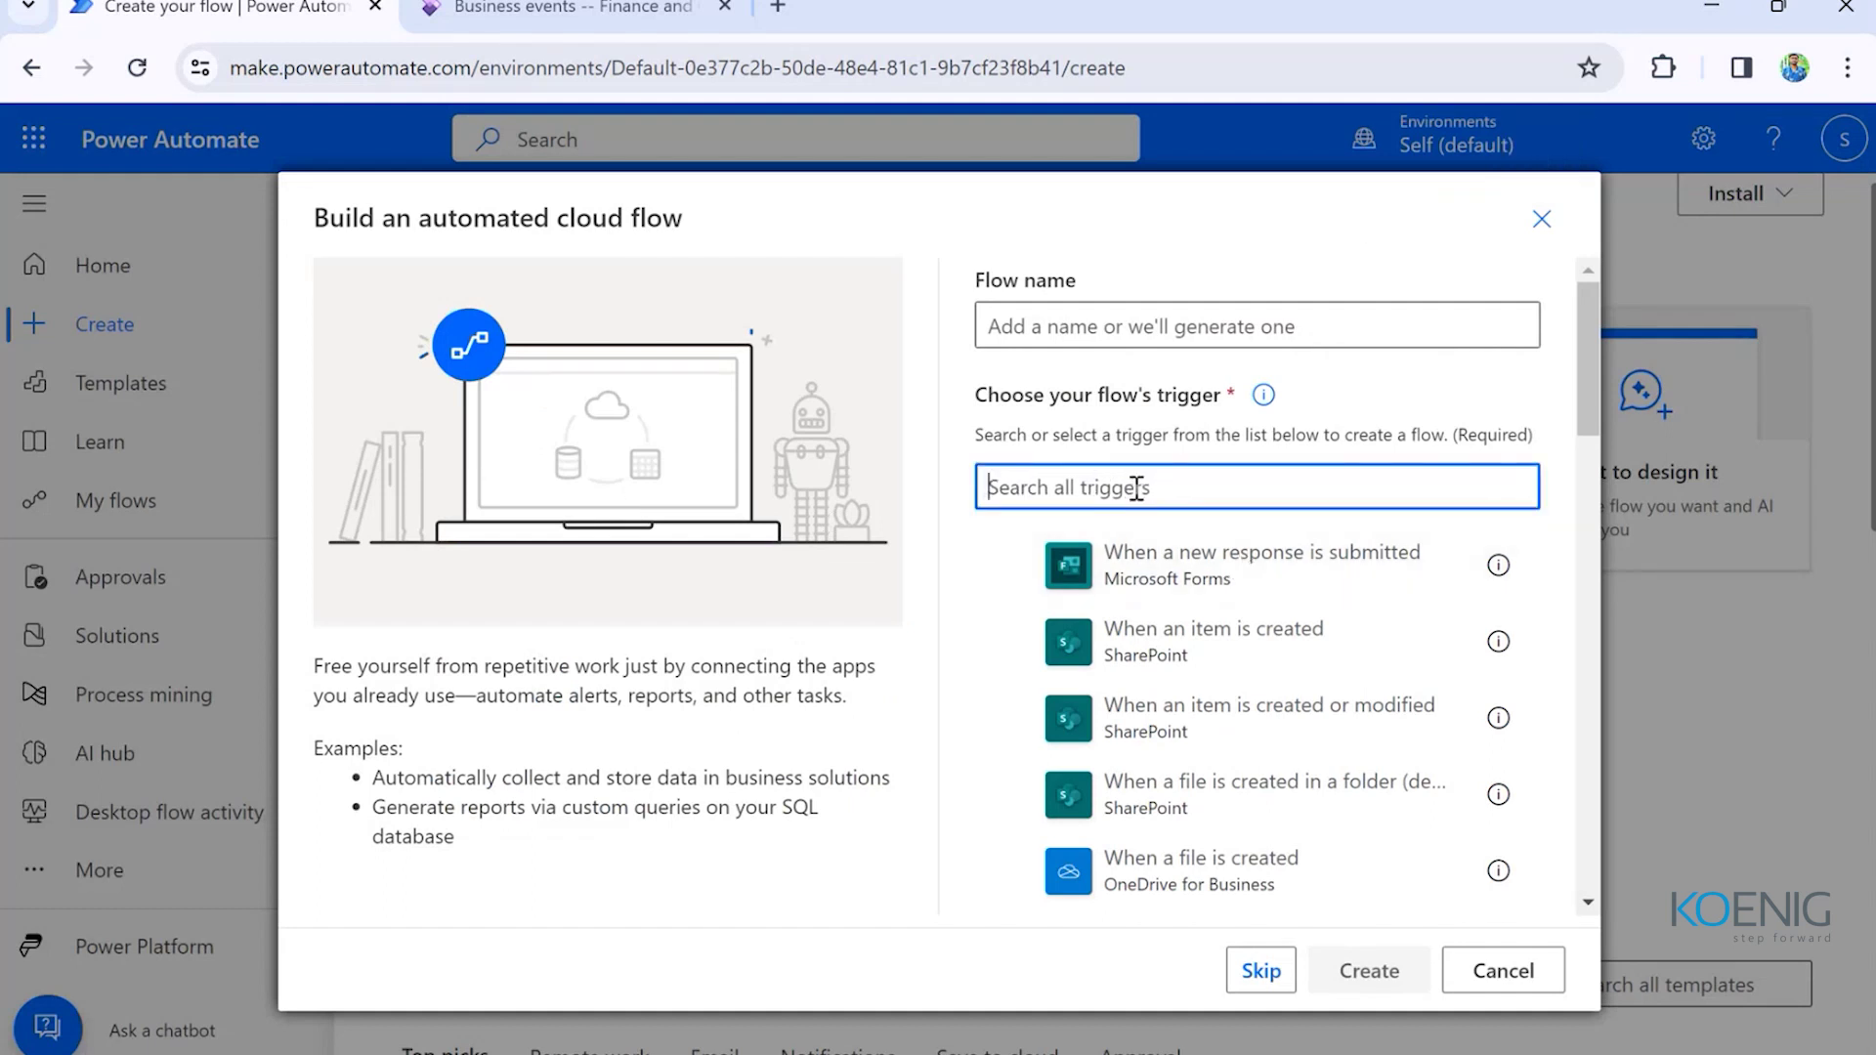
{"action": "scroll", "coordinate": [1163, 604], "scroll_direction": "down", "scroll_amount": 15}
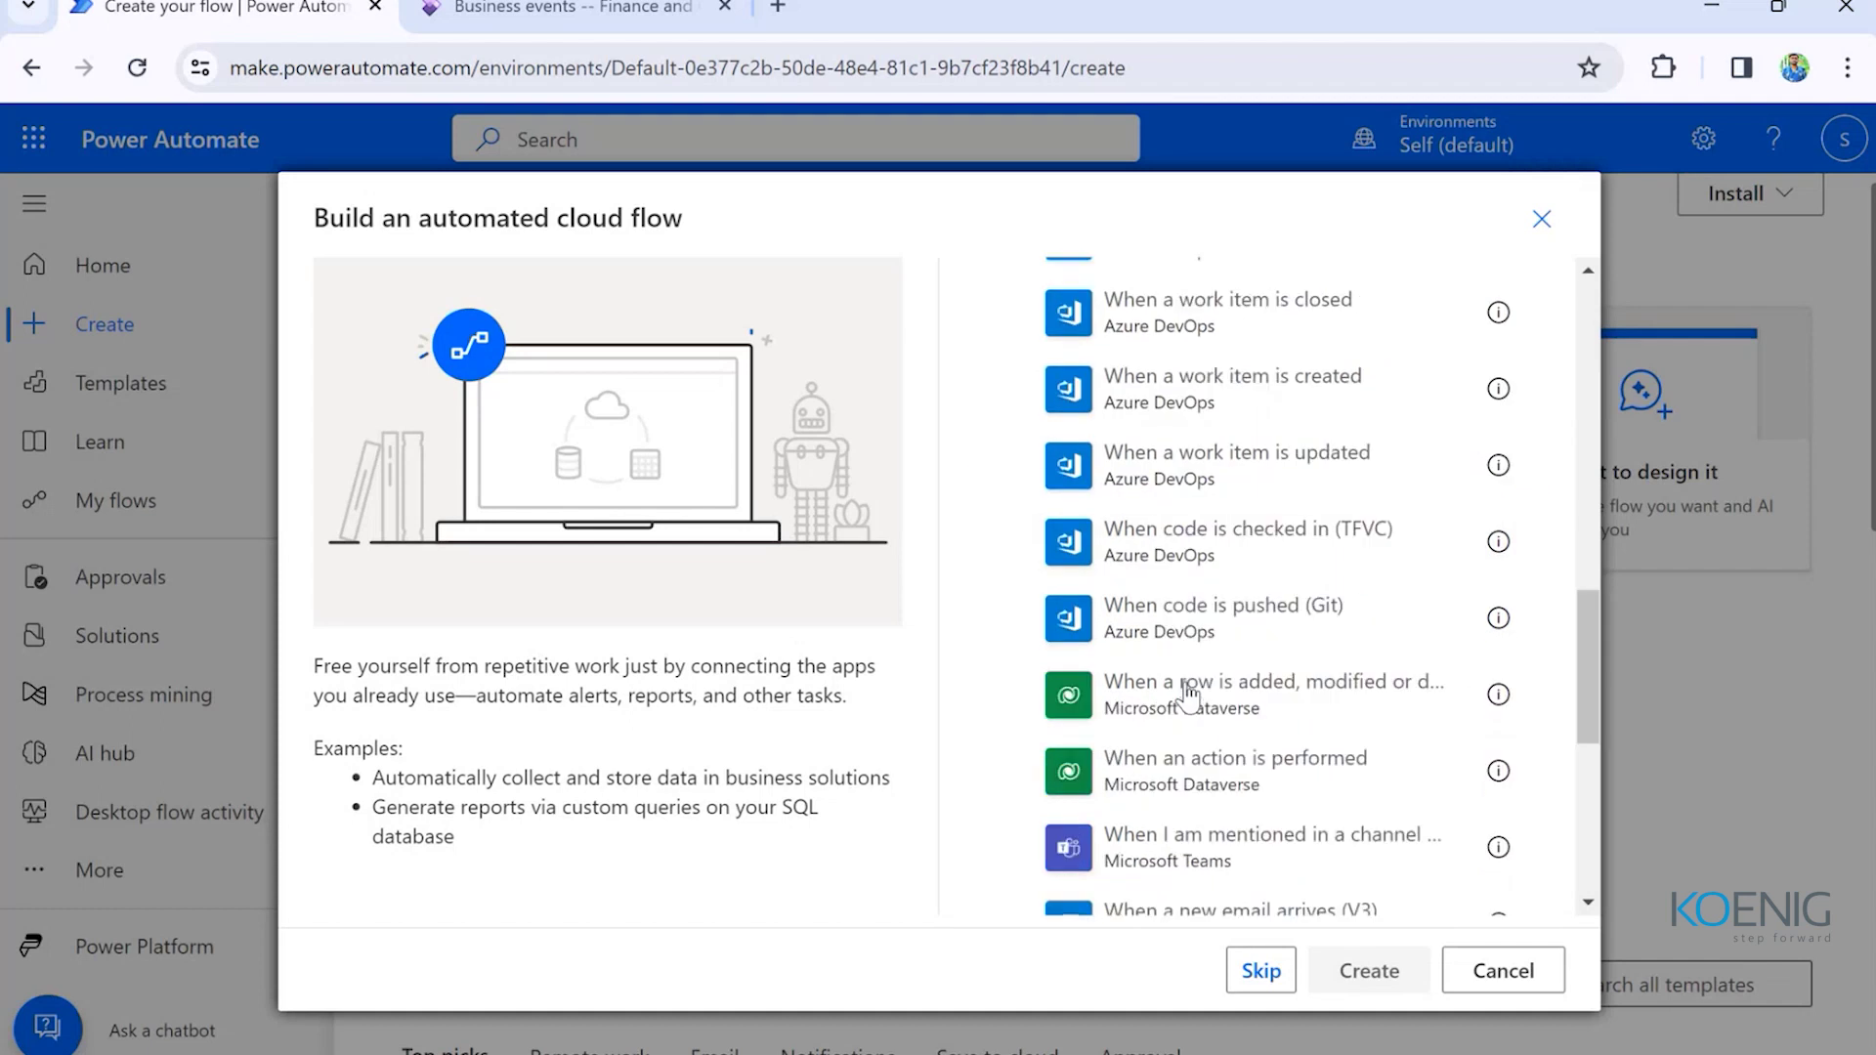
{"action": "scroll", "coordinate": [1187, 695], "scroll_direction": "up", "scroll_amount": 15}
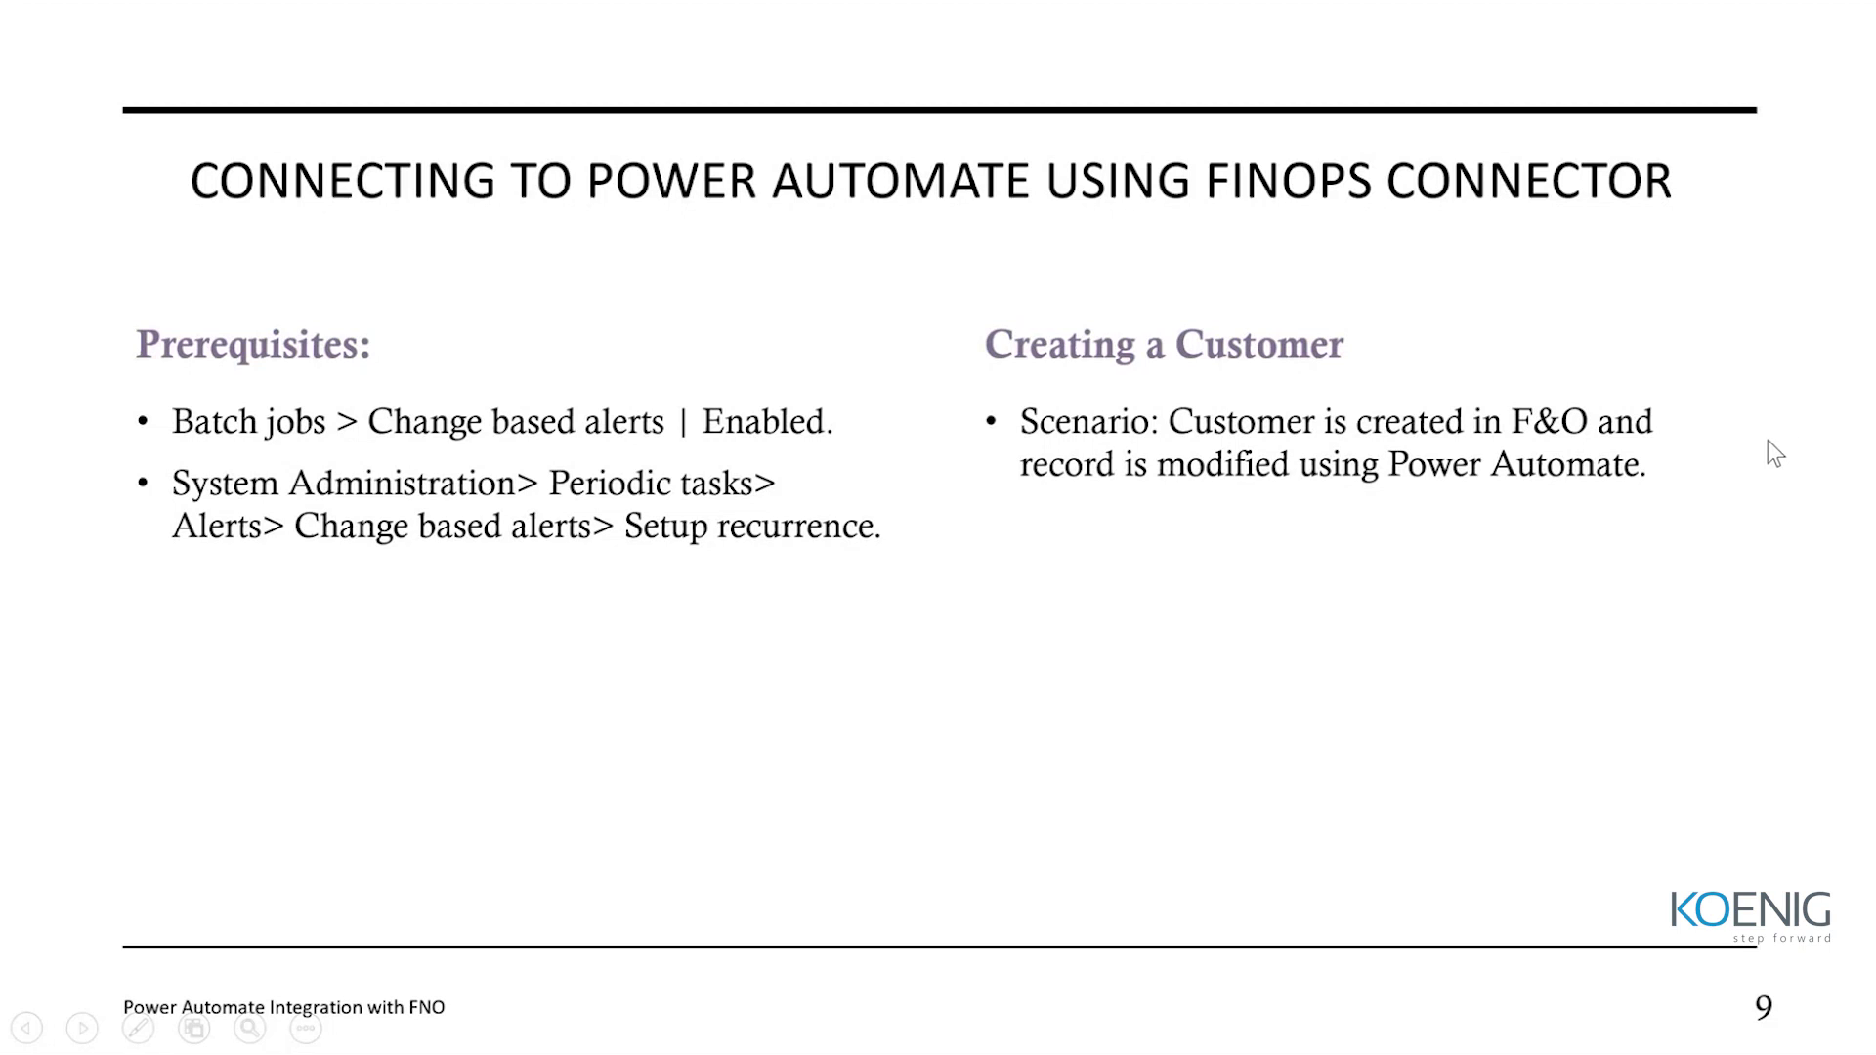
- Switch to the Finance and Operations business event catalog and download the schema of the purchase order confirmed event
{"action": "key", "text": "Right"}
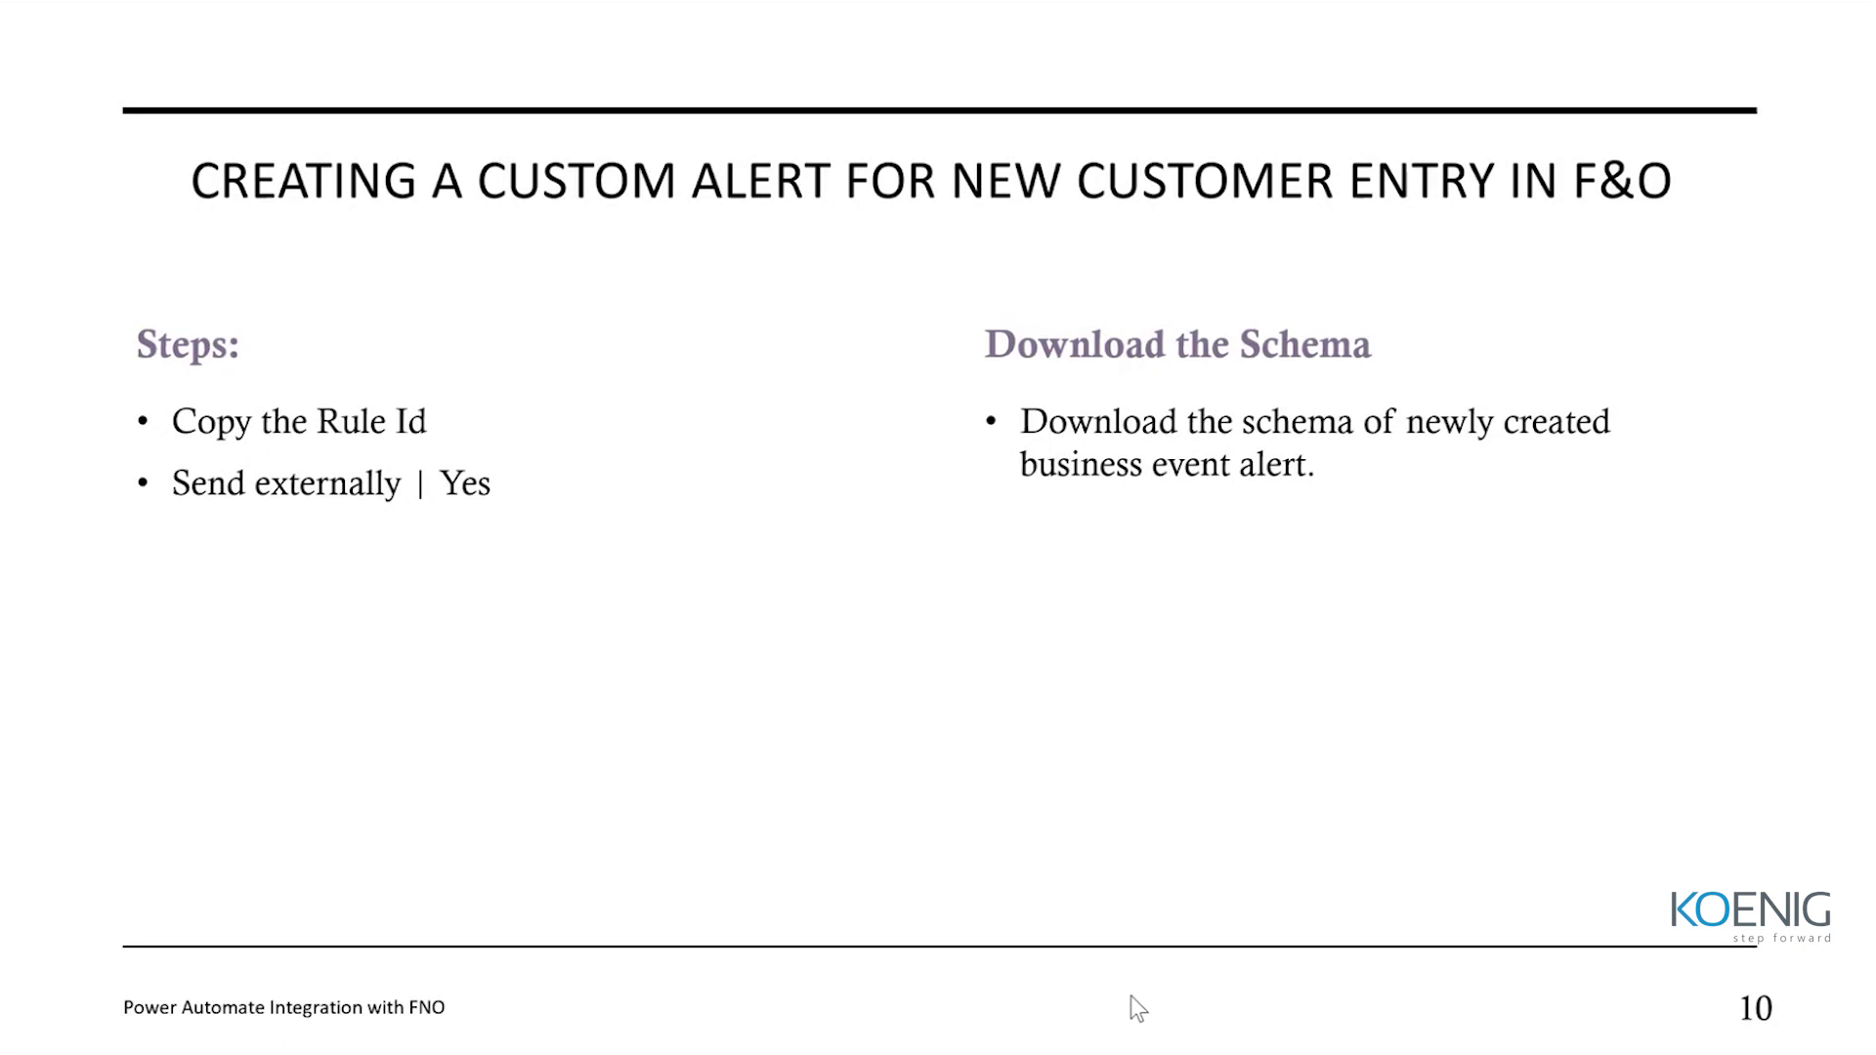
{"action": "key", "text": "alt+Tab"}
{"action": "left_click", "coordinate": [218, 405]}
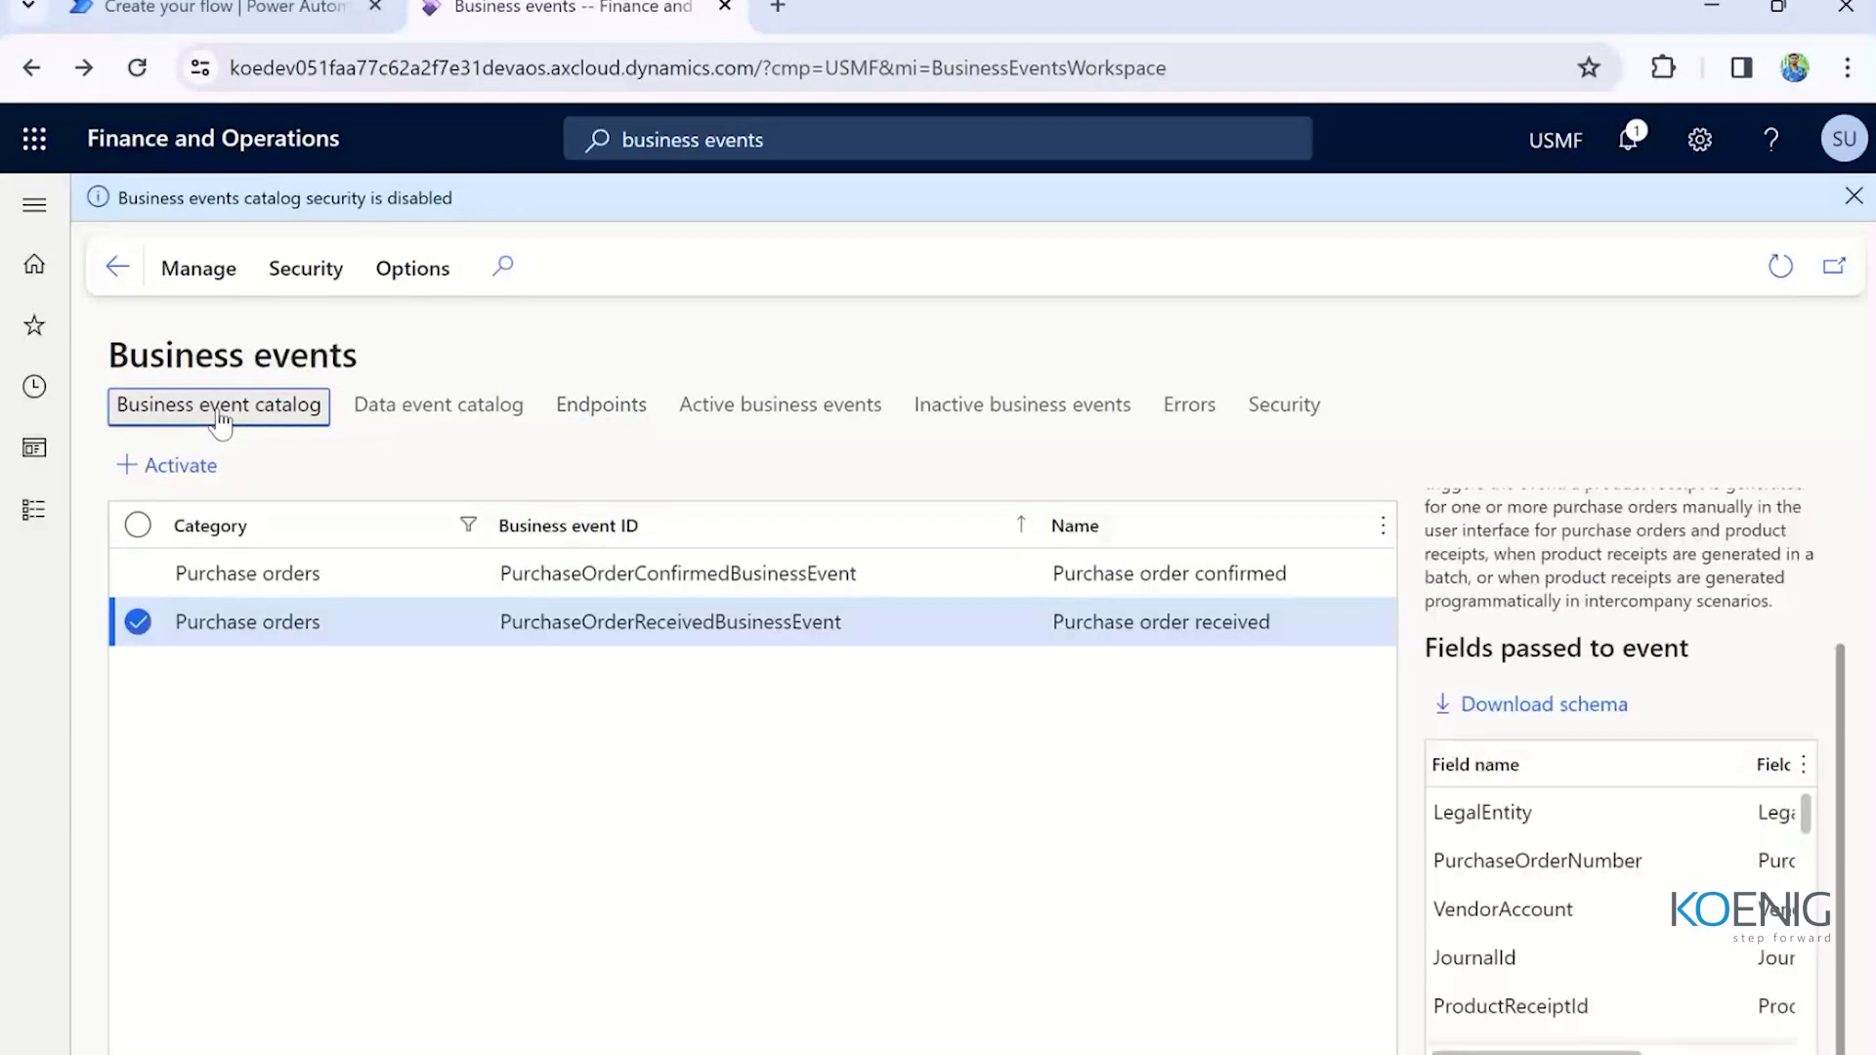
{"action": "left_click", "coordinate": [450, 621]}
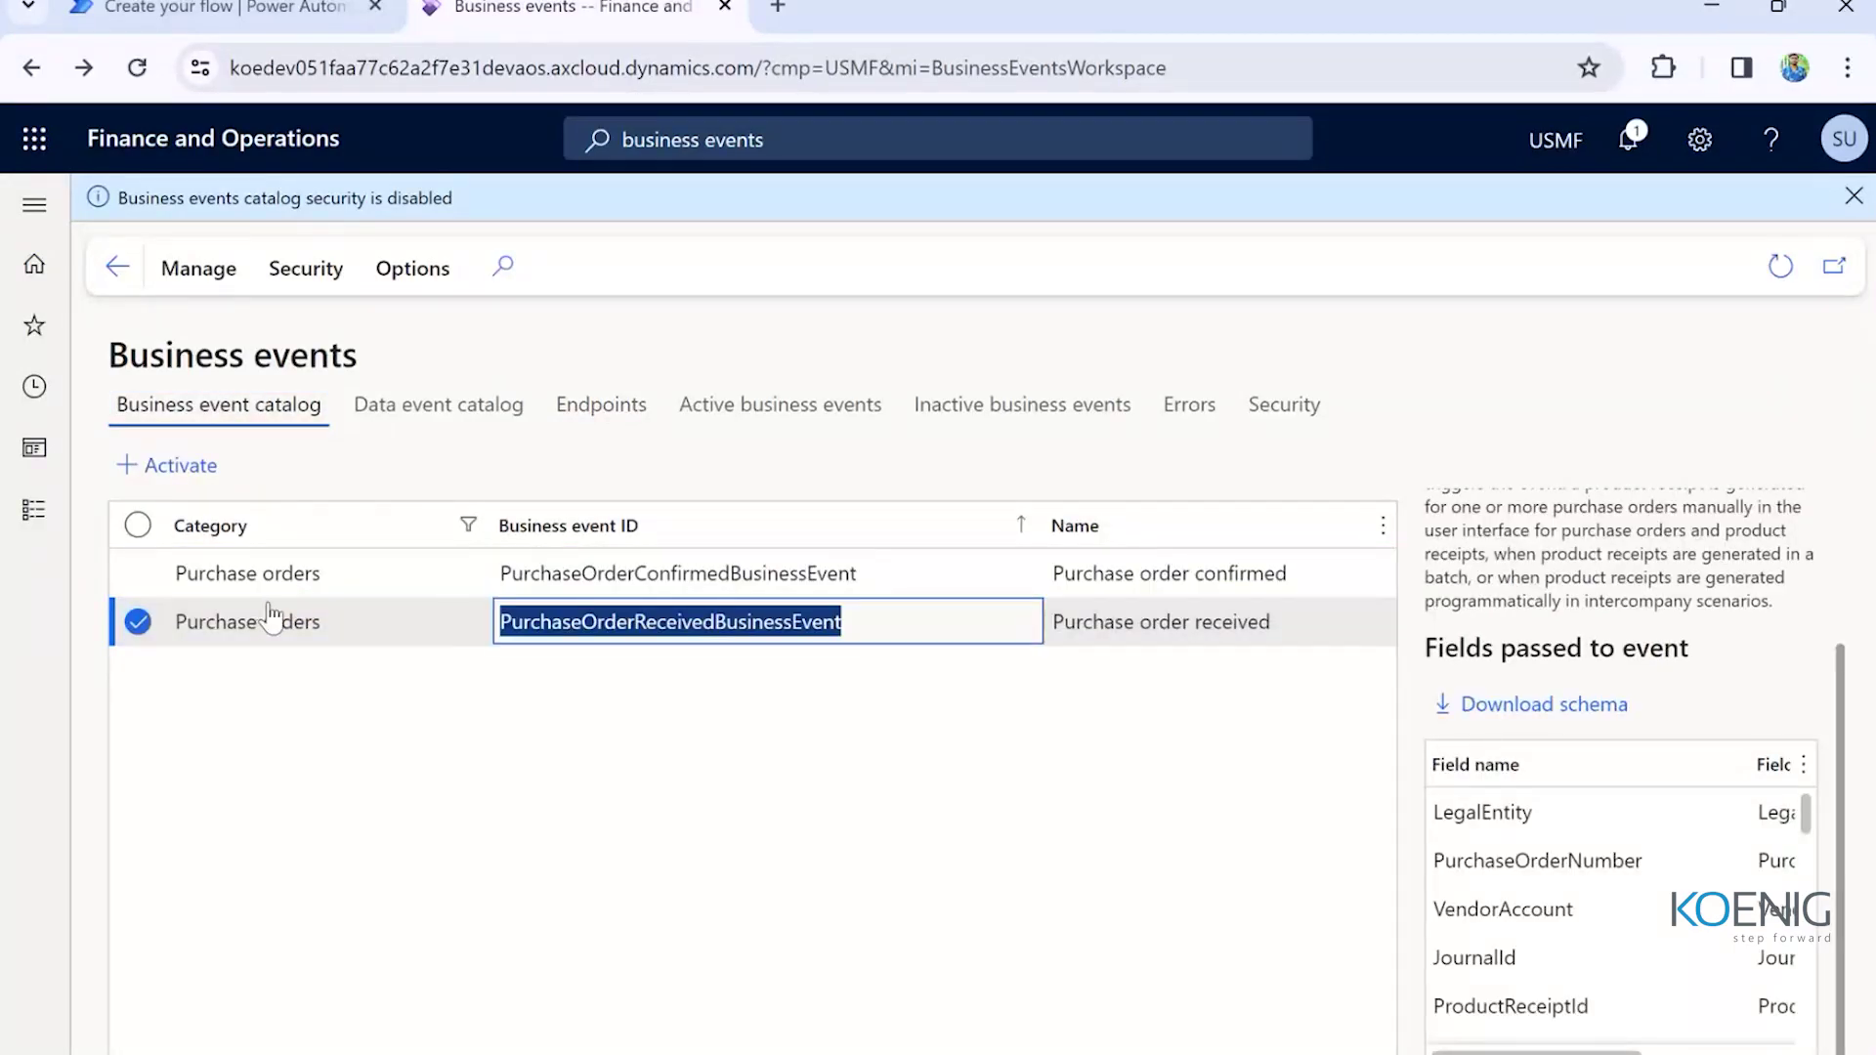
{"action": "left_click", "coordinate": [306, 578]}
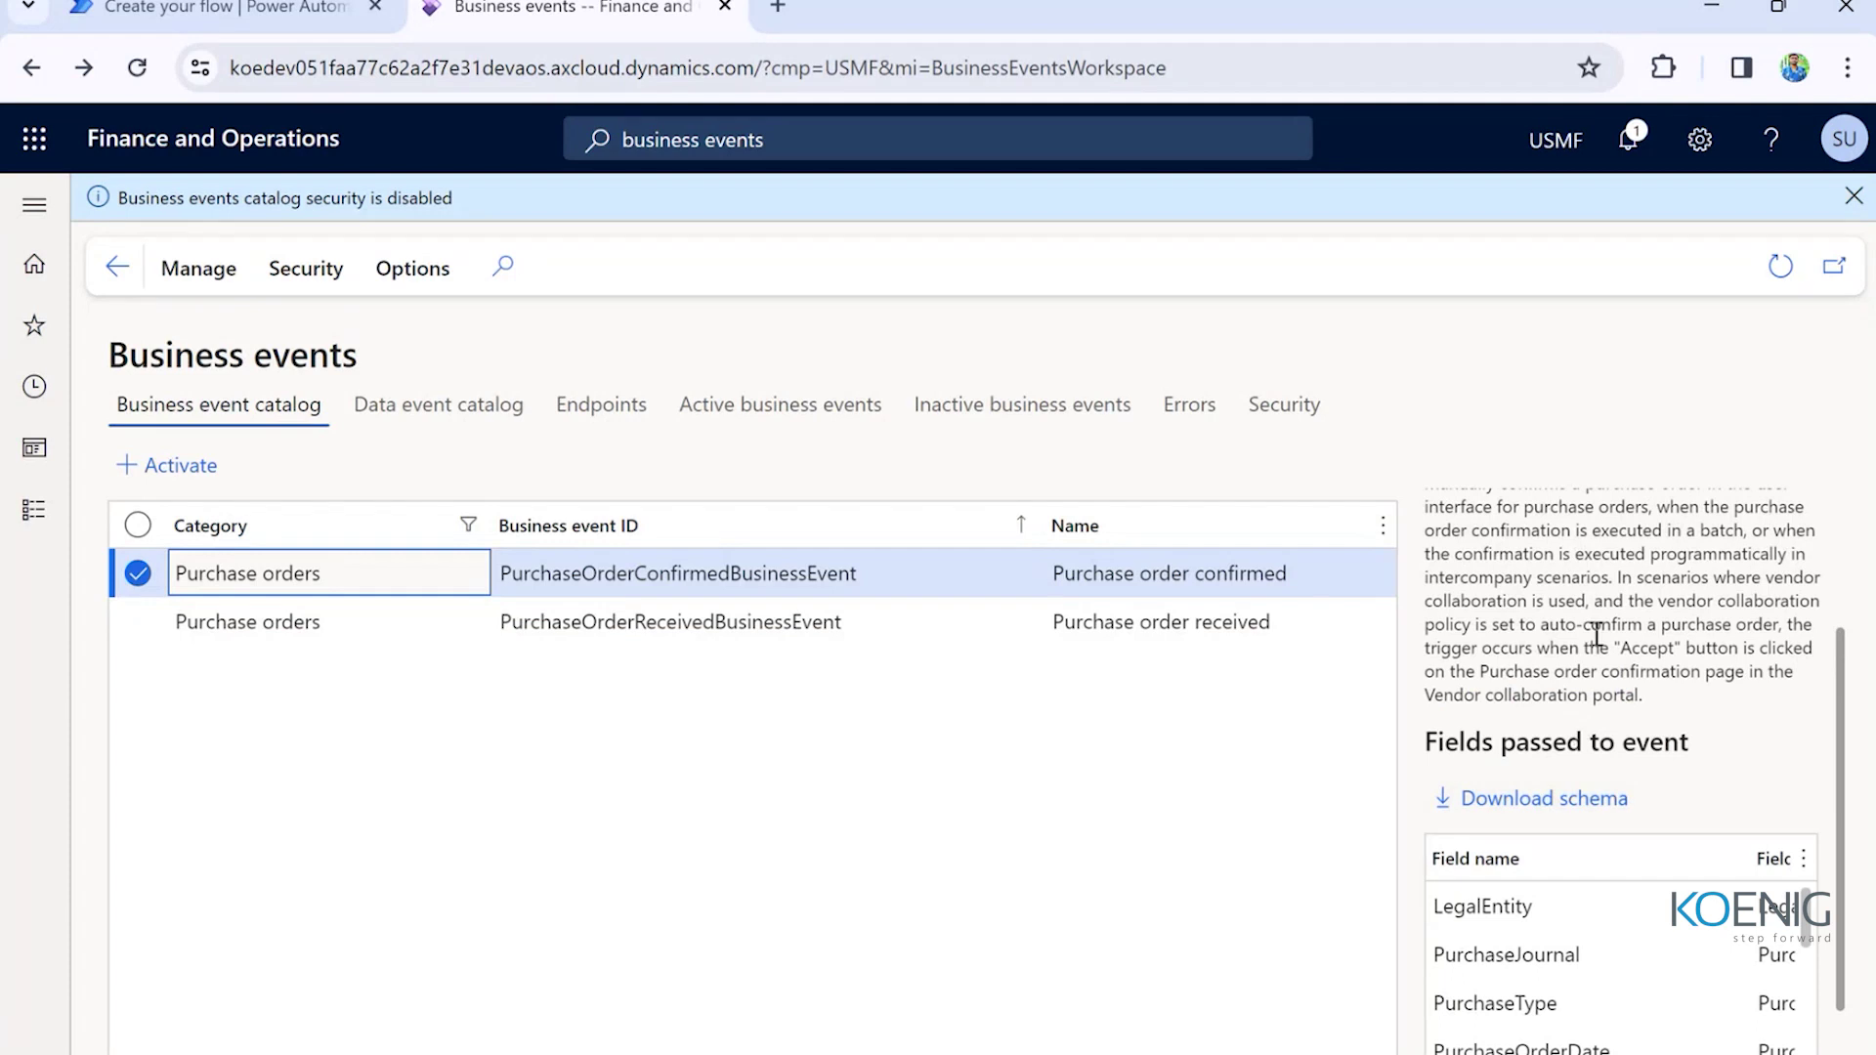
{"action": "scroll", "coordinate": [1539, 806], "scroll_direction": "down", "scroll_amount": 1}
{"action": "left_click", "coordinate": [1559, 716]}
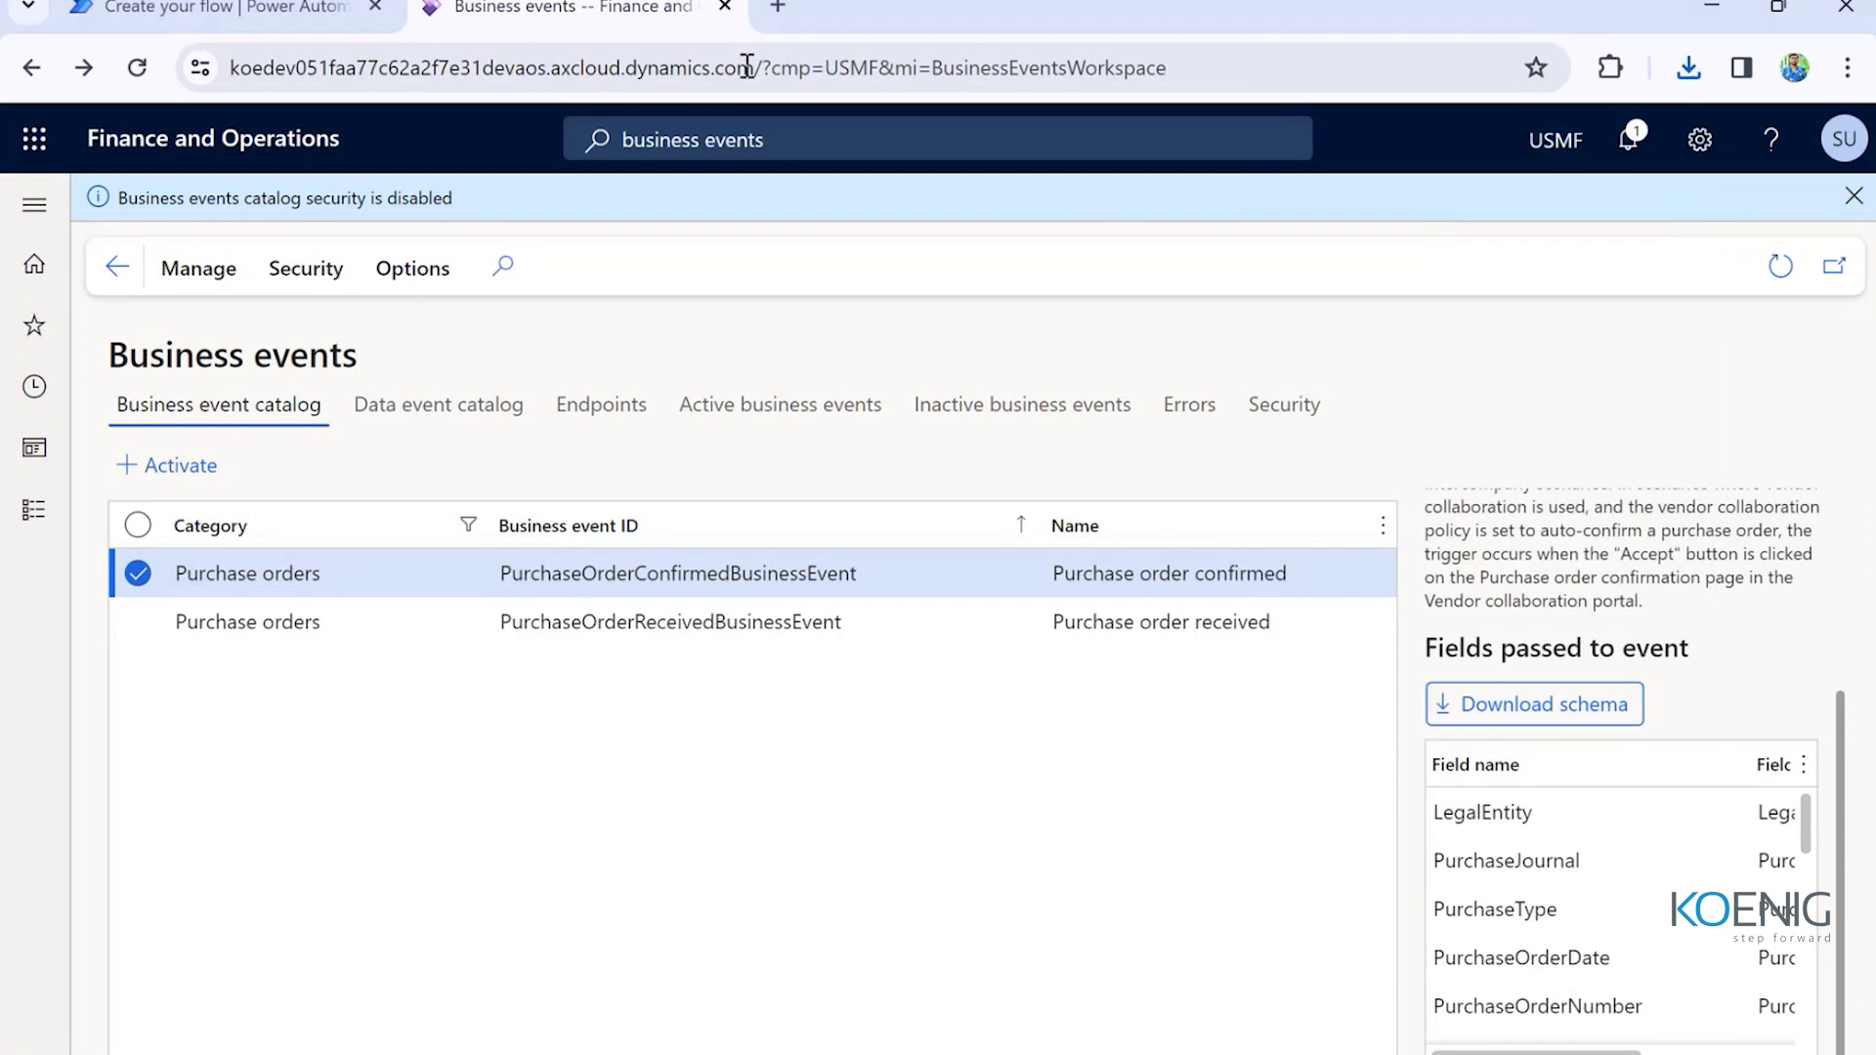
- Return to Power Automate and browse the trigger list for the automated cloud flow
{"action": "left_click", "coordinate": [262, 7]}
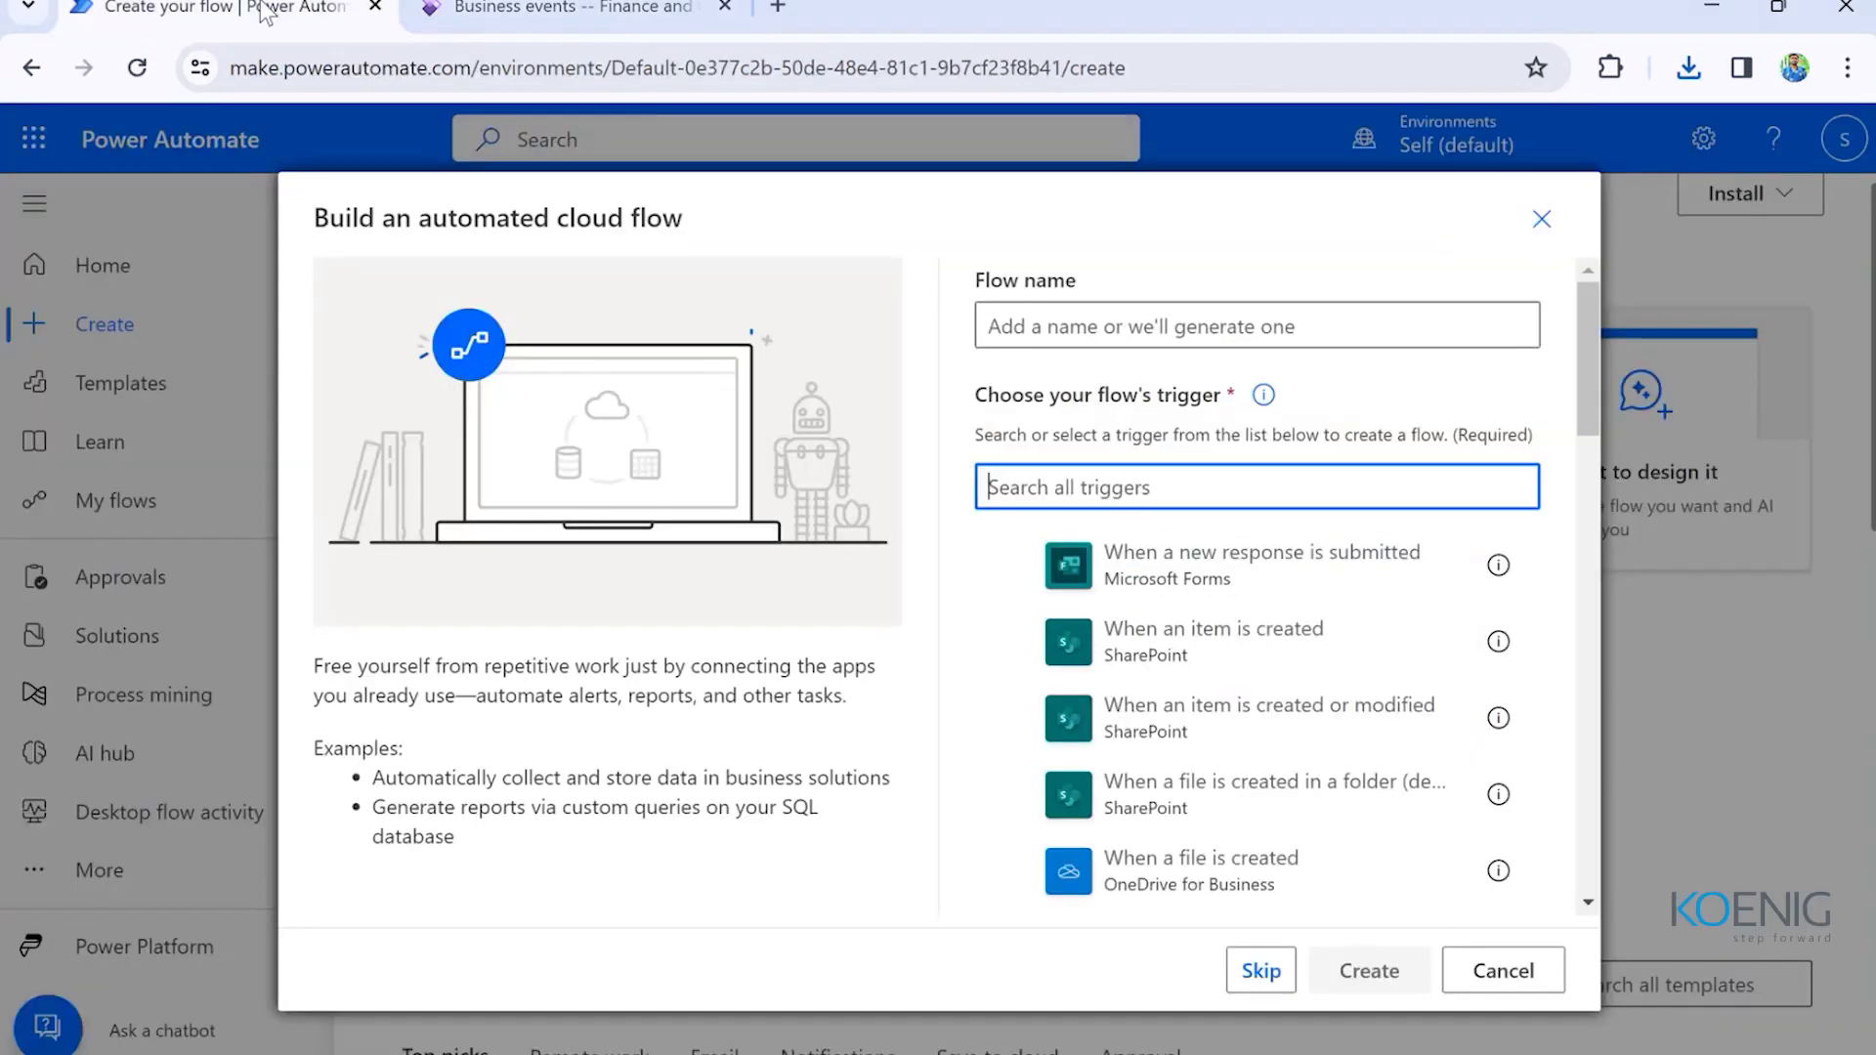
{"action": "left_click", "coordinate": [552, 10]}
{"action": "left_click", "coordinate": [173, 8]}
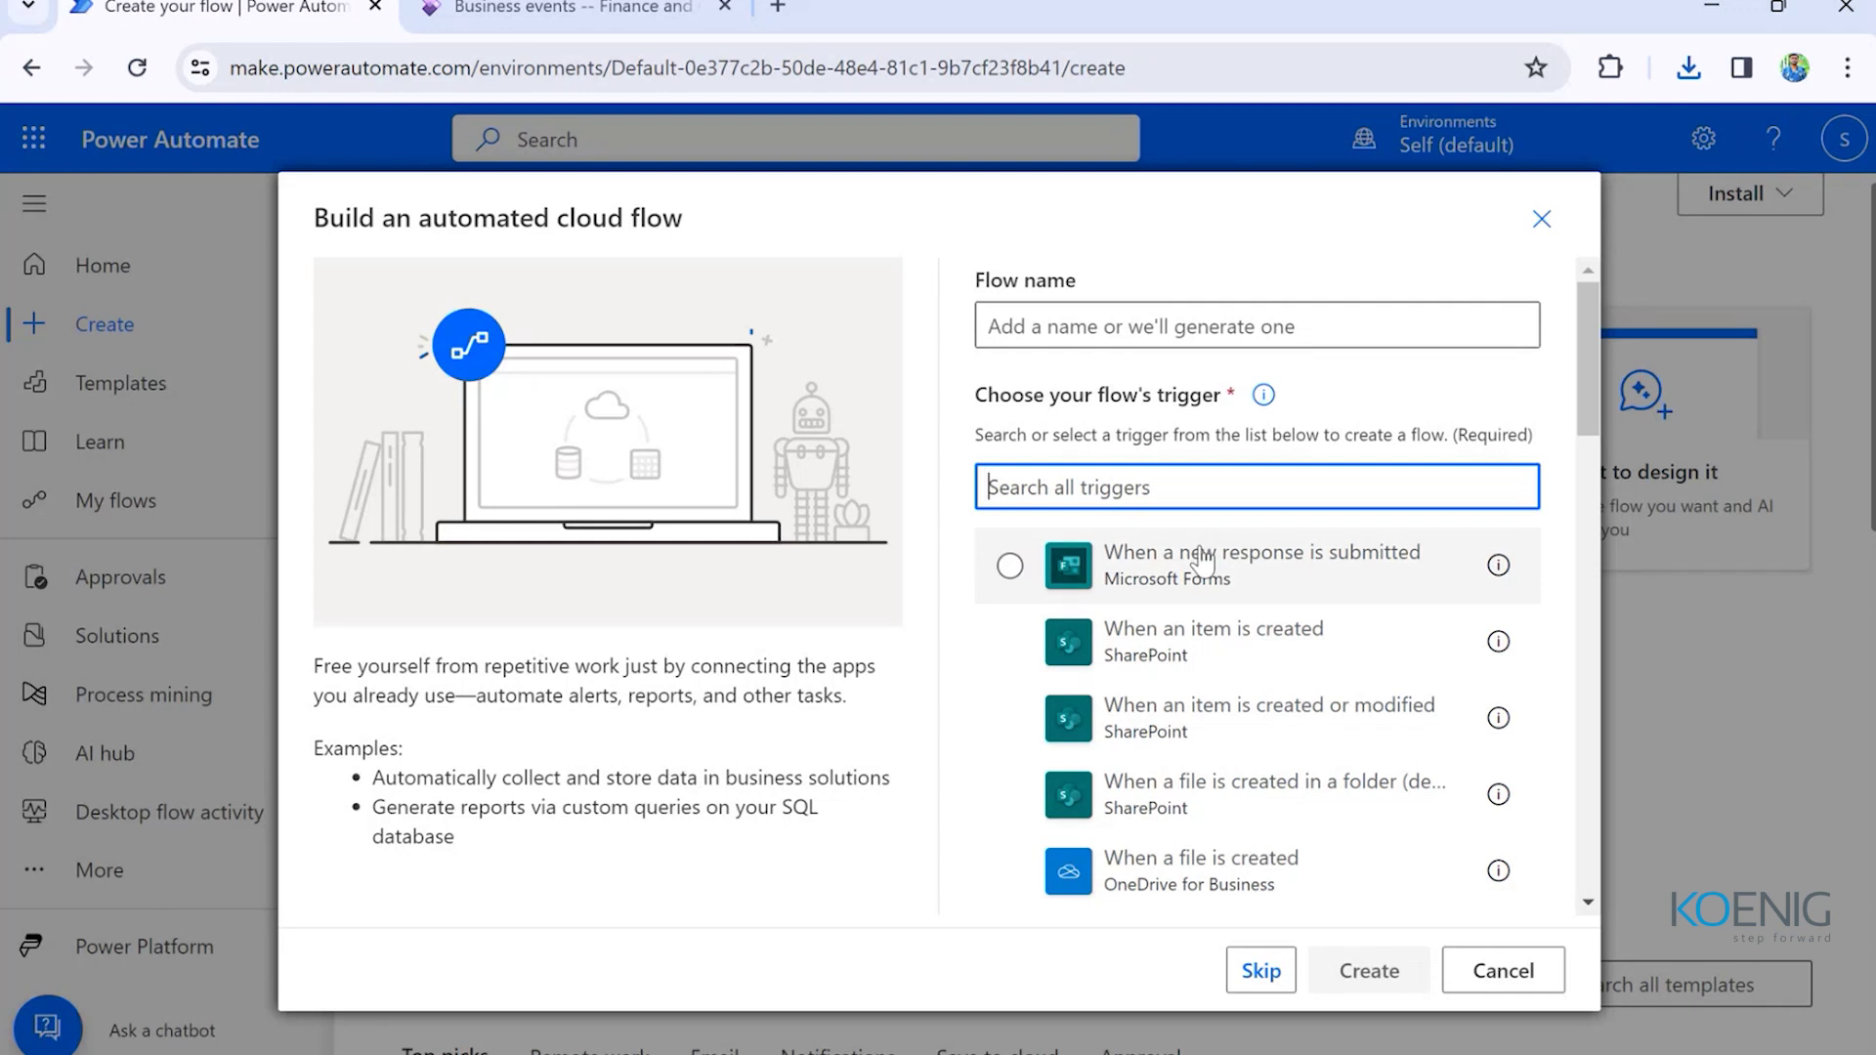
{"action": "scroll", "coordinate": [1202, 586], "scroll_direction": "down", "scroll_amount": 15}
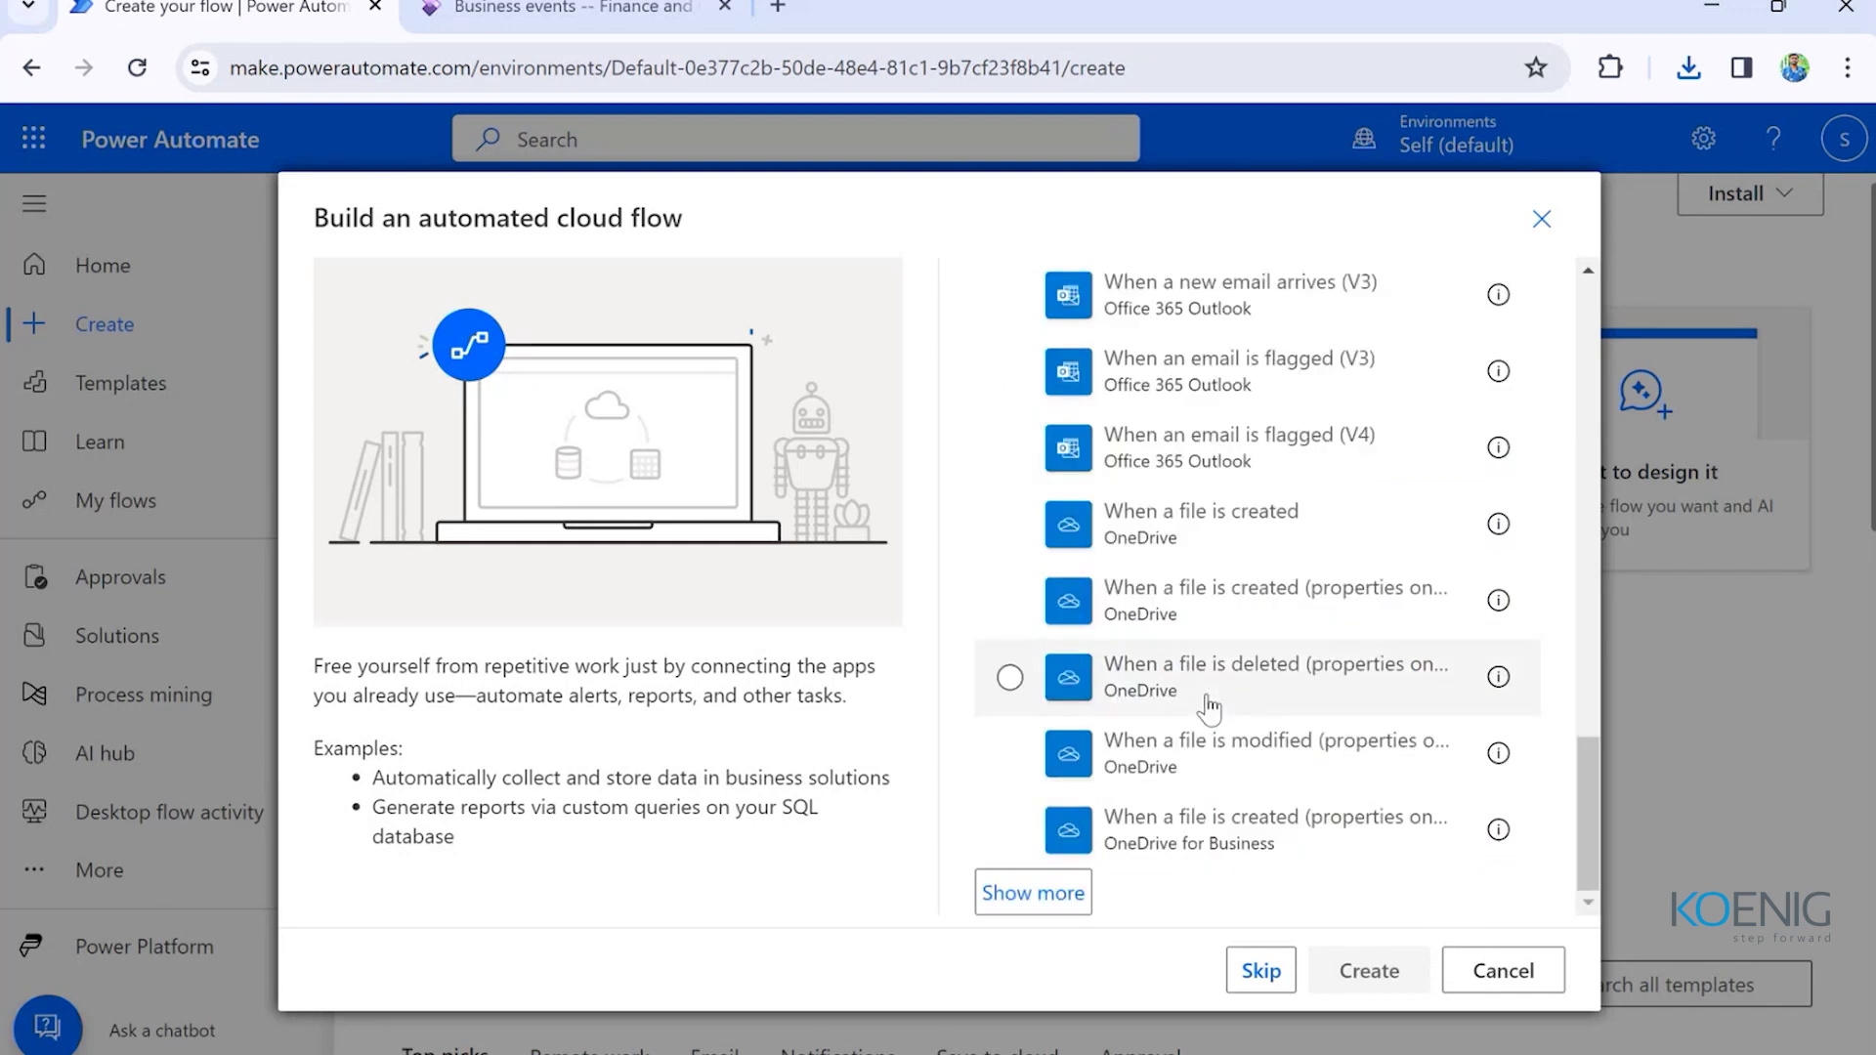
{"action": "scroll", "coordinate": [1209, 706], "scroll_direction": "down", "scroll_amount": 5}
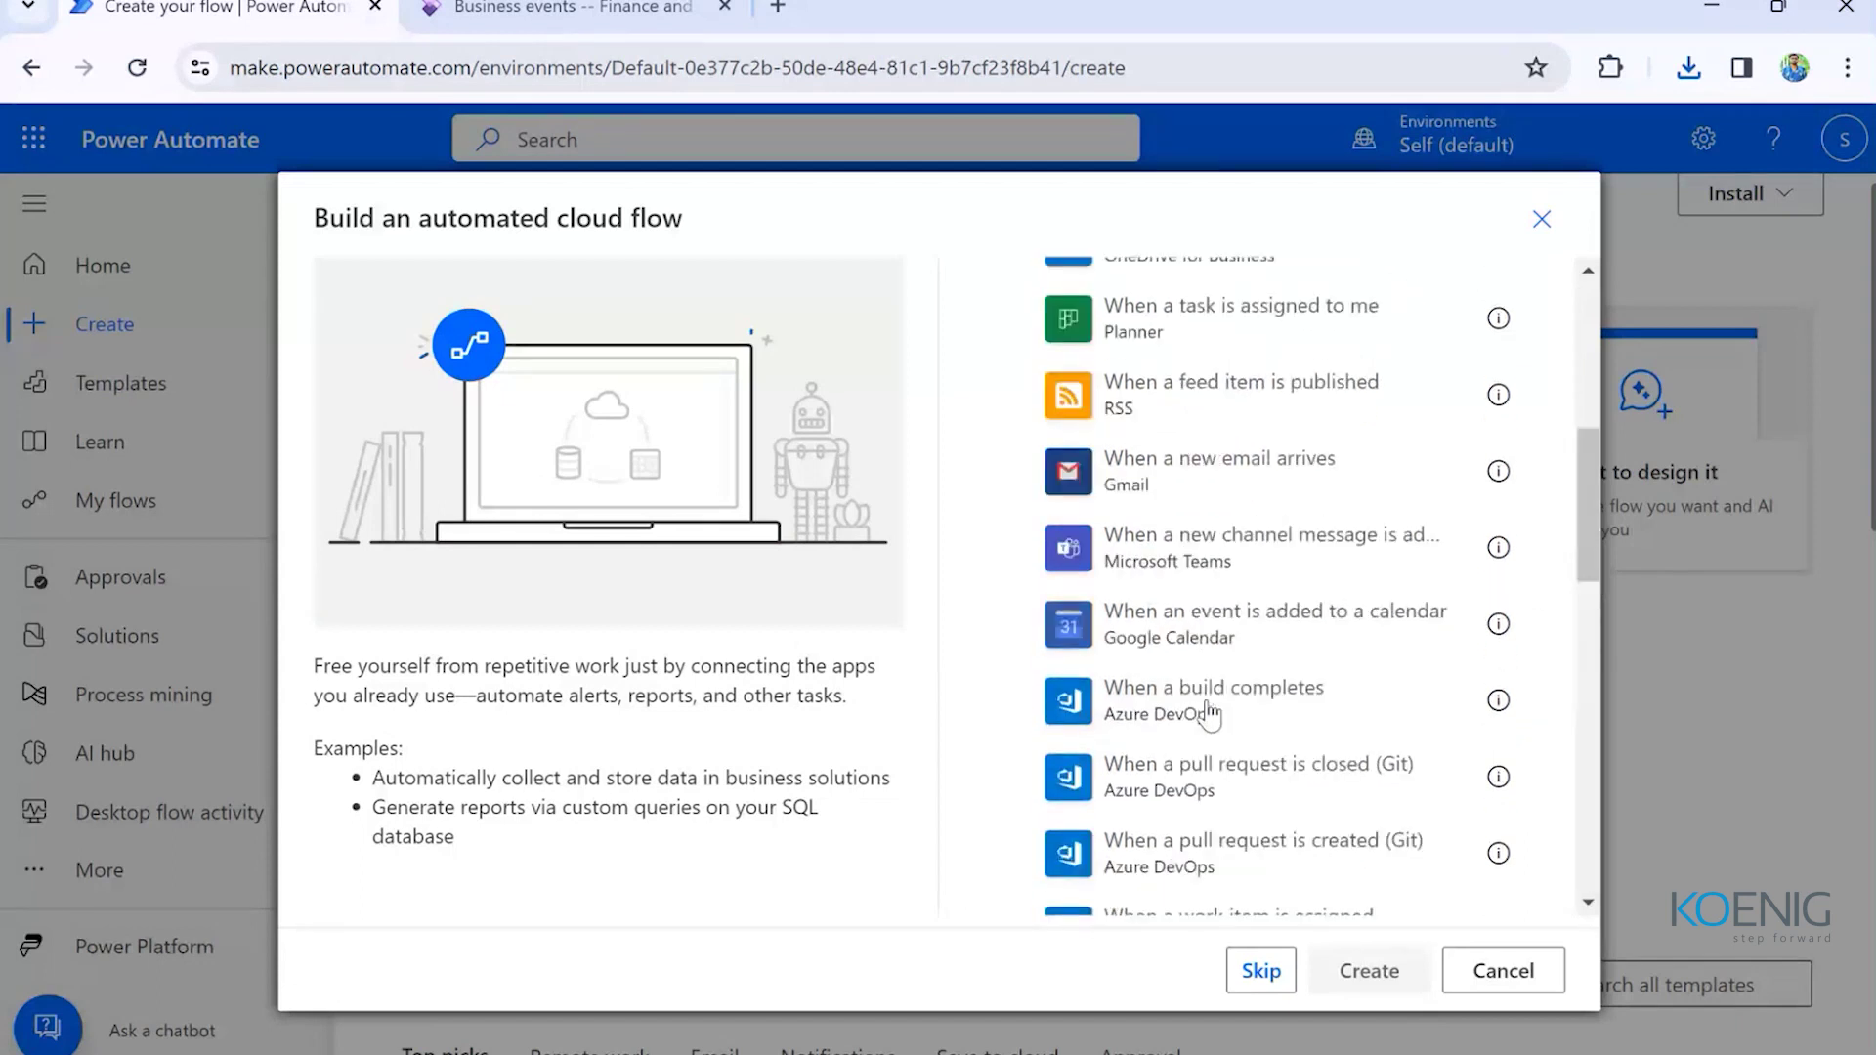
{"action": "scroll", "coordinate": [1212, 713], "scroll_direction": "up", "scroll_amount": 20}
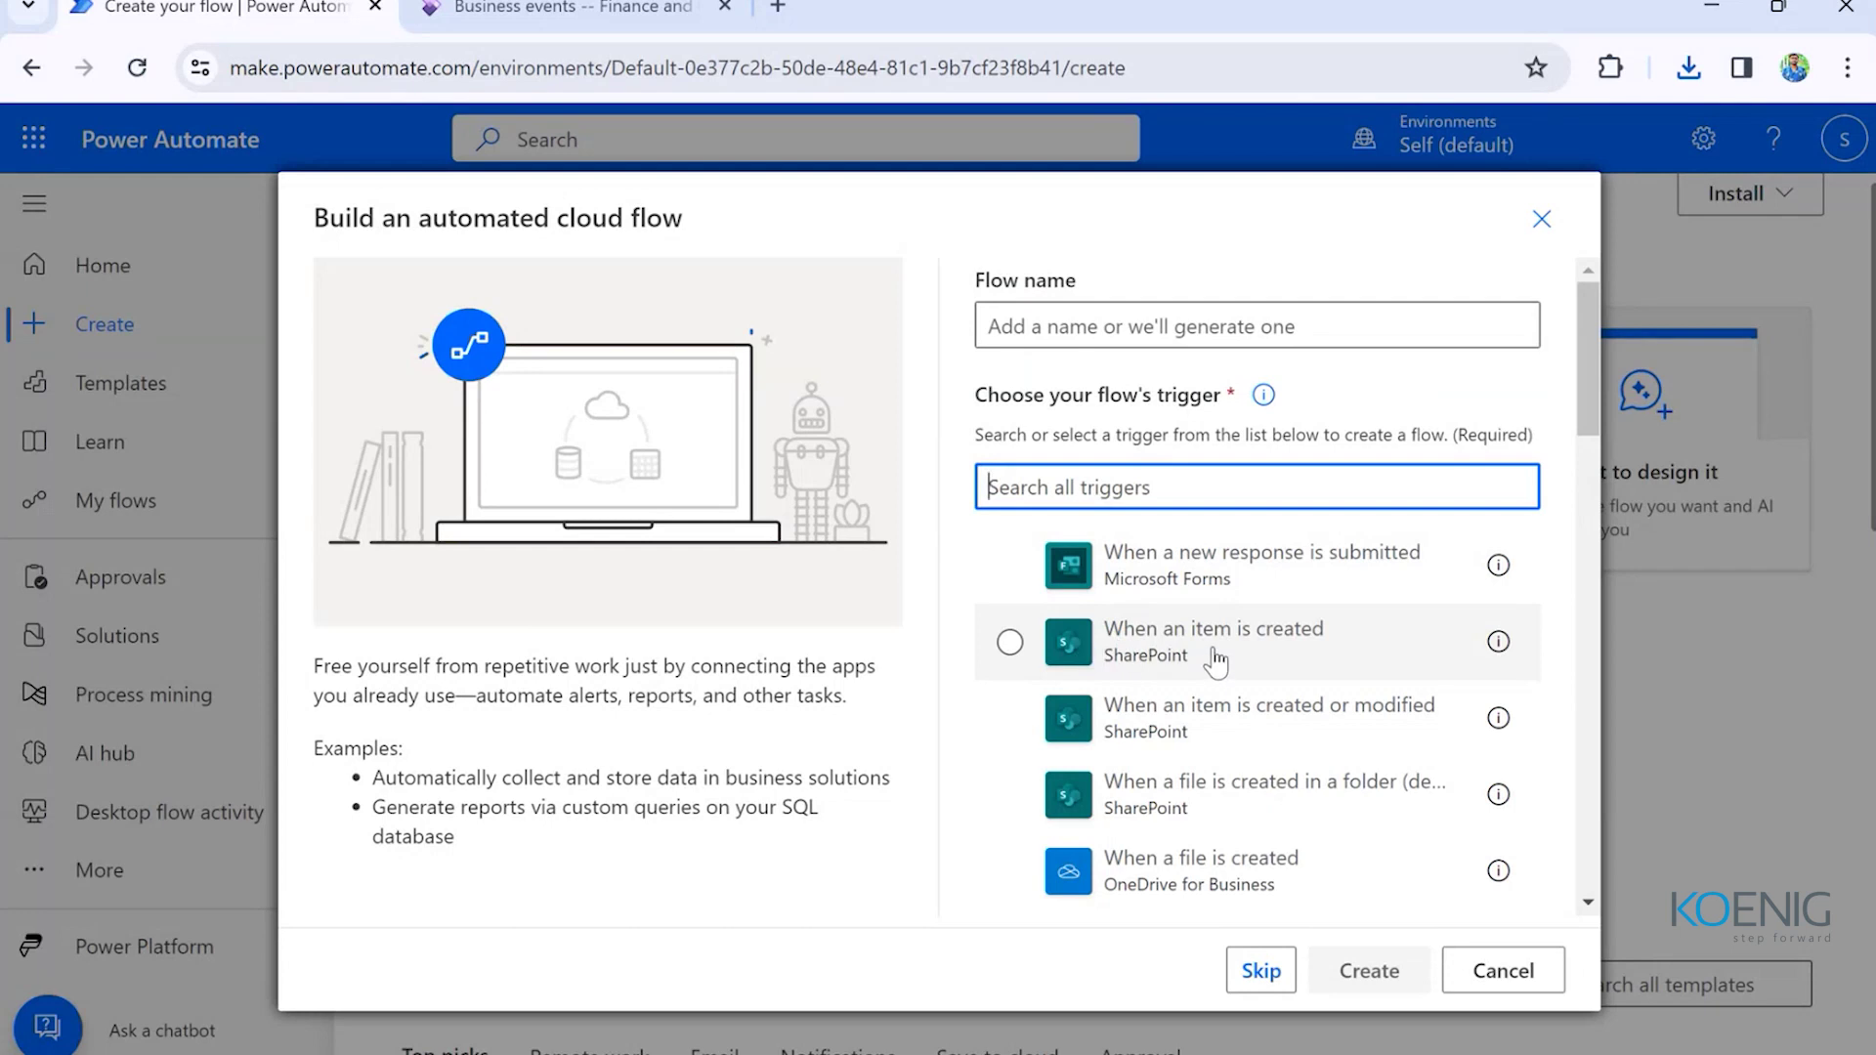
{"action": "scroll", "coordinate": [1214, 662], "scroll_direction": "down", "scroll_amount": 3}
{"action": "scroll", "coordinate": [1214, 662], "scroll_direction": "down", "scroll_amount": 5}
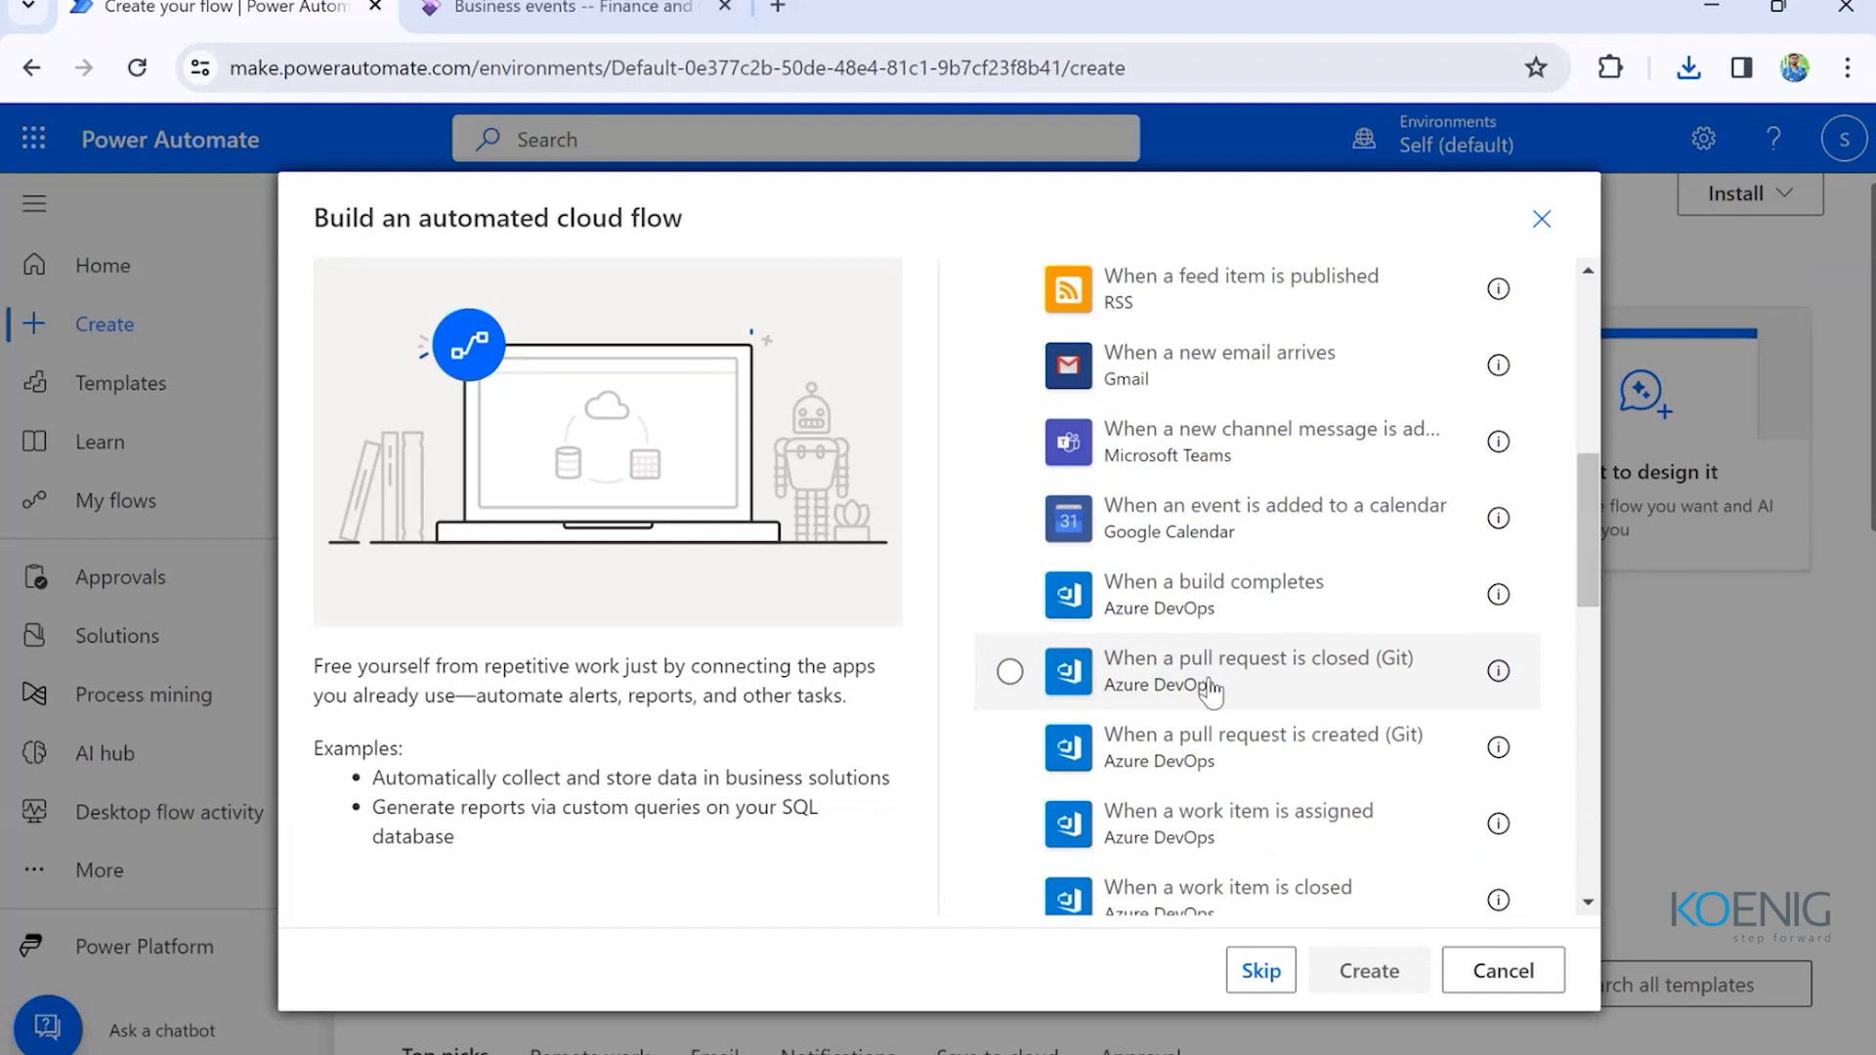
{"action": "scroll", "coordinate": [1211, 689], "scroll_direction": "down", "scroll_amount": 8}
{"action": "scroll", "coordinate": [1212, 689], "scroll_direction": "down", "scroll_amount": 5}
{"action": "scroll", "coordinate": [1211, 684], "scroll_direction": "up", "scroll_amount": 8}
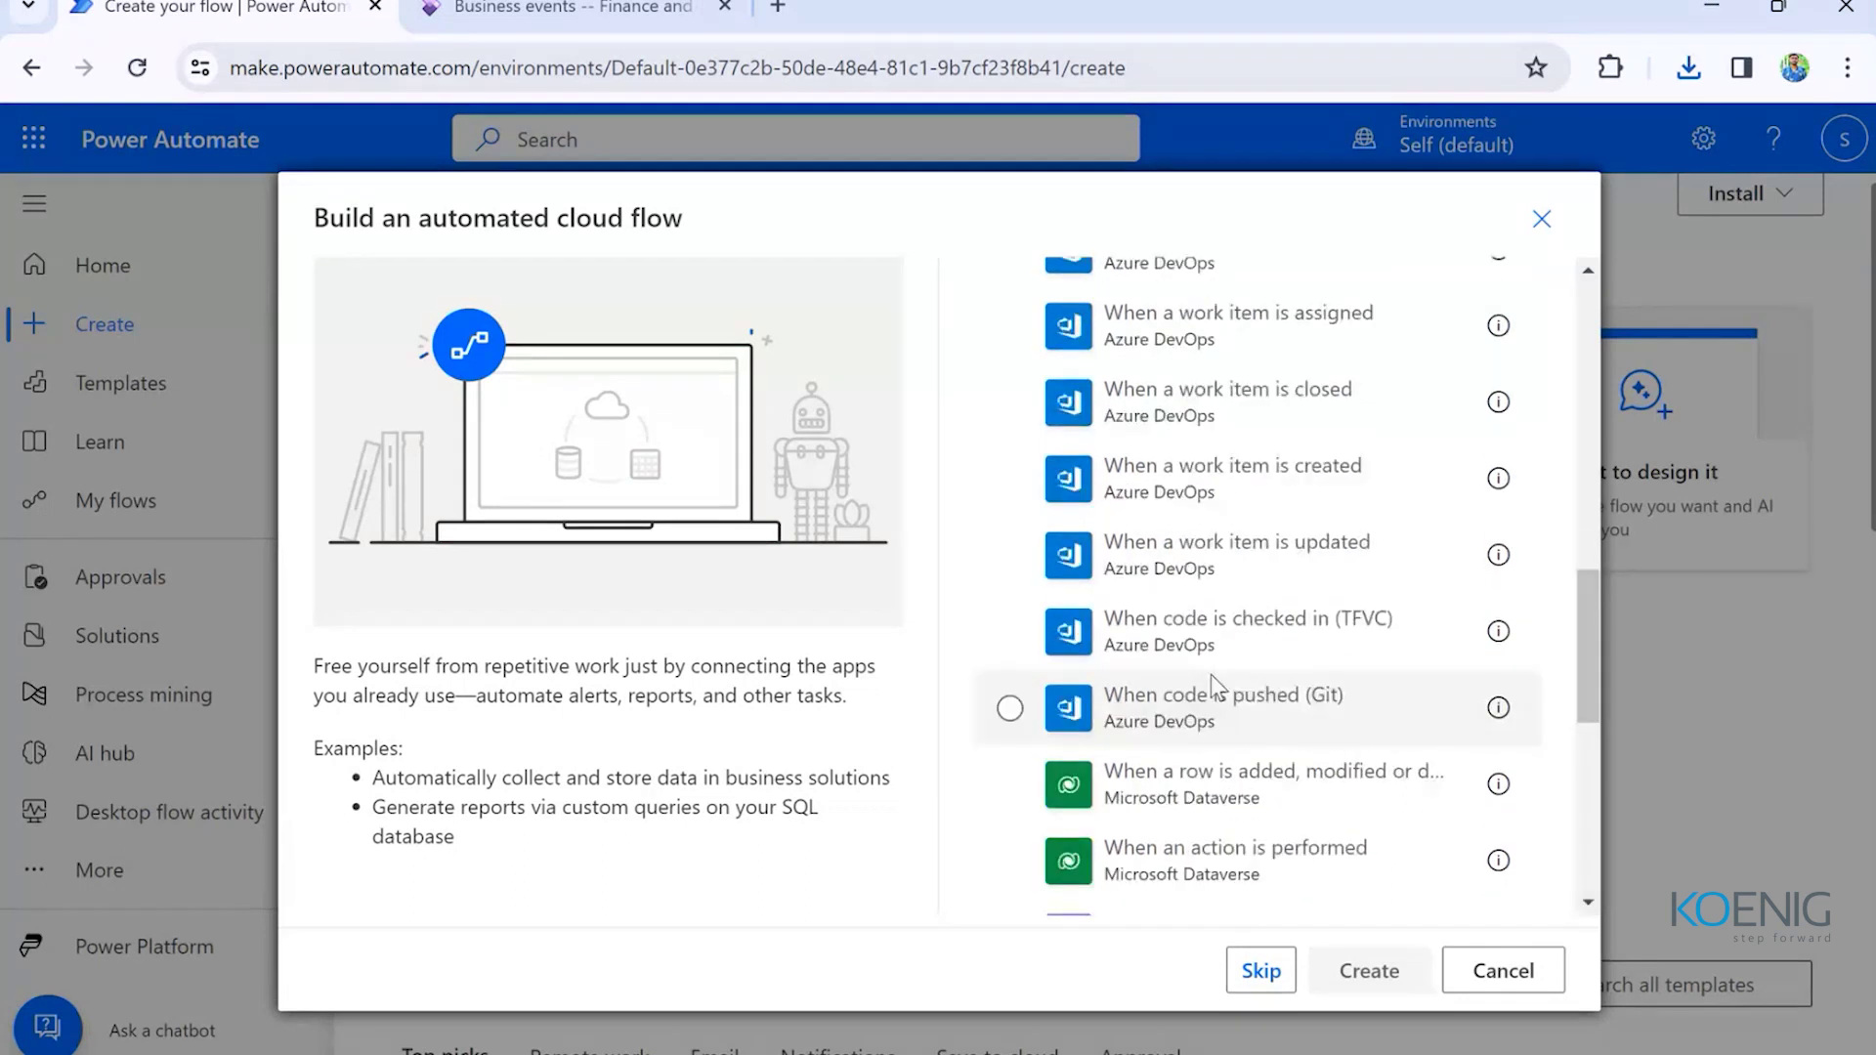
{"action": "scroll", "coordinate": [1211, 675], "scroll_direction": "up", "scroll_amount": 15}
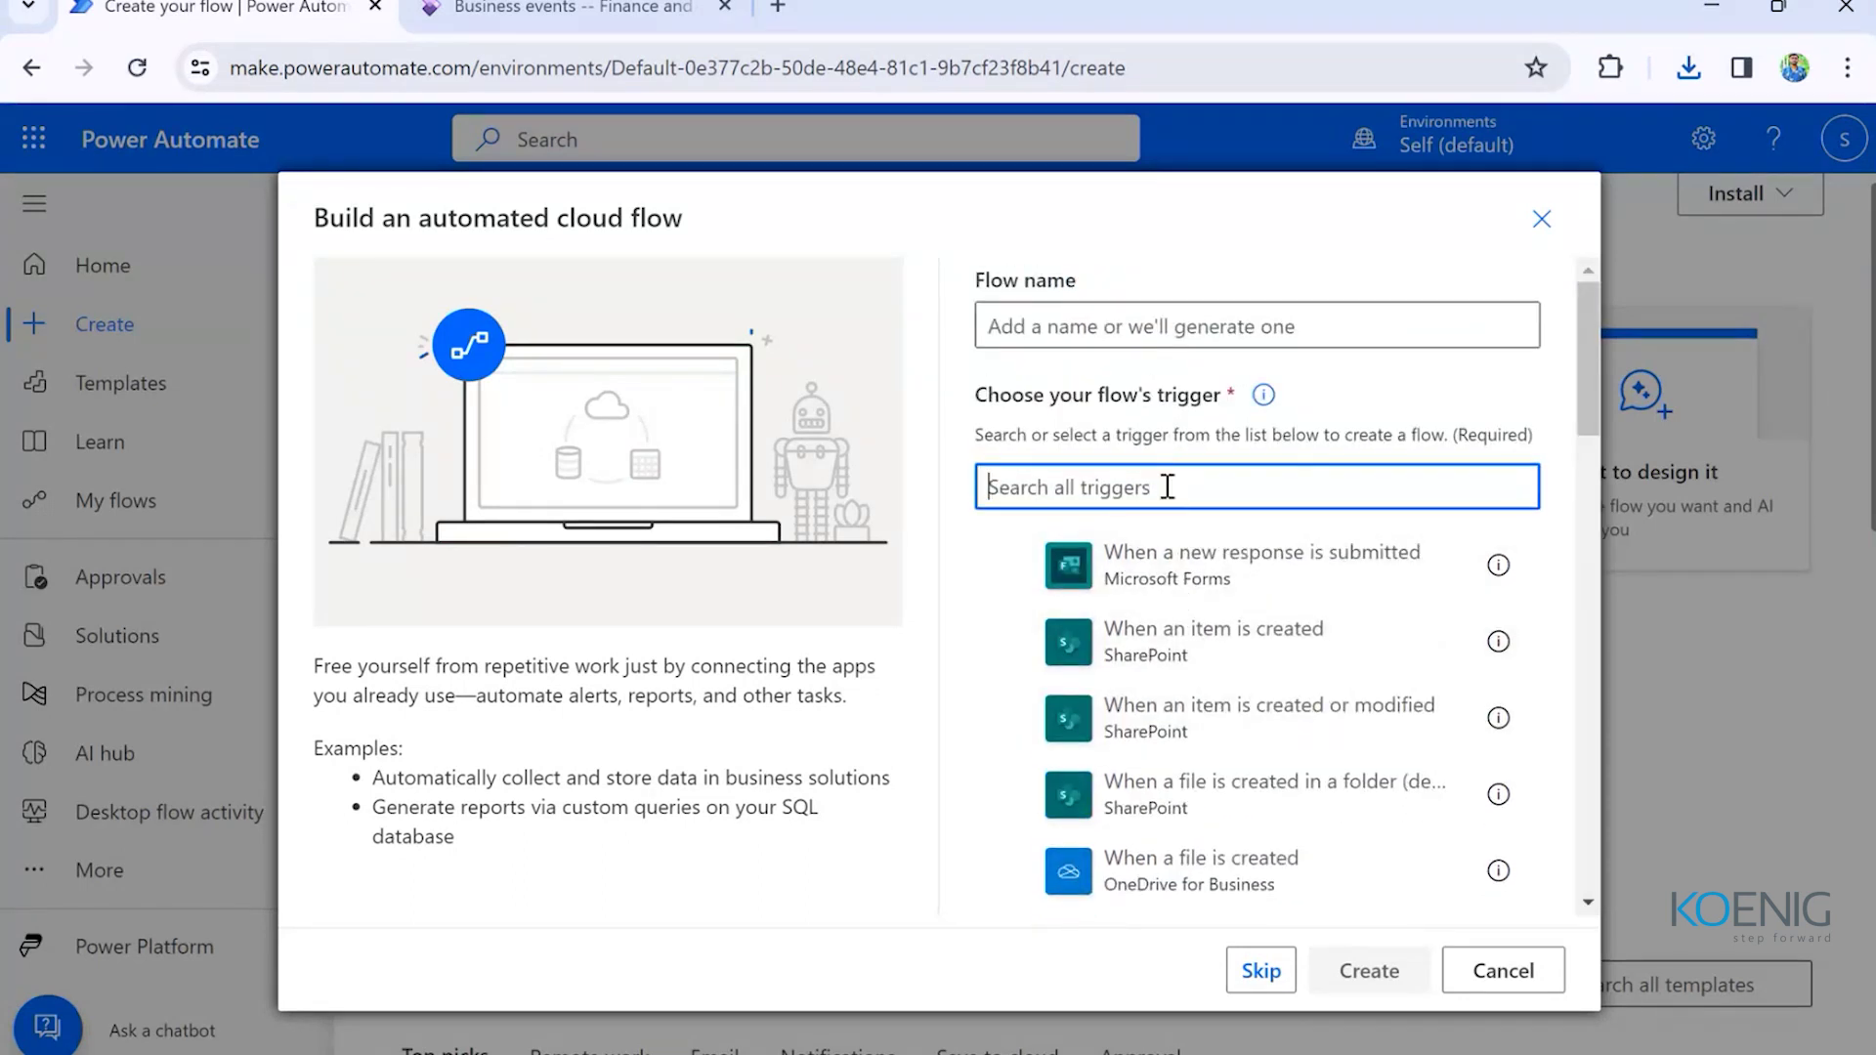
- Search the triggers for "Fins" and create the flow with the Fin & Ops Apps trigger When a Business Event occurs
{"action": "type", "text": "Financ"}
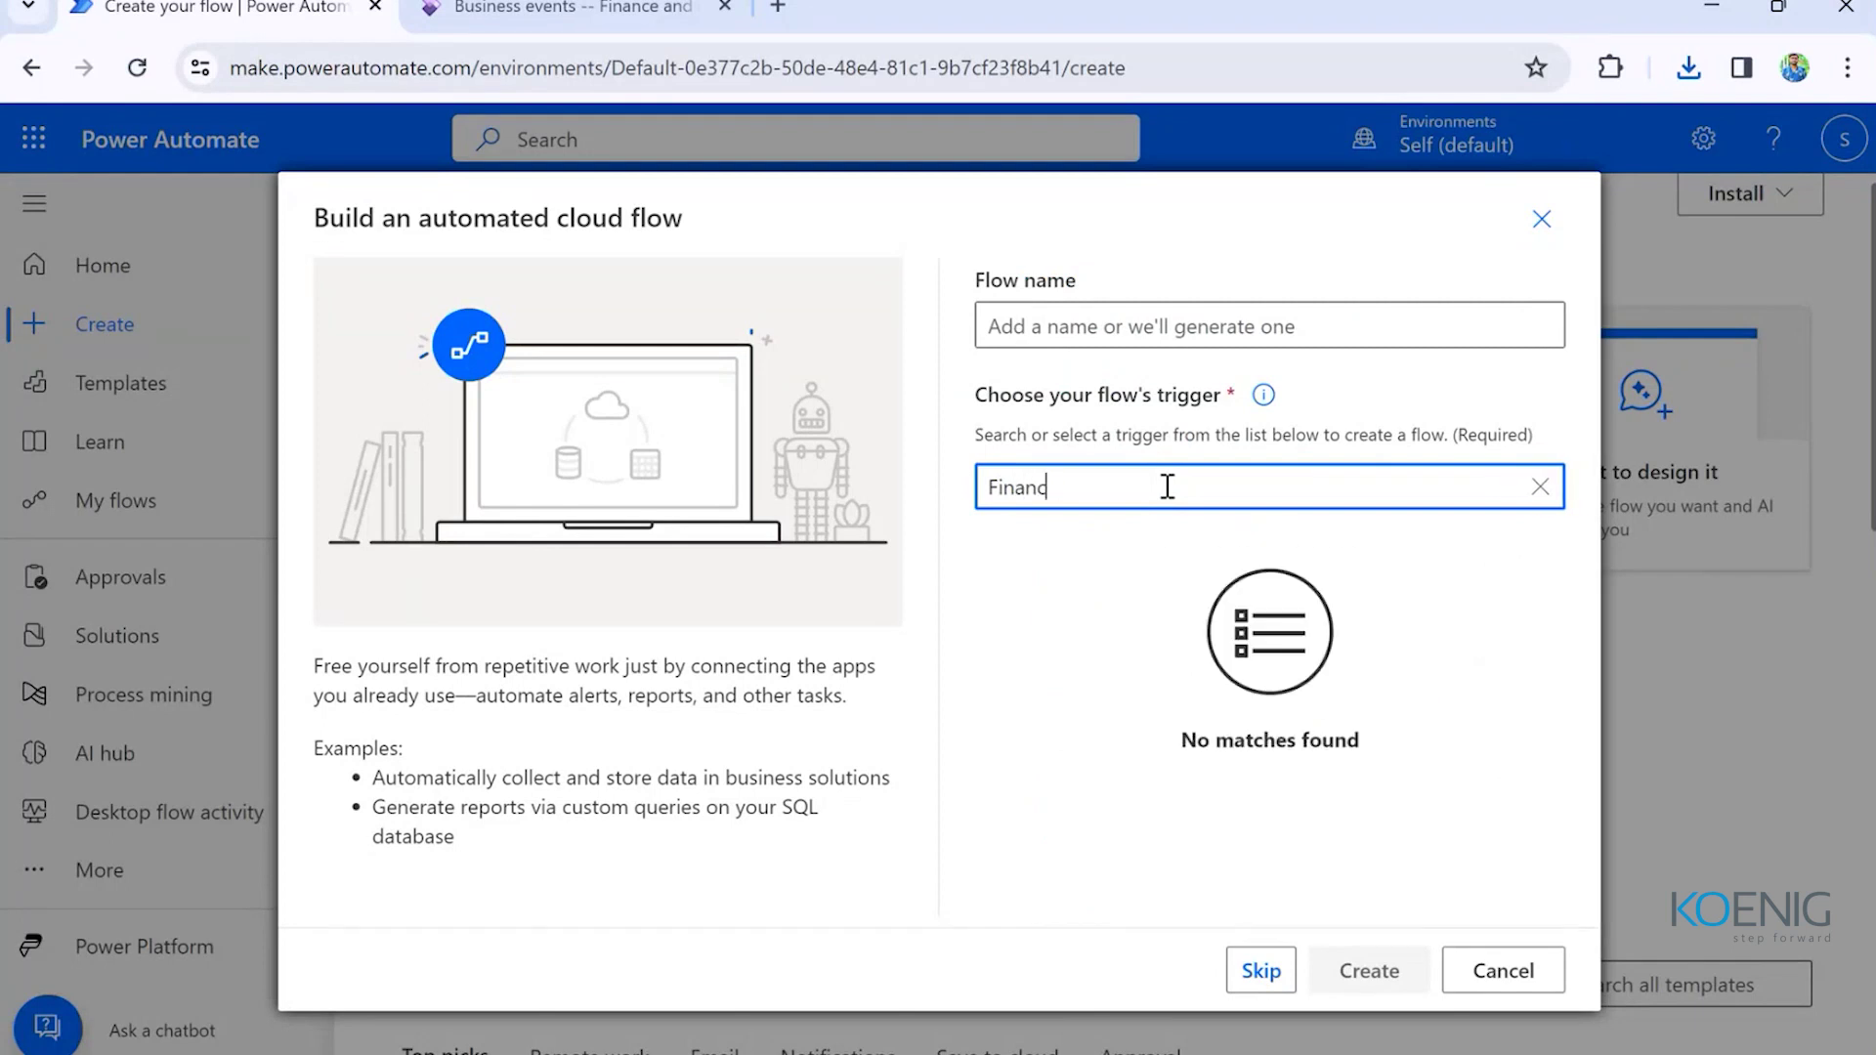
{"action": "key", "text": "BackSpace"}
{"action": "key", "text": "BackSpace"}
{"action": "key", "text": "BackSpace"}
{"action": "type", "text": "s"}
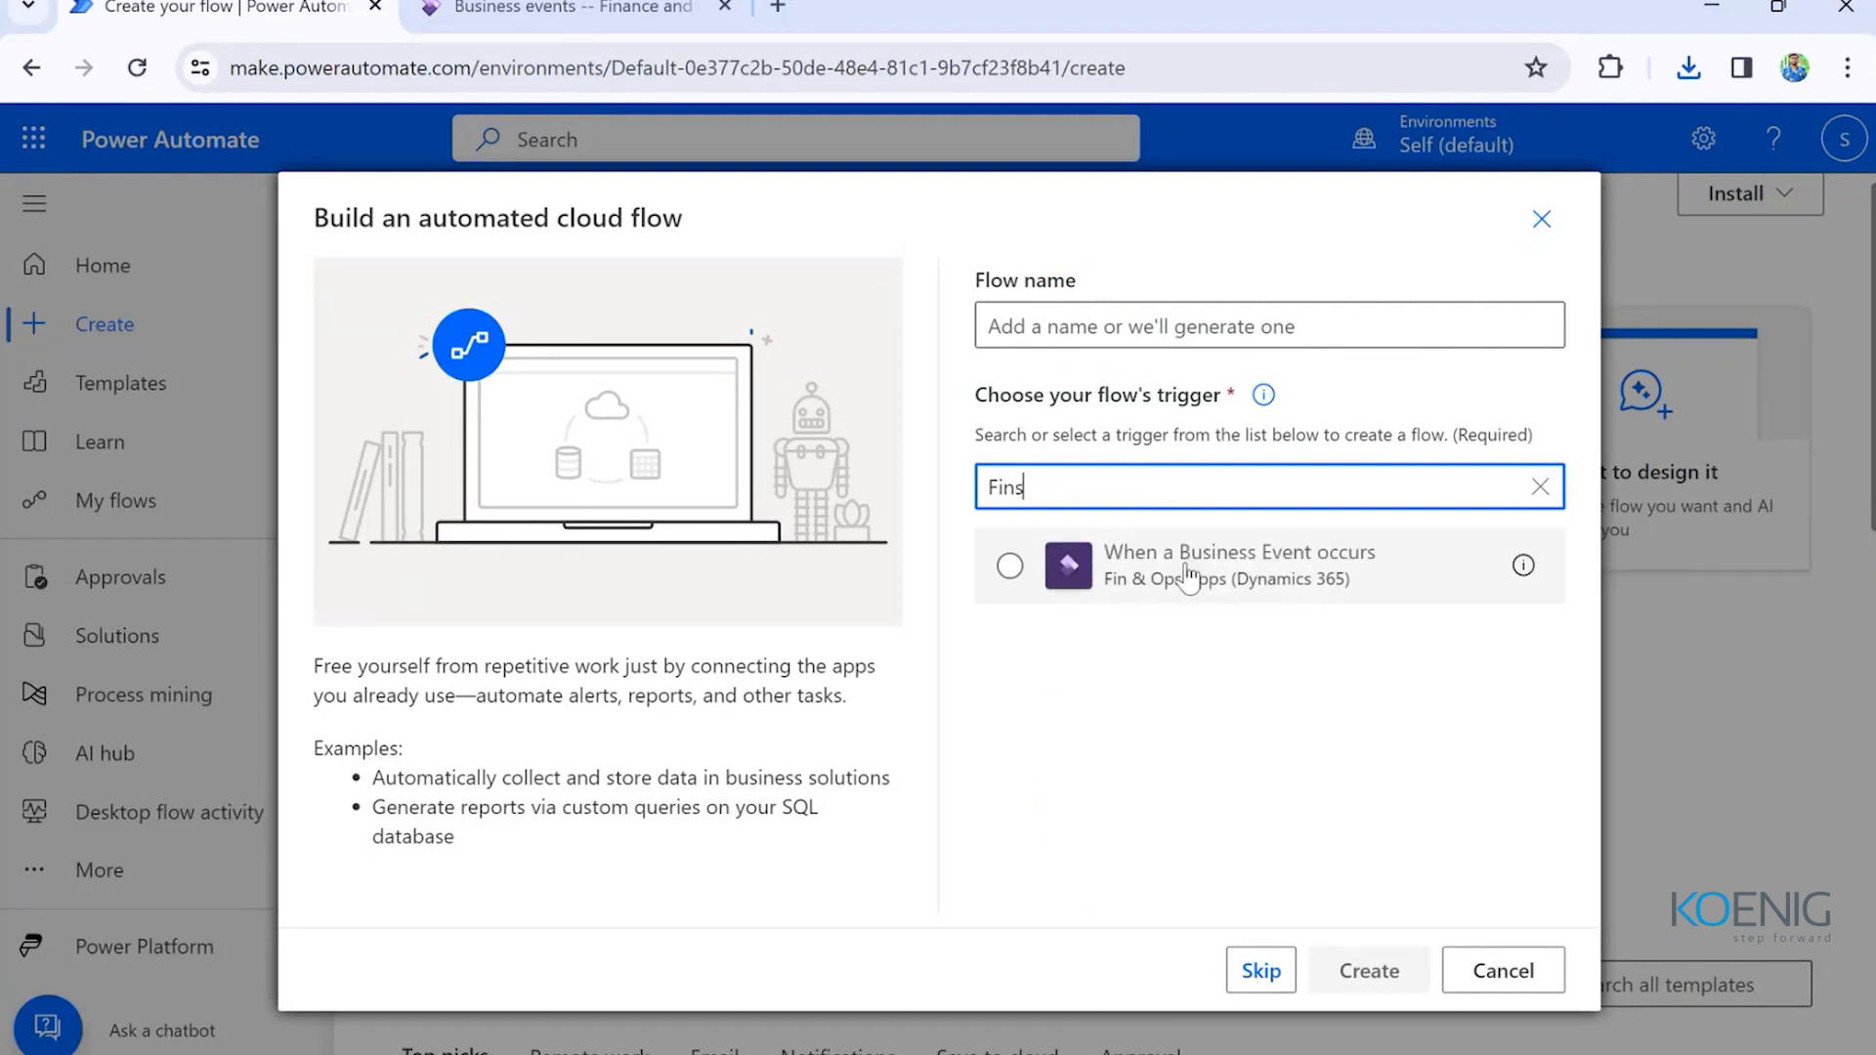
{"action": "left_click", "coordinate": [1188, 579]}
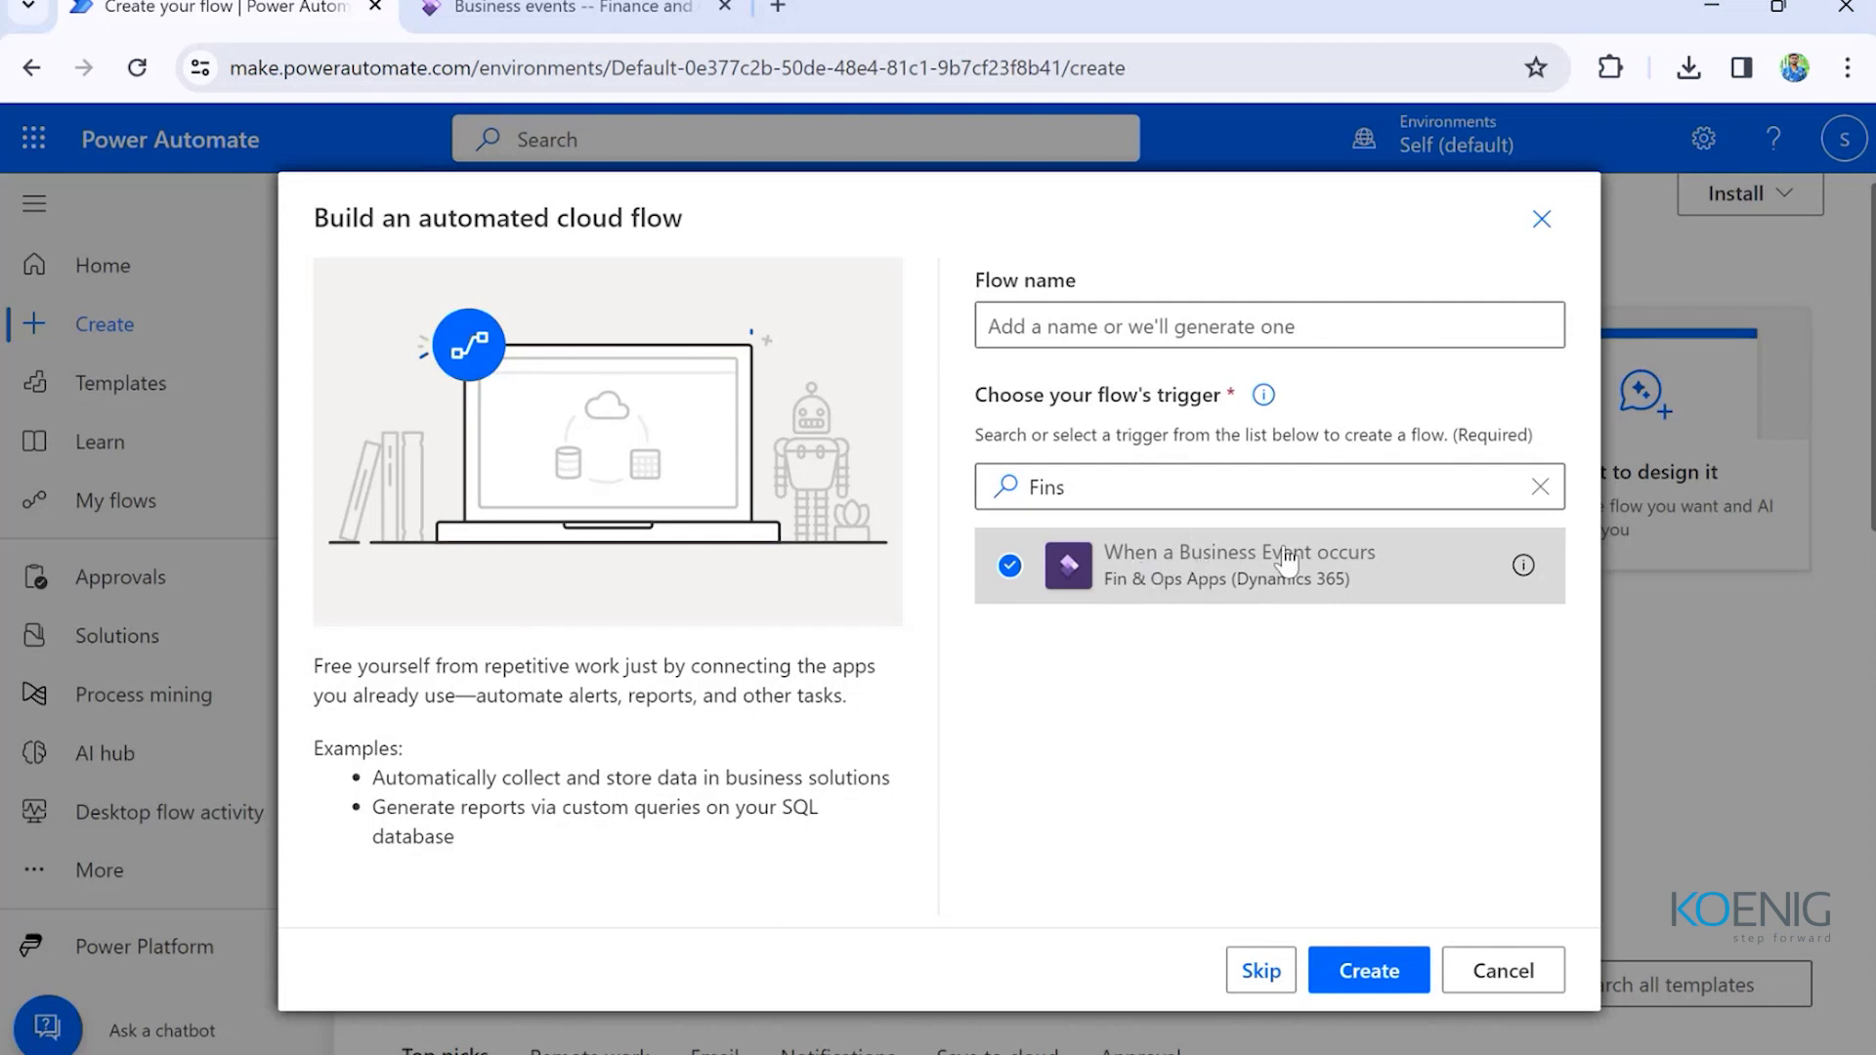
{"action": "left_click", "coordinate": [1368, 980]}
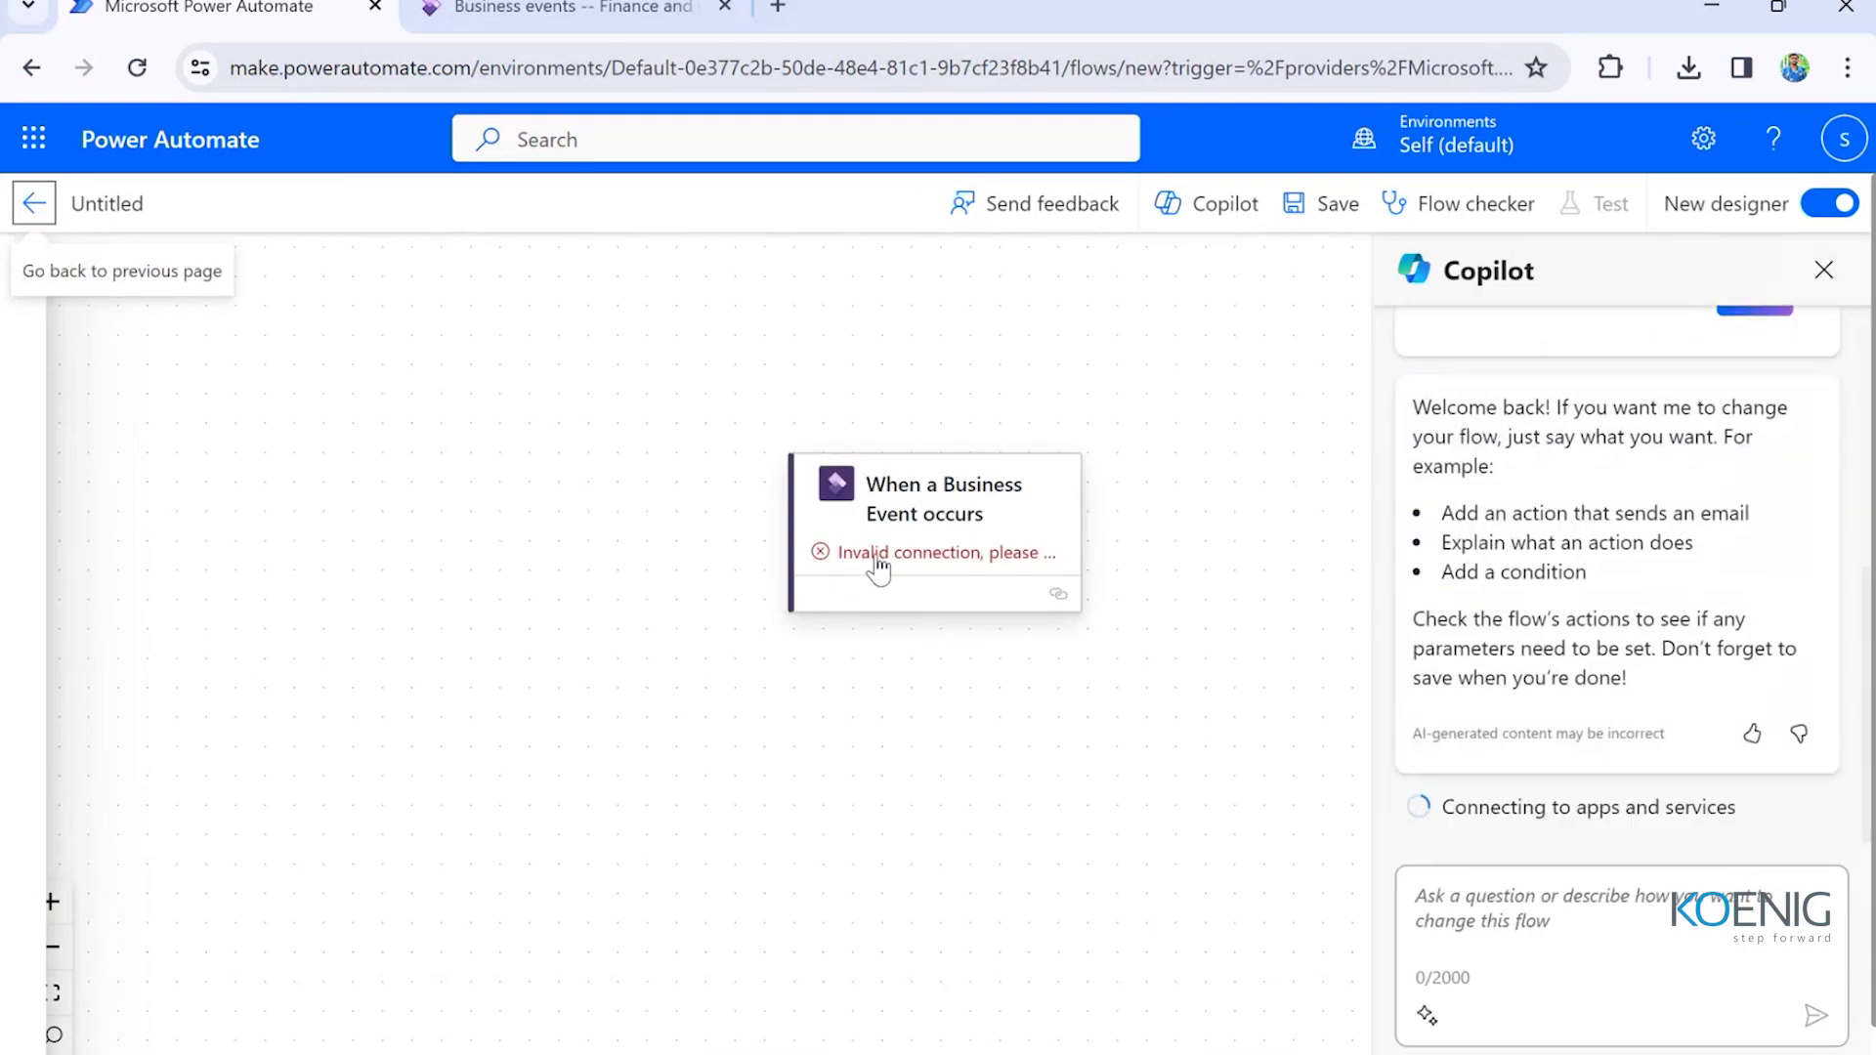
- Open the When a Business Event occurs trigger and set its Instance to koedev051faa77c62a2f7e31devaos.axcloud.dynamics.com
{"action": "left_click", "coordinate": [878, 559]}
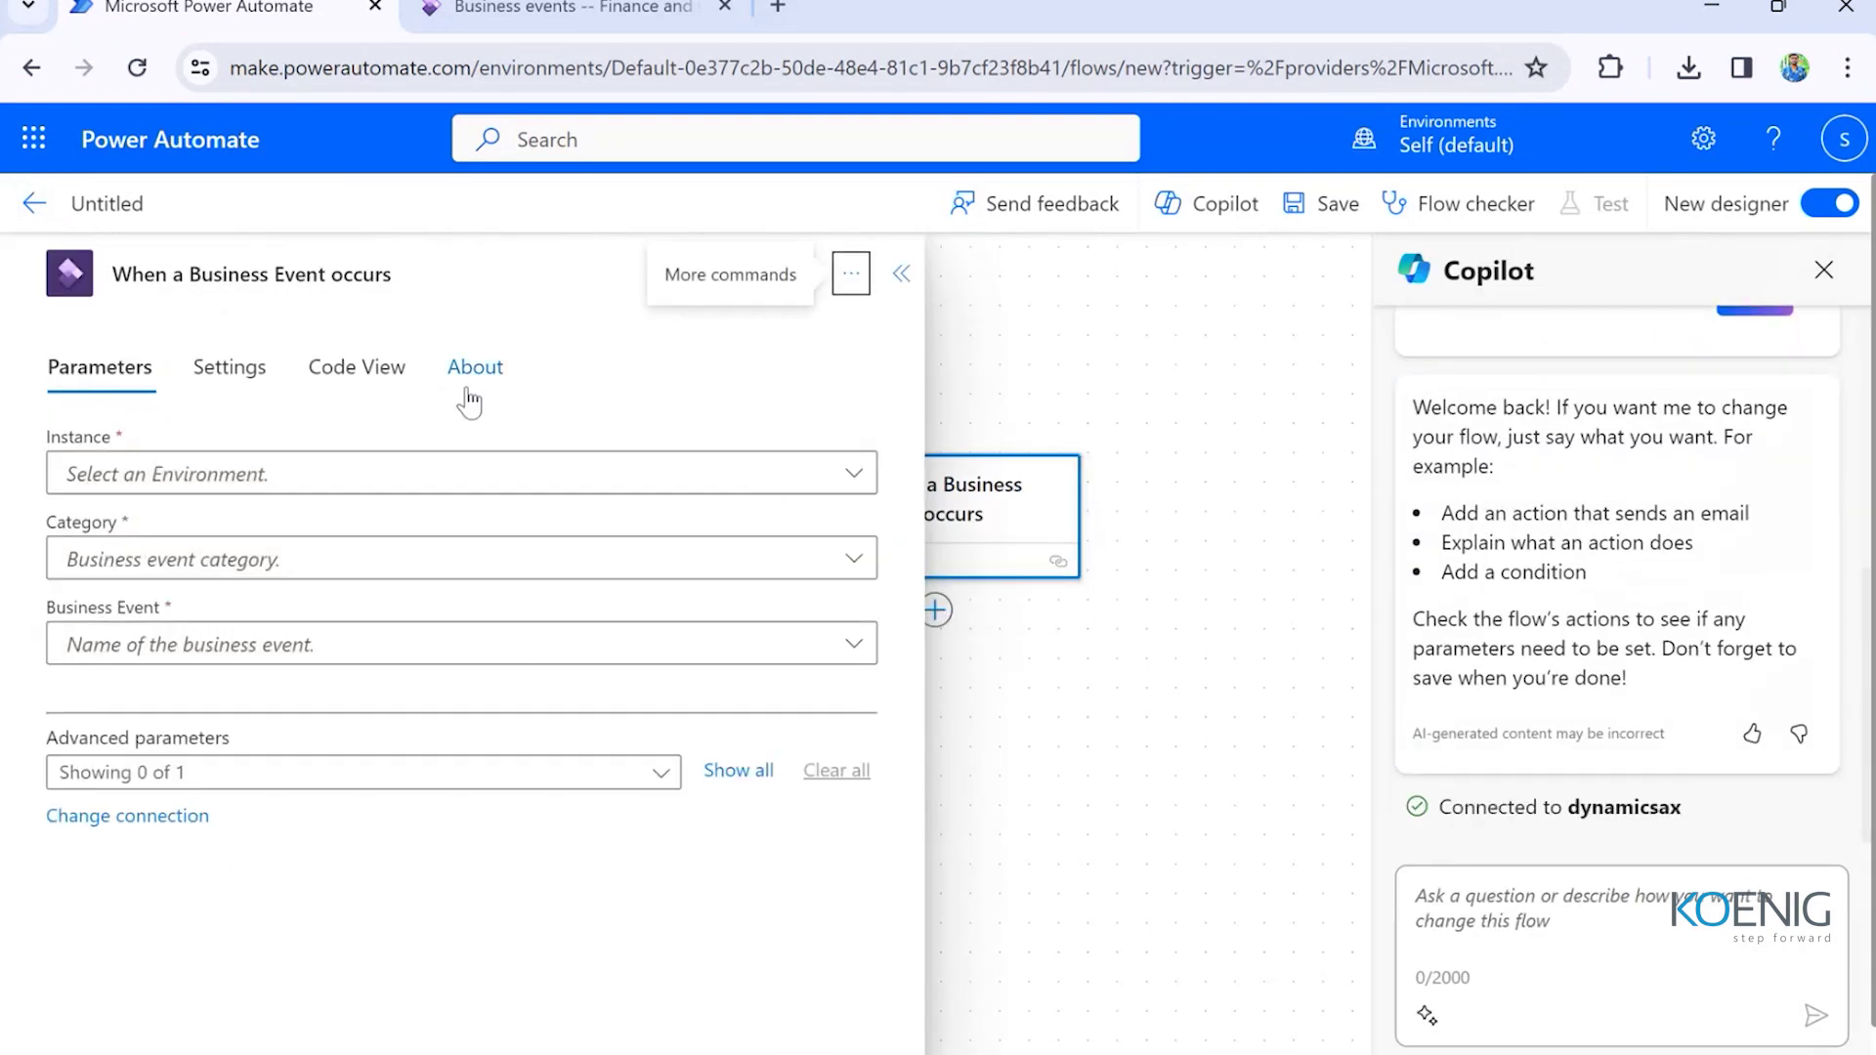
{"action": "left_click", "coordinate": [924, 557]}
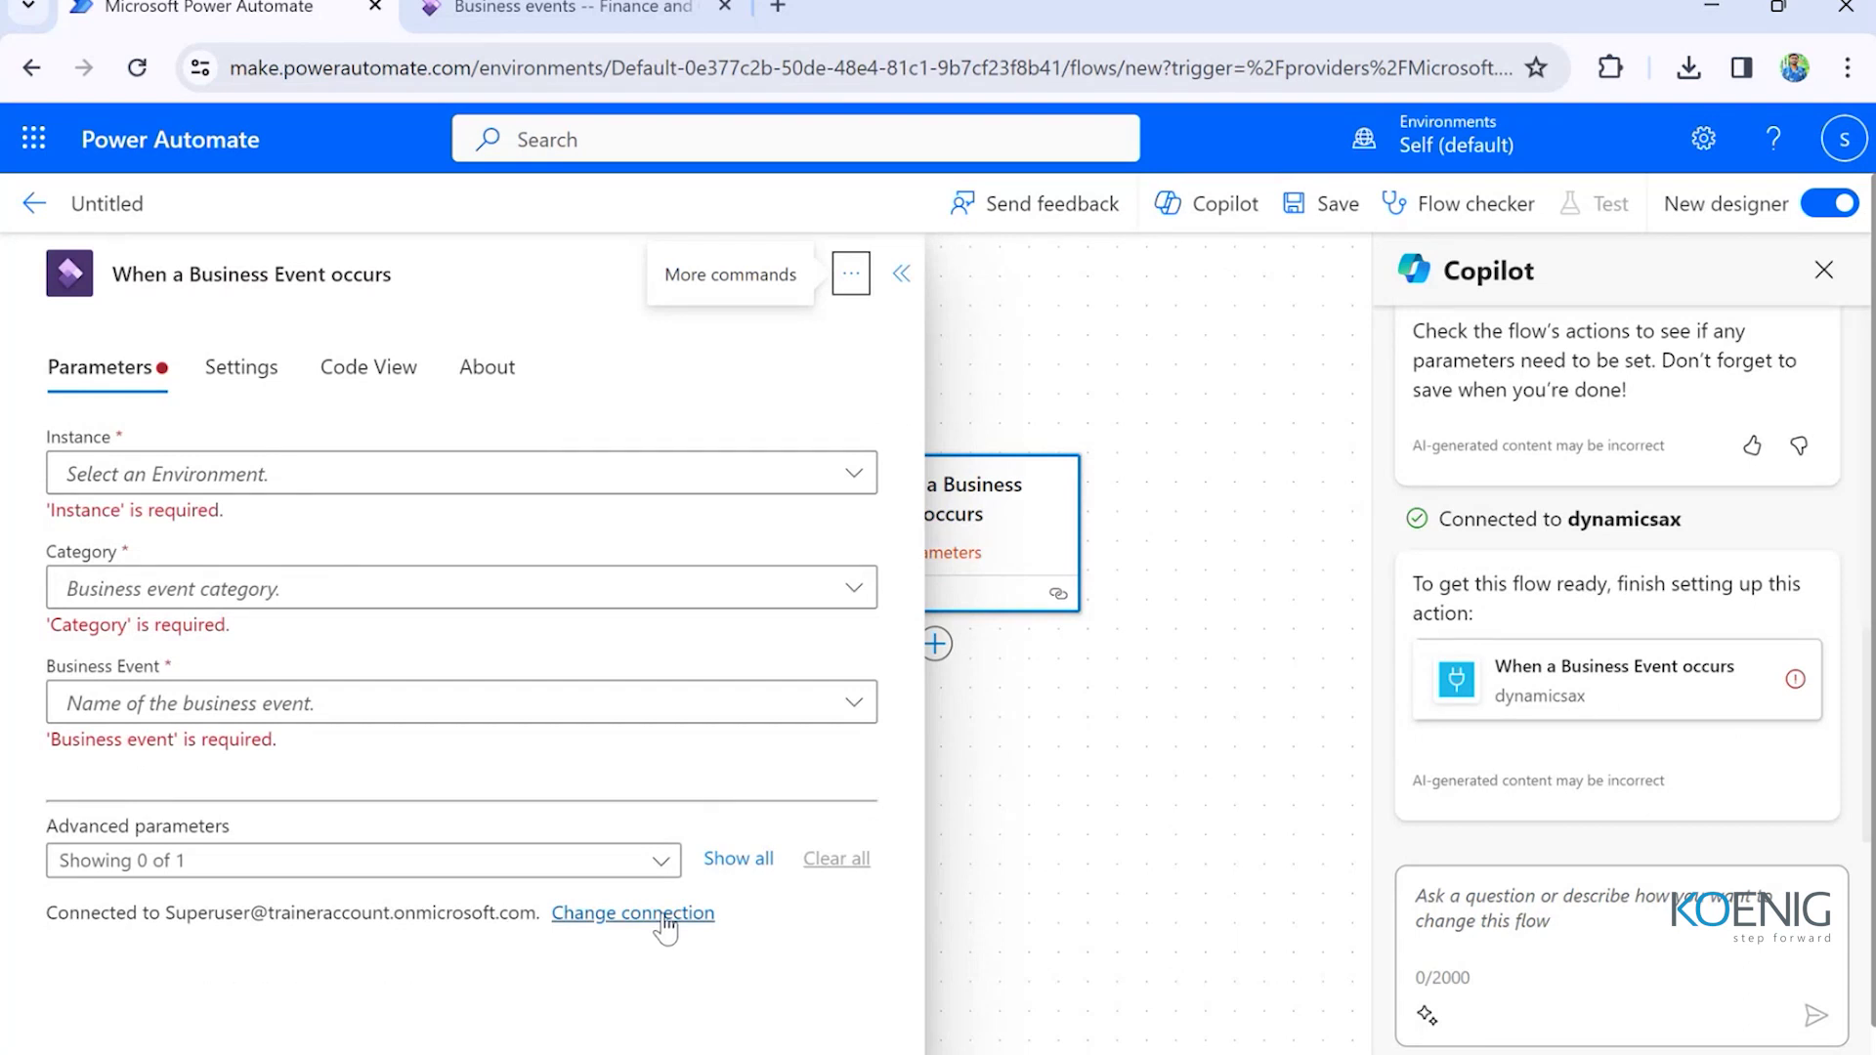
{"action": "left_click", "coordinate": [339, 474]}
{"action": "left_click", "coordinate": [339, 474]}
{"action": "left_click", "coordinate": [339, 477]}
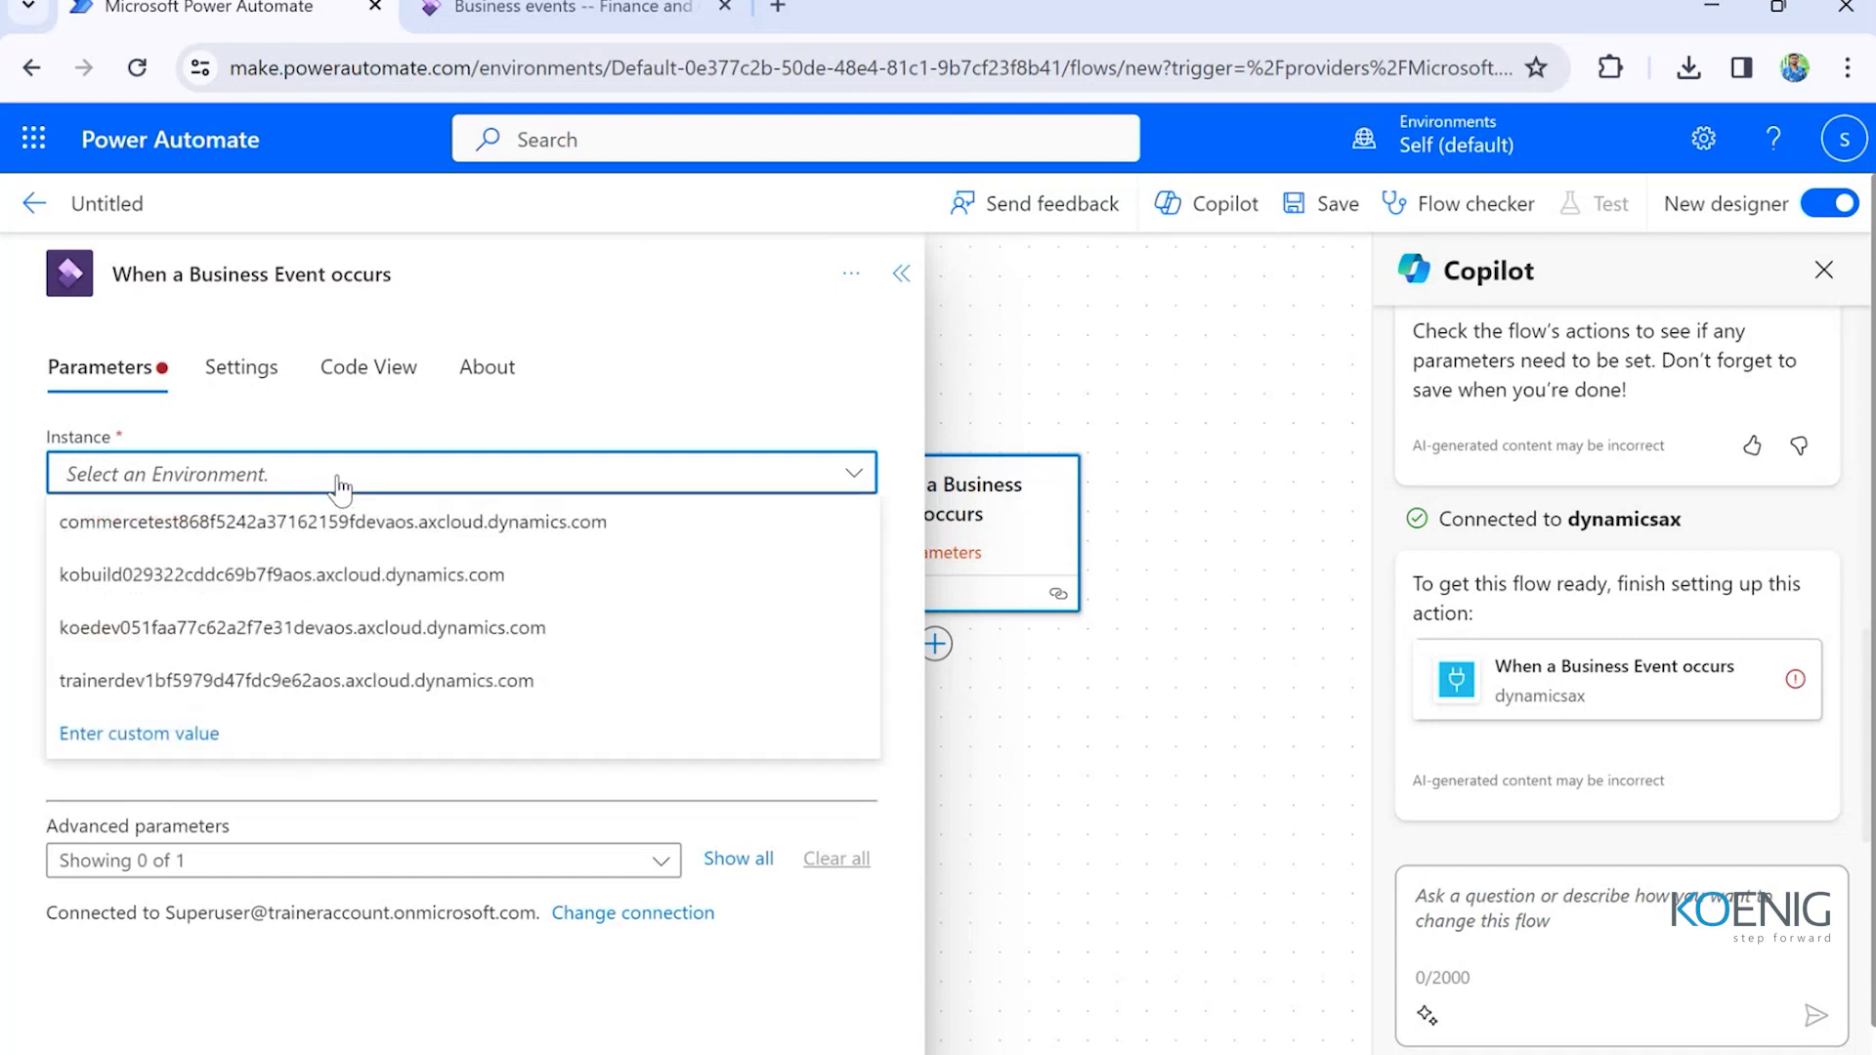
{"action": "left_click", "coordinate": [234, 640]}
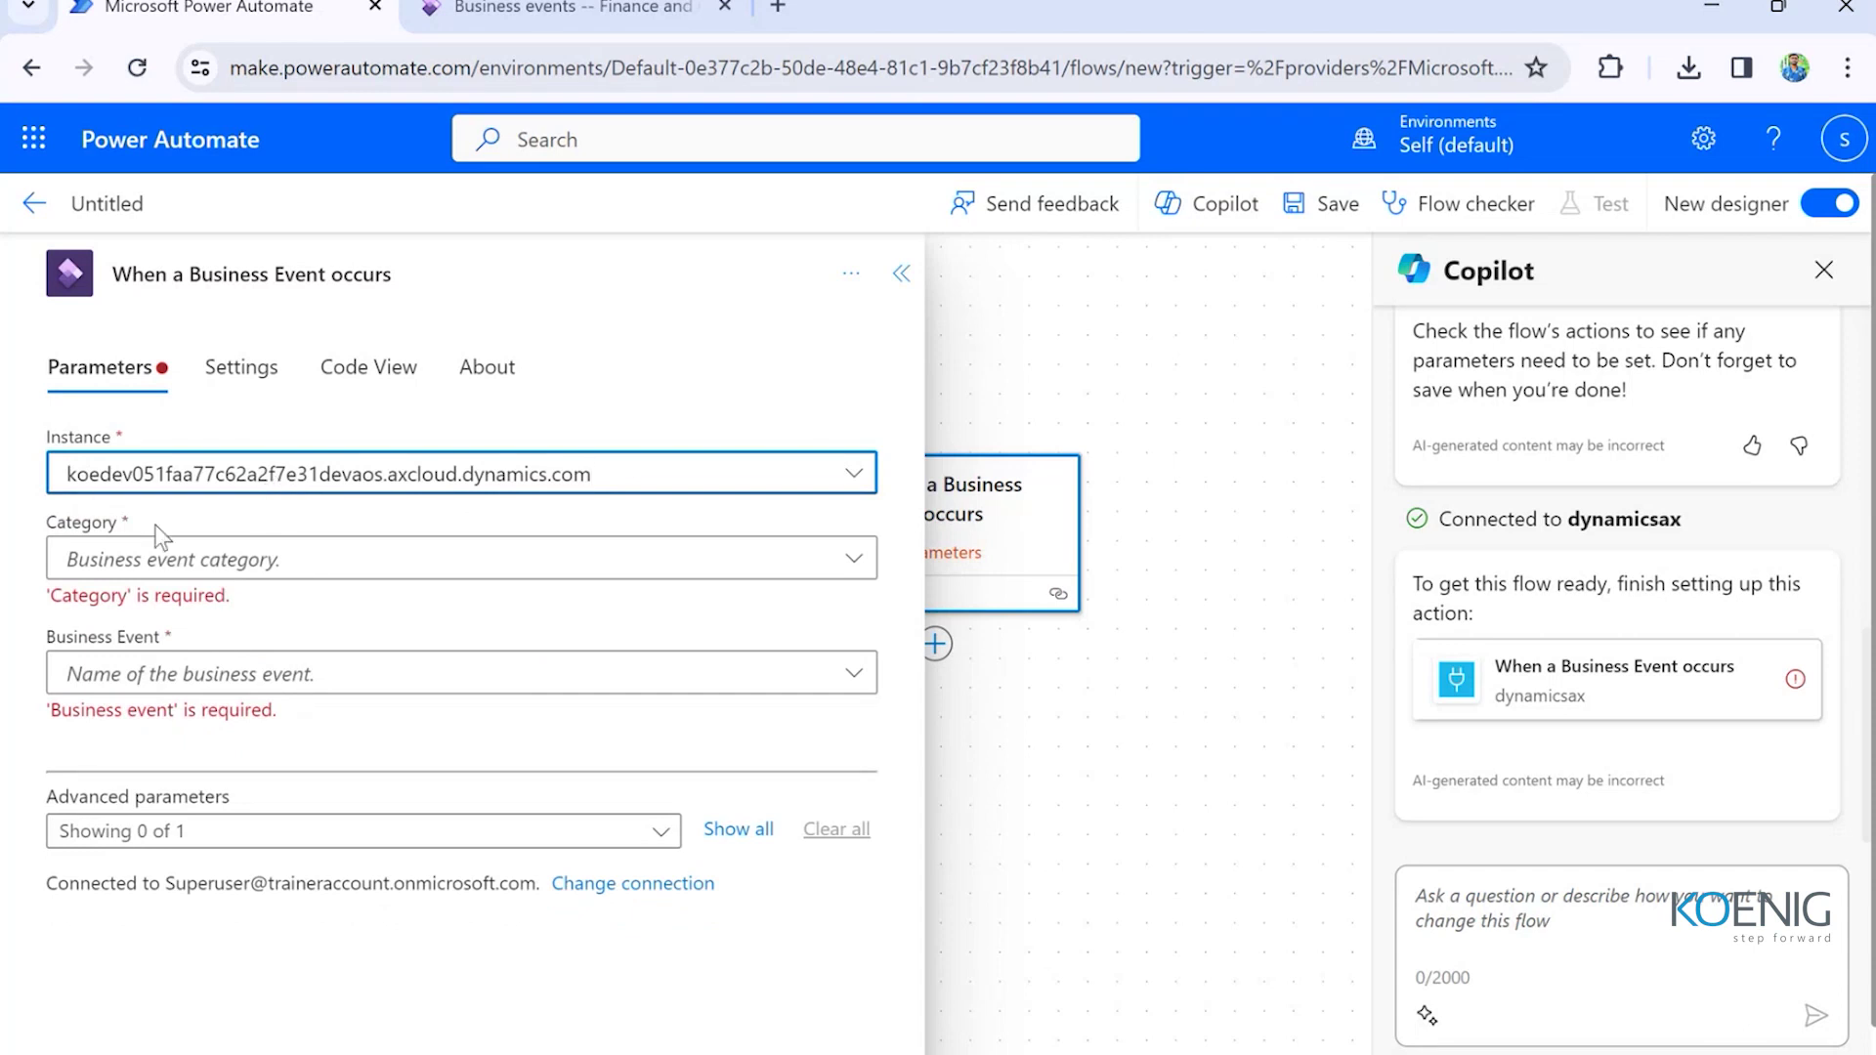
- Show the trigger's business event categories, and remove the Category filter from the Finance and Operations business event catalog
{"action": "left_click", "coordinate": [257, 570]}
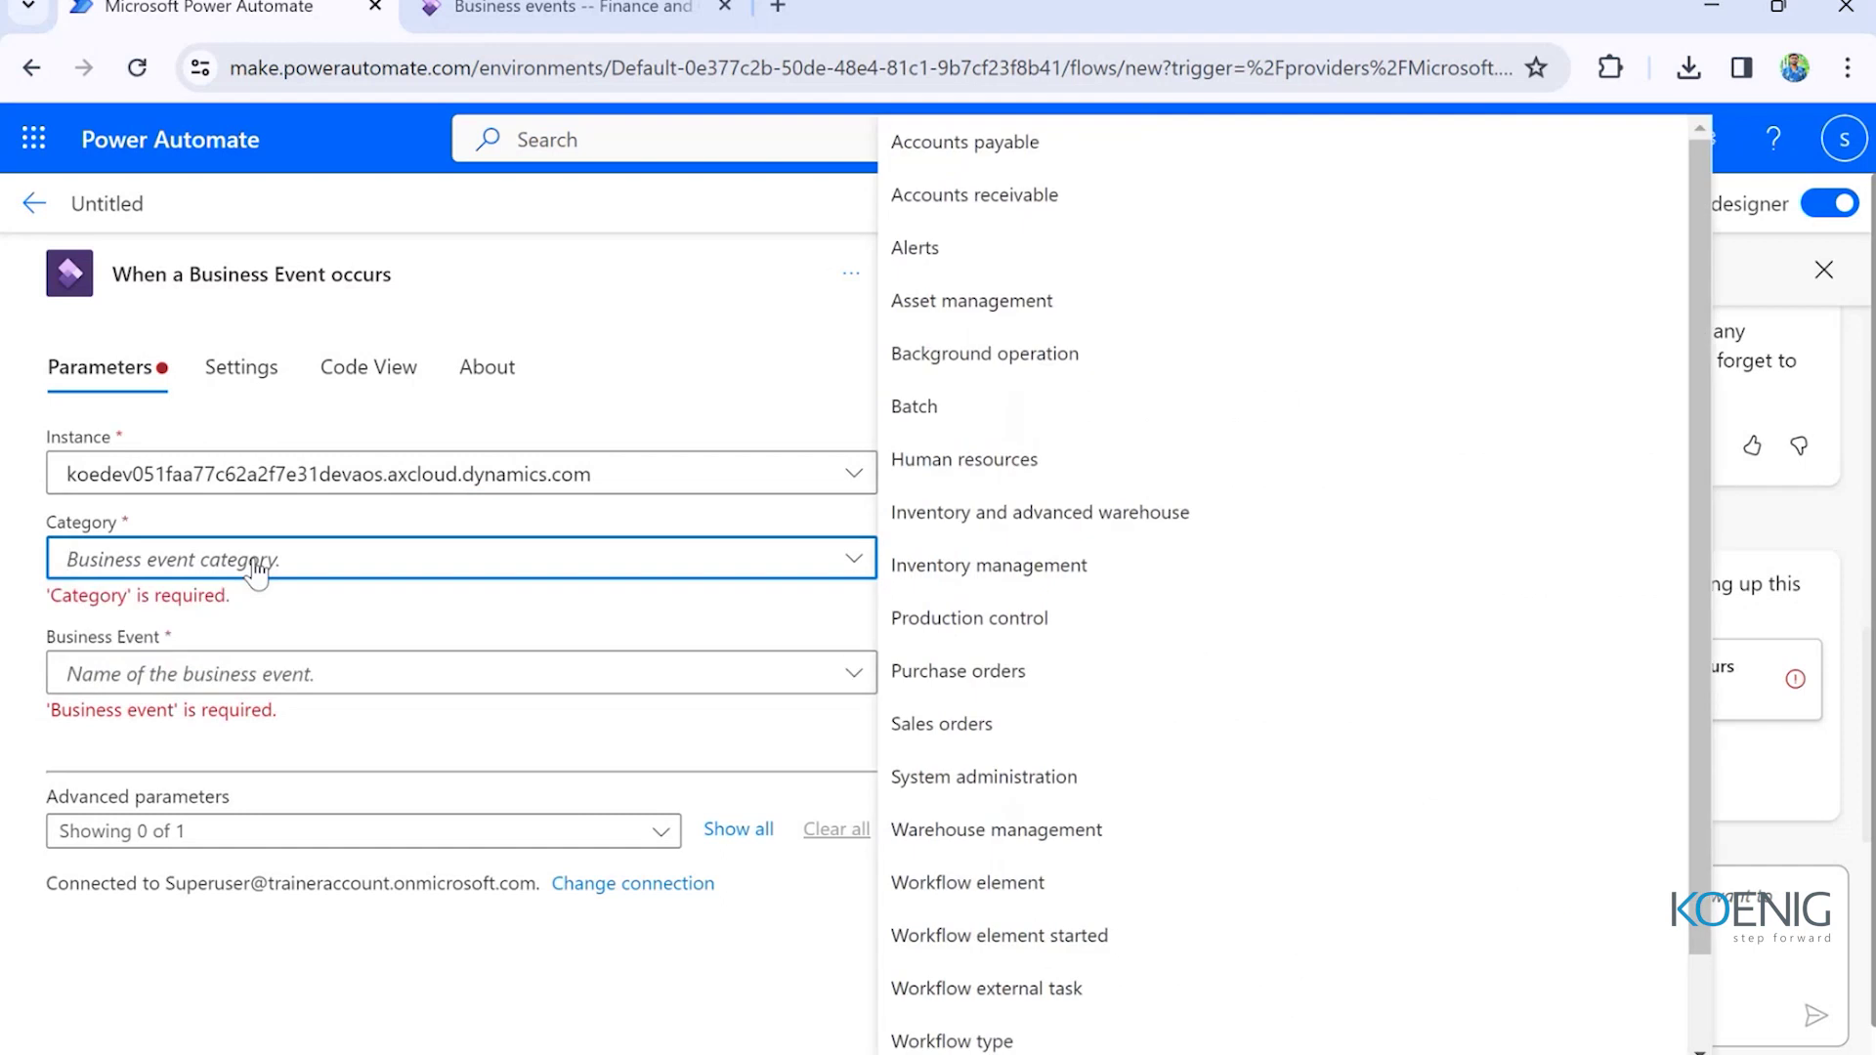
{"action": "left_click", "coordinate": [630, 14]}
{"action": "left_click", "coordinate": [316, 535]}
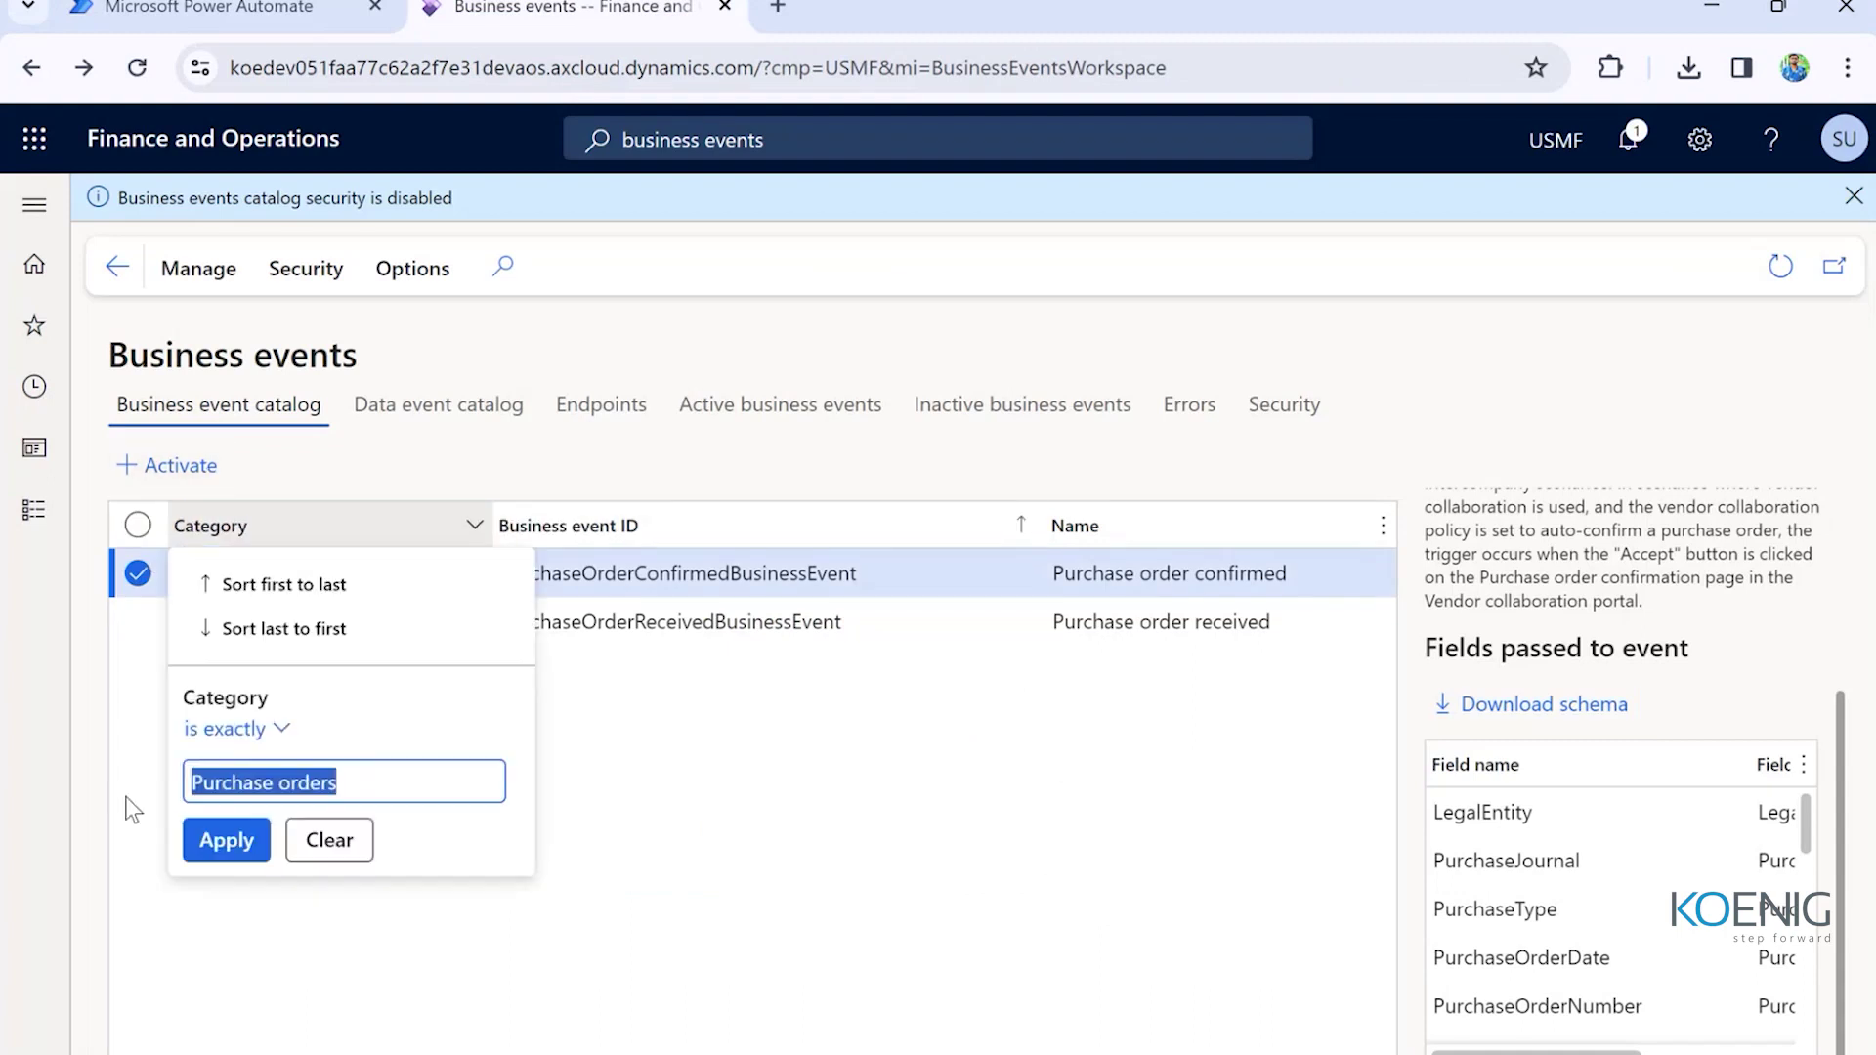
{"action": "key", "text": "BackSpace"}
{"action": "left_click", "coordinate": [195, 841]}
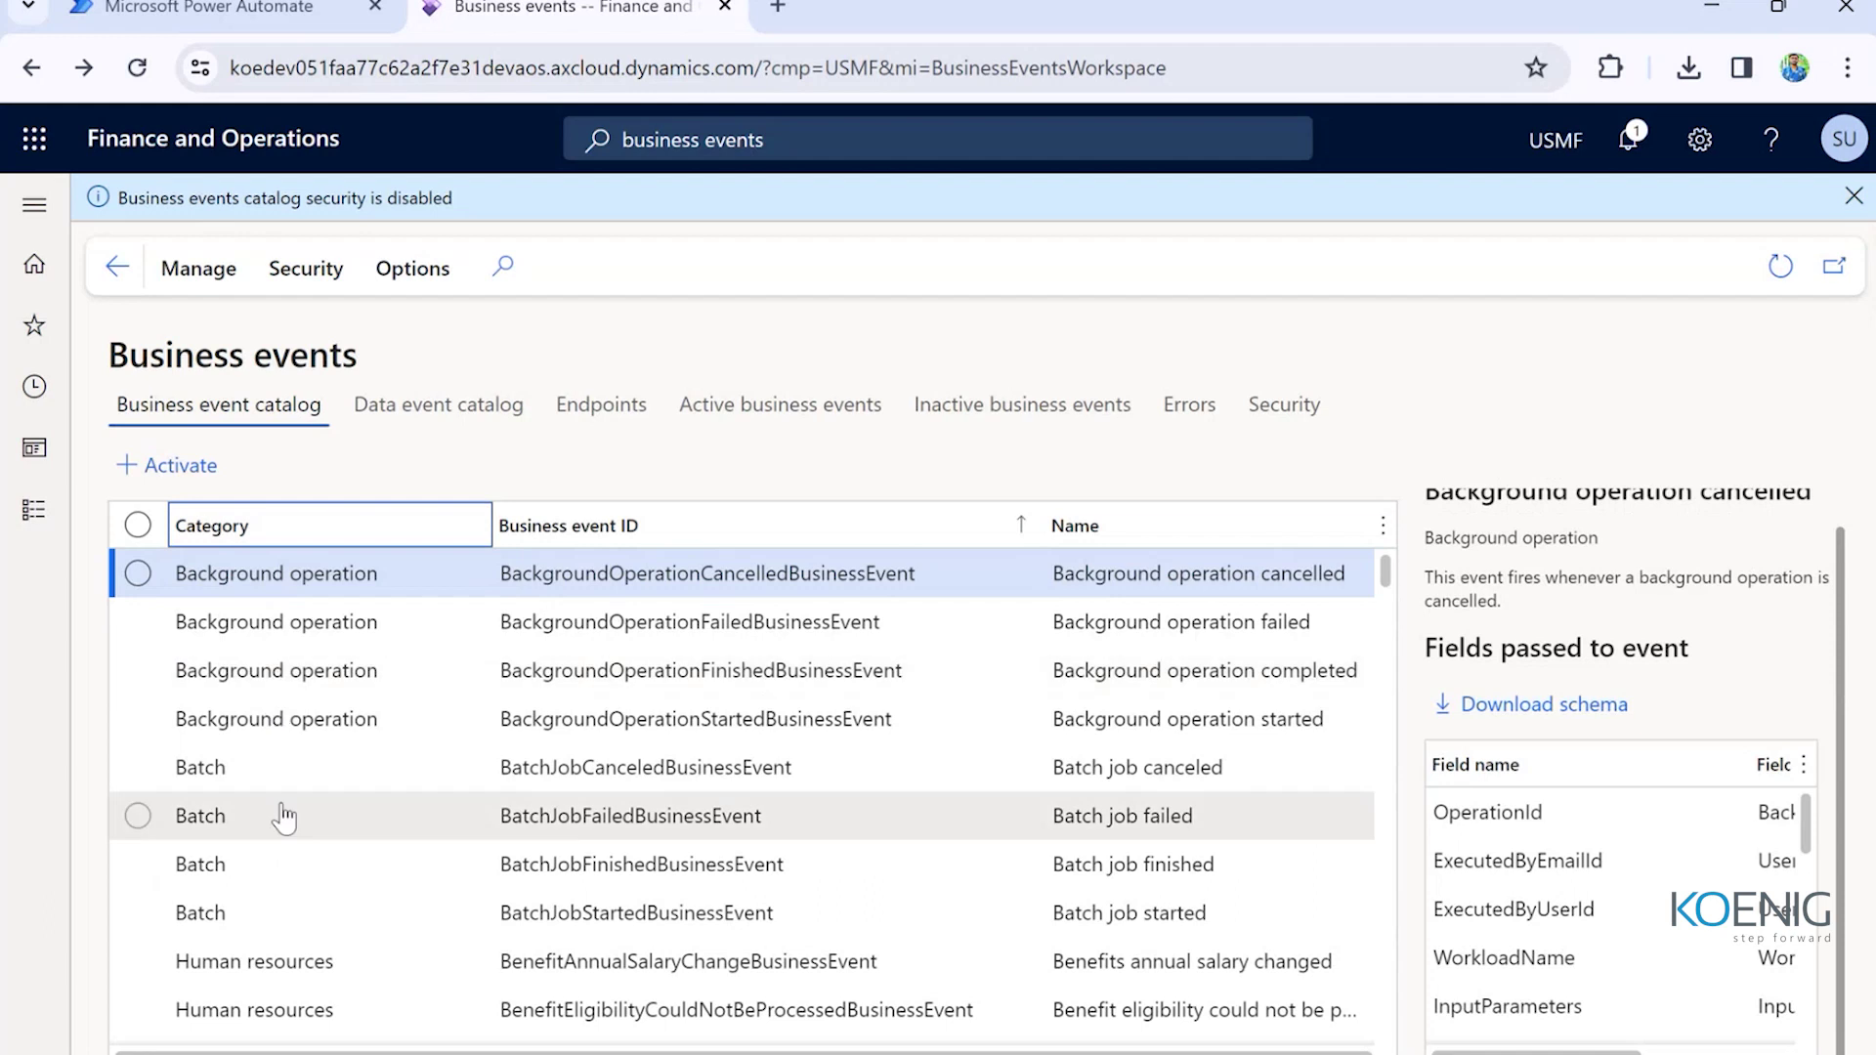
- Find the Alerts category in the catalog and select the BusinessEventsAlertEvent entry to view its passed fields
{"action": "scroll", "coordinate": [284, 812], "scroll_direction": "down", "scroll_amount": 5}
{"action": "scroll", "coordinate": [284, 819], "scroll_direction": "down", "scroll_amount": 10}
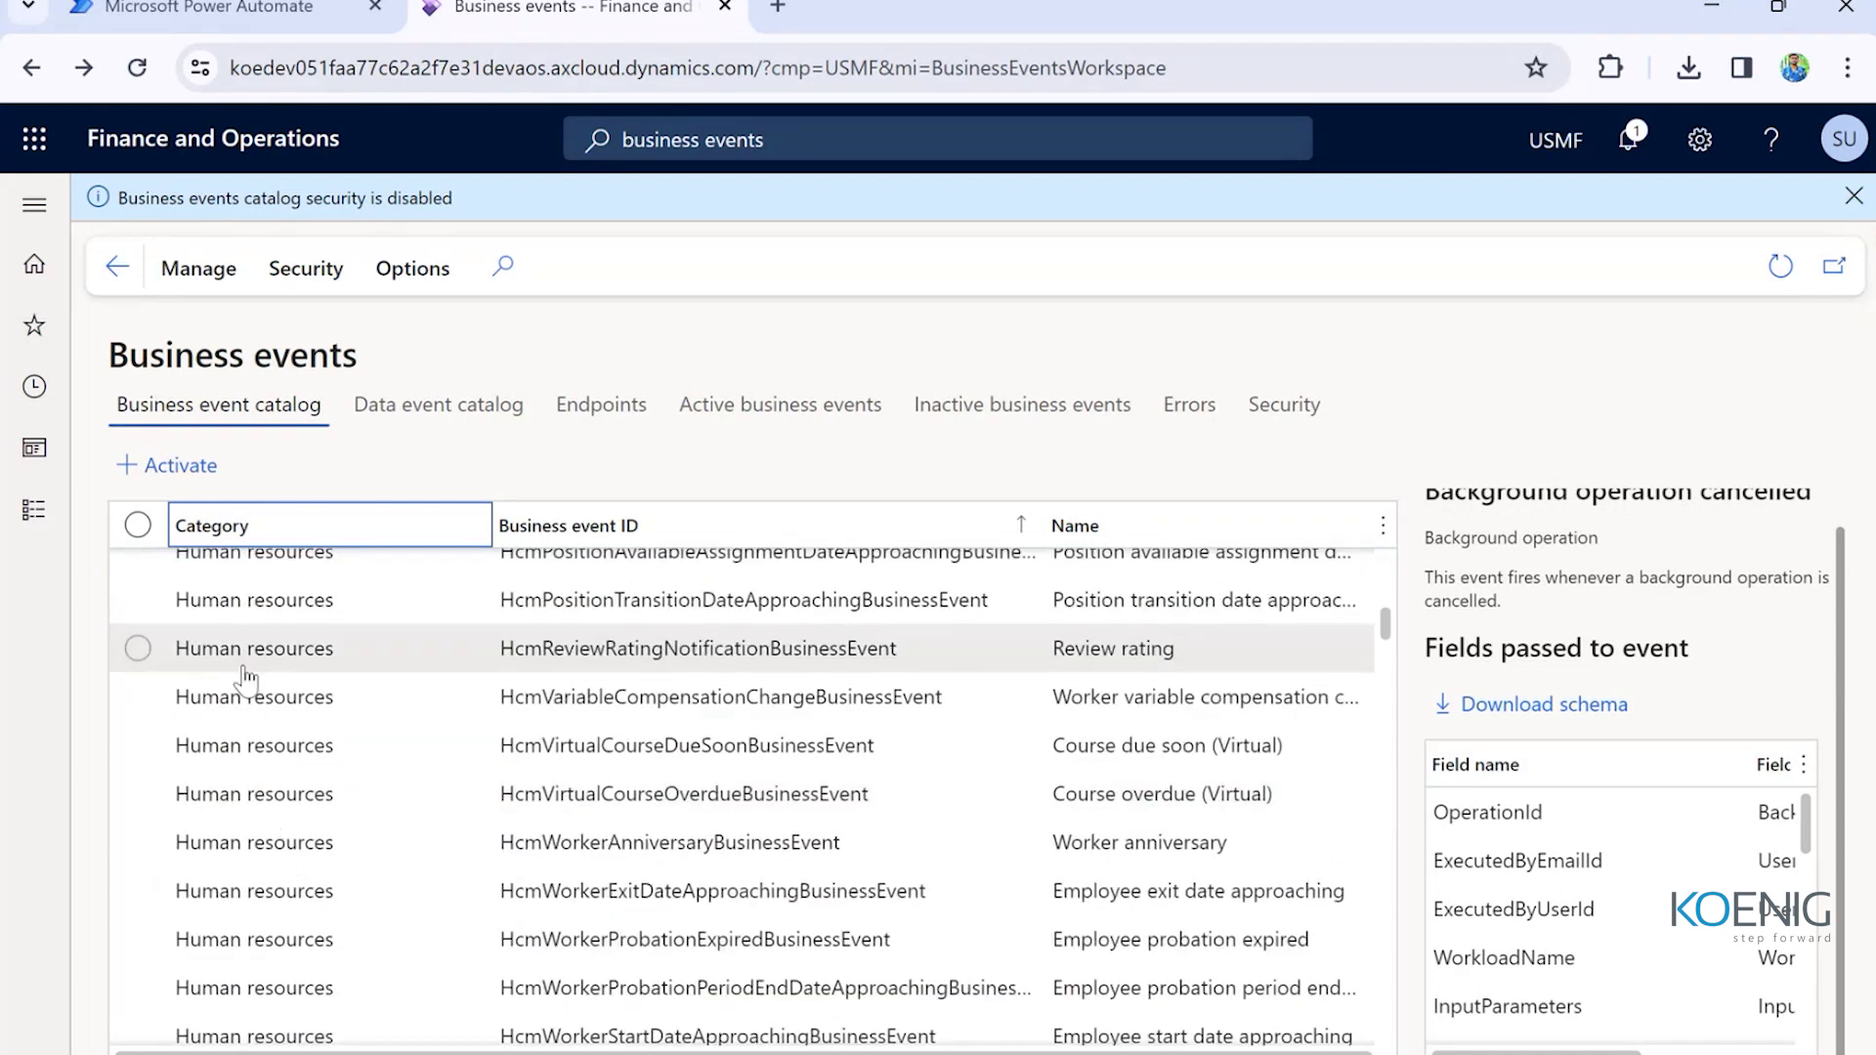
{"action": "scroll", "coordinate": [246, 678], "scroll_direction": "up", "scroll_amount": 3}
{"action": "scroll", "coordinate": [260, 847], "scroll_direction": "up", "scroll_amount": 6}
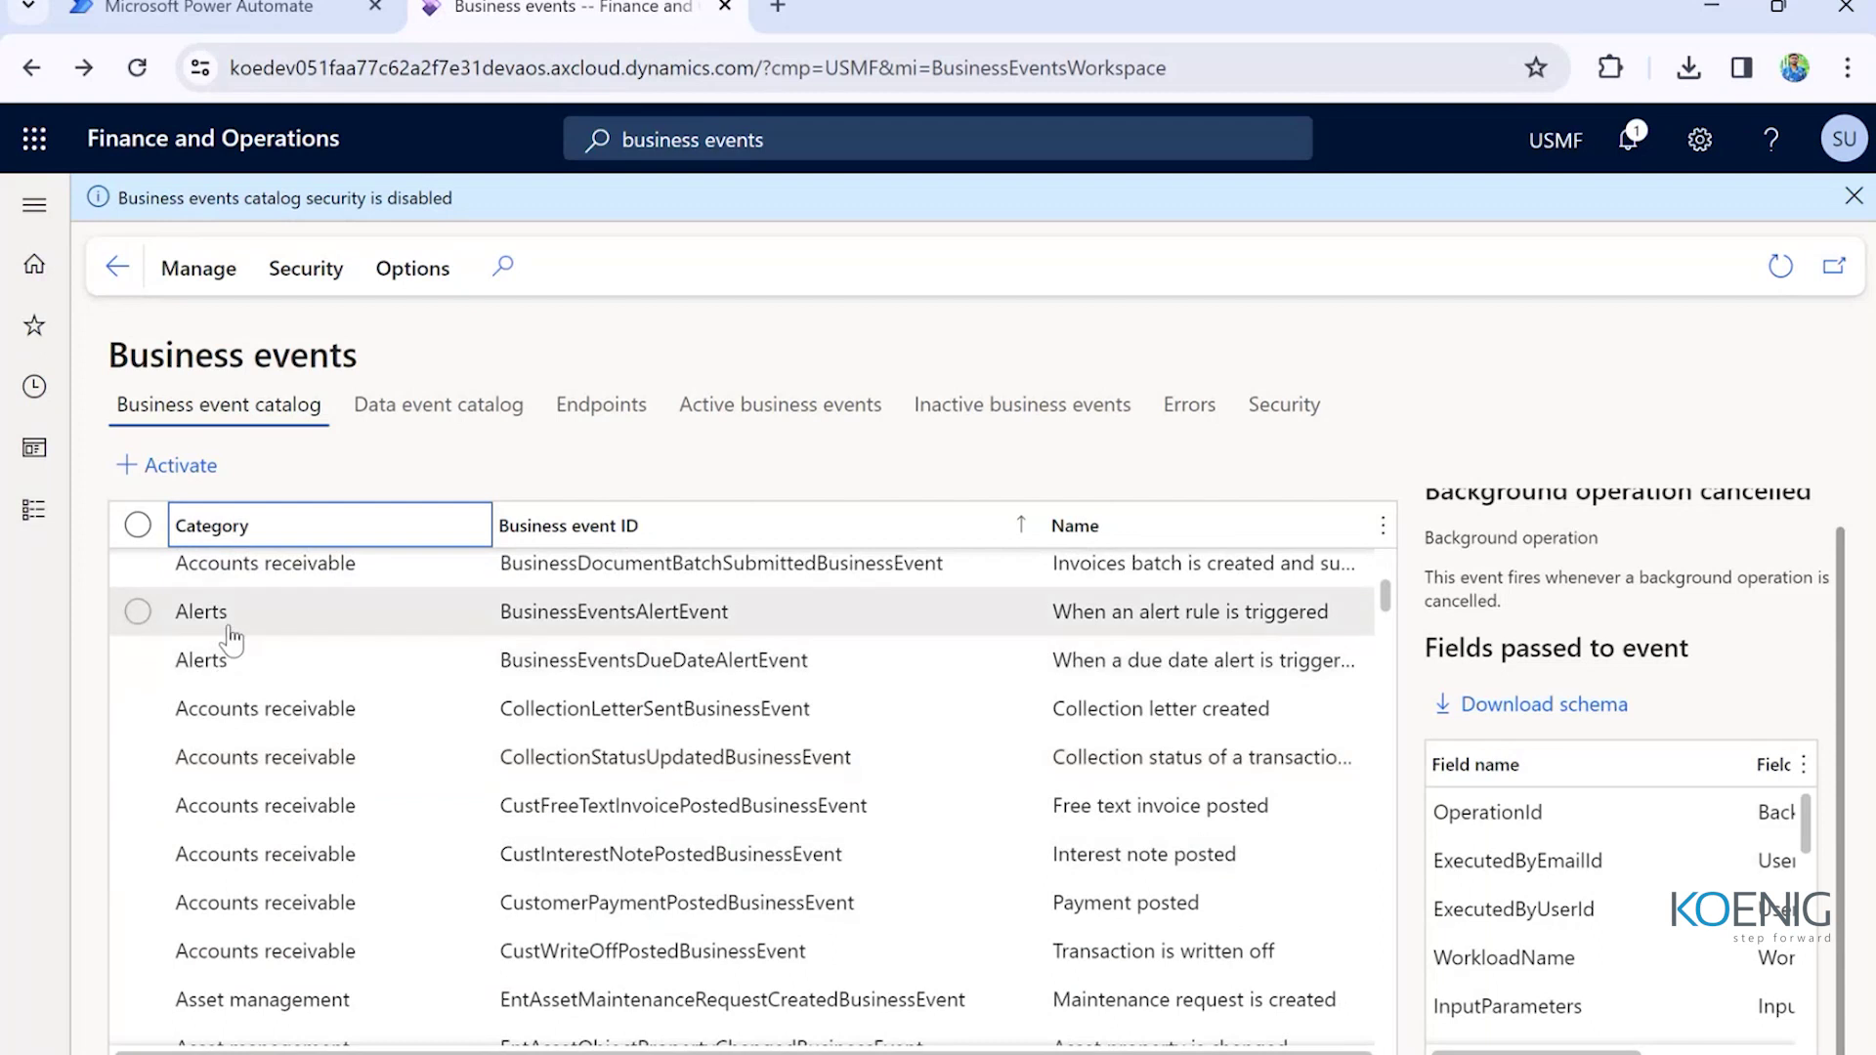
{"action": "left_click", "coordinate": [387, 629]}
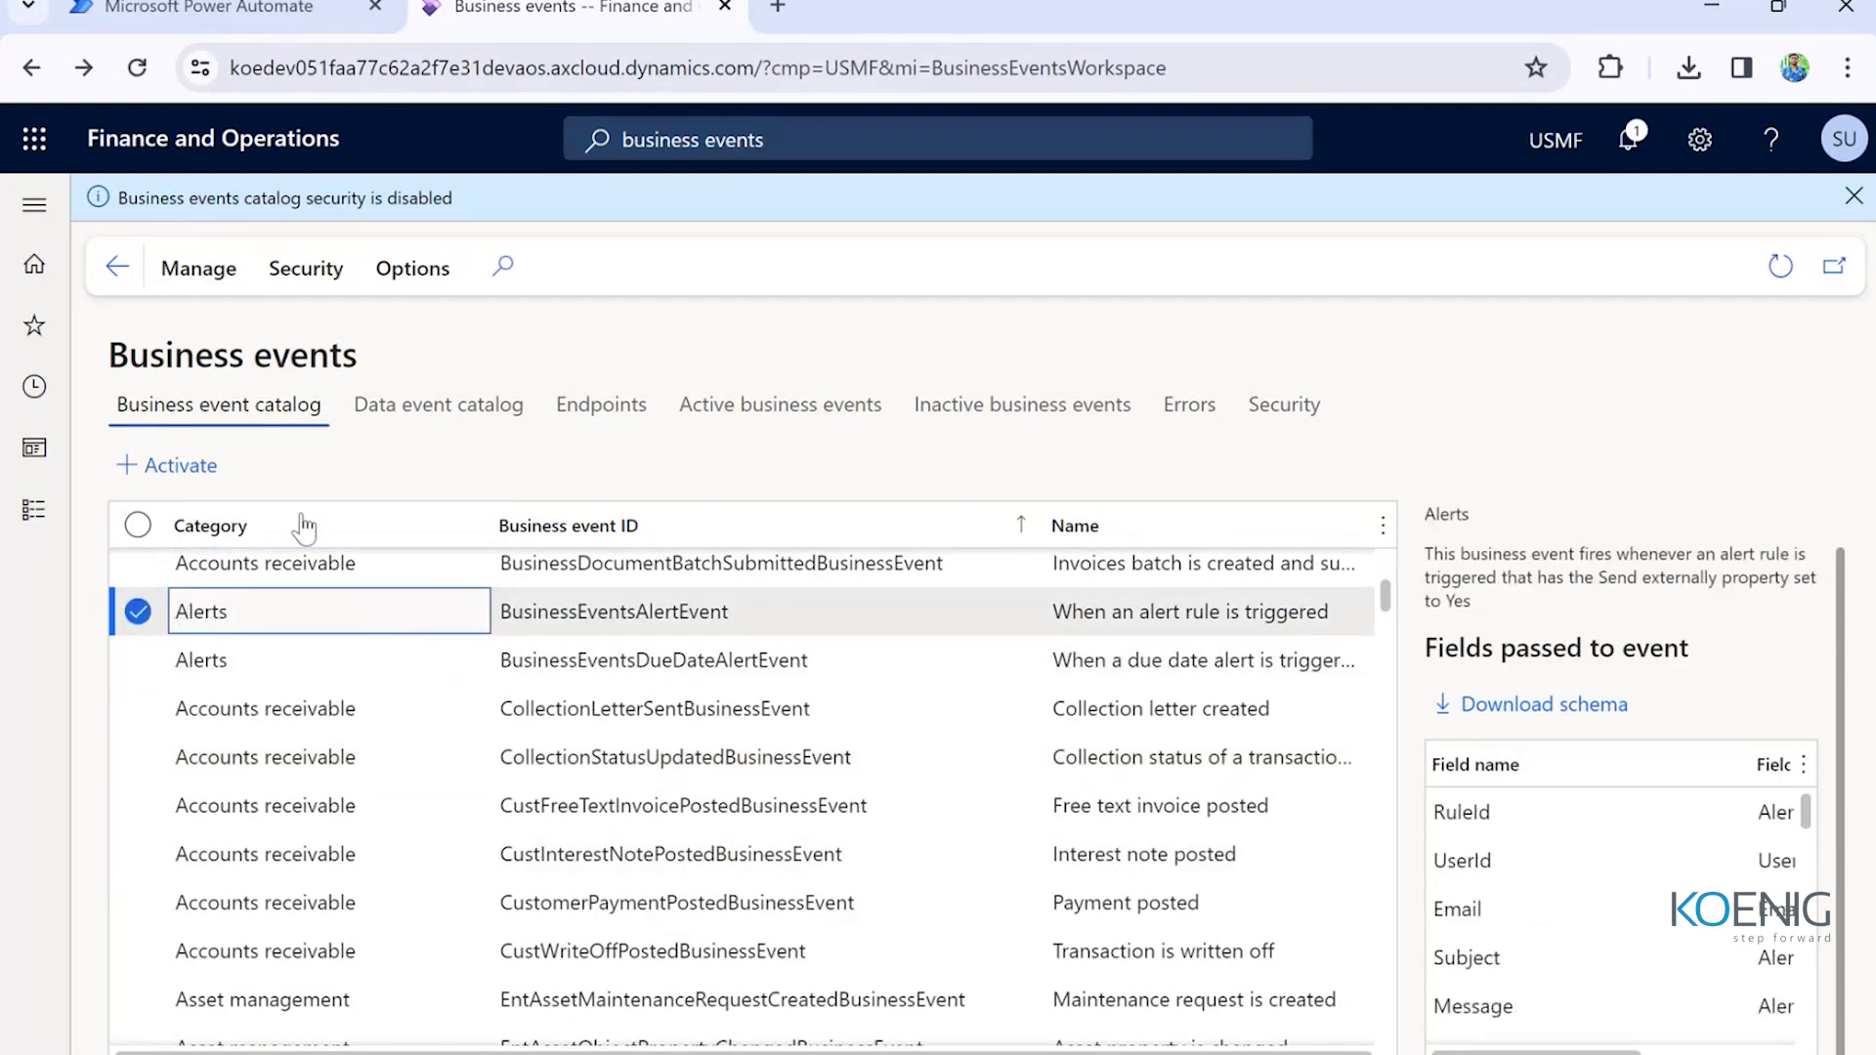
- Back in Power Automate, set the trigger's Category to Alerts and its Business Event to When an alert rule is triggered
{"action": "left_click", "coordinate": [243, 8]}
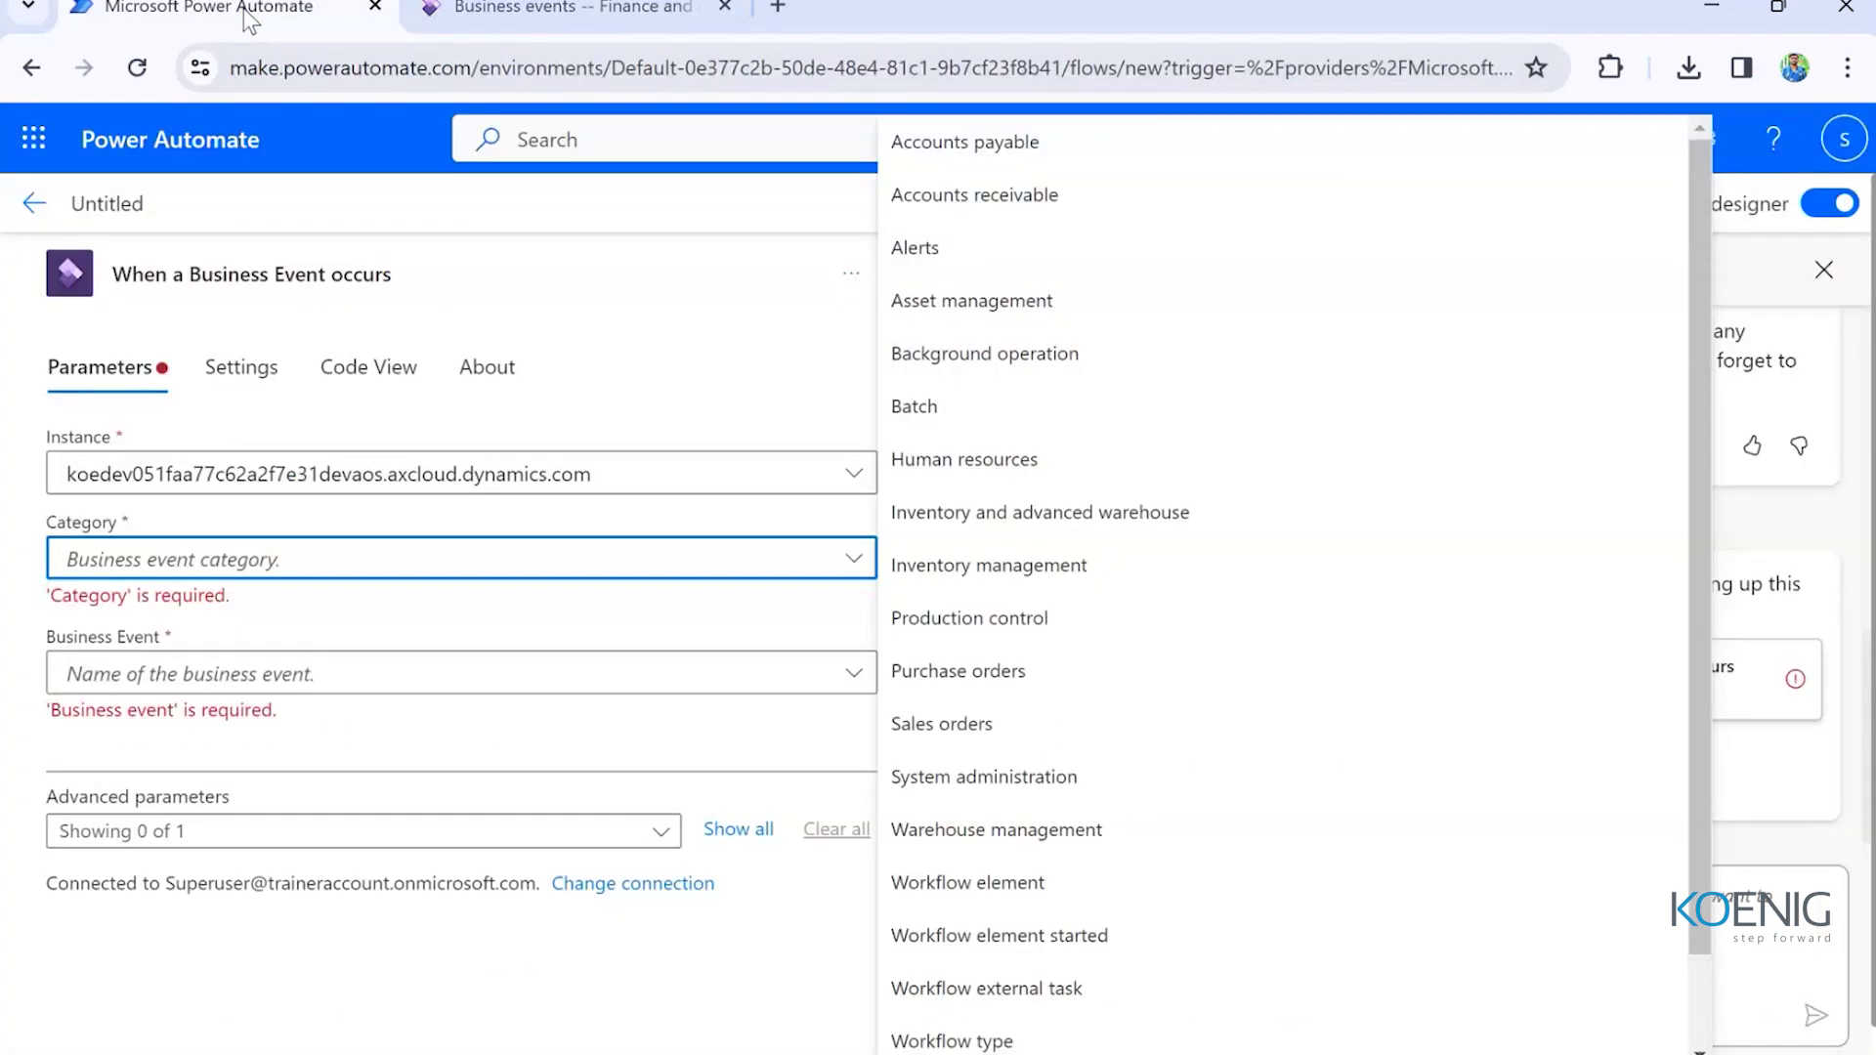
{"action": "left_click", "coordinate": [946, 256]}
{"action": "left_click", "coordinate": [182, 653]}
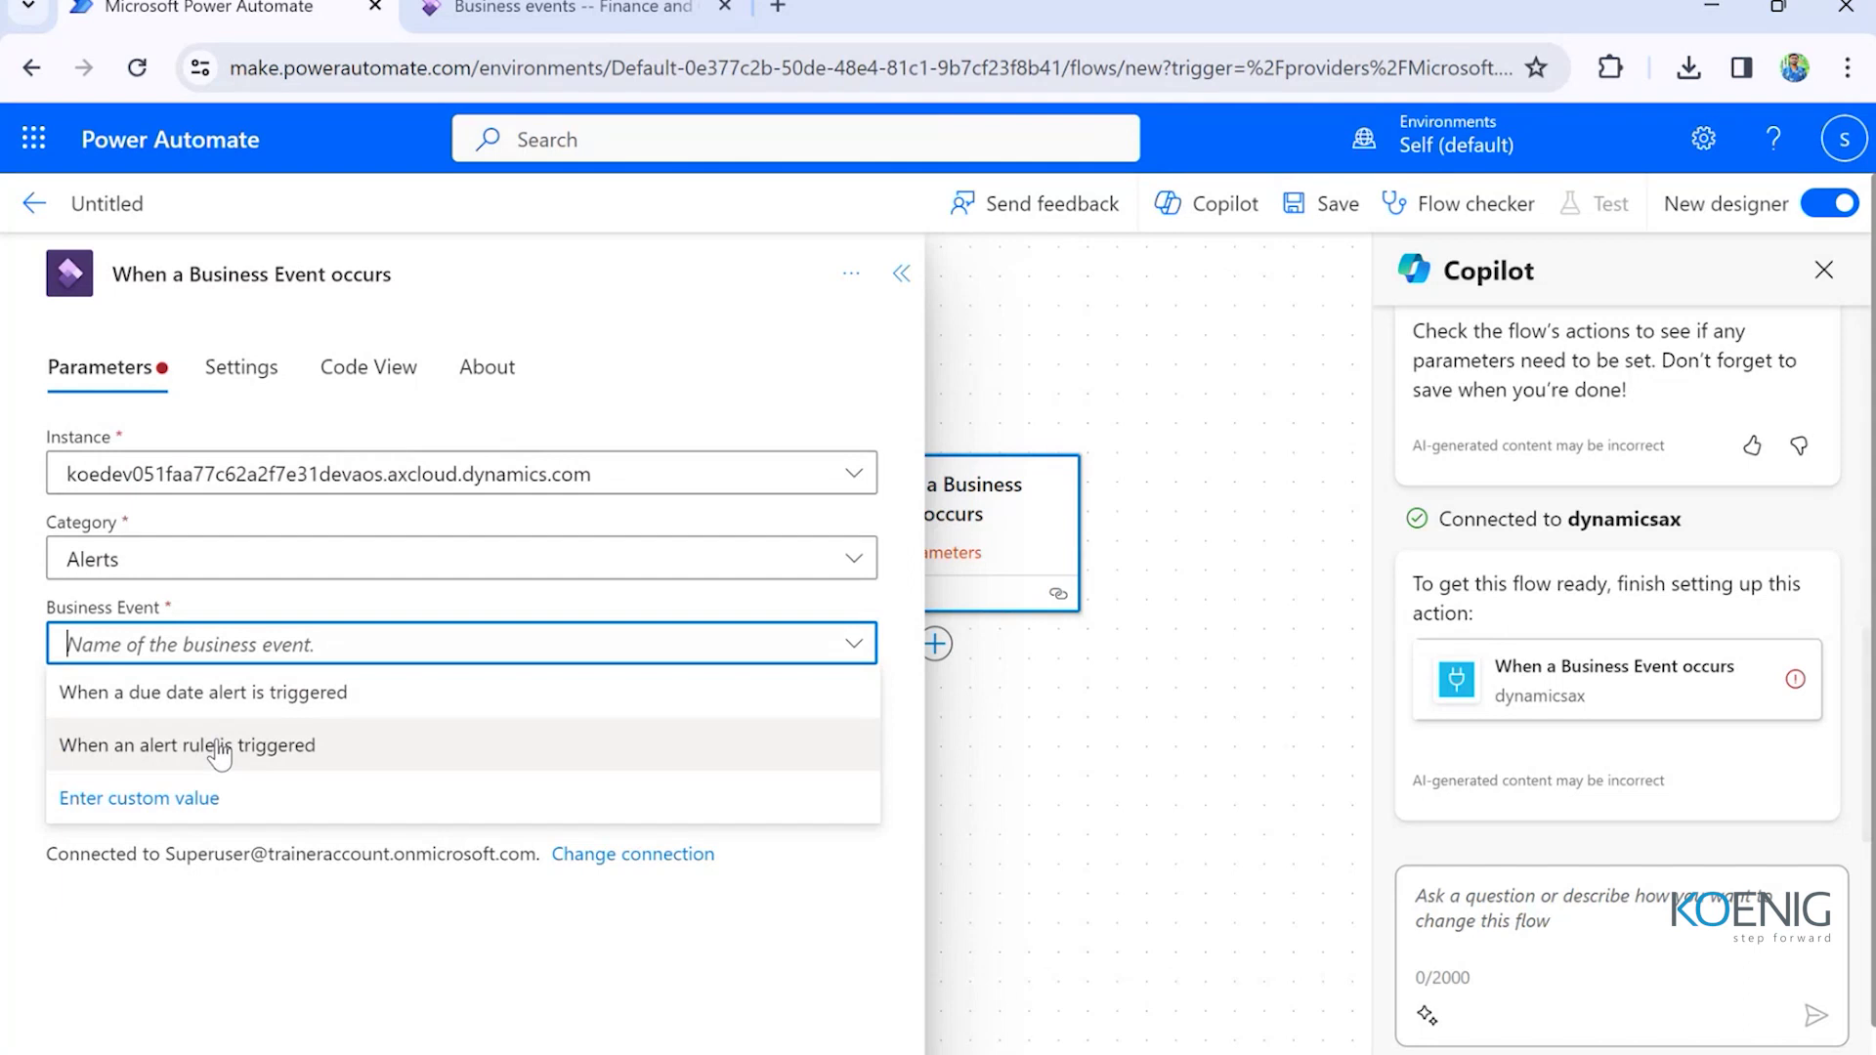
{"action": "left_click", "coordinate": [135, 771]}
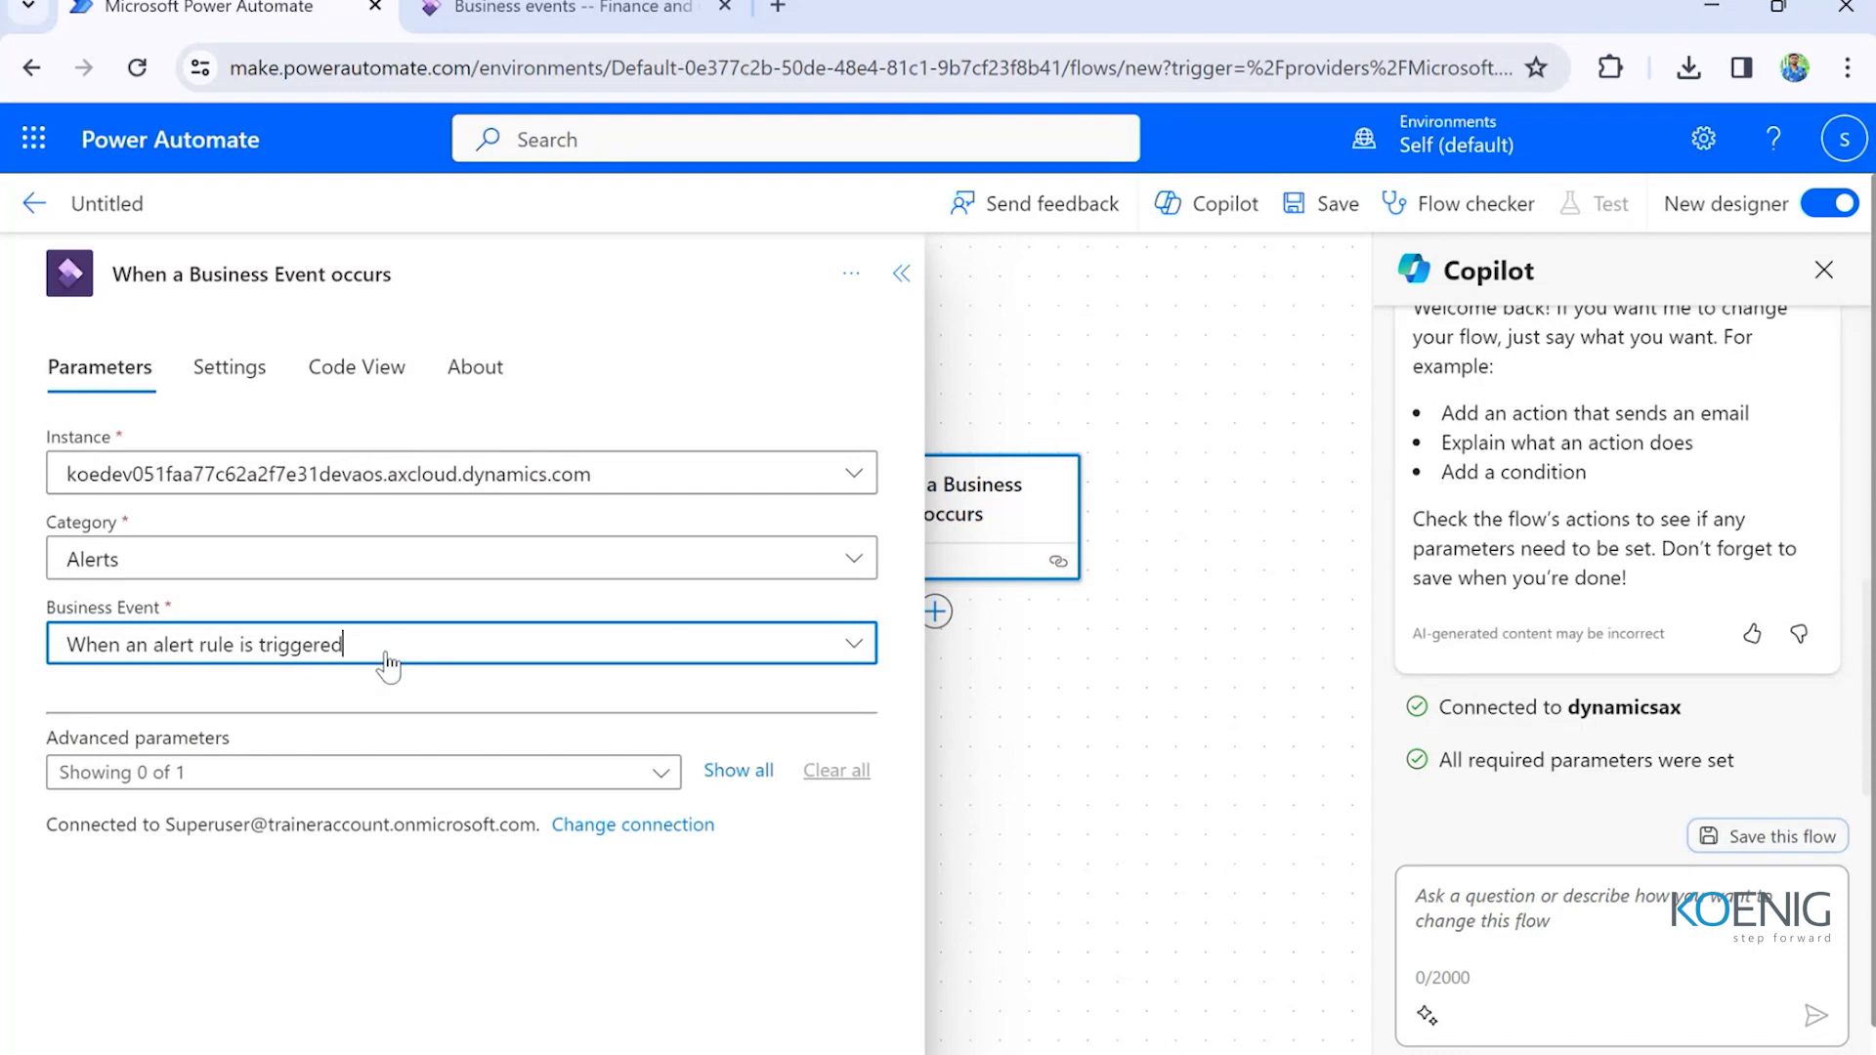
- Switch to Finance and Operations, view the Accounts receivable module's menu areas, and return to the flow in Power Automate
{"action": "left_click", "coordinate": [590, 13]}
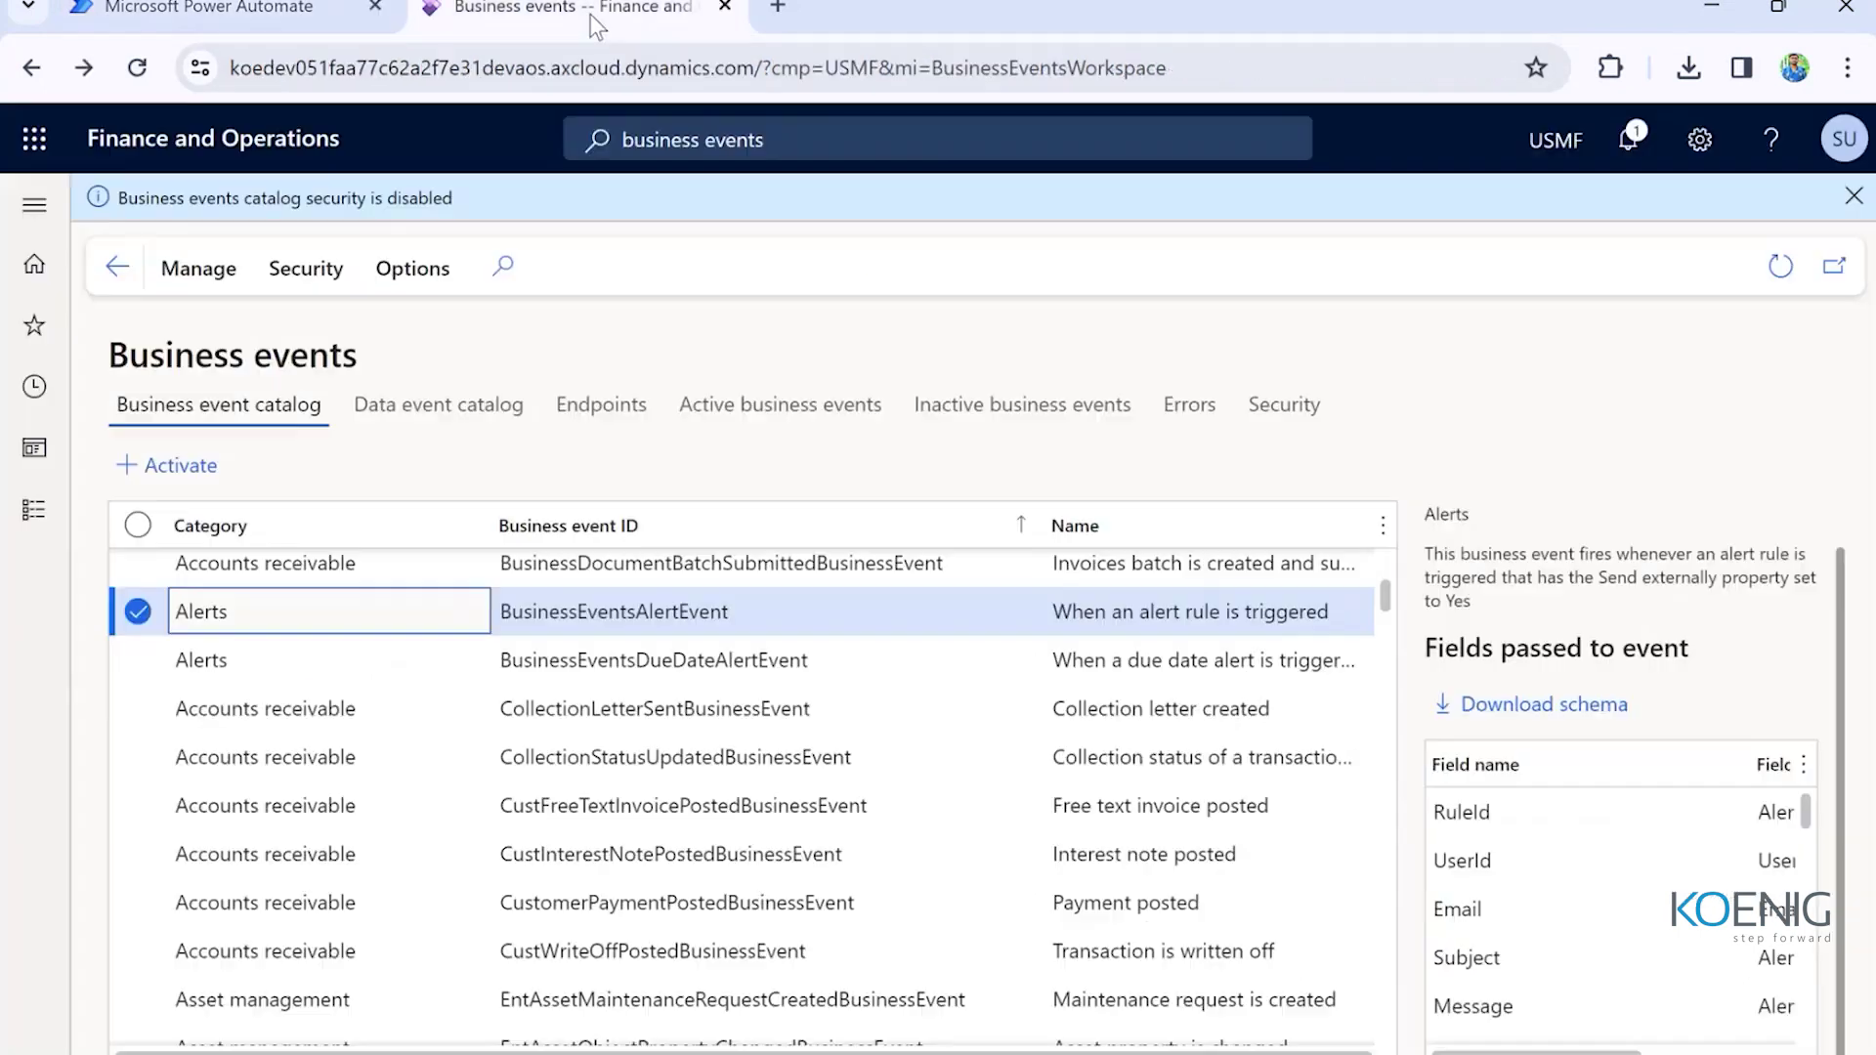
{"action": "left_click", "coordinate": [33, 510]}
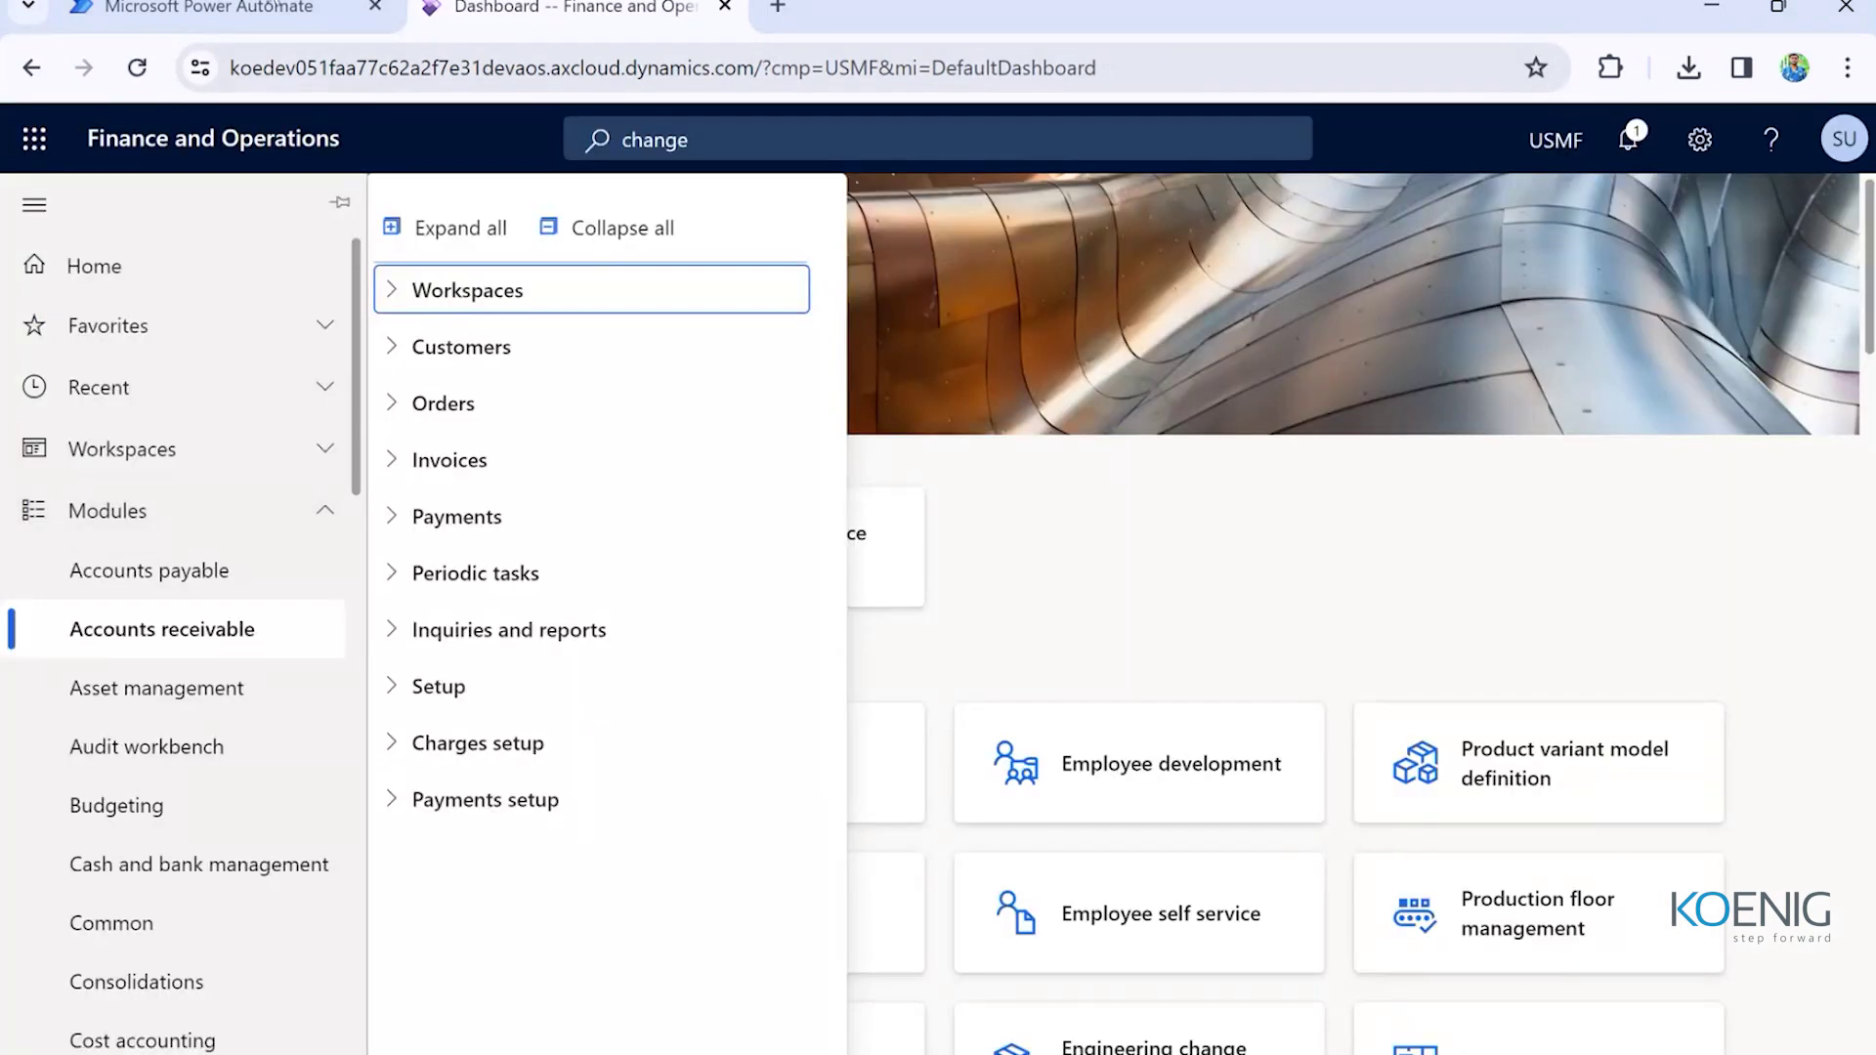
{"action": "left_click", "coordinate": [249, 8]}
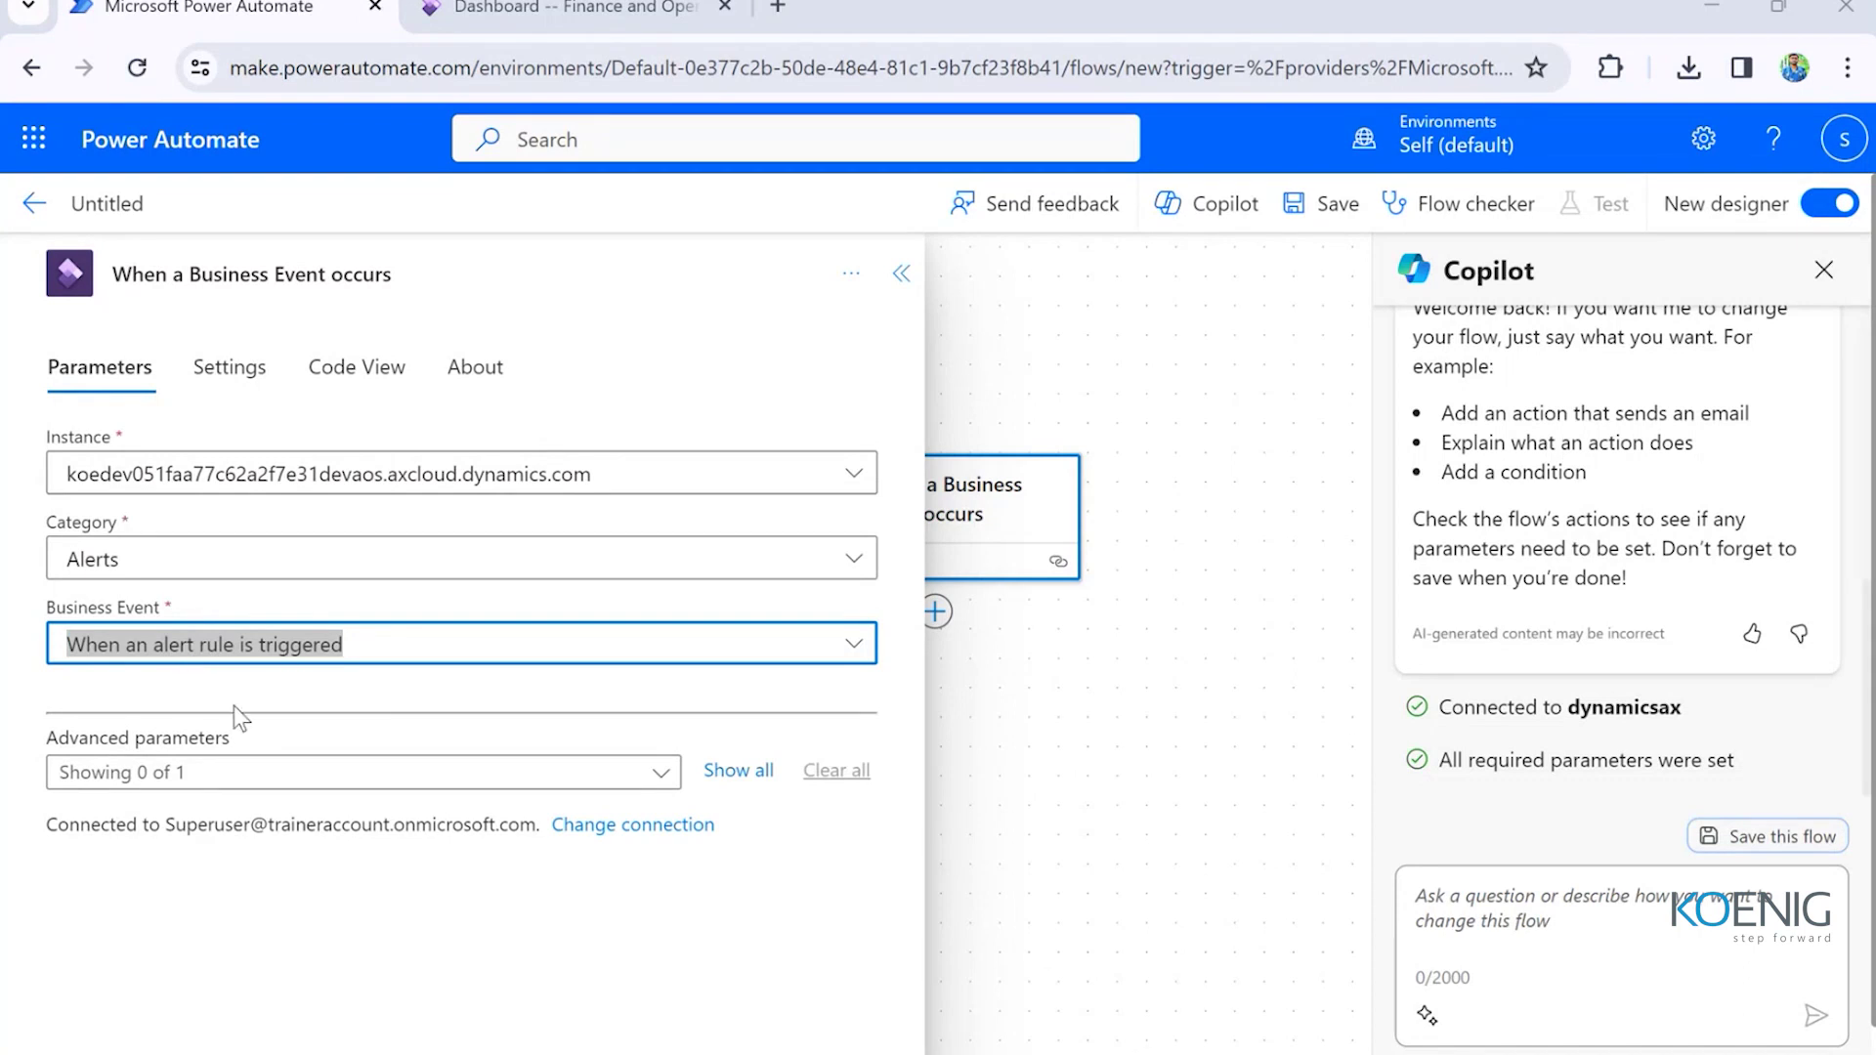
- Add the advanced Legal Entity parameter to the business event trigger and set it to USMF
{"action": "left_click", "coordinate": [655, 774]}
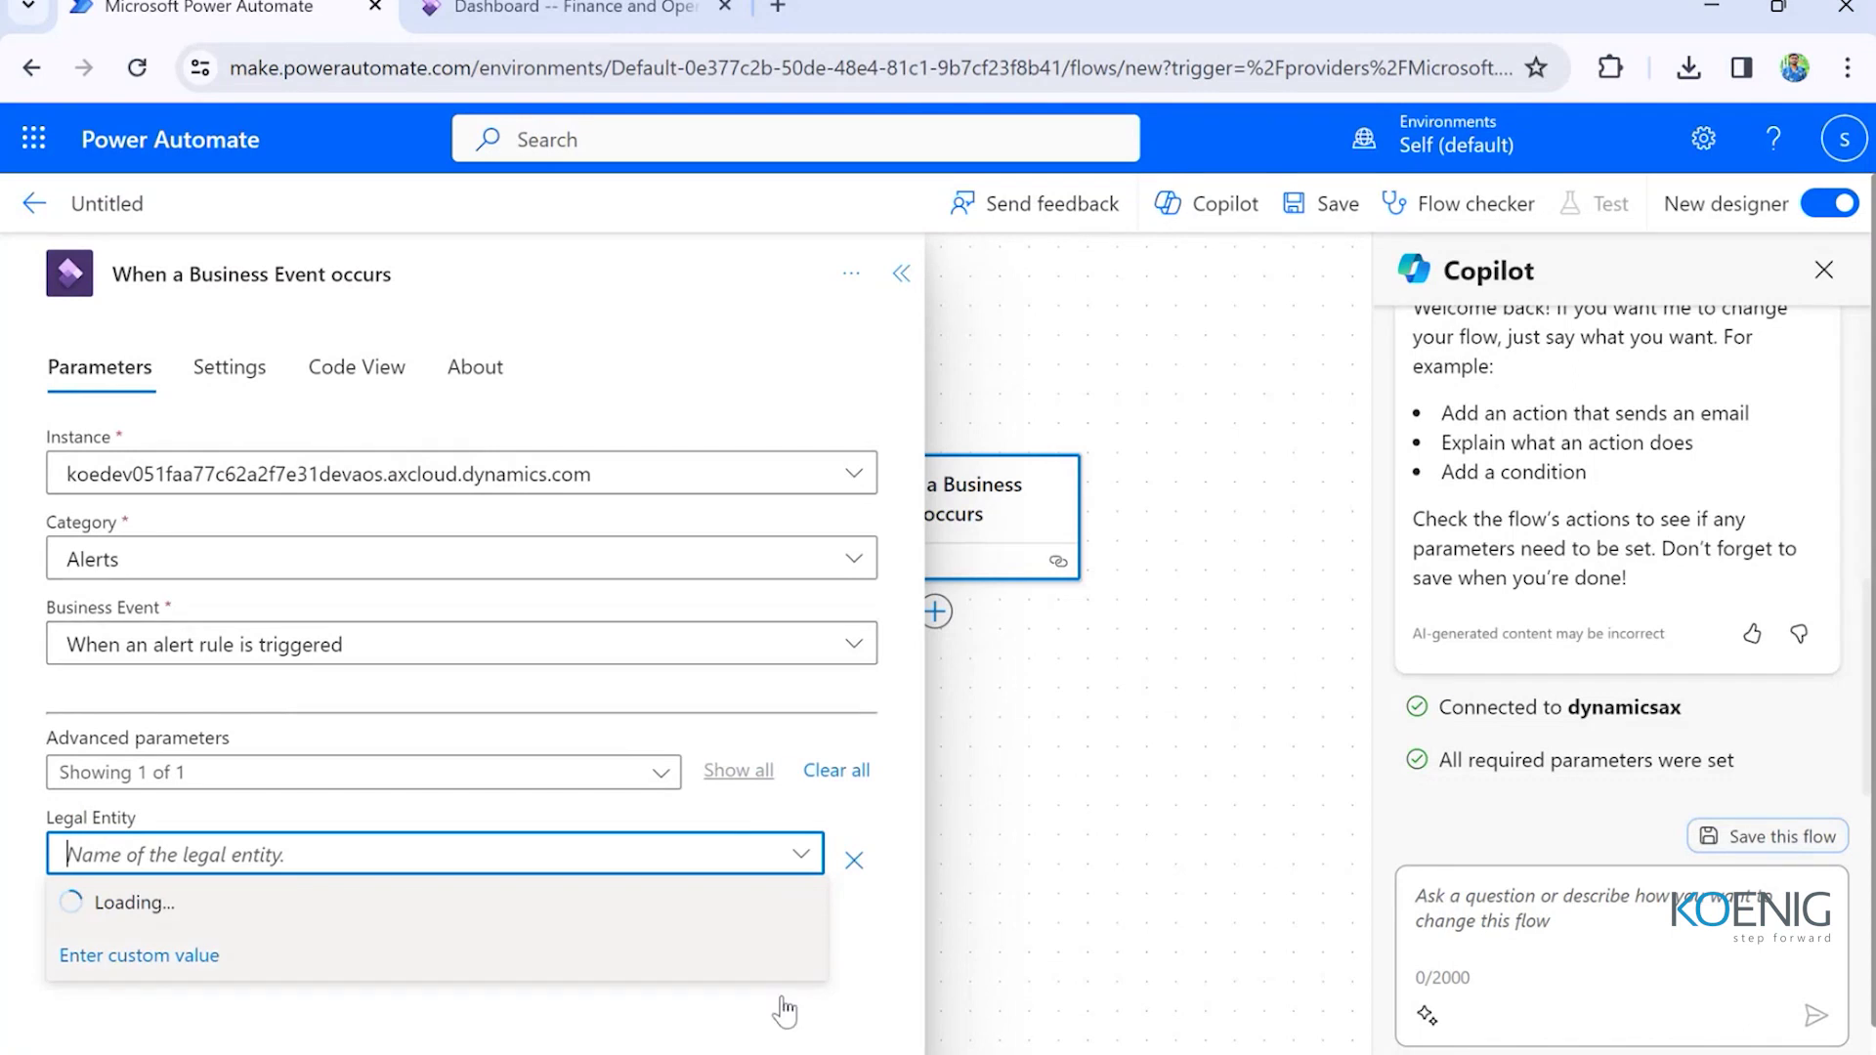
{"action": "left_click", "coordinate": [354, 864]}
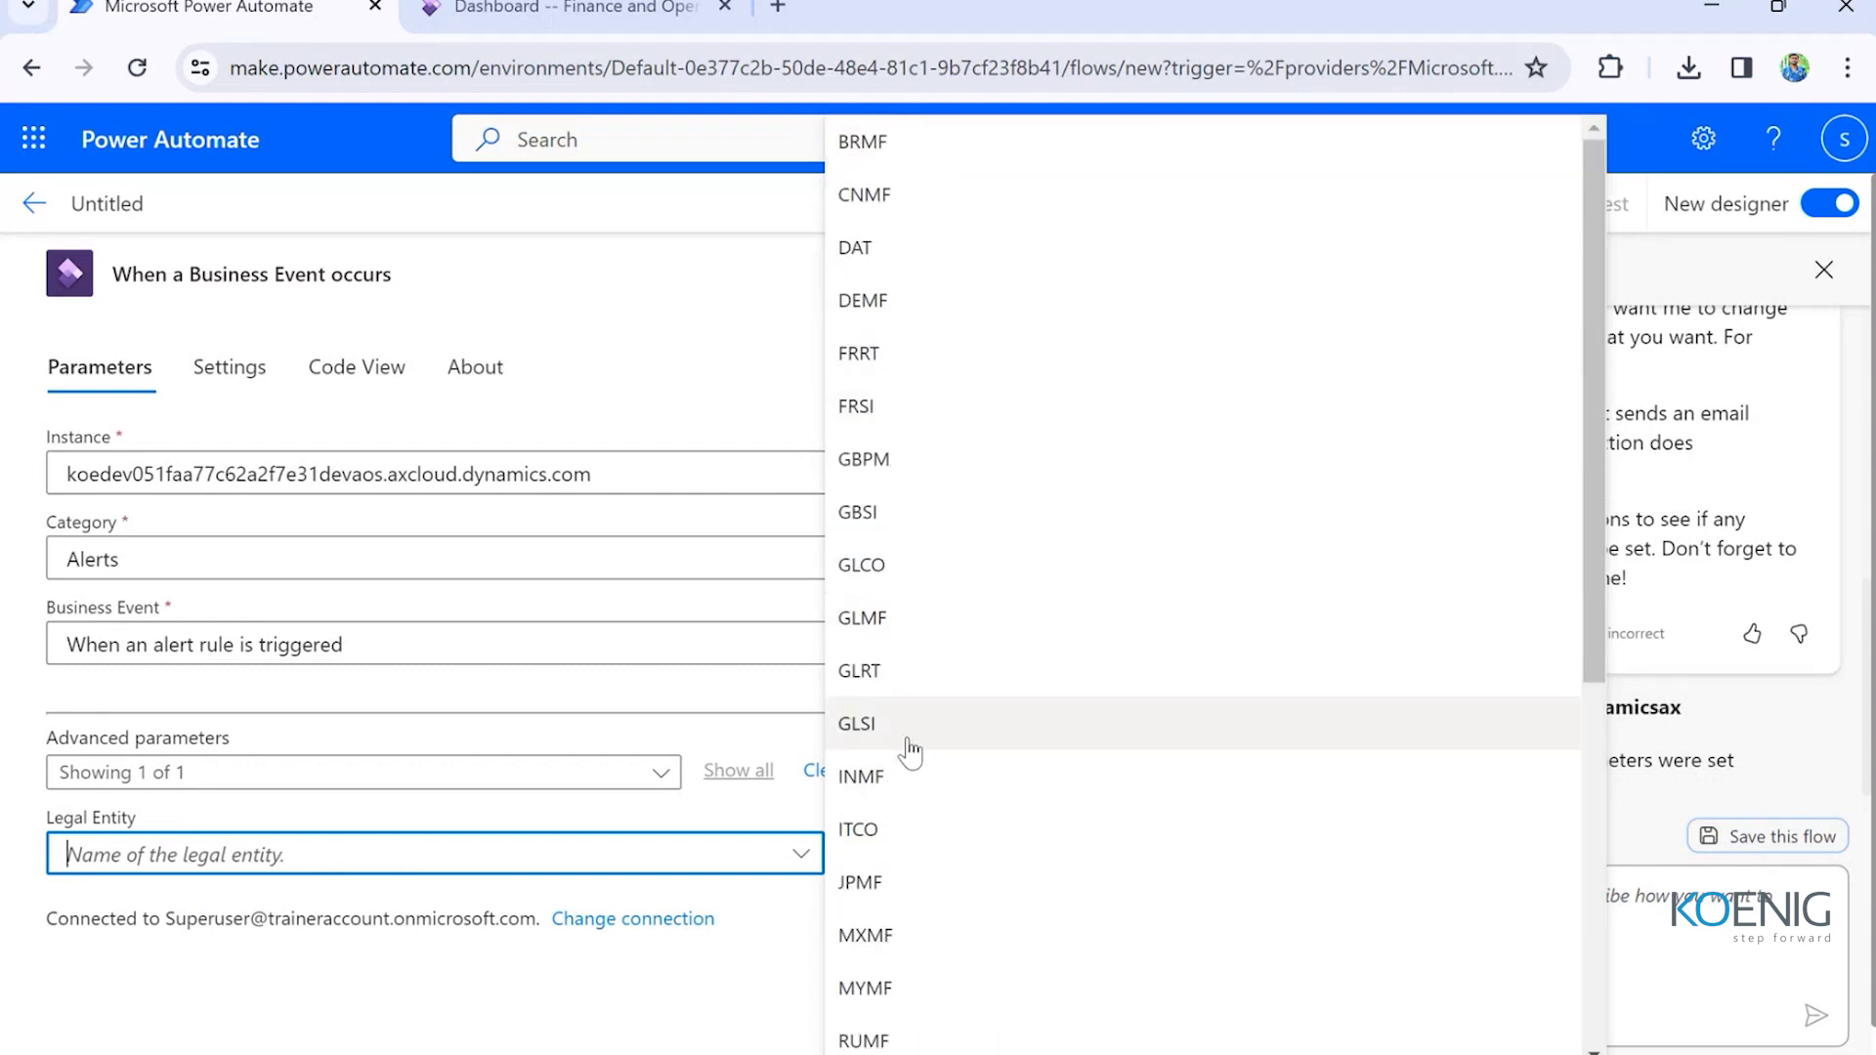
{"action": "scroll", "coordinate": [909, 750], "scroll_direction": "down", "scroll_amount": 5}
{"action": "left_click", "coordinate": [870, 914]}
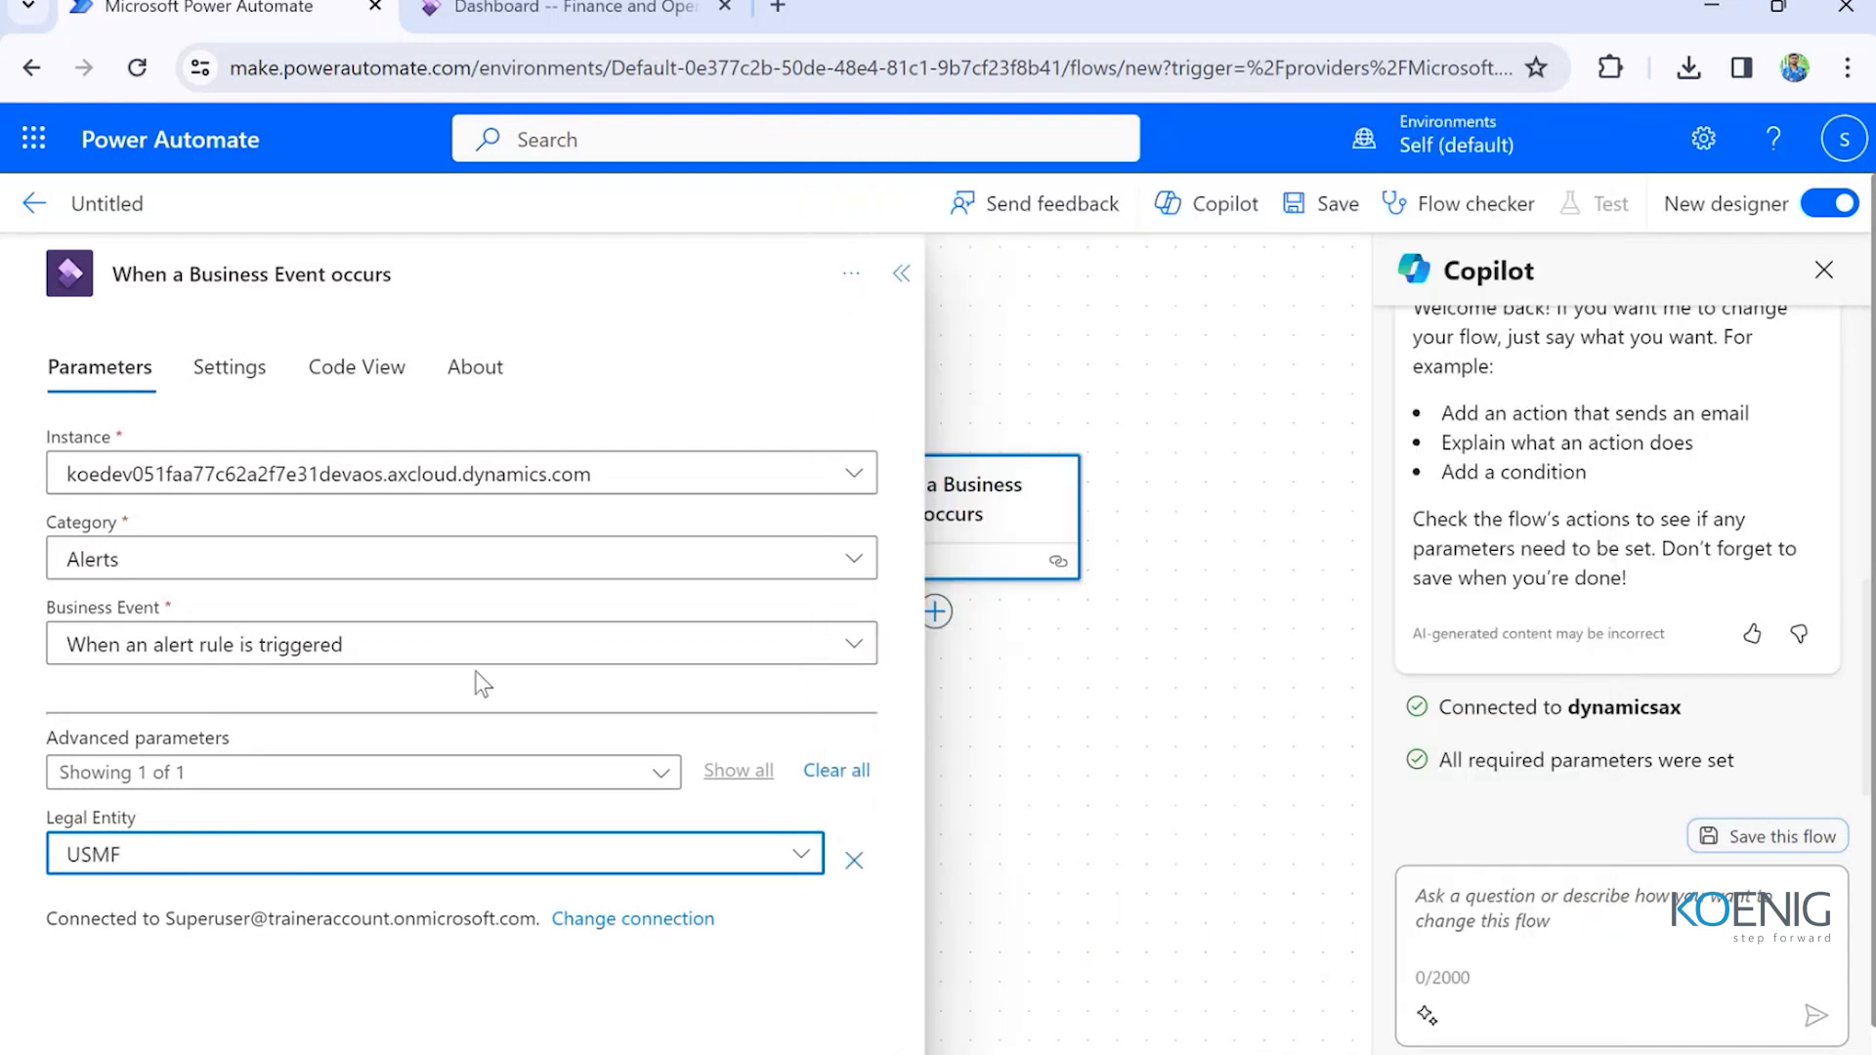
{"action": "scroll", "coordinate": [479, 668], "scroll_direction": "down", "scroll_amount": 1}
{"action": "scroll", "coordinate": [515, 683], "scroll_direction": "up", "scroll_amount": 1}
{"action": "left_click", "coordinate": [913, 273]}
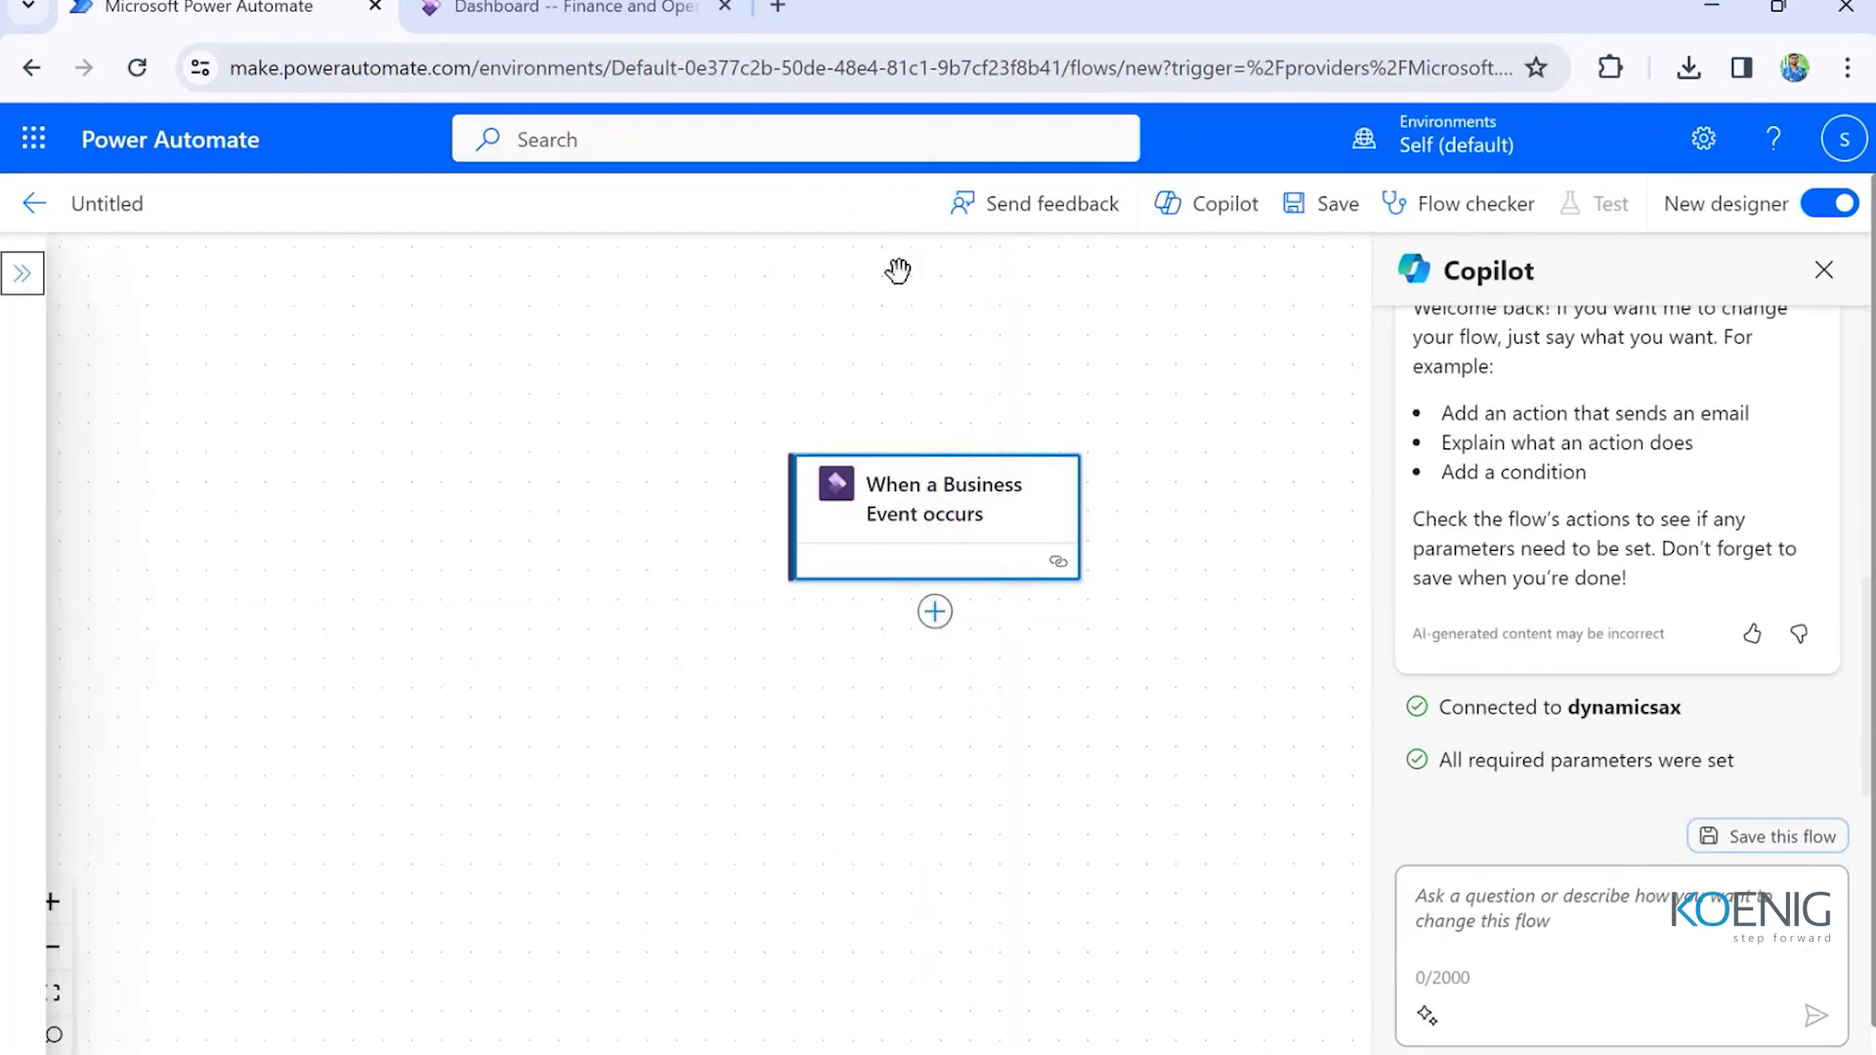
- Examine the When a Business Event occurs trigger's code definition, especially its business event and dataset values
{"action": "left_click", "coordinate": [901, 518]}
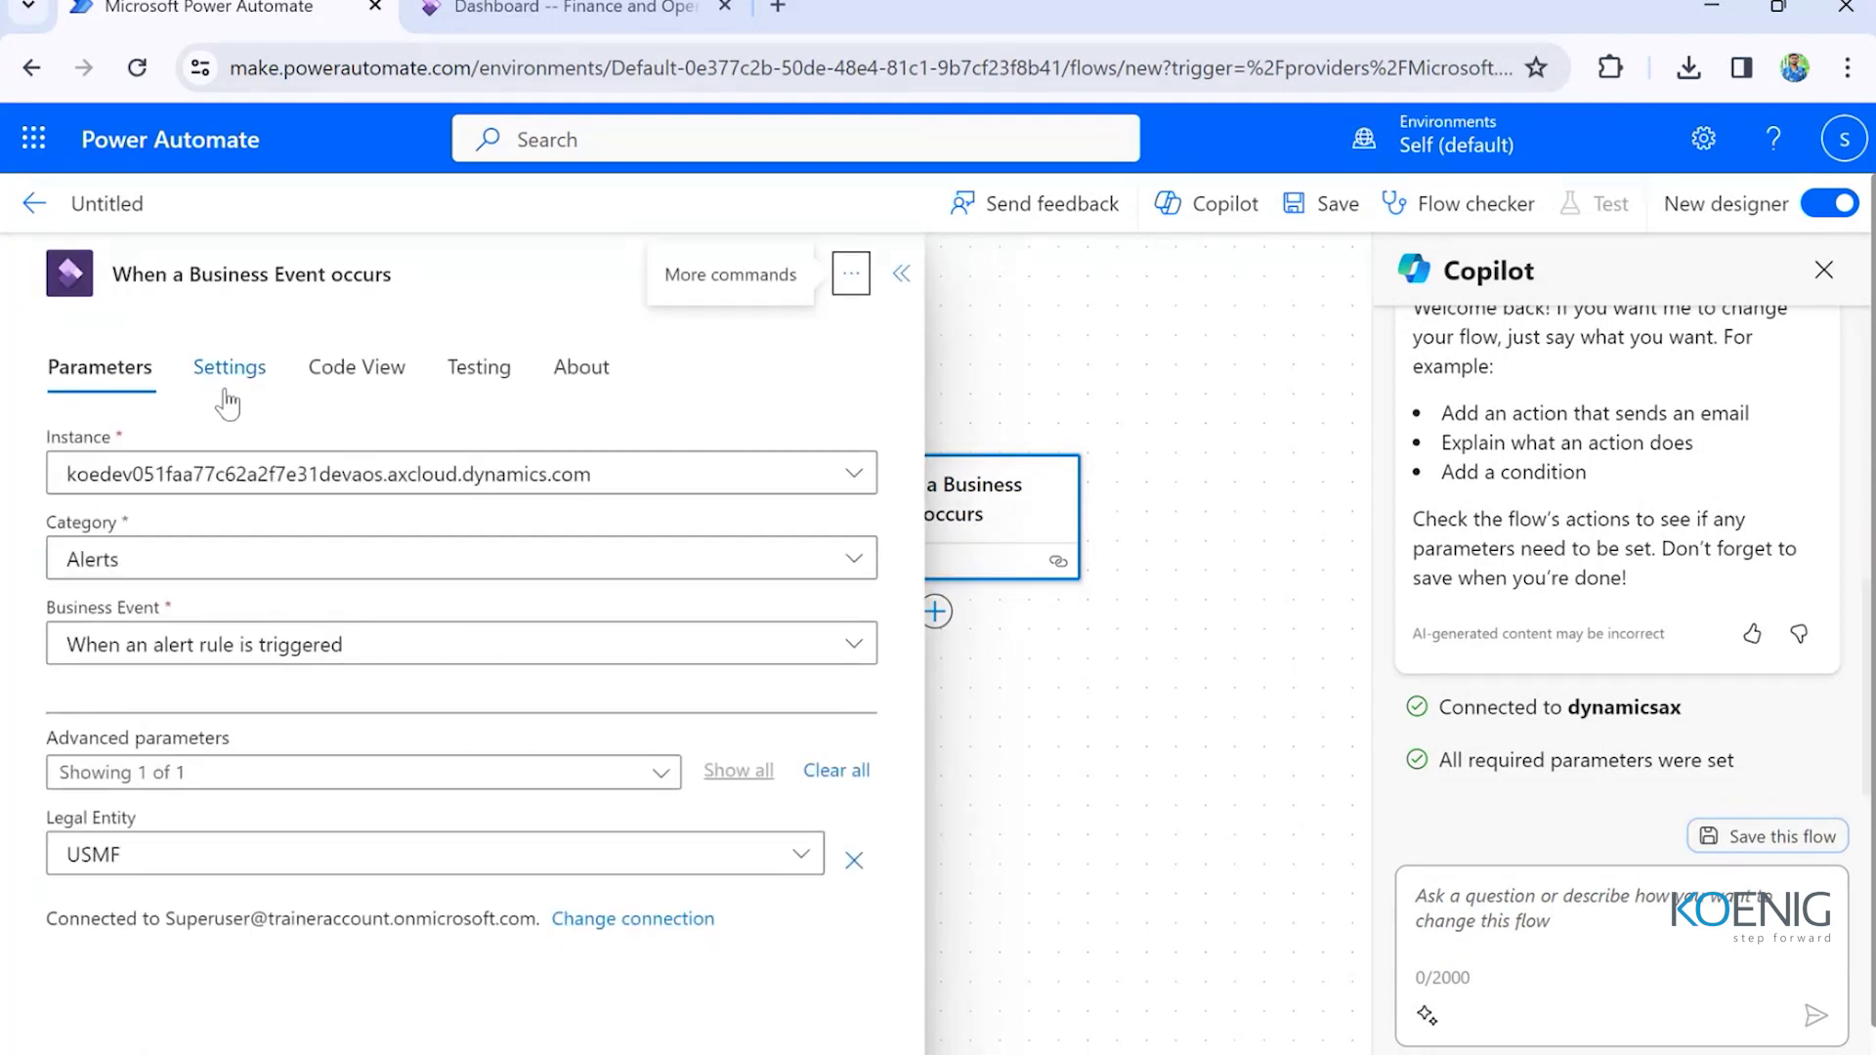
{"action": "left_click", "coordinate": [327, 369]}
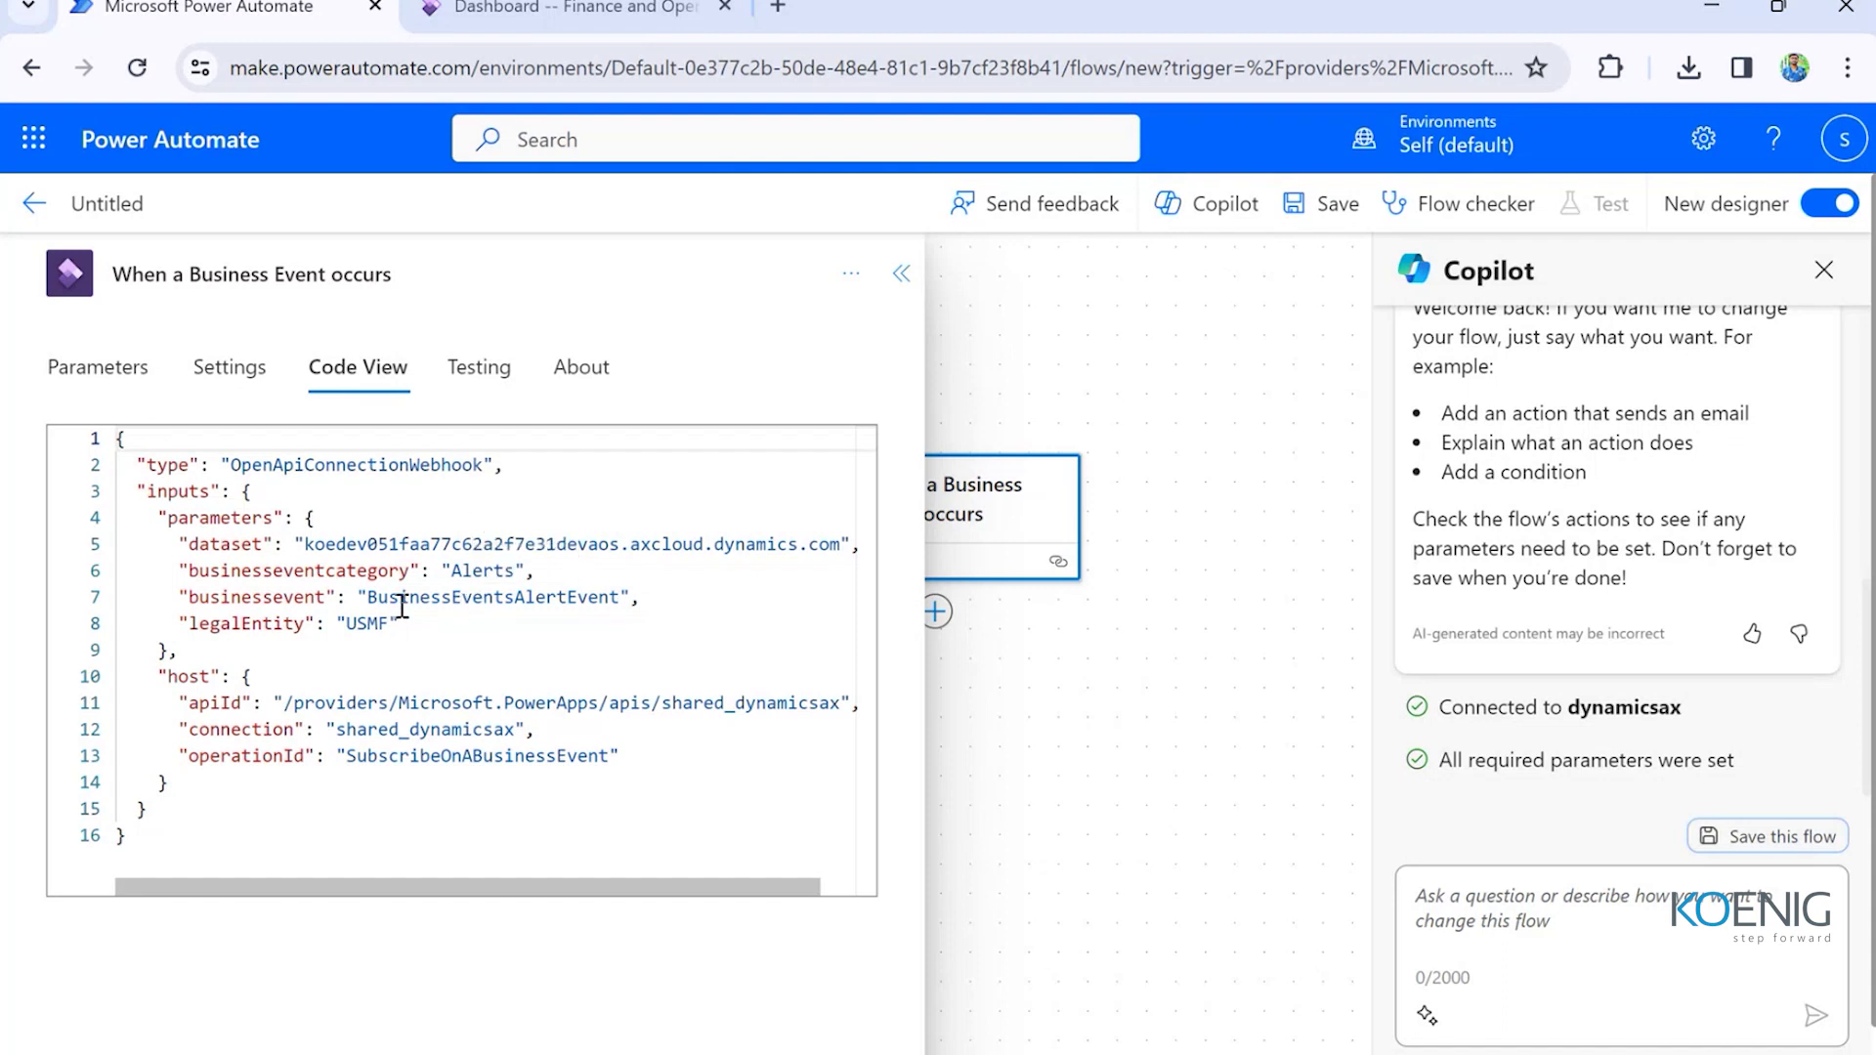
{"action": "left_click_drag", "start_coordinate": [368, 604], "coordinate": [622, 601]}
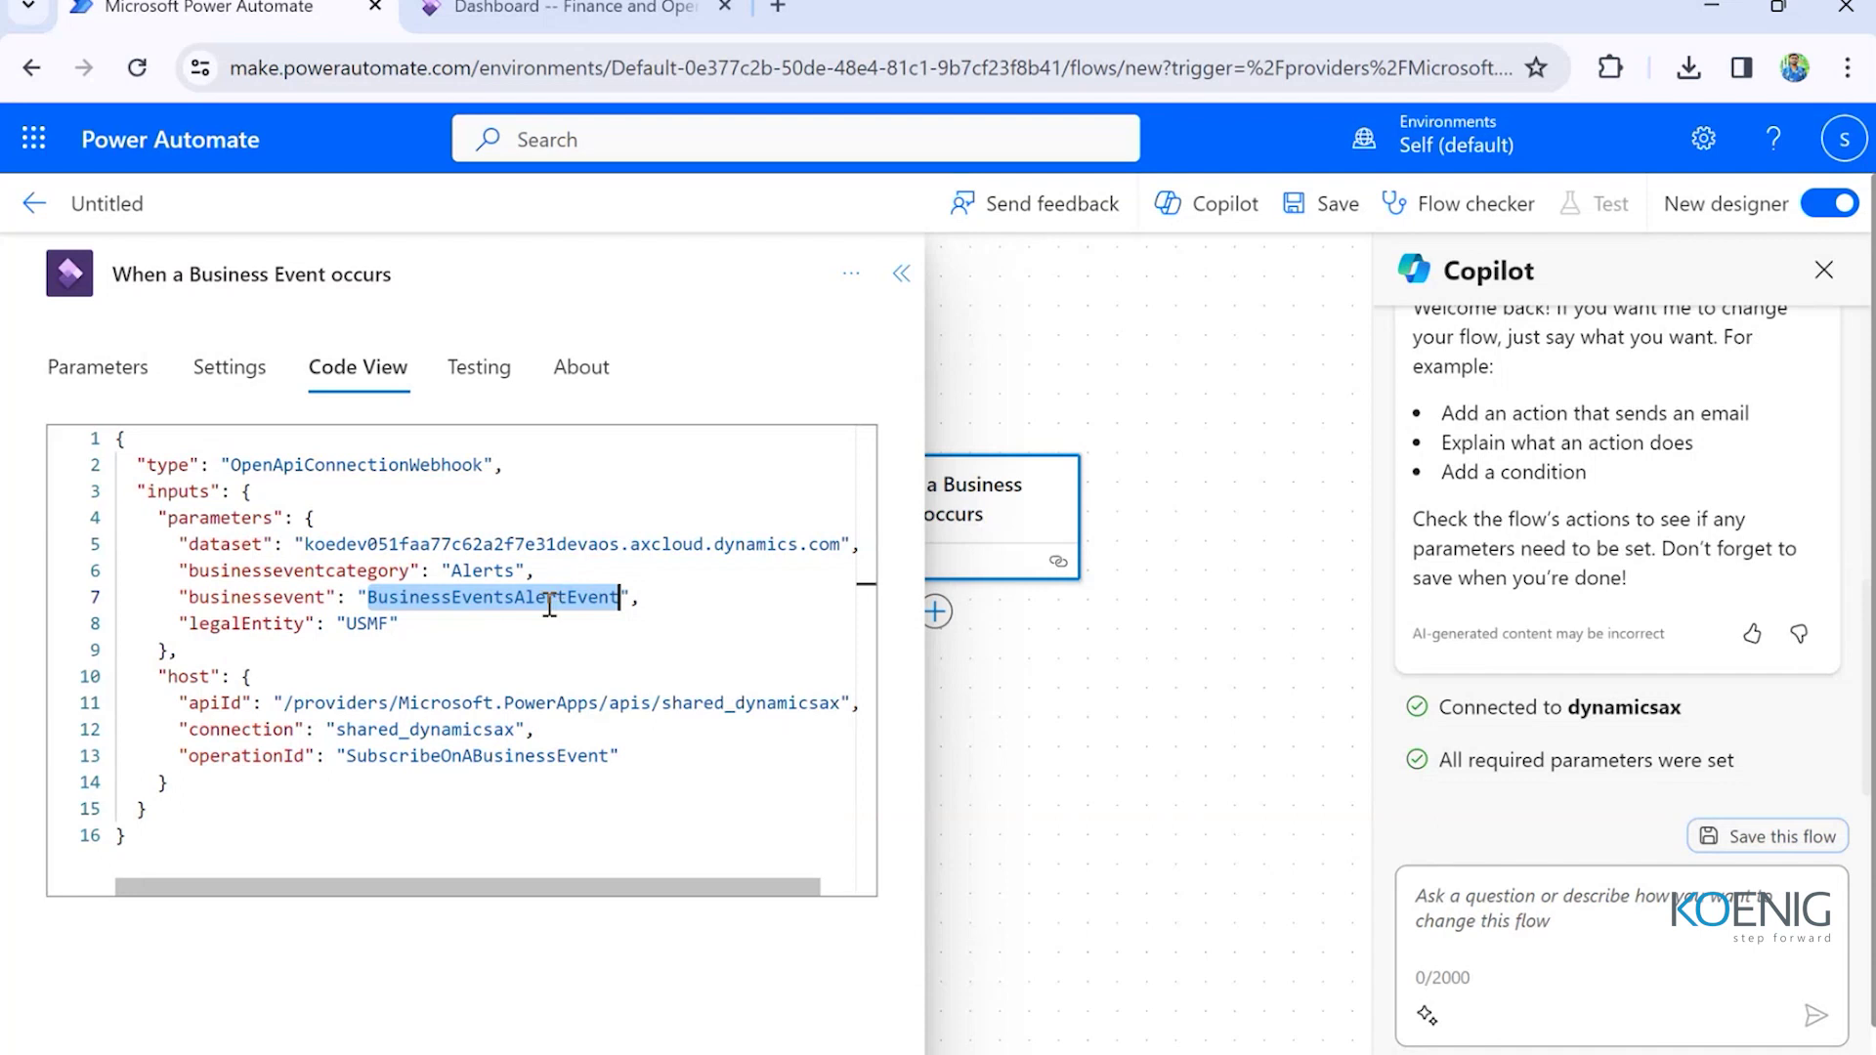
{"action": "left_click", "coordinate": [443, 543]}
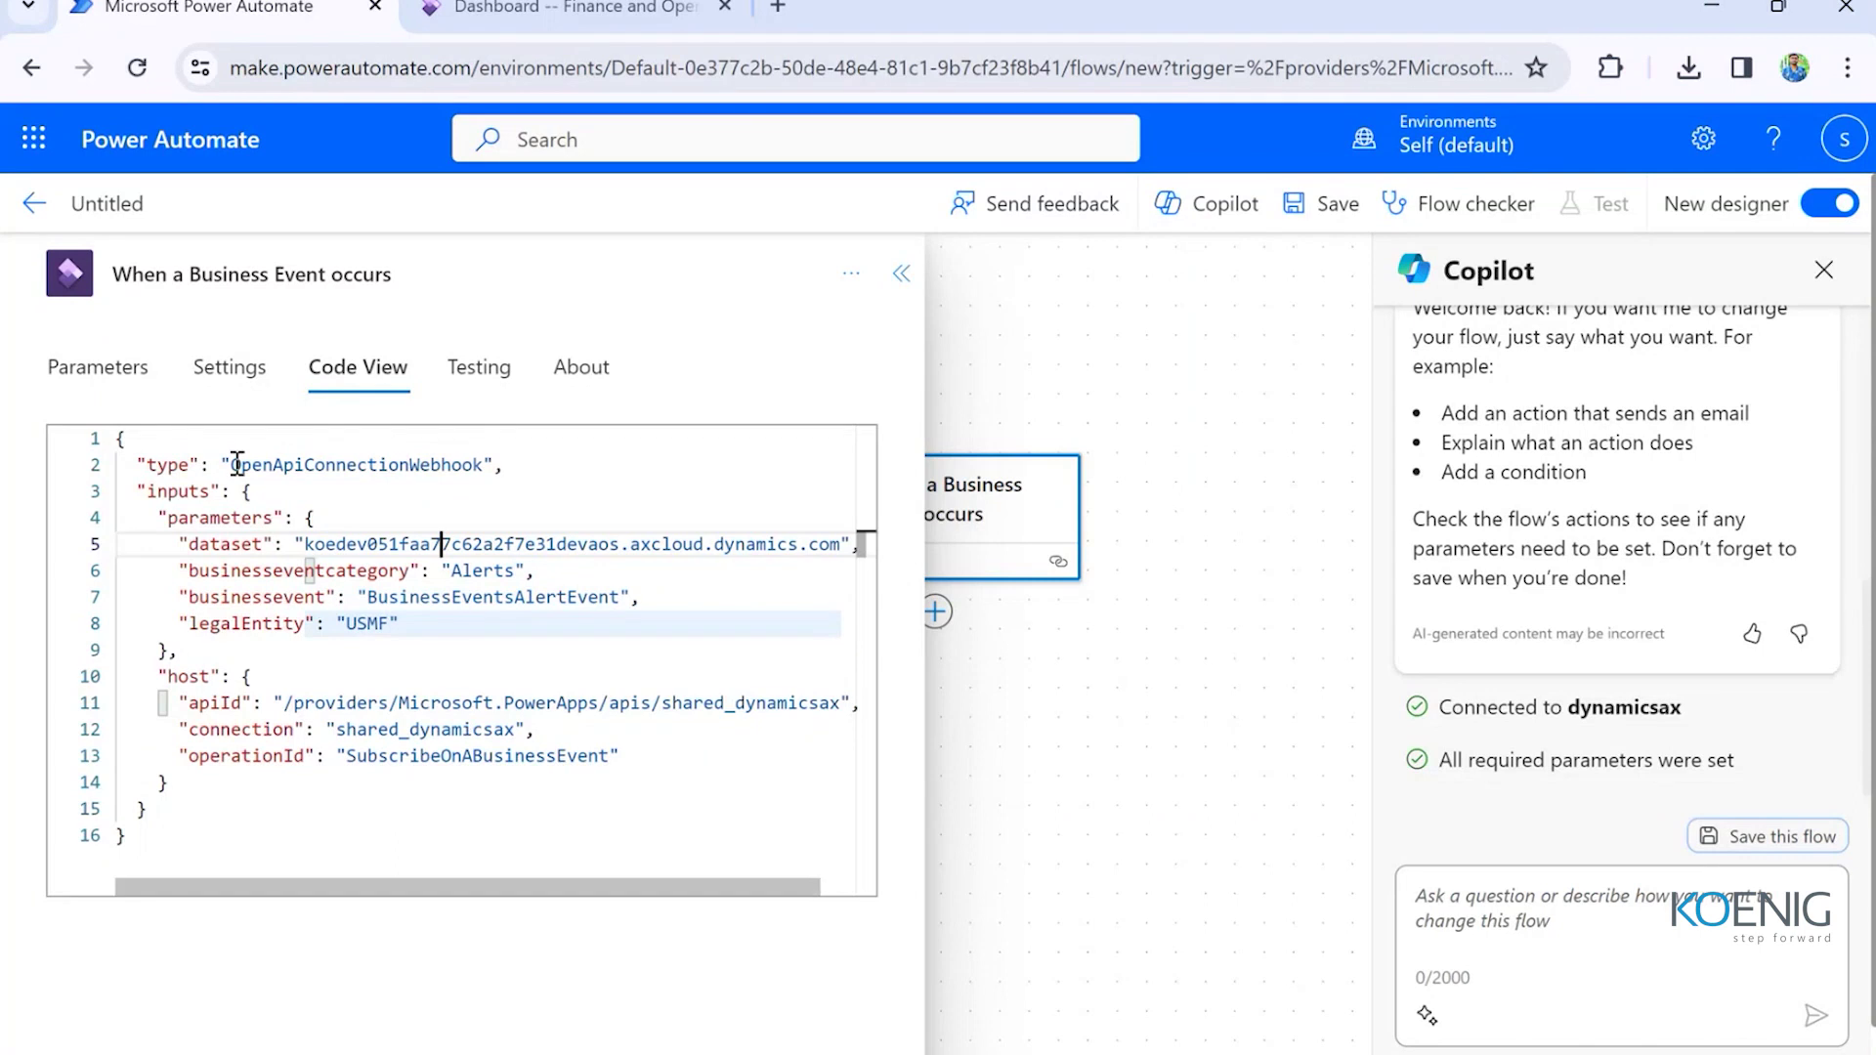
{"action": "left_click", "coordinate": [108, 379]}
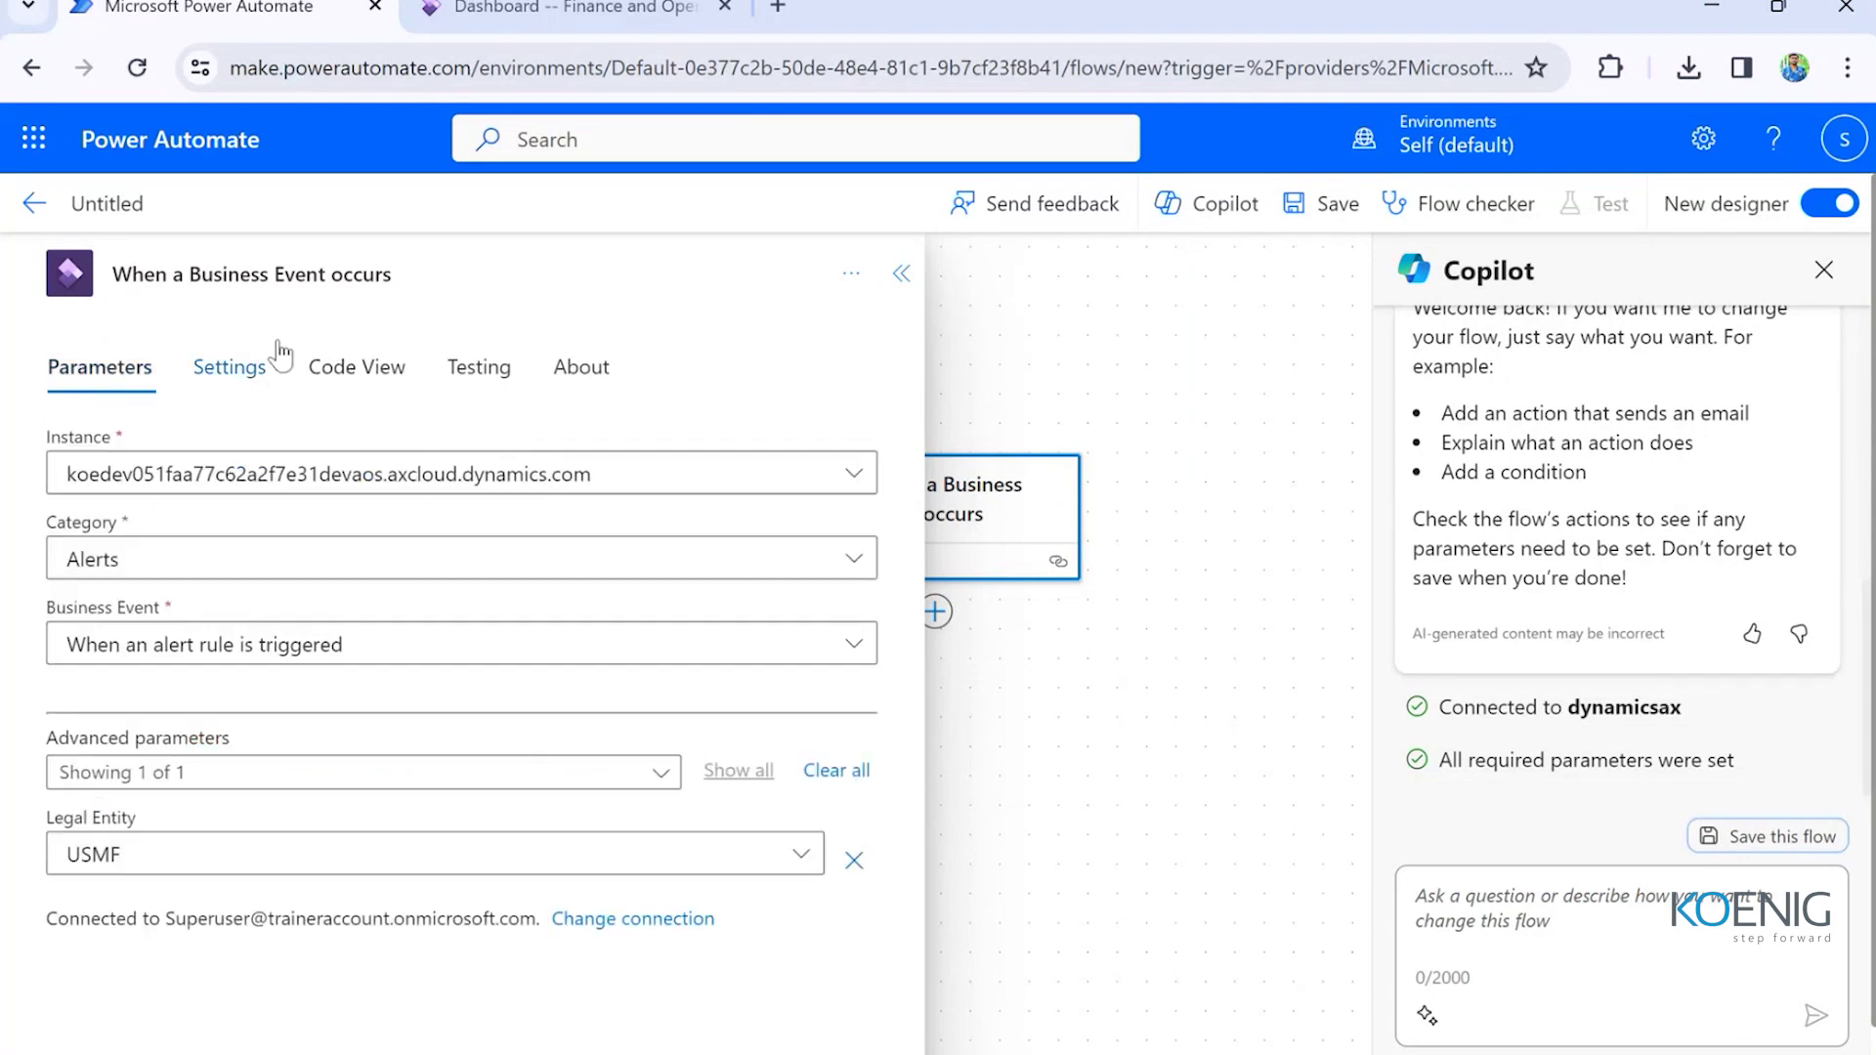
{"action": "left_click", "coordinate": [901, 274]}
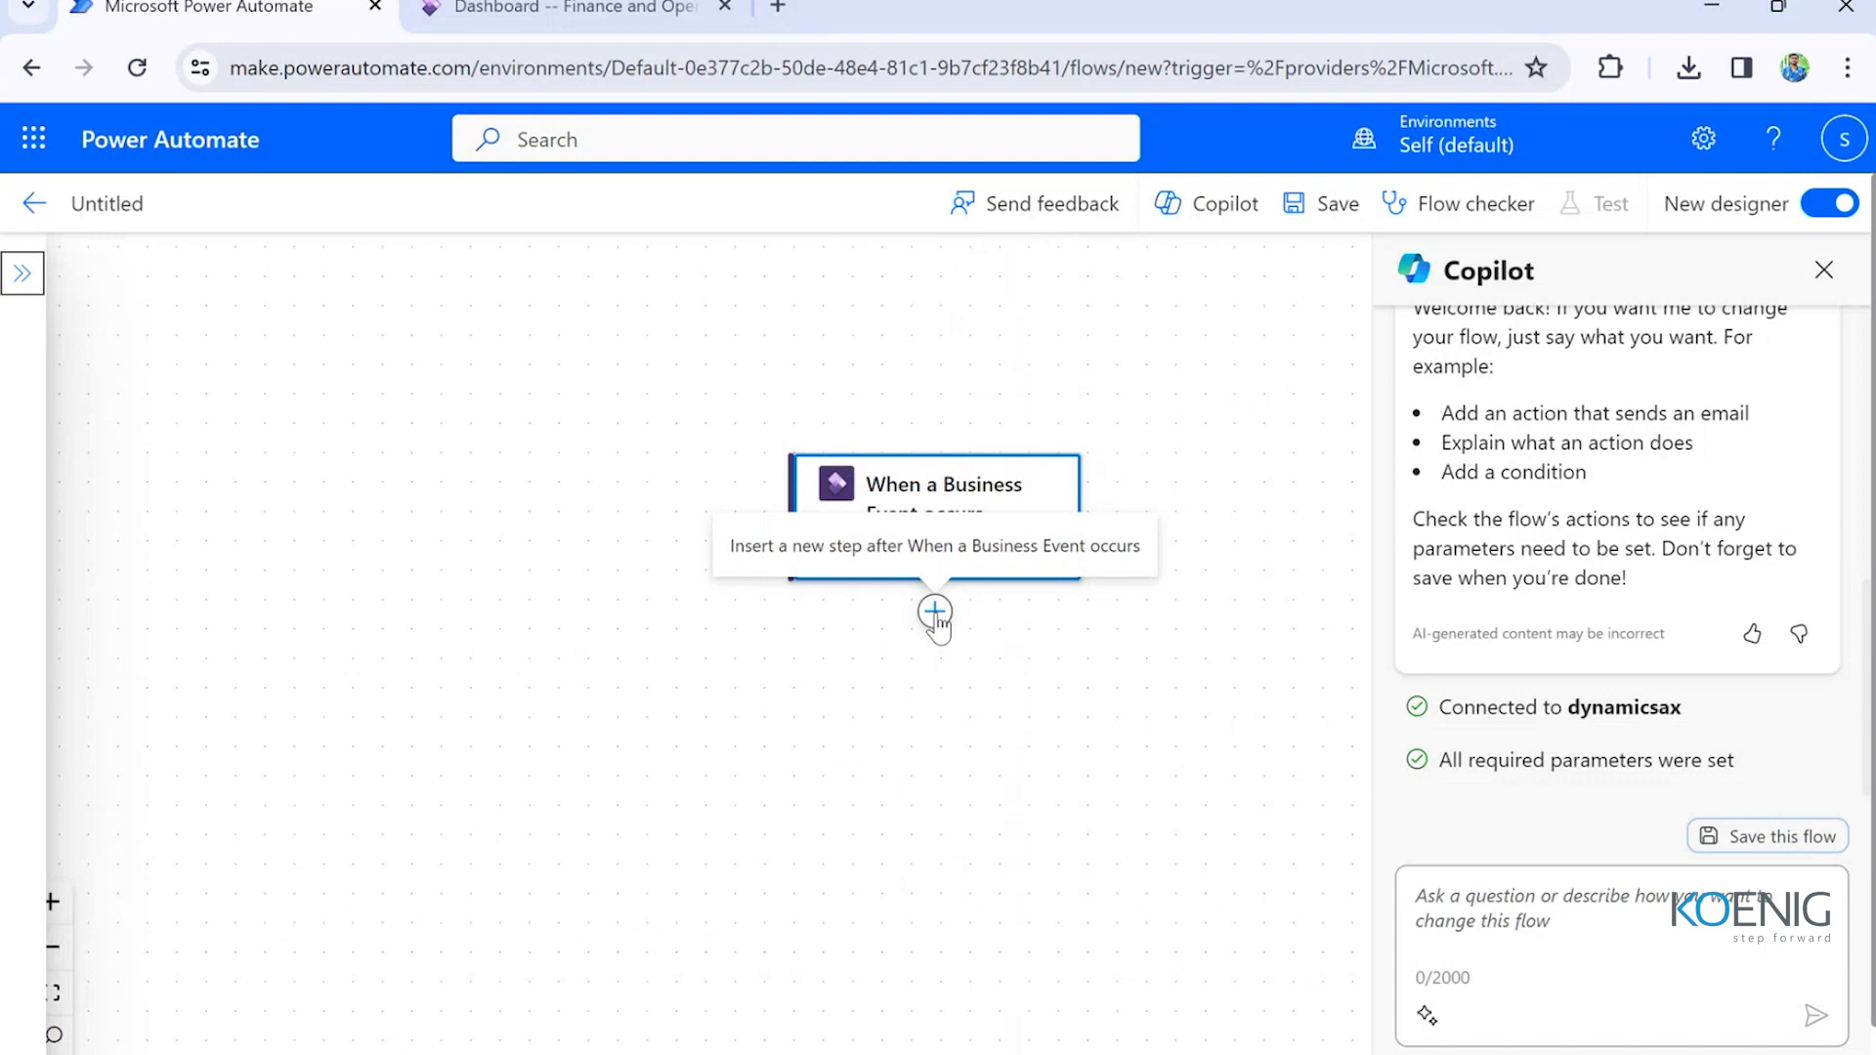
{"action": "scroll", "coordinate": [1521, 436], "scroll_direction": "up", "scroll_amount": 5}
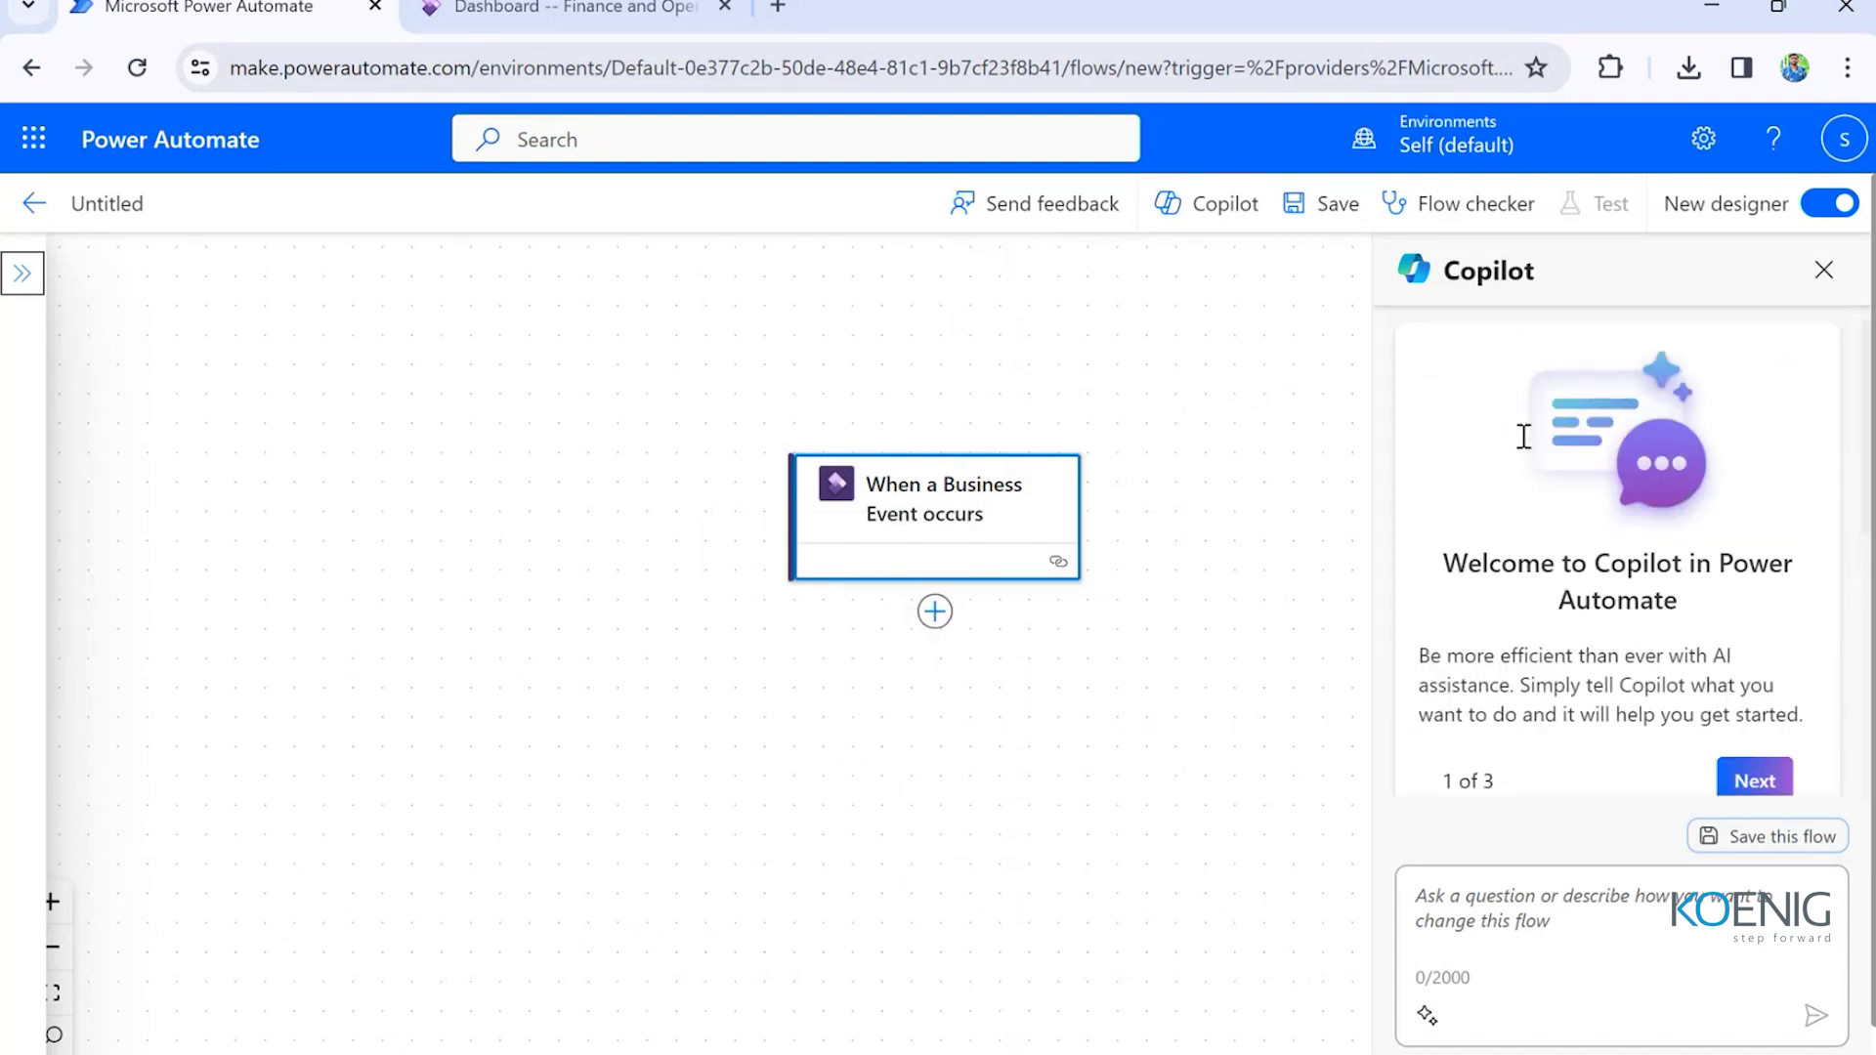
{"action": "scroll", "coordinate": [1520, 436], "scroll_direction": "down", "scroll_amount": 5}
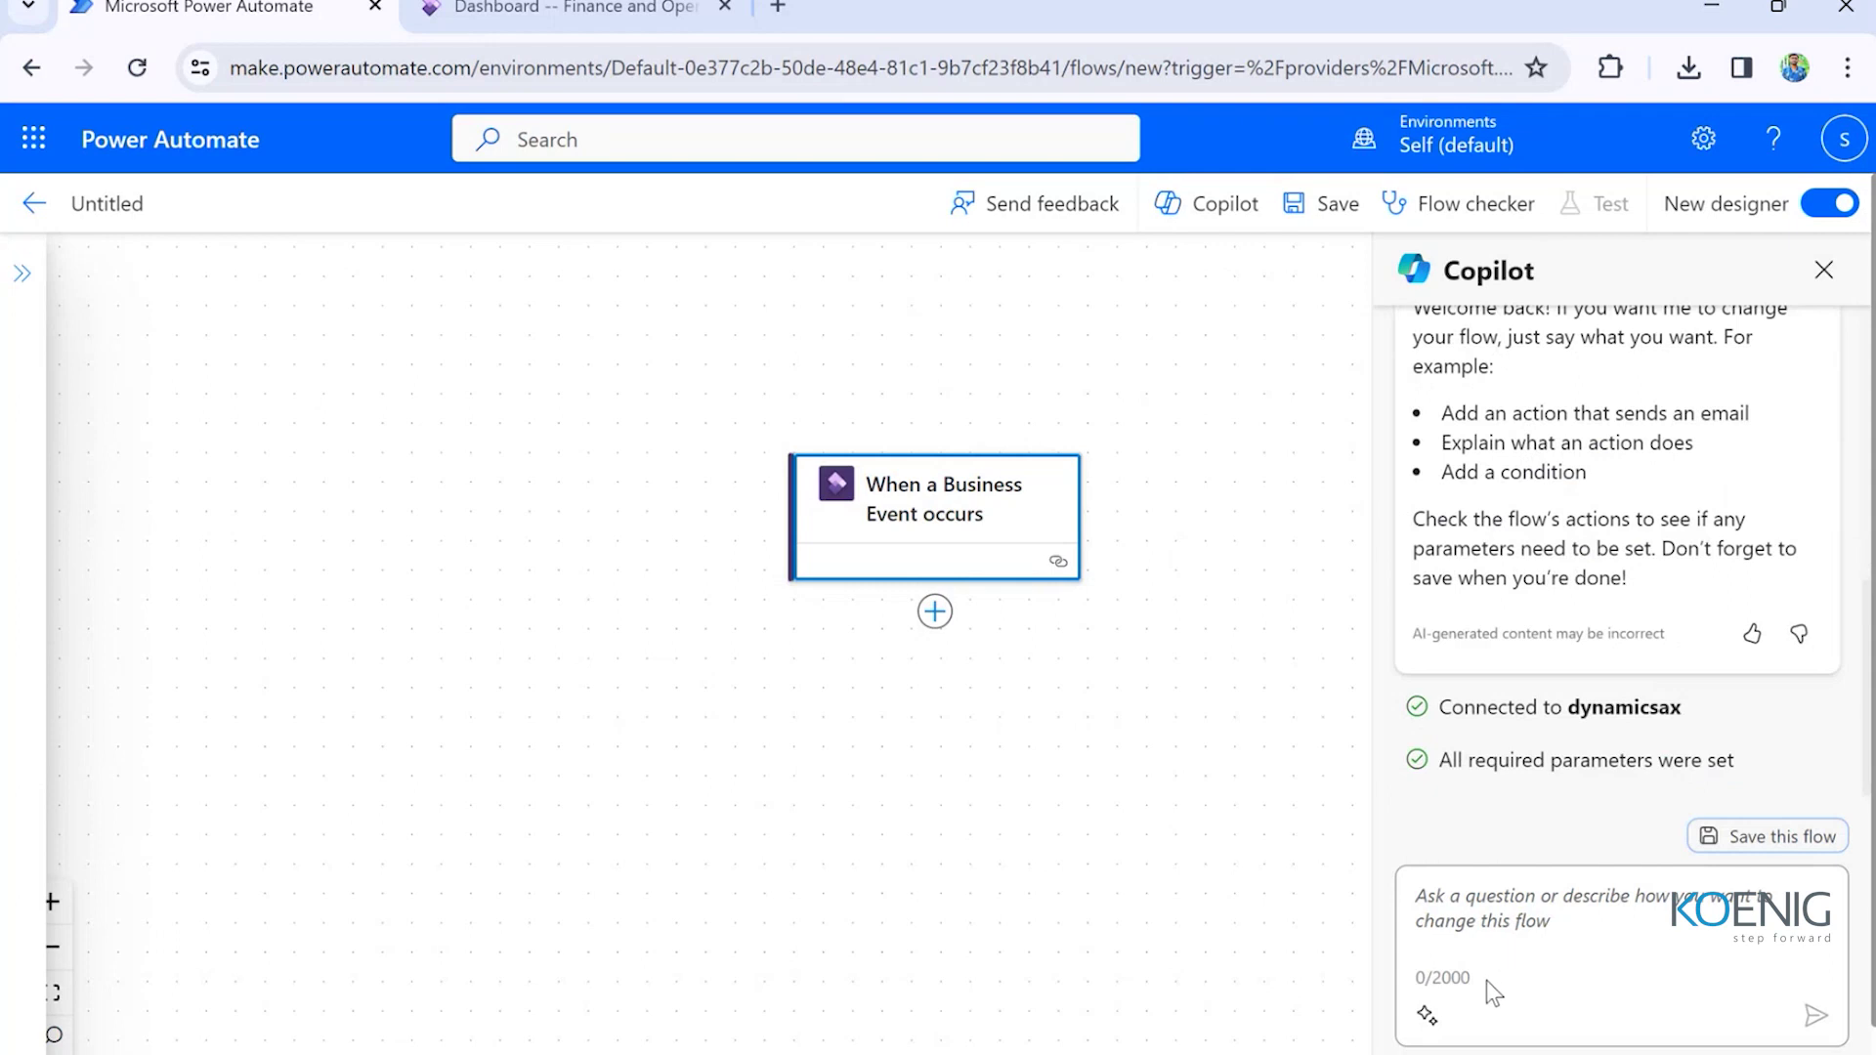
- Start adding an action after the When a Business Event occurs trigger and browse the available connectors
{"action": "left_click", "coordinate": [934, 612]}
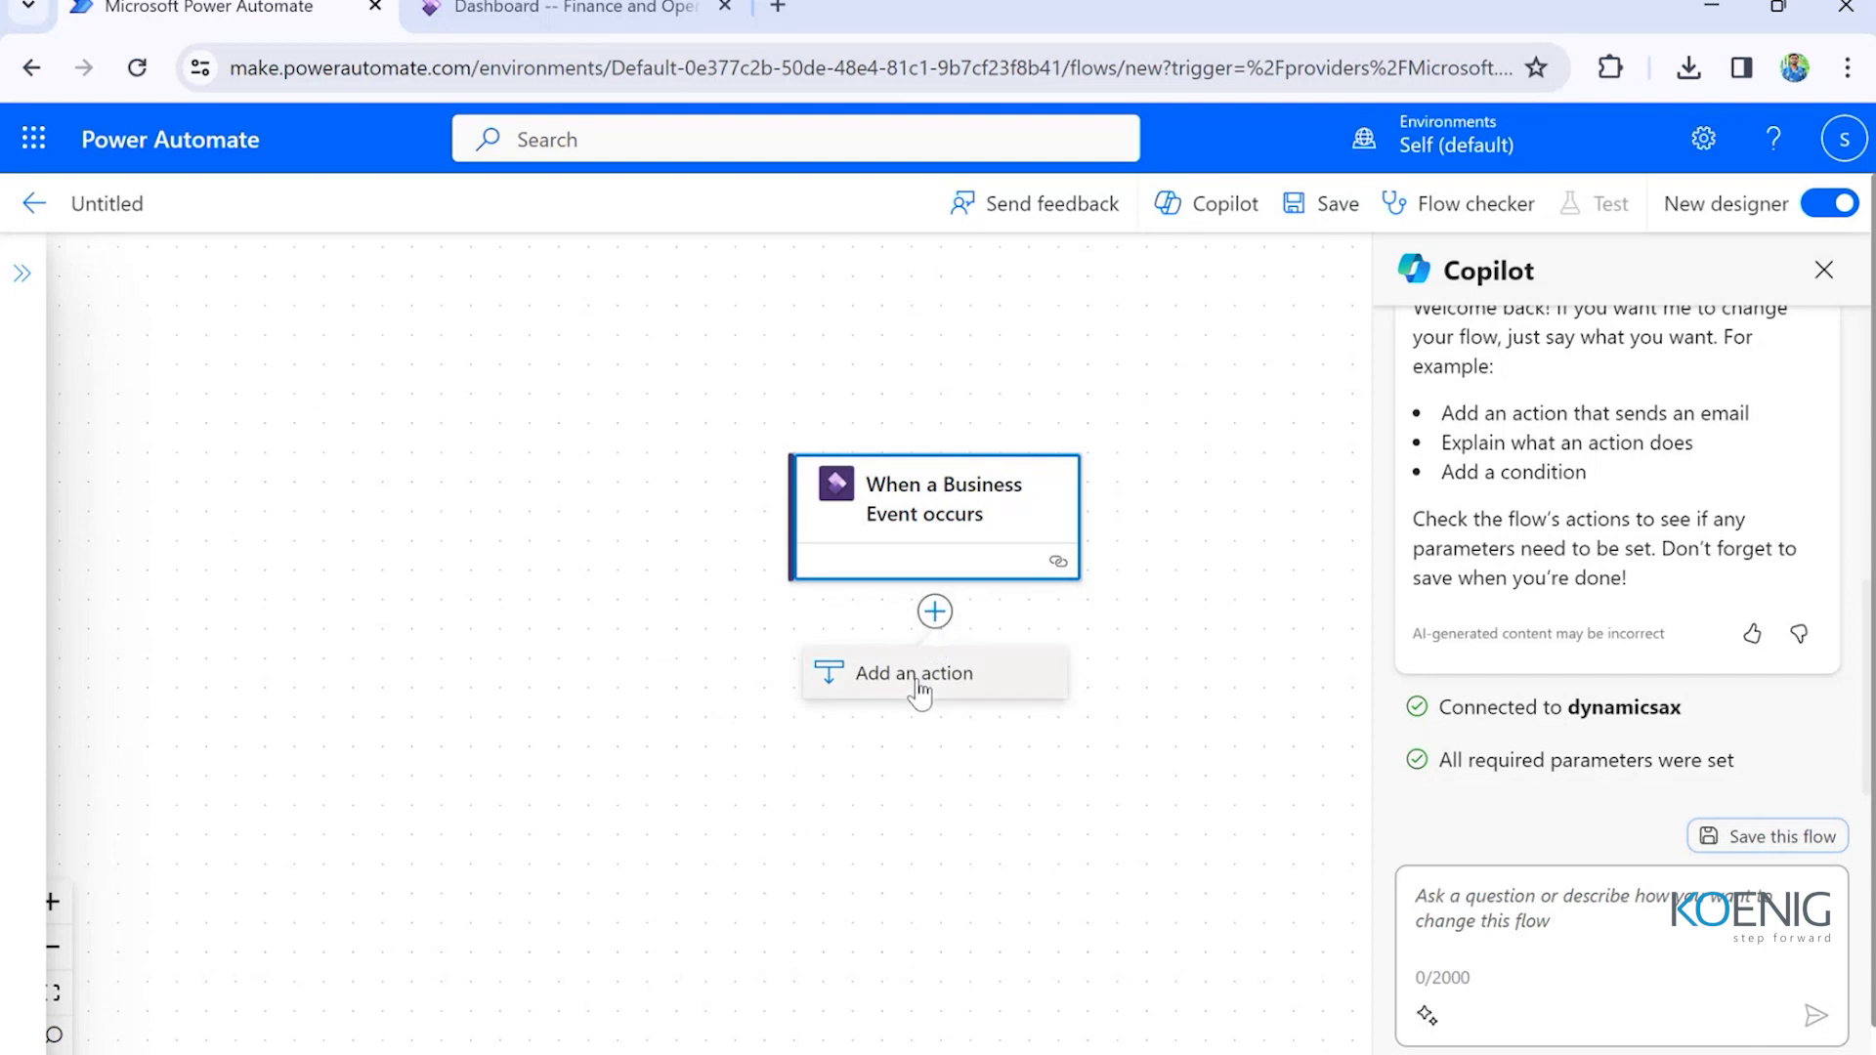
{"action": "left_click", "coordinate": [919, 689]}
{"action": "left_click", "coordinate": [934, 612]}
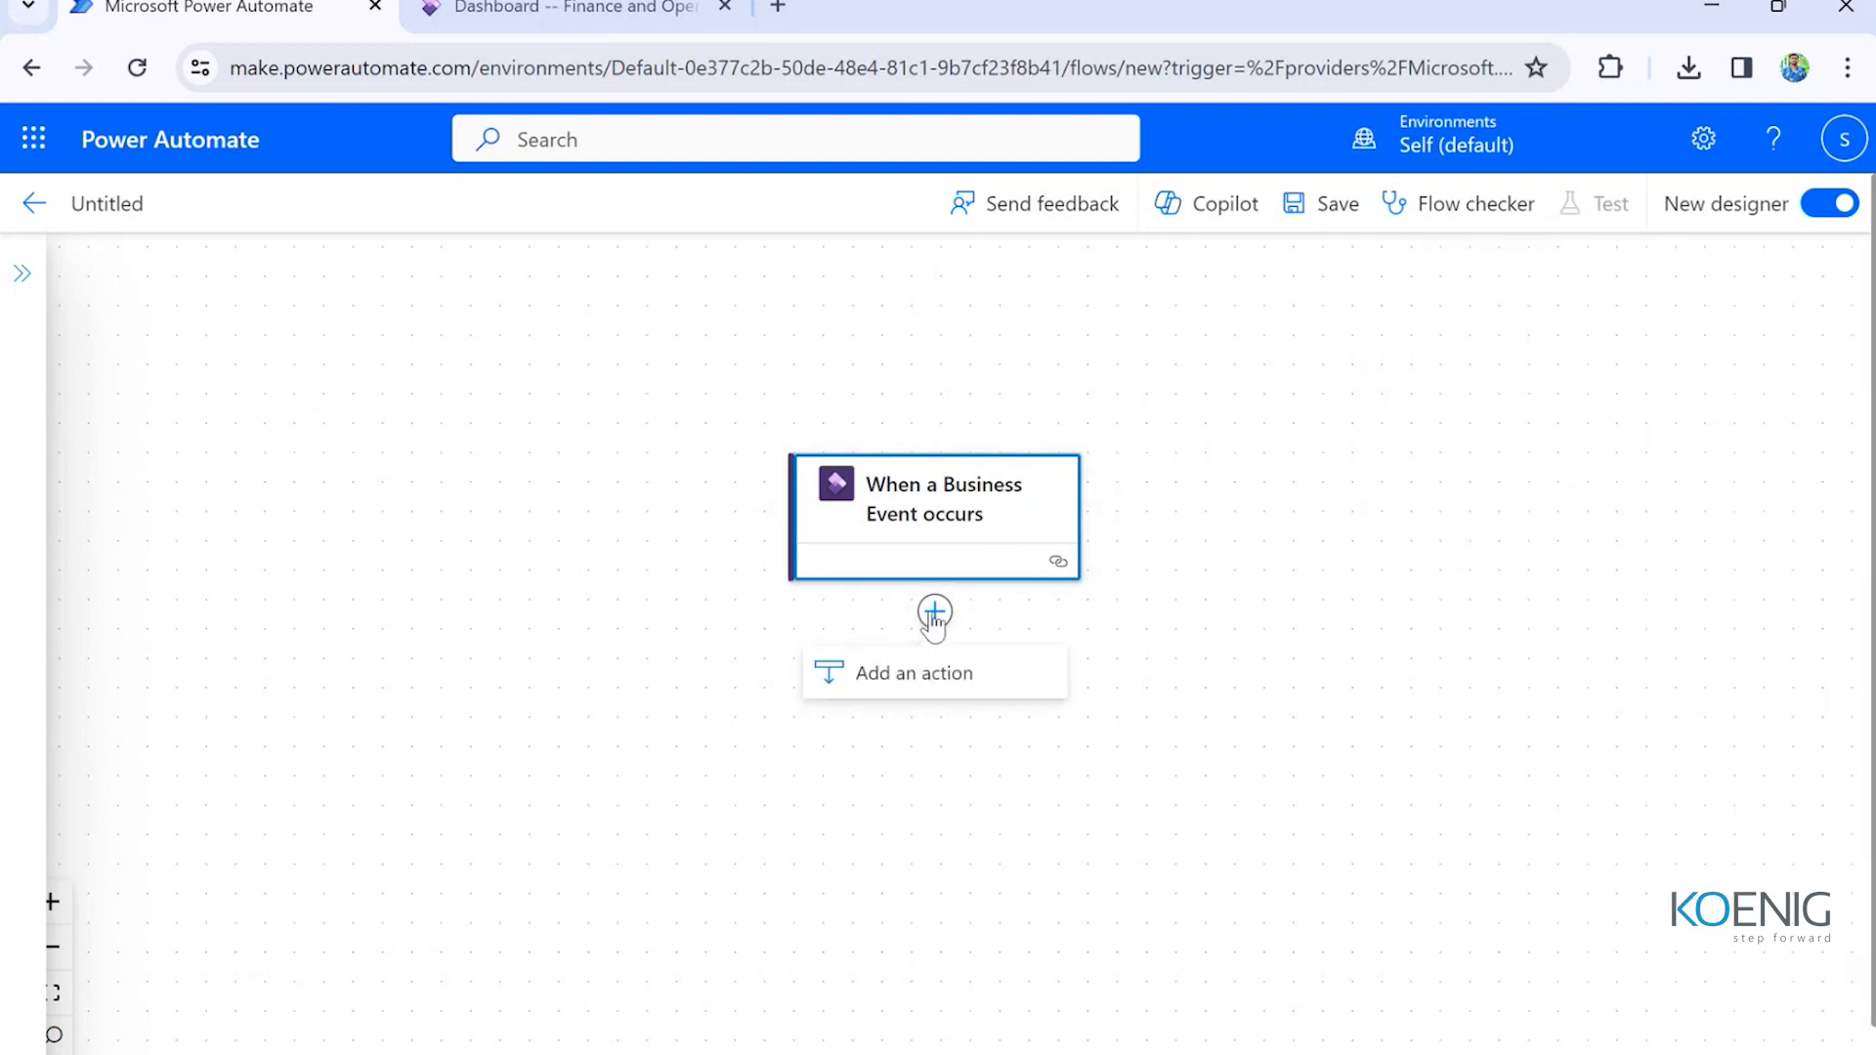
{"action": "left_click", "coordinate": [929, 679]}
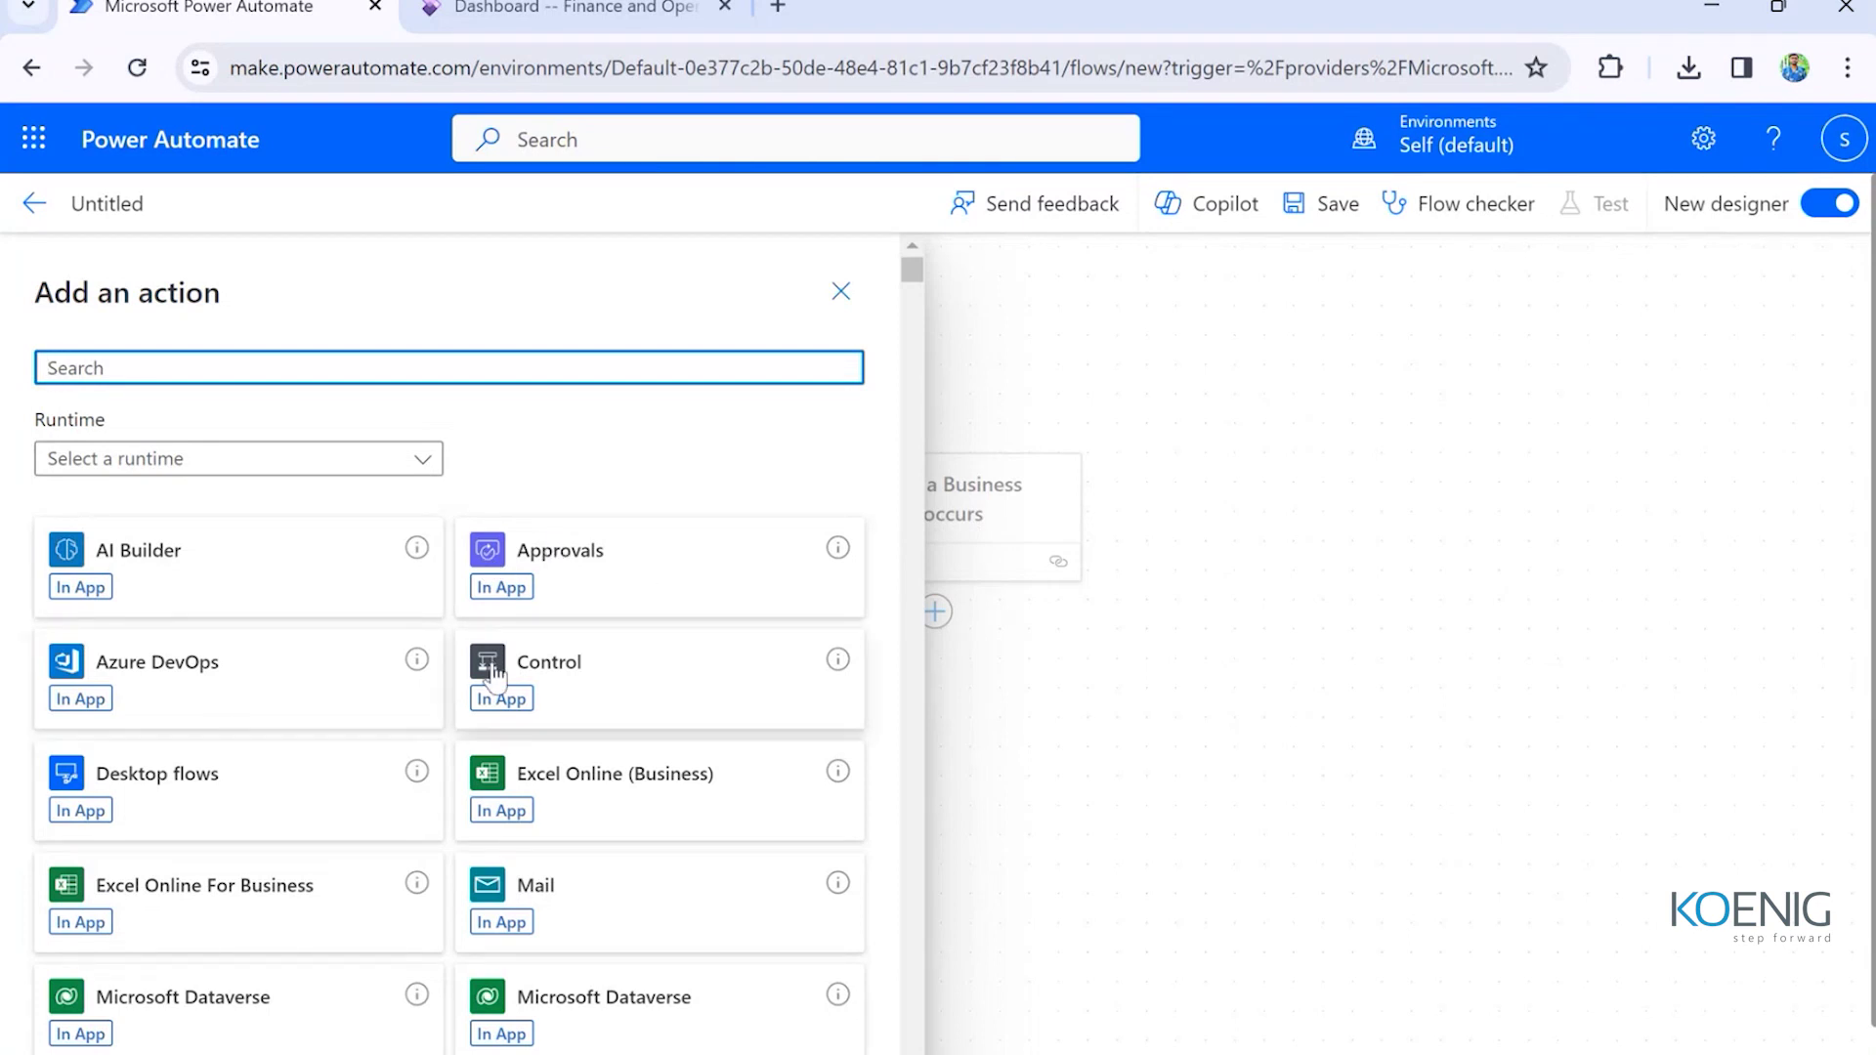
{"action": "scroll", "coordinate": [494, 674], "scroll_direction": "down", "scroll_amount": 3}
{"action": "scroll", "coordinate": [494, 675], "scroll_direction": "up", "scroll_amount": 3}
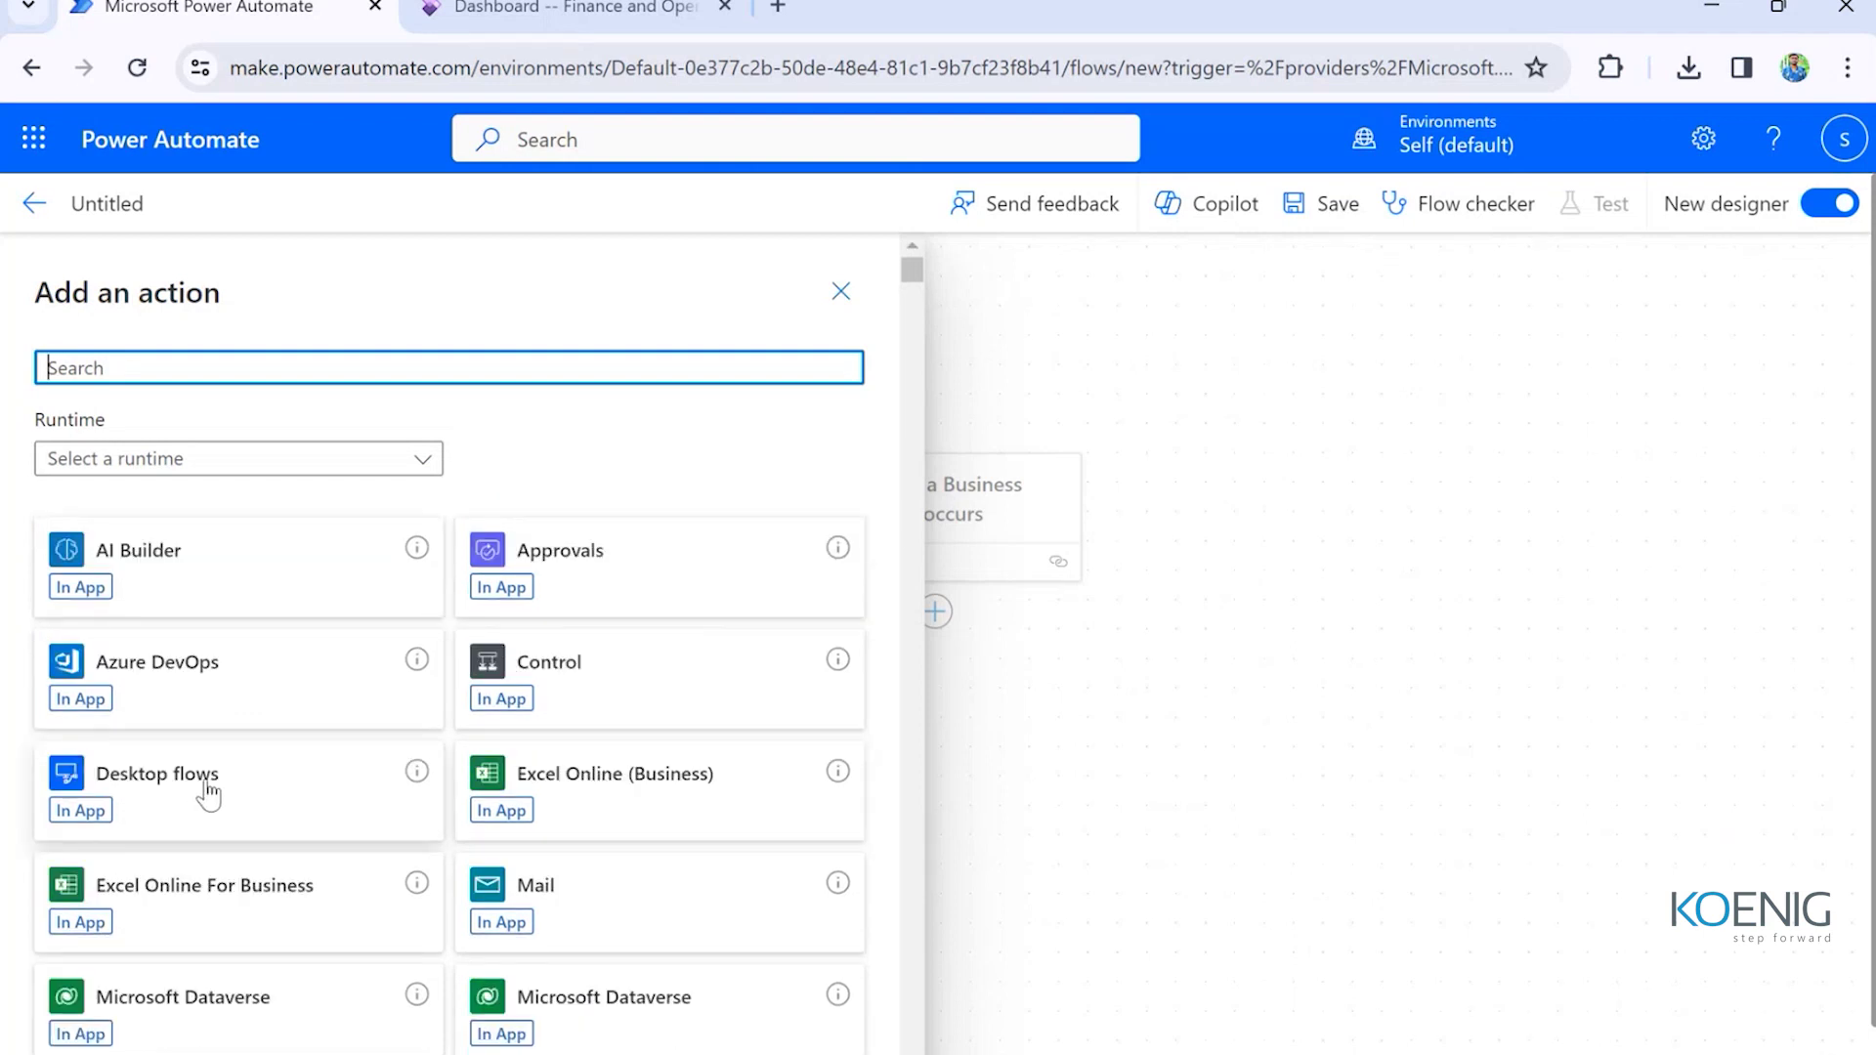
{"action": "scroll", "coordinate": [208, 780], "scroll_direction": "down", "scroll_amount": 6}
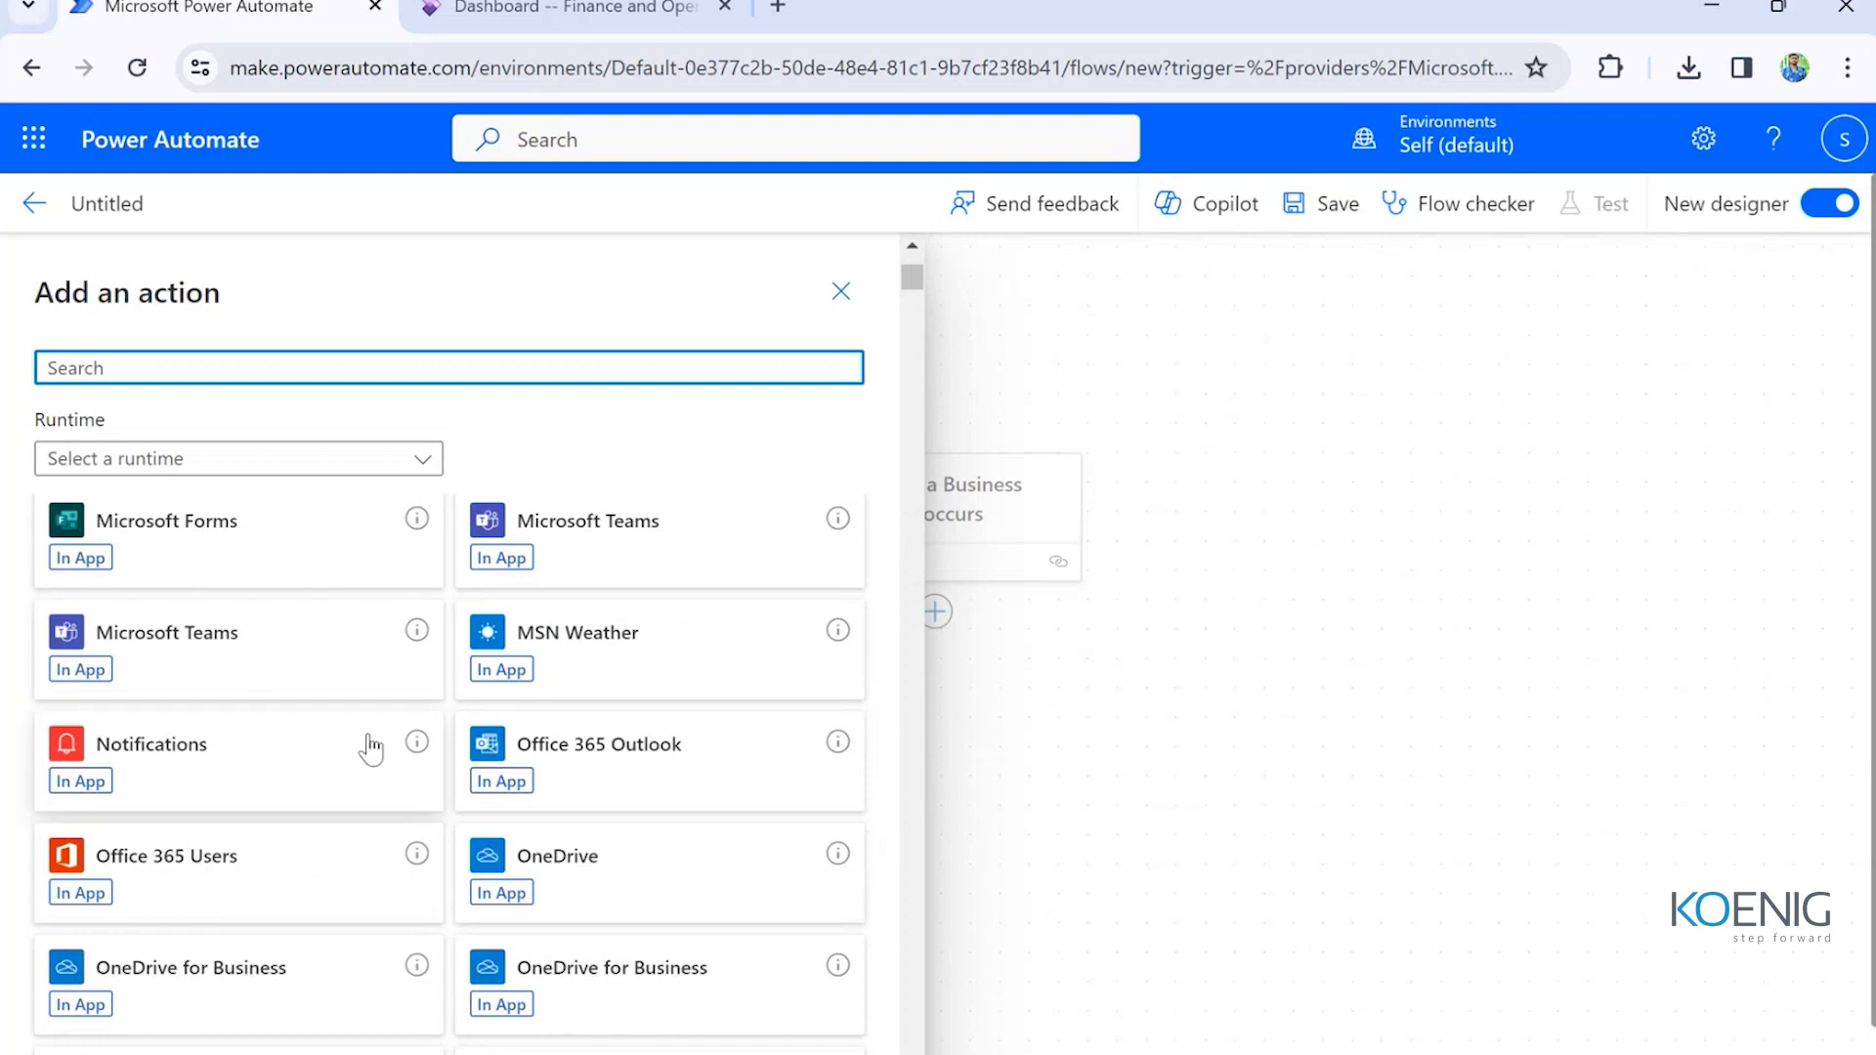
{"action": "scroll", "coordinate": [371, 748], "scroll_direction": "down", "scroll_amount": 9}
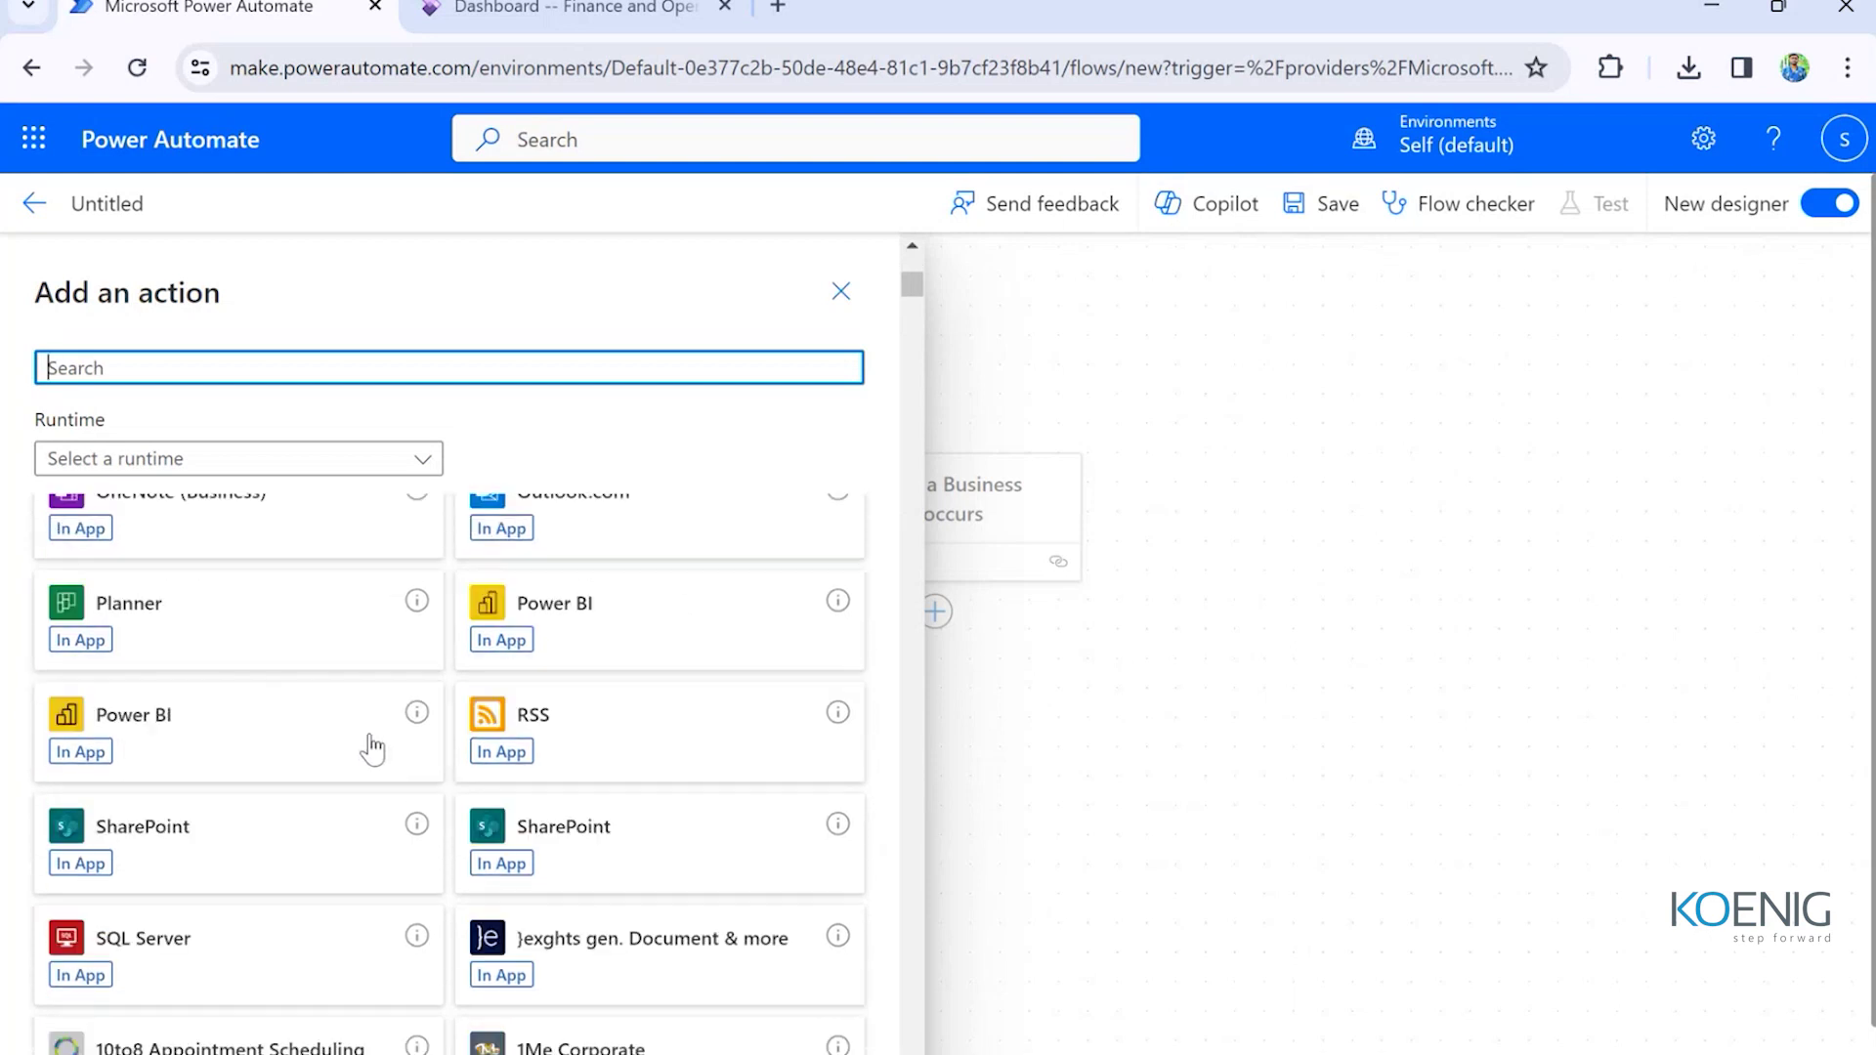
{"action": "scroll", "coordinate": [374, 748], "scroll_direction": "down", "scroll_amount": 7}
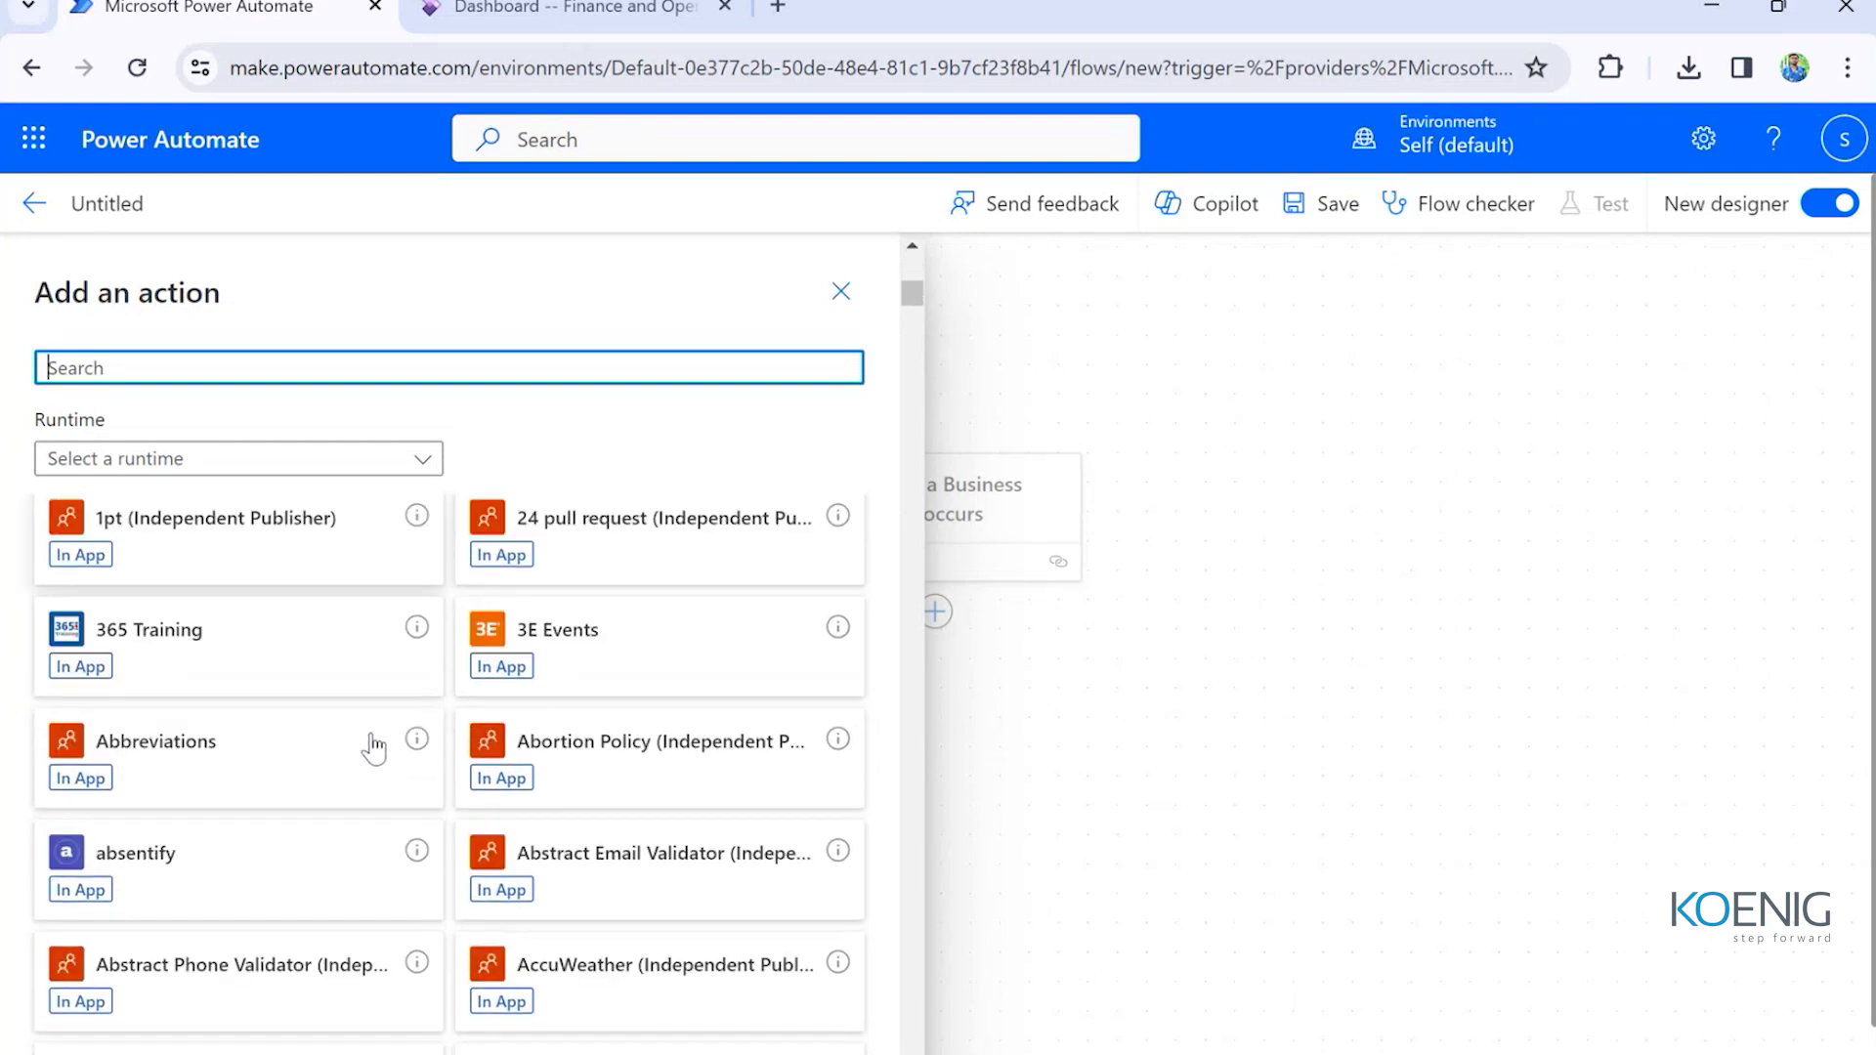
{"action": "scroll", "coordinate": [377, 718], "scroll_direction": "up", "scroll_amount": 20}
- Search the actions for "get record" and look through the Fin & Ops Apps (Dynamics 365) results
{"action": "left_click", "coordinate": [155, 375]}
{"action": "type", "text": "g"}
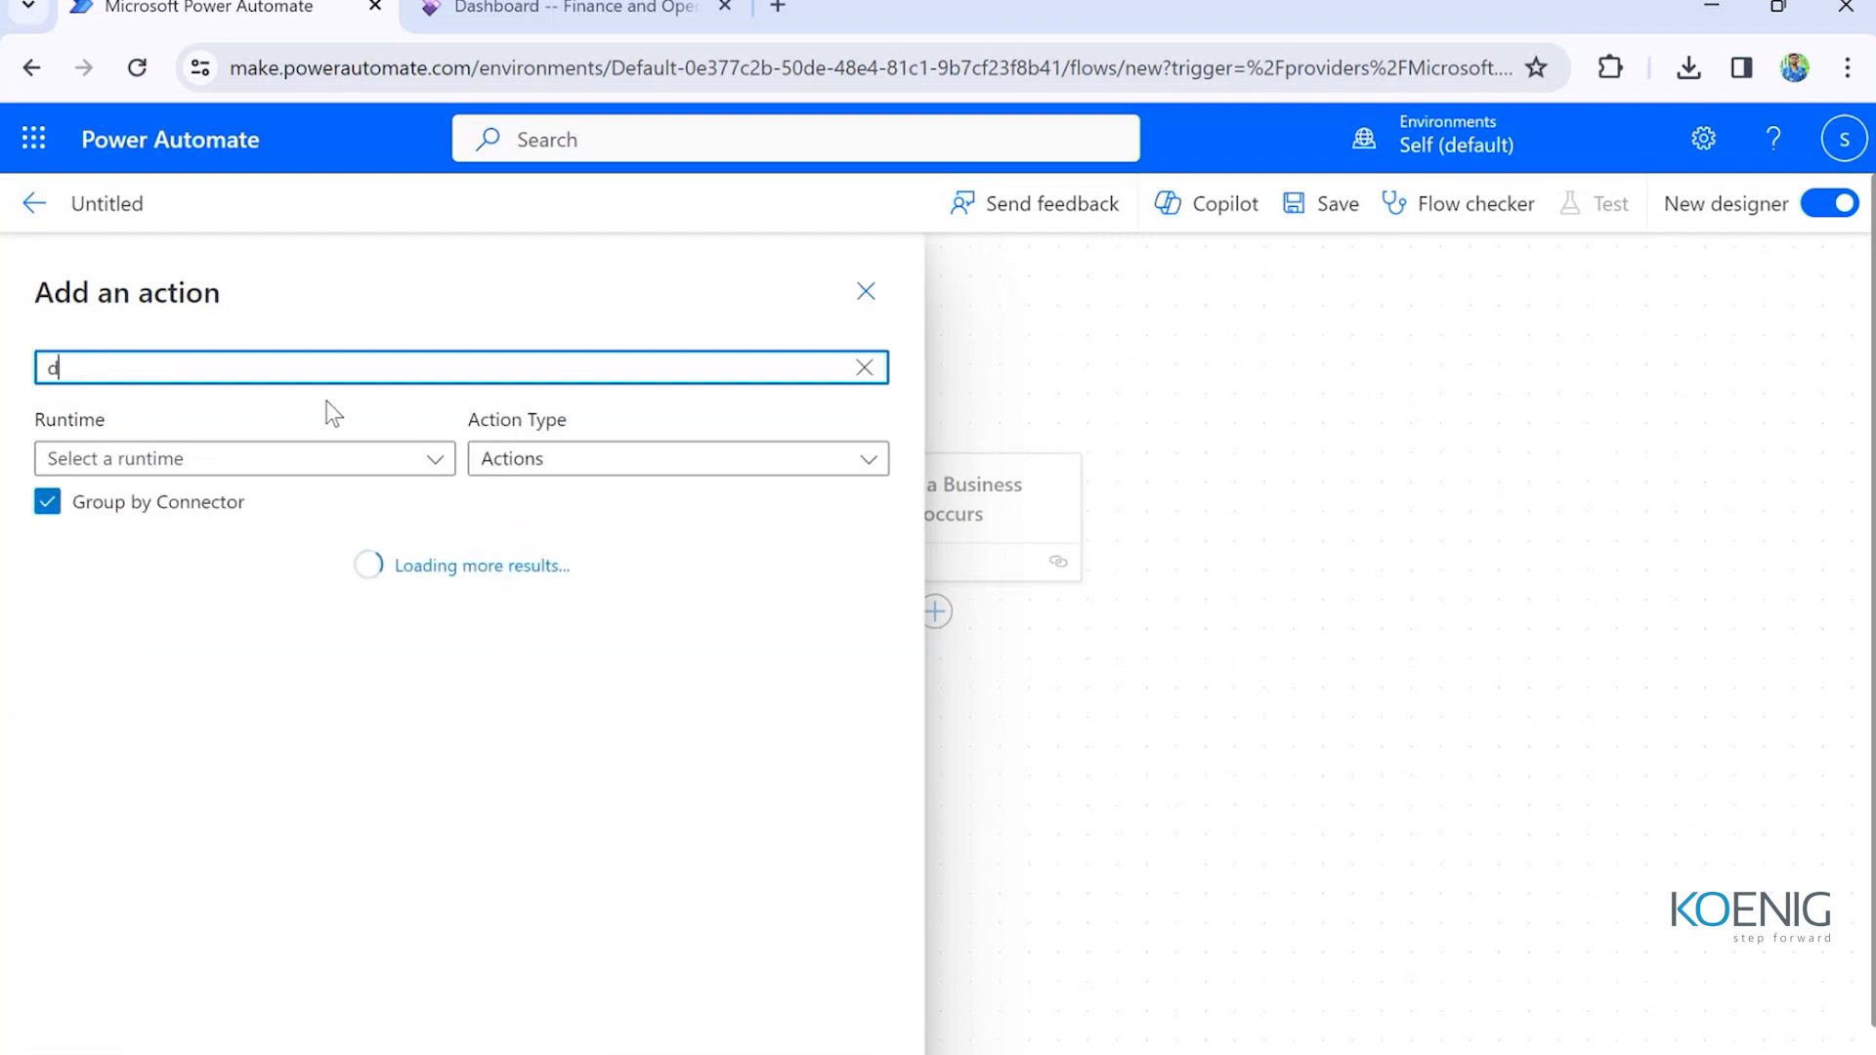
{"action": "key", "text": "BackSpace"}
{"action": "type", "text": "get record"}
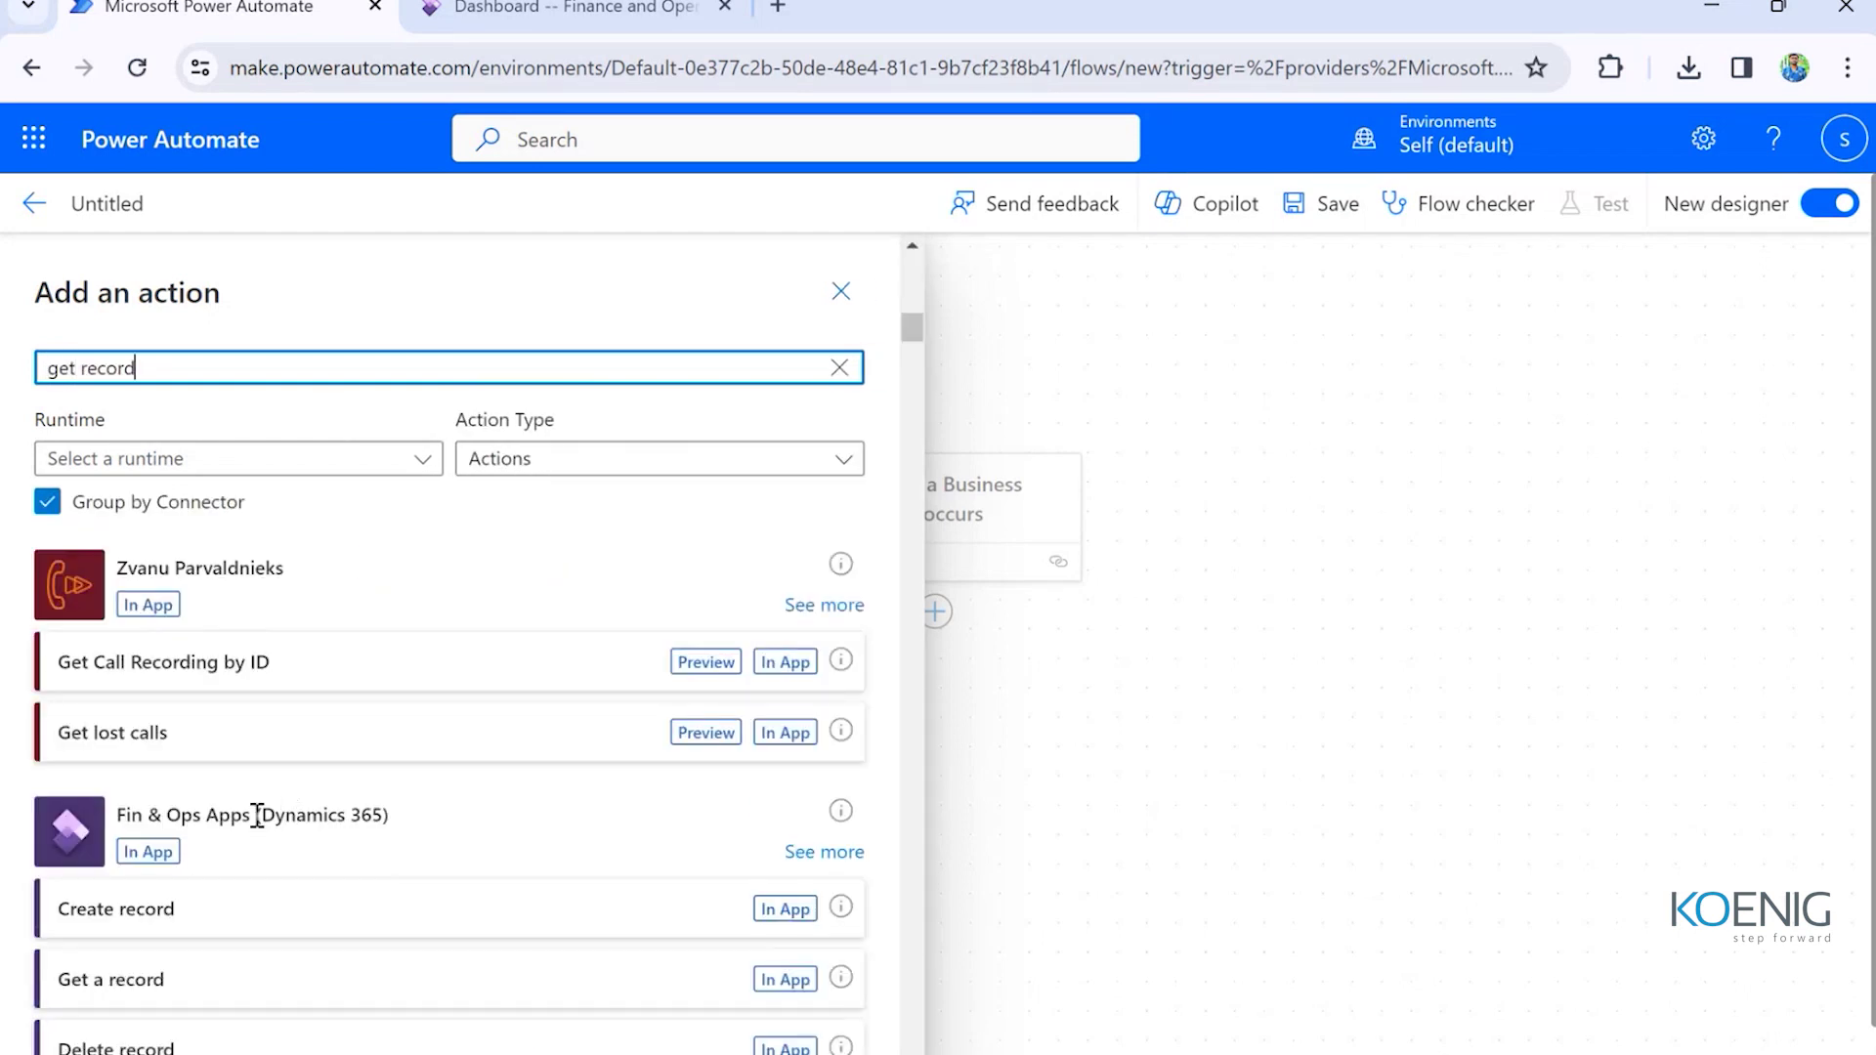
{"action": "scroll", "coordinate": [264, 801], "scroll_direction": "down", "scroll_amount": 2}
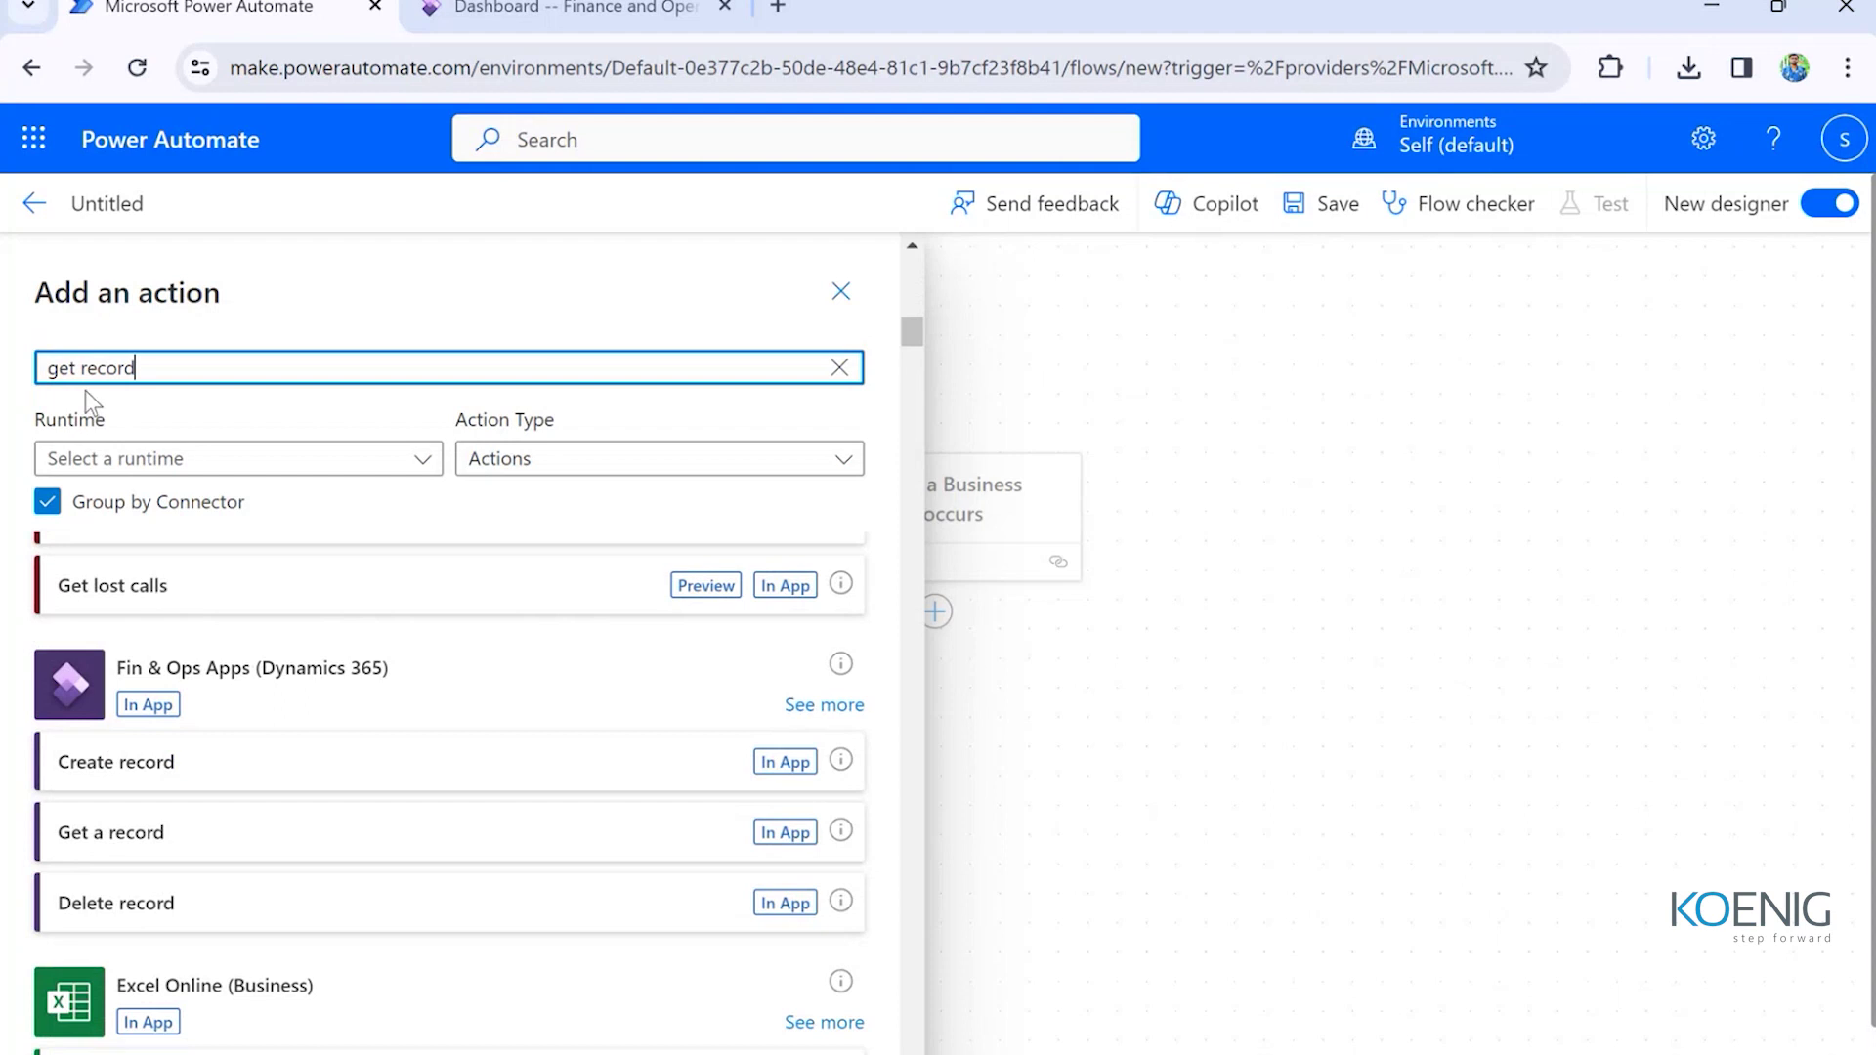
- Change the action search to "record" and add the Fin & Ops Apps (Dynamics 365) Create record action
{"action": "left_click_drag", "start_coordinate": [82, 368], "coordinate": [10, 386]}
{"action": "key", "text": "BackSpace"}
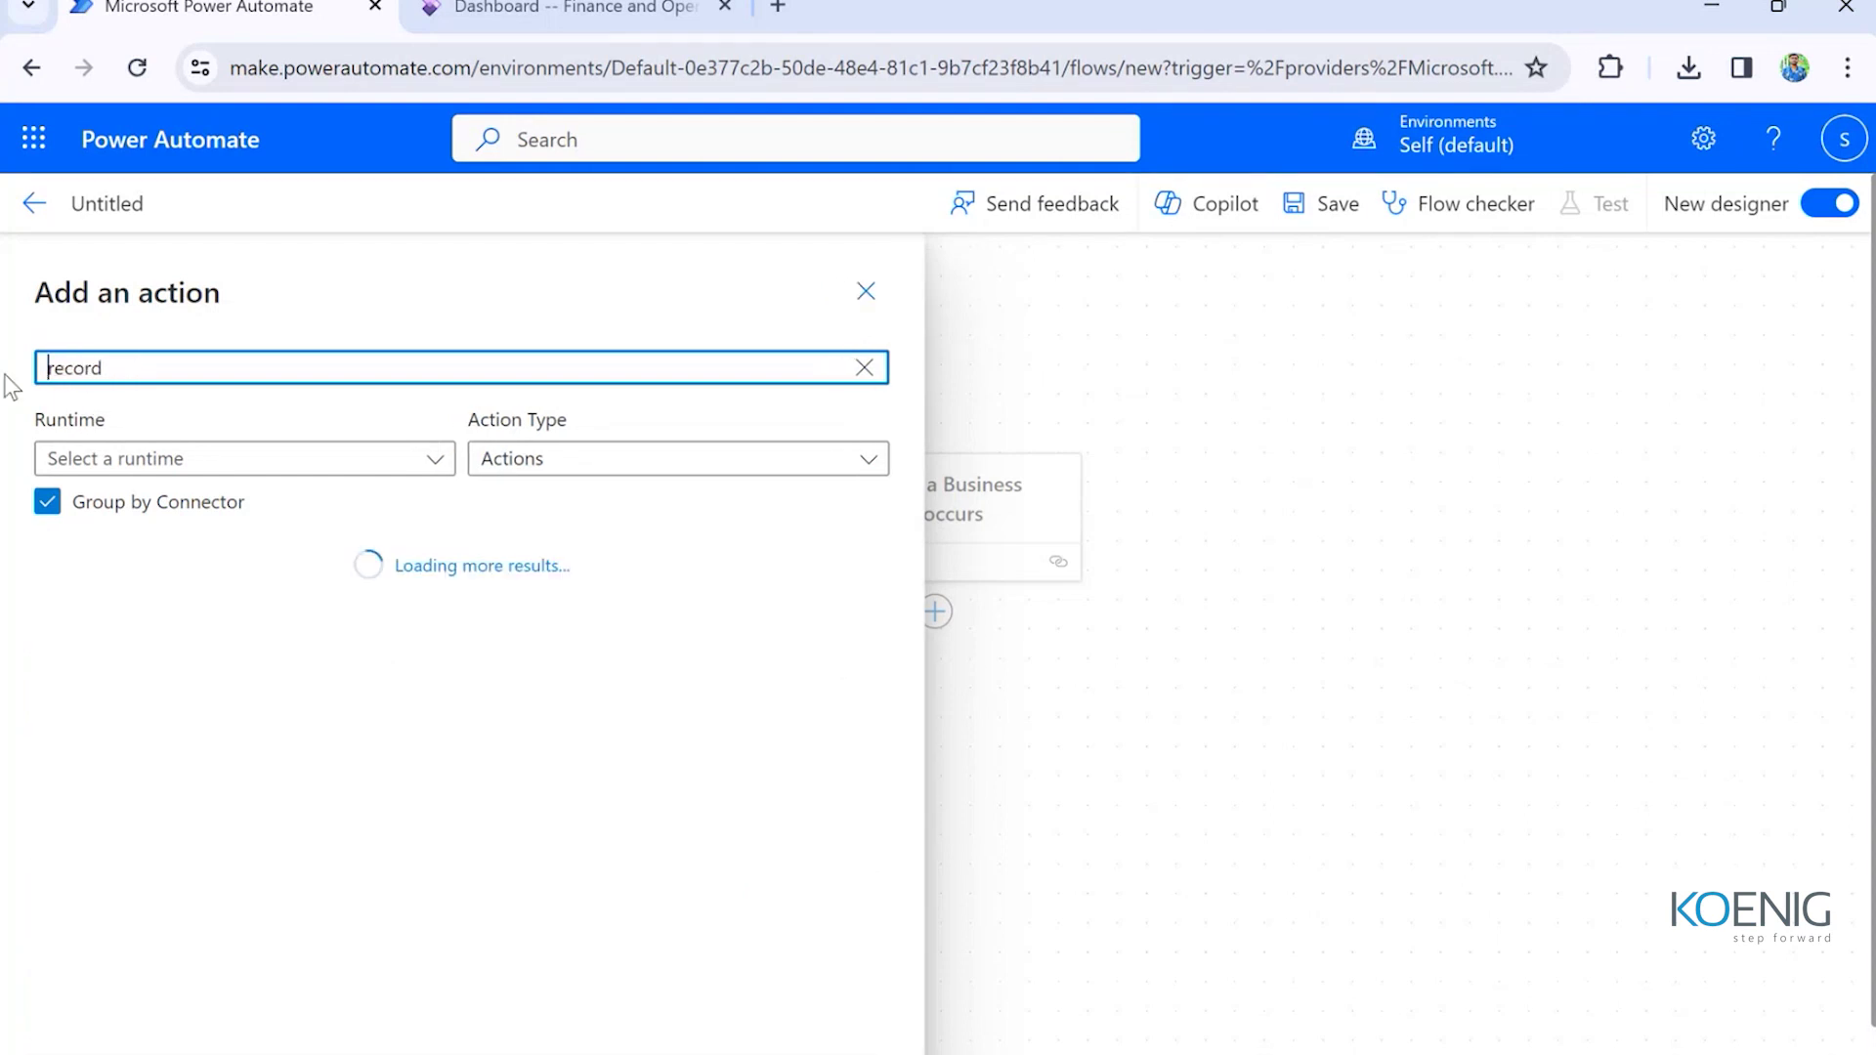
{"action": "scroll", "coordinate": [249, 587], "scroll_direction": "down", "scroll_amount": 12}
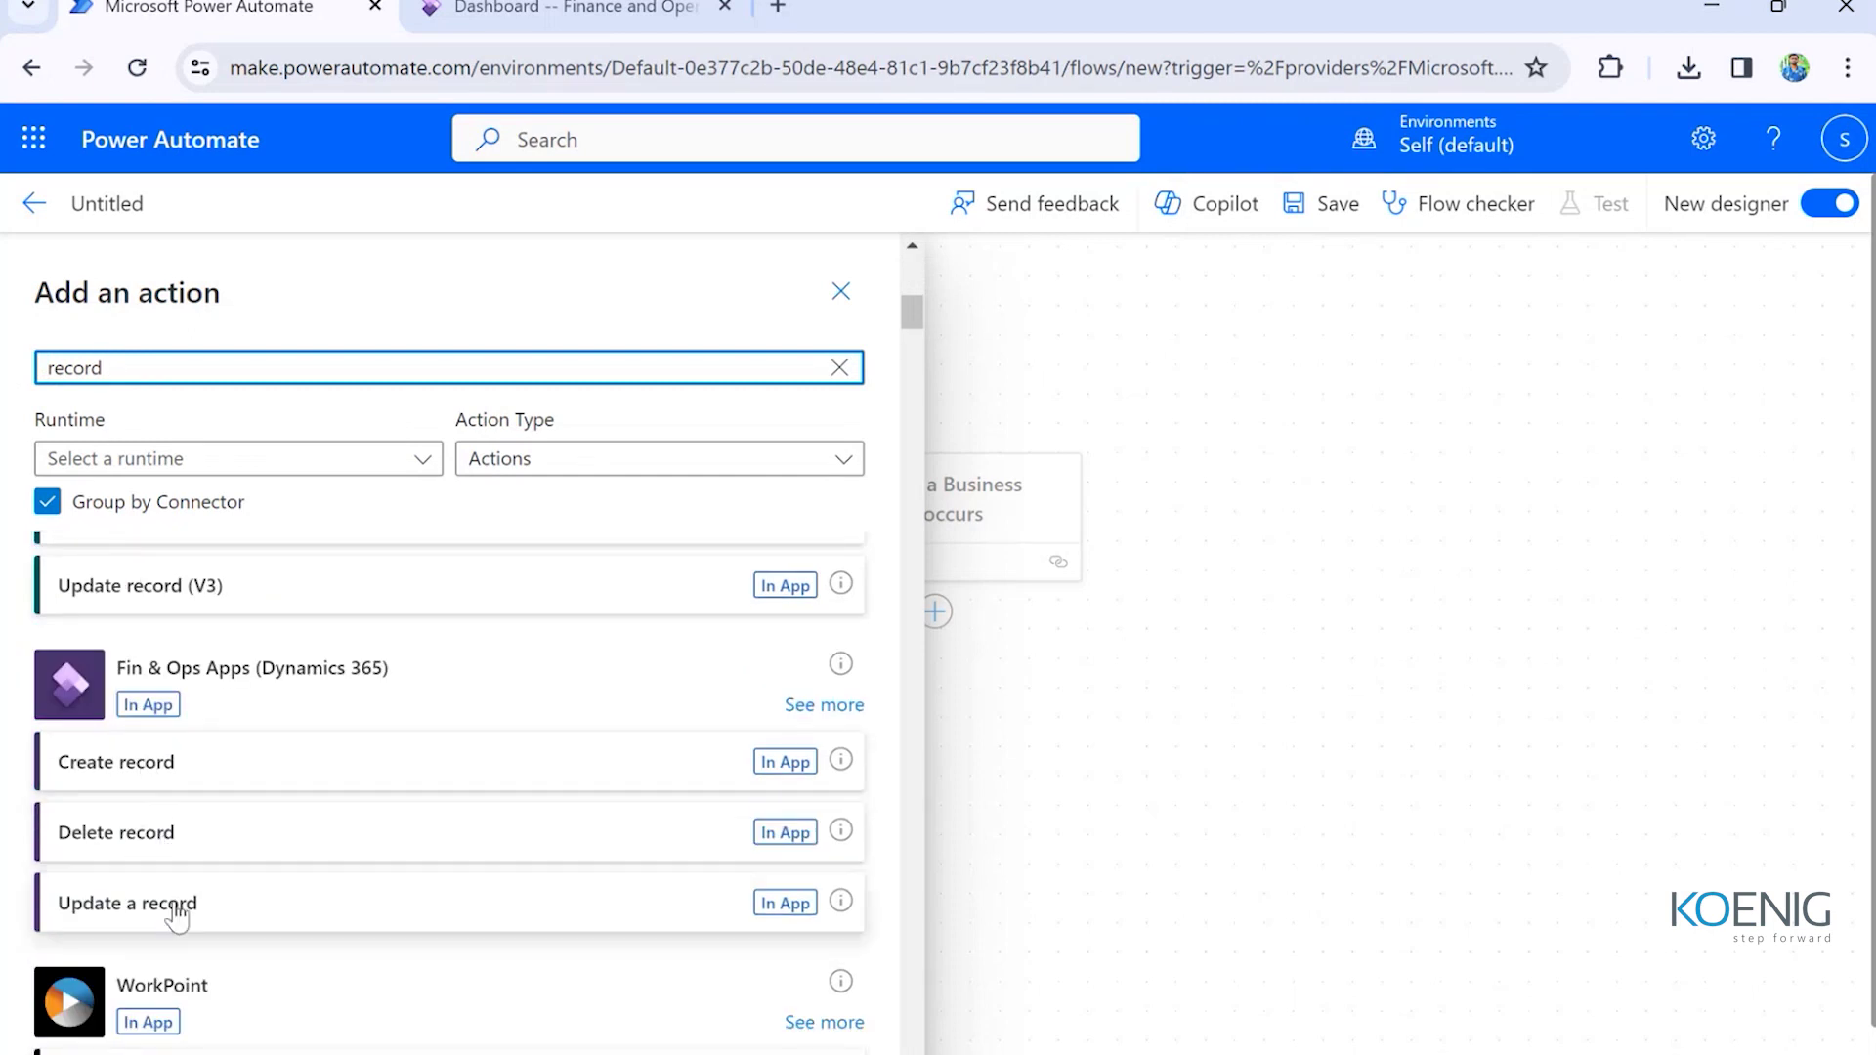
{"action": "left_click", "coordinate": [202, 772]}
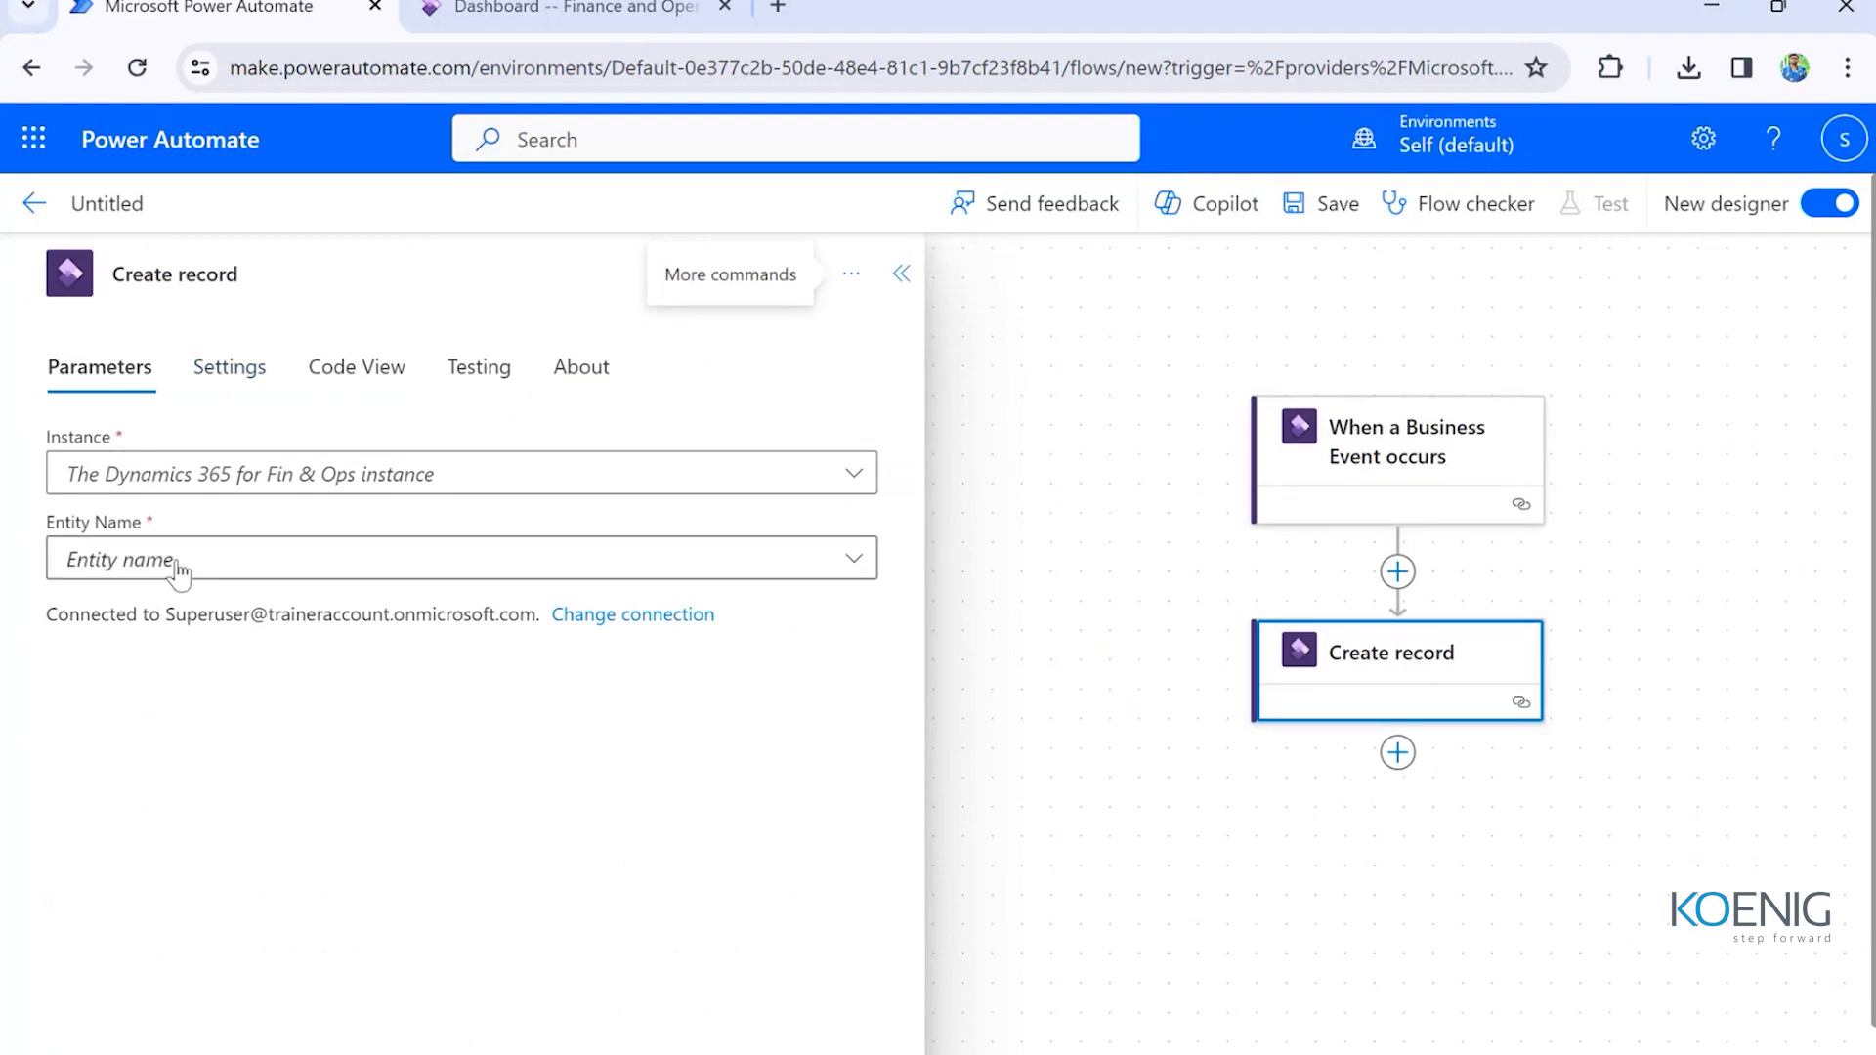
- Set the Create record action's instance to koedev051faa77c62a2f7e31devaos.axcloud.dynamics.com and its entity name to CustomersV3
{"action": "left_click", "coordinate": [226, 484]}
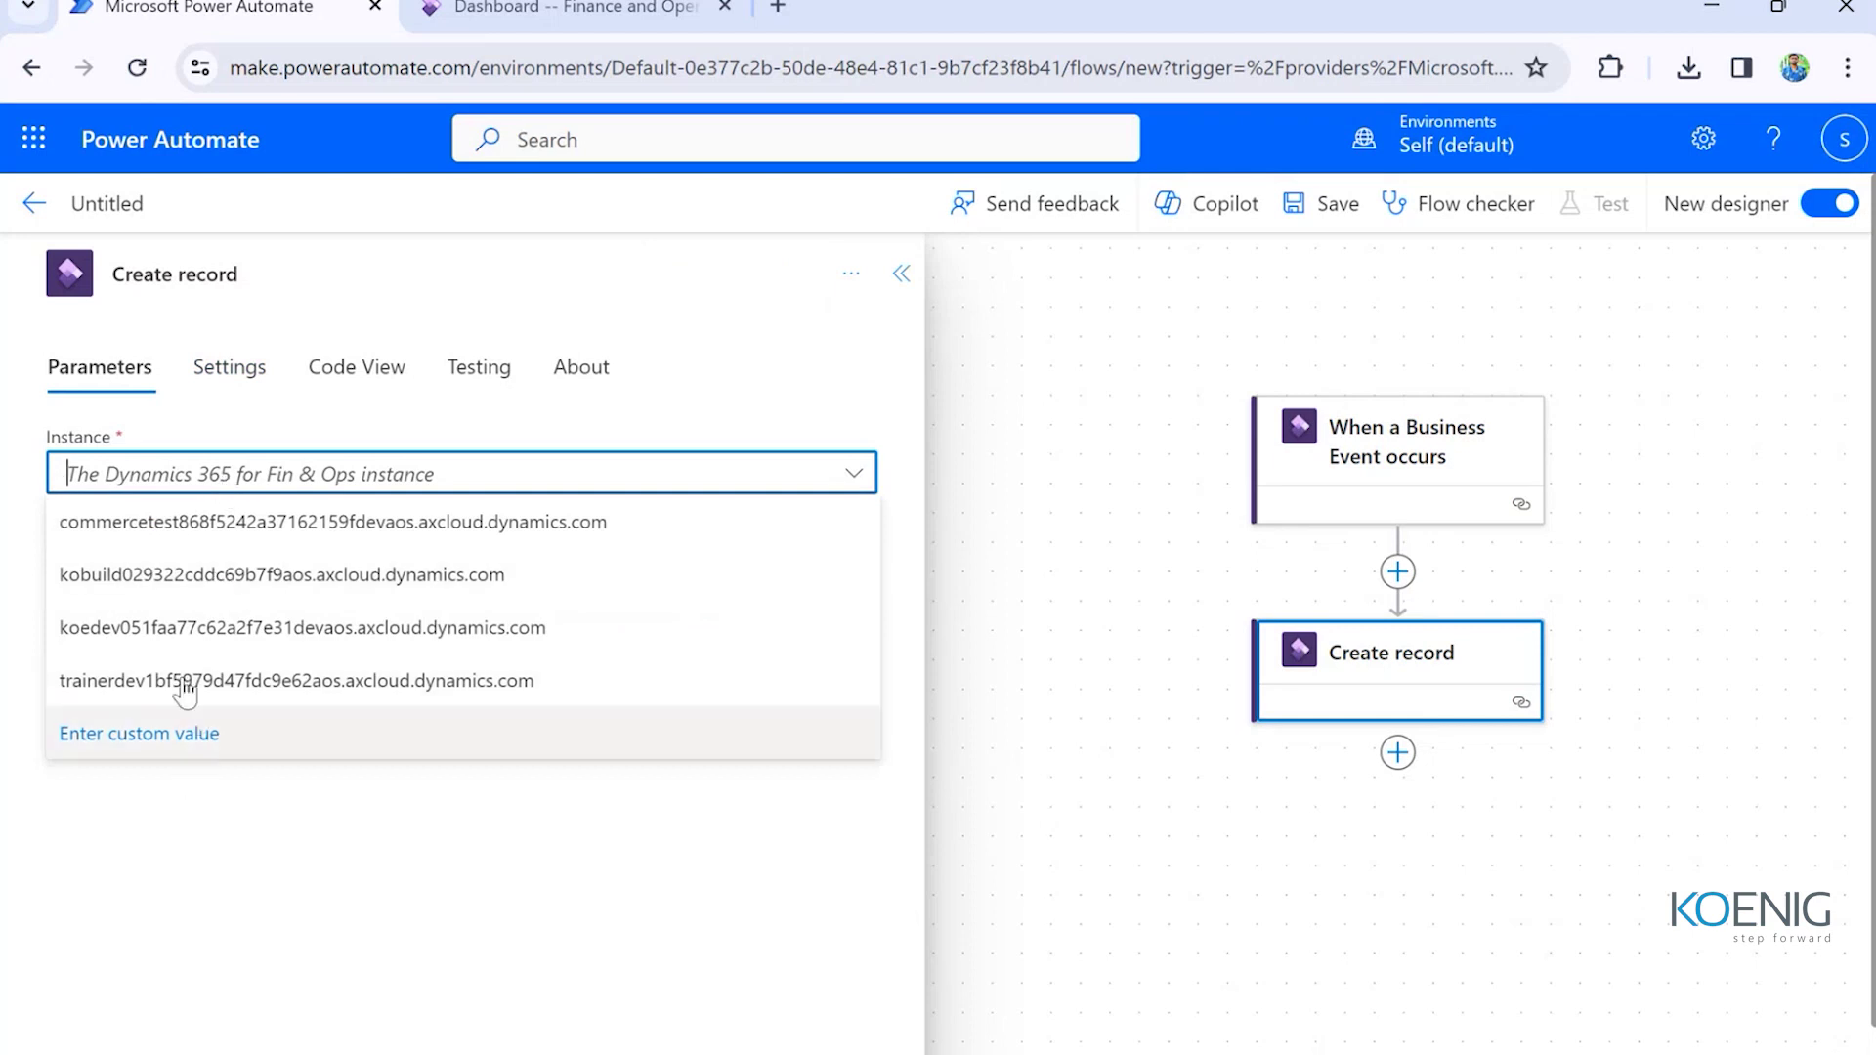
{"action": "left_click", "coordinate": [192, 626]}
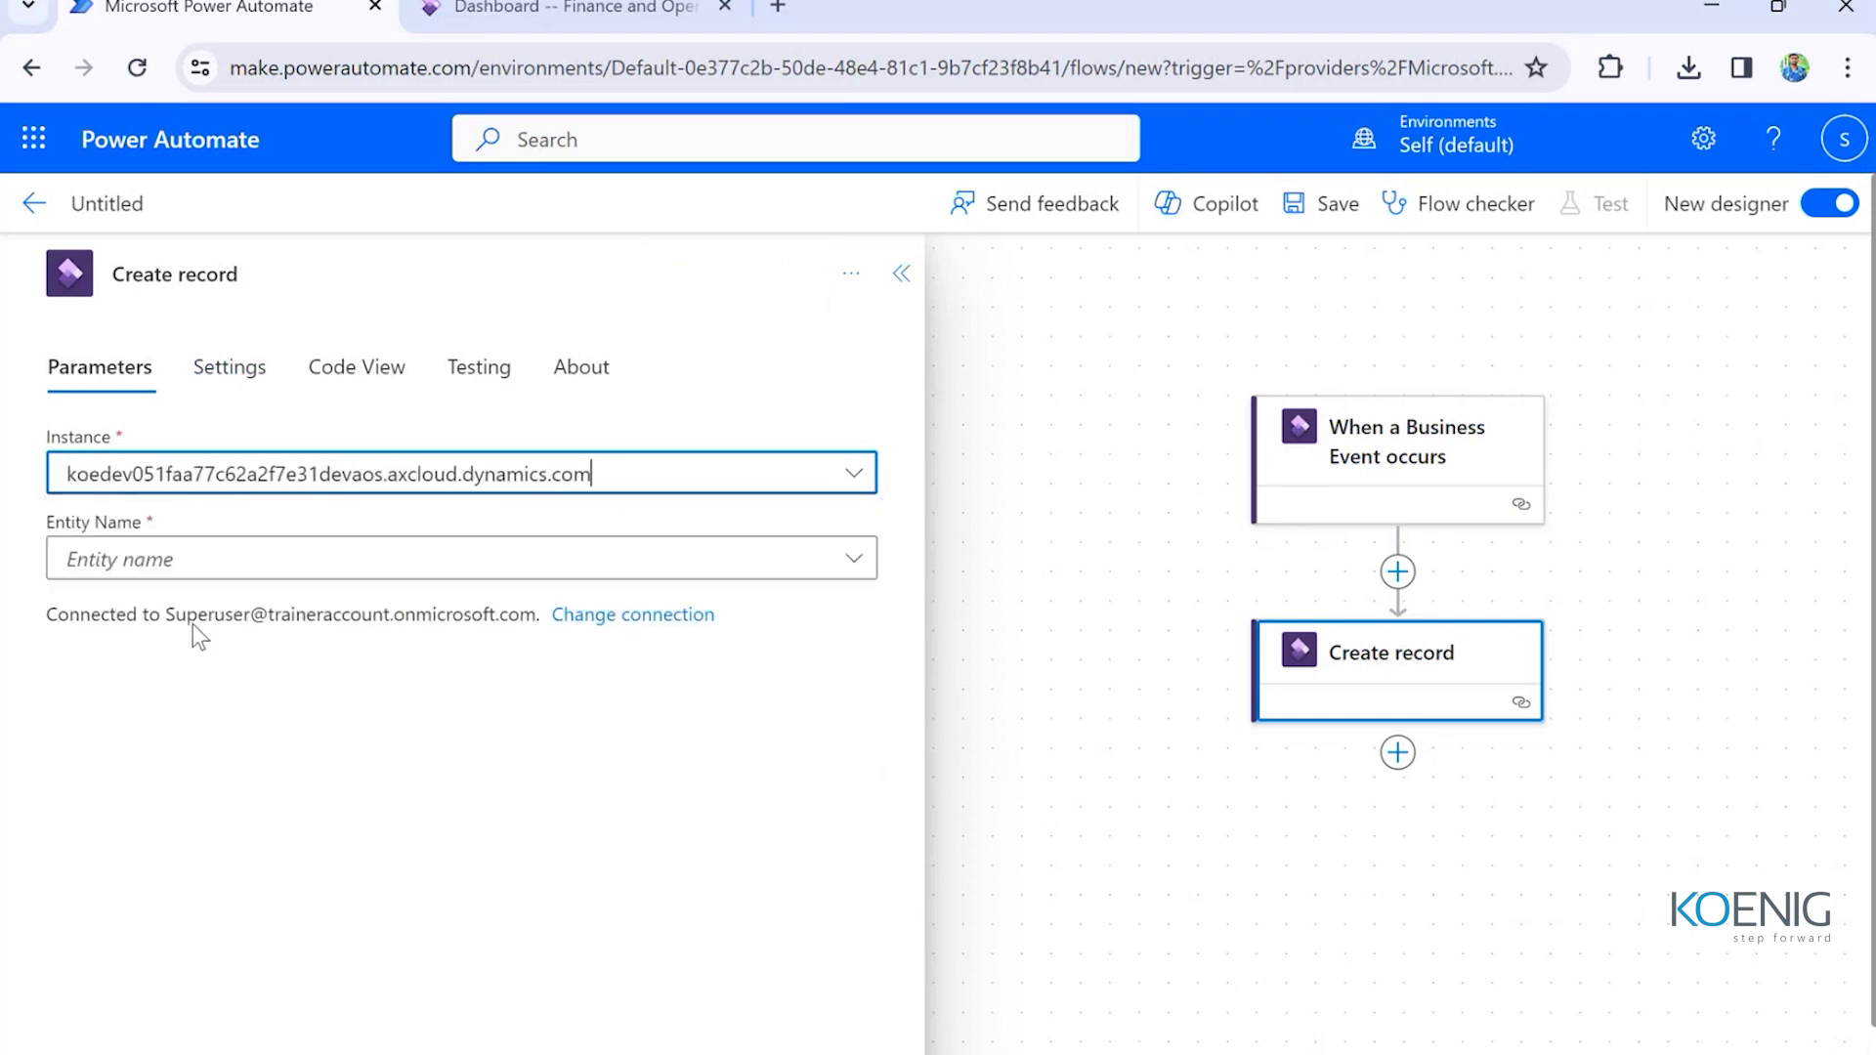
{"action": "left_click", "coordinate": [196, 565]}
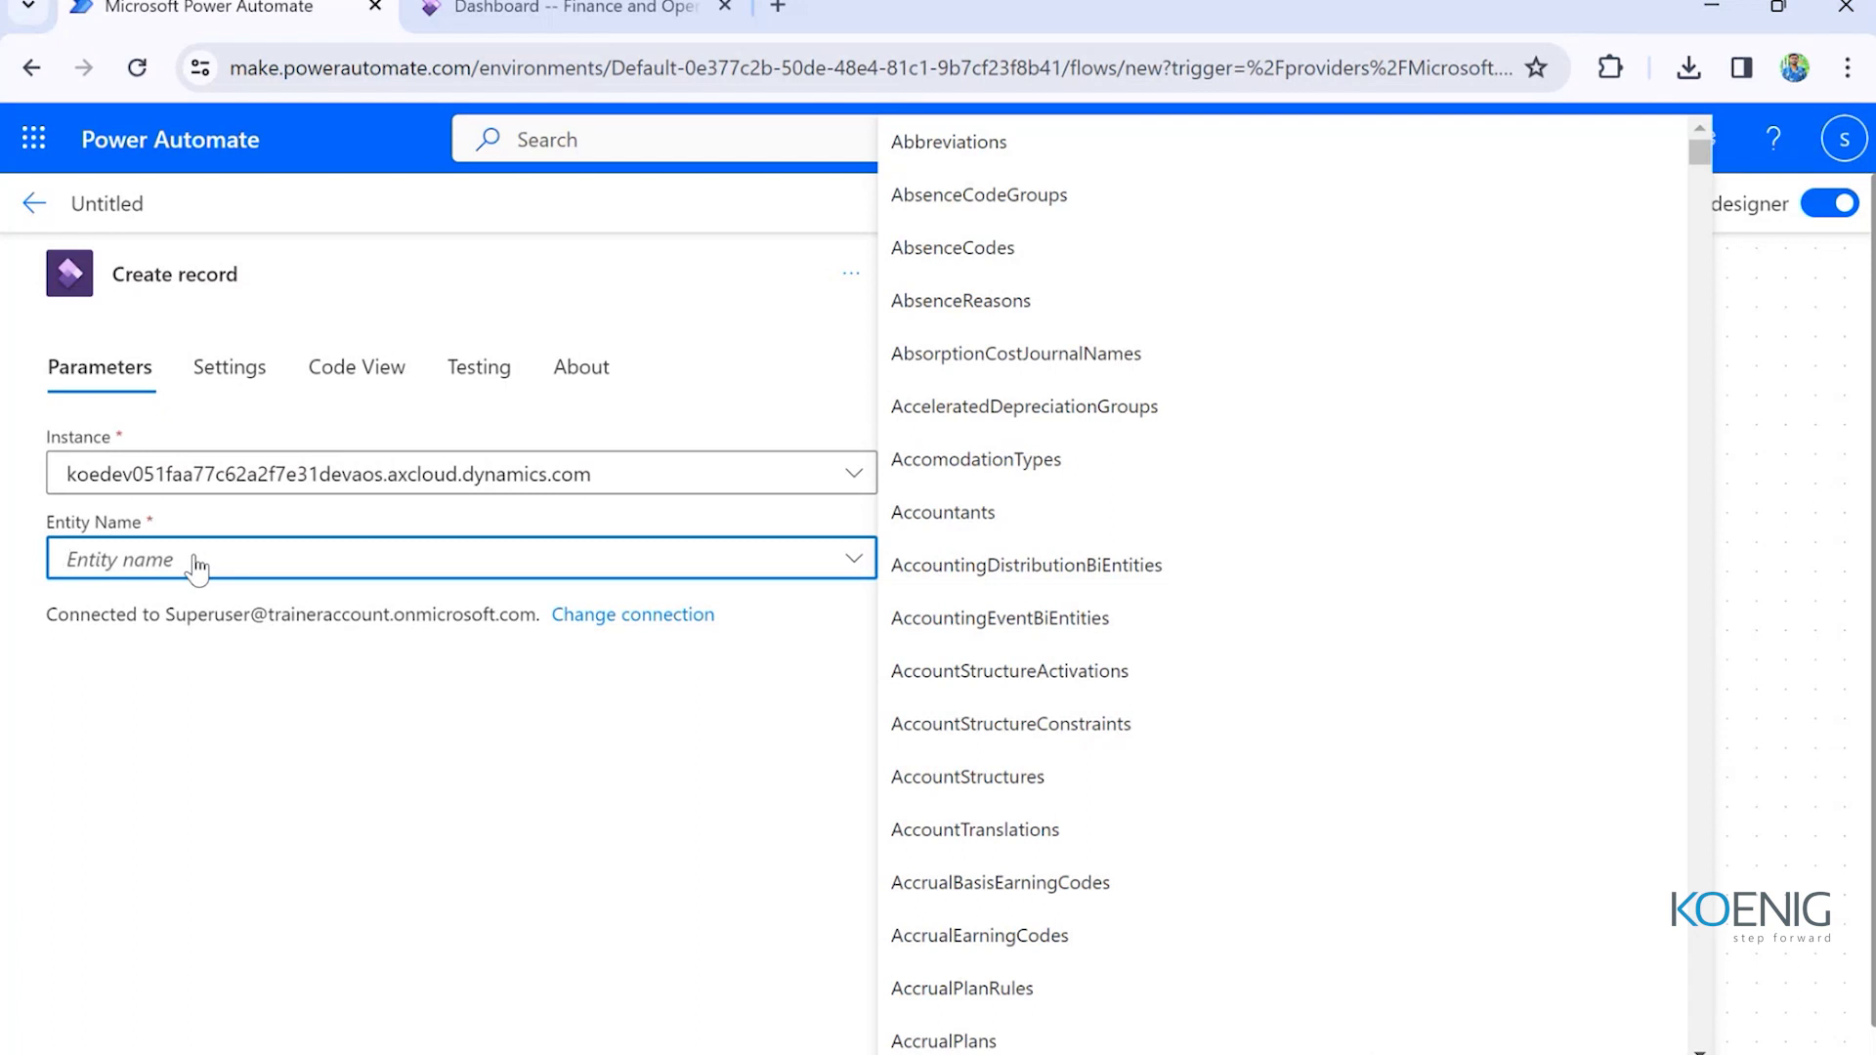
{"action": "scroll", "coordinate": [1193, 357], "scroll_direction": "down", "scroll_amount": 15}
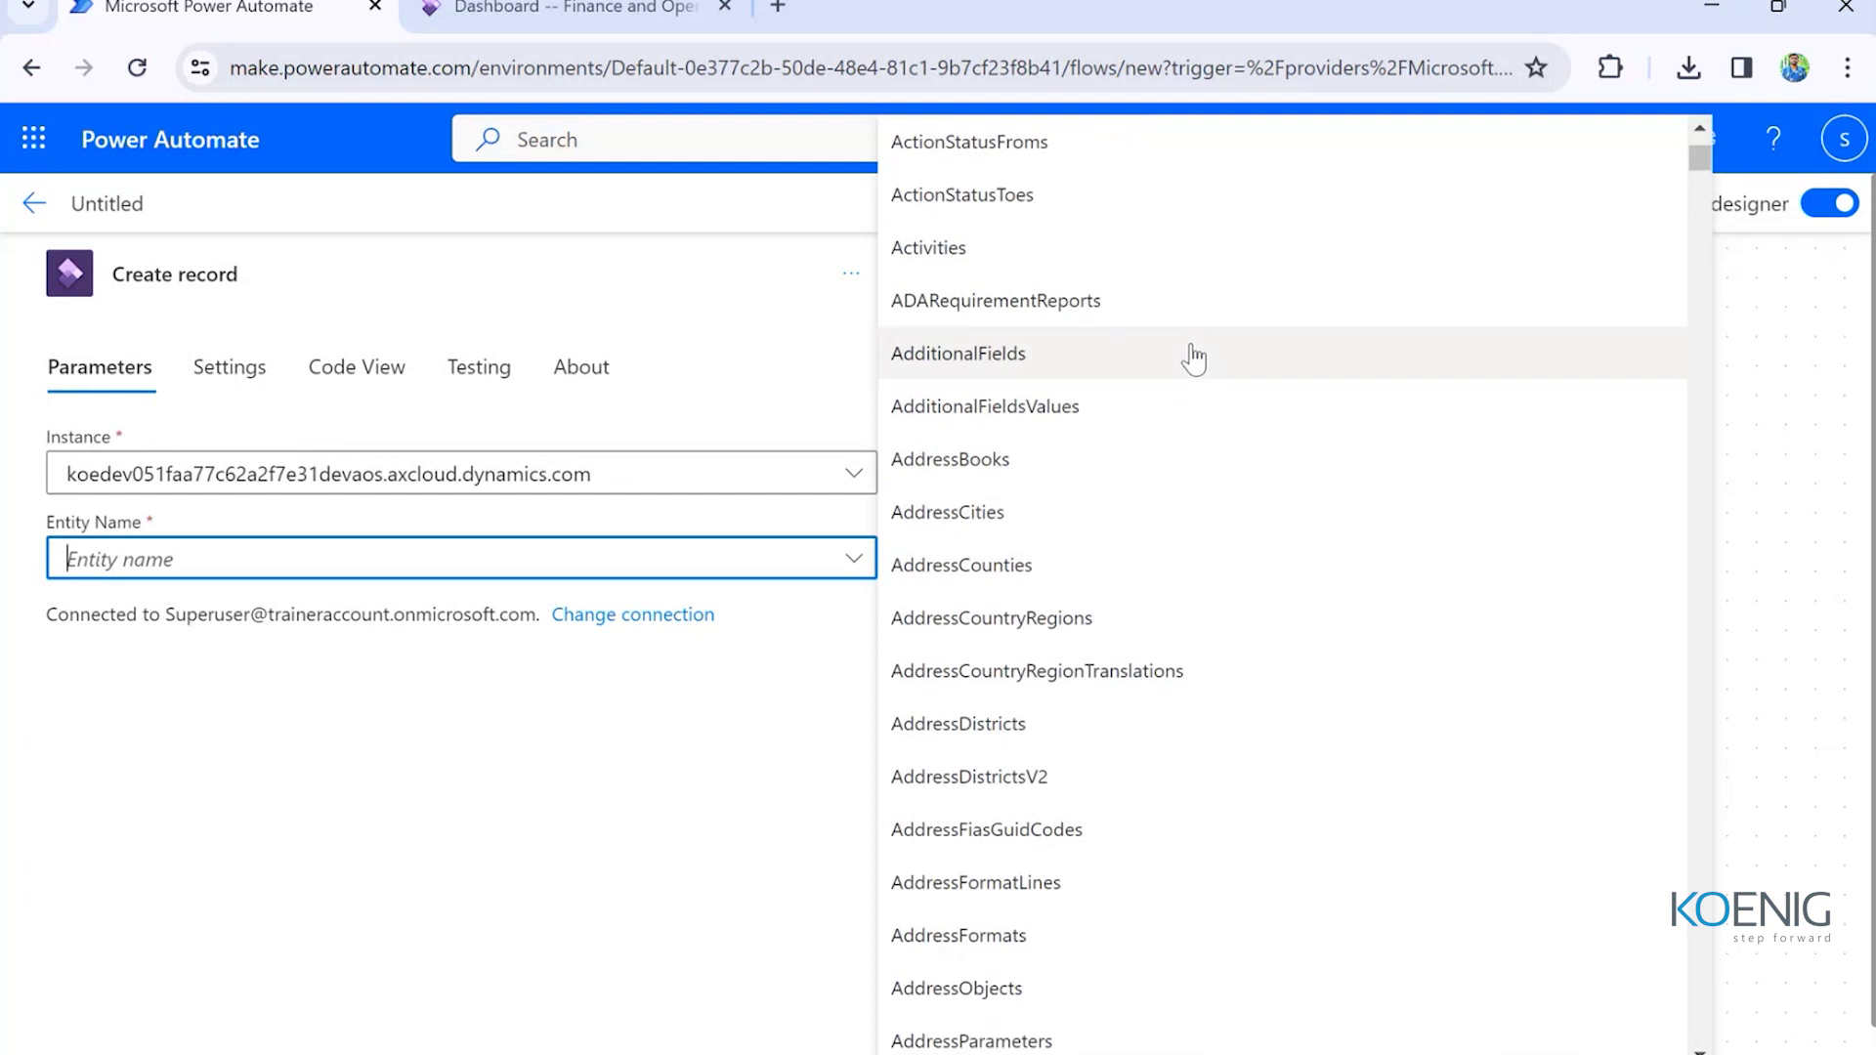
{"action": "scroll", "coordinate": [1194, 358], "scroll_direction": "down", "scroll_amount": 6}
{"action": "scroll", "coordinate": [1194, 362], "scroll_direction": "down", "scroll_amount": 6}
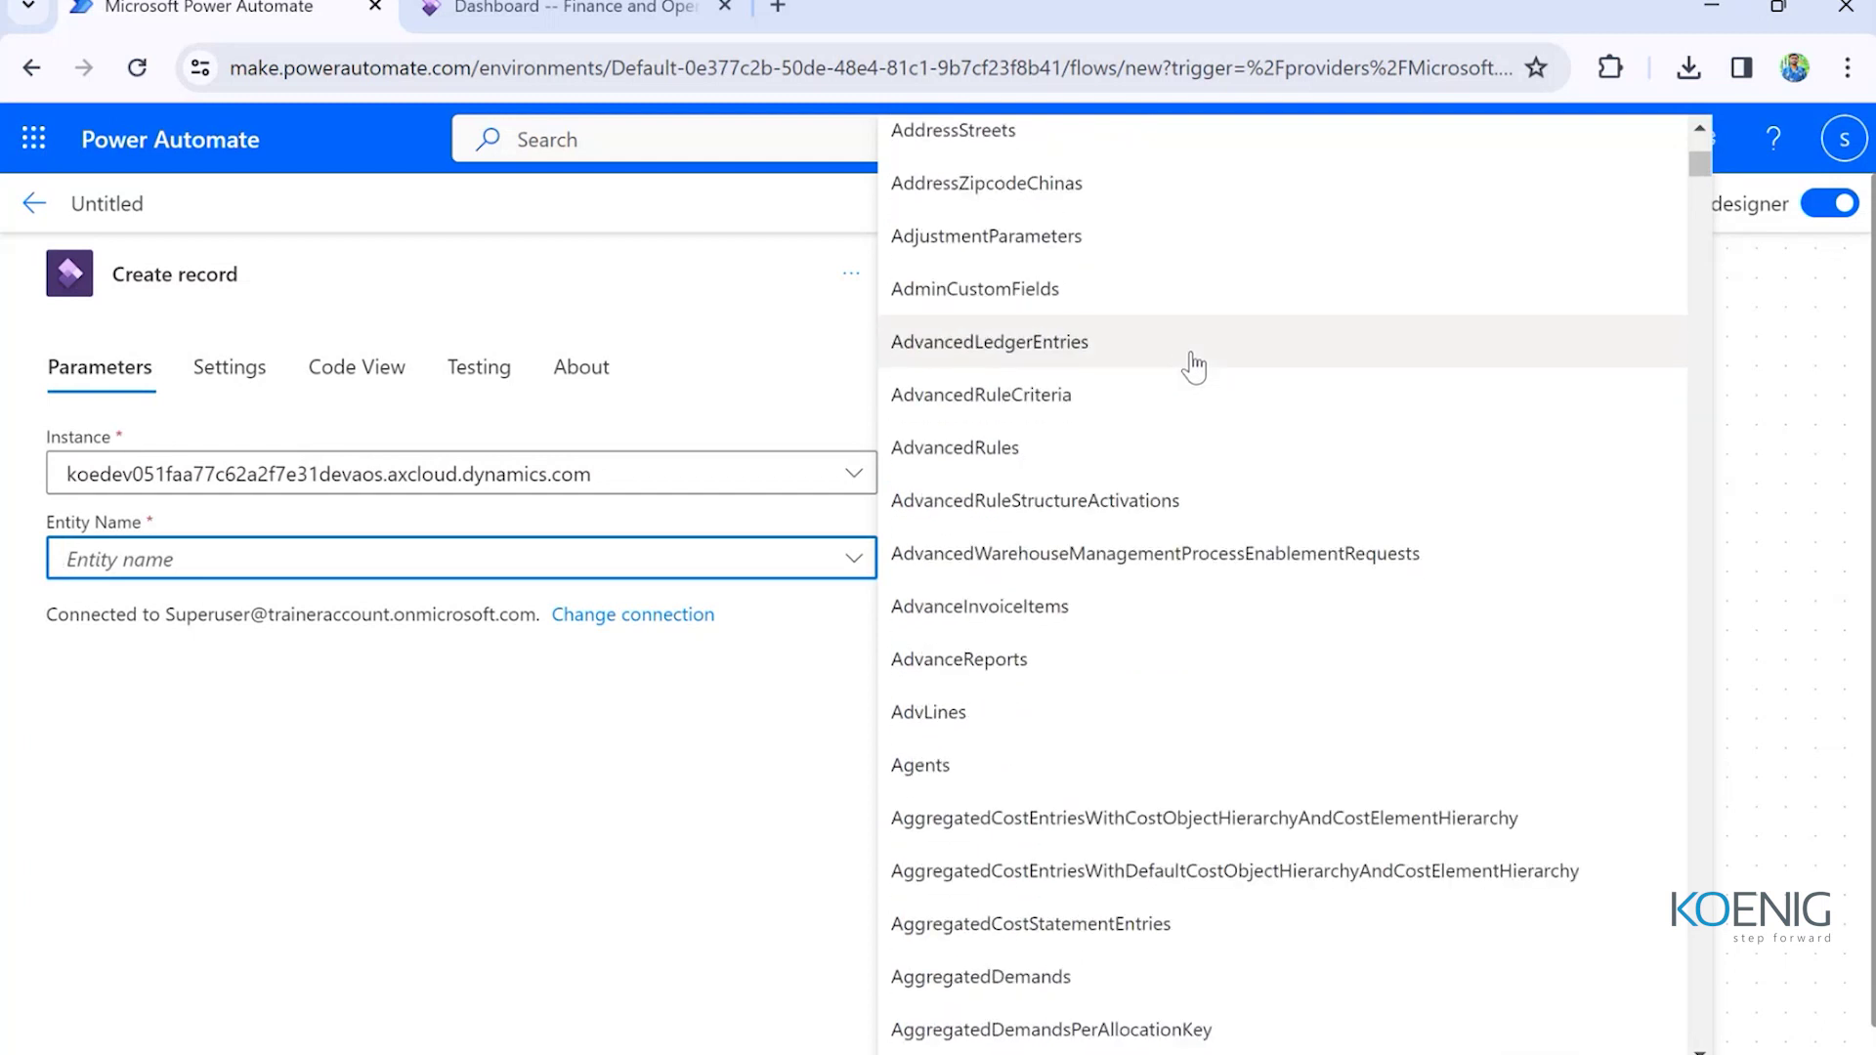
{"action": "scroll", "coordinate": [1194, 368], "scroll_direction": "down", "scroll_amount": 10}
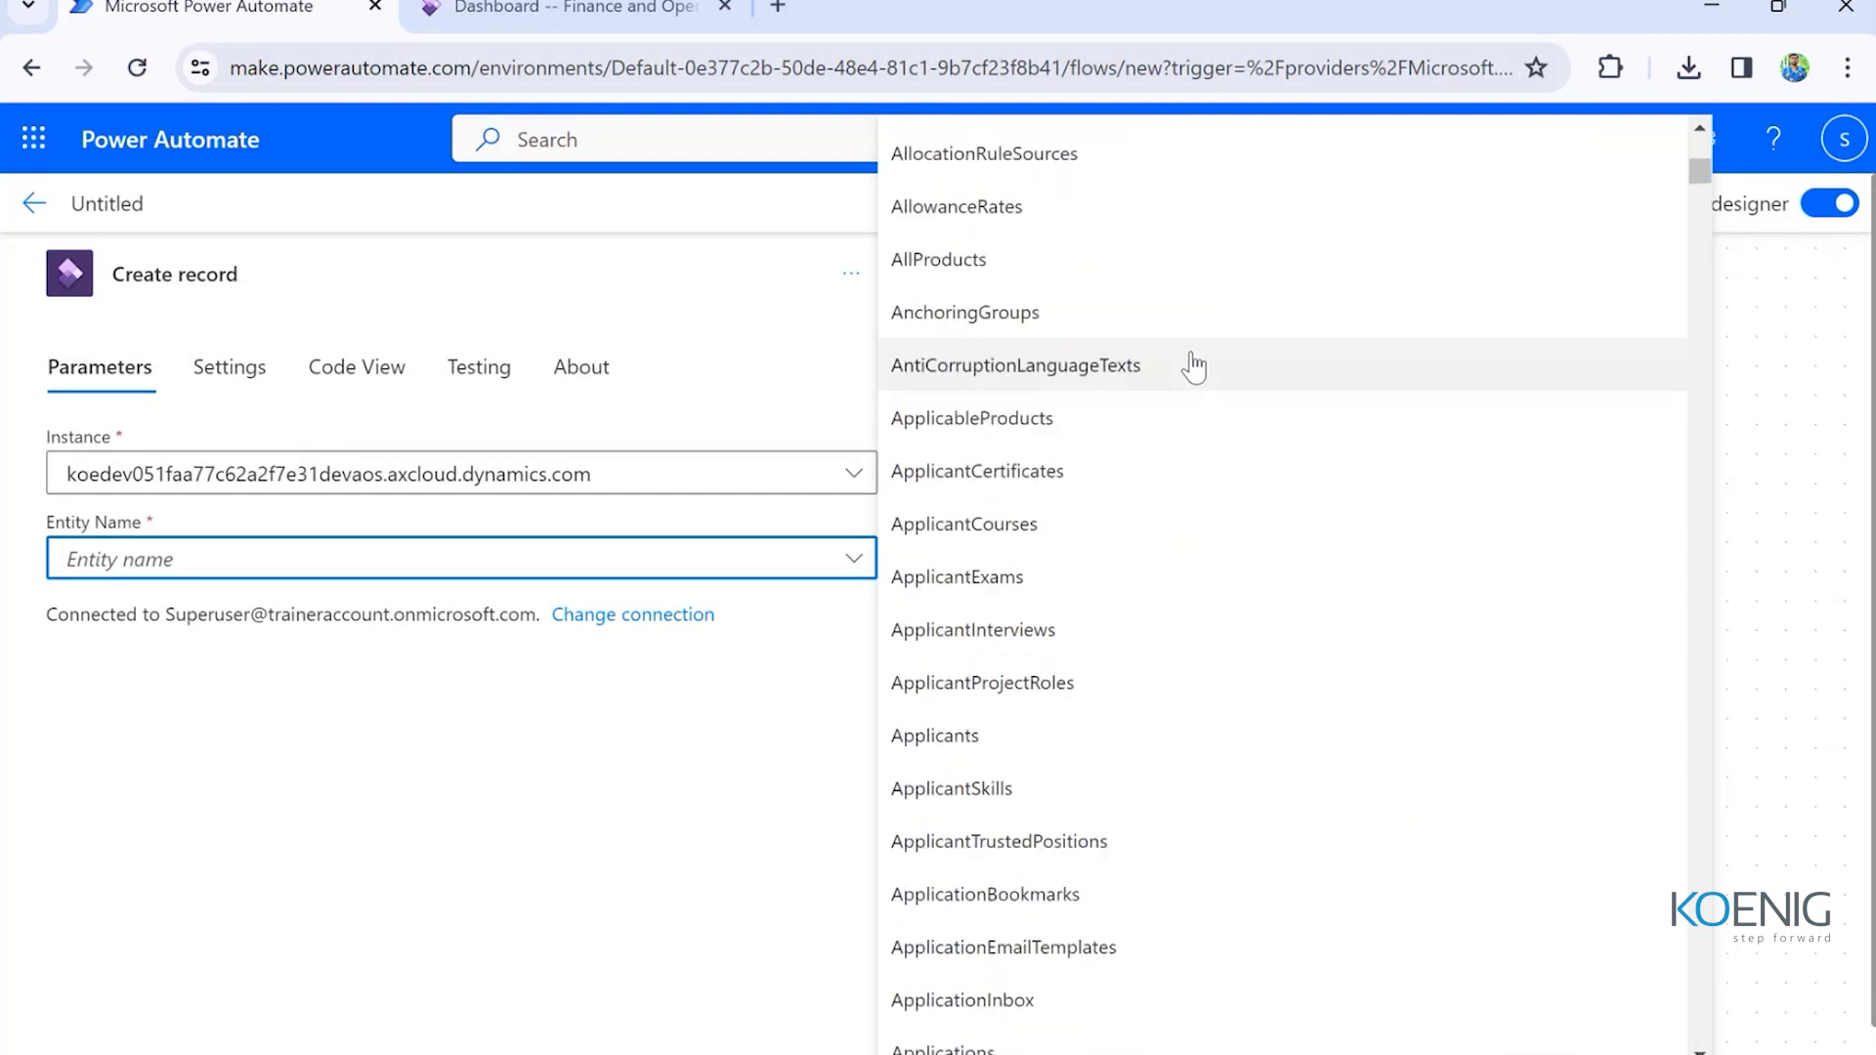
{"action": "scroll", "coordinate": [1193, 366], "scroll_direction": "down", "scroll_amount": 5}
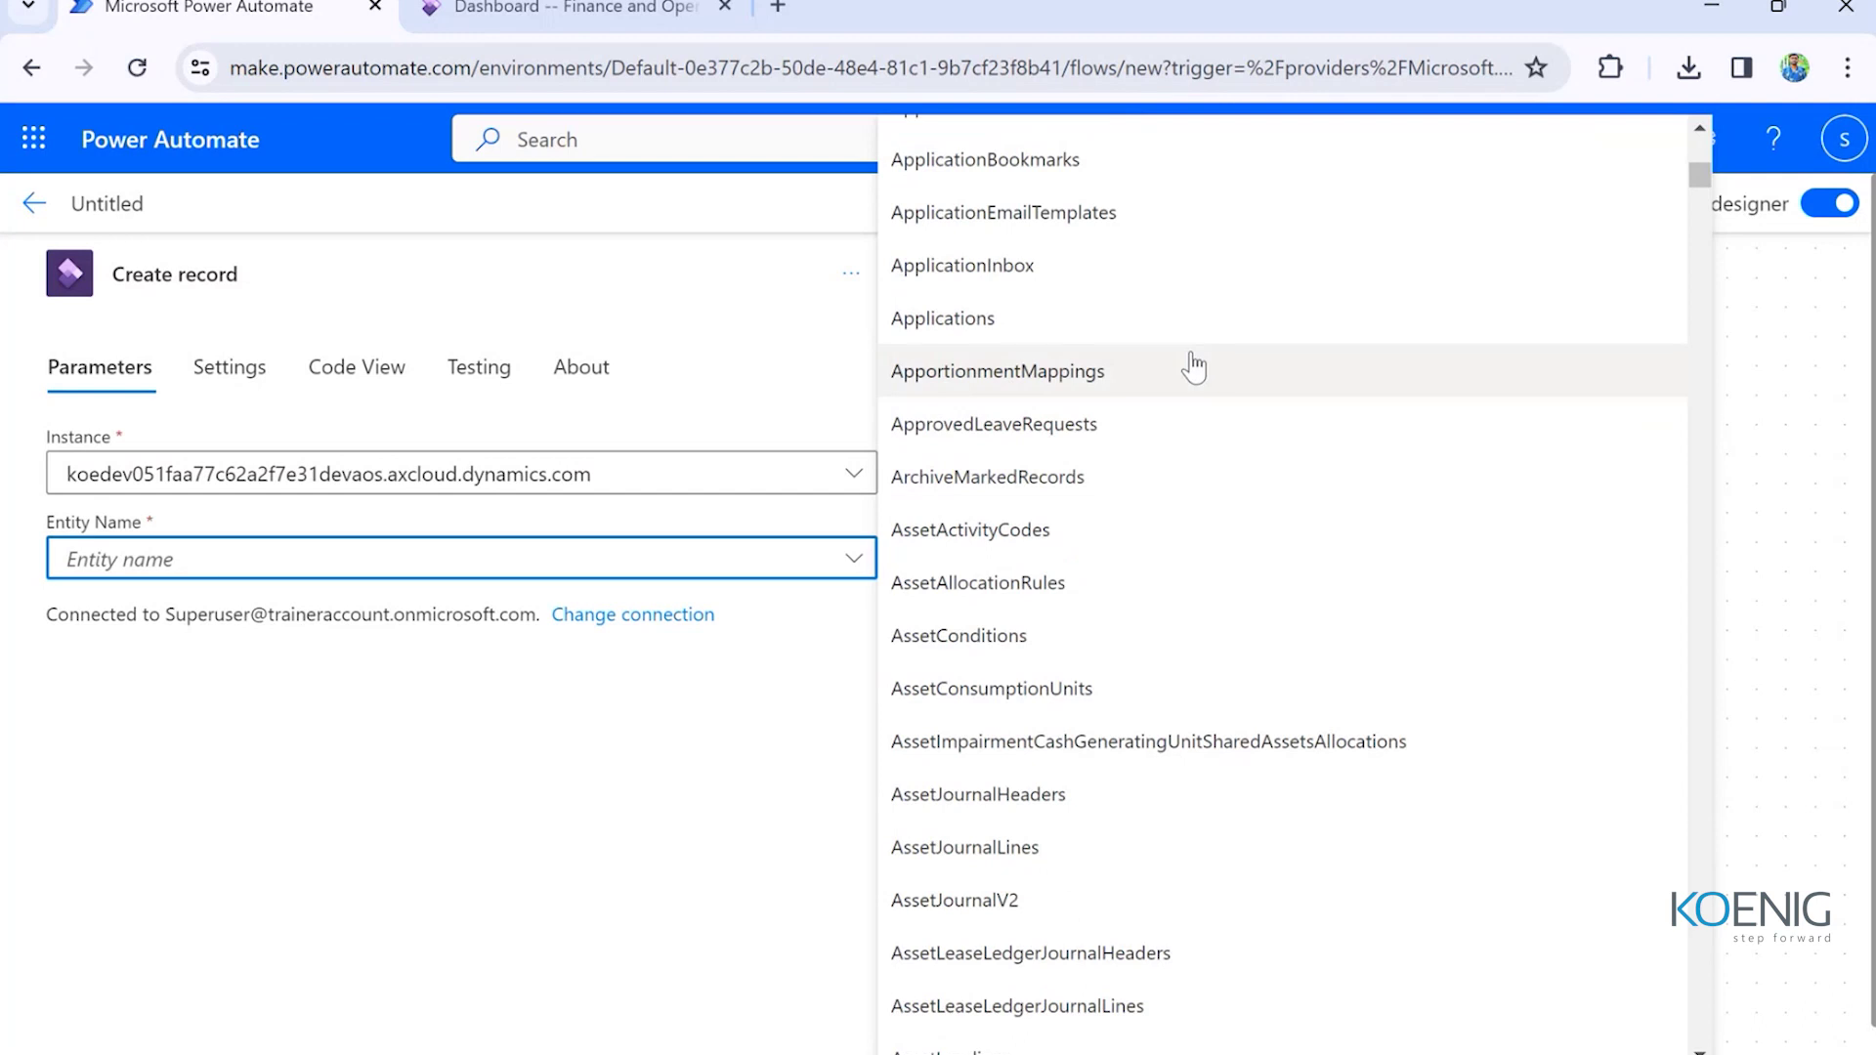
{"action": "left_click", "coordinate": [235, 579]}
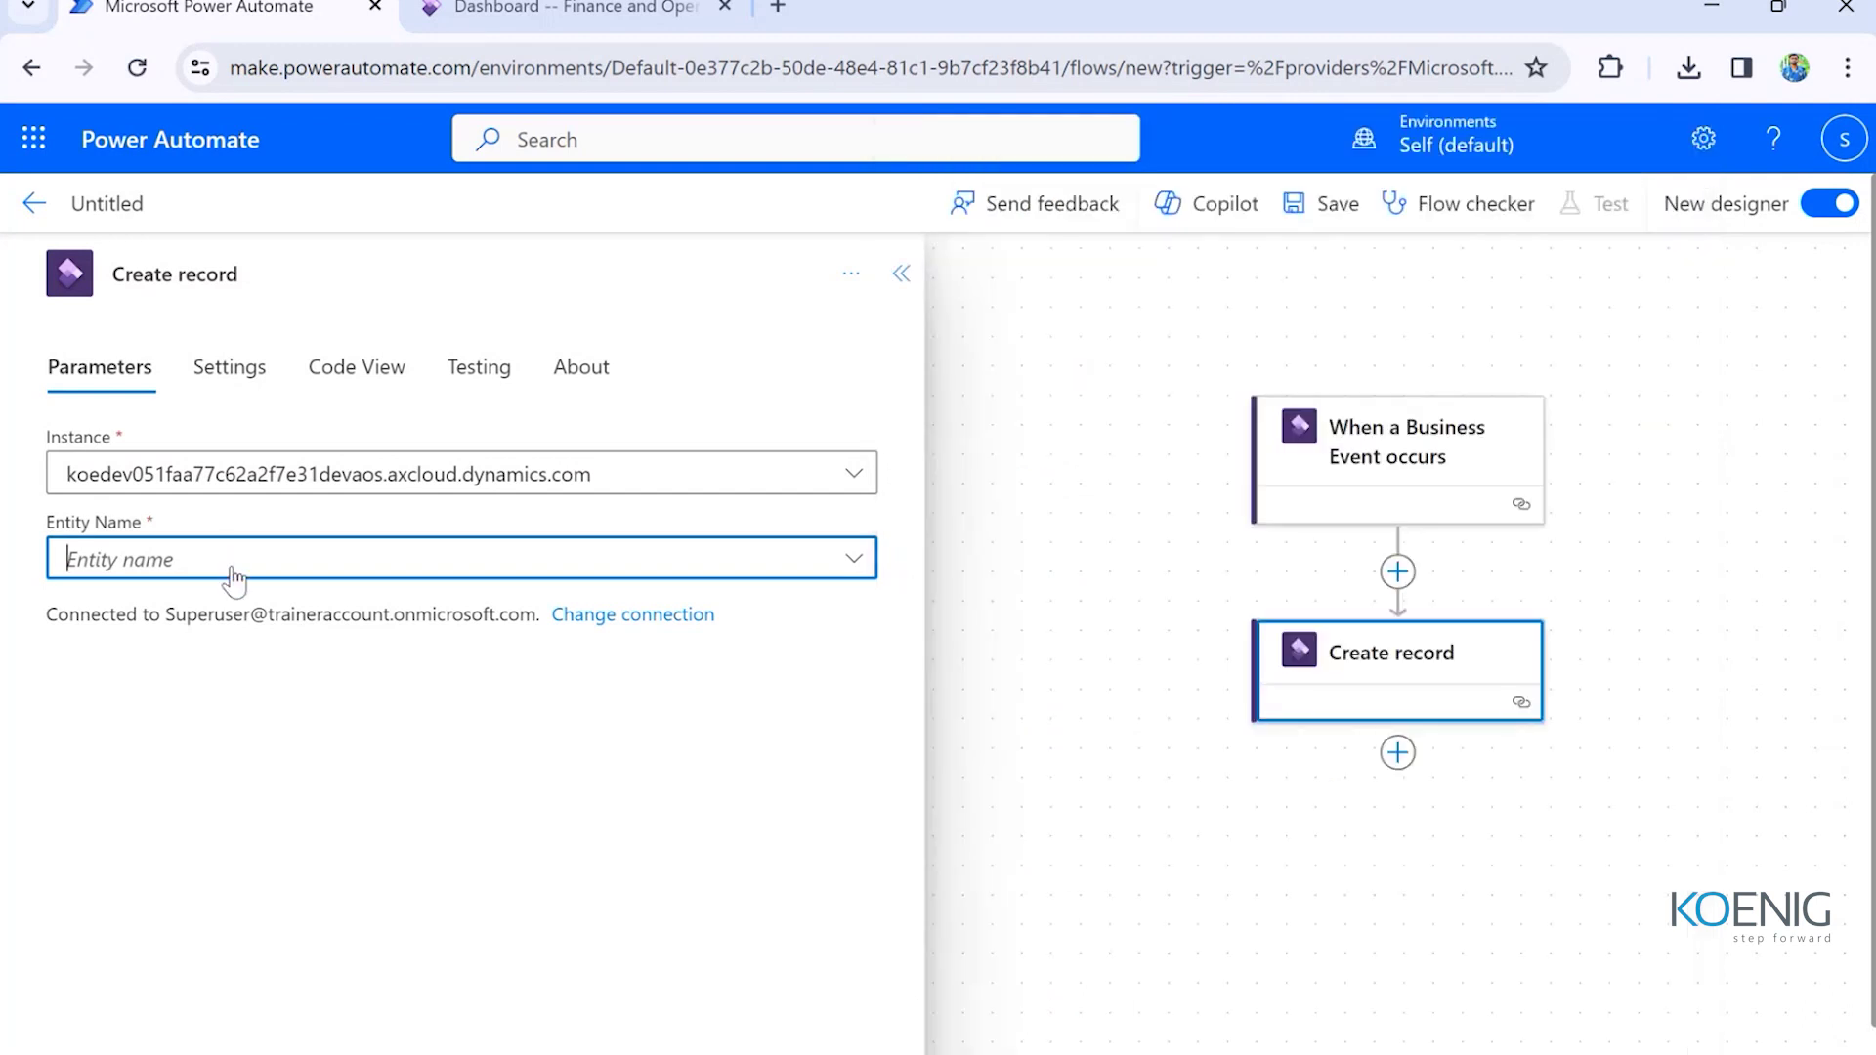
{"action": "type", "text": "Customers"}
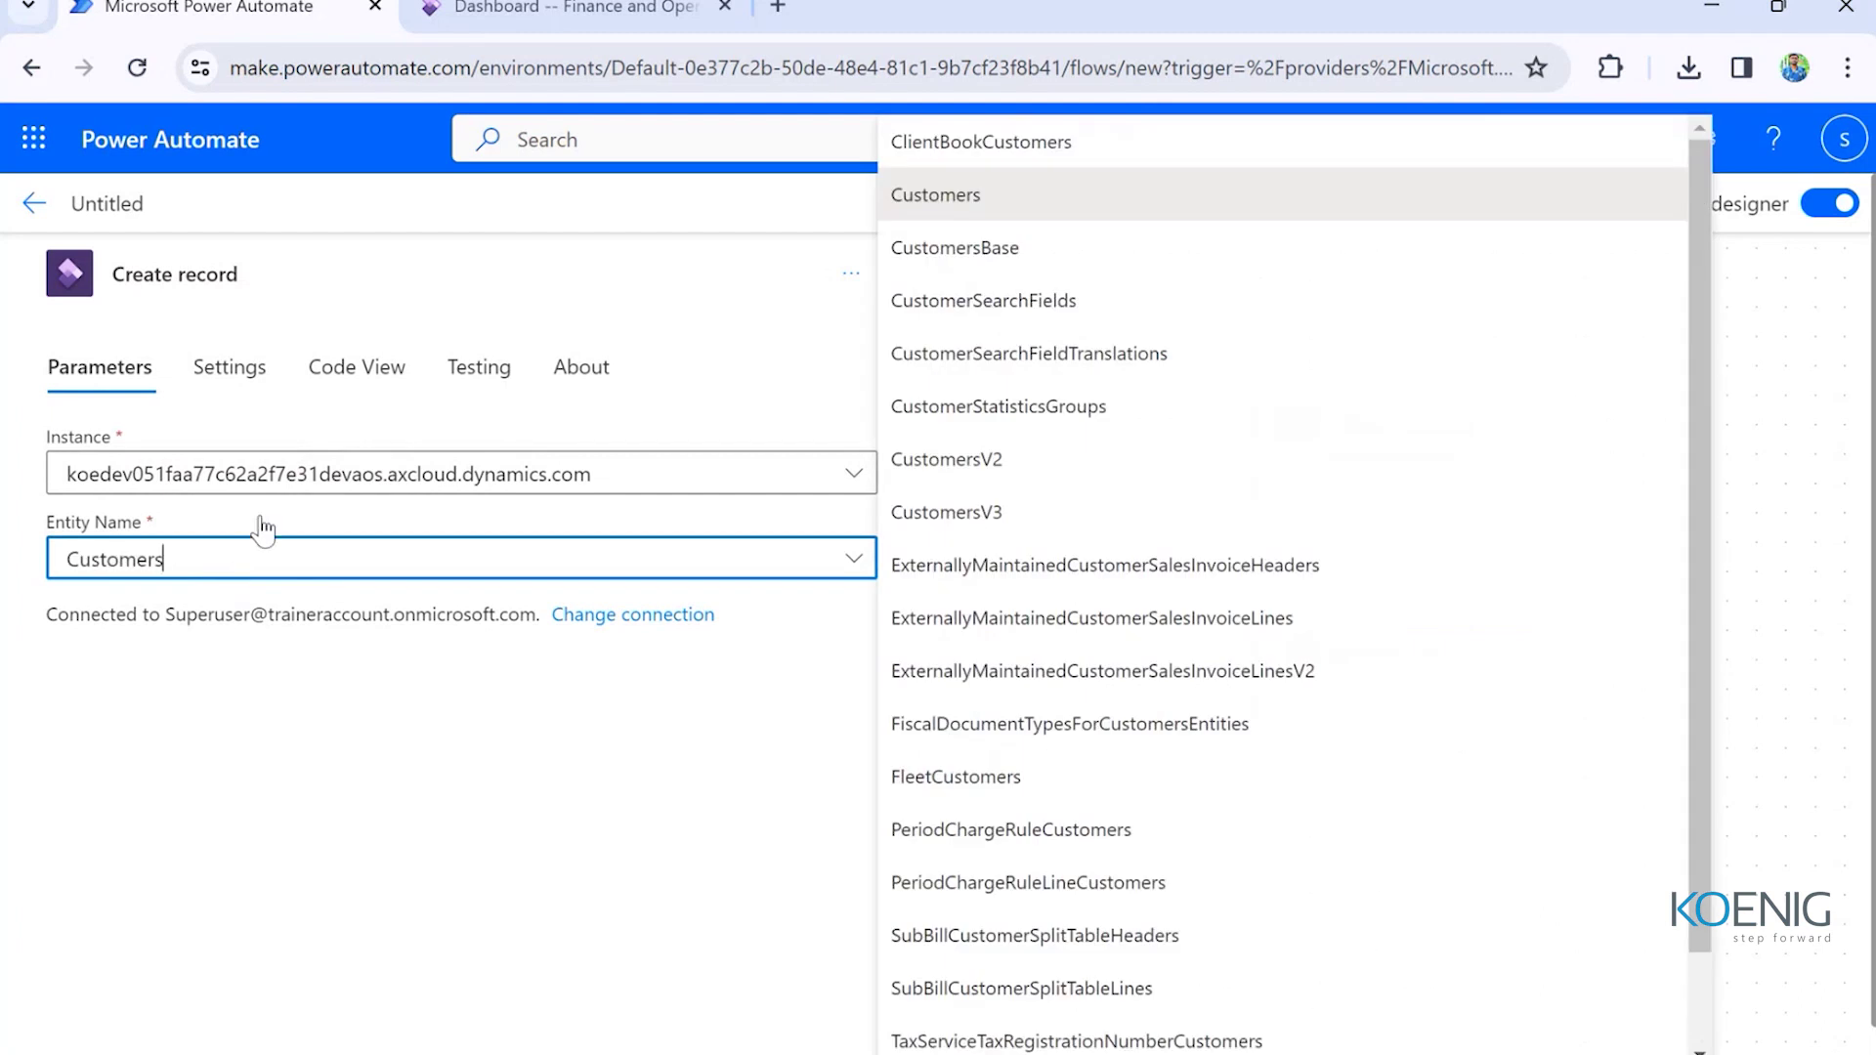
{"action": "scroll", "coordinate": [1109, 606], "scroll_direction": "down", "scroll_amount": 2}
{"action": "scroll", "coordinate": [1109, 694], "scroll_direction": "up", "scroll_amount": 2}
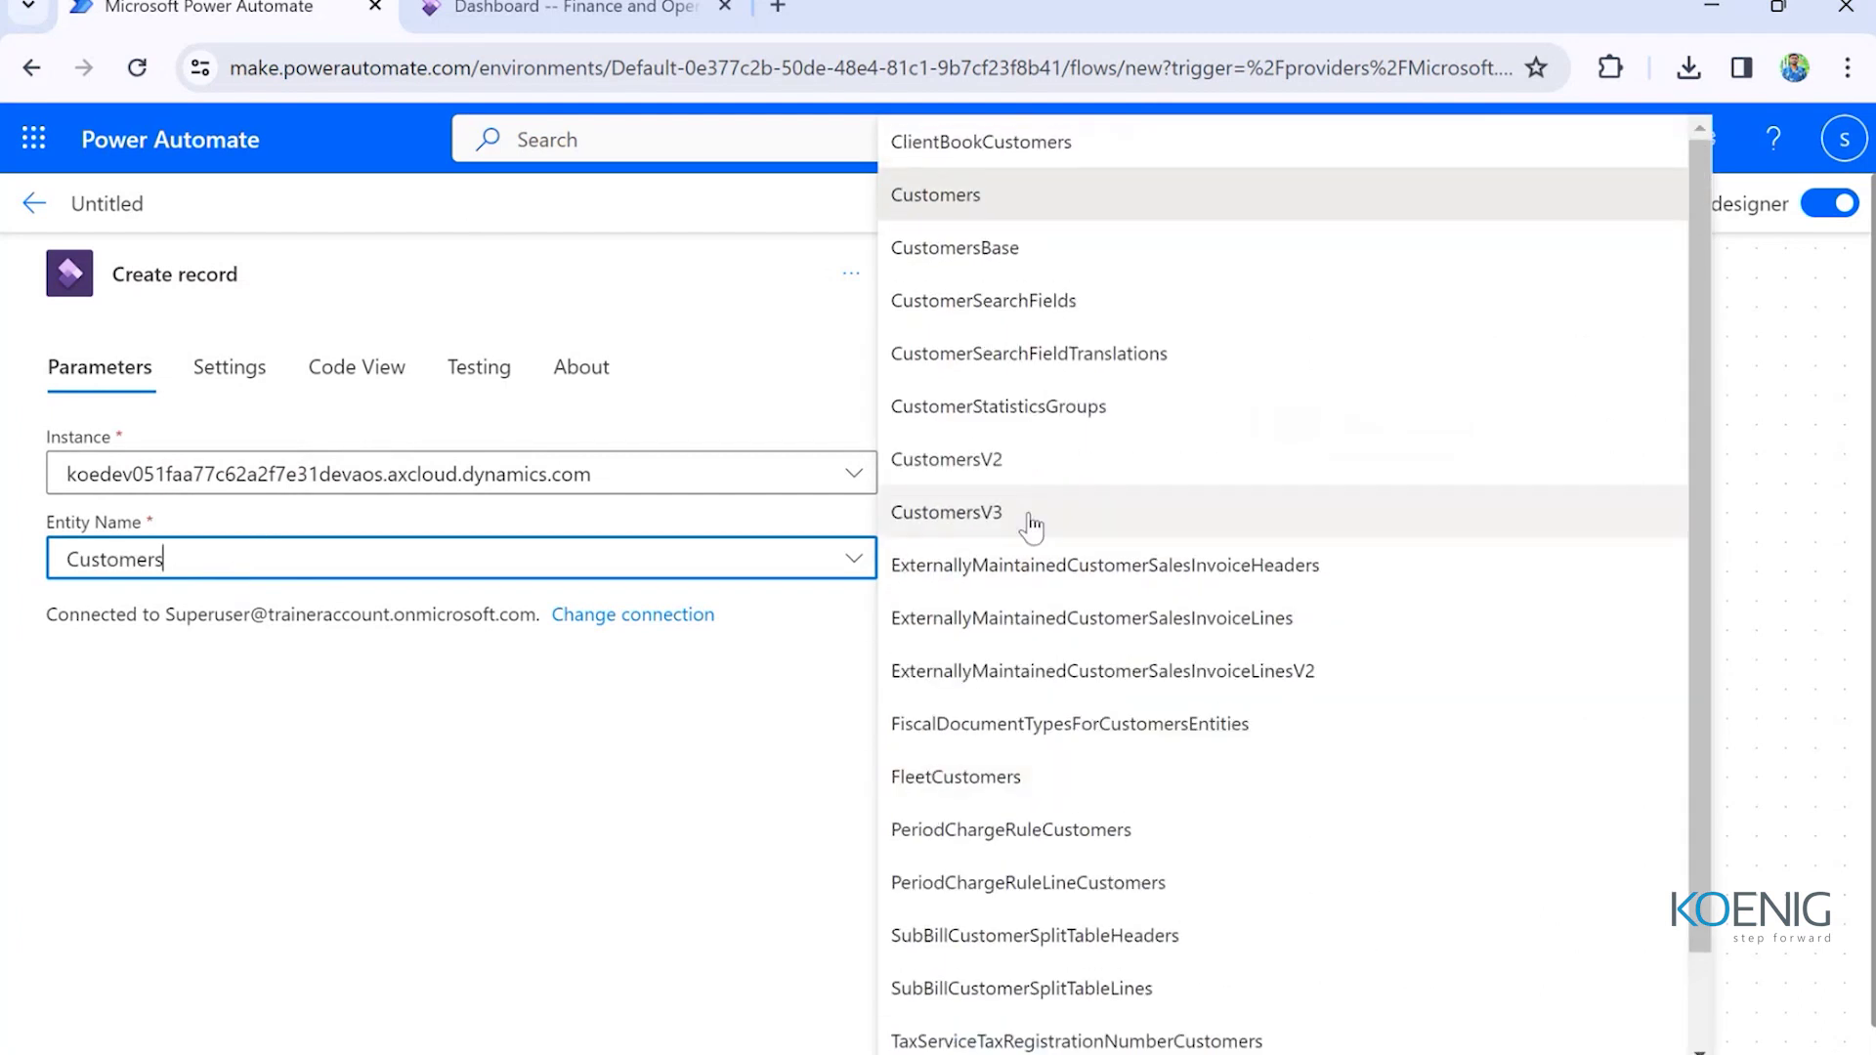
{"action": "left_click", "coordinate": [995, 510]}
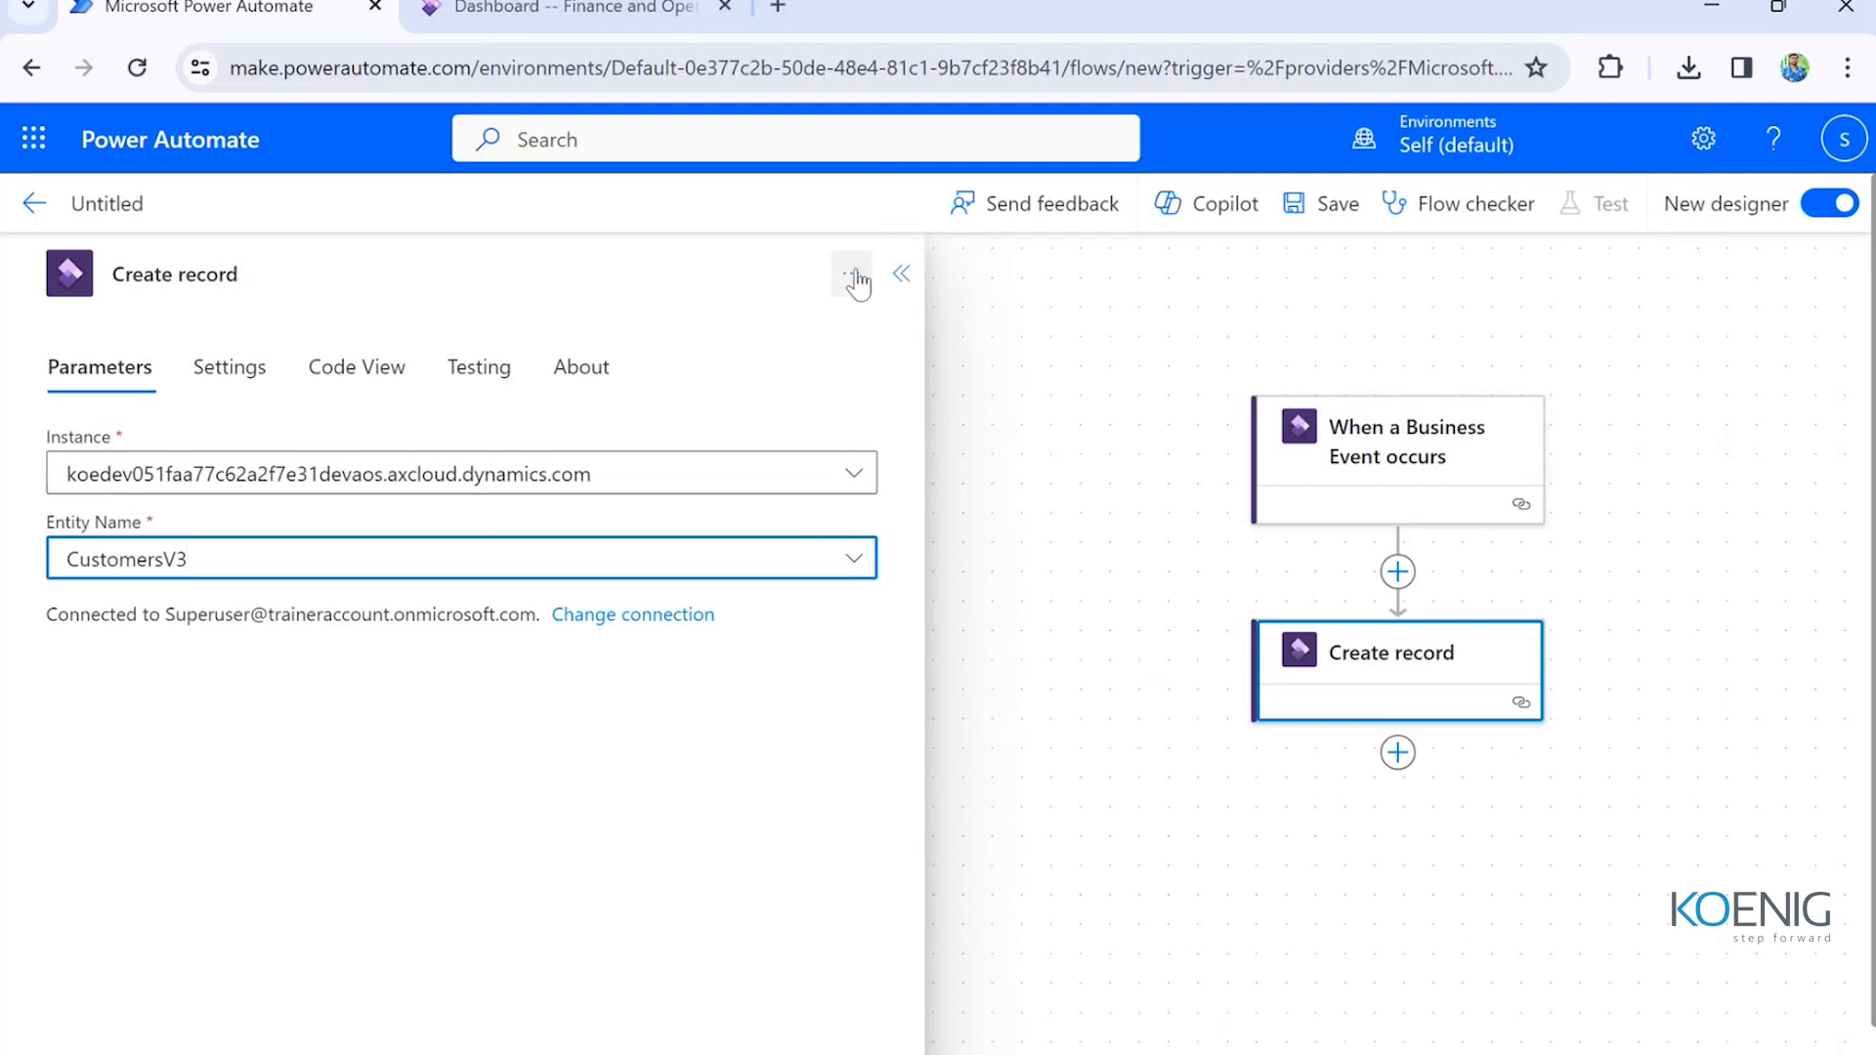
- Review the parameters of the When a Business Event occurs trigger and the fields of the Create record action
{"action": "left_click", "coordinate": [894, 274]}
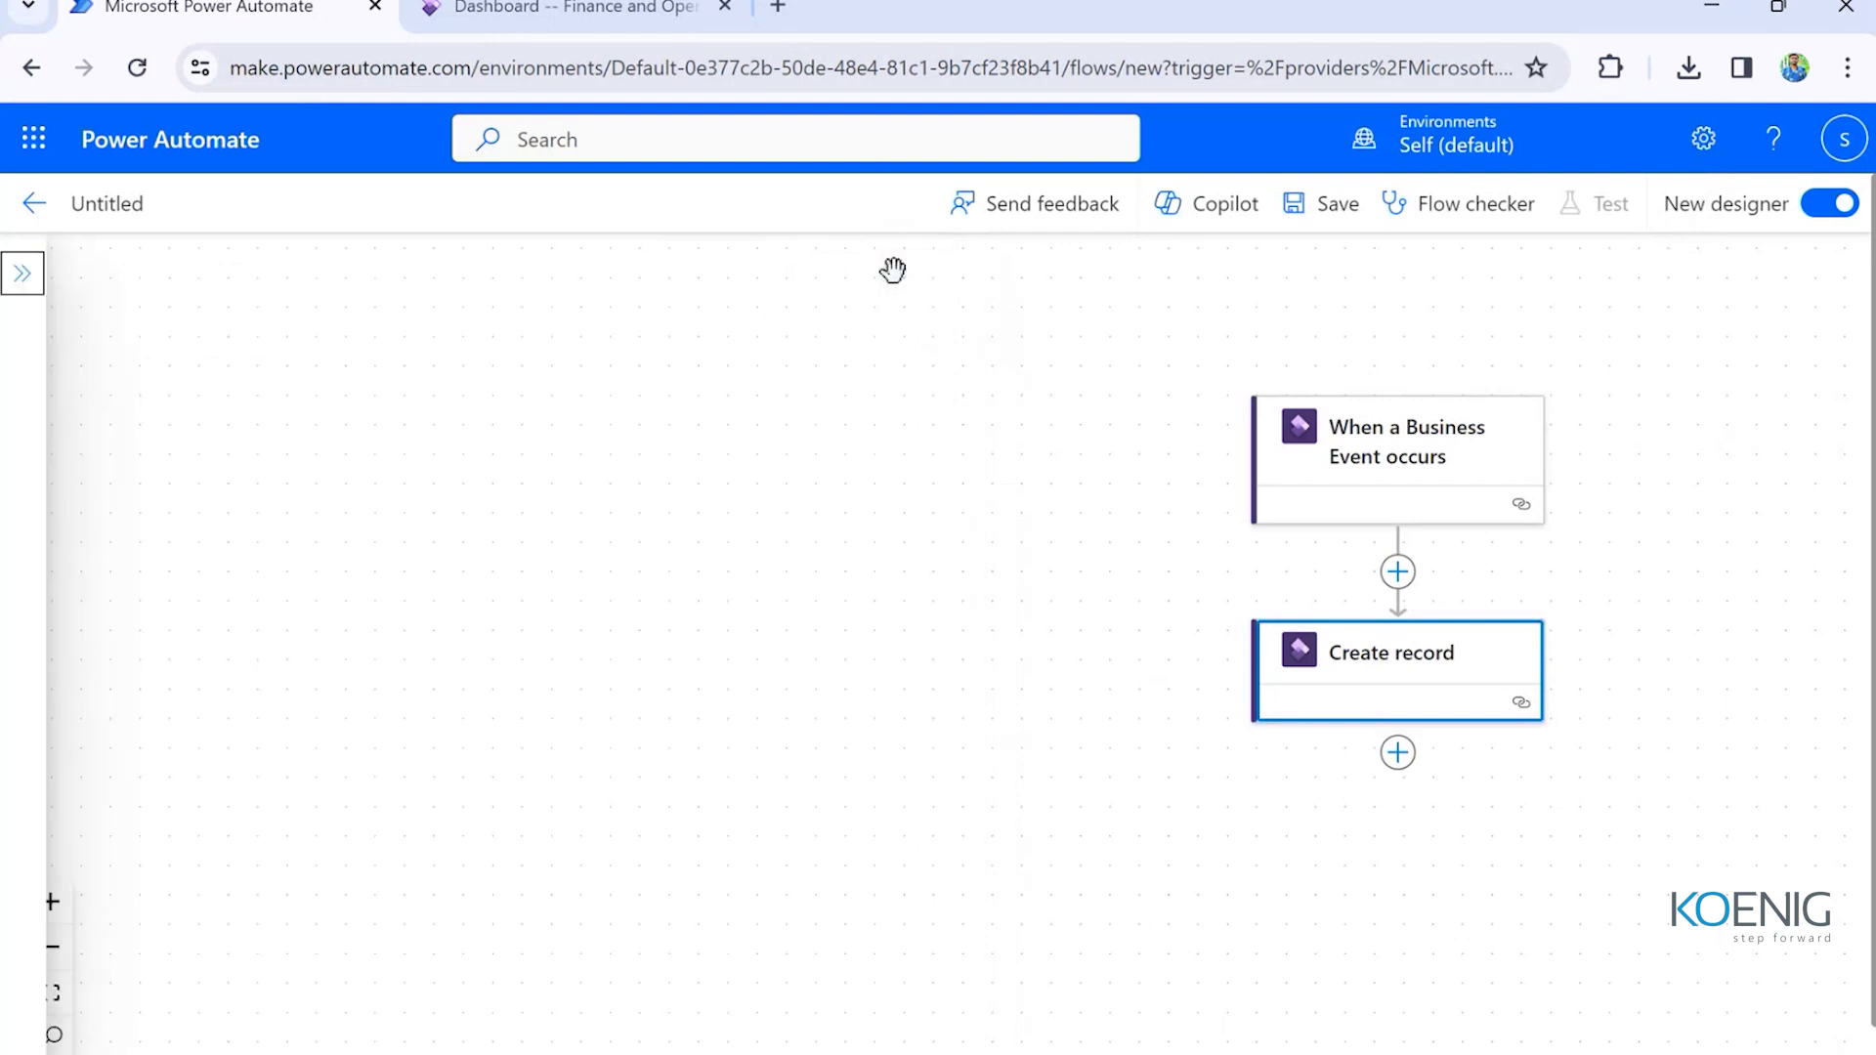
{"action": "left_click", "coordinate": [1385, 469]}
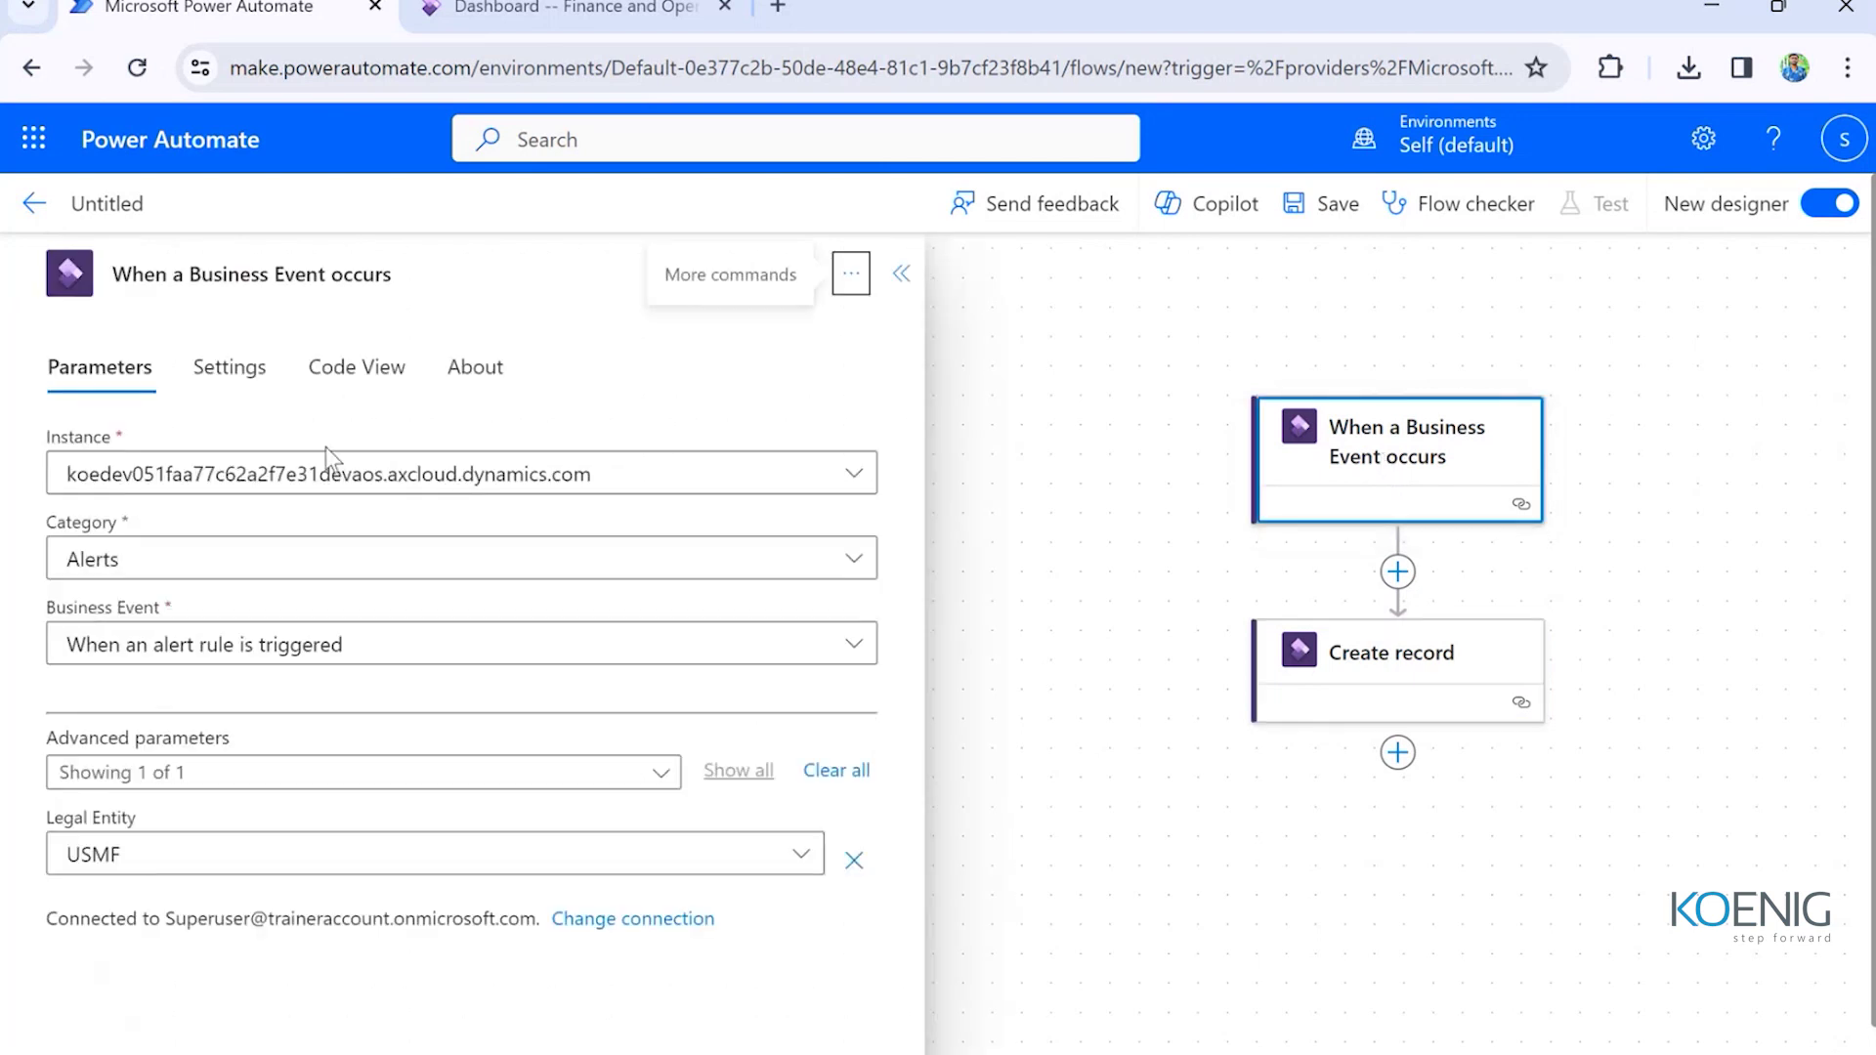
{"action": "left_click", "coordinate": [901, 275]}
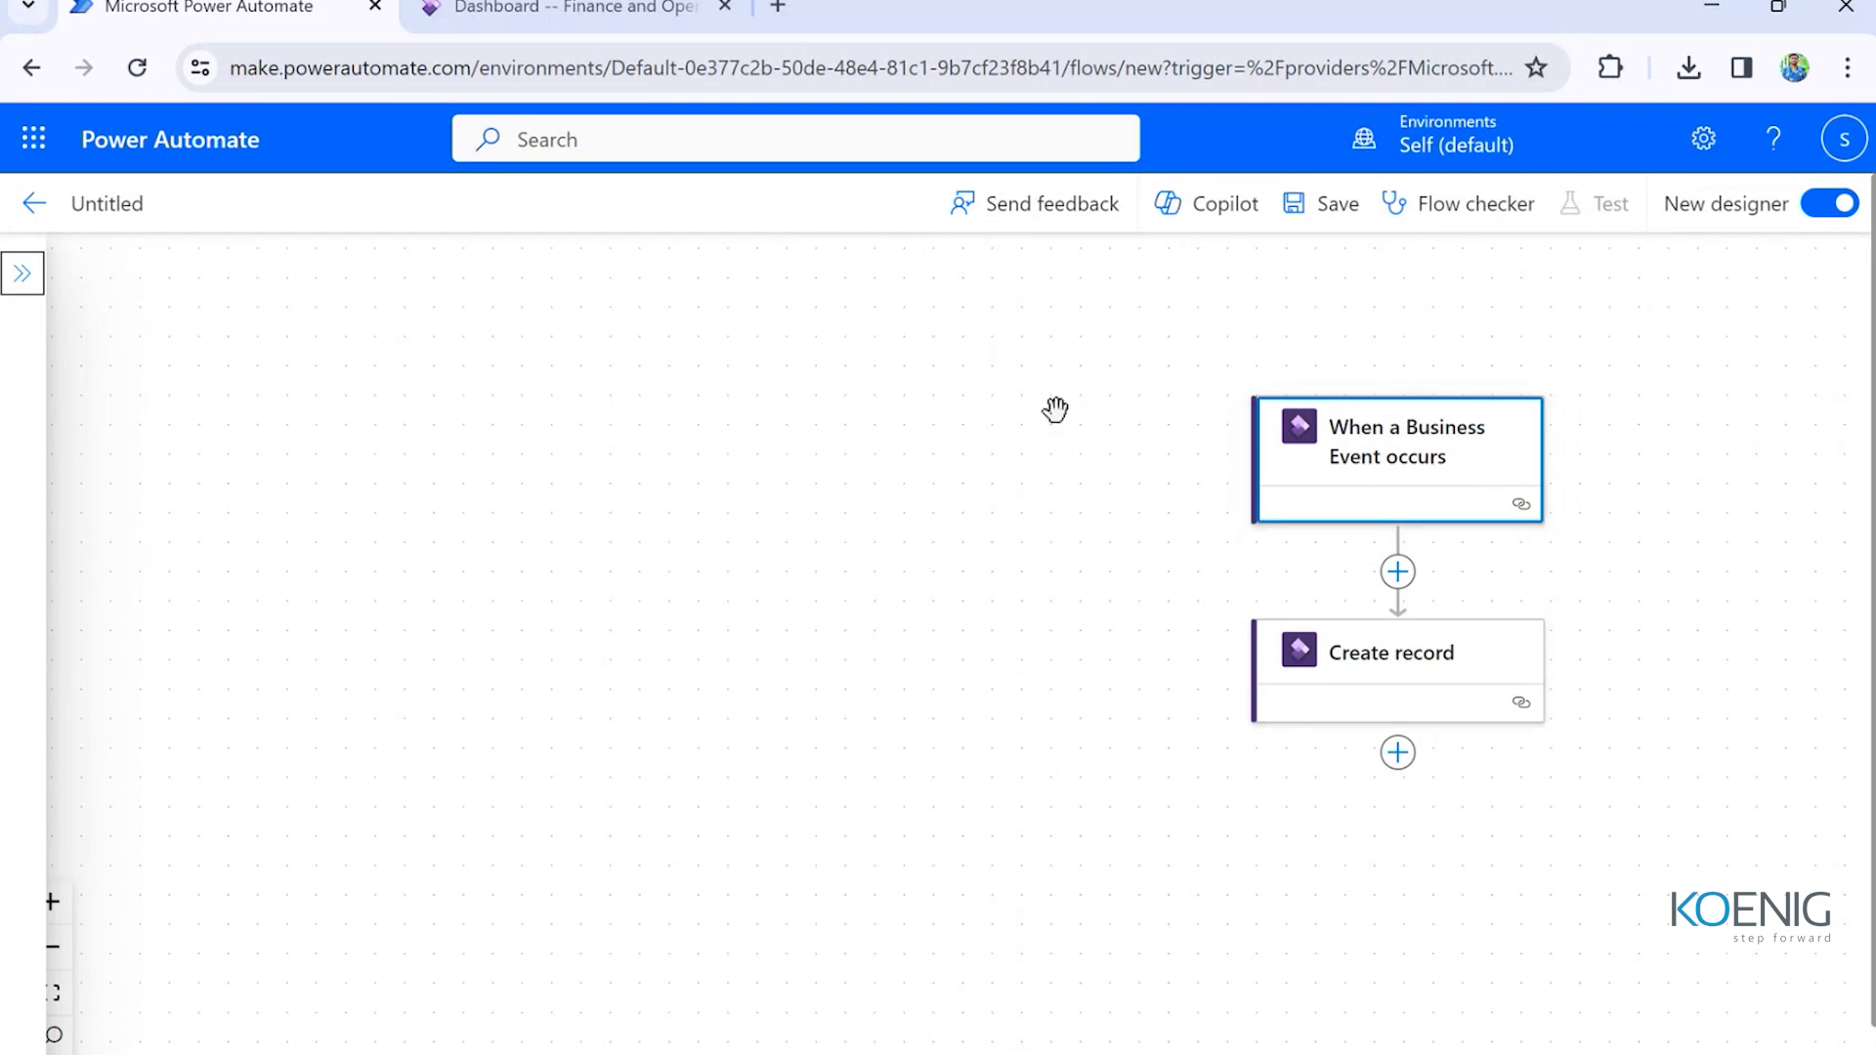
{"action": "left_click", "coordinate": [505, 11]}
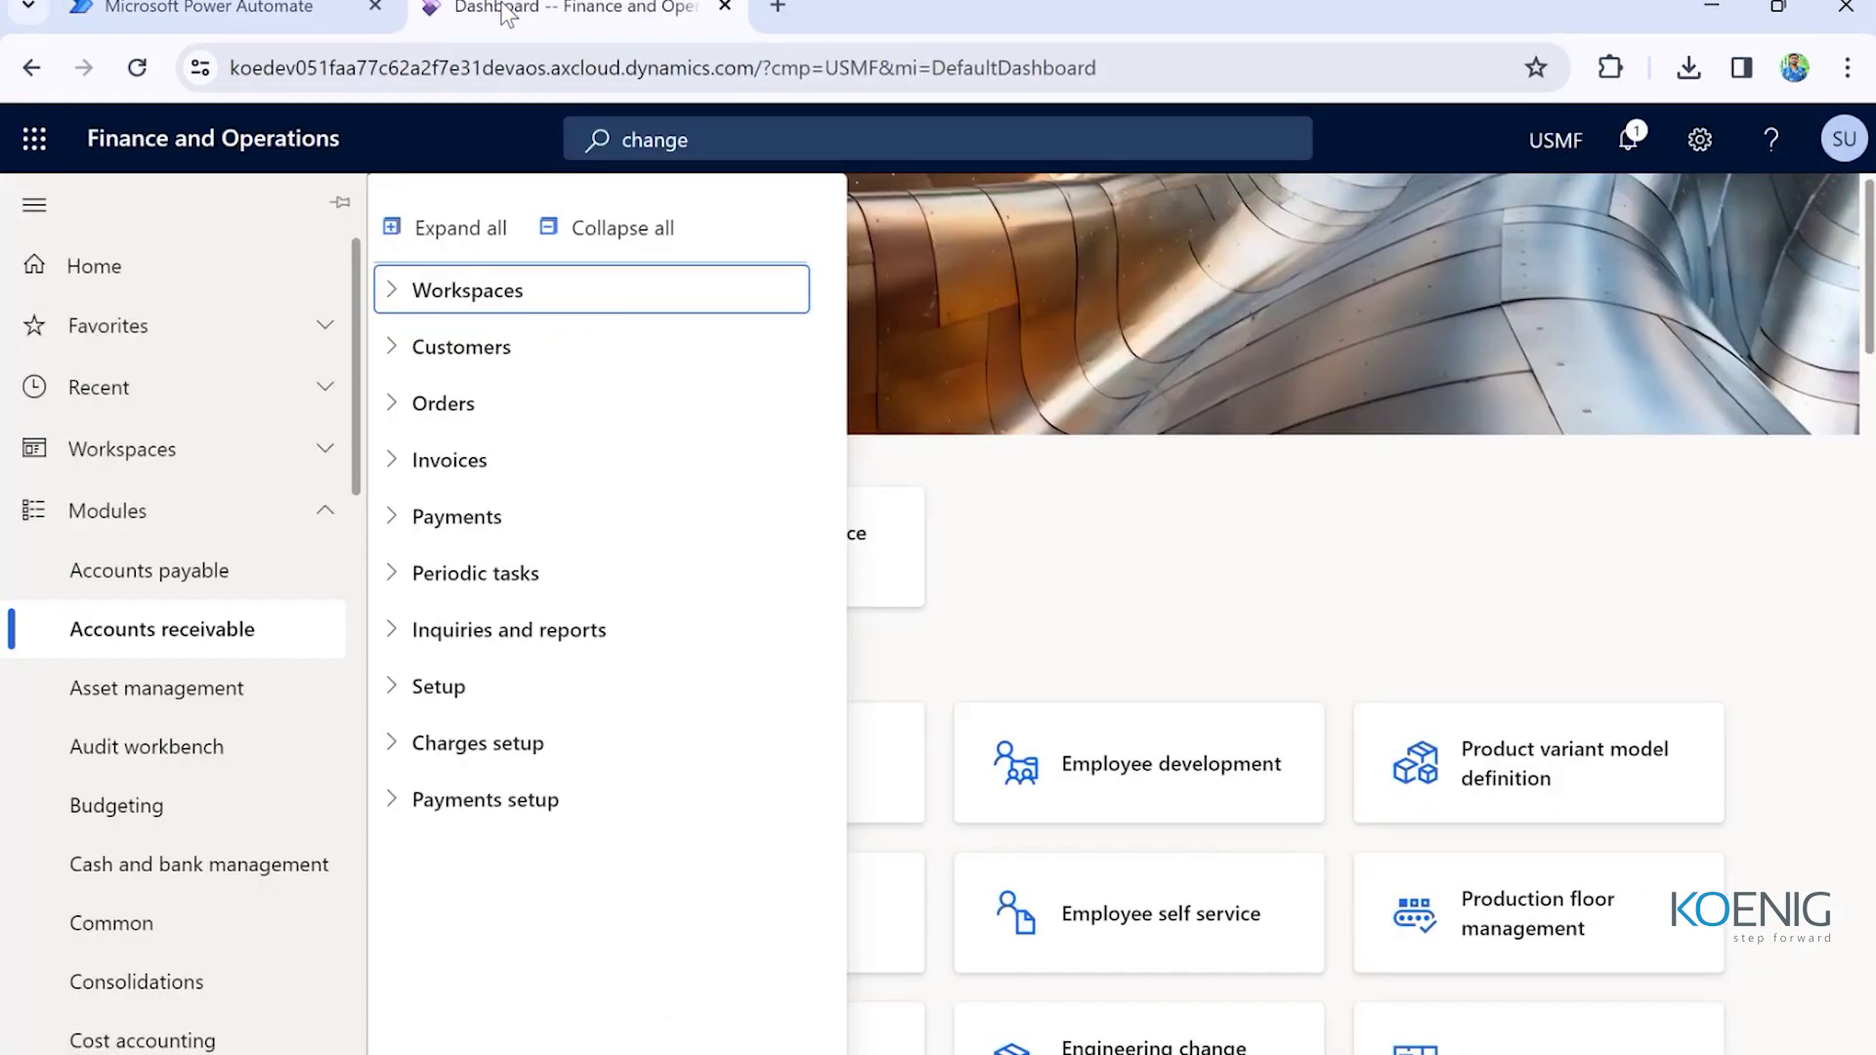
{"action": "left_click", "coordinate": [217, 16]}
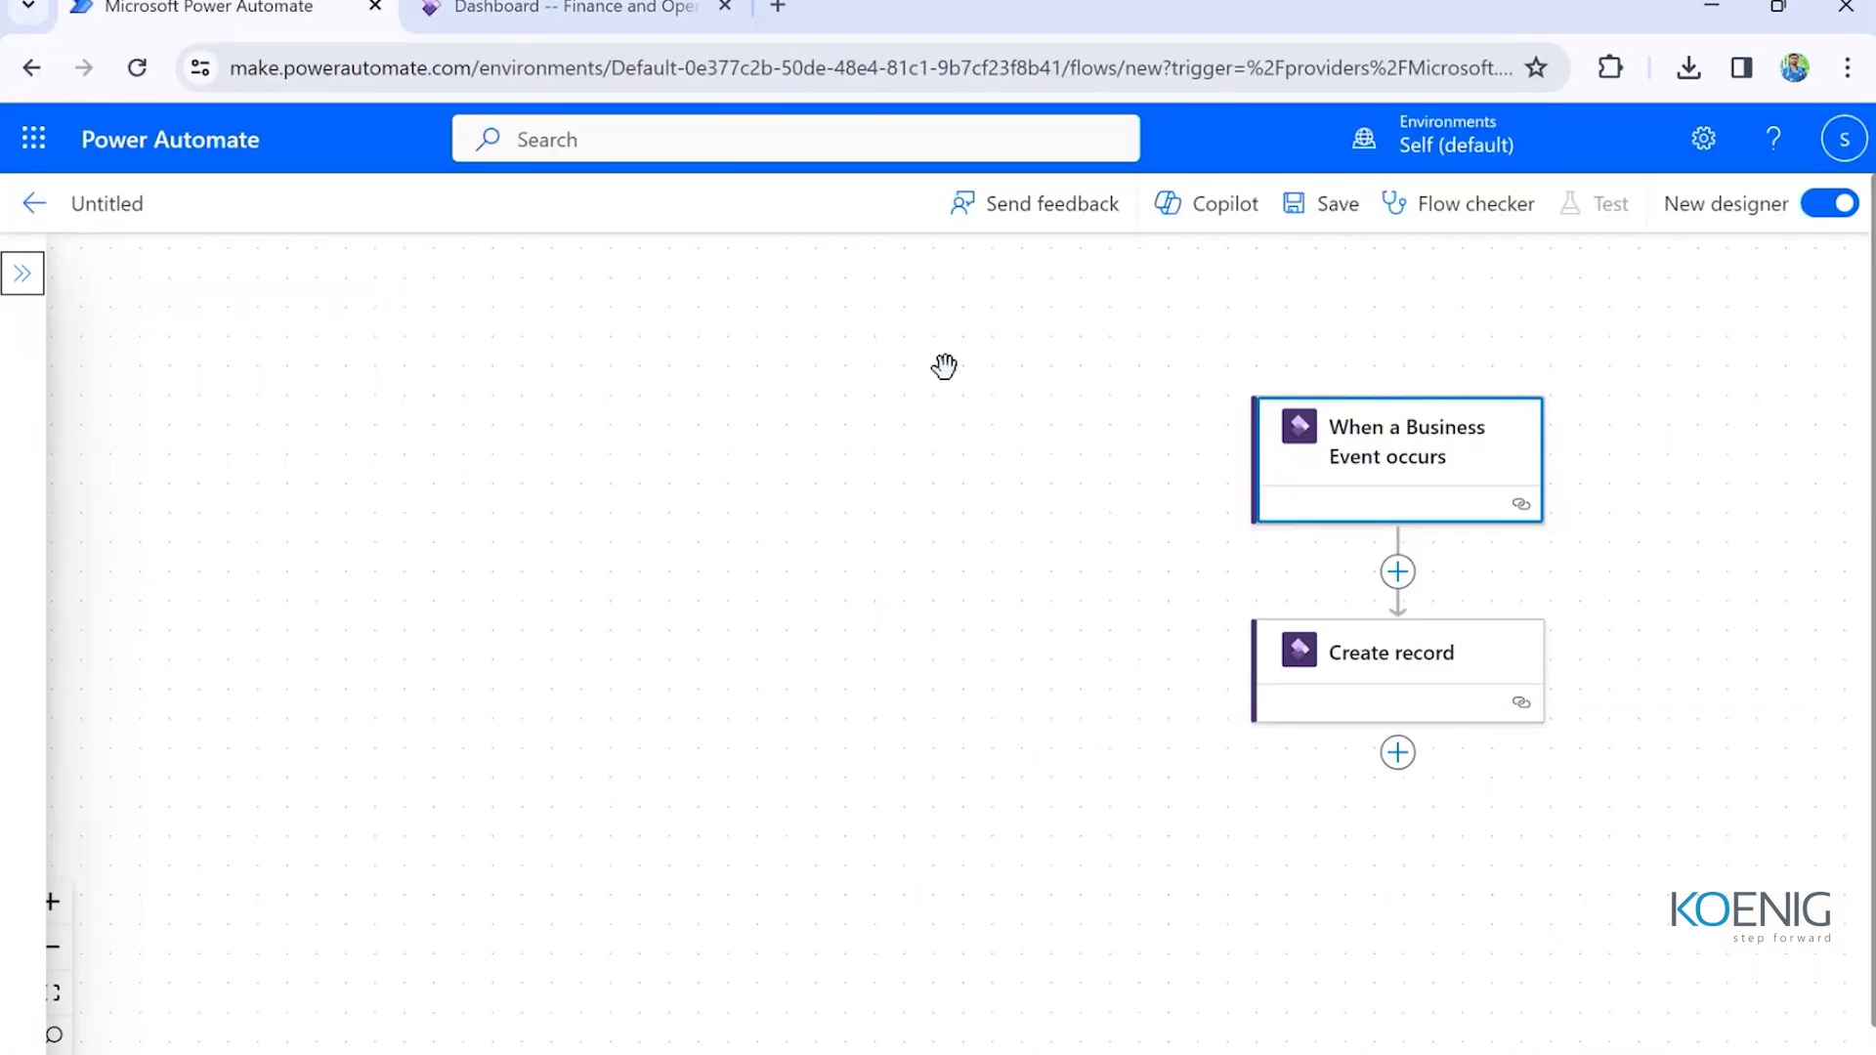
{"action": "left_click", "coordinate": [1399, 662]}
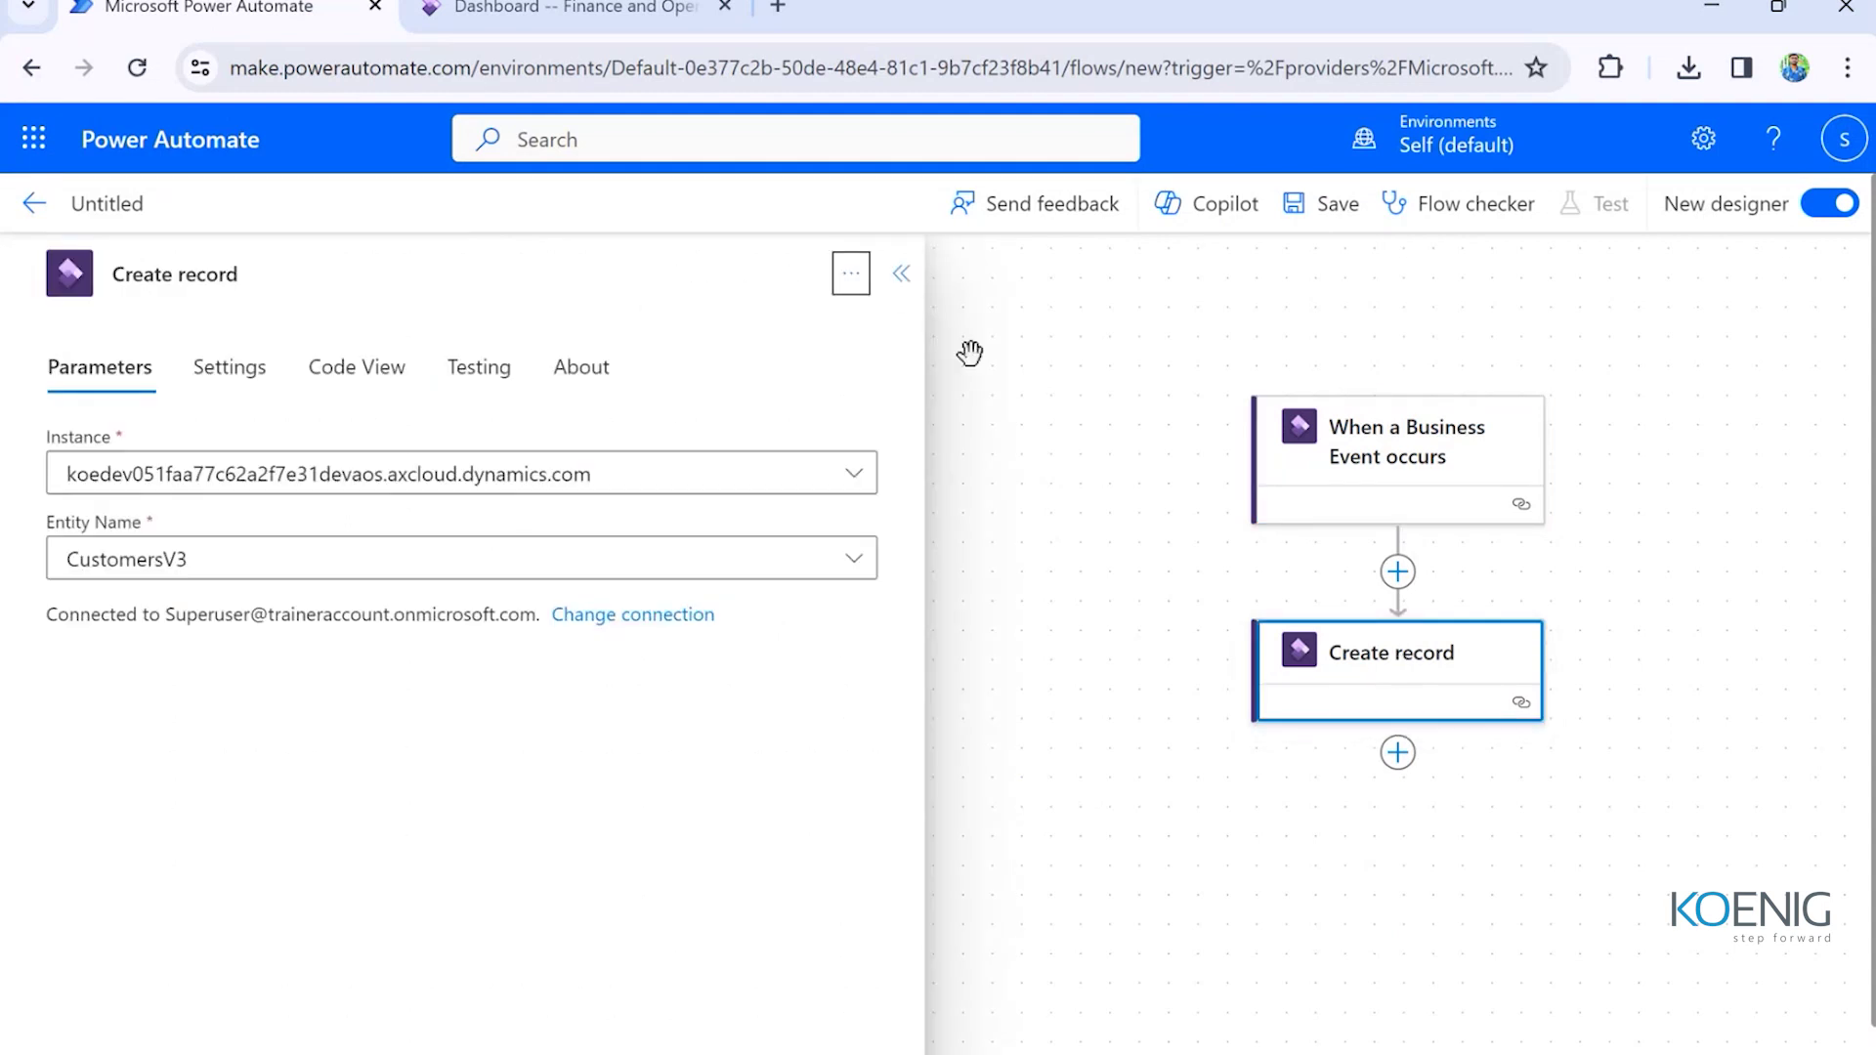
{"action": "left_click", "coordinate": [898, 274]}
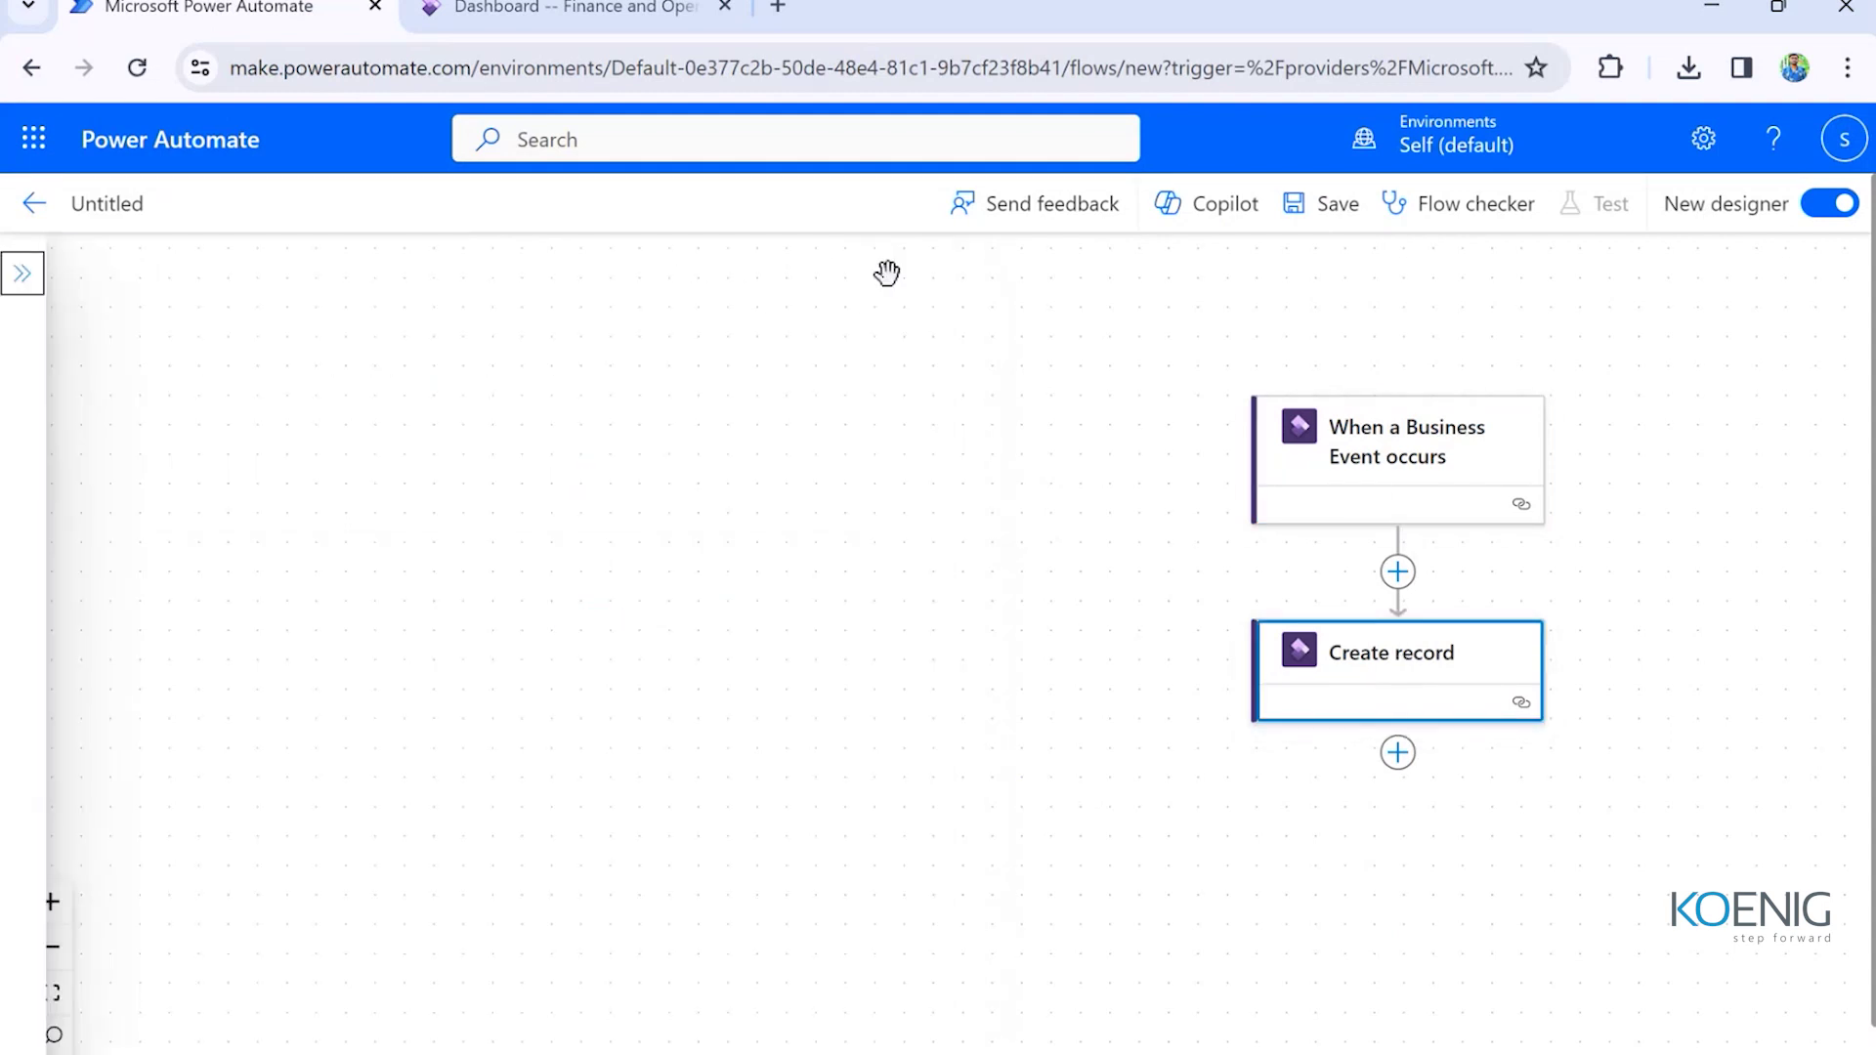
{"action": "left_click", "coordinate": [1398, 757]}
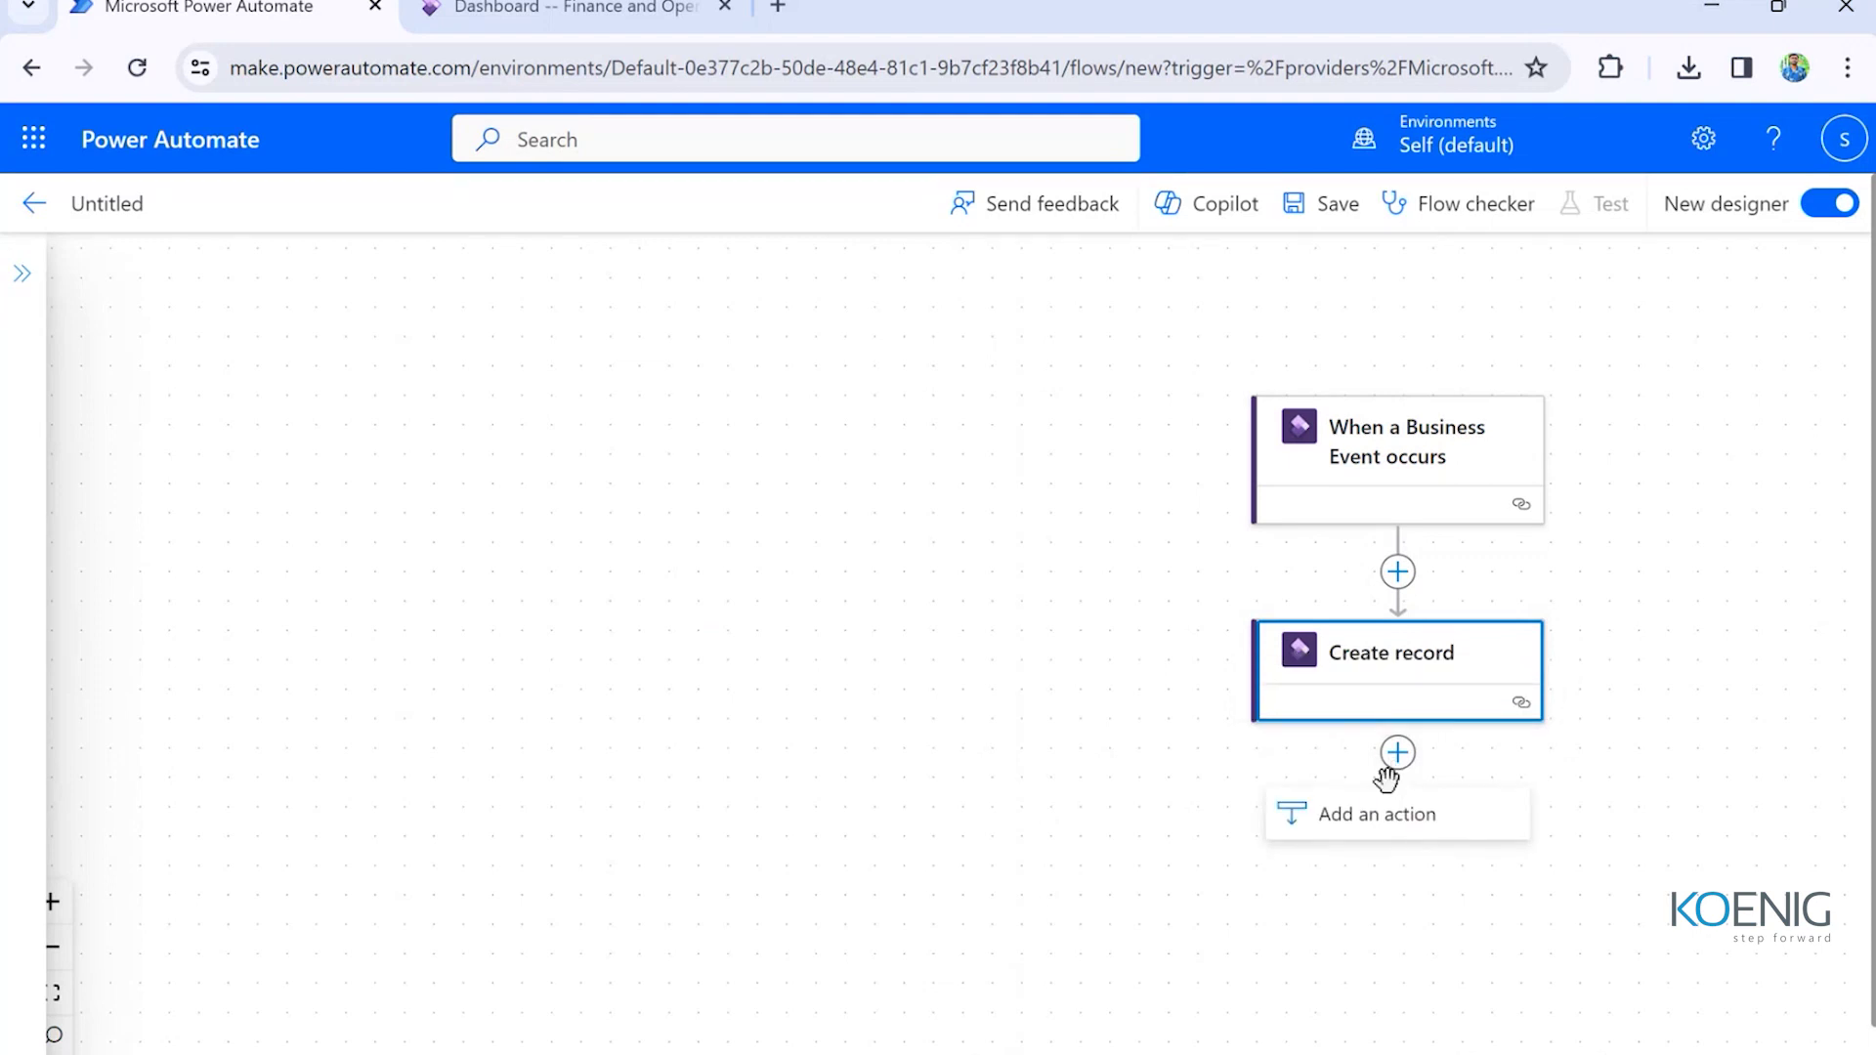
{"action": "left_click", "coordinate": [1392, 672]}
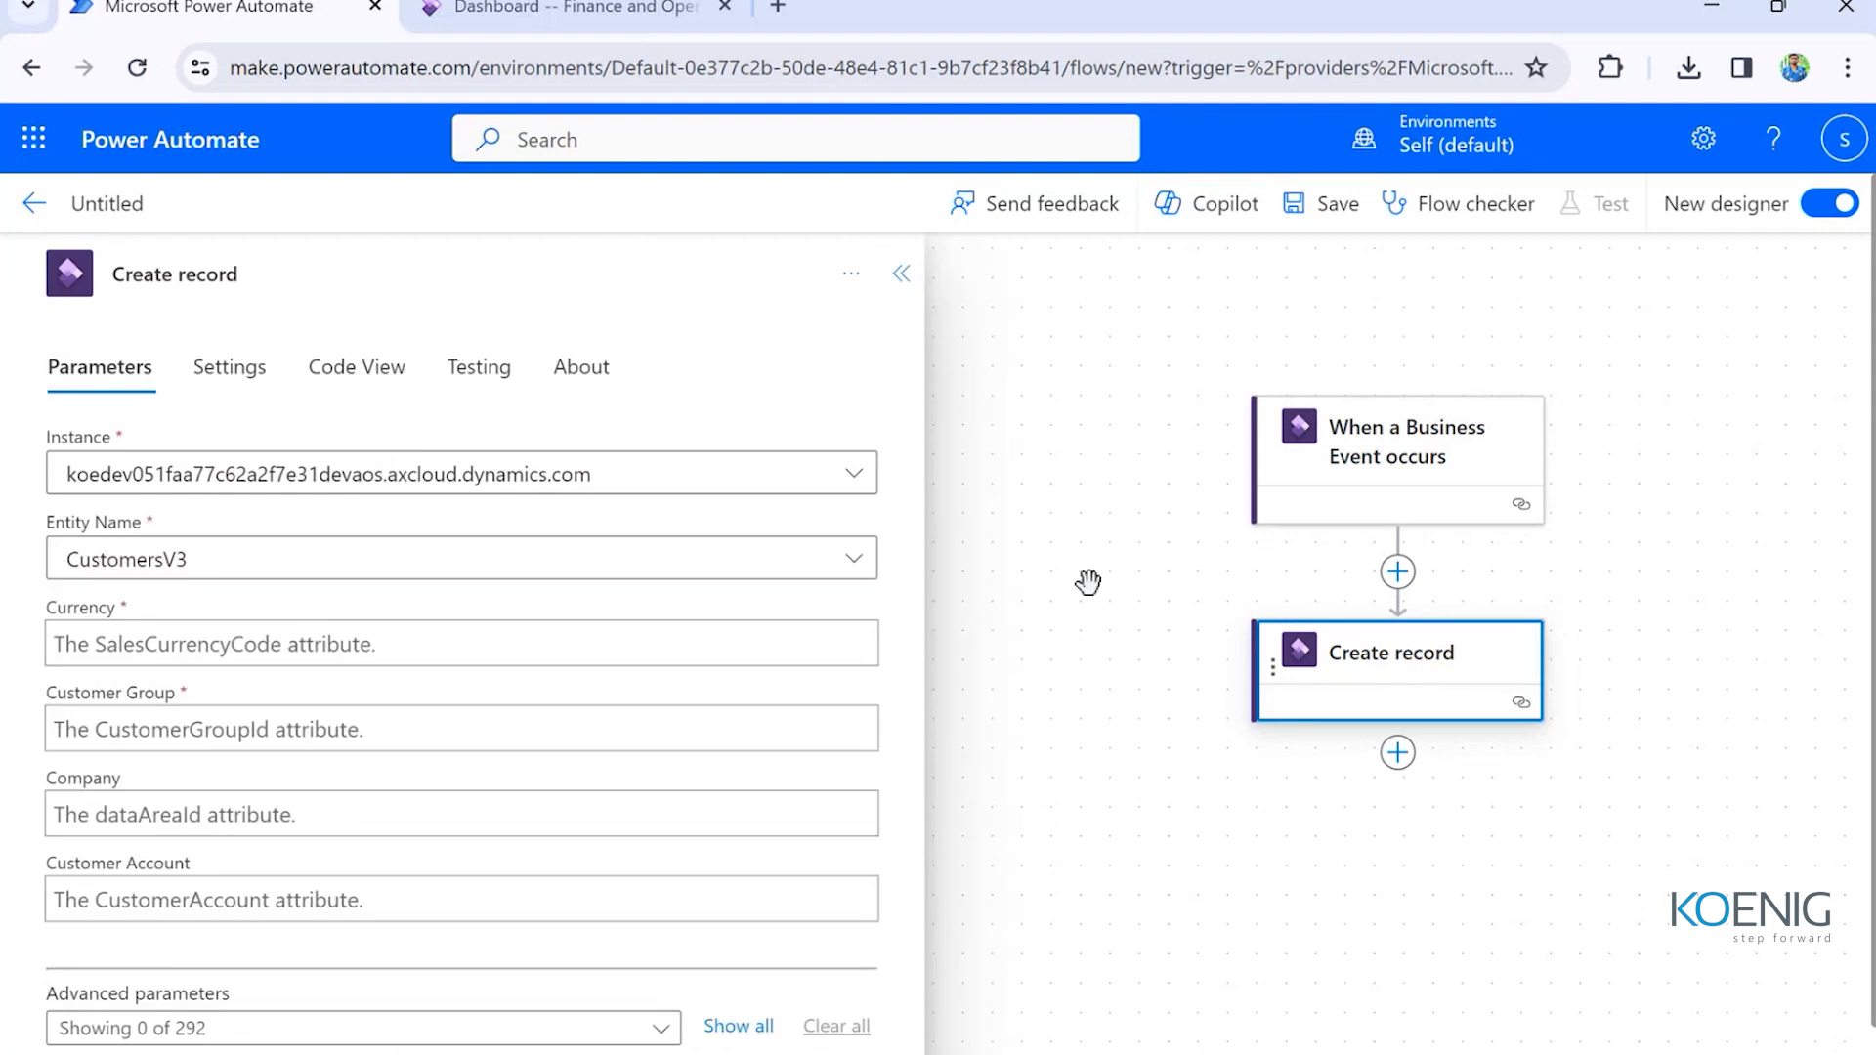
- Search the actions for "parse" and insert the Data Operation Parse JSON action between the trigger and the Create record action
{"action": "left_click", "coordinate": [1399, 574]}
{"action": "left_click", "coordinate": [1393, 645]}
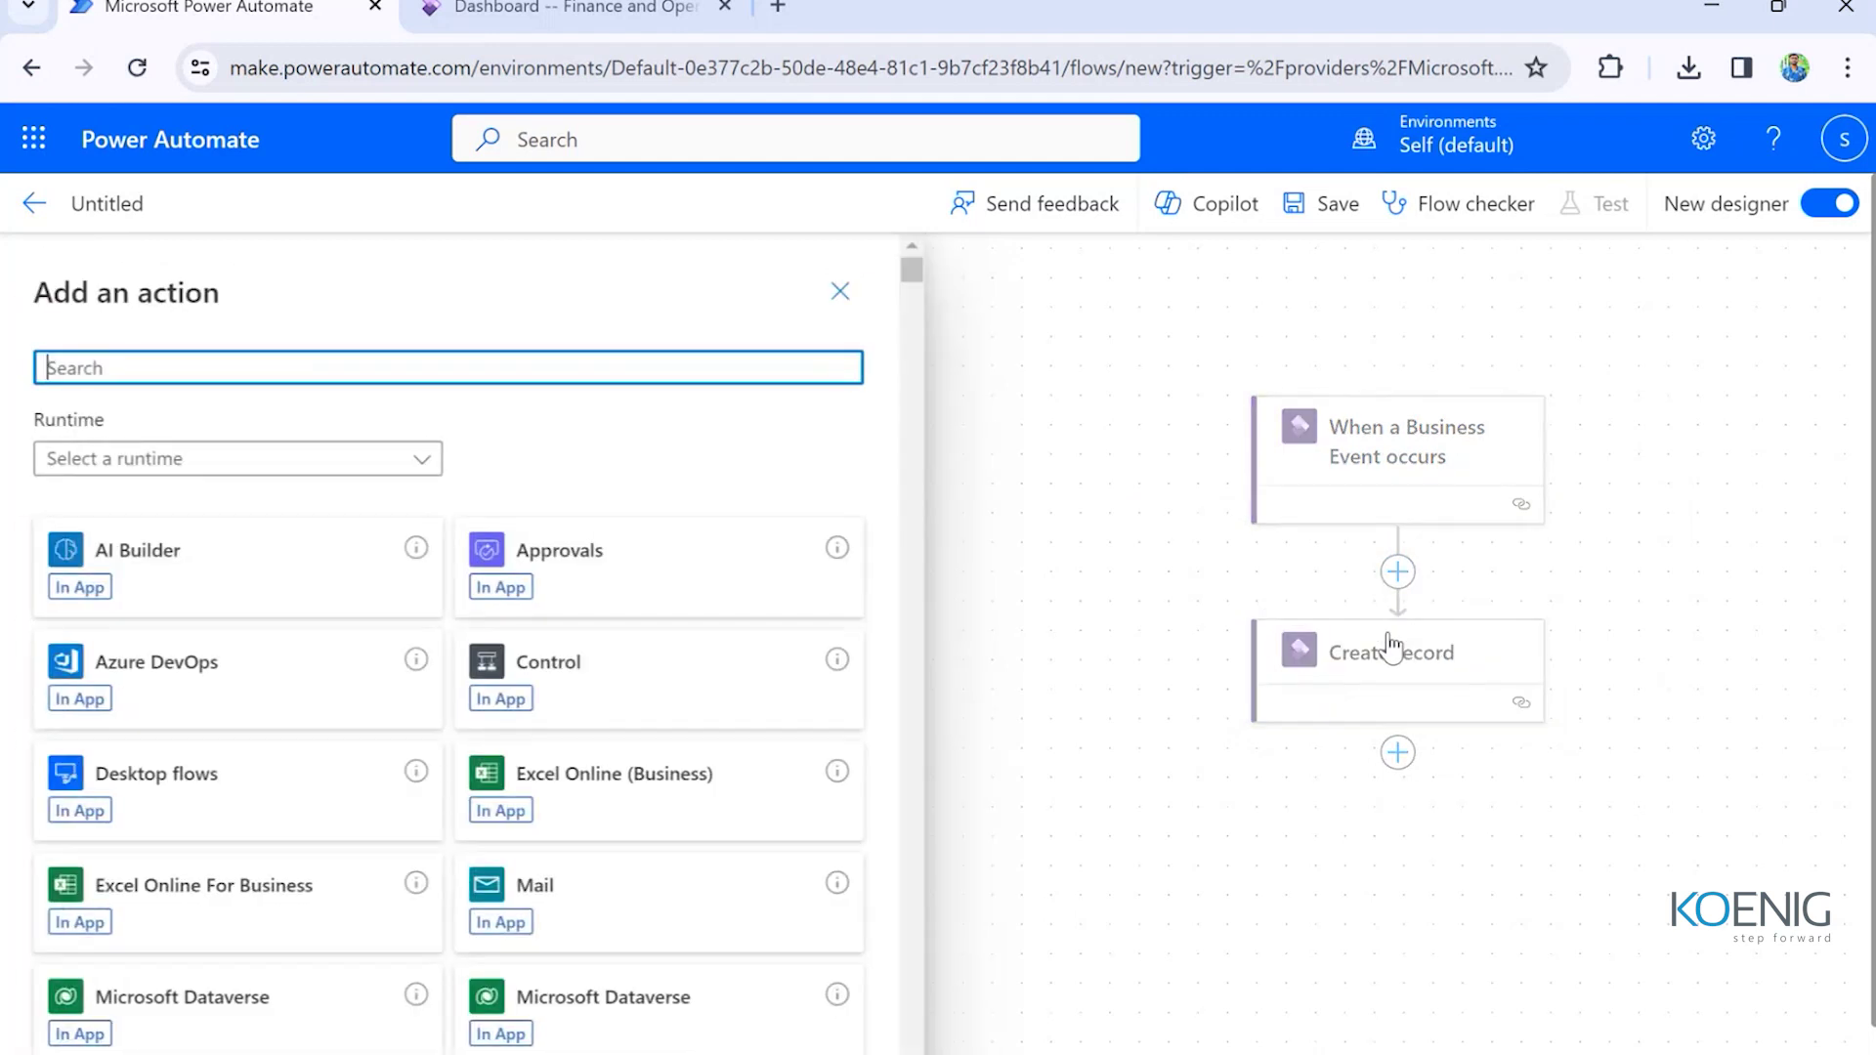
{"action": "type", "text": "parson"}
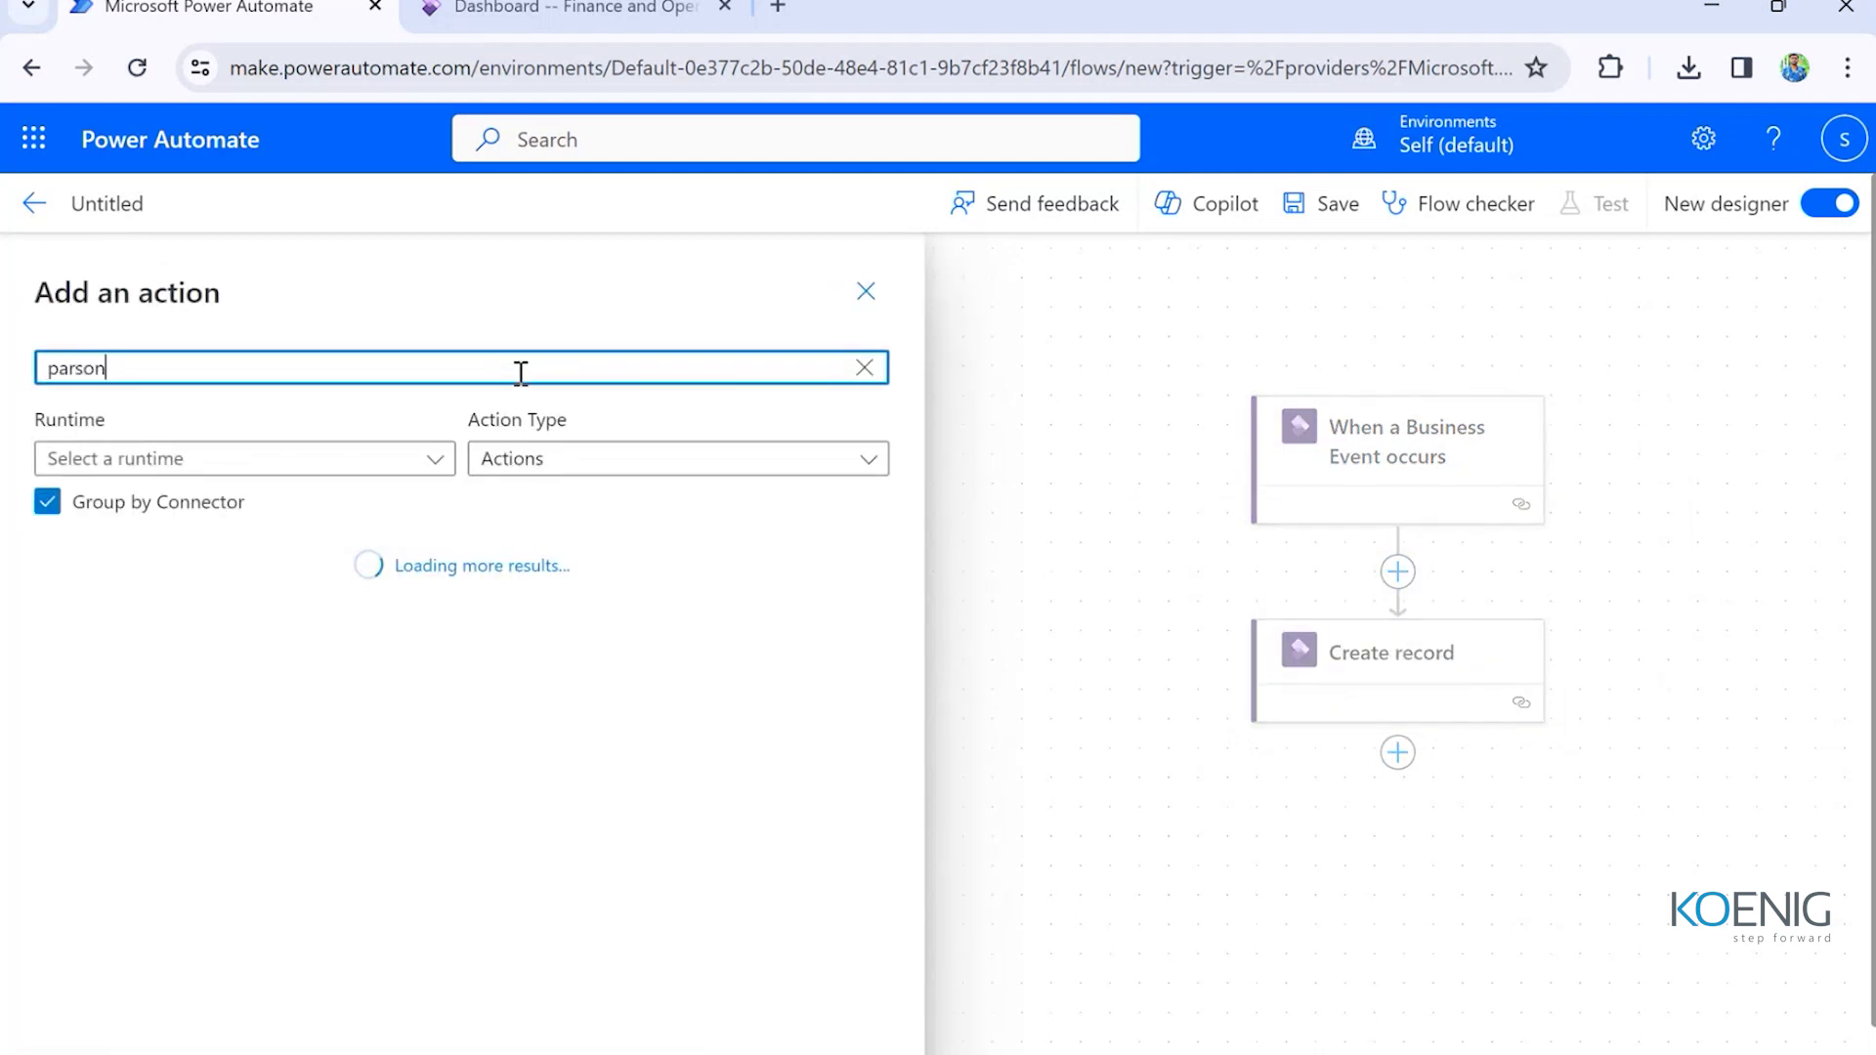
{"action": "key", "text": "BackSpace"}
{"action": "key", "text": "BackSpace"}
{"action": "type", "text": "e"}
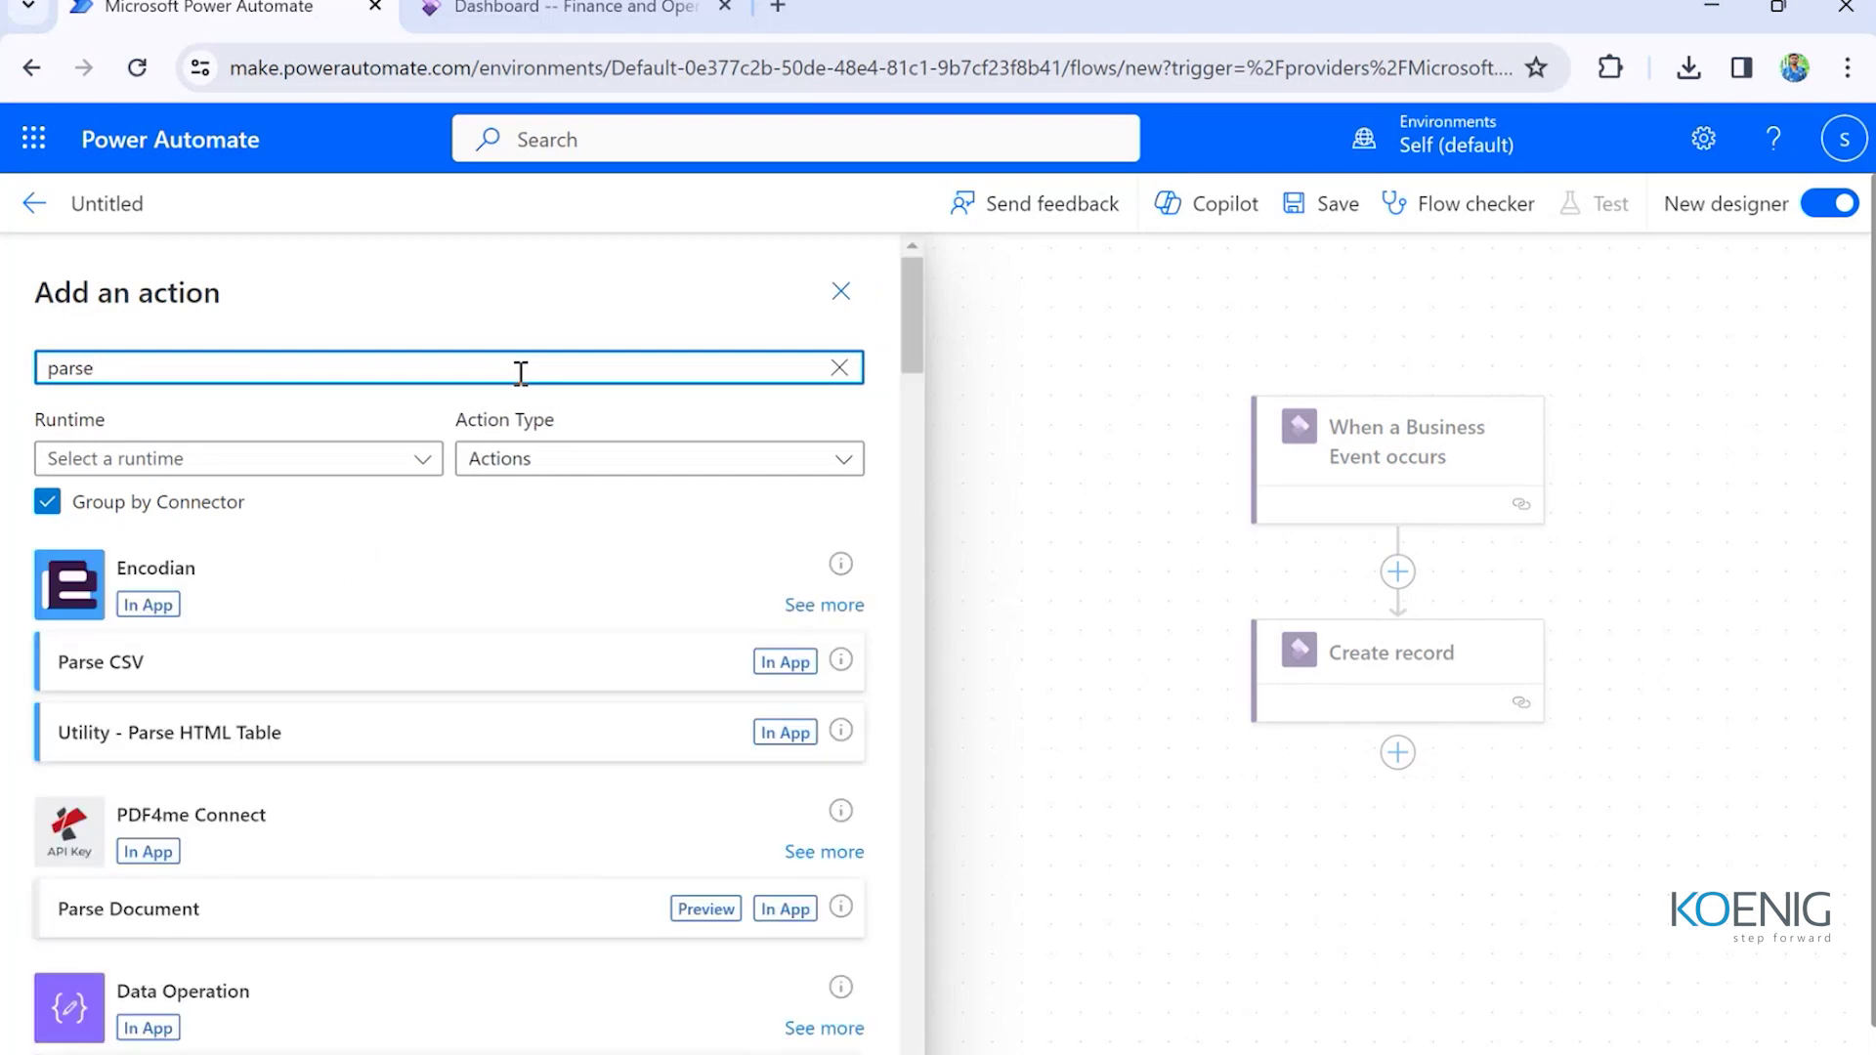
{"action": "scroll", "coordinate": [318, 589], "scroll_direction": "down", "scroll_amount": 3}
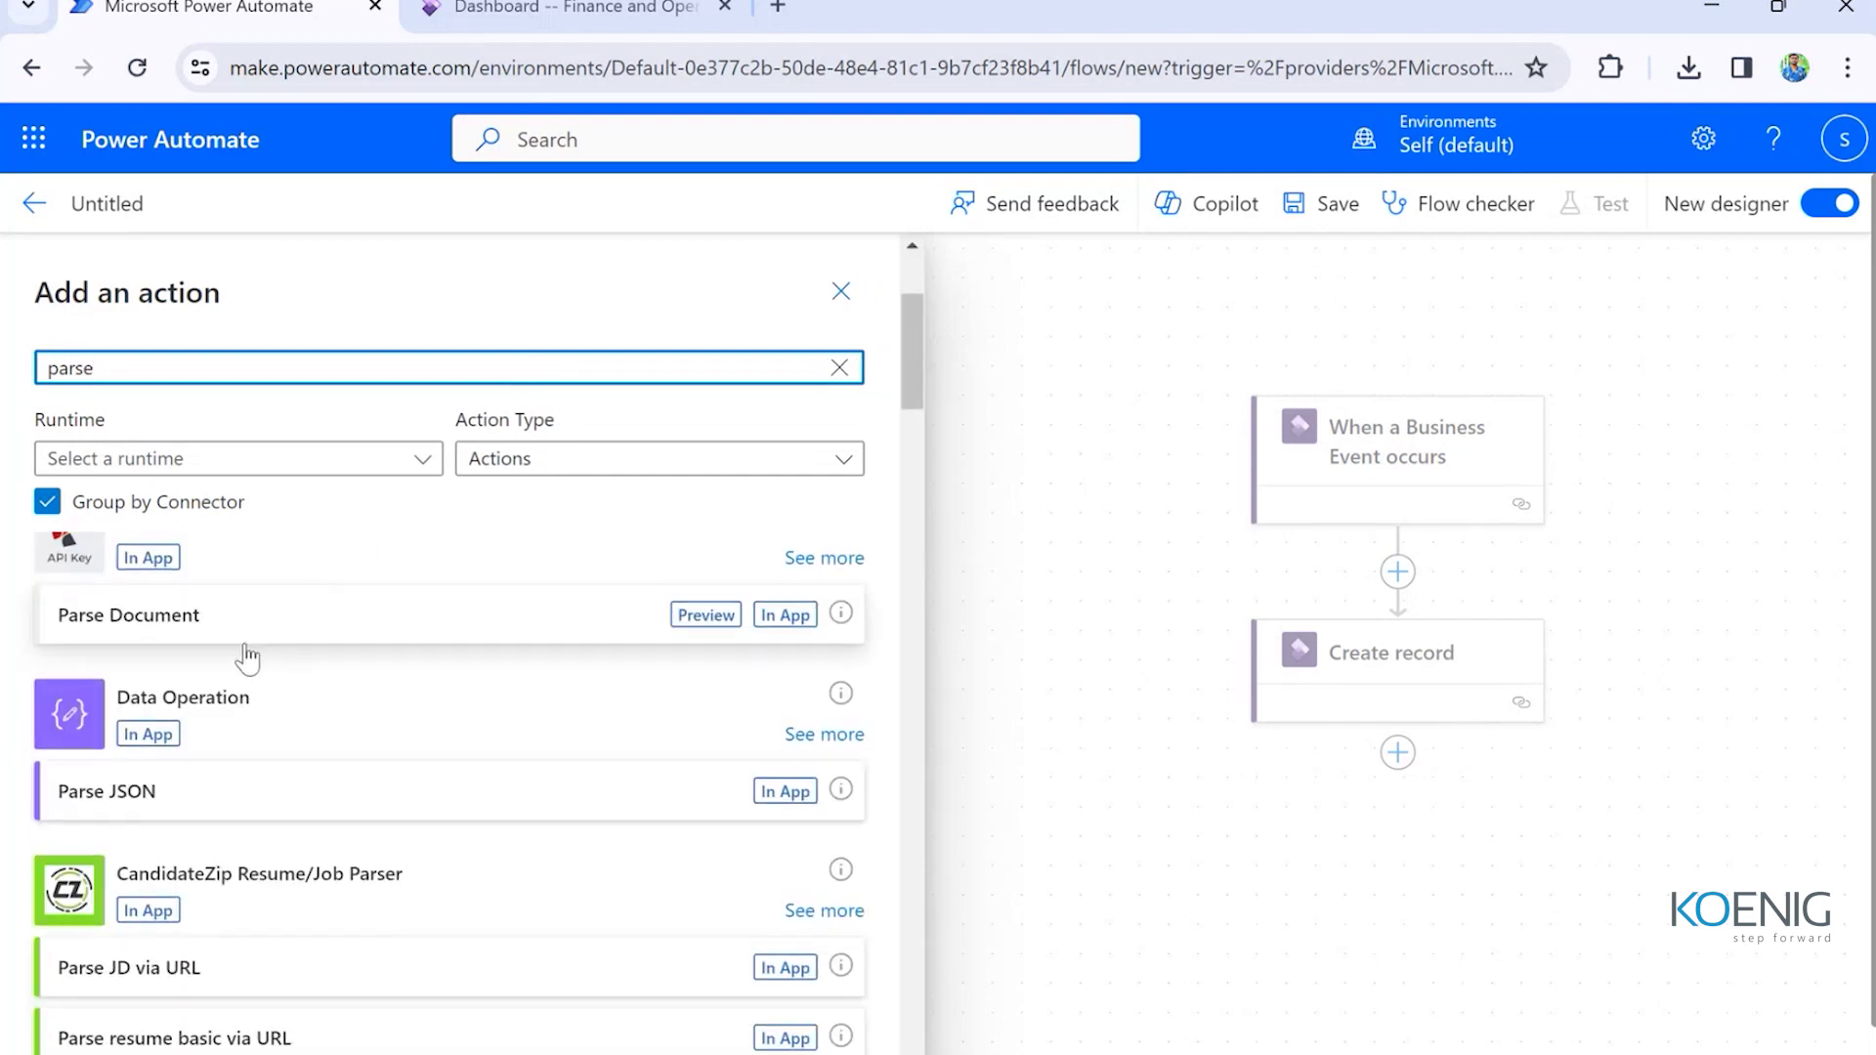
{"action": "left_click", "coordinate": [151, 792]}
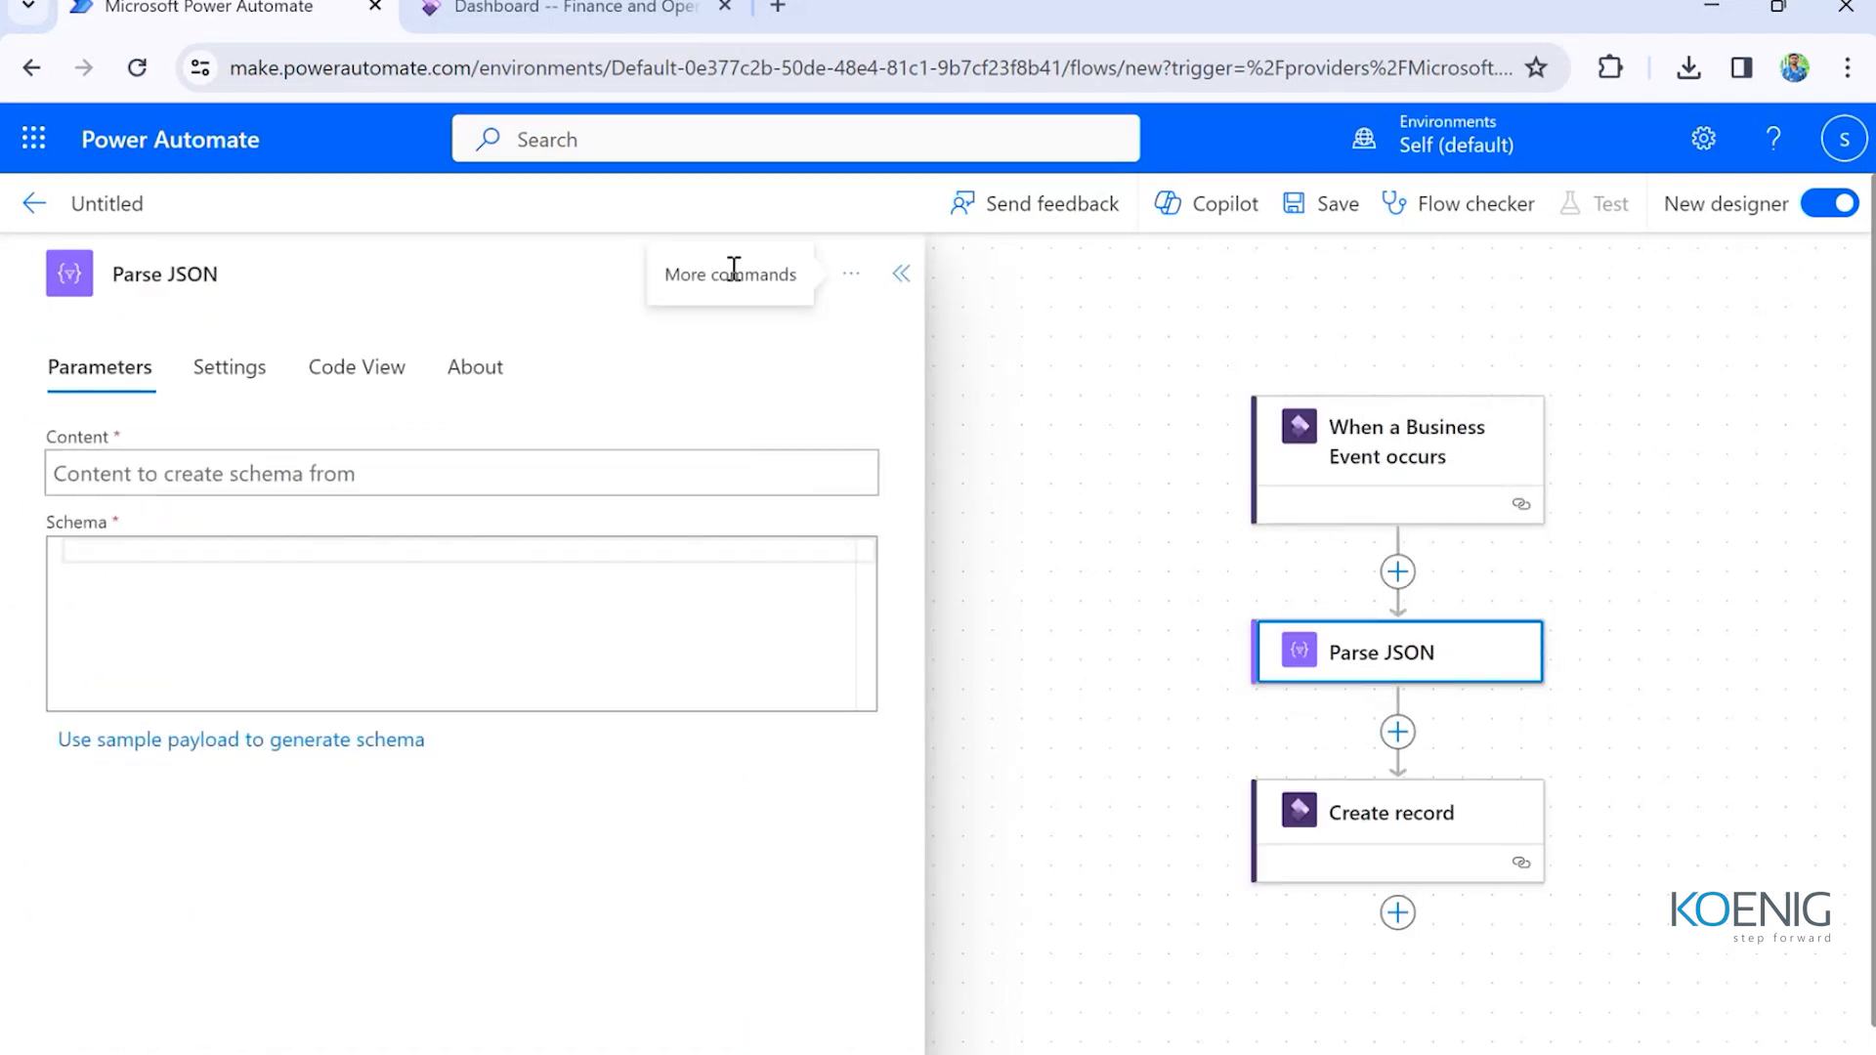
{"action": "left_click", "coordinate": [900, 273]}
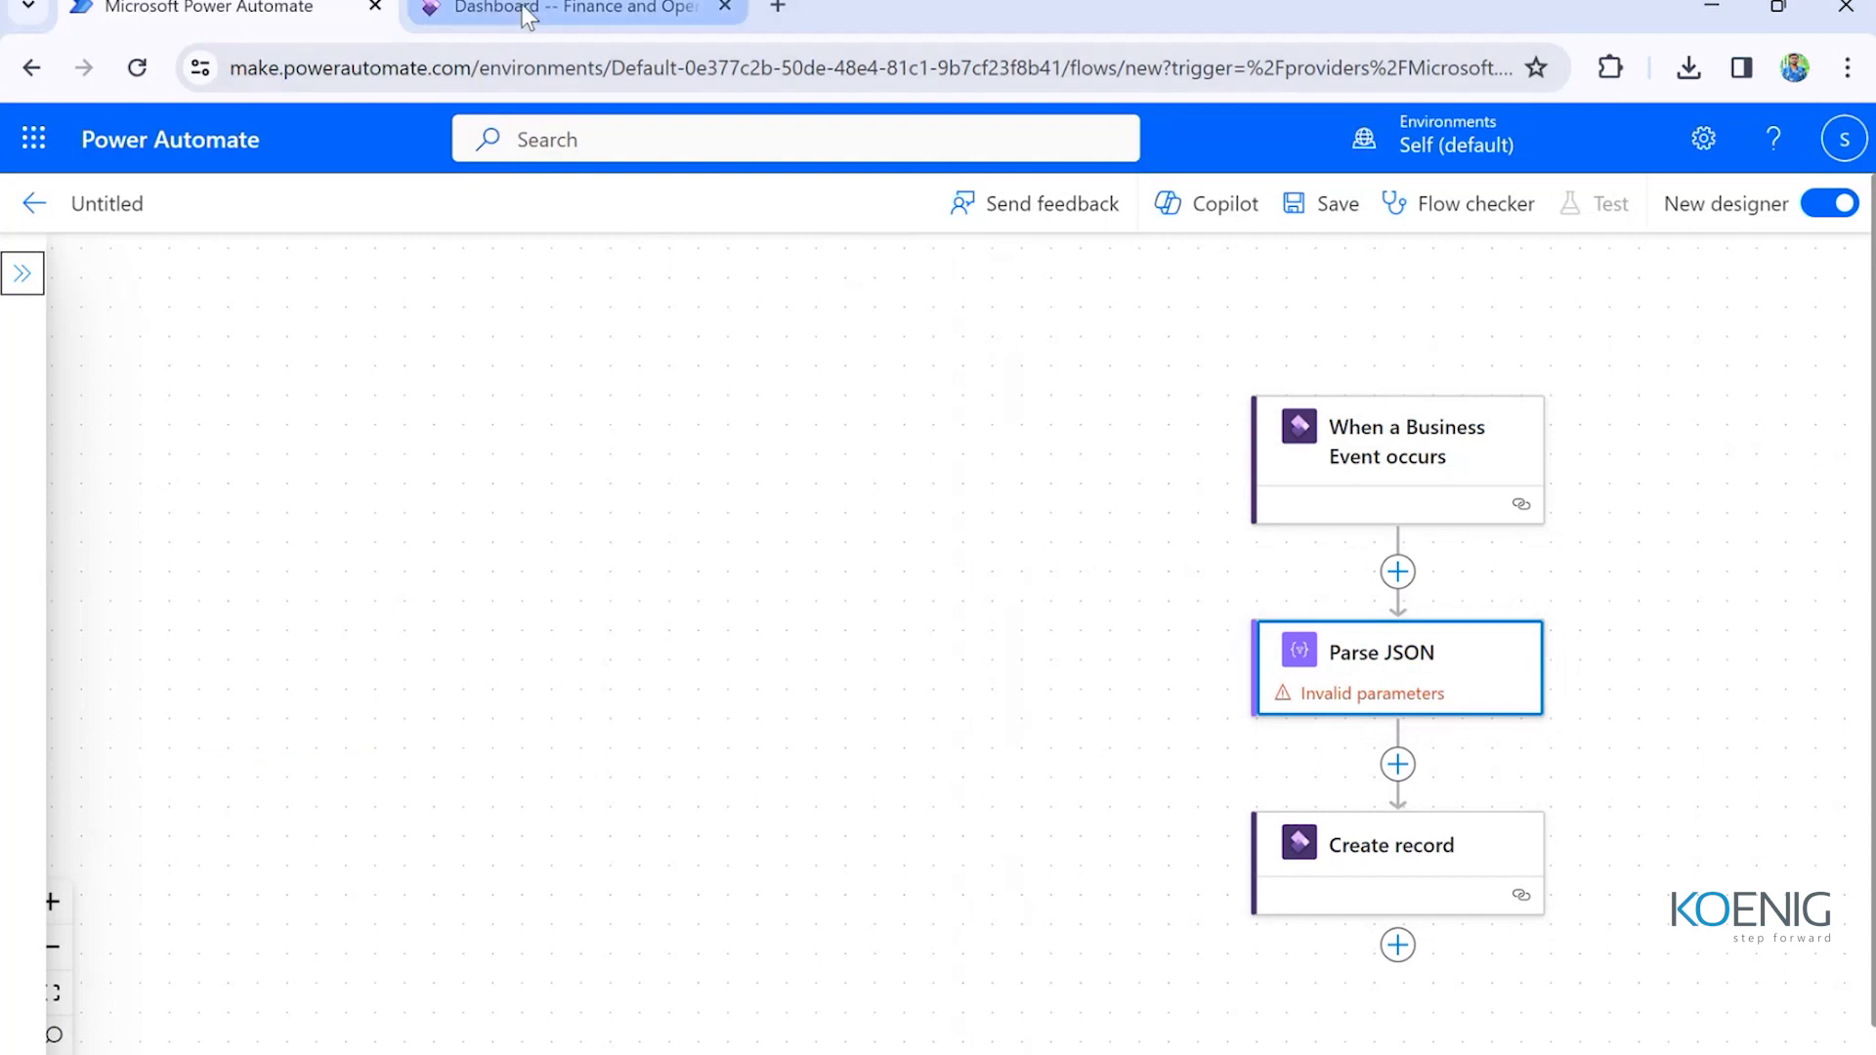
- In Finance and Operations, open the Business events catalog, filter the category to Alerts, and download the schema for When an alert rule is triggered
{"action": "left_click", "coordinate": [1388, 672]}
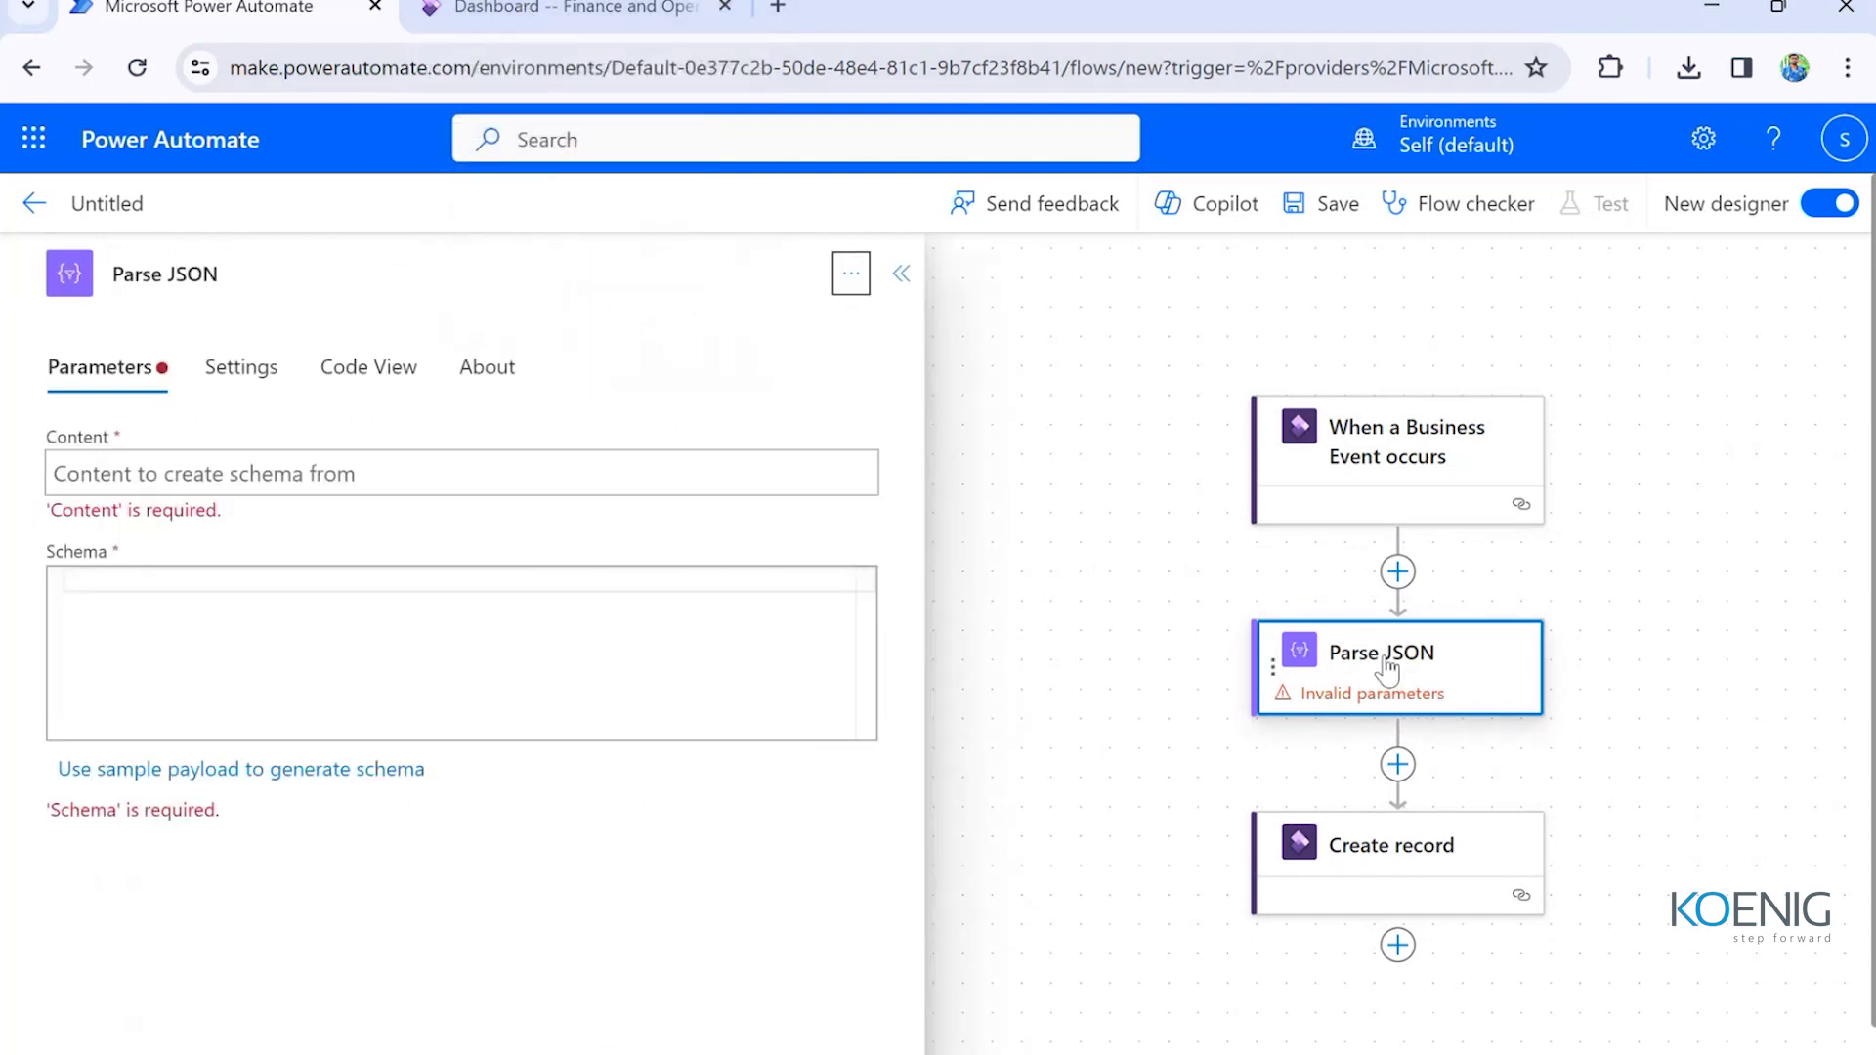
{"action": "left_click", "coordinate": [143, 594]}
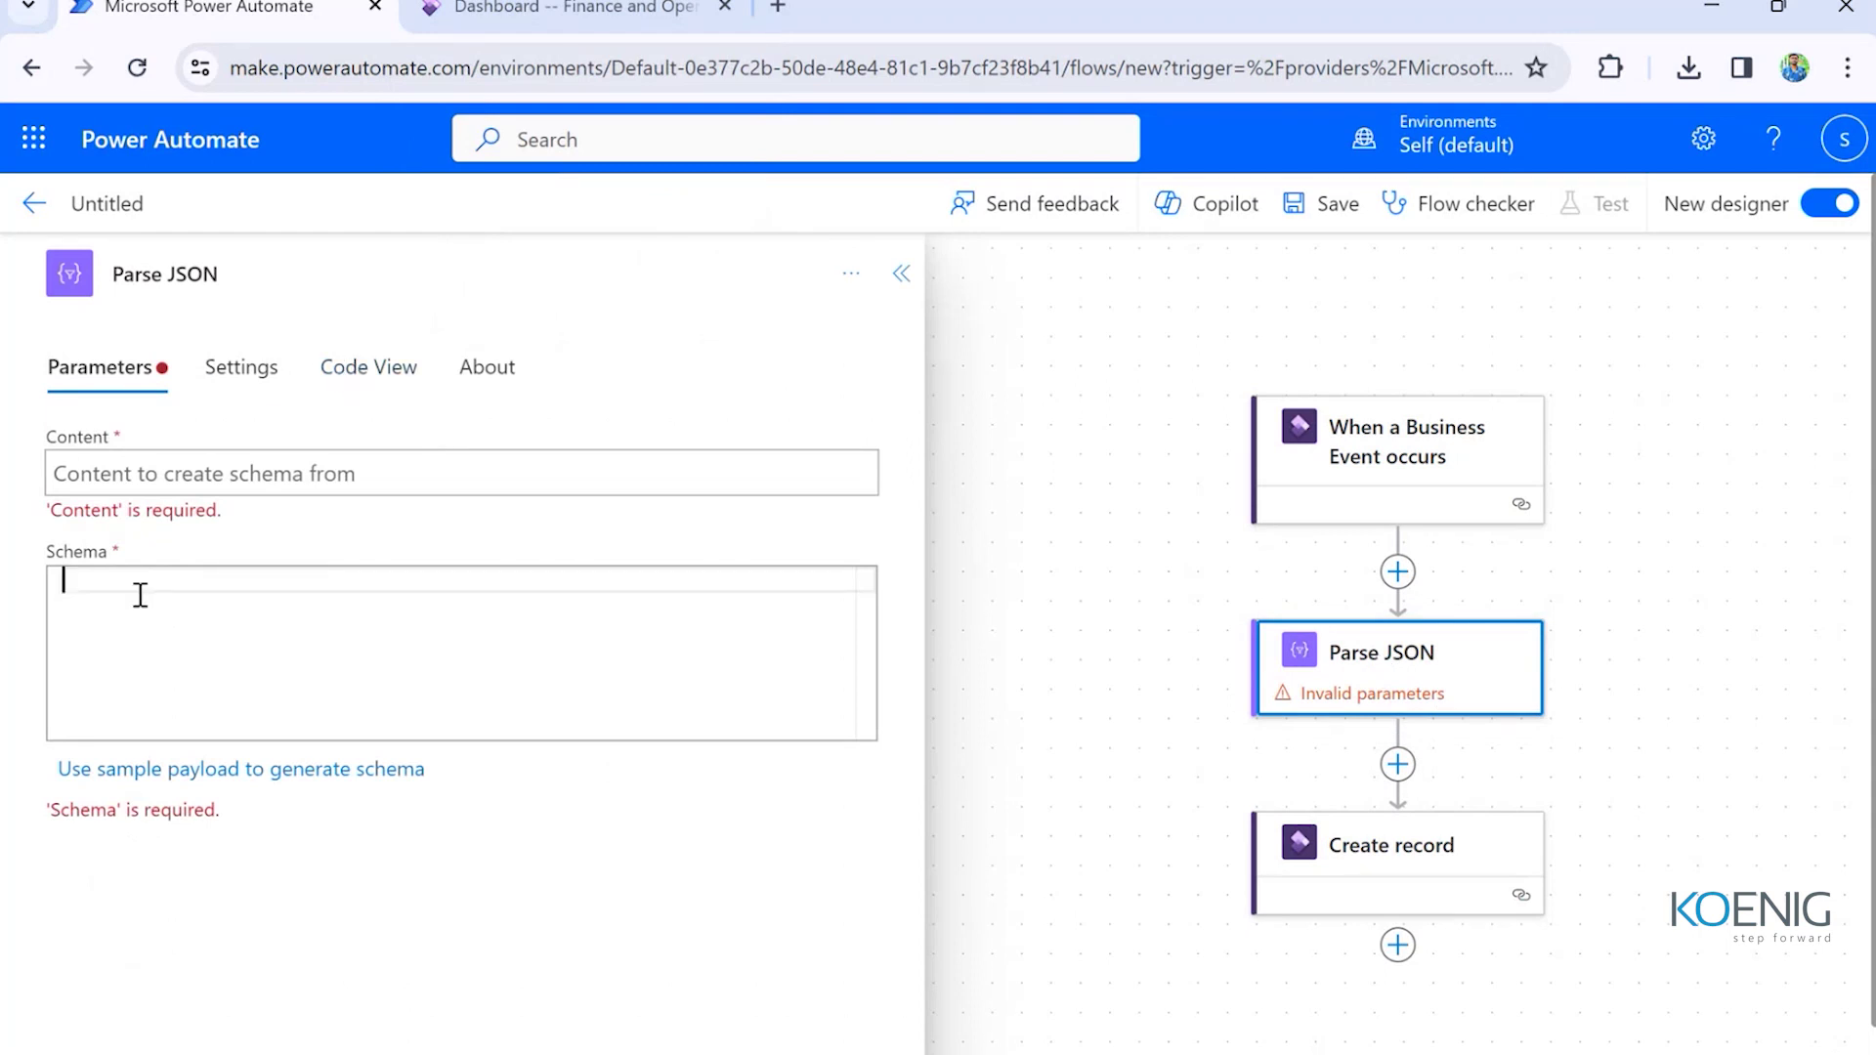
{"action": "left_click", "coordinate": [524, 16]}
{"action": "left_click", "coordinate": [741, 137]}
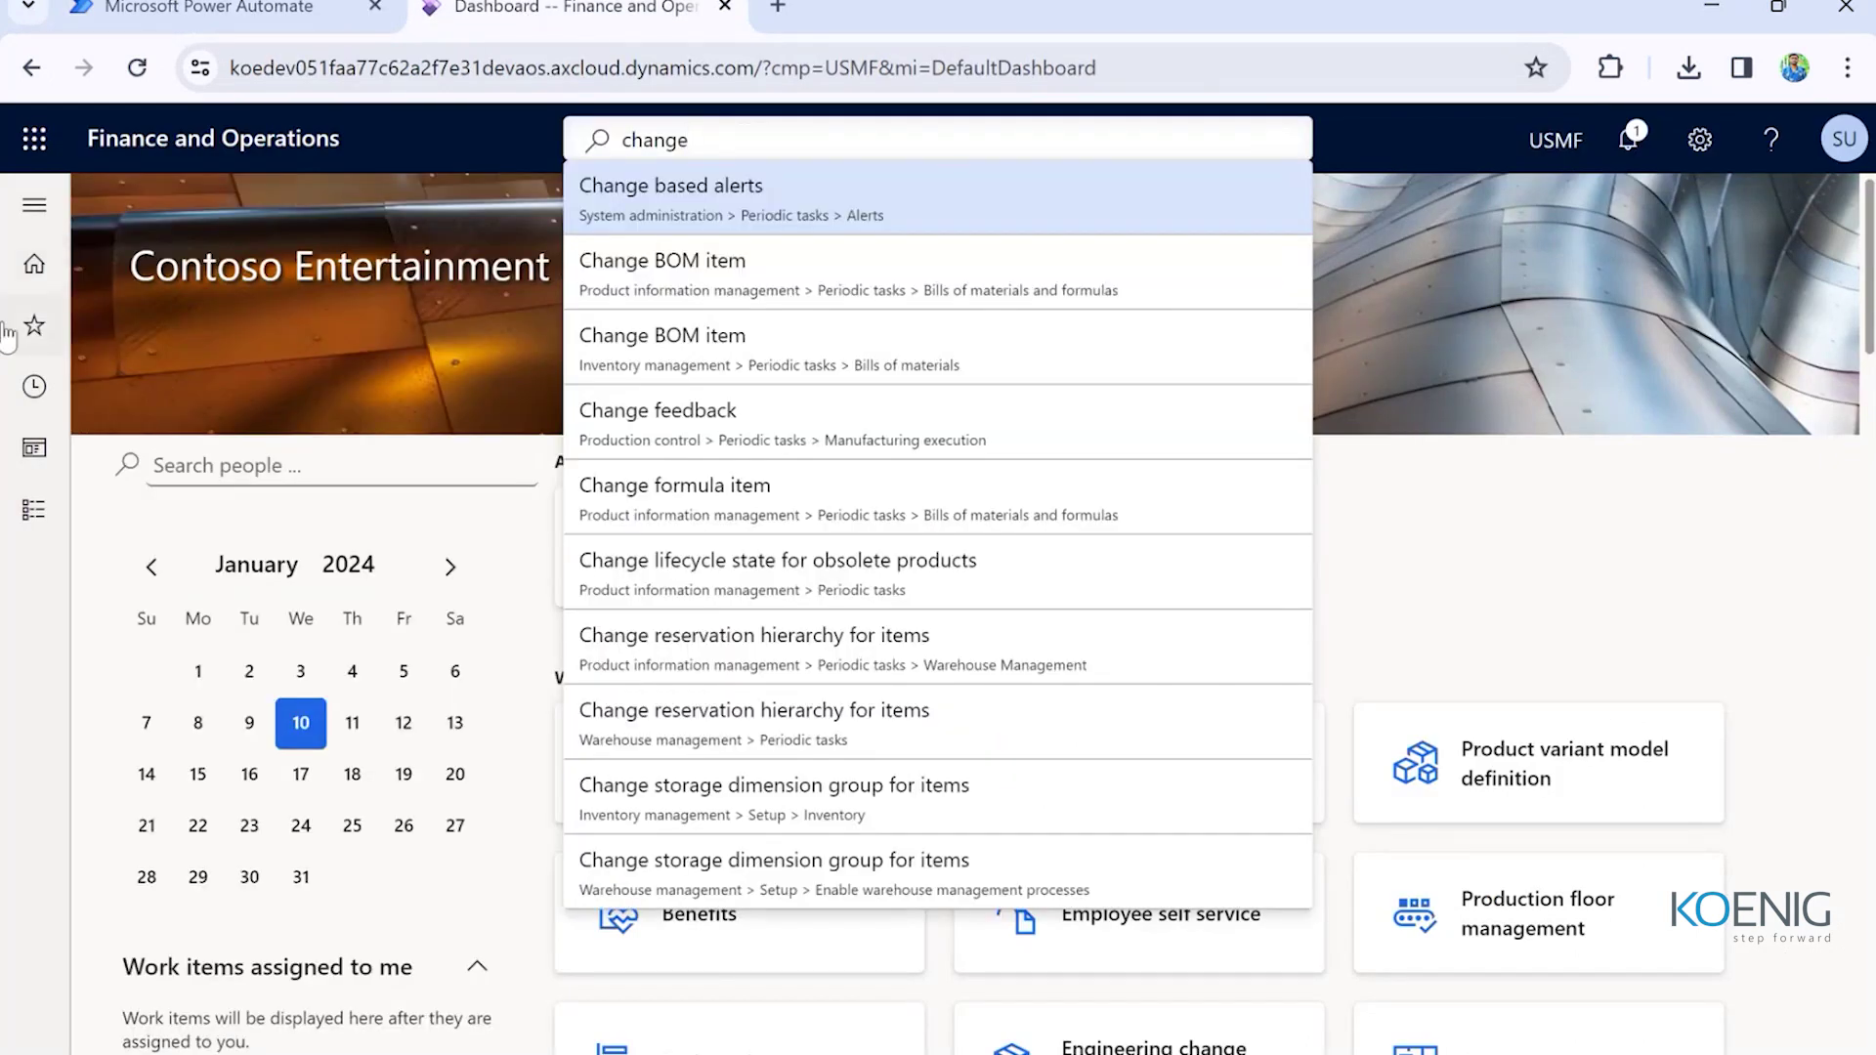
{"action": "left_click", "coordinate": [35, 388]}
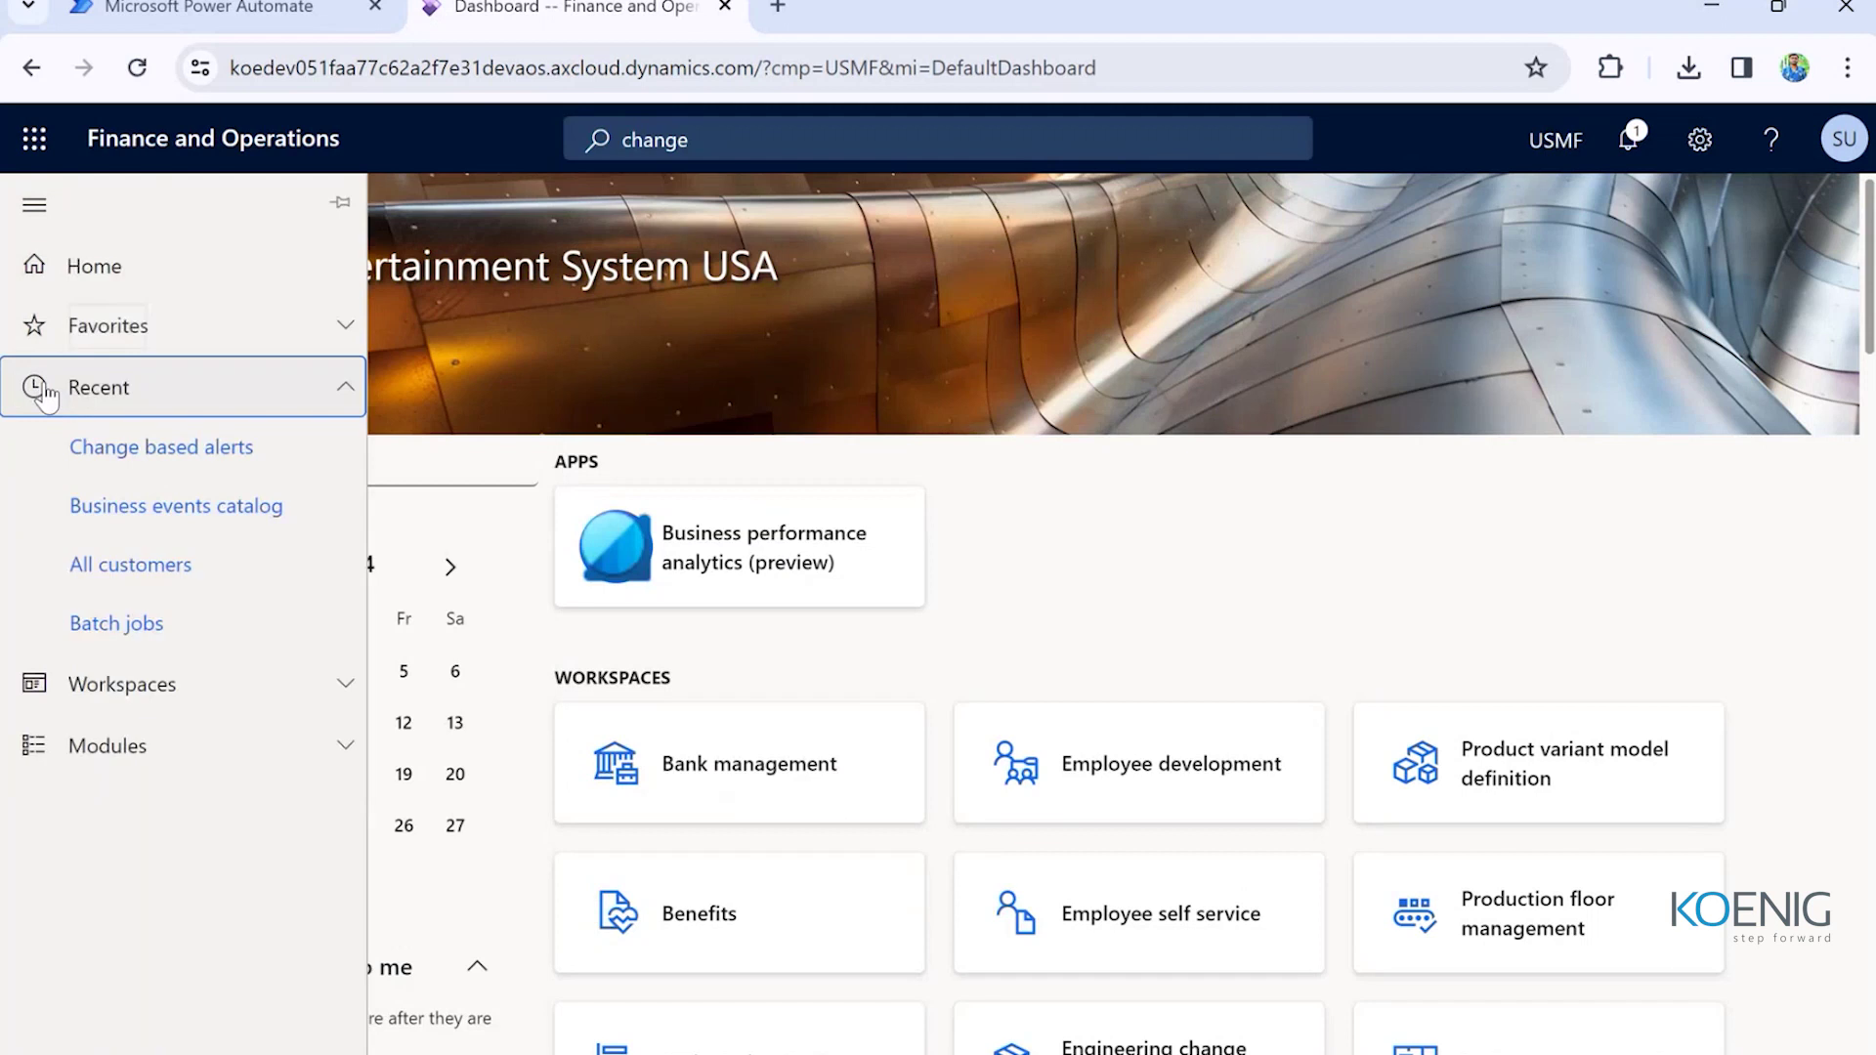
{"action": "left_click", "coordinate": [156, 505]}
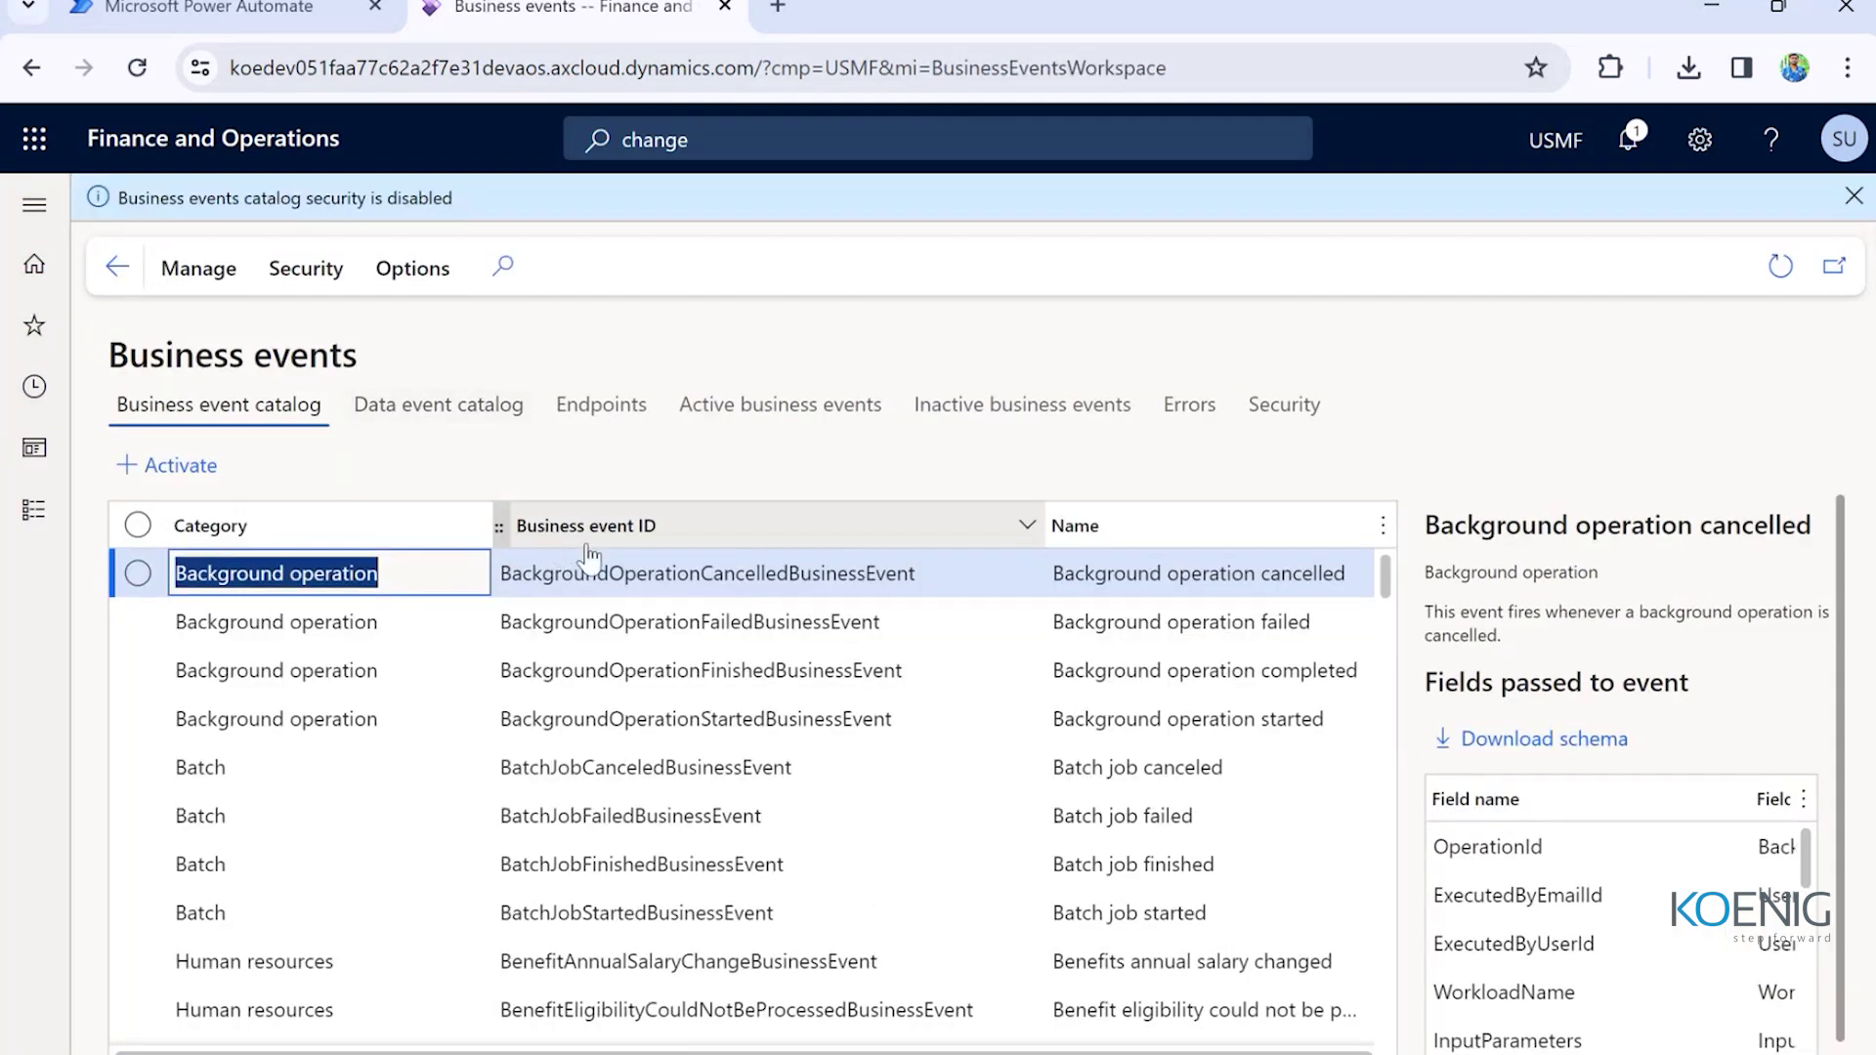
{"action": "left_click", "coordinate": [1572, 764]}
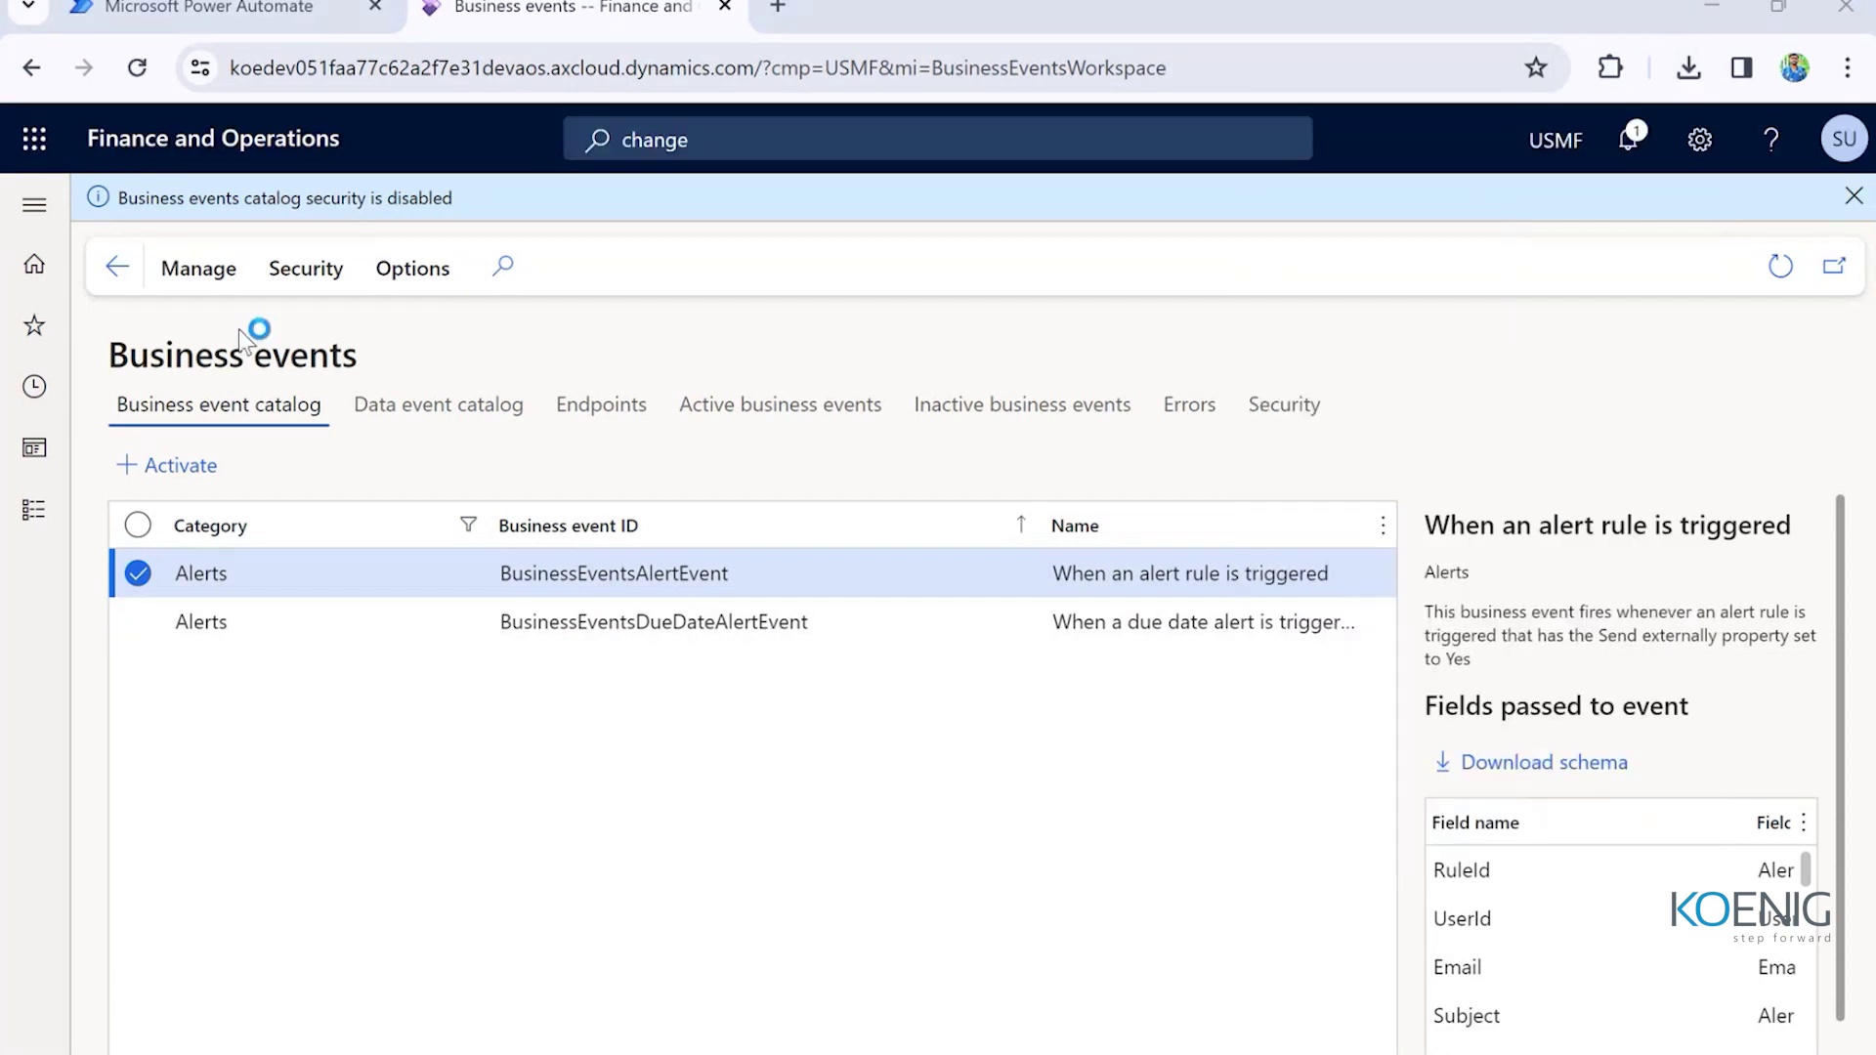
- In Power Automate, paste the alert event schema into the Parse JSON action's Schema and set its Content to the trigger's Body output
{"action": "left_click", "coordinate": [282, 14]}
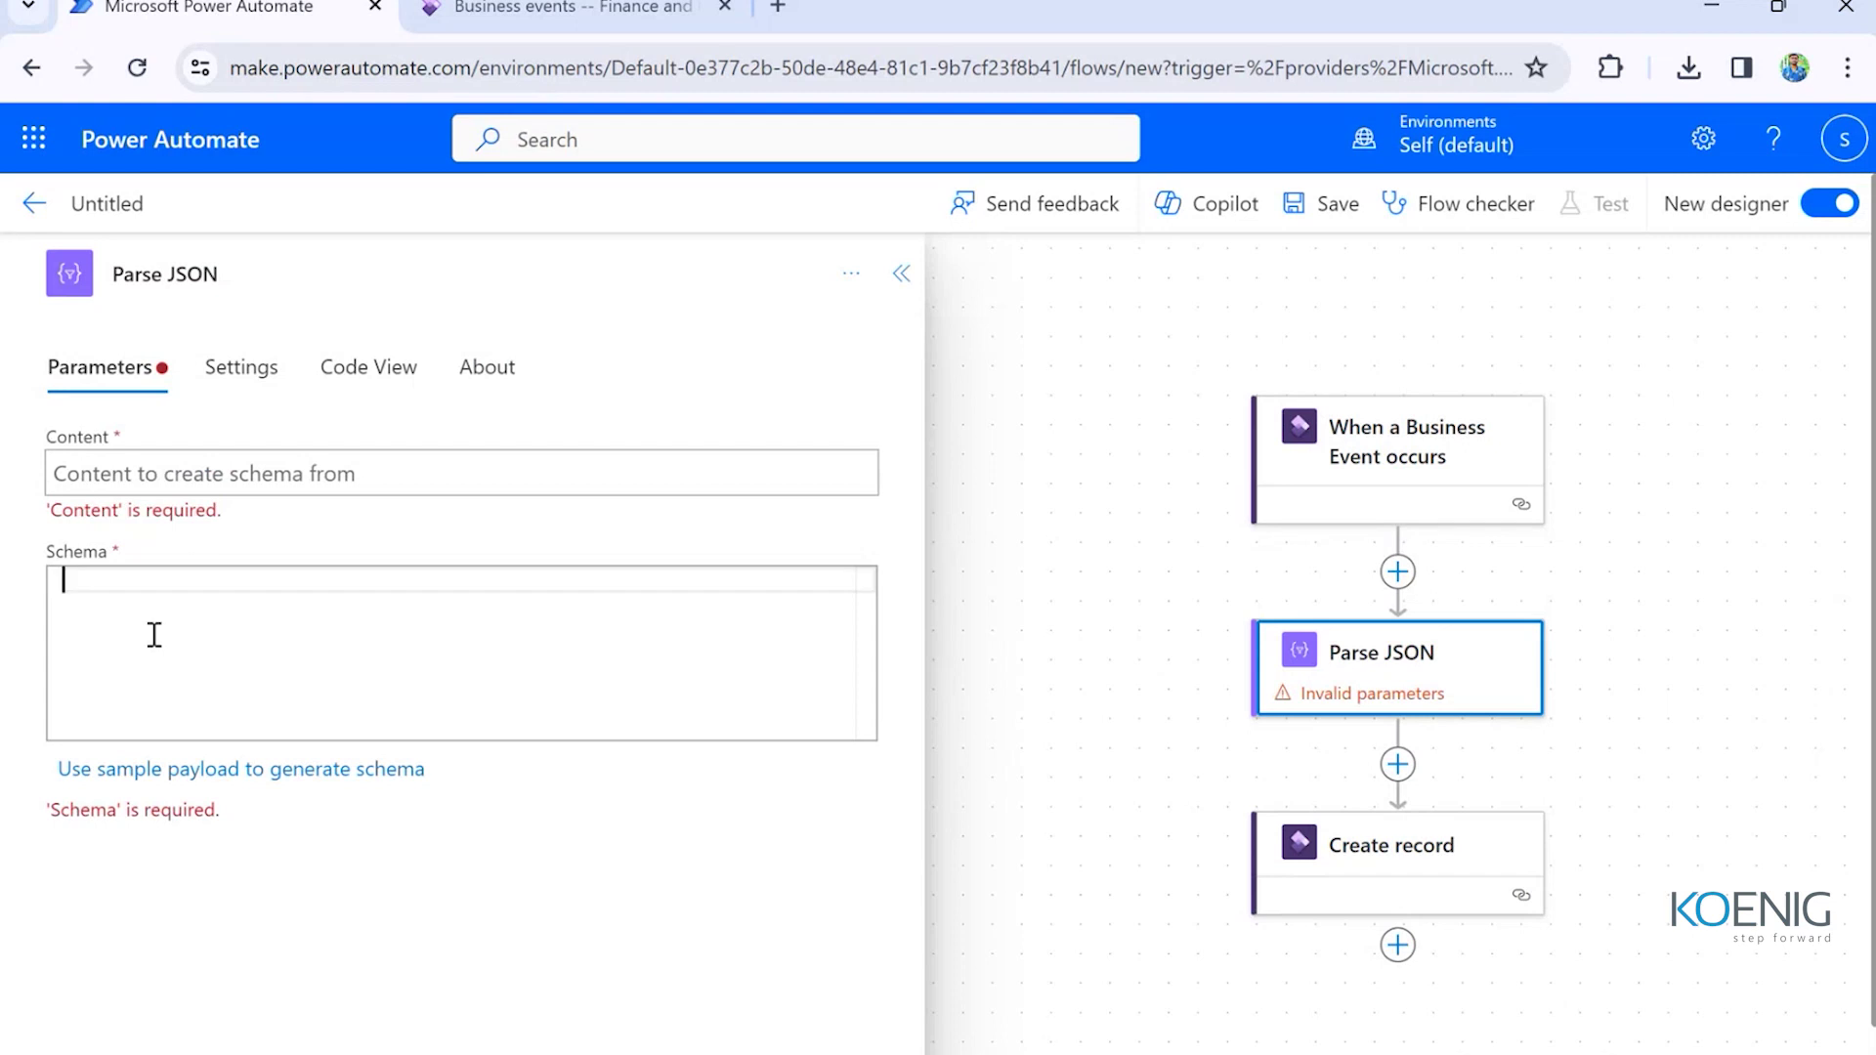
{"action": "key", "text": "ctrl+v"}
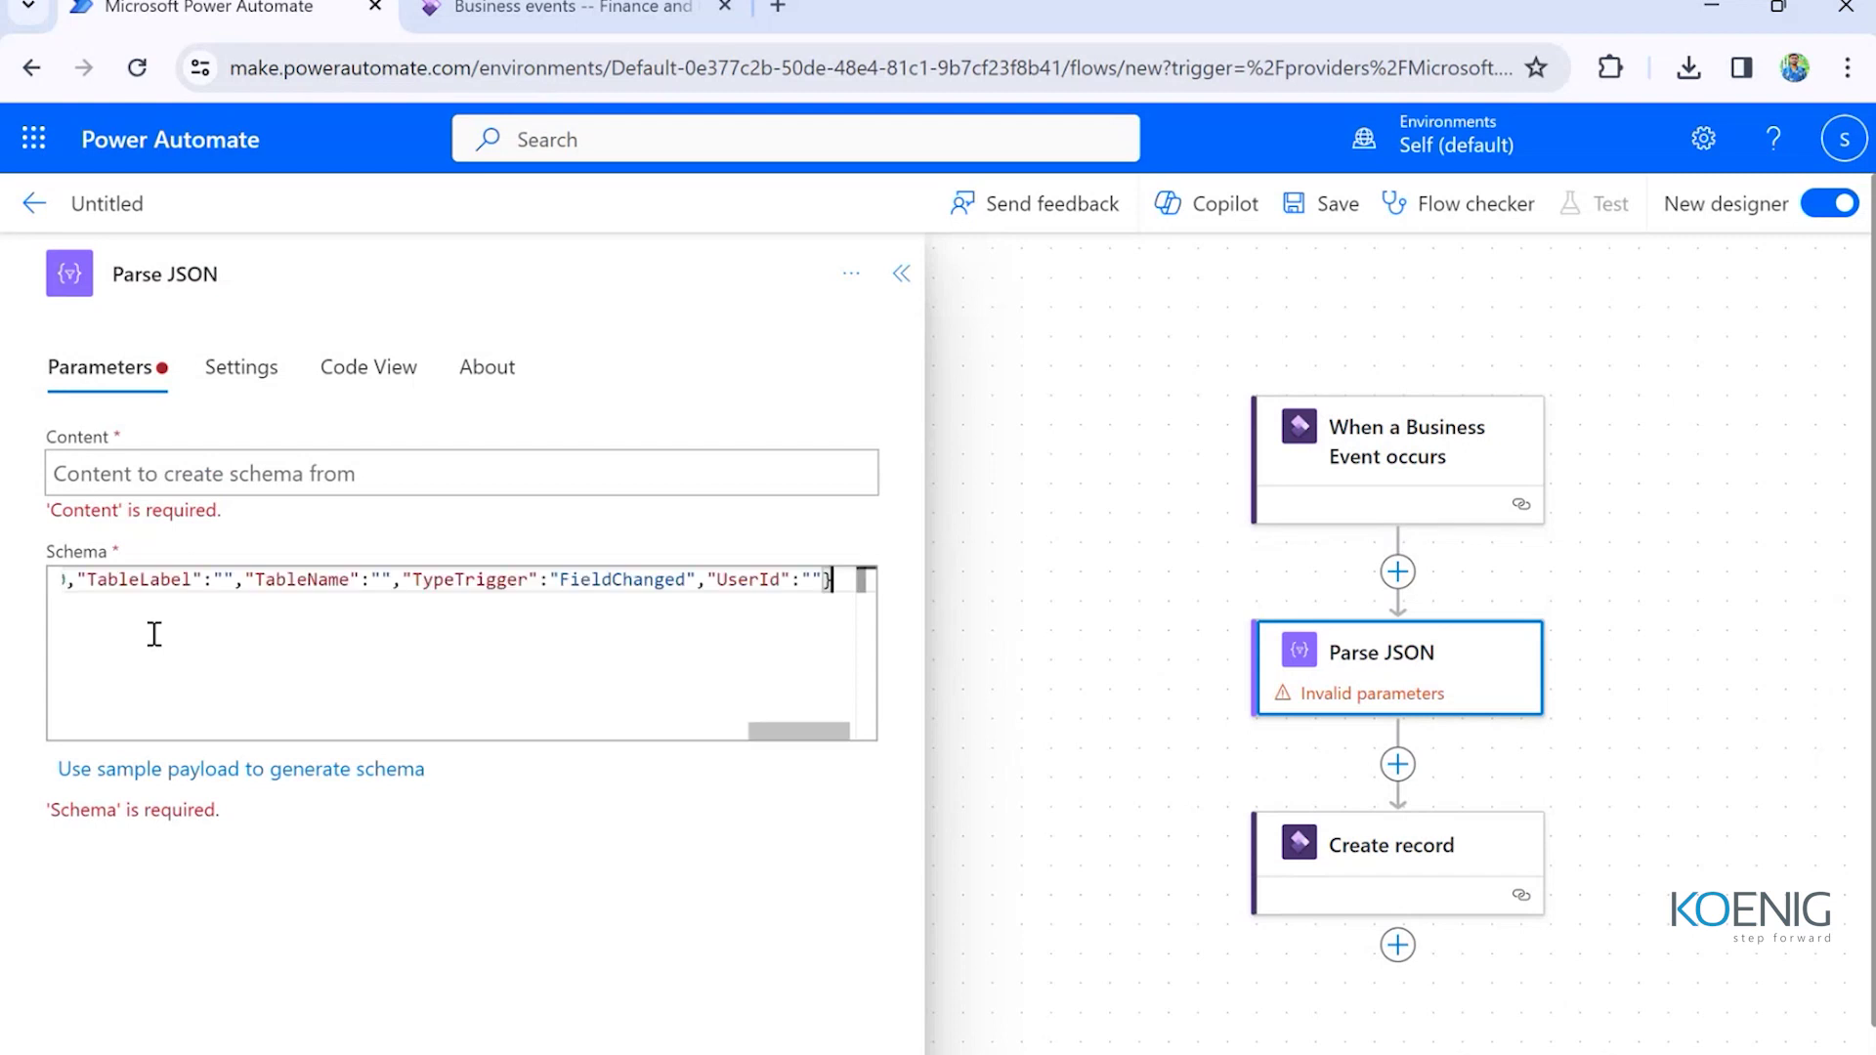
{"action": "left_click", "coordinate": [179, 461]}
{"action": "type", "text": "bod"}
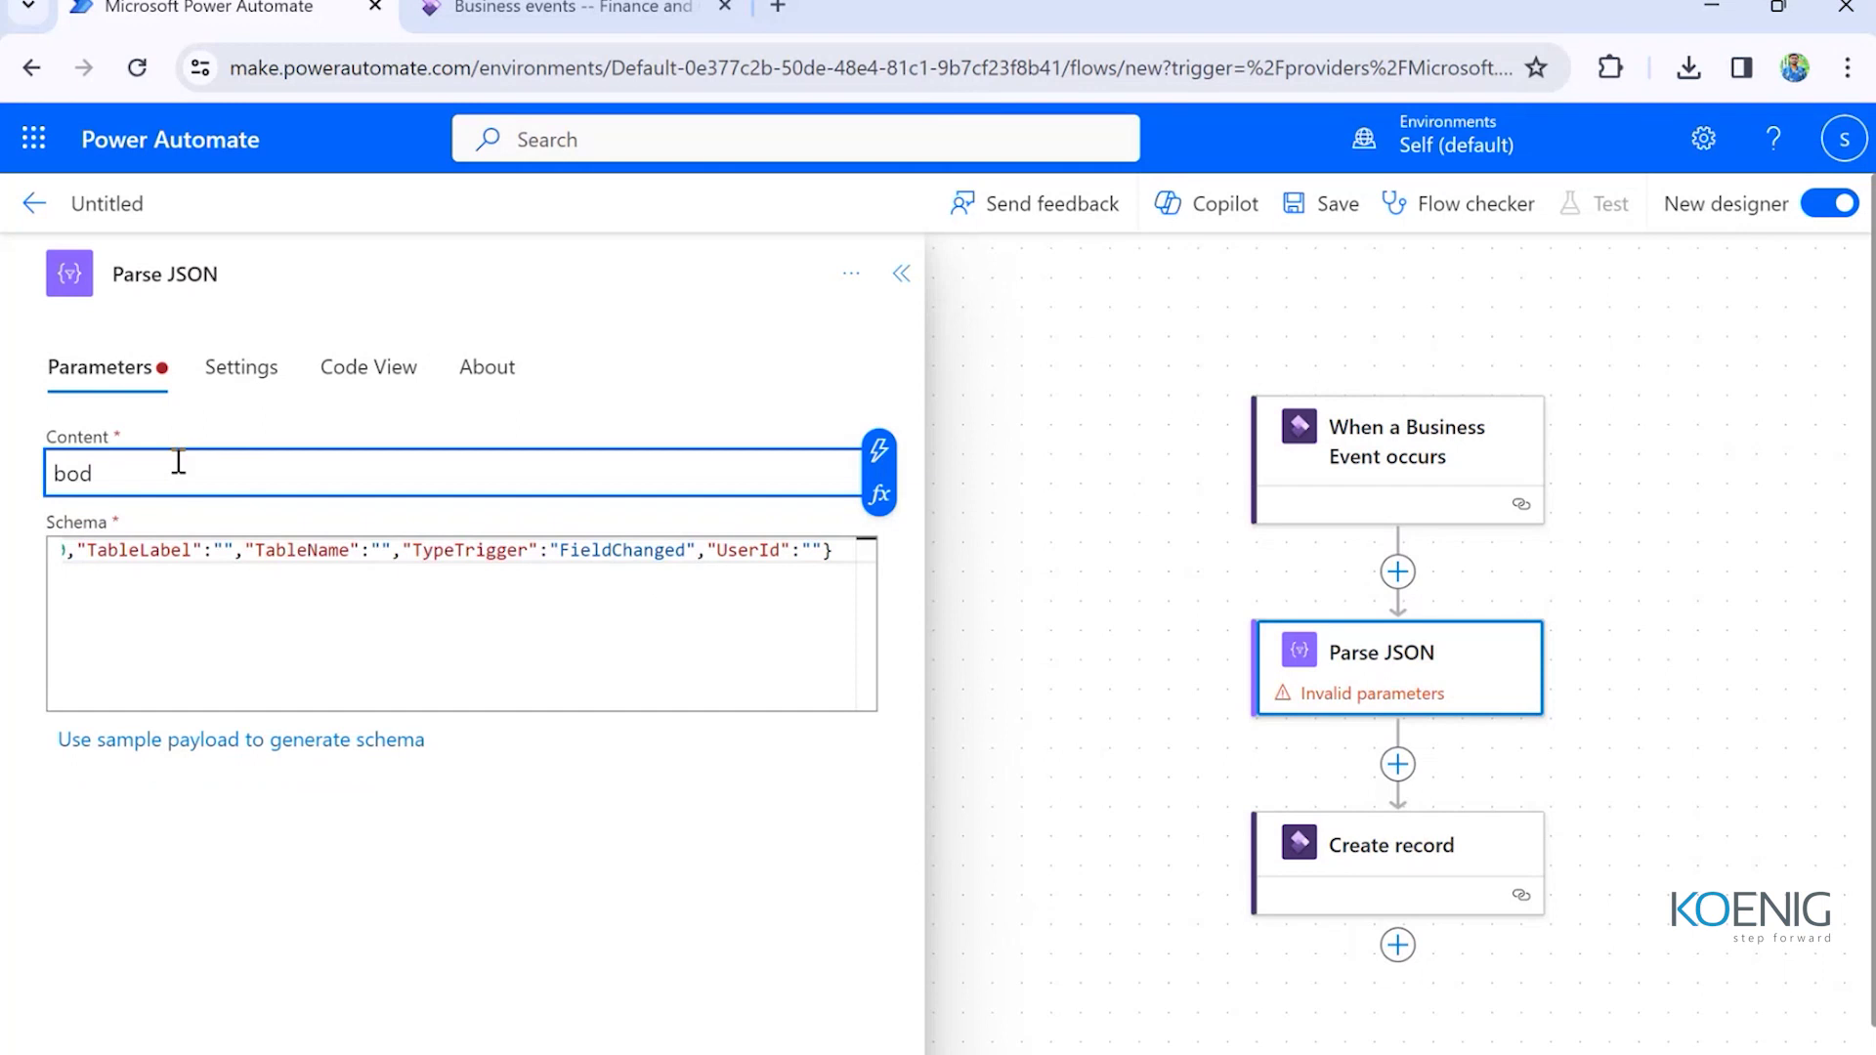
{"action": "type", "text": "y"}
{"action": "left_click", "coordinate": [882, 449]}
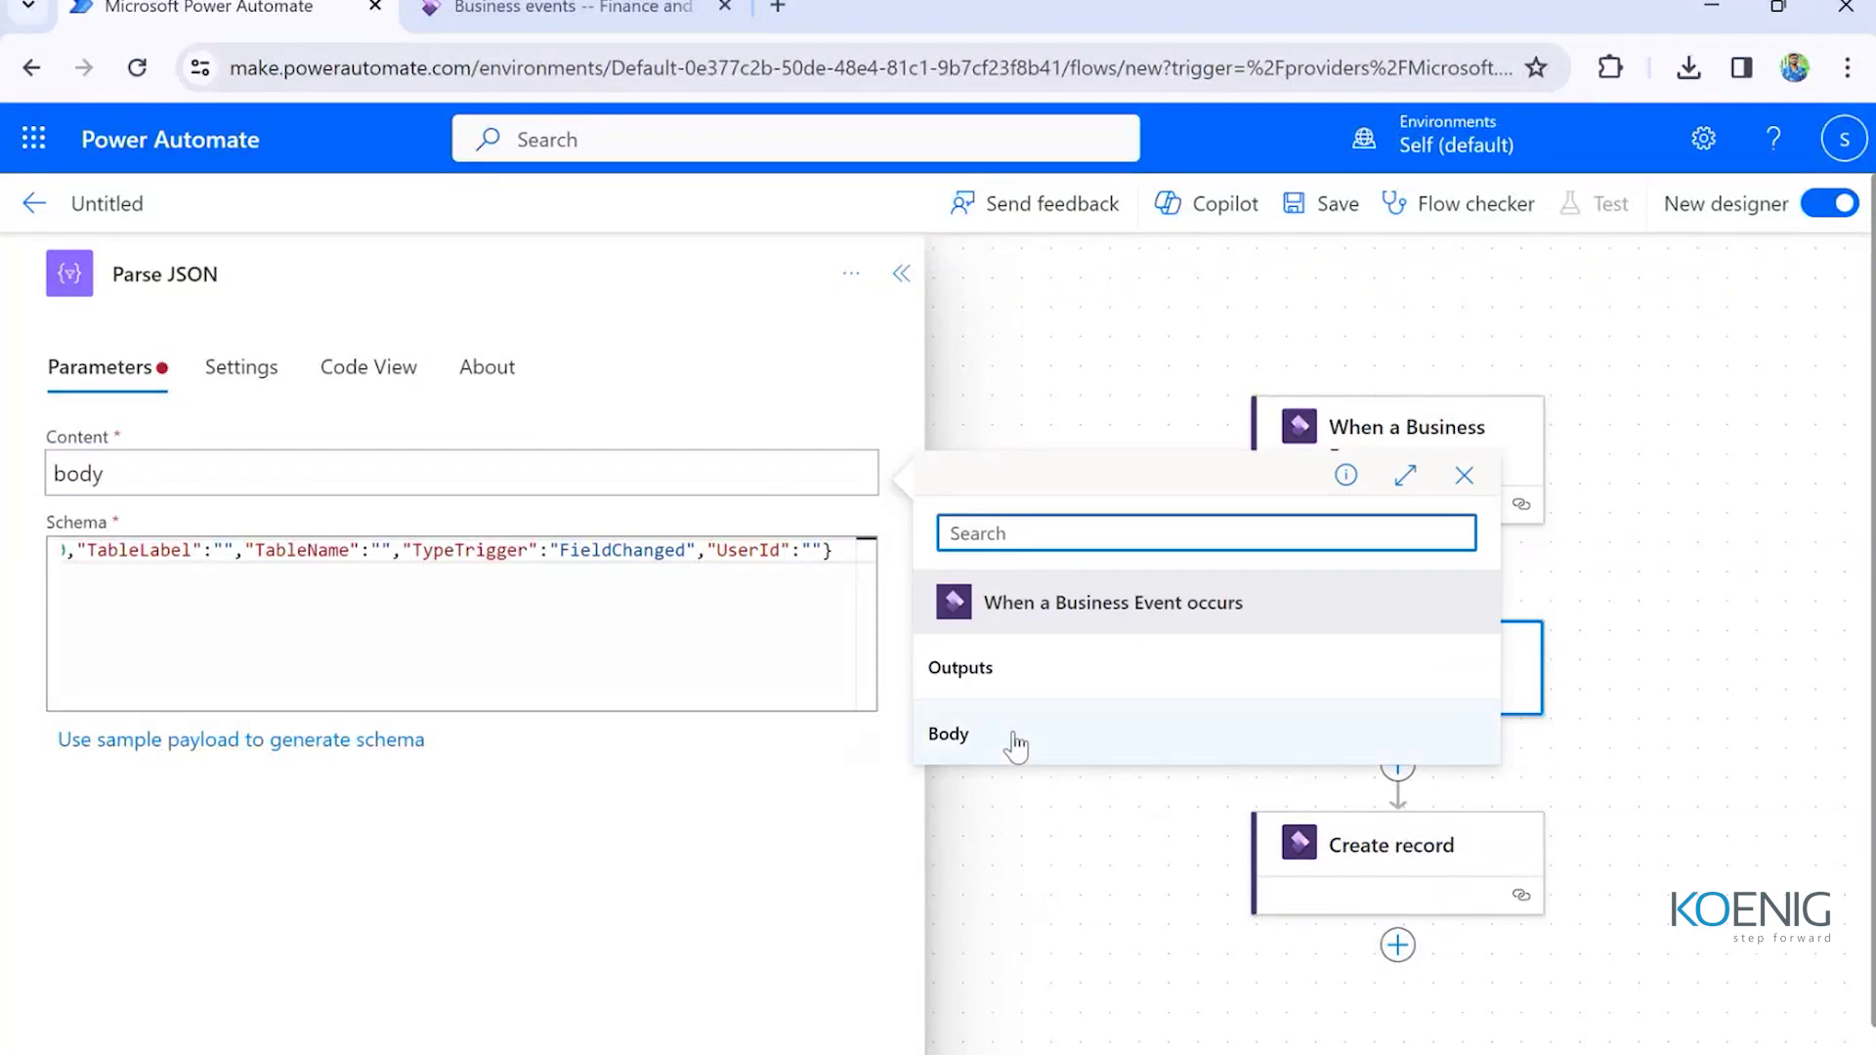
{"action": "left_click", "coordinate": [1016, 745]}
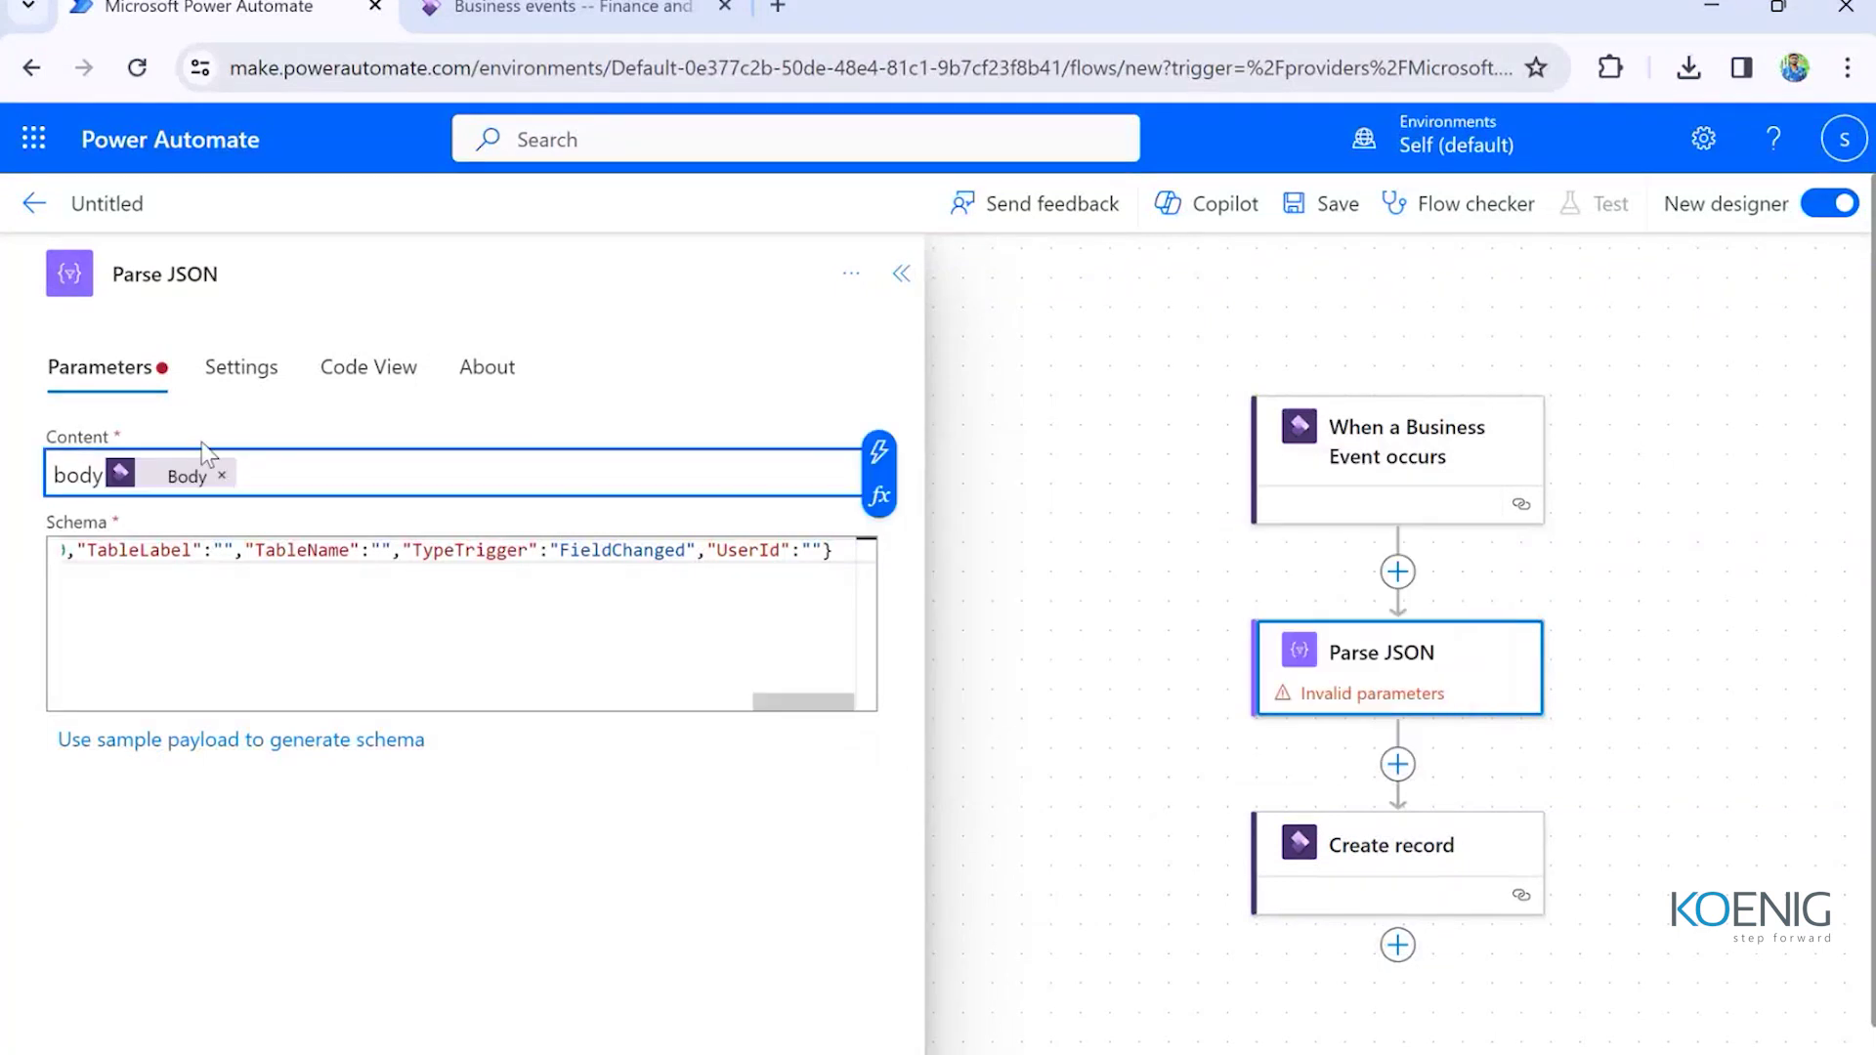
{"action": "left_click_drag", "start_coordinate": [101, 483], "coordinate": [5, 477]}
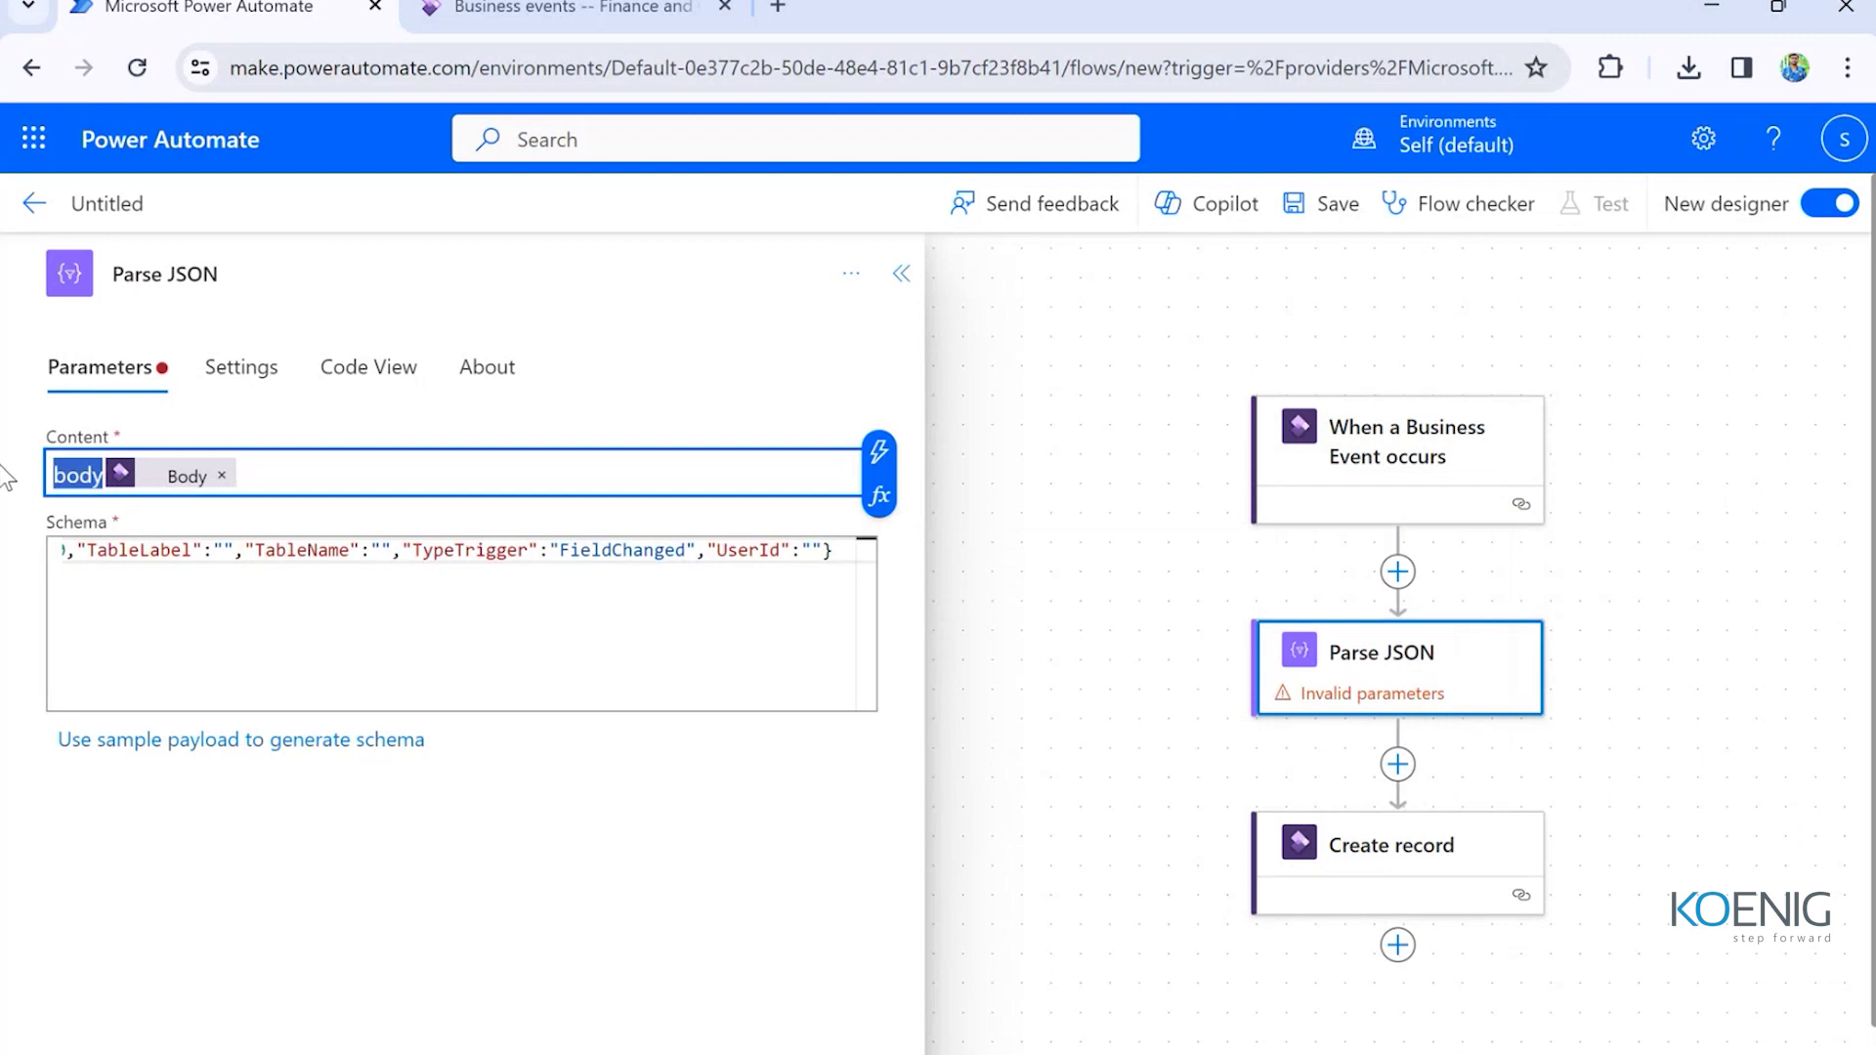
{"action": "key", "text": "BackSpace"}
{"action": "left_click", "coordinate": [901, 274]}
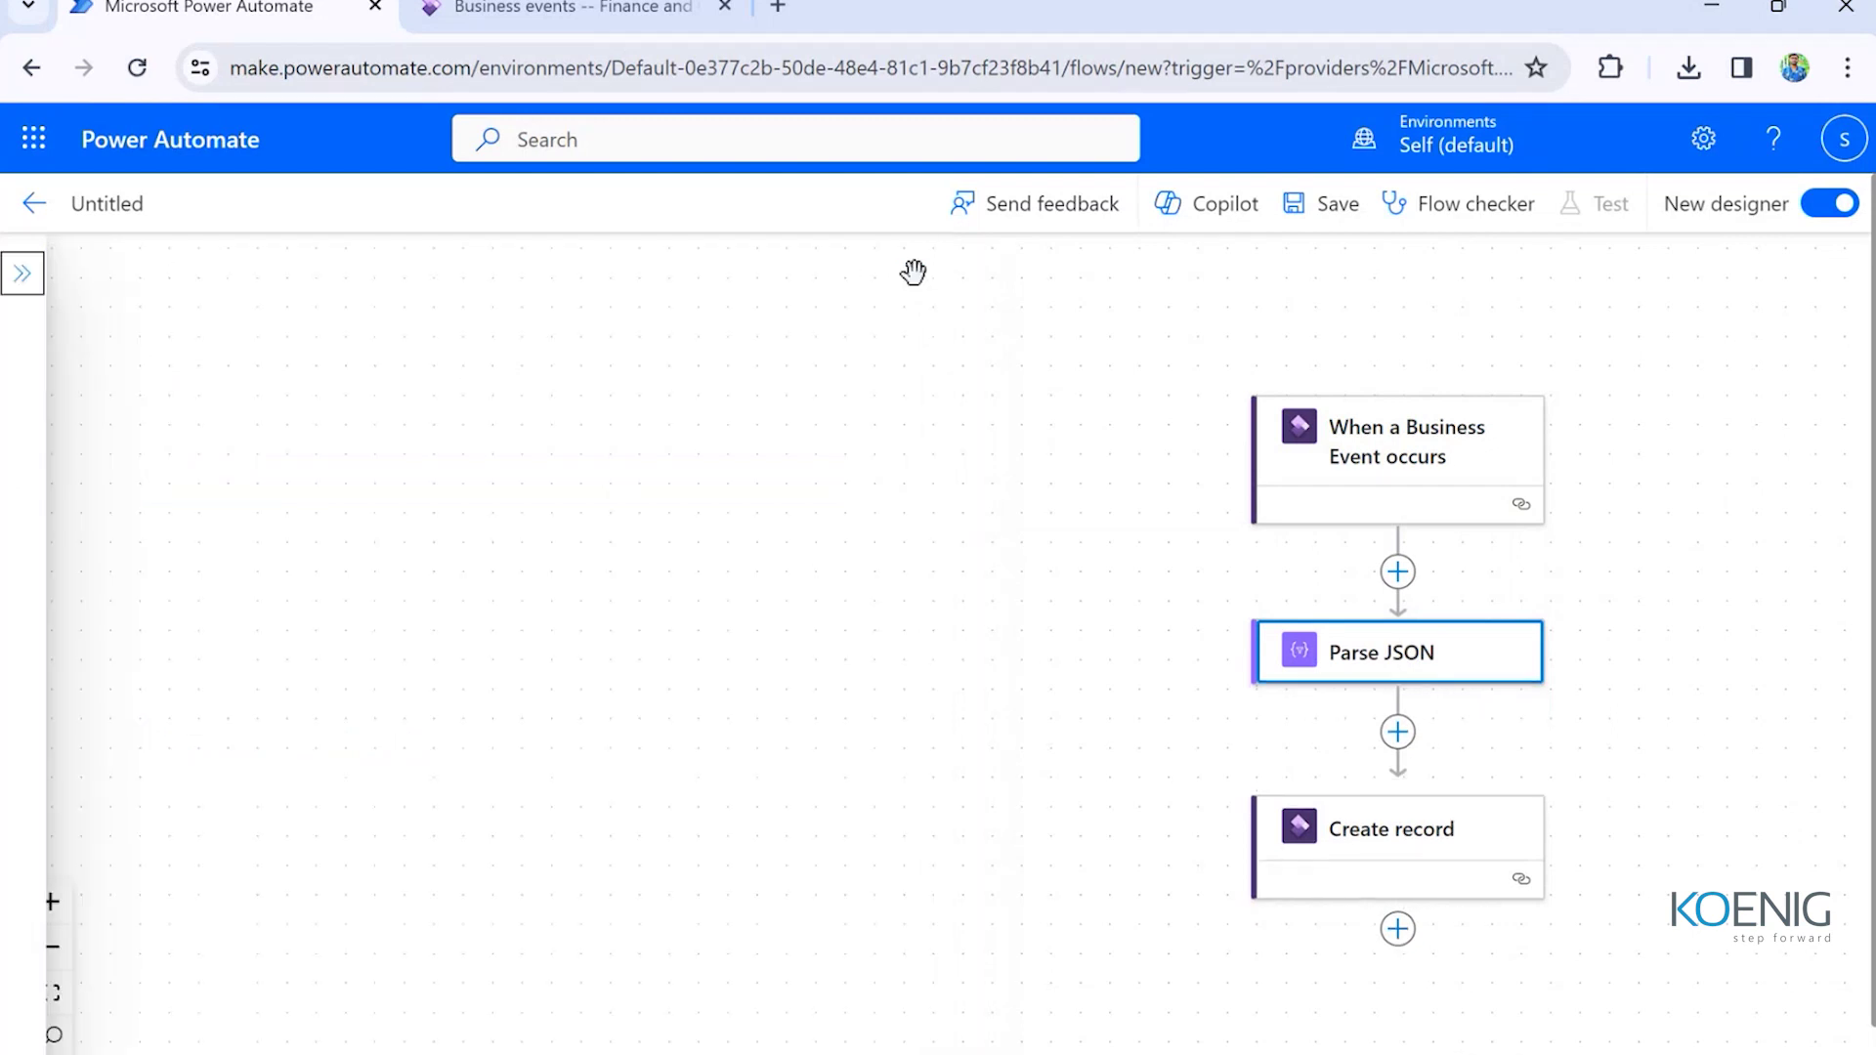
- Review the Parse JSON action's Content and the fields listed in its schema
{"action": "left_click", "coordinate": [1356, 664]}
{"action": "scroll", "coordinate": [435, 606], "scroll_direction": "down", "scroll_amount": 3}
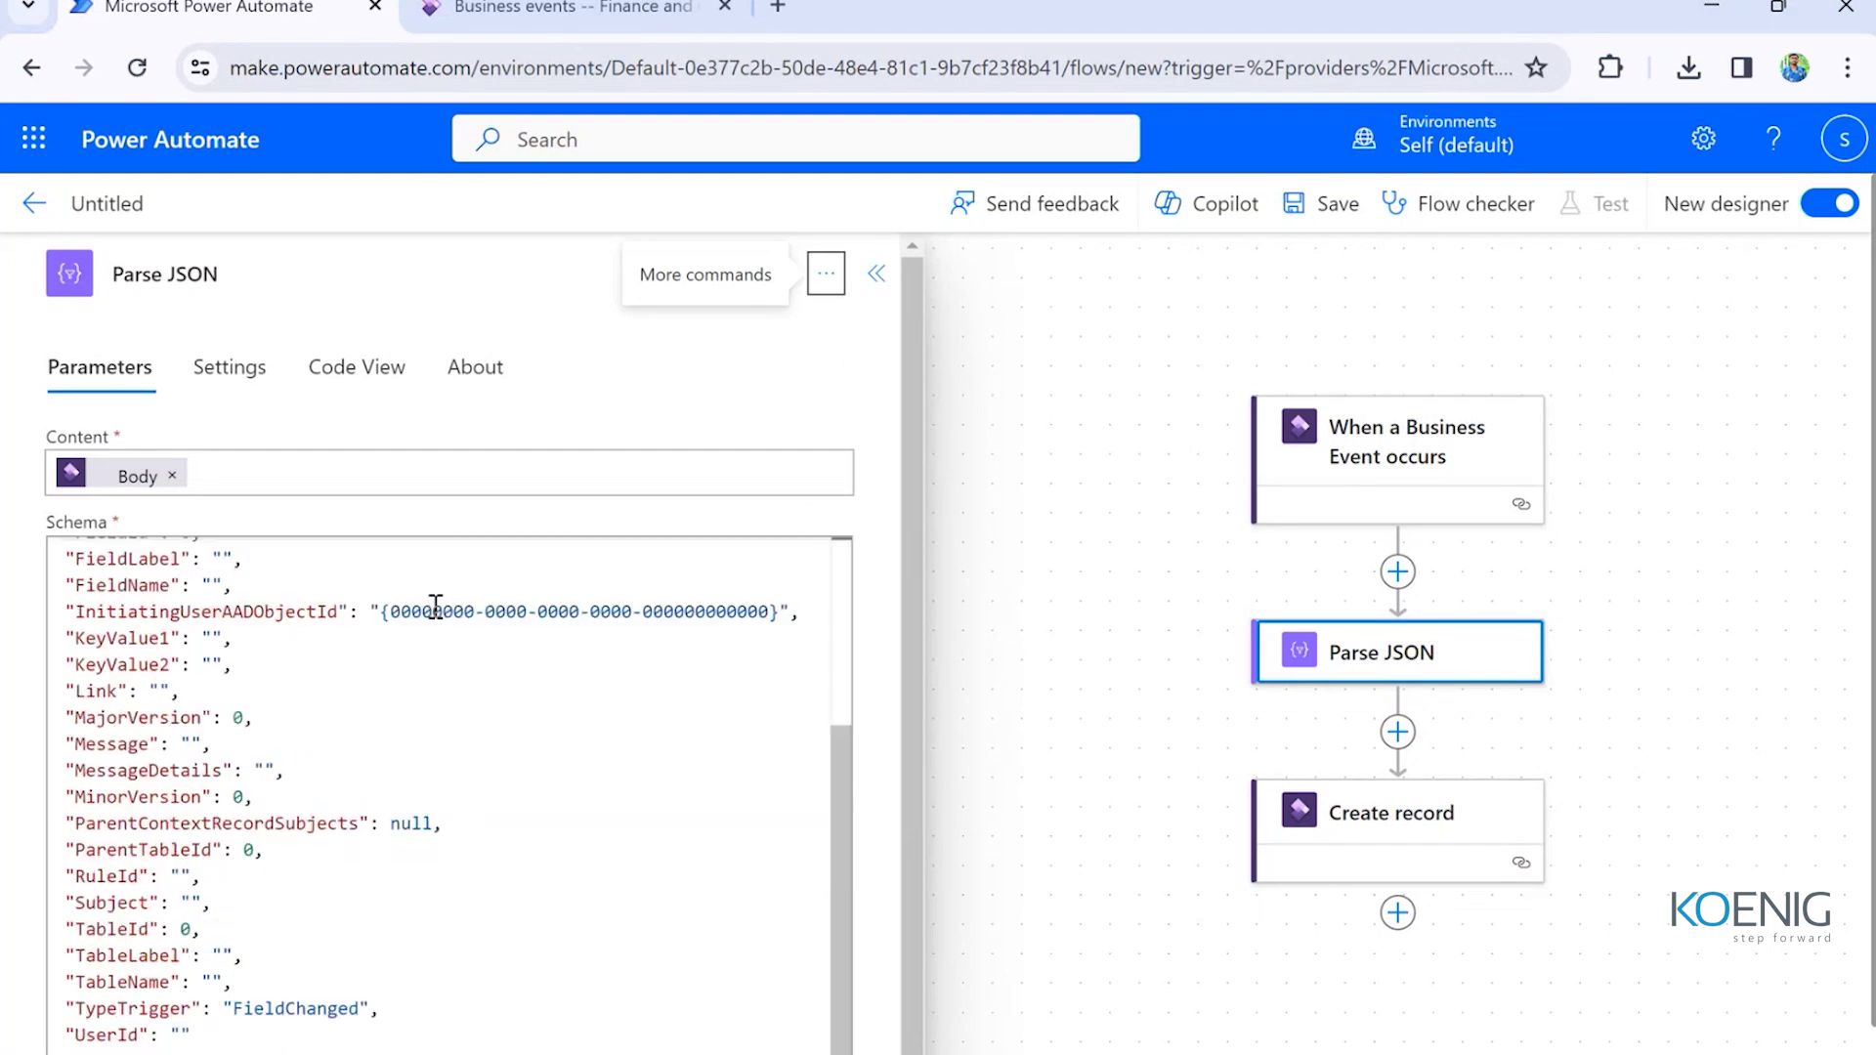
{"action": "scroll", "coordinate": [435, 606], "scroll_direction": "up", "scroll_amount": 3}
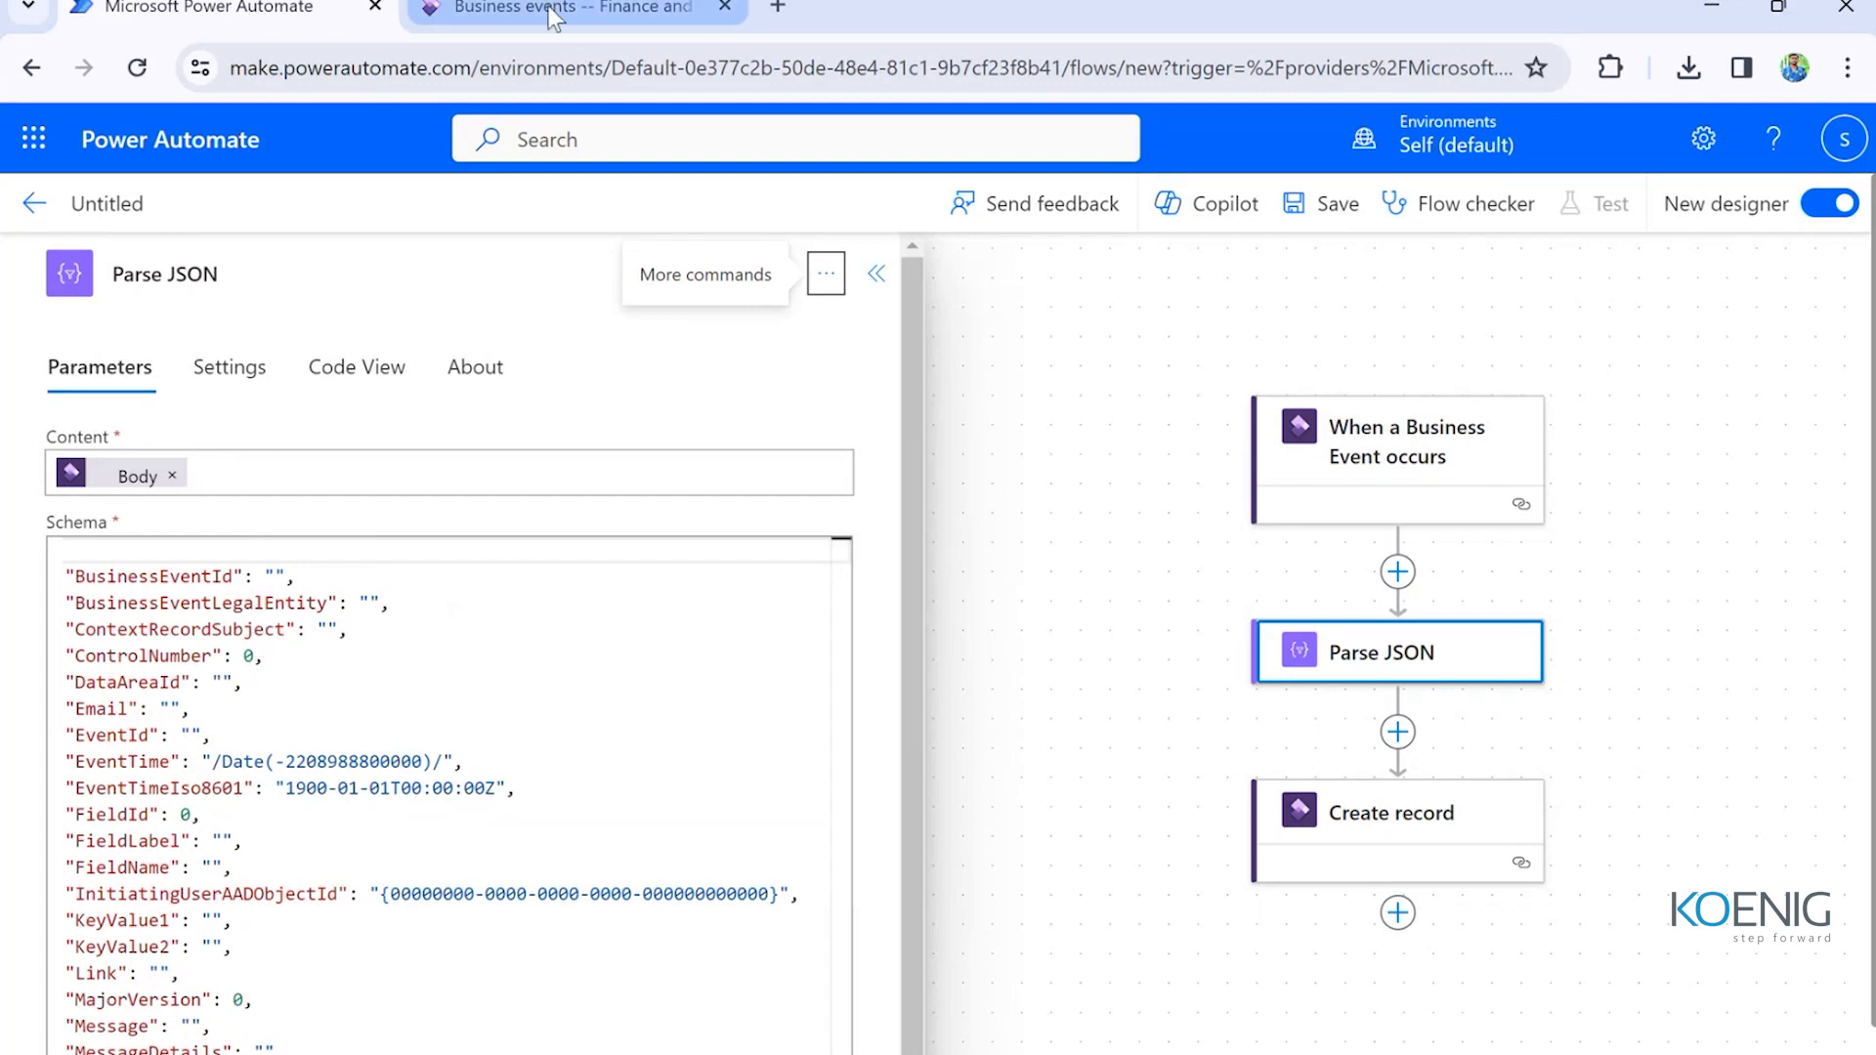
{"action": "mouse_move", "coordinate": [553, 15]}
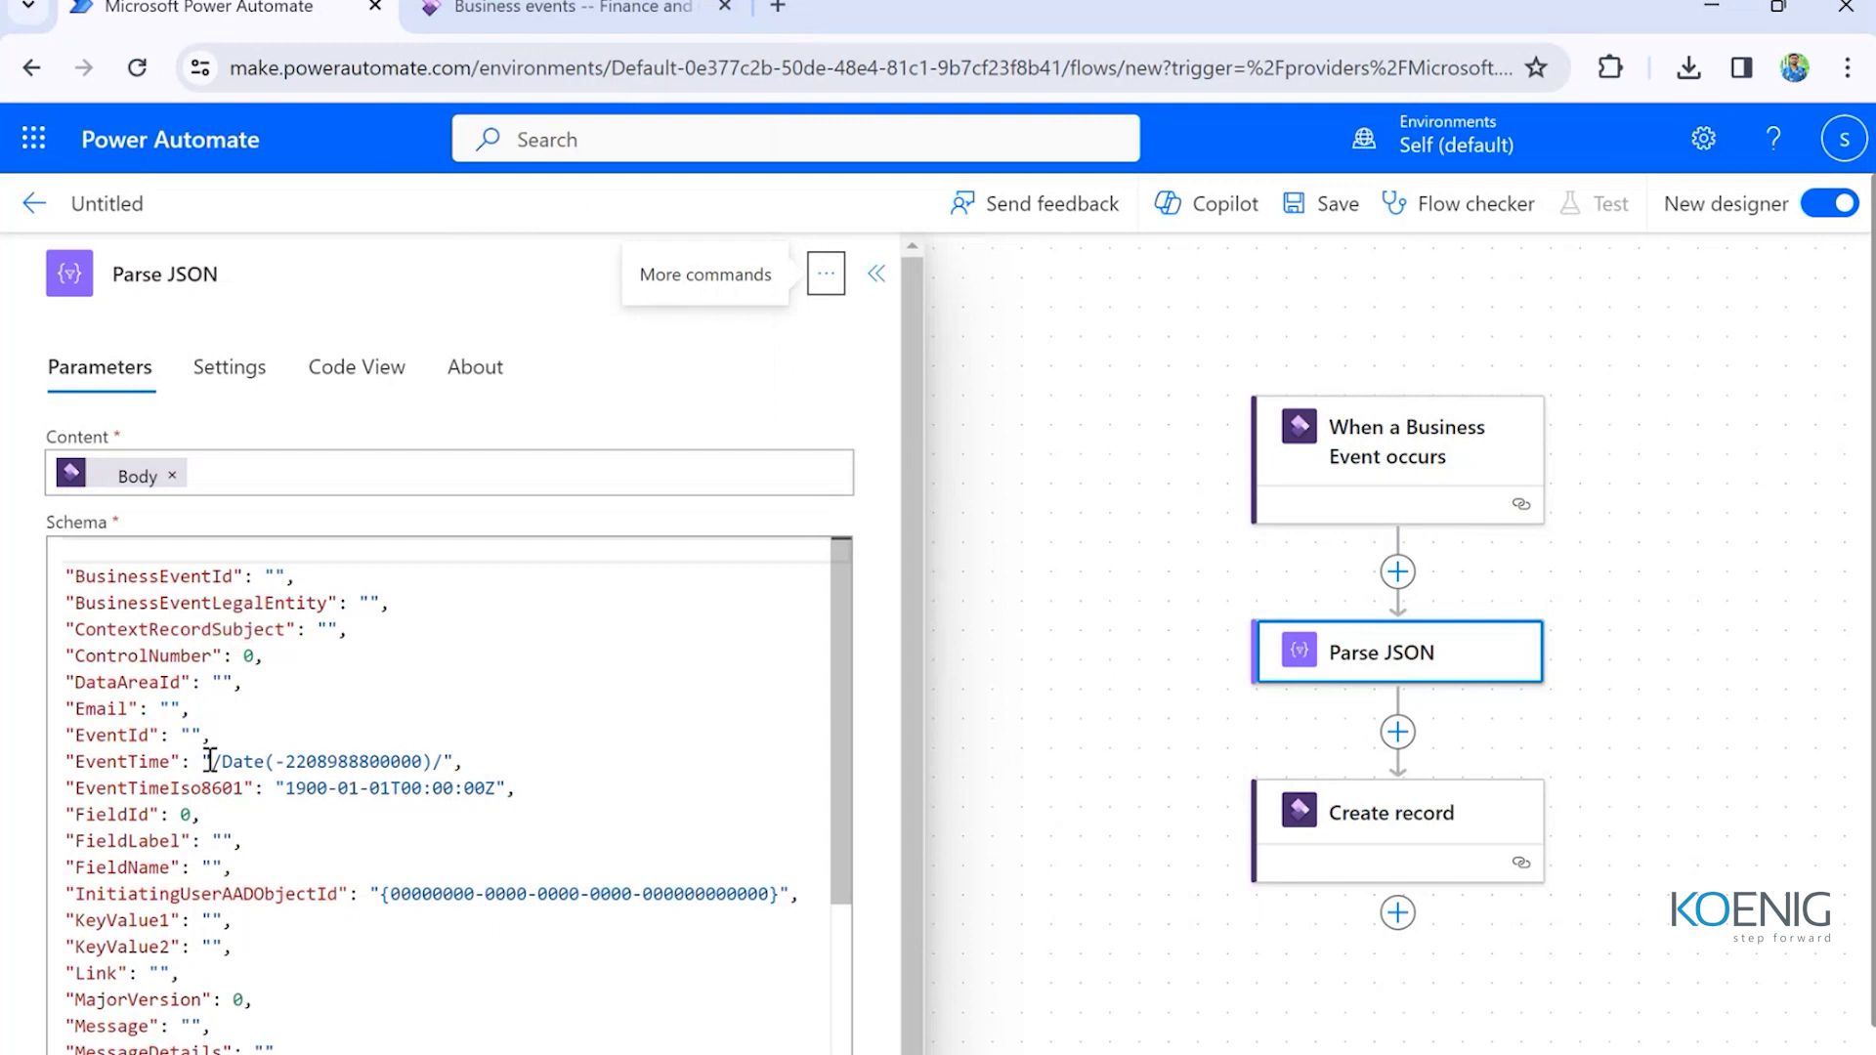
{"action": "left_click", "coordinate": [223, 682]}
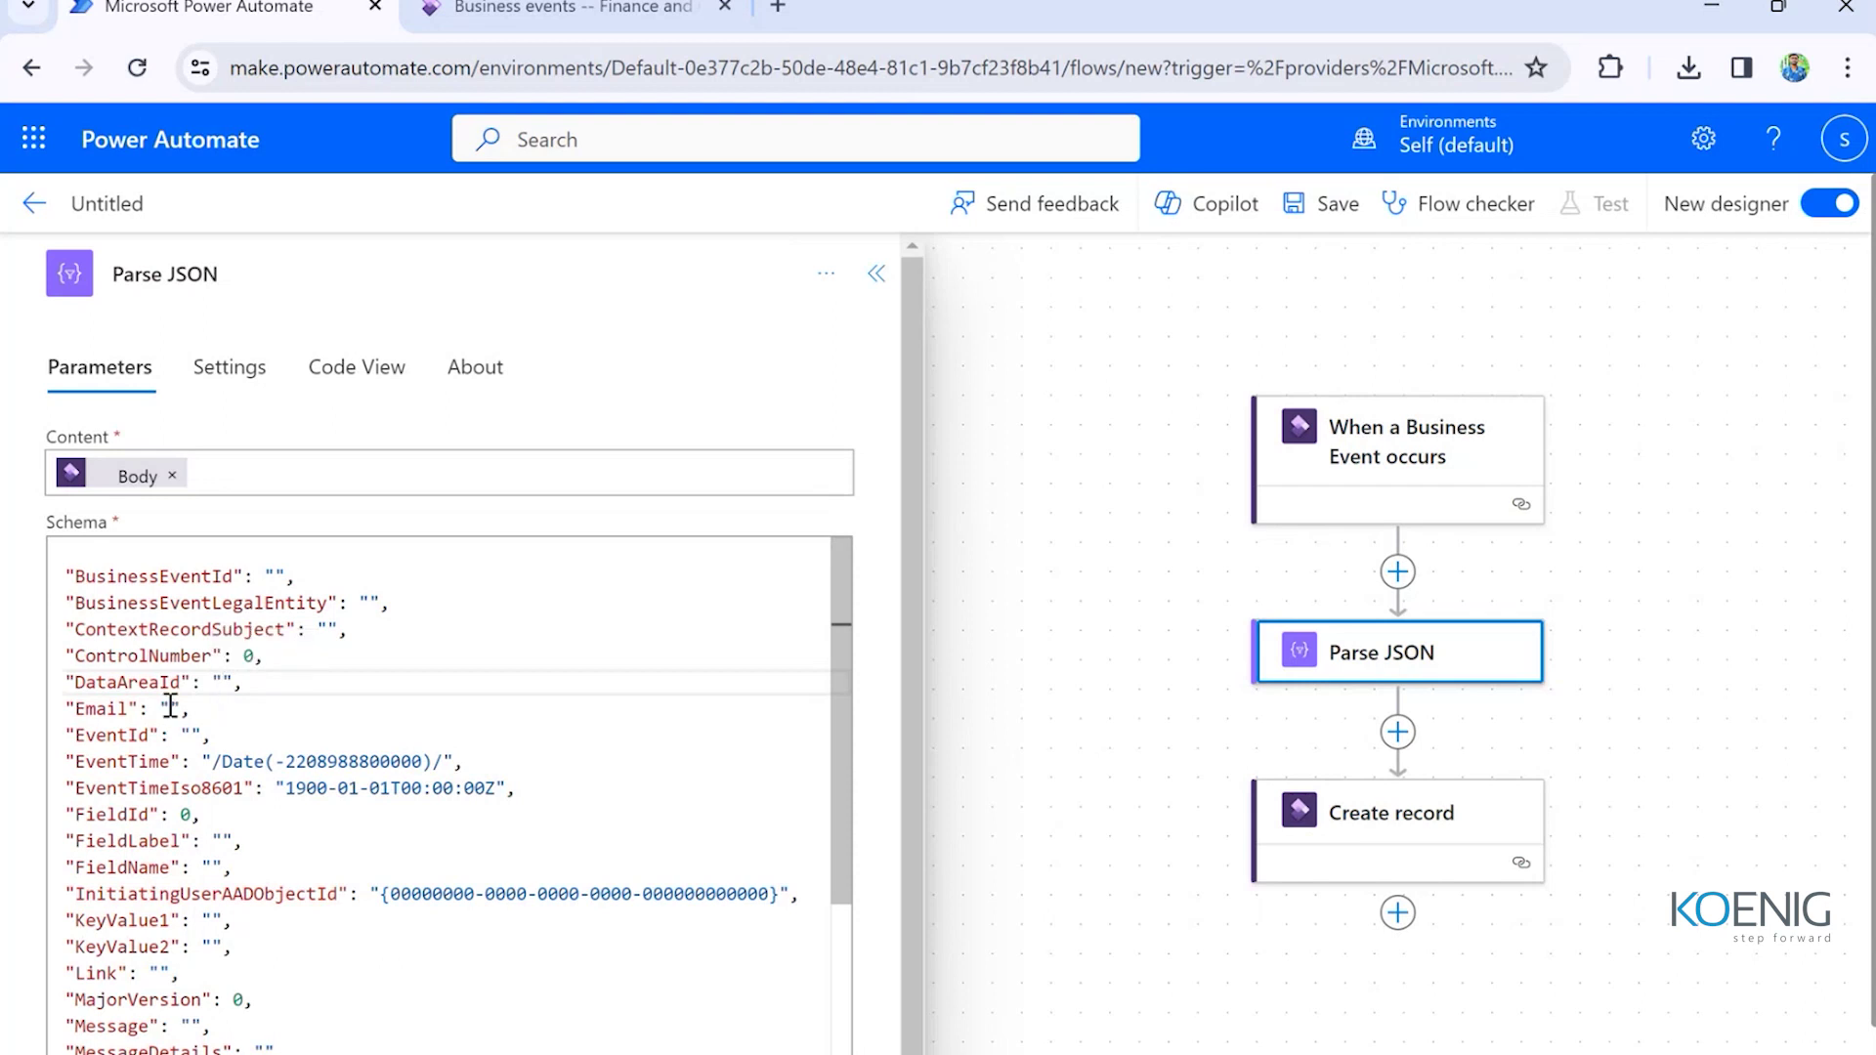
{"action": "scroll", "coordinate": [167, 762], "scroll_direction": "down", "scroll_amount": 3}
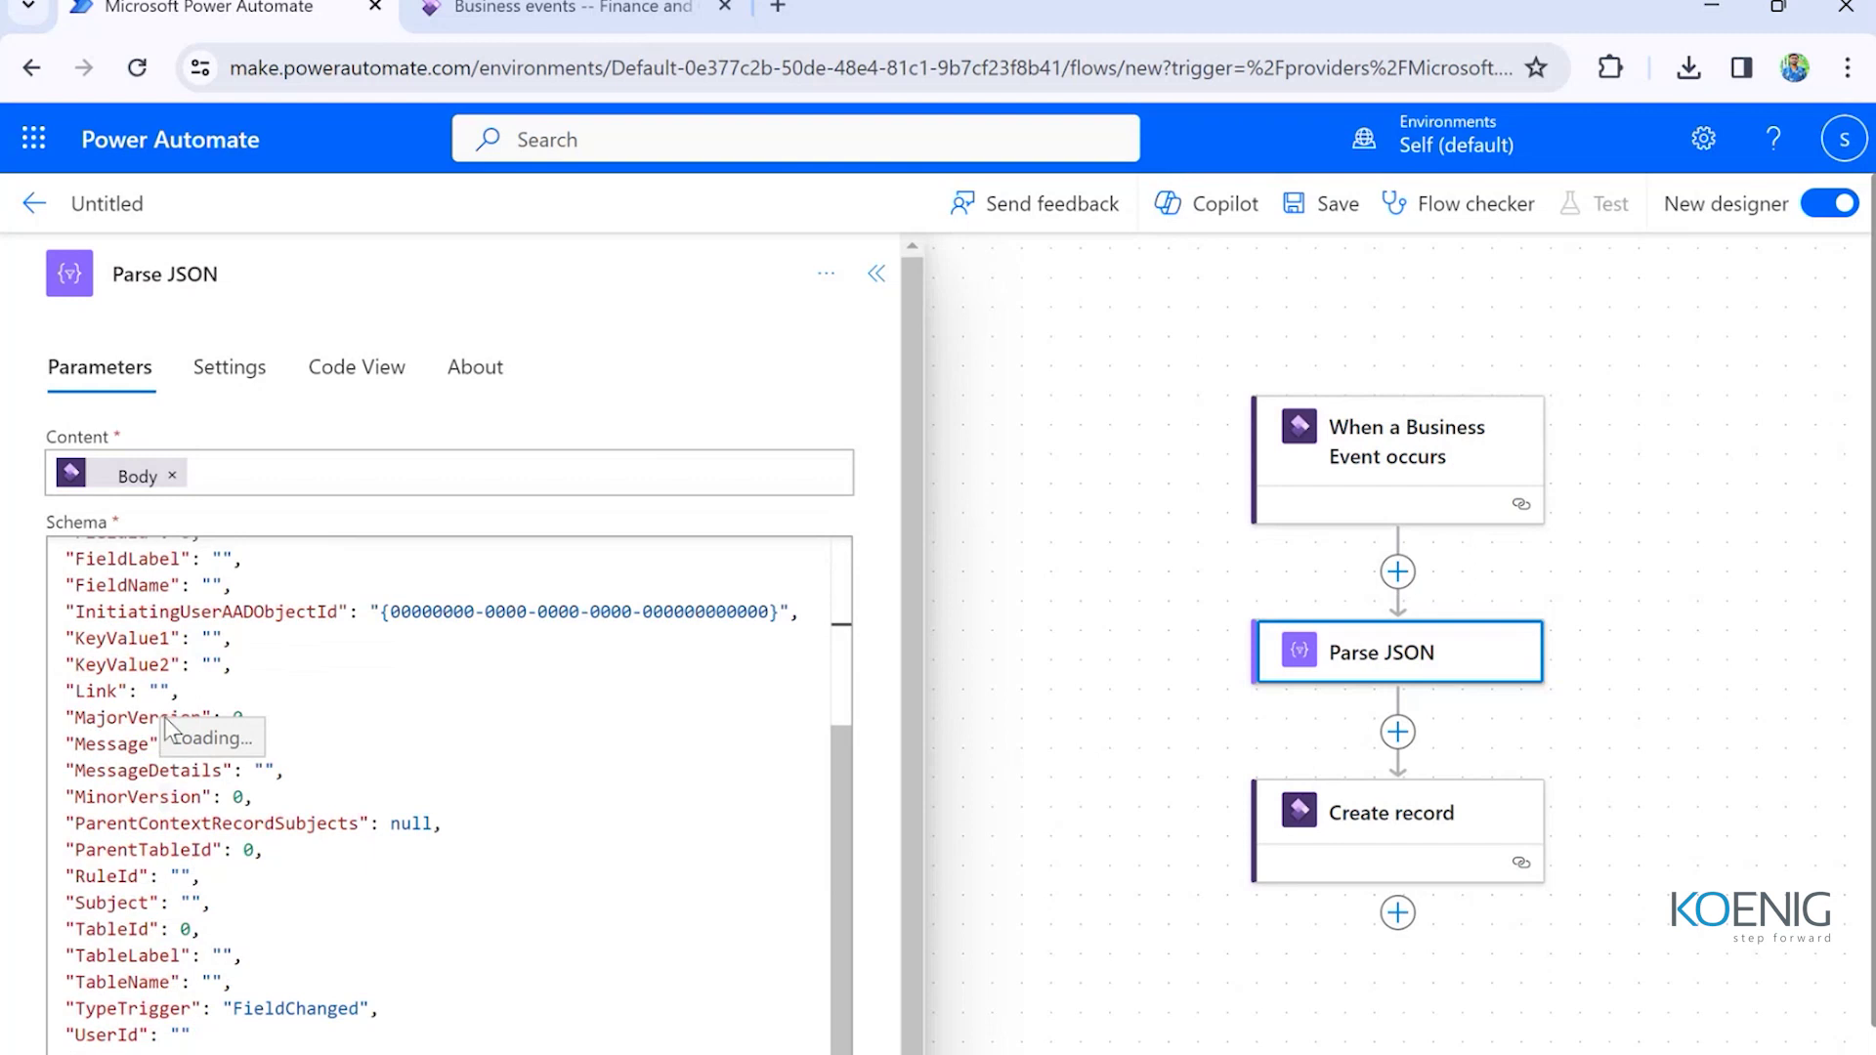
{"action": "left_click", "coordinate": [878, 279]}
{"action": "left_click", "coordinate": [1398, 659]}
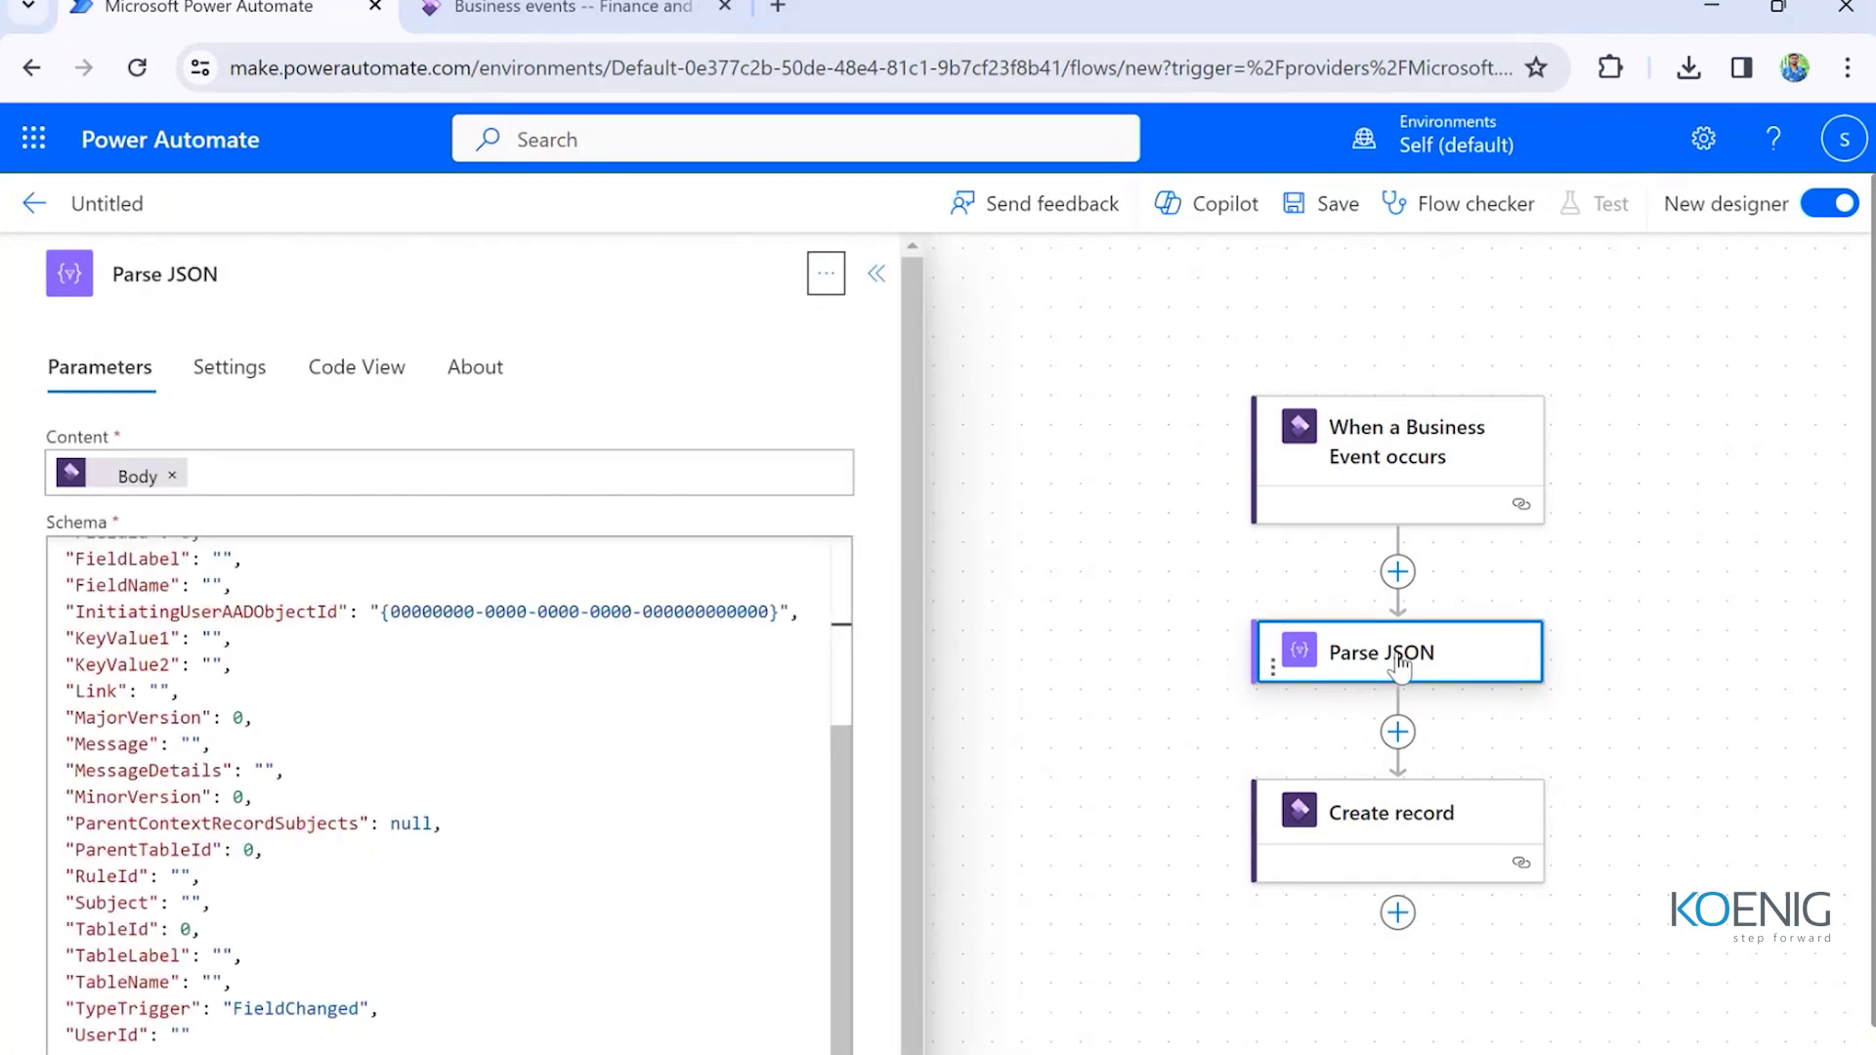
{"action": "left_click", "coordinate": [1400, 667]}
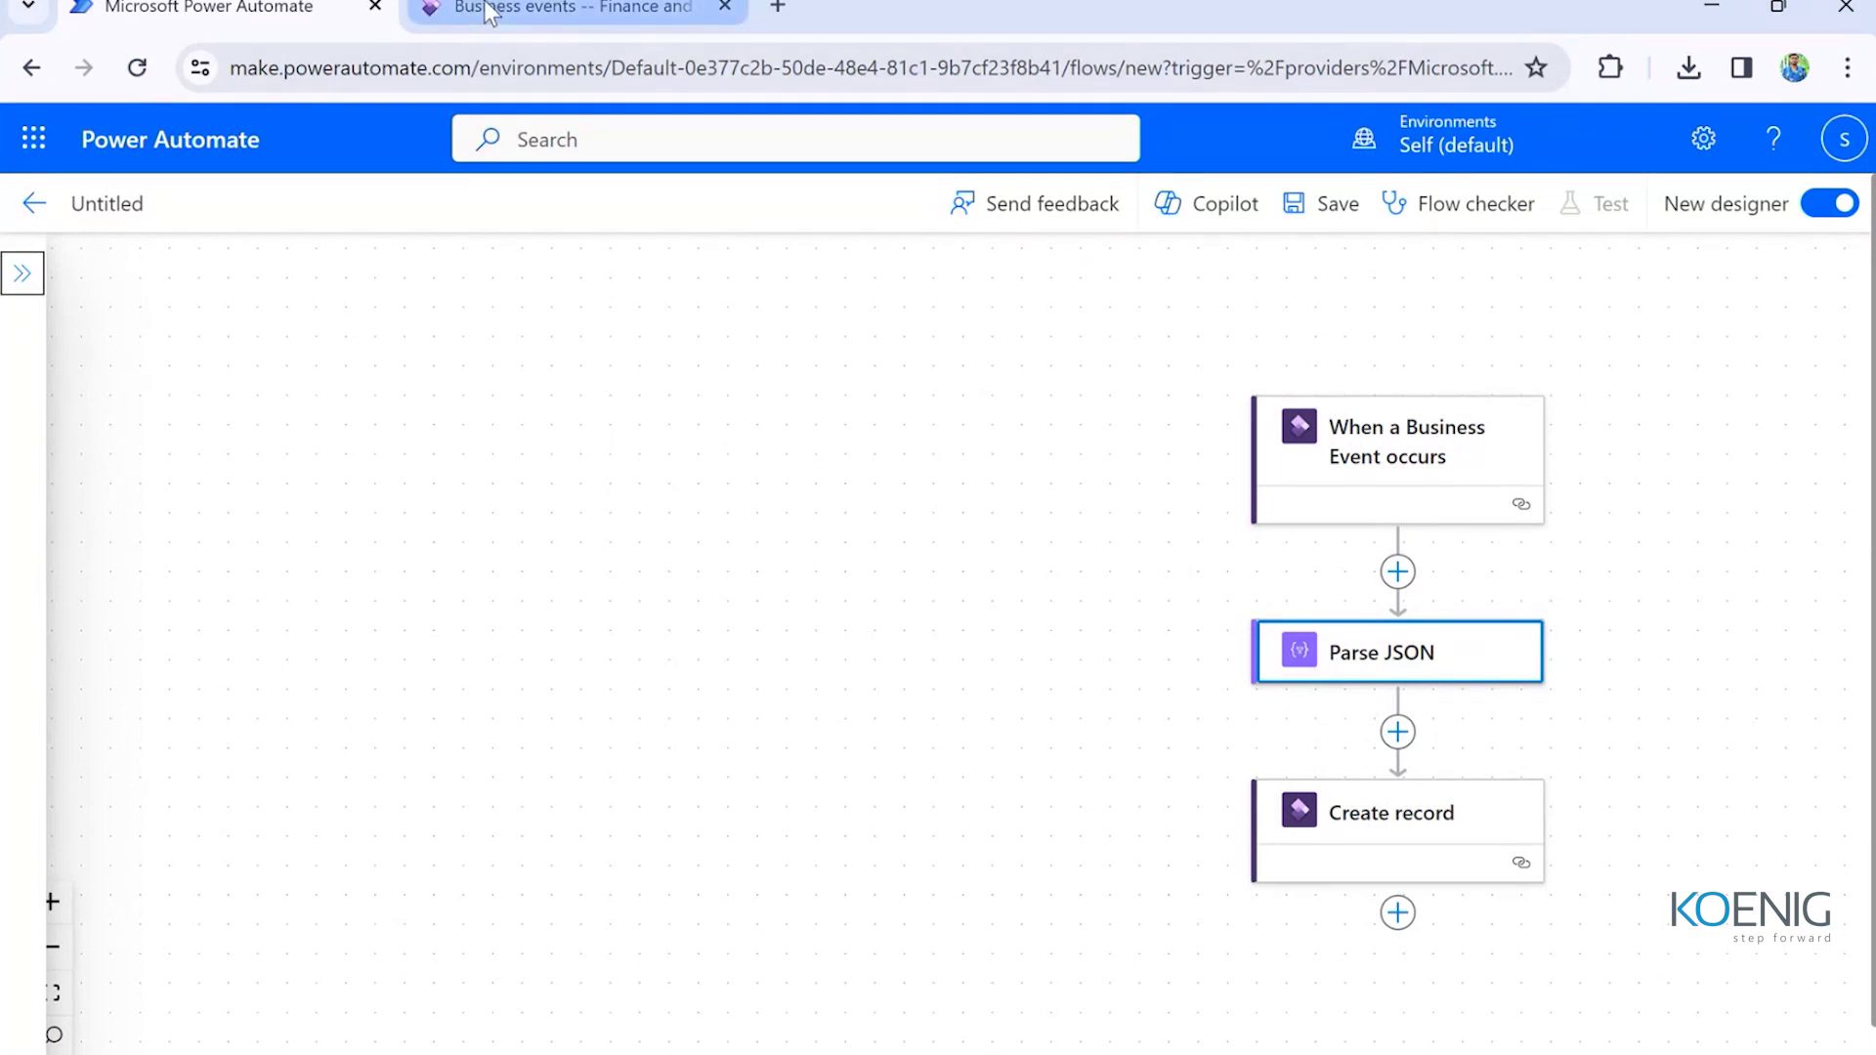
- Set the Currency field of the Create record action to Currency
{"action": "left_click", "coordinate": [1392, 830]}
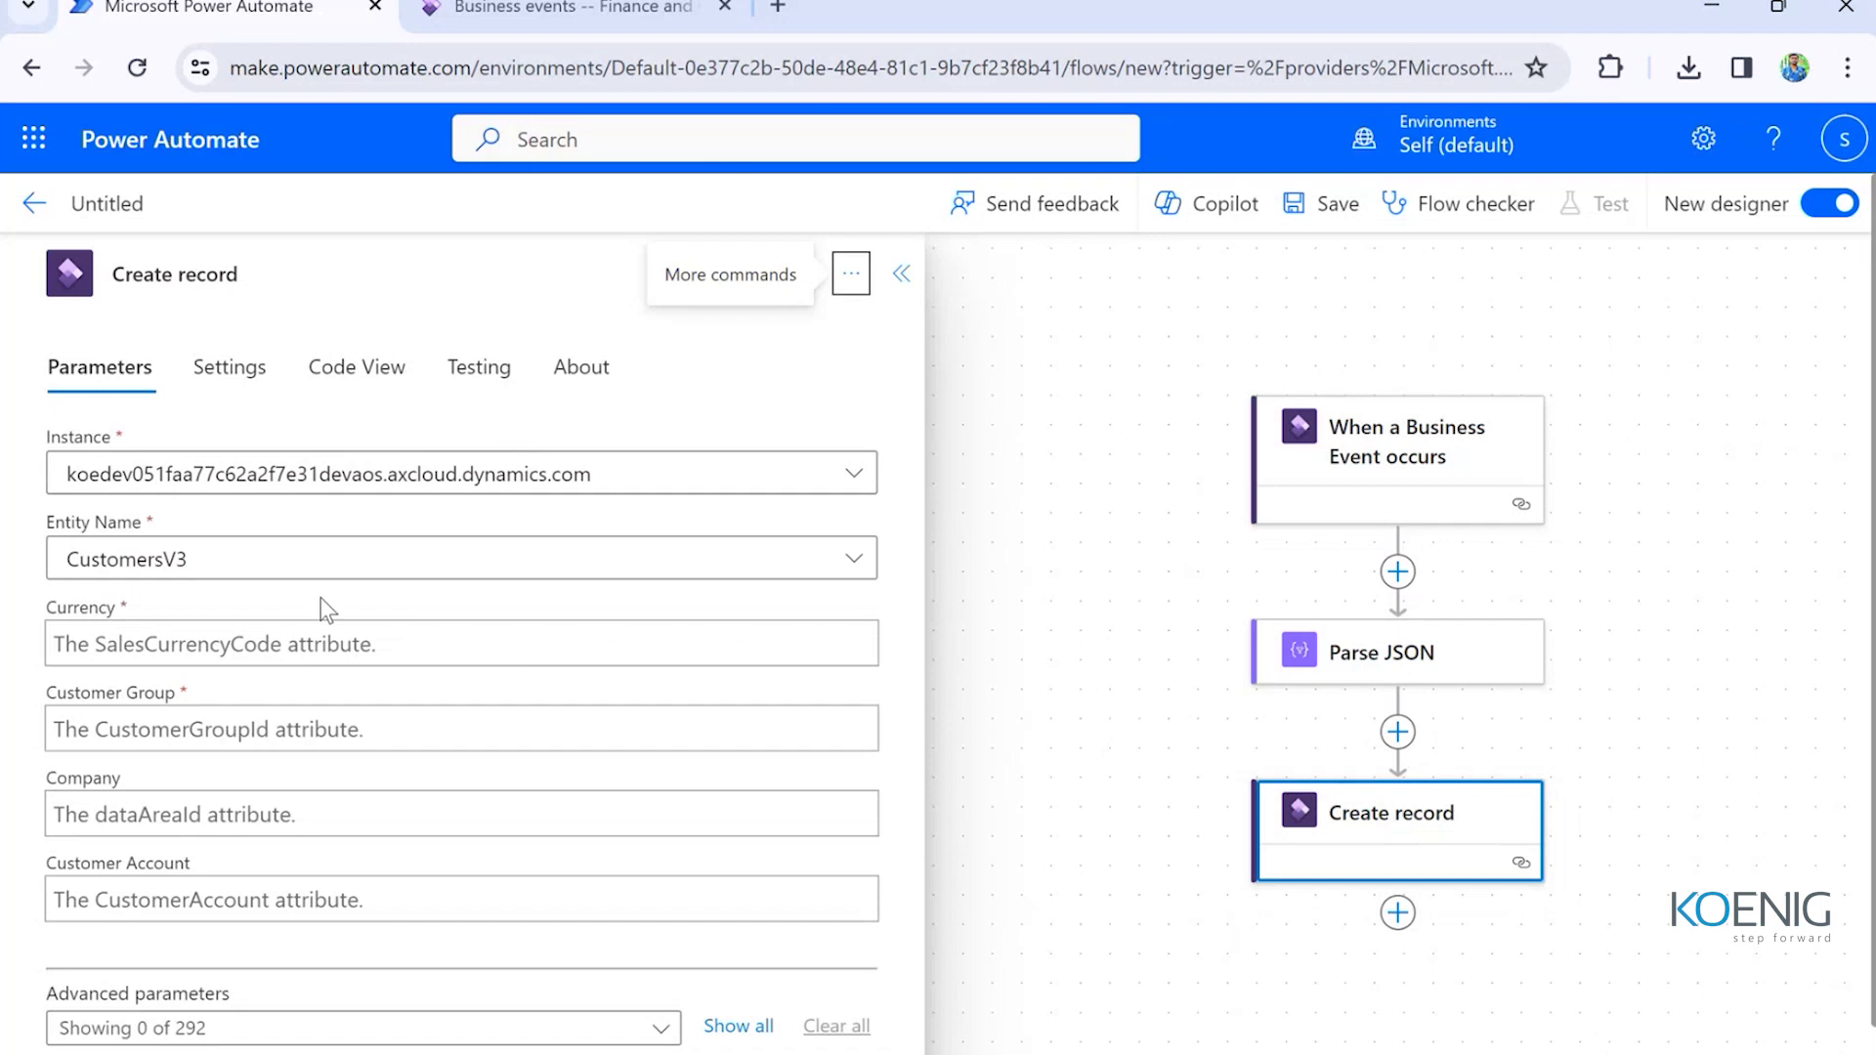
{"action": "left_click", "coordinate": [271, 643]}
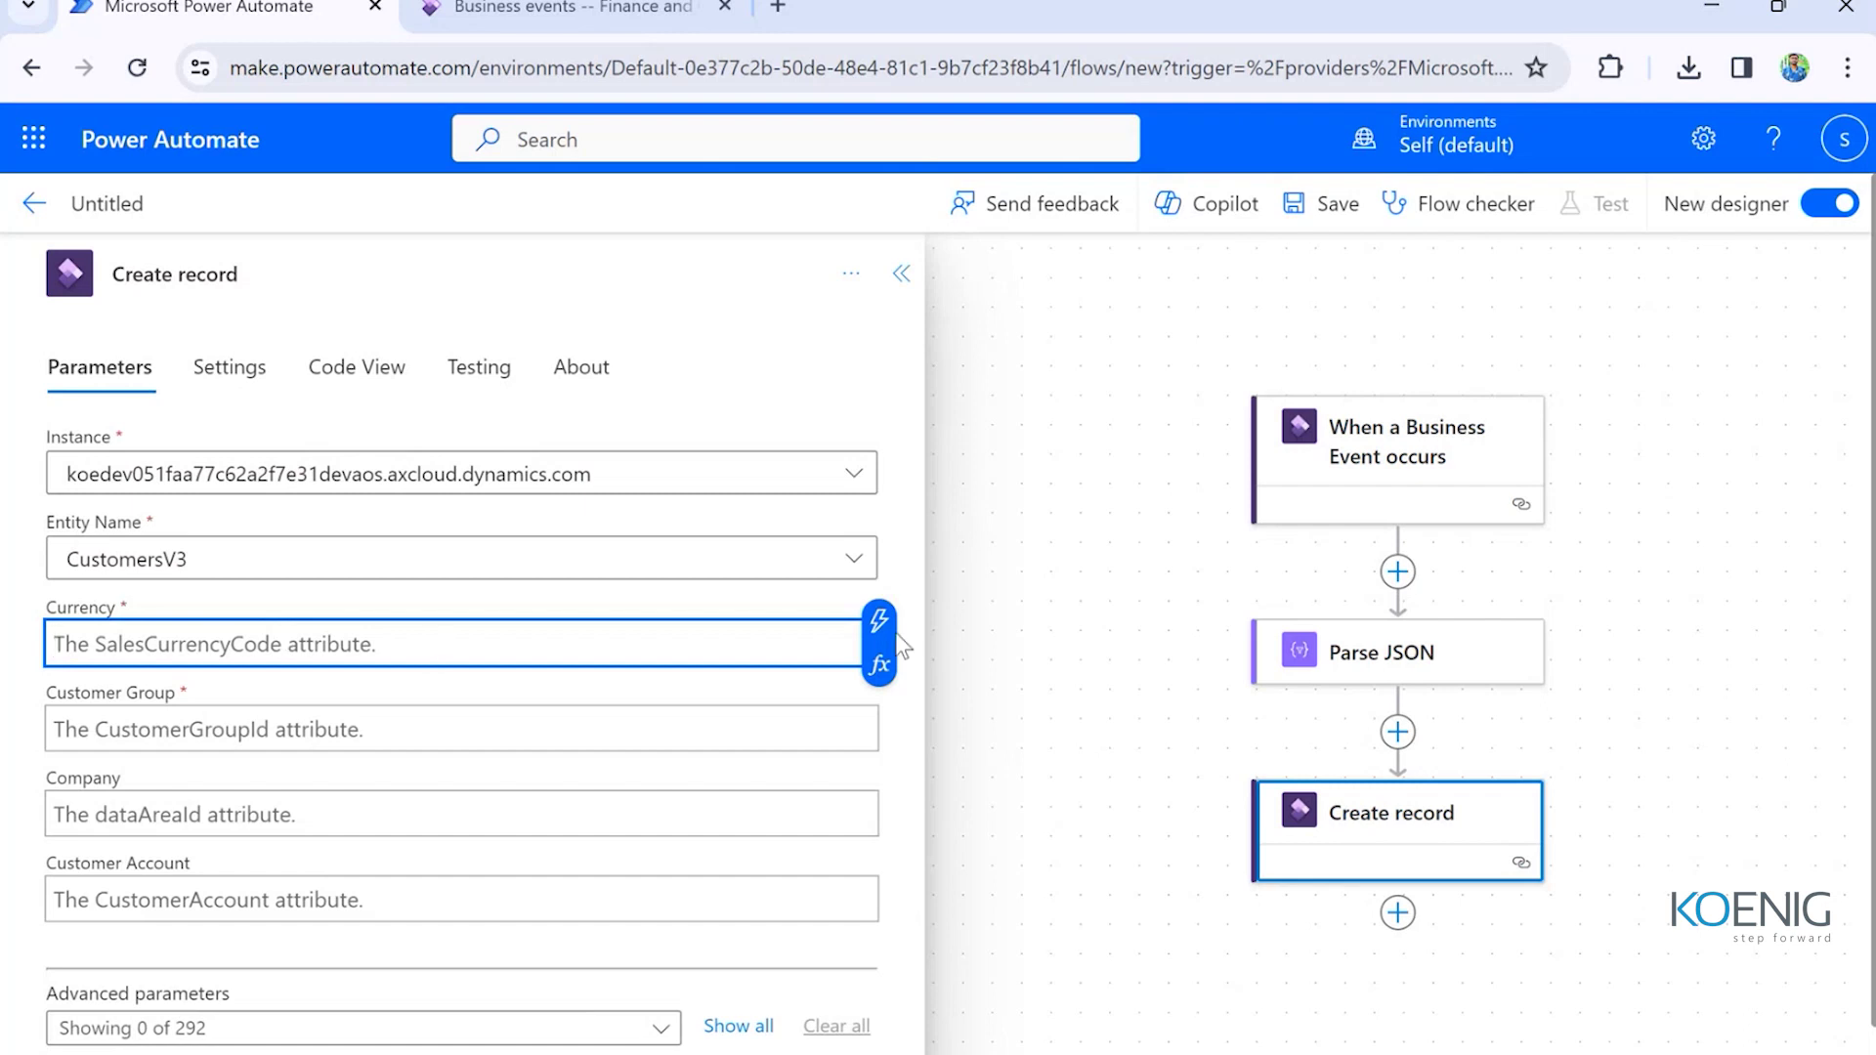
{"action": "type", "text": "c"}
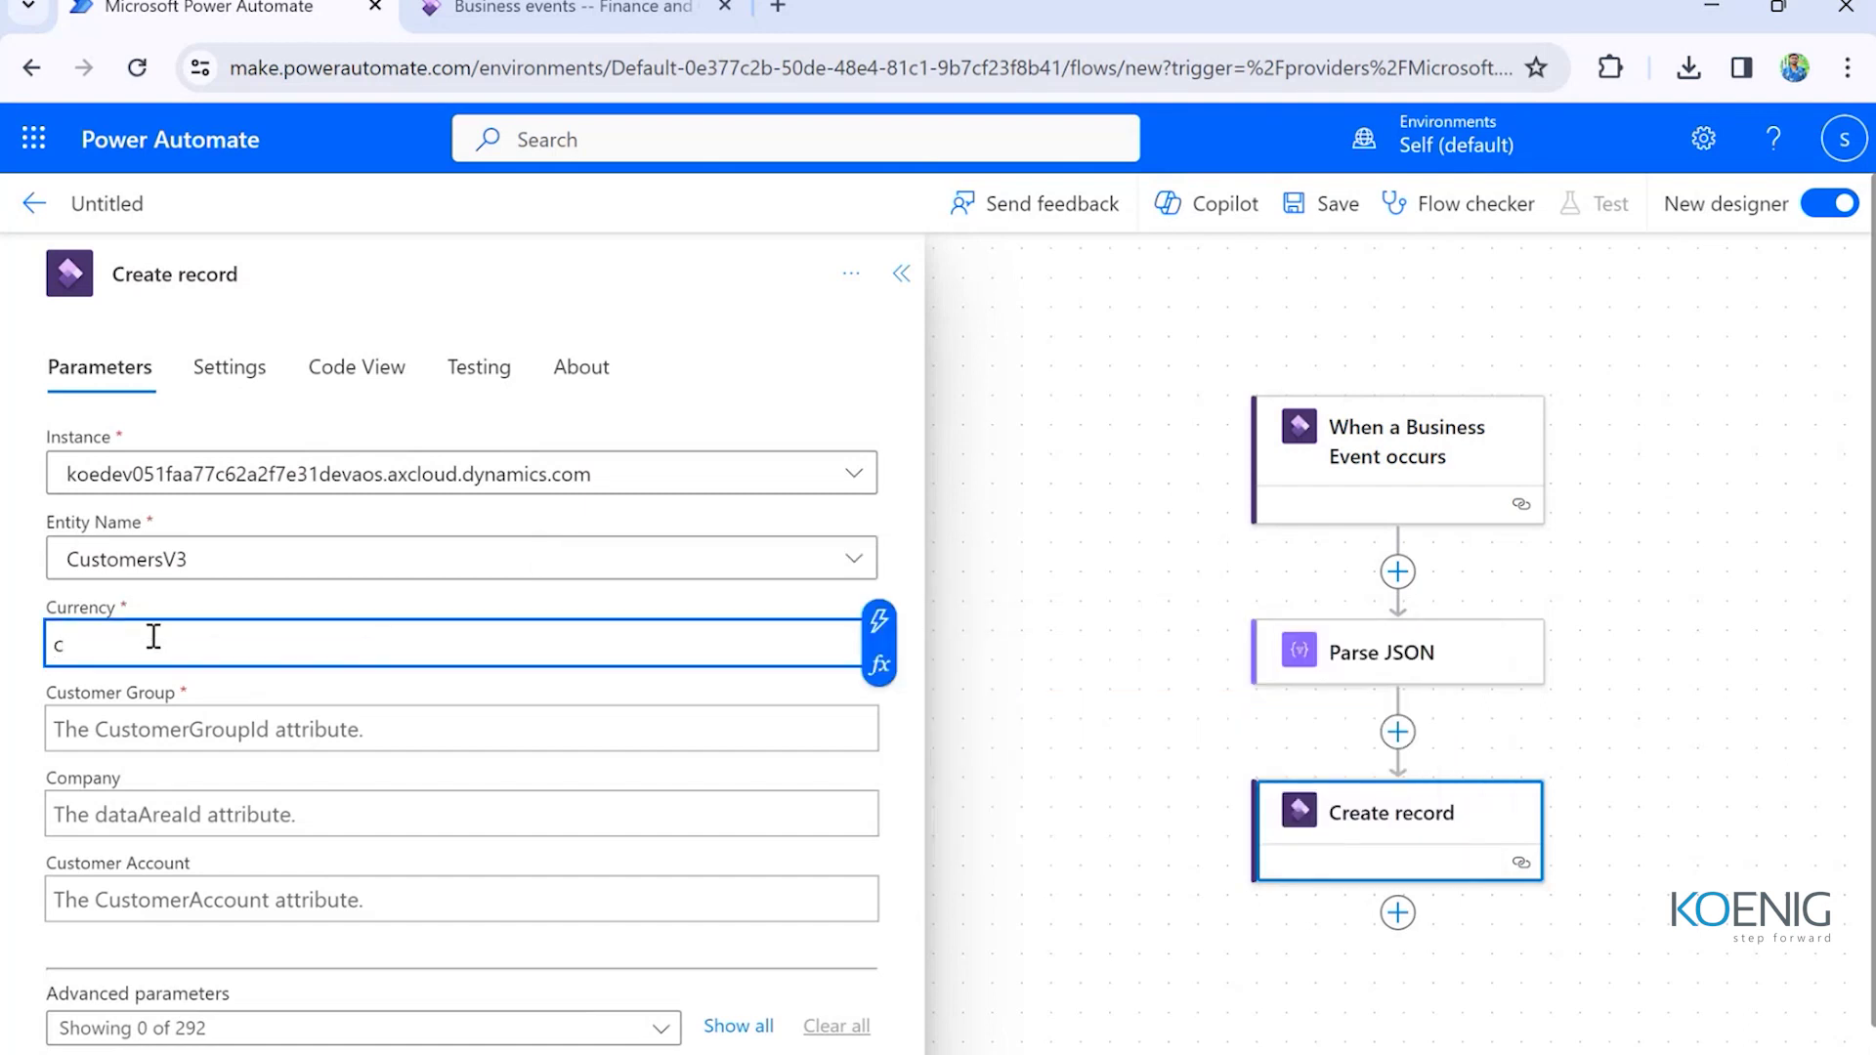
{"action": "type", "text": "urren"}
{"action": "key", "text": "BackSpace"}
{"action": "key", "text": "BackSpace"}
{"action": "key", "text": "BackSpace"}
{"action": "key", "text": "BackSpace"}
{"action": "key", "text": "BackSpace"}
{"action": "key", "text": "BackSpace"}
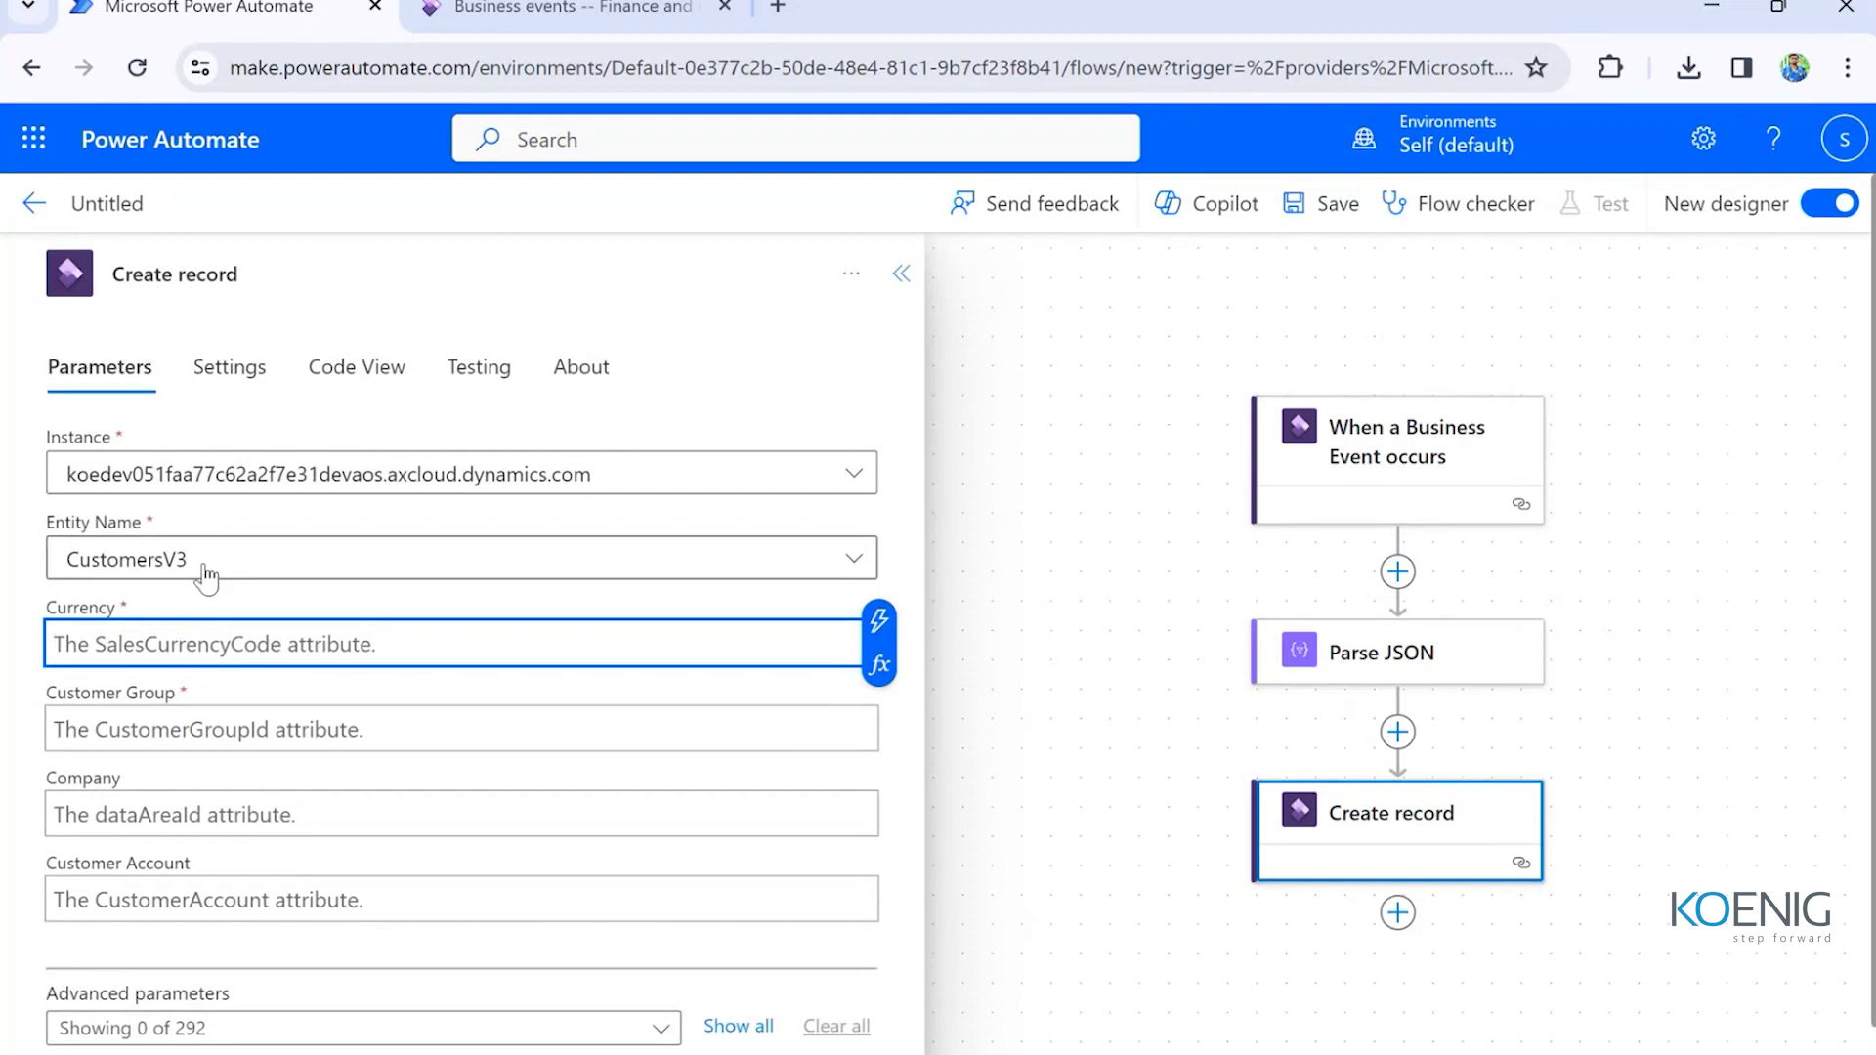
{"action": "type", "text": "current"}
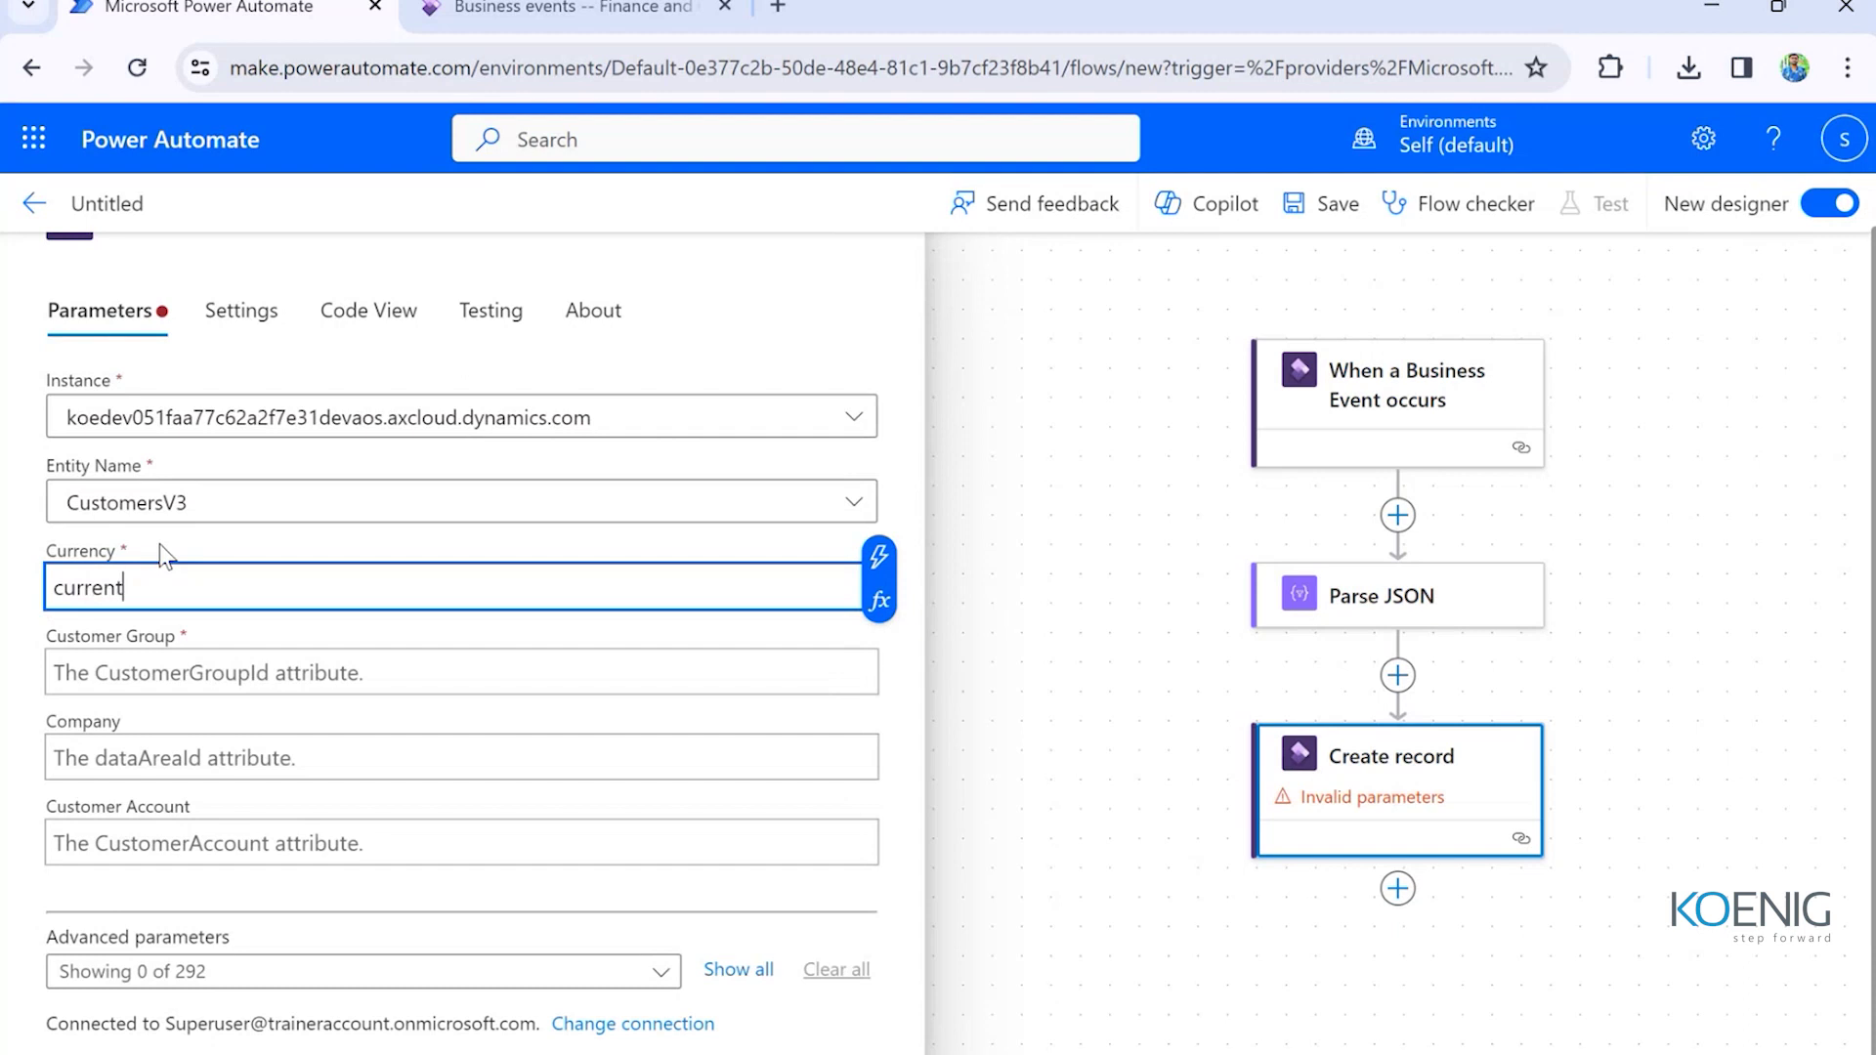
{"action": "key", "text": "BackSpace"}
{"action": "type", "text": "cy"}
{"action": "left_click_drag", "start_coordinate": [691, 582], "coordinate": [33, 590]}
{"action": "key", "text": "BackSpace"}
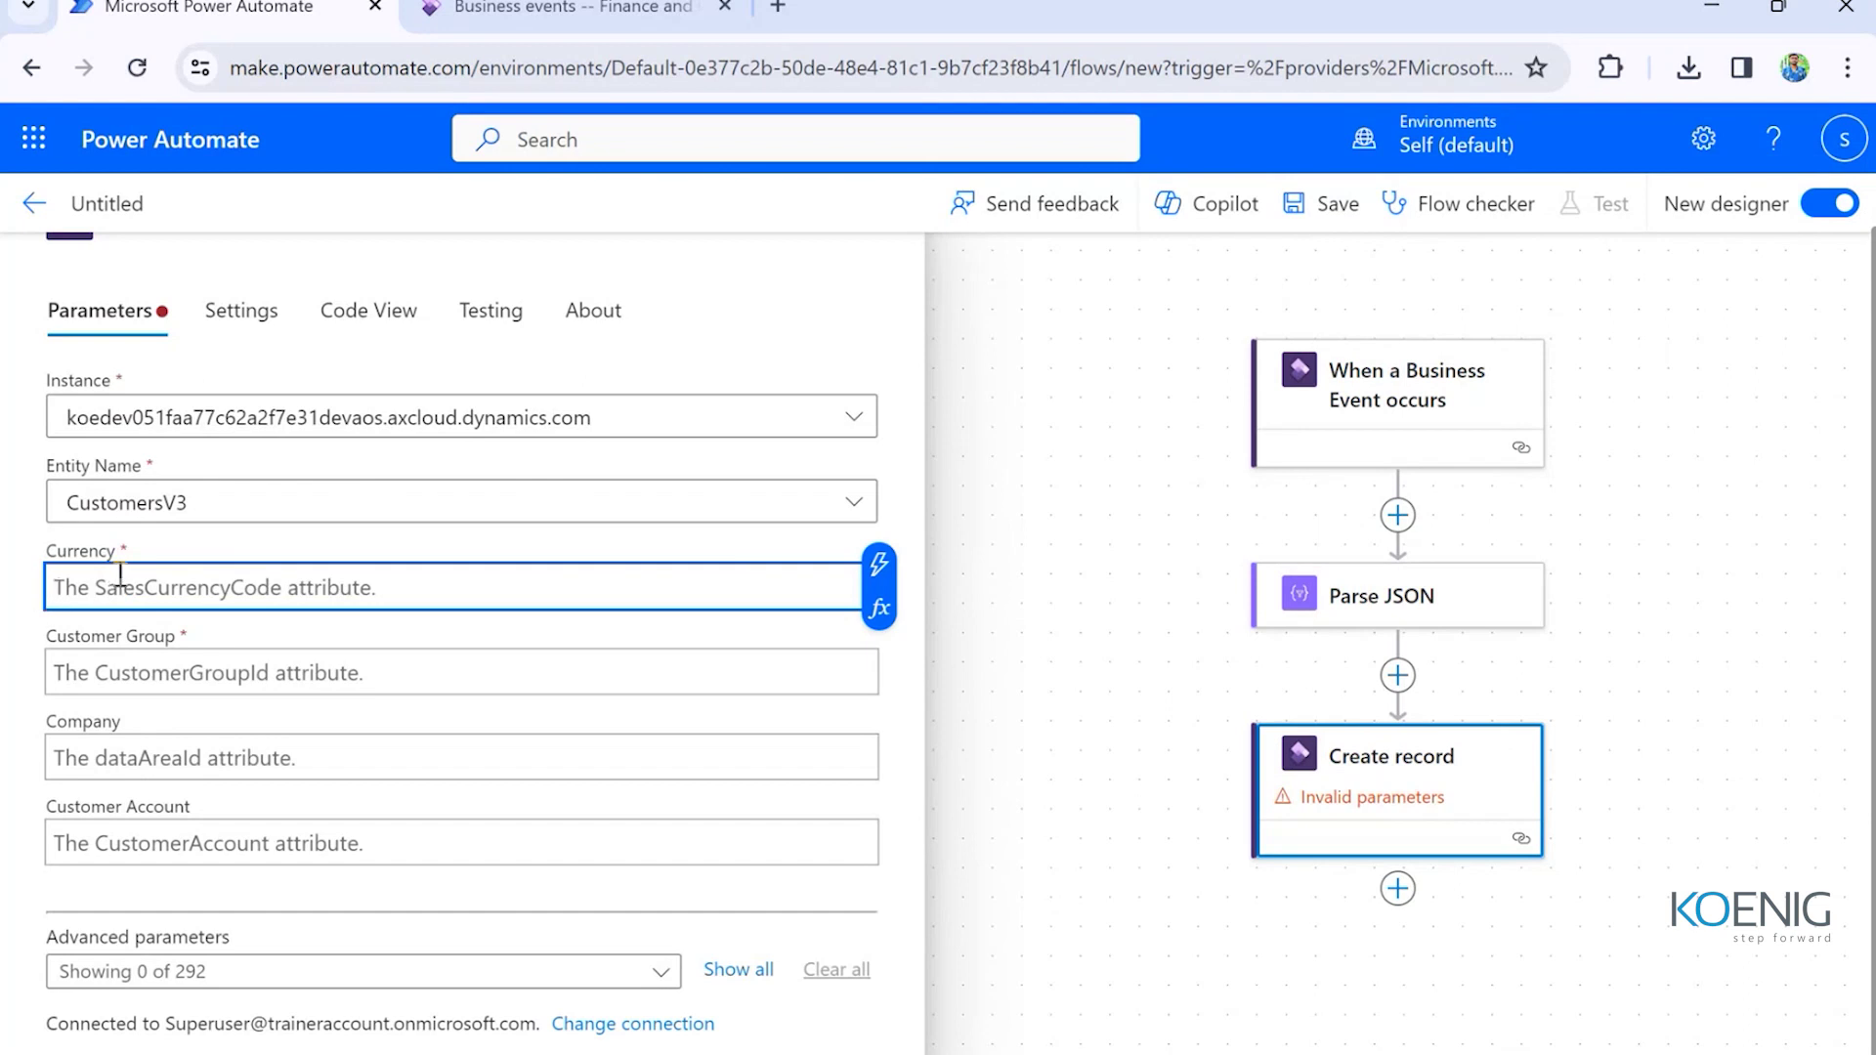
{"action": "scroll", "coordinate": [154, 635], "scroll_direction": "up", "scroll_amount": 1}
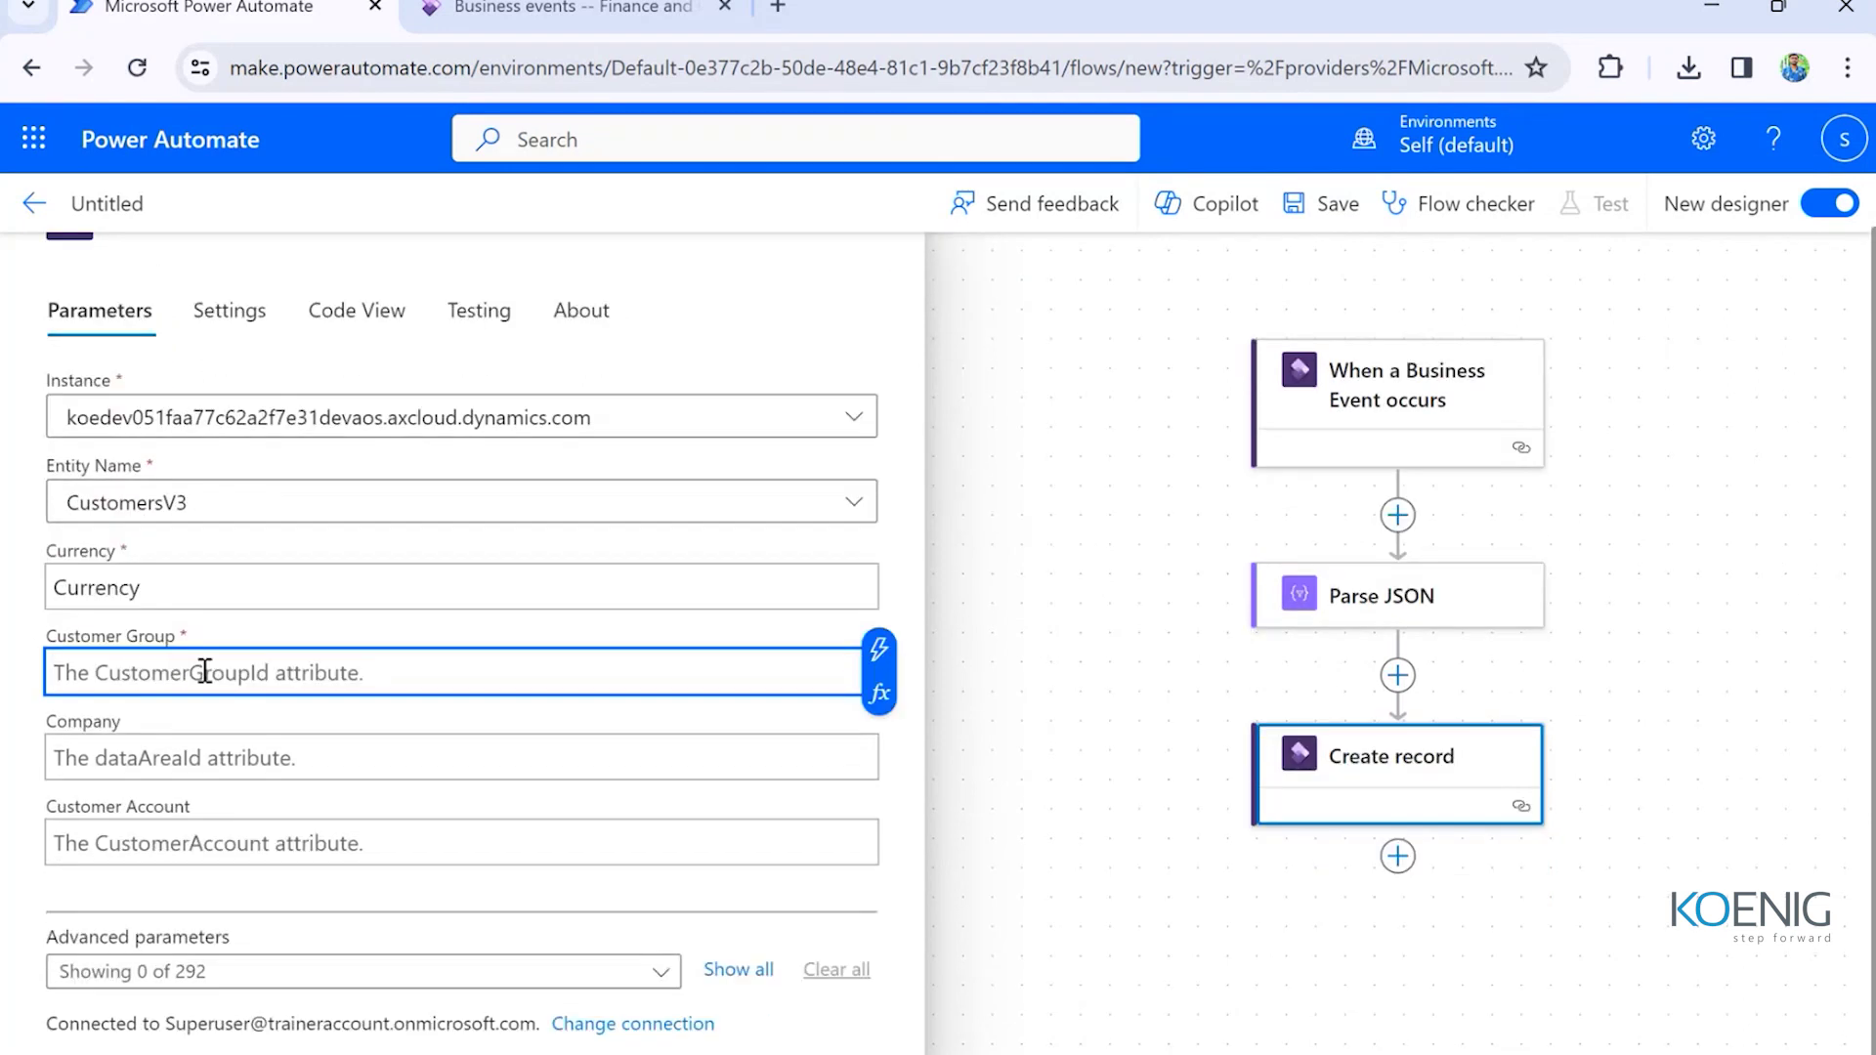
- Set the Customer Group field of the Create record action to CustomerGroup, then collapse the action's details
{"action": "type", "text": "Cus"}
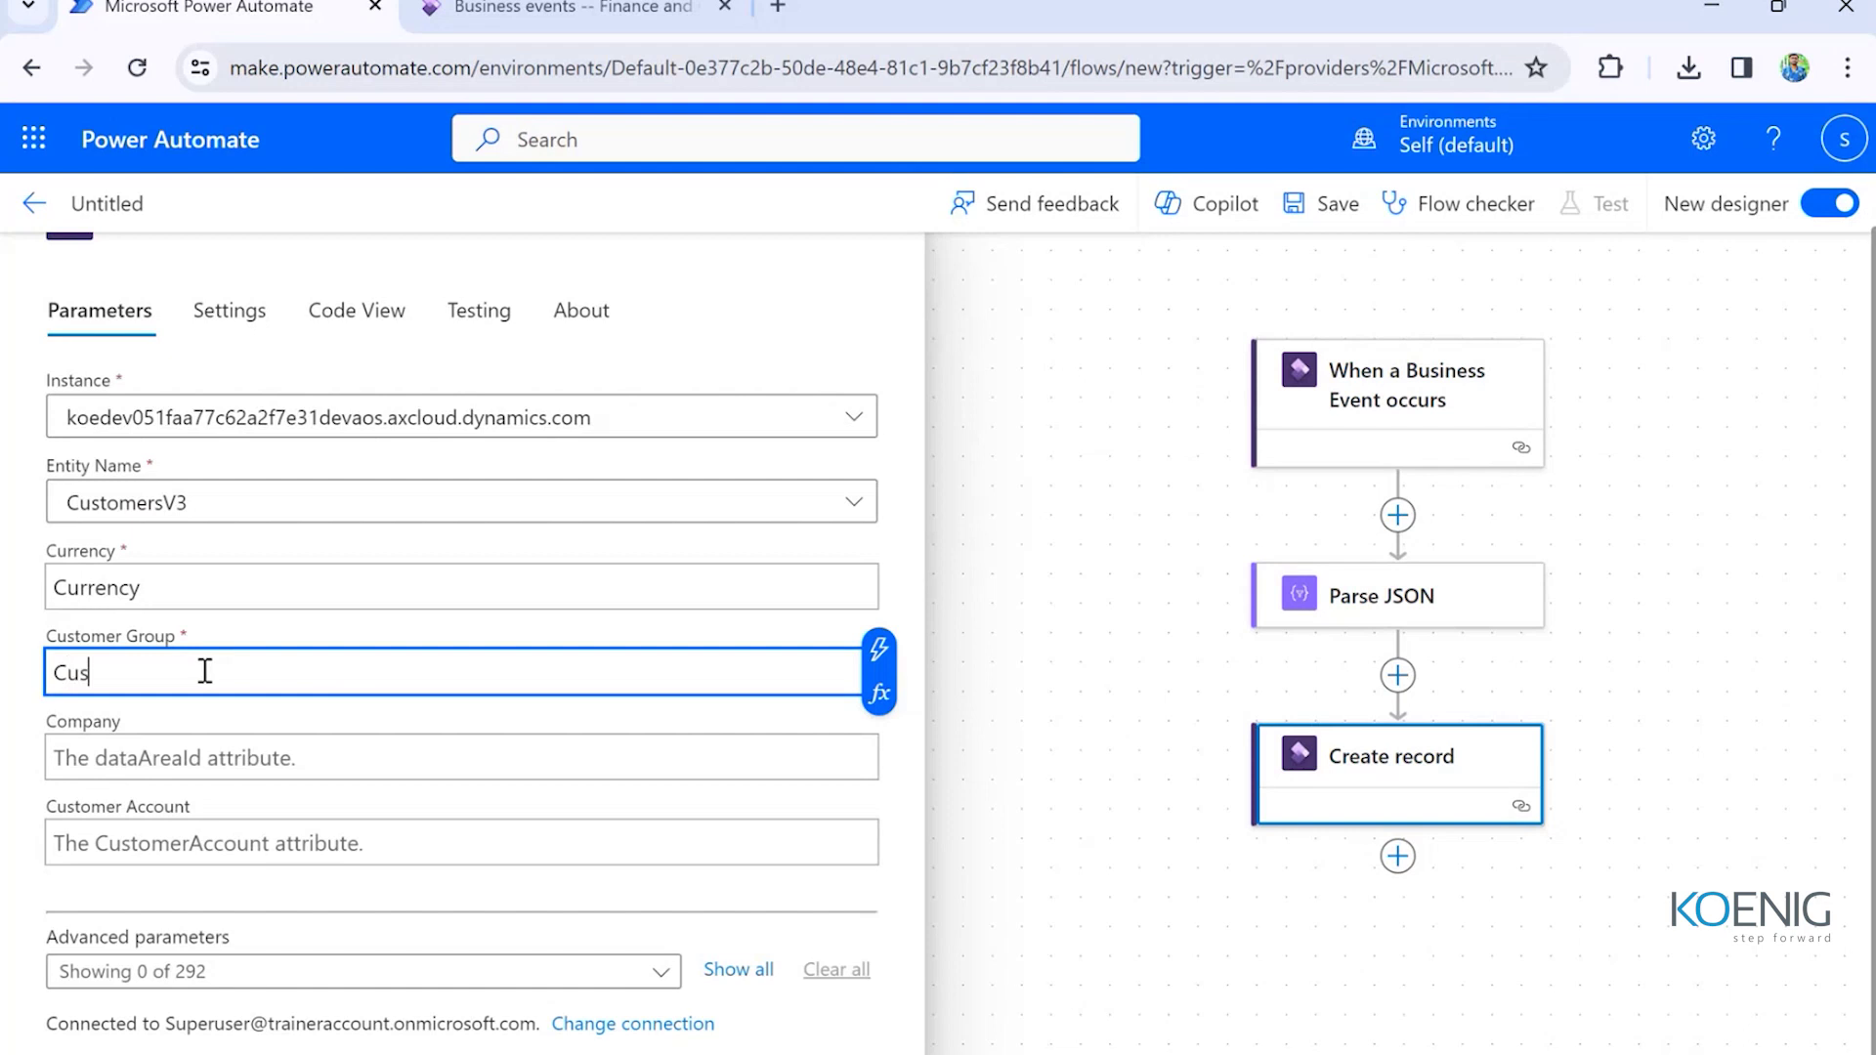
{"action": "type", "text": "tomerGroup"}
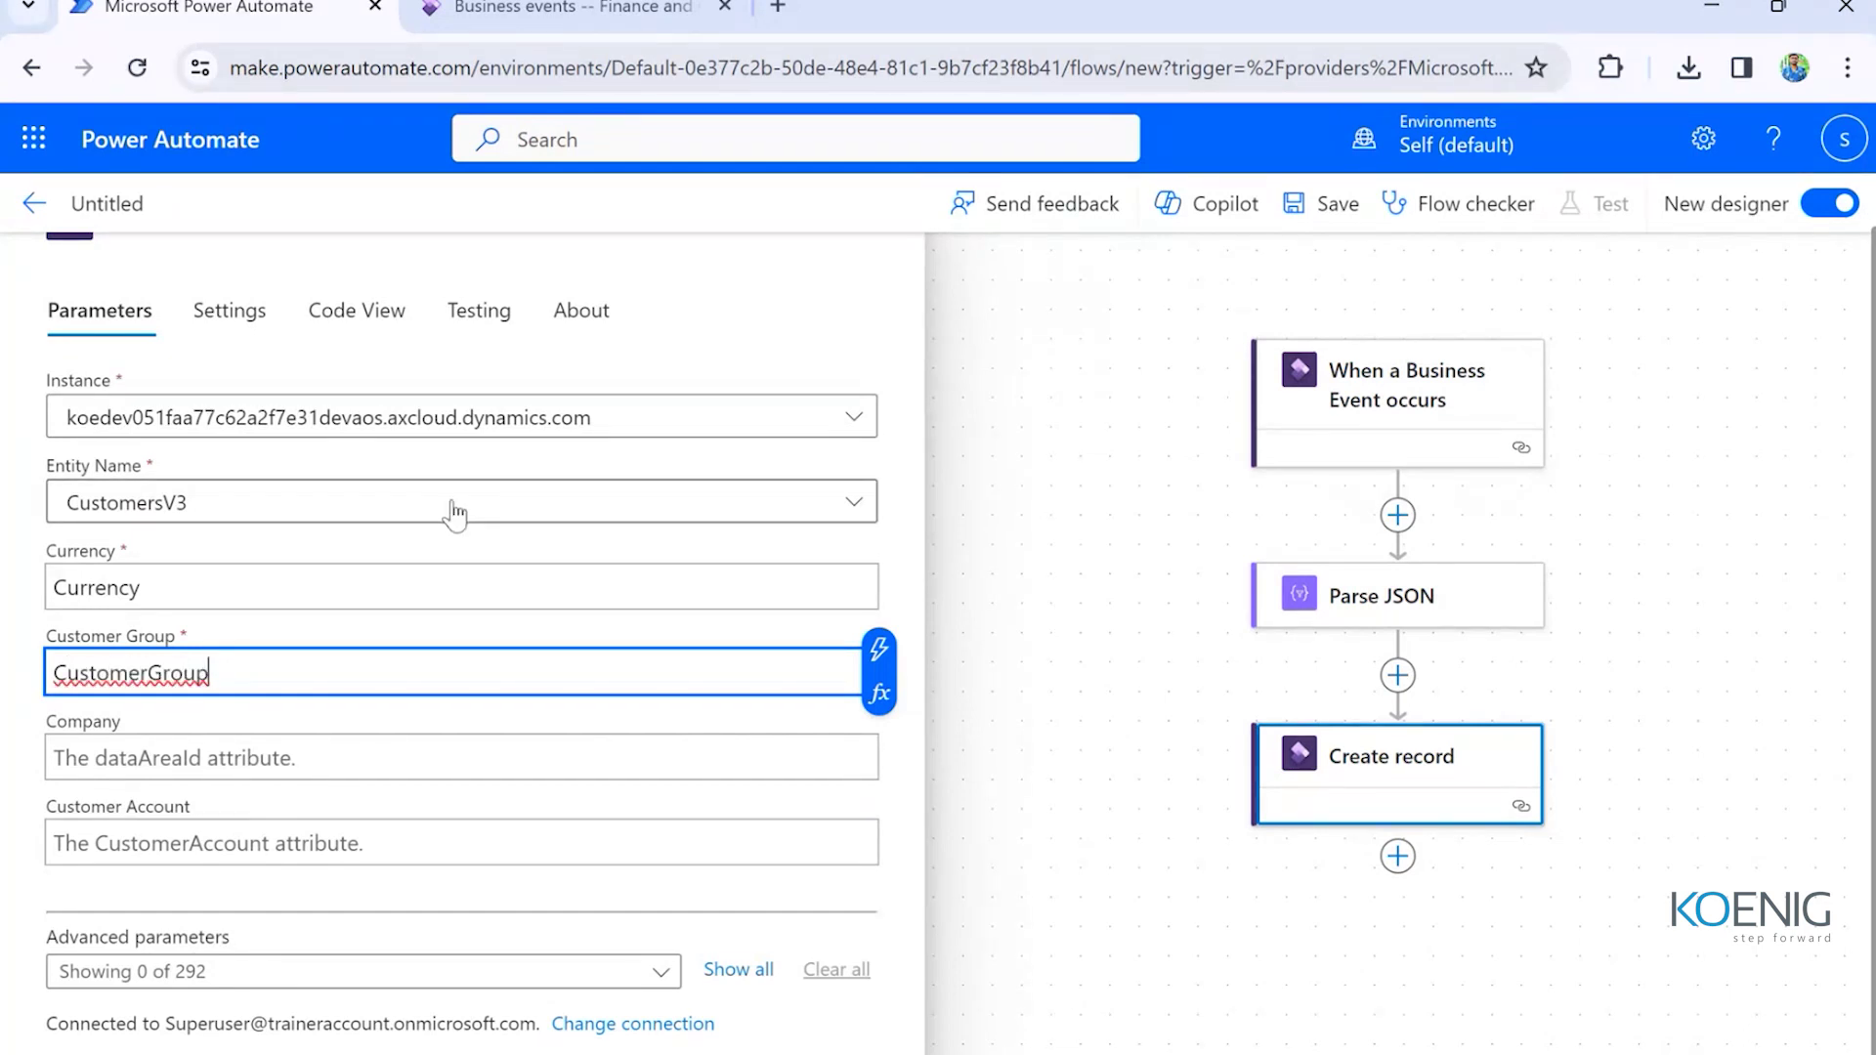
{"action": "left_click", "coordinate": [455, 513]}
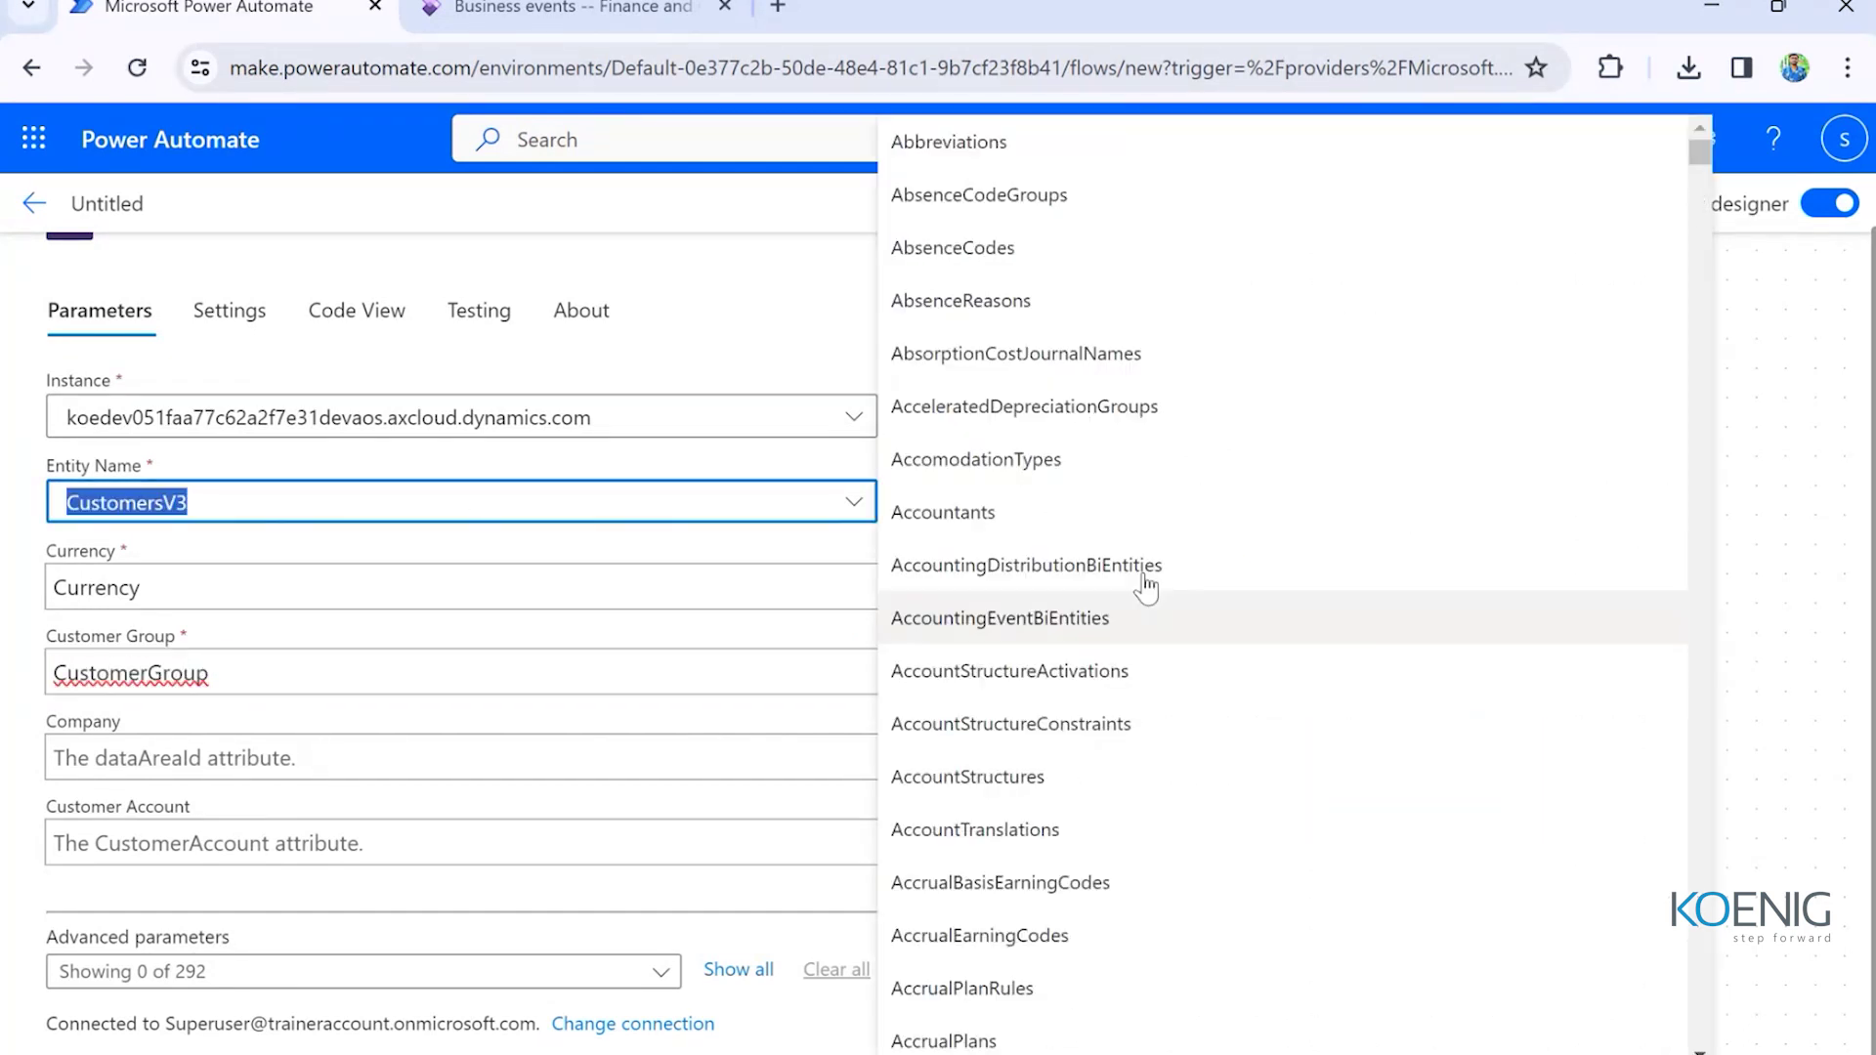
{"action": "left_click", "coordinate": [256, 758]}
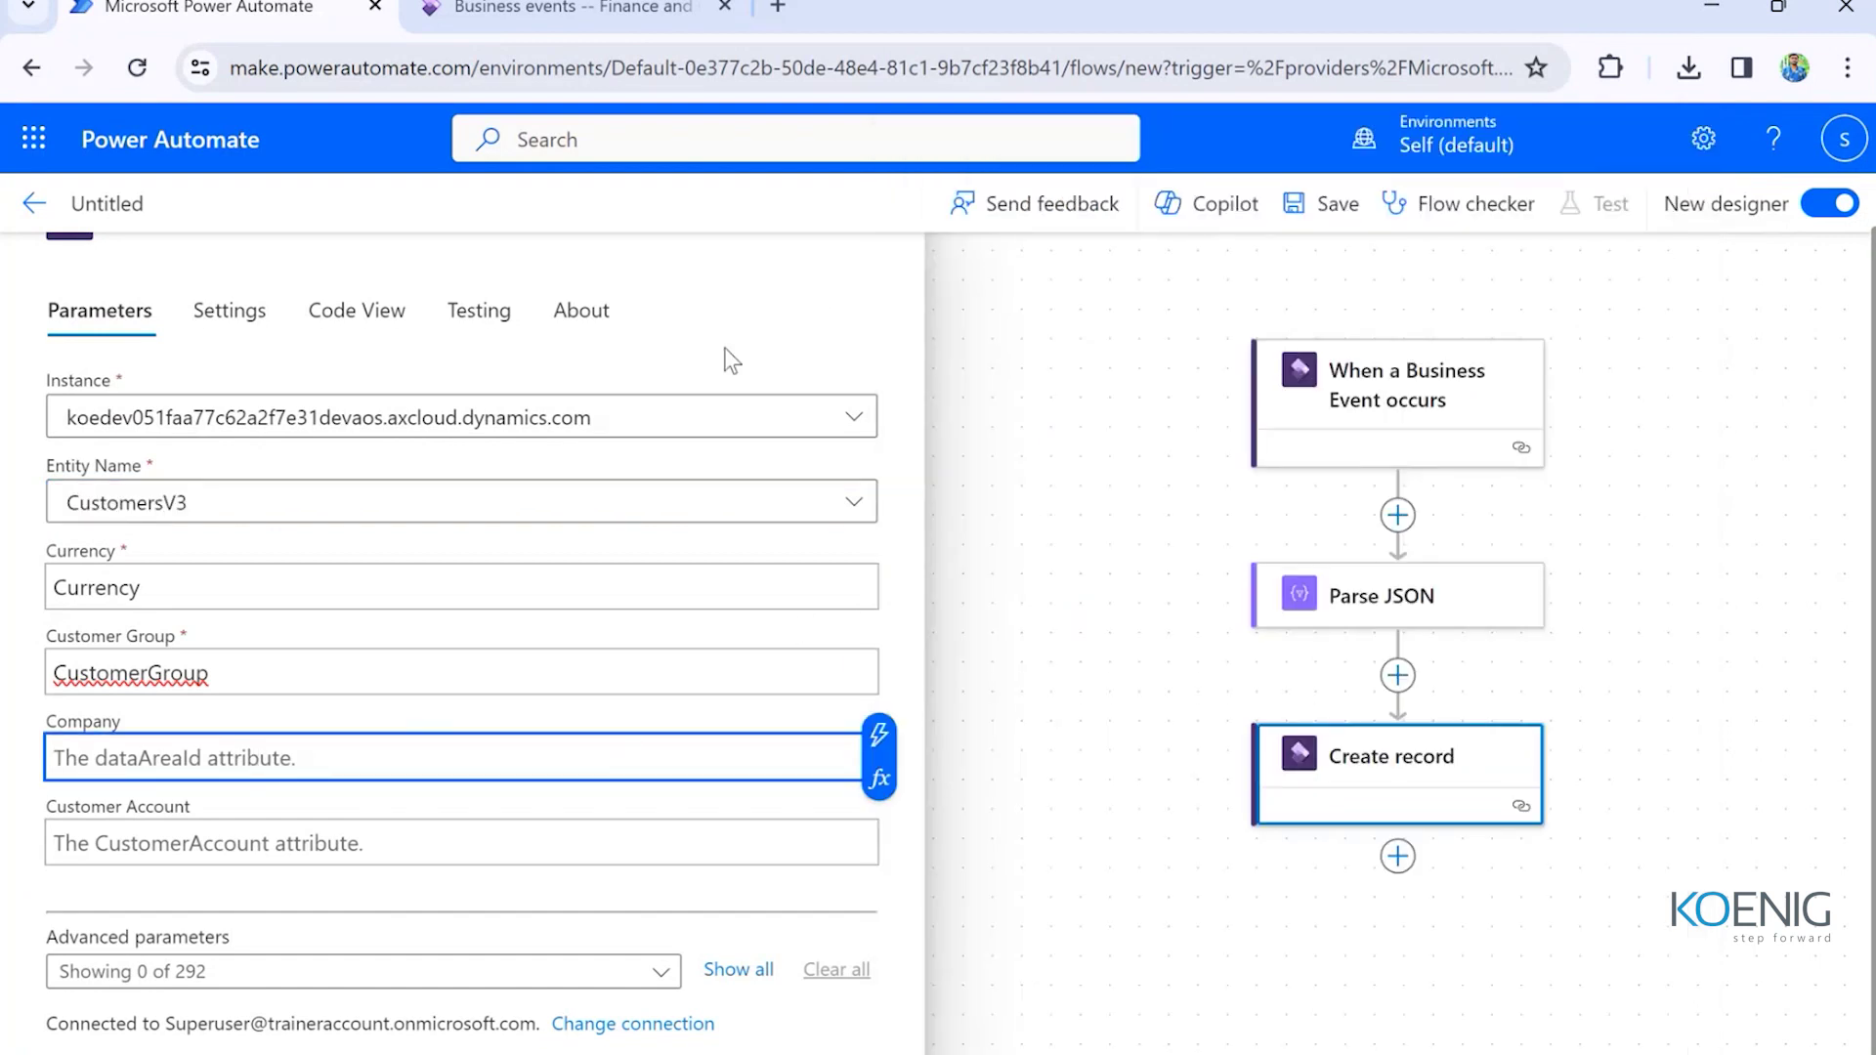
{"action": "scroll", "coordinate": [684, 420], "scroll_direction": "up", "scroll_amount": 1}
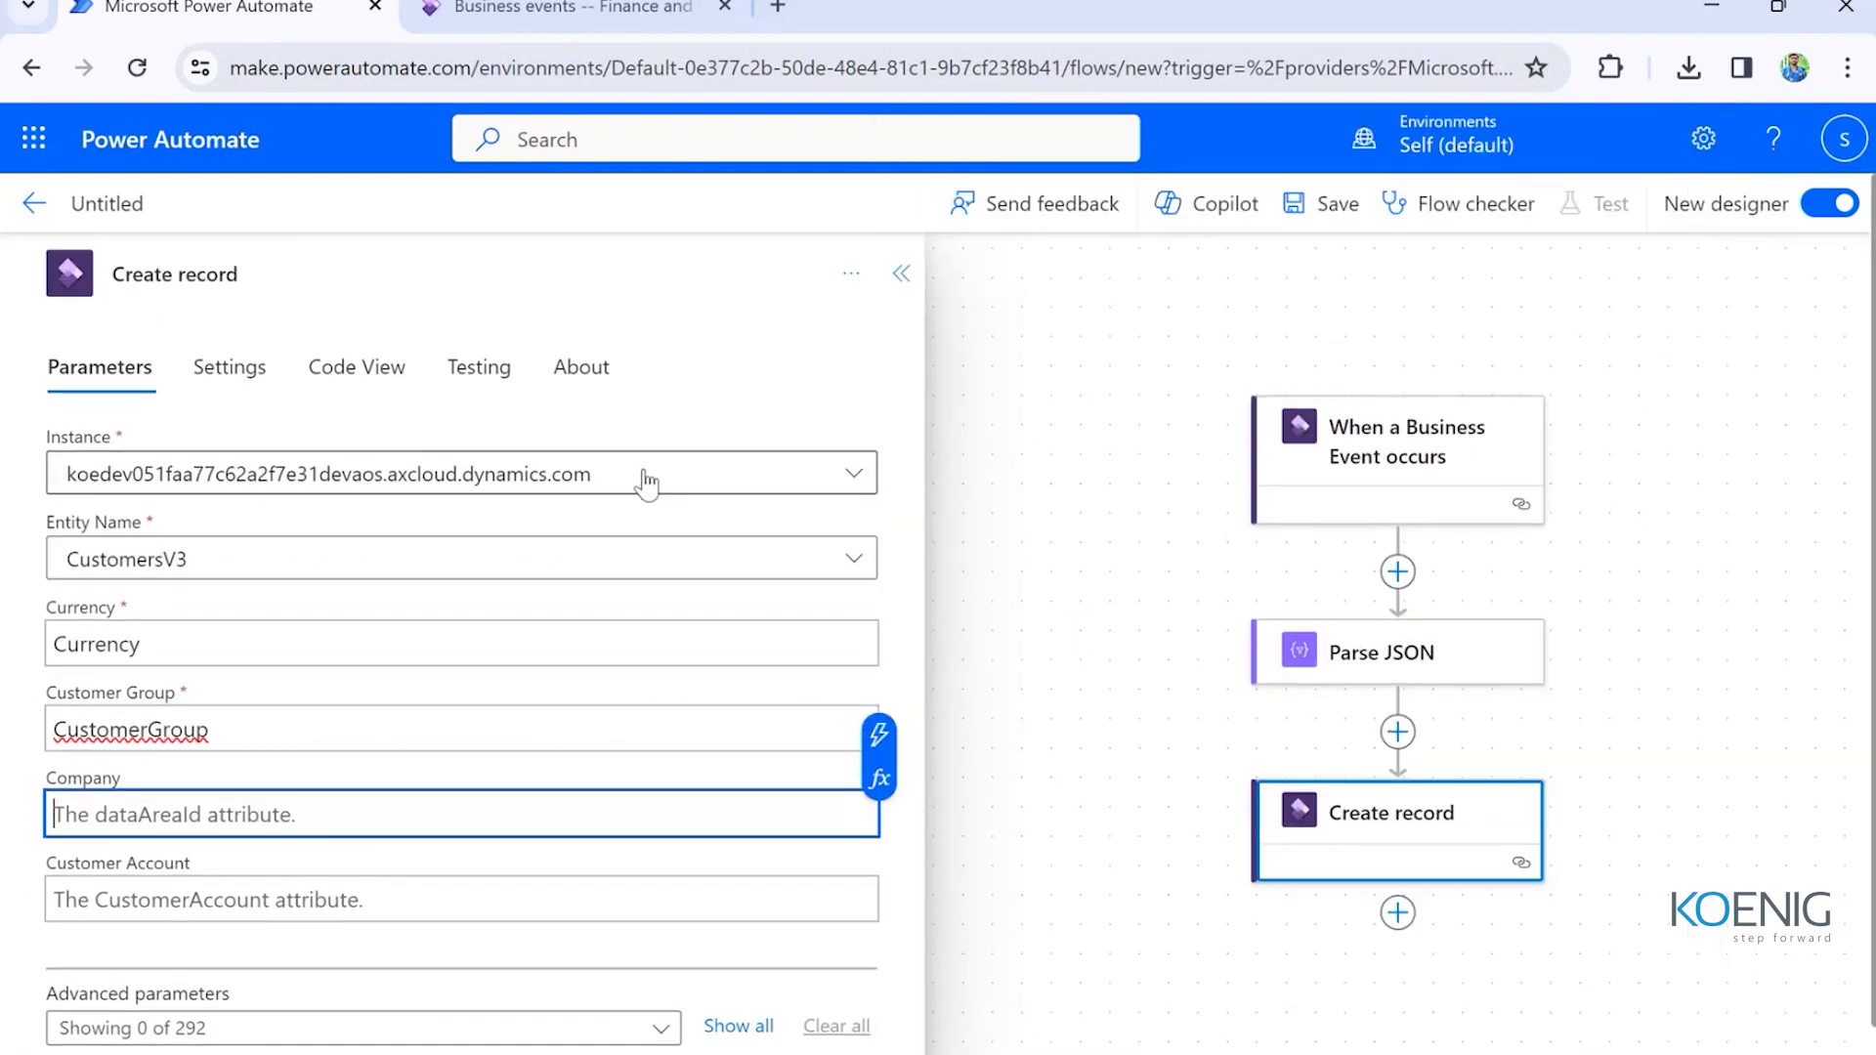
{"action": "left_click", "coordinate": [900, 277]}
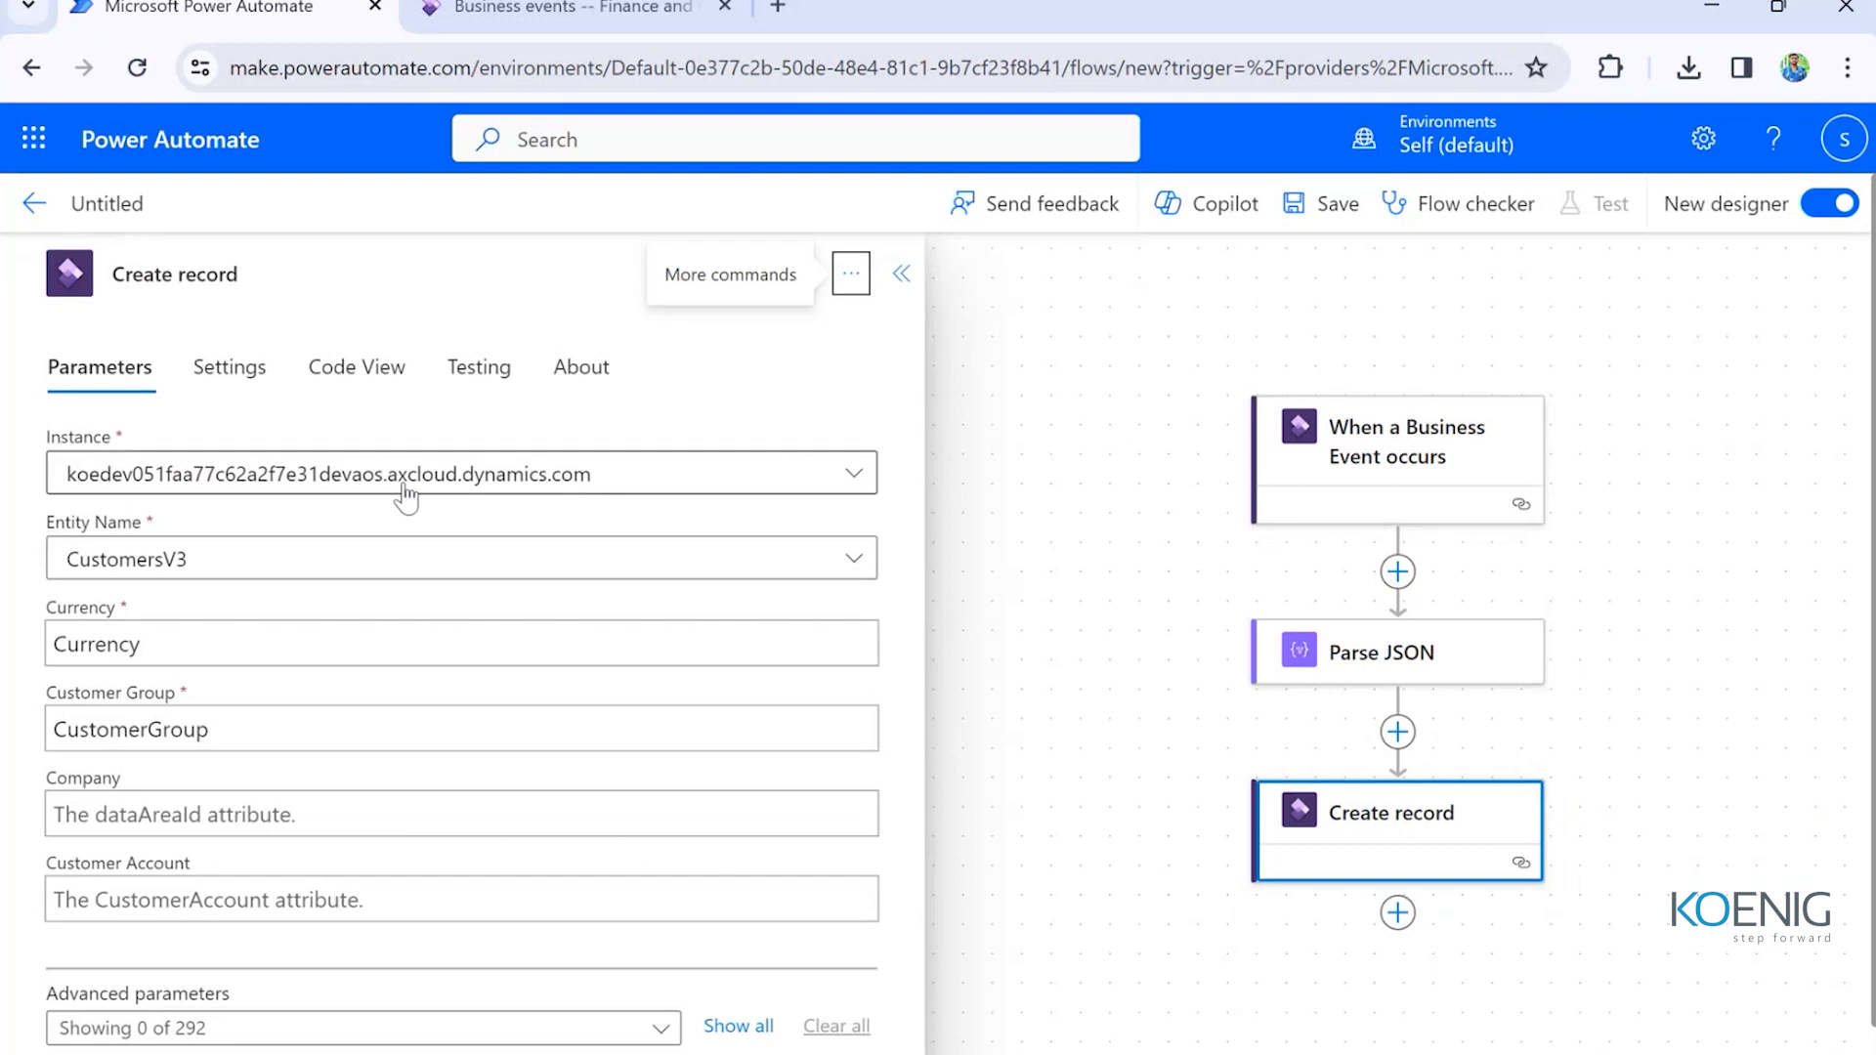
- Check the Create record action's parameters and its static result testing option
{"action": "scroll", "coordinate": [388, 636], "scroll_direction": "down", "scroll_amount": 1}
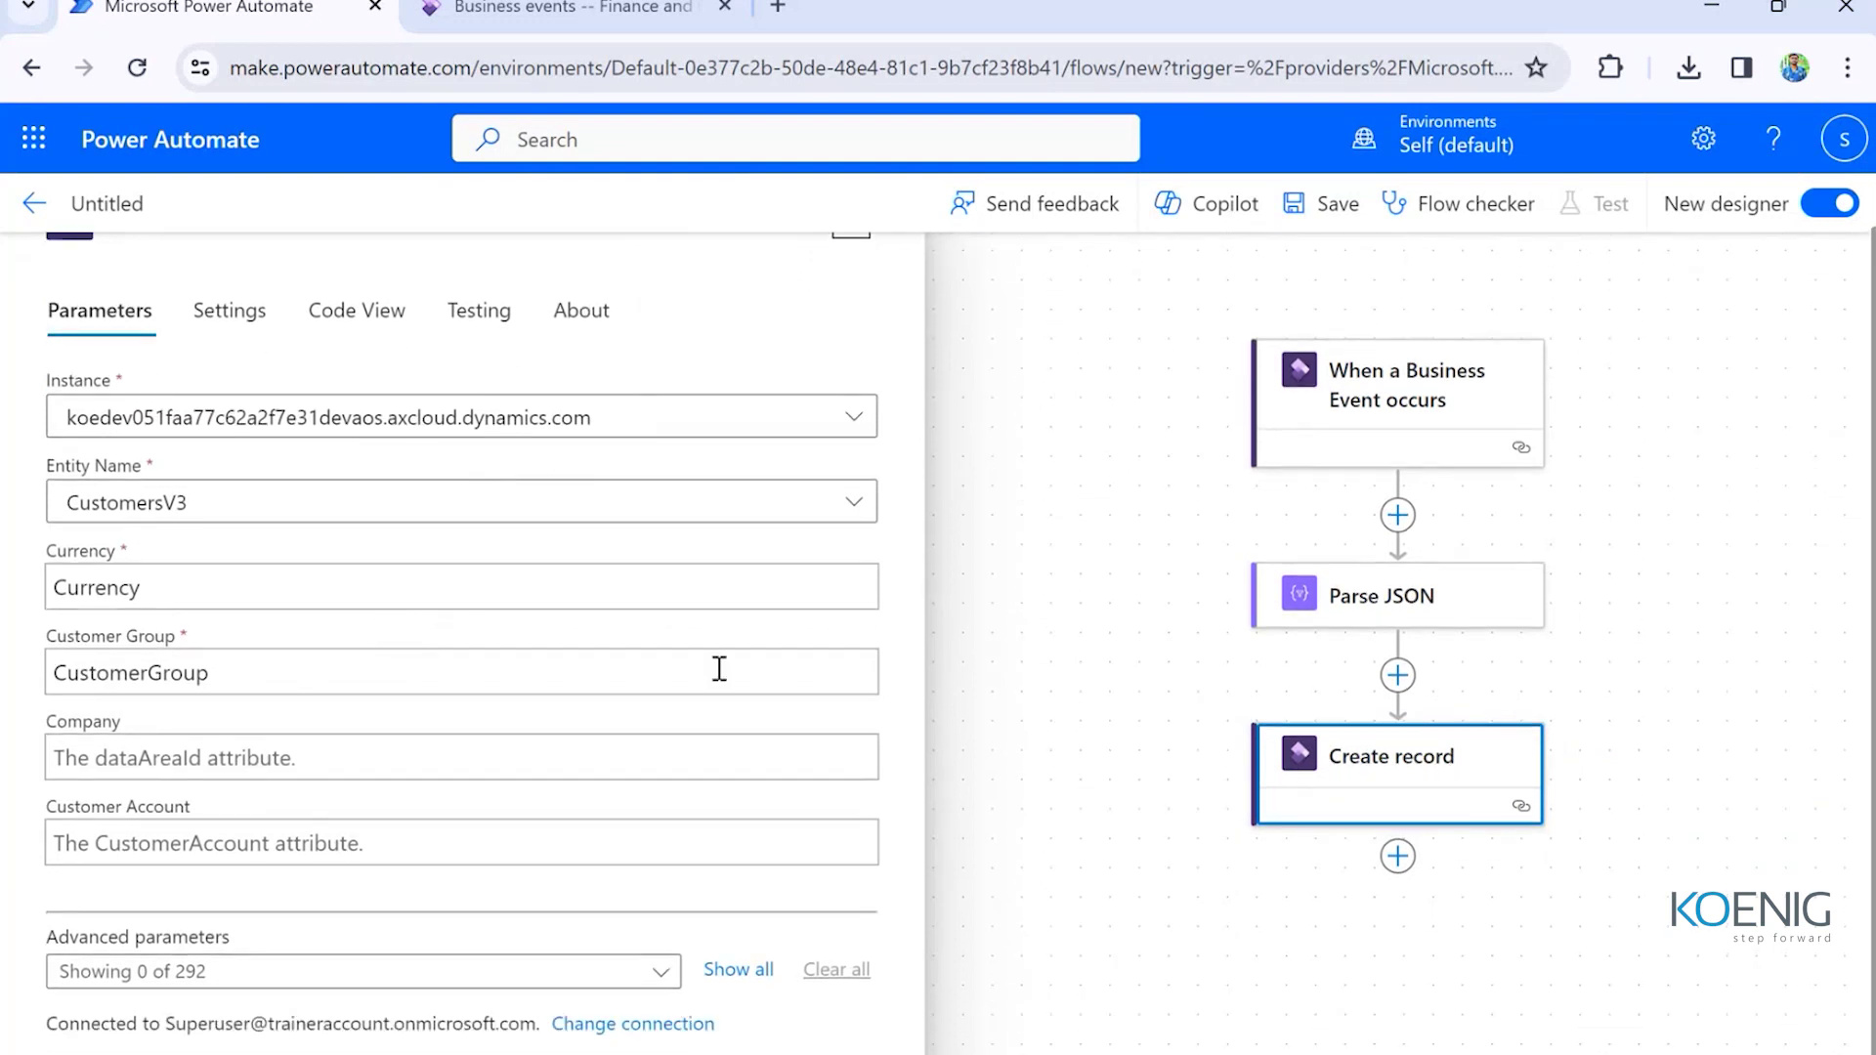
{"action": "scroll", "coordinate": [742, 650], "scroll_direction": "up", "scroll_amount": 1}
{"action": "left_click", "coordinate": [464, 376]}
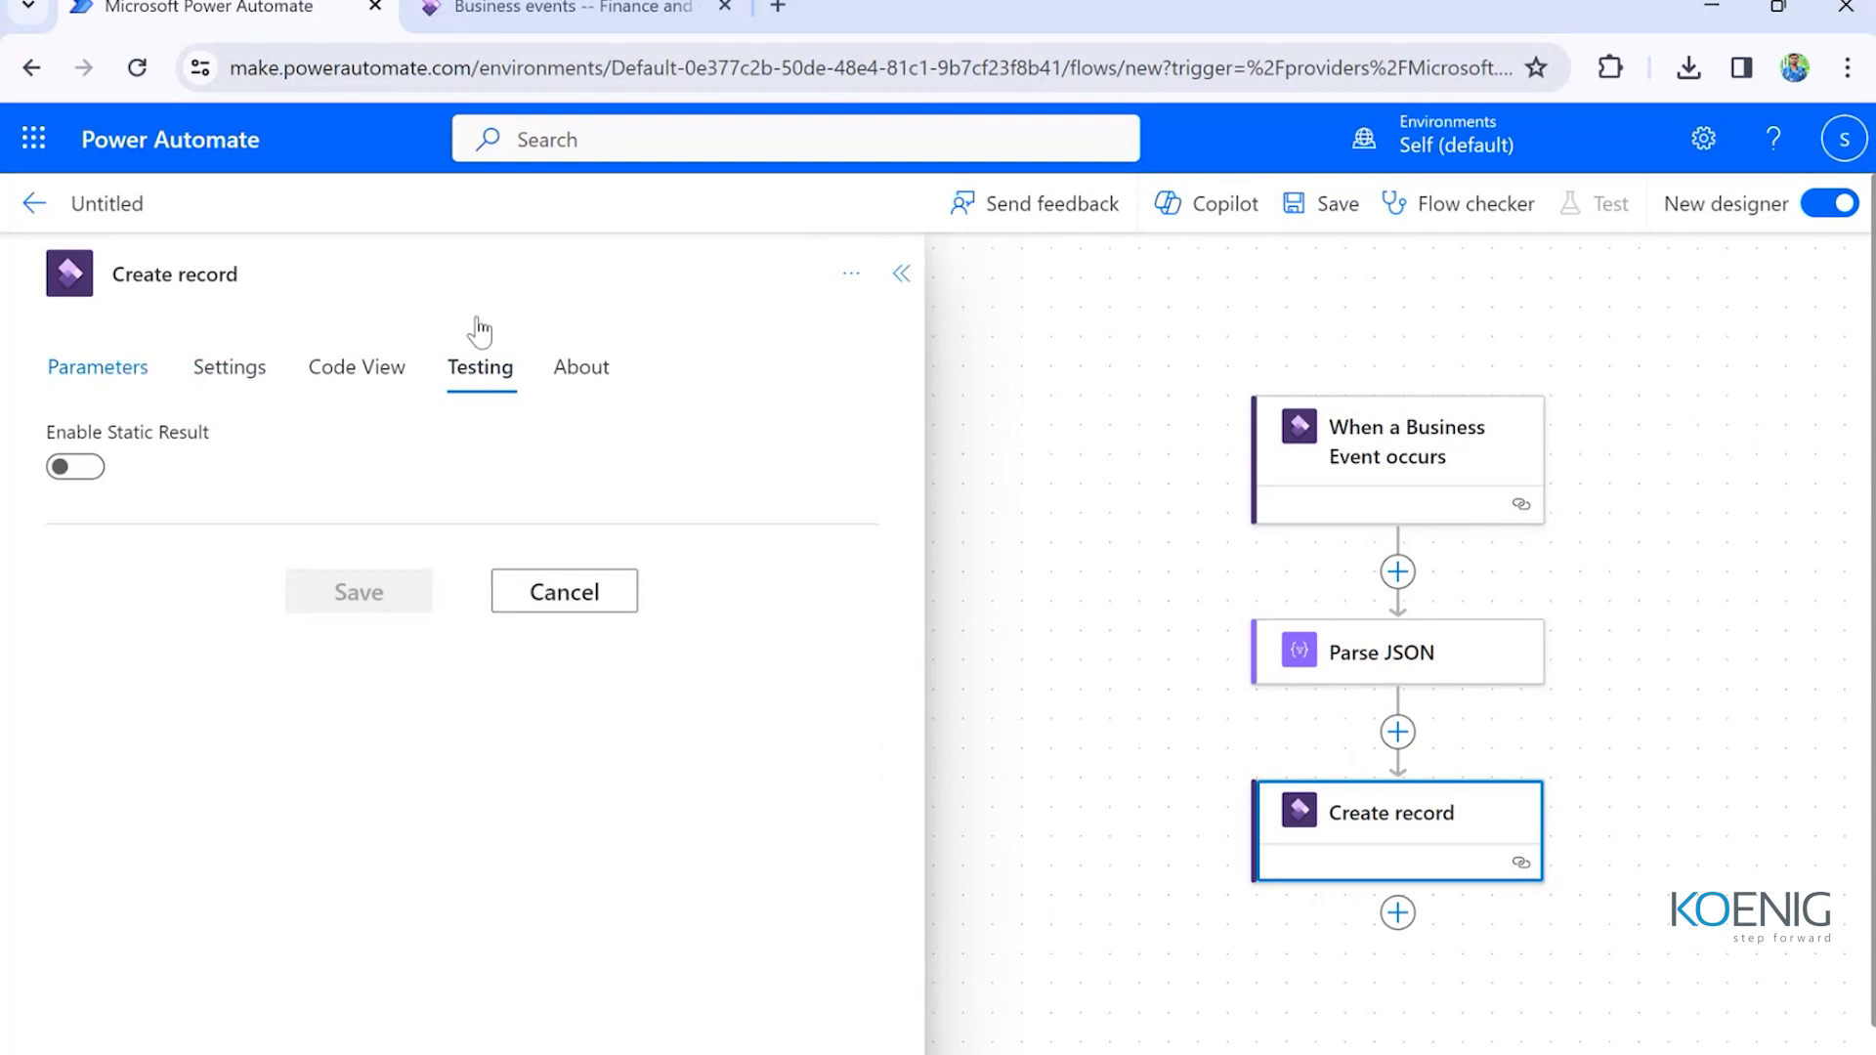
{"action": "left_click", "coordinate": [900, 275]}
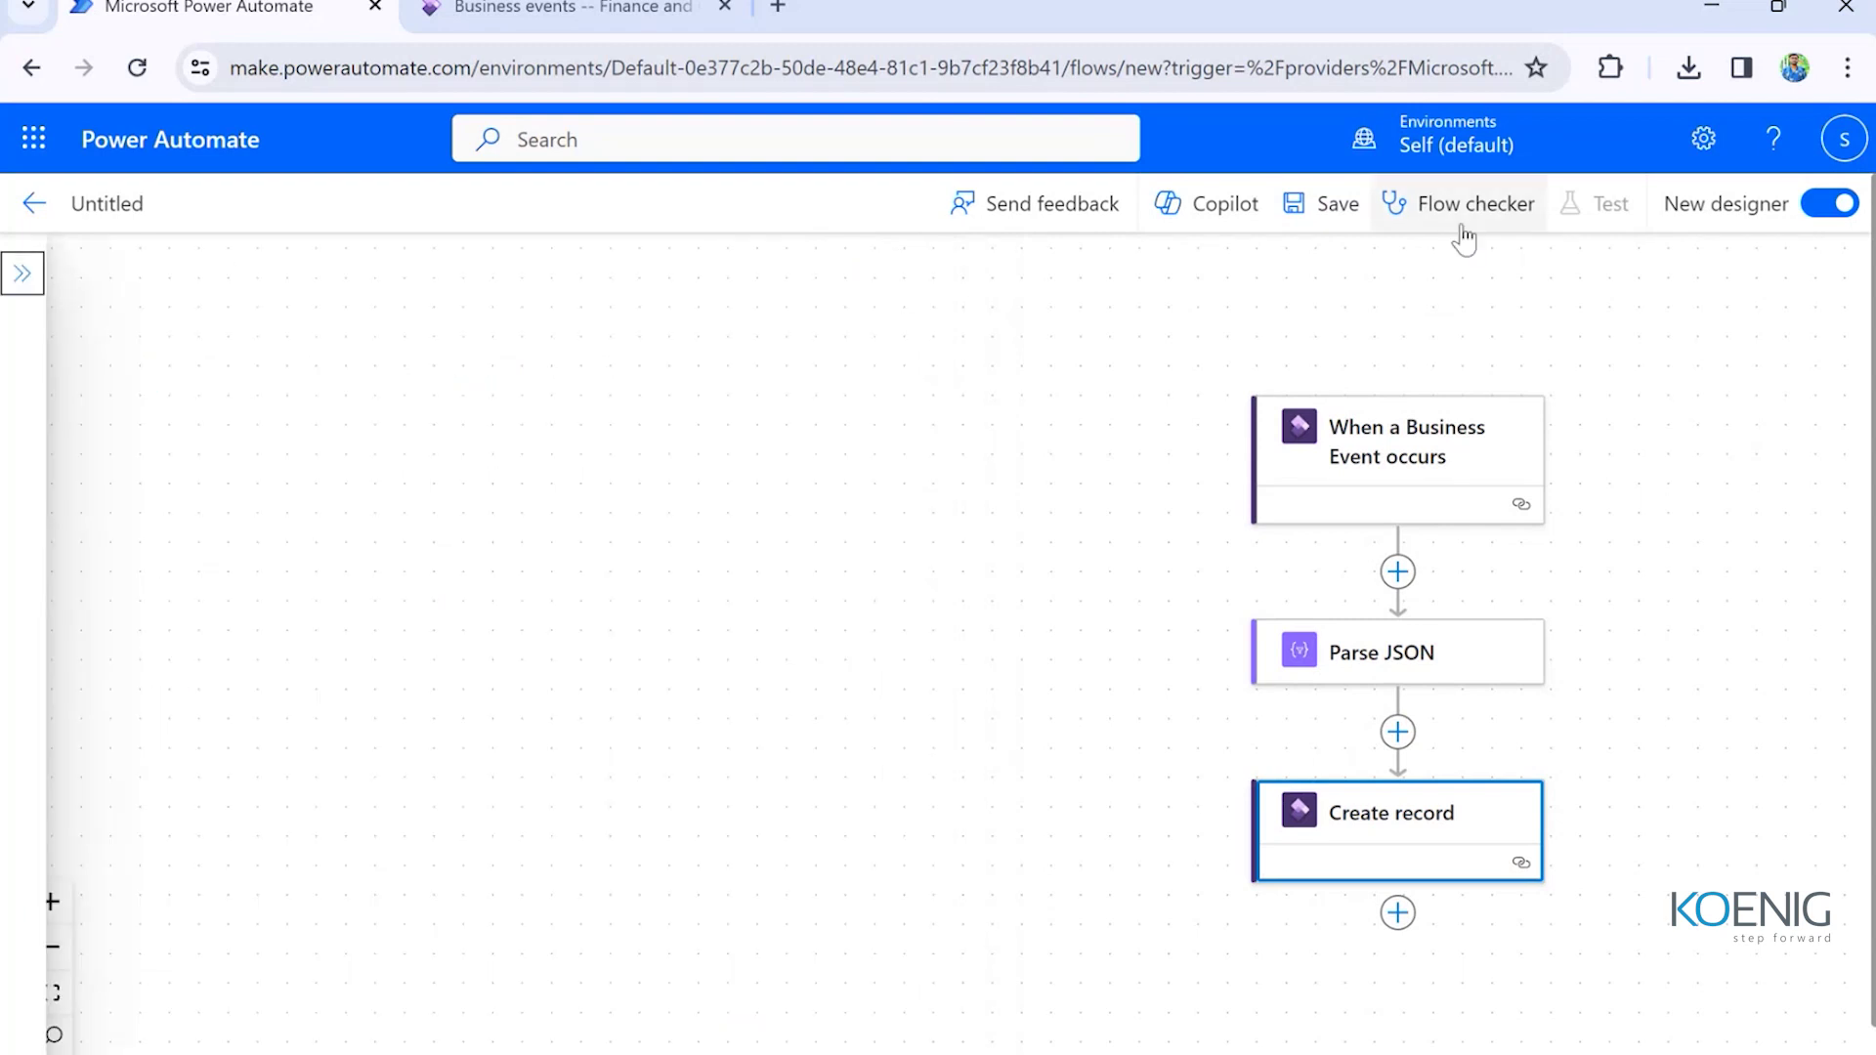
- Save the flow and start setting up a test of it
{"action": "left_click", "coordinate": [1340, 215]}
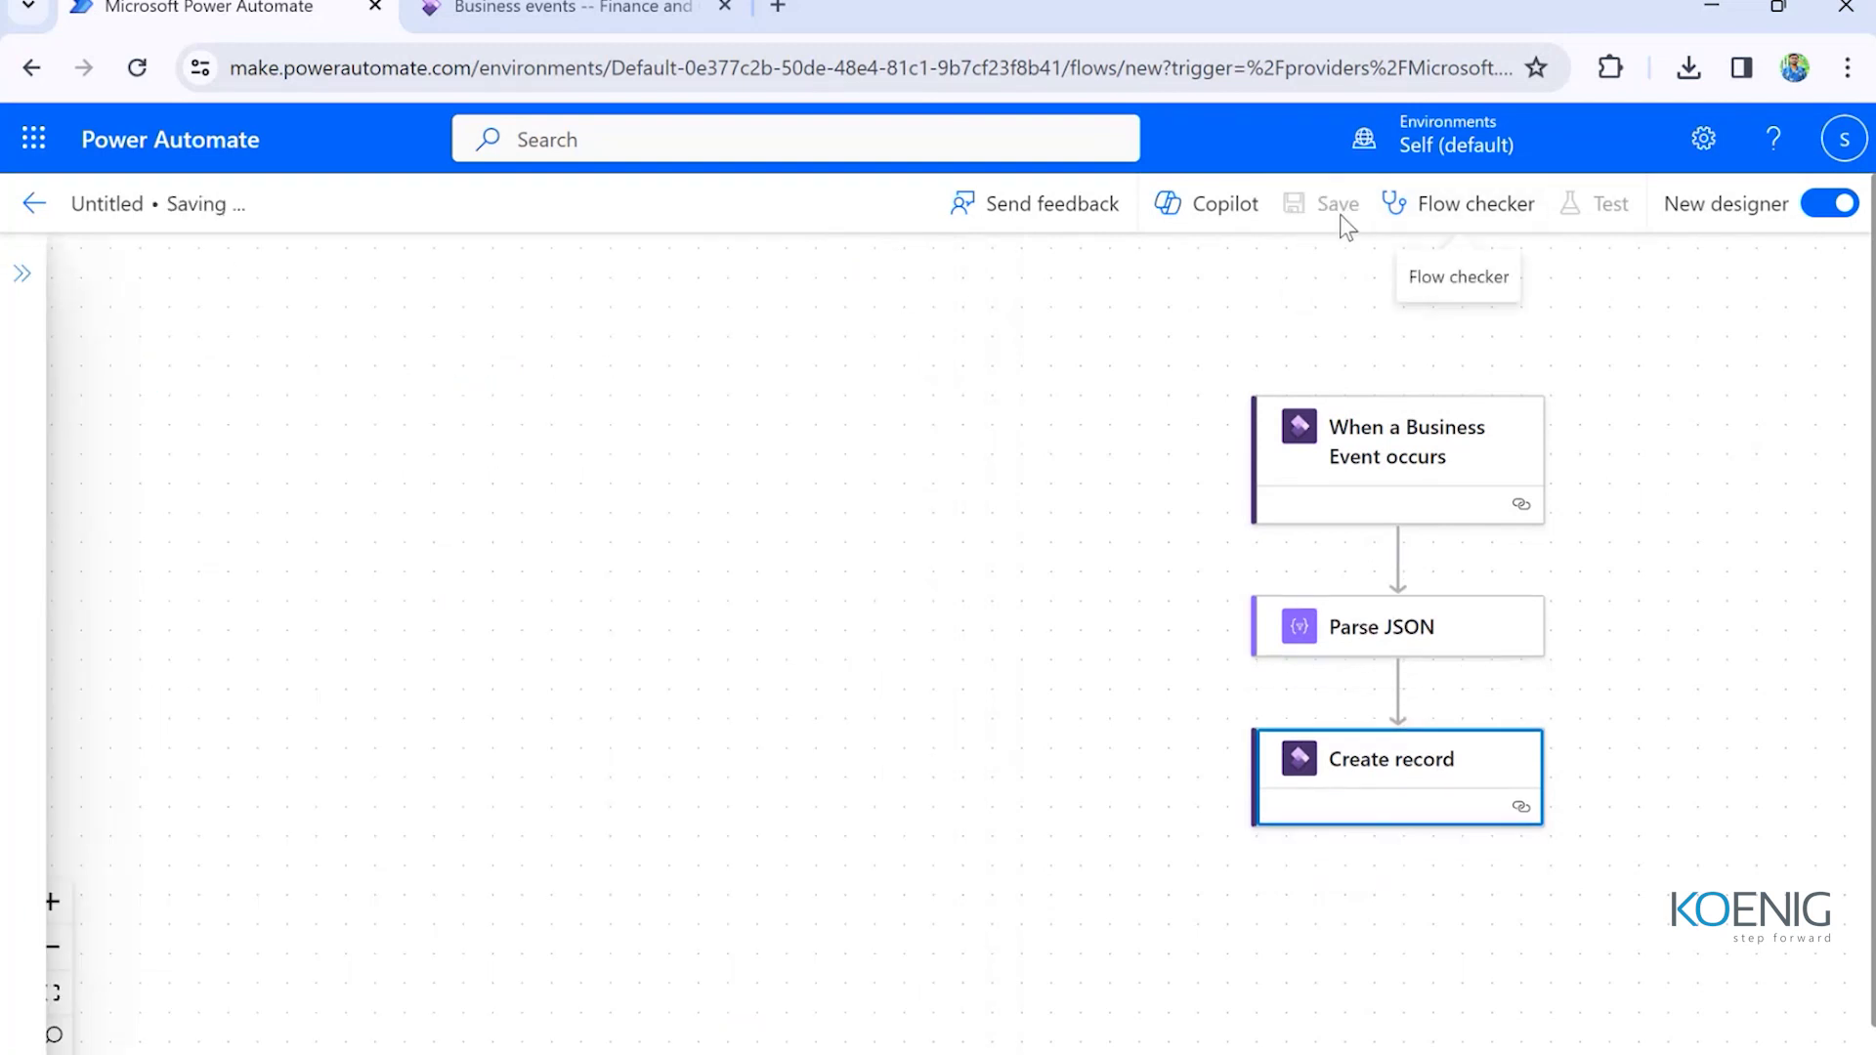
{"action": "left_click", "coordinate": [1469, 213]}
{"action": "left_click", "coordinate": [1471, 213]}
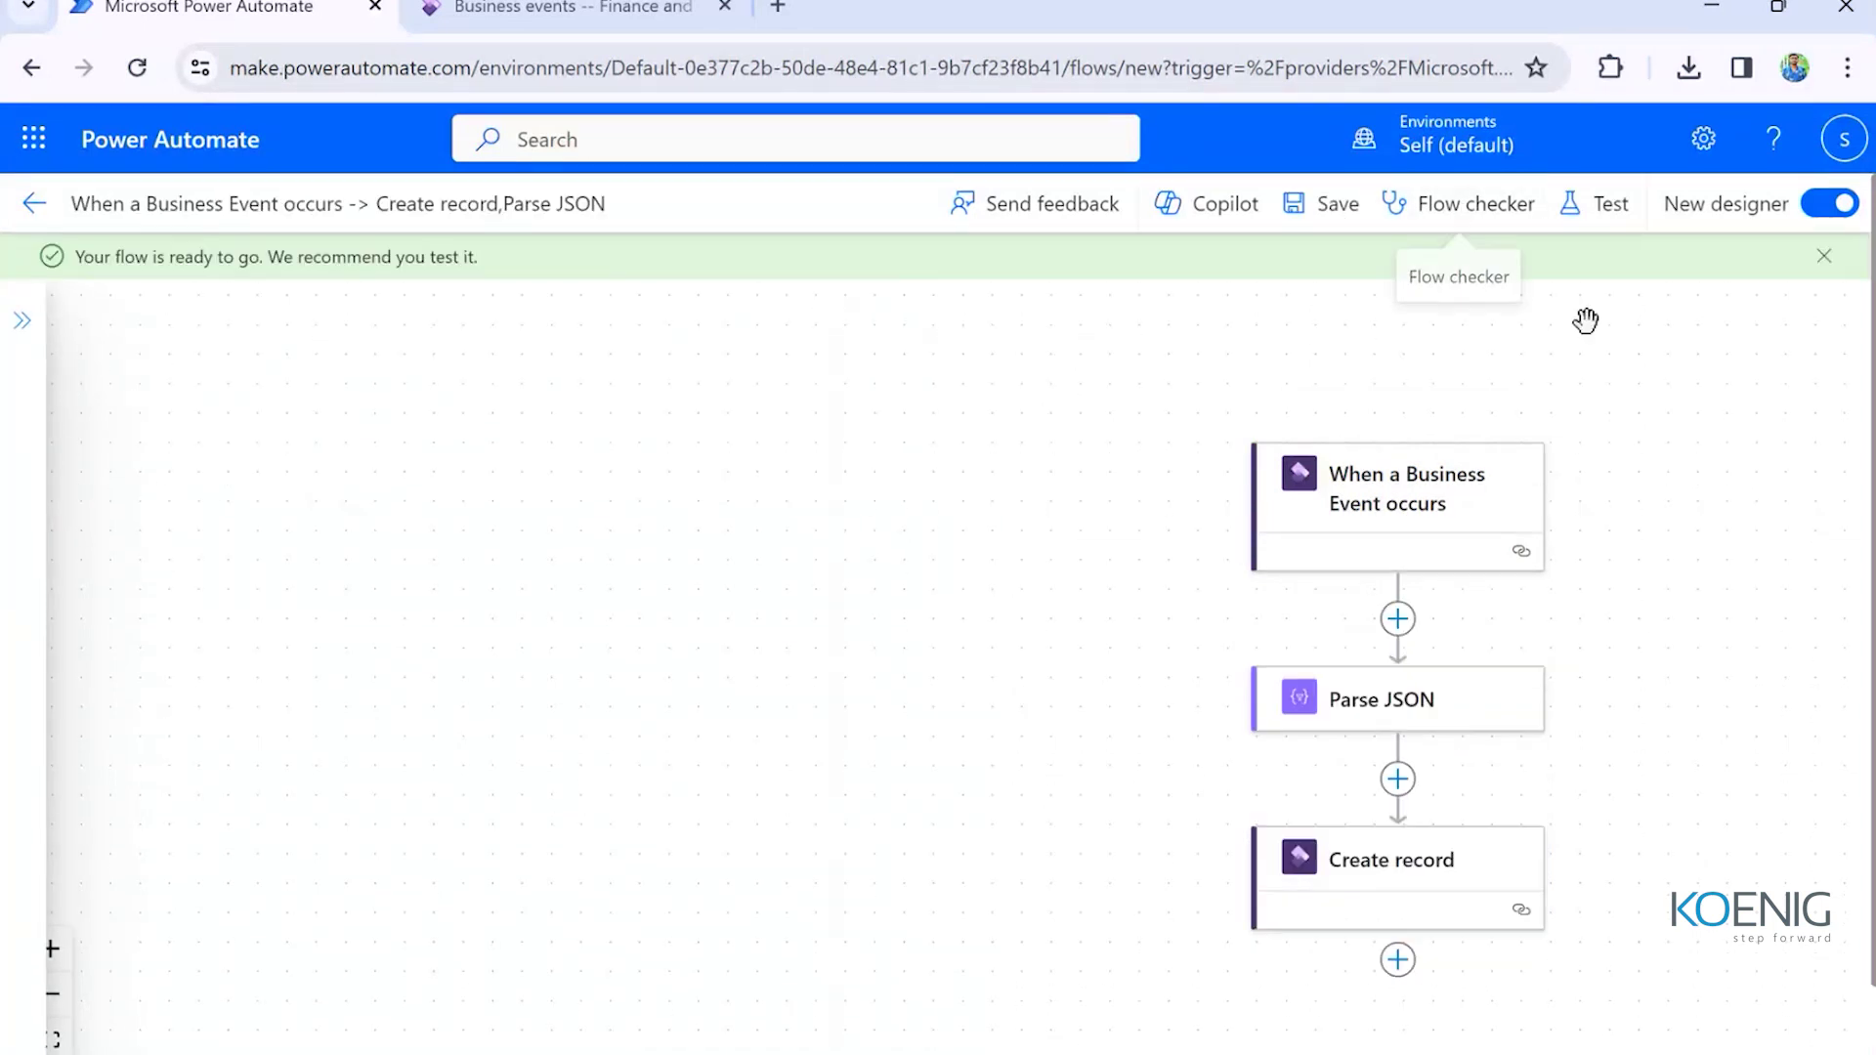
{"action": "left_click", "coordinate": [1612, 207]}
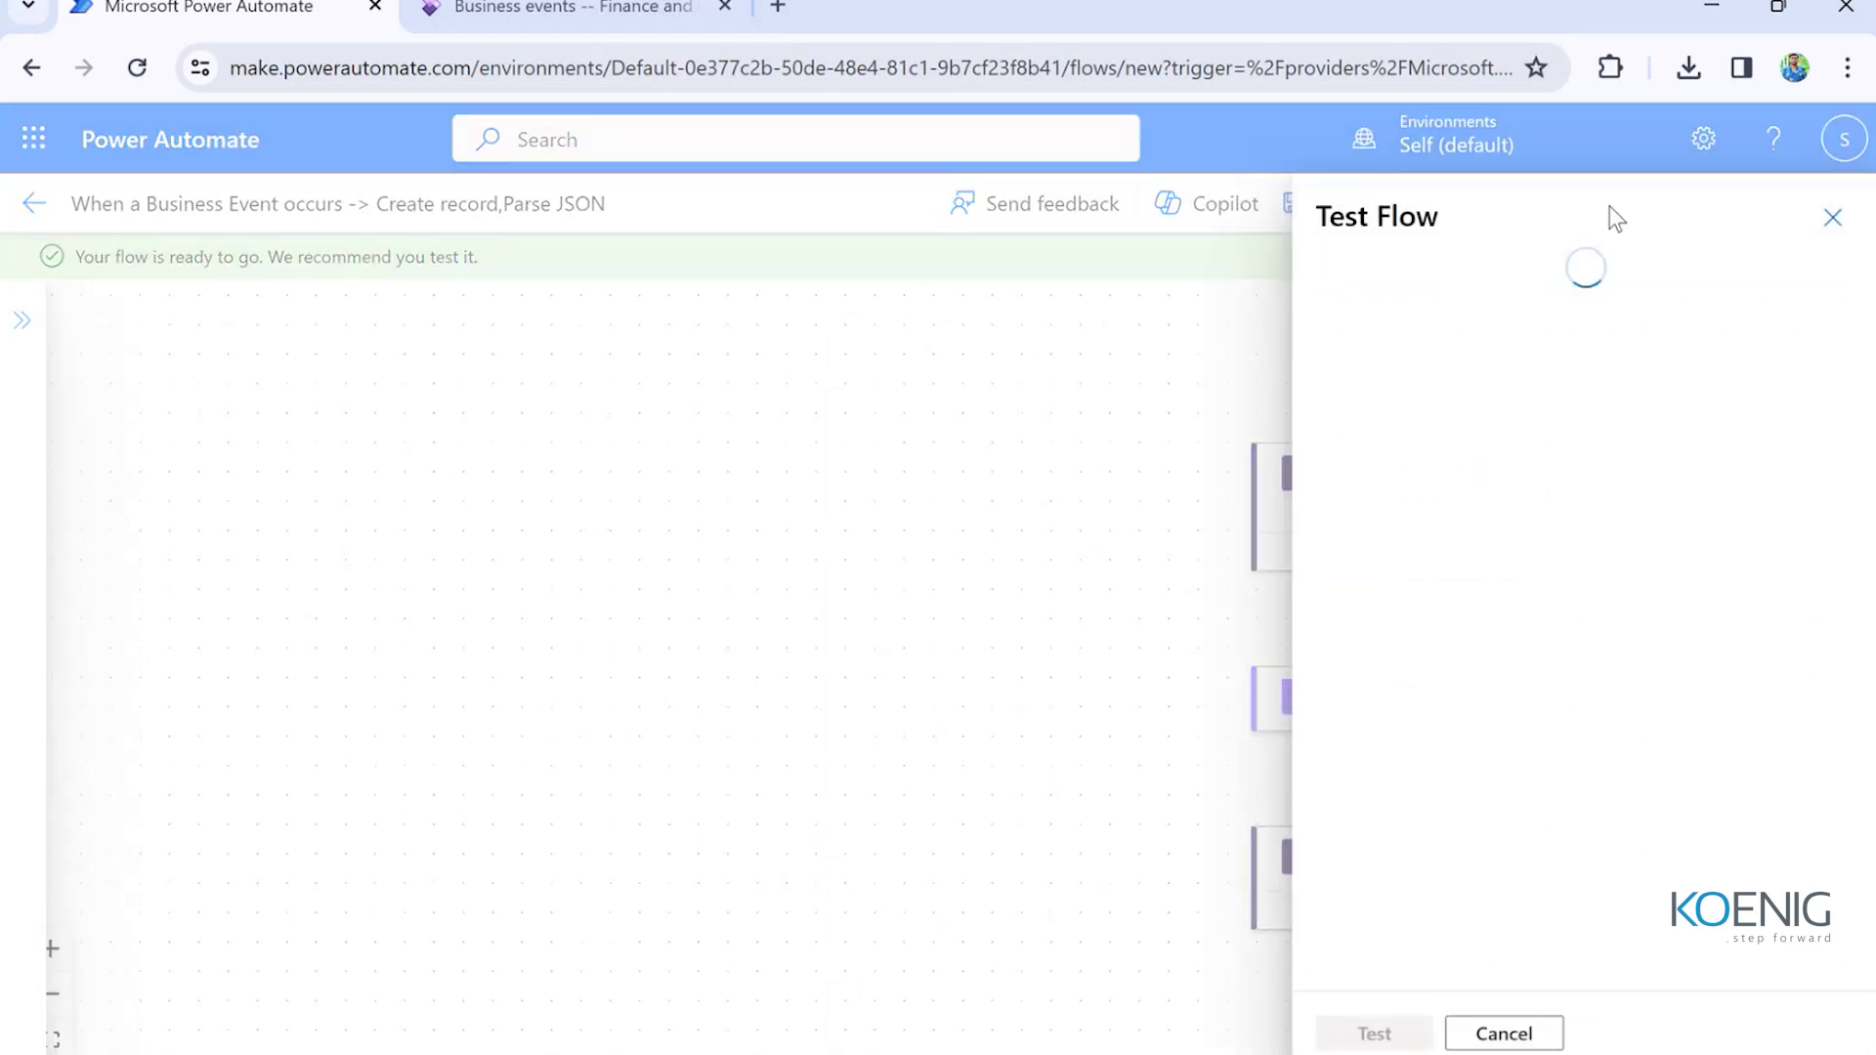
{"action": "left_click", "coordinate": [1335, 281]}
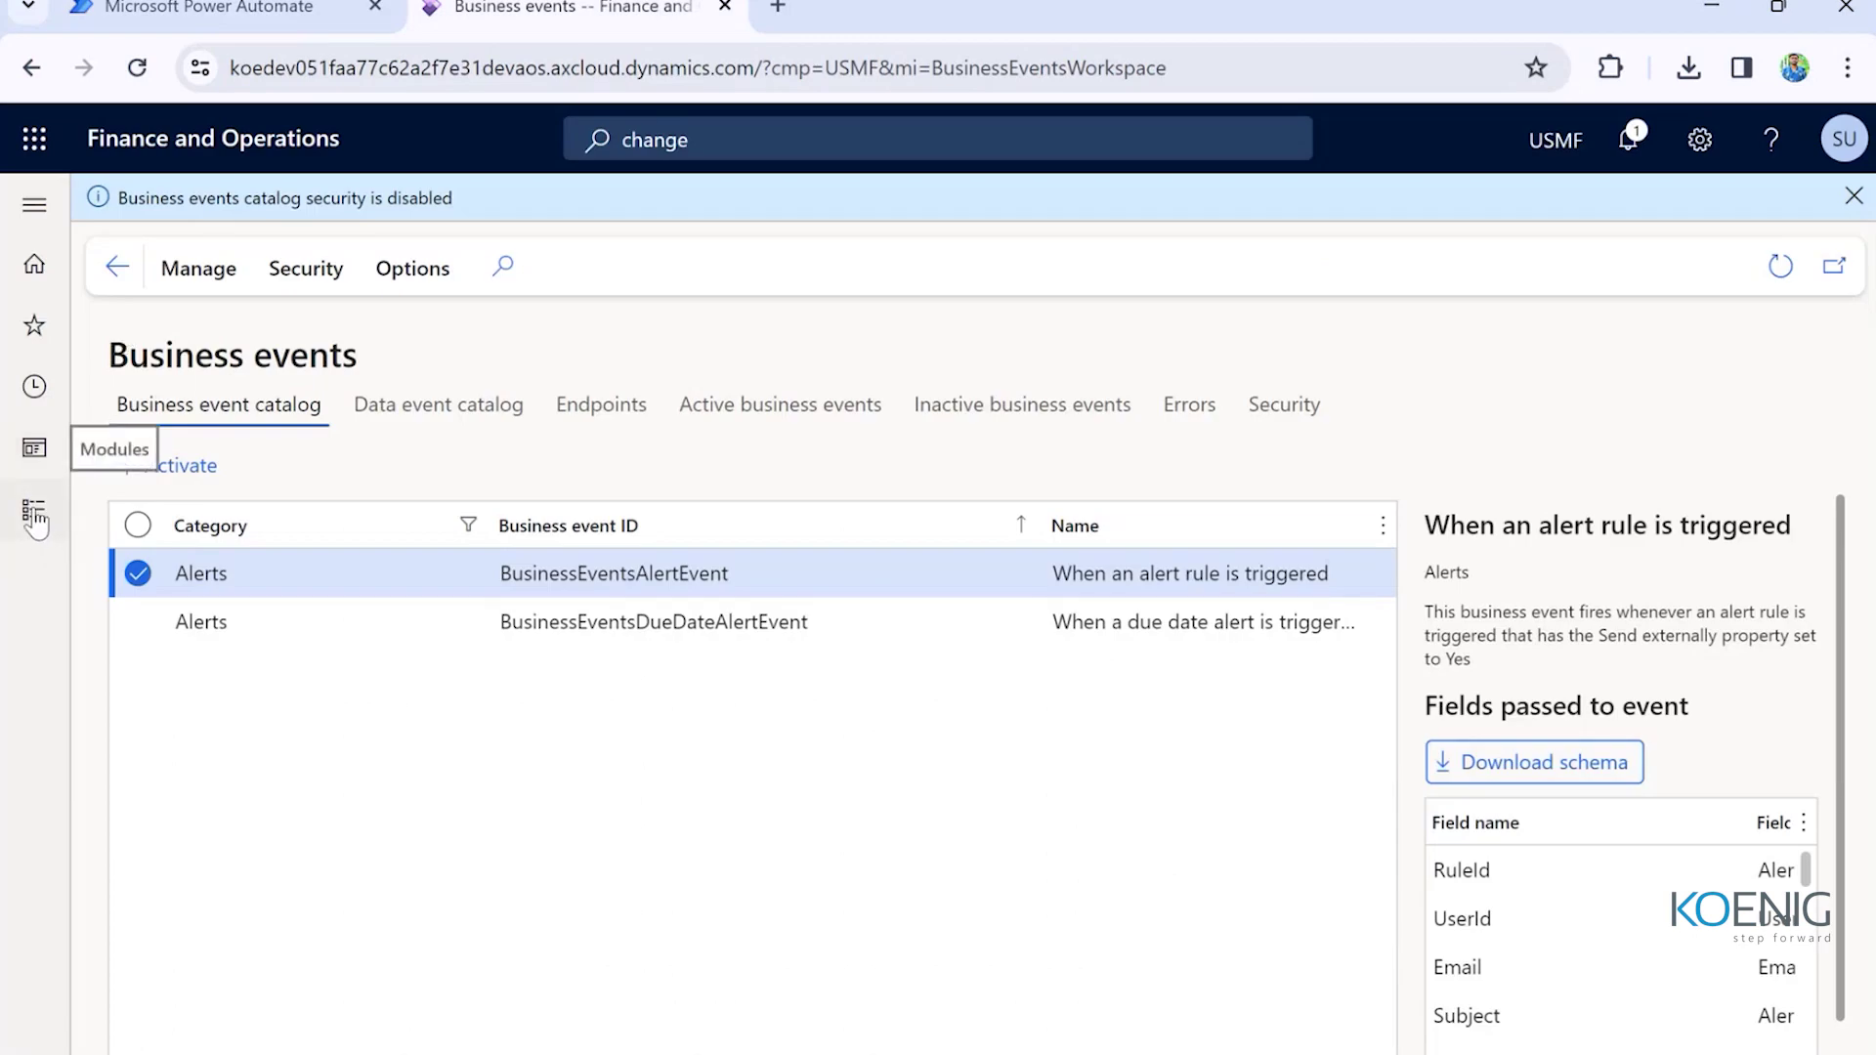
{"action": "left_click", "coordinate": [34, 513]}
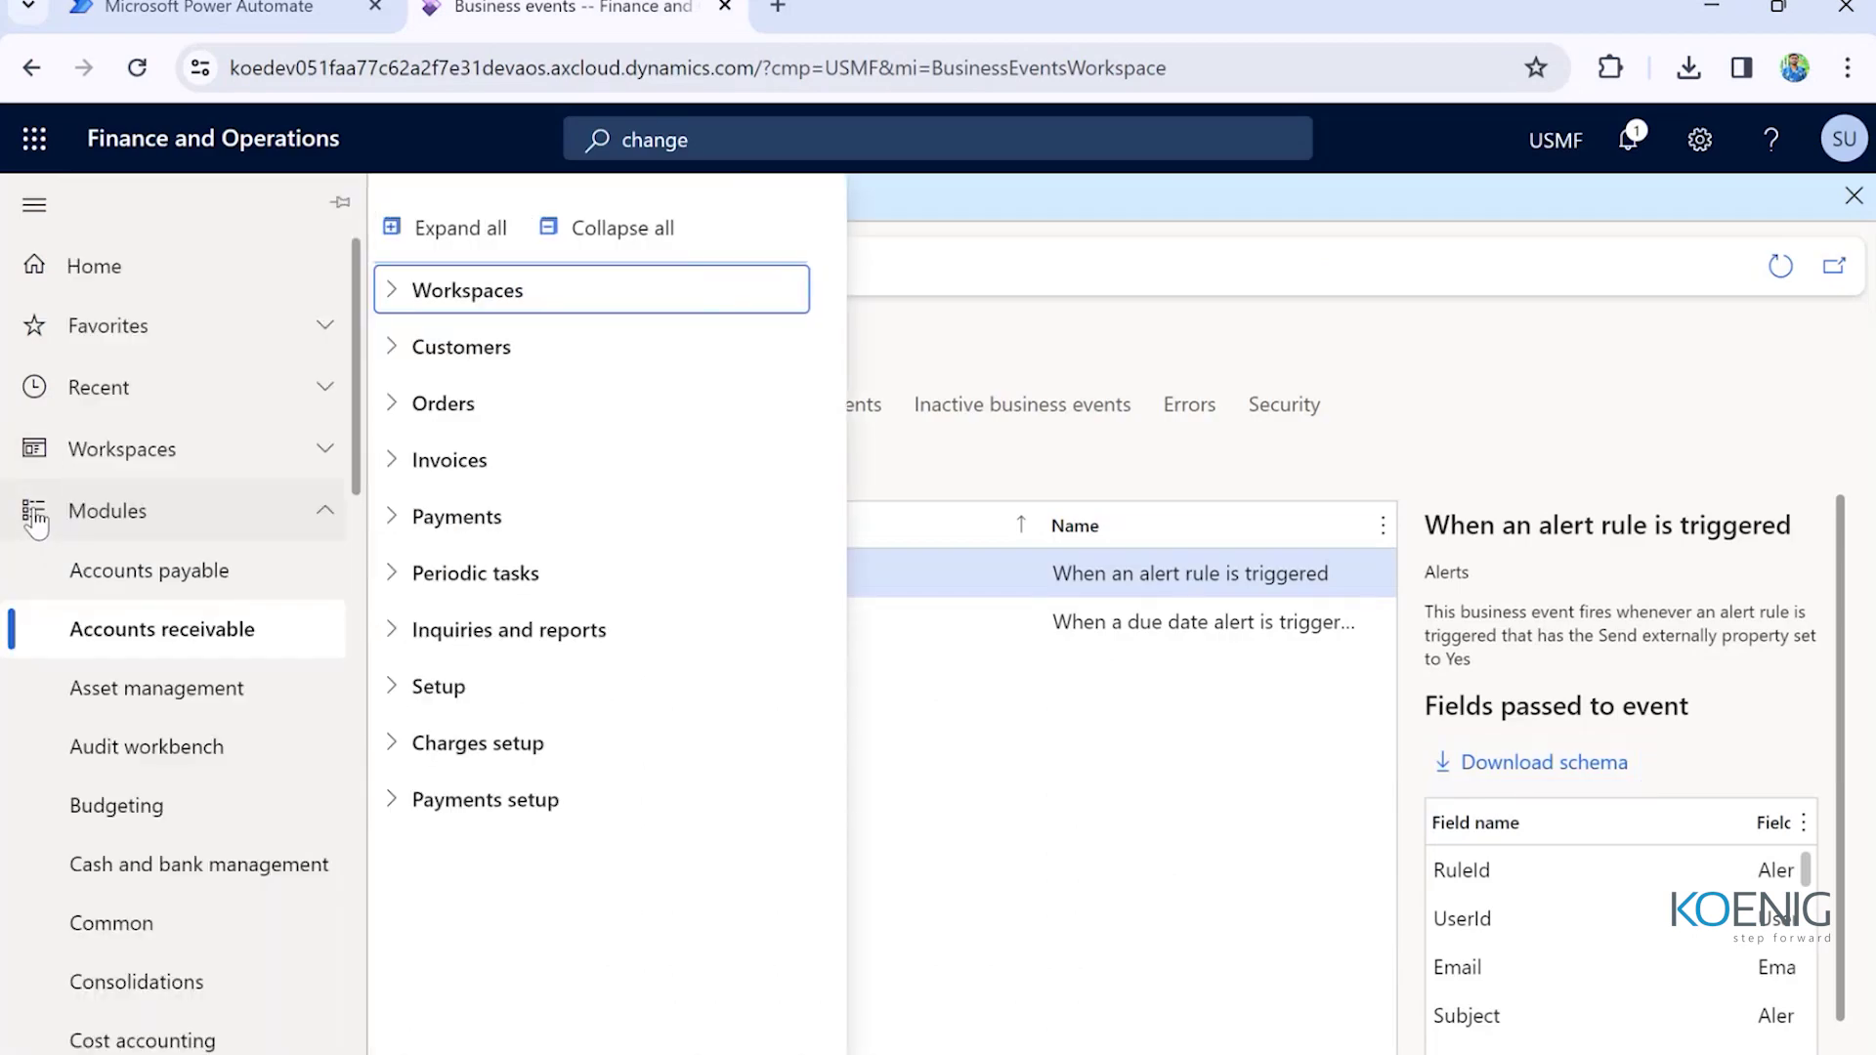
{"action": "left_click", "coordinate": [36, 518]}
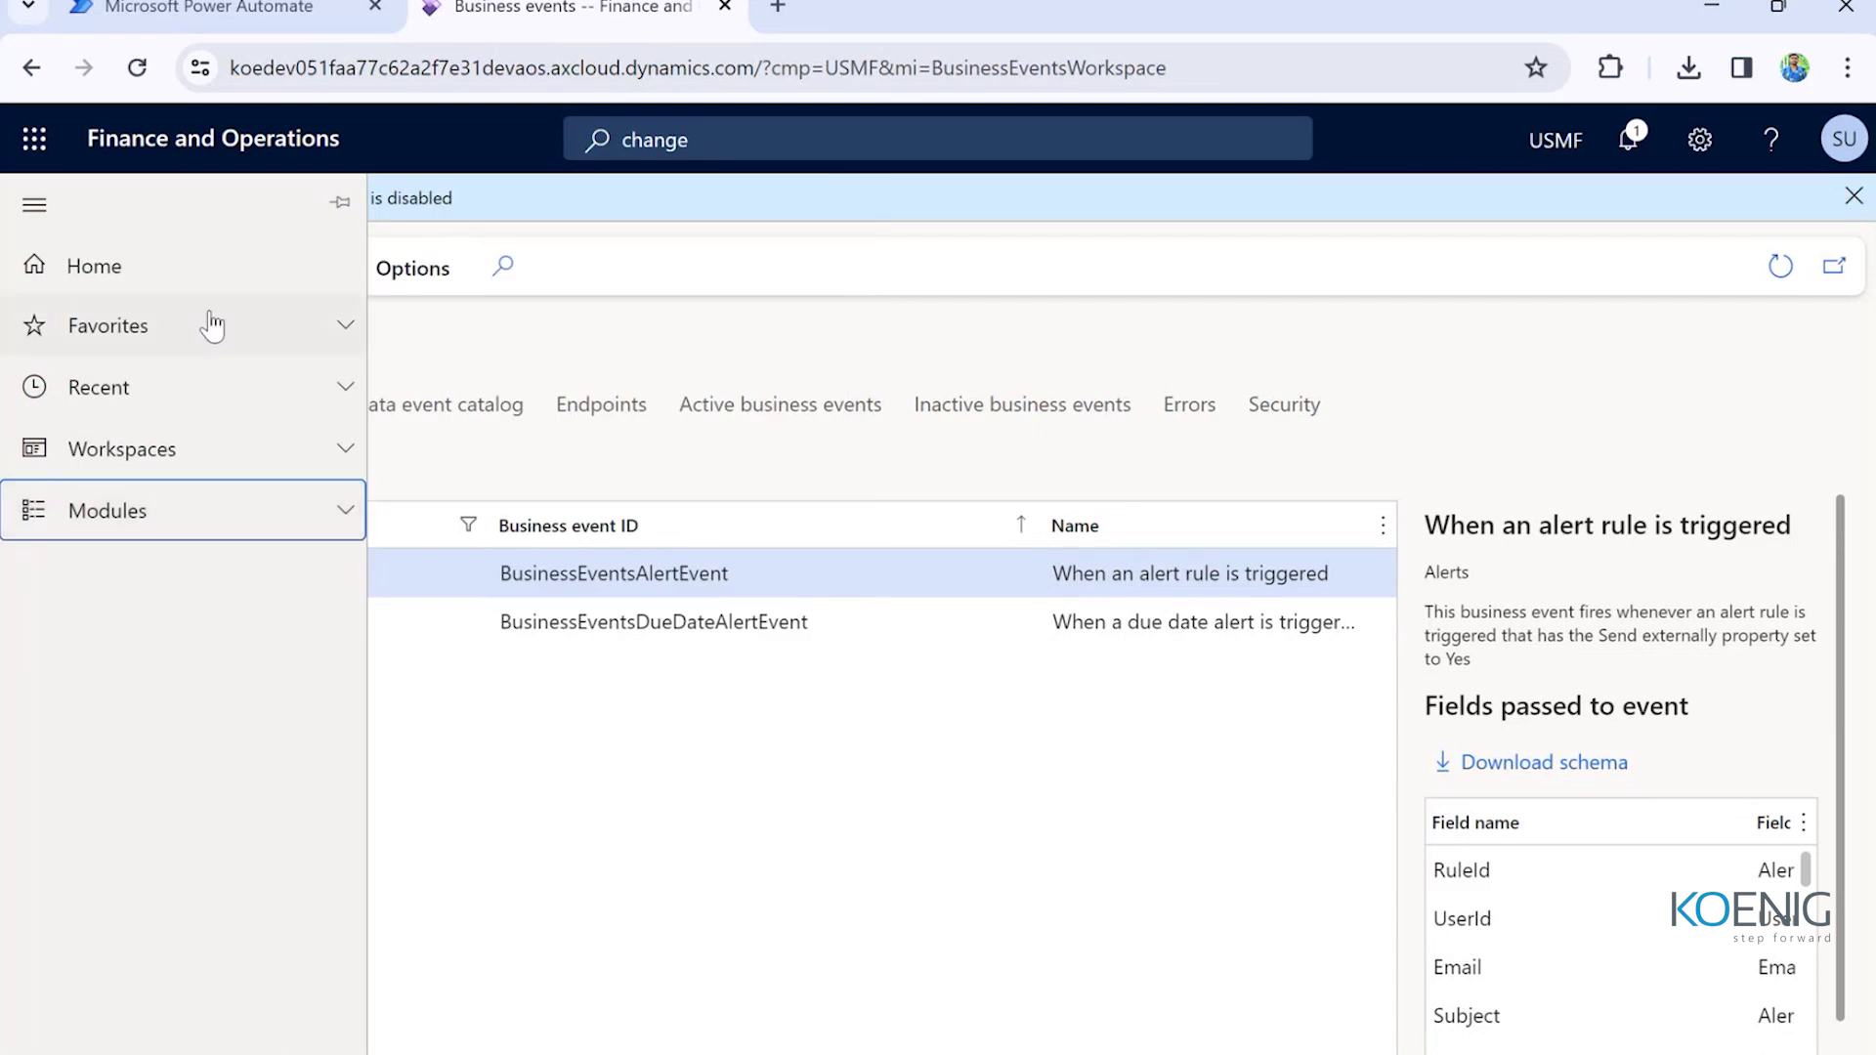
{"action": "left_click", "coordinate": [20, 207]}
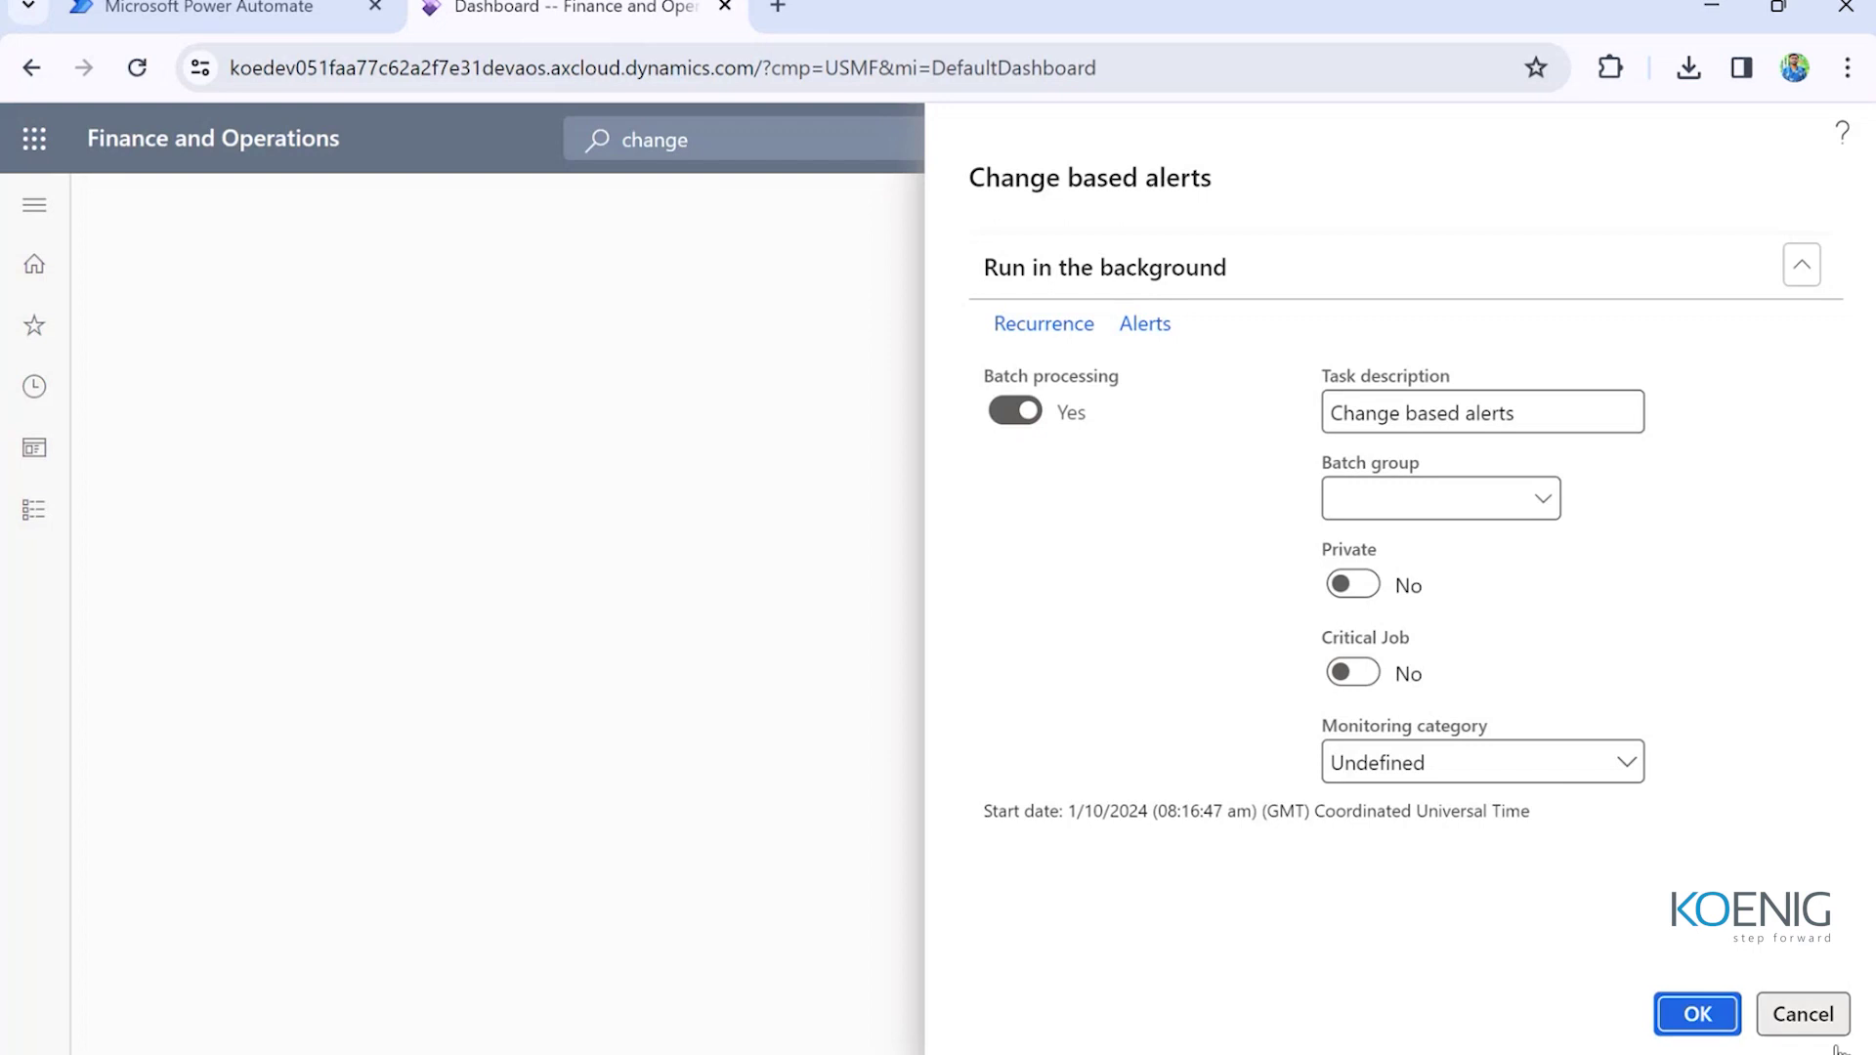
{"action": "left_click", "coordinate": [1804, 1015]}
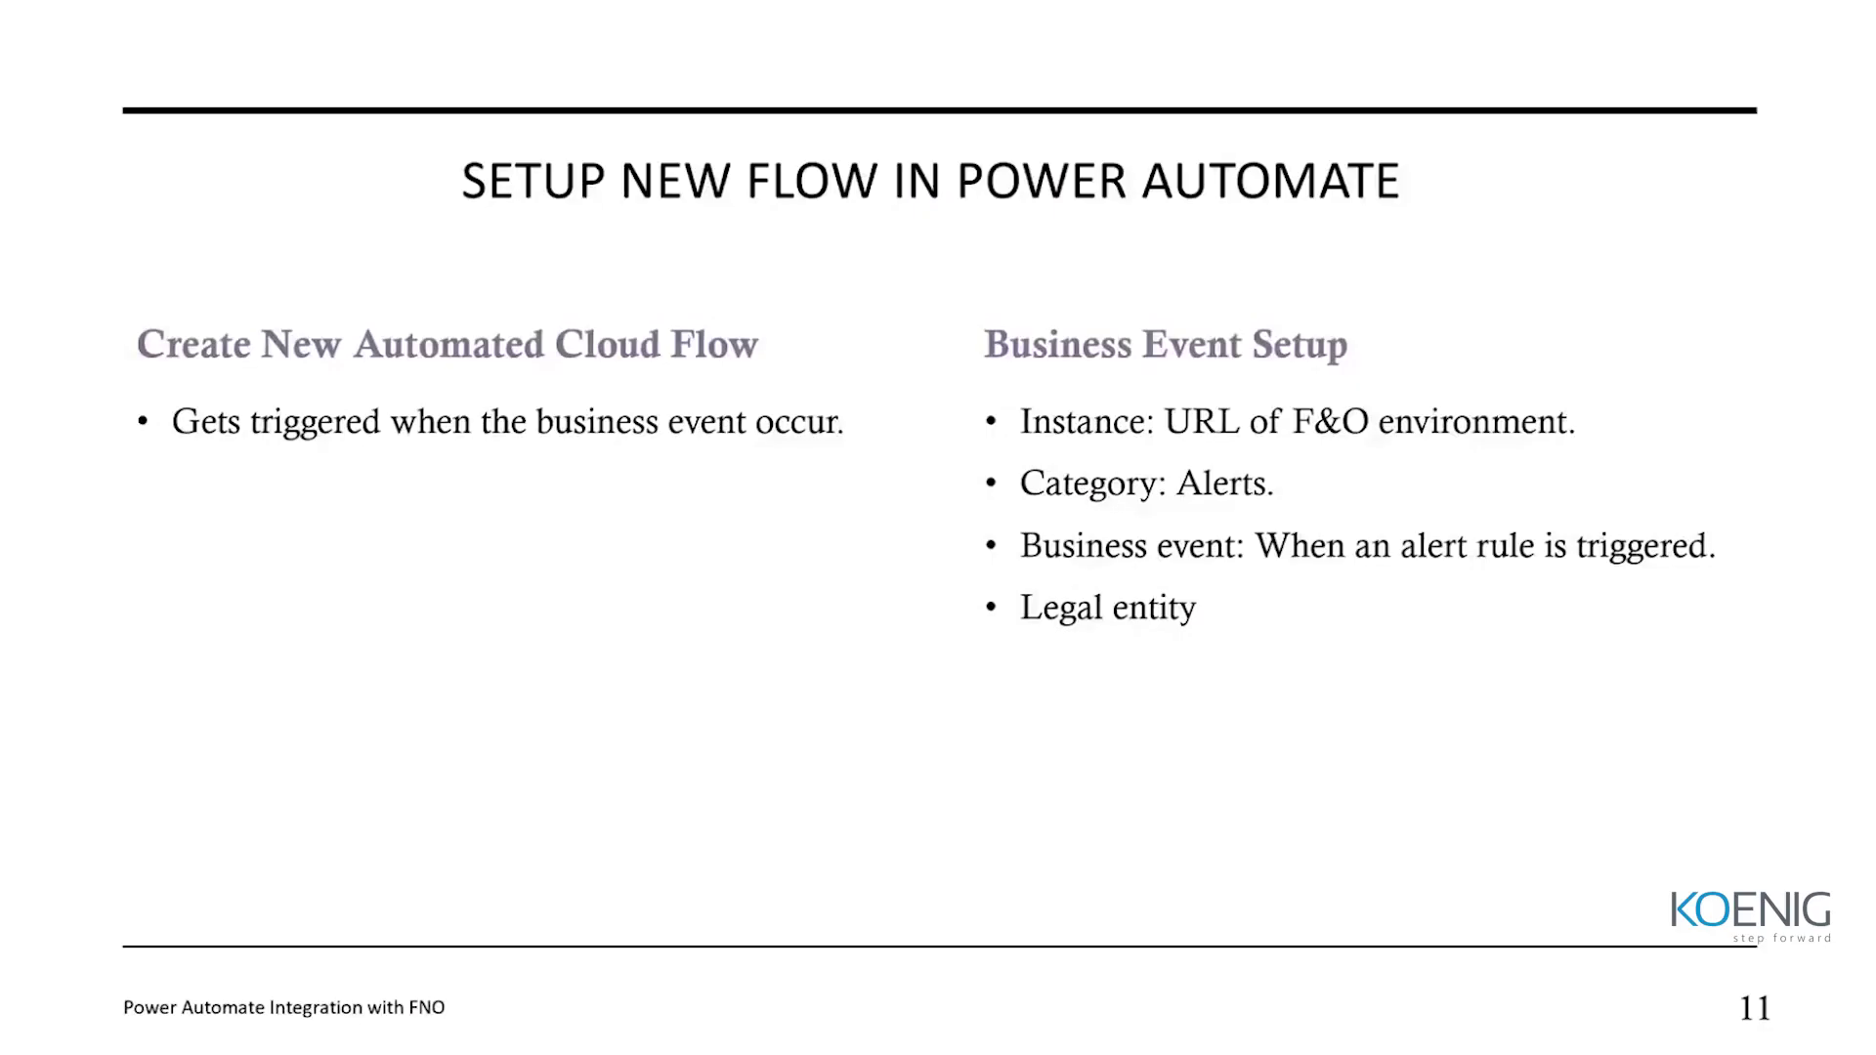
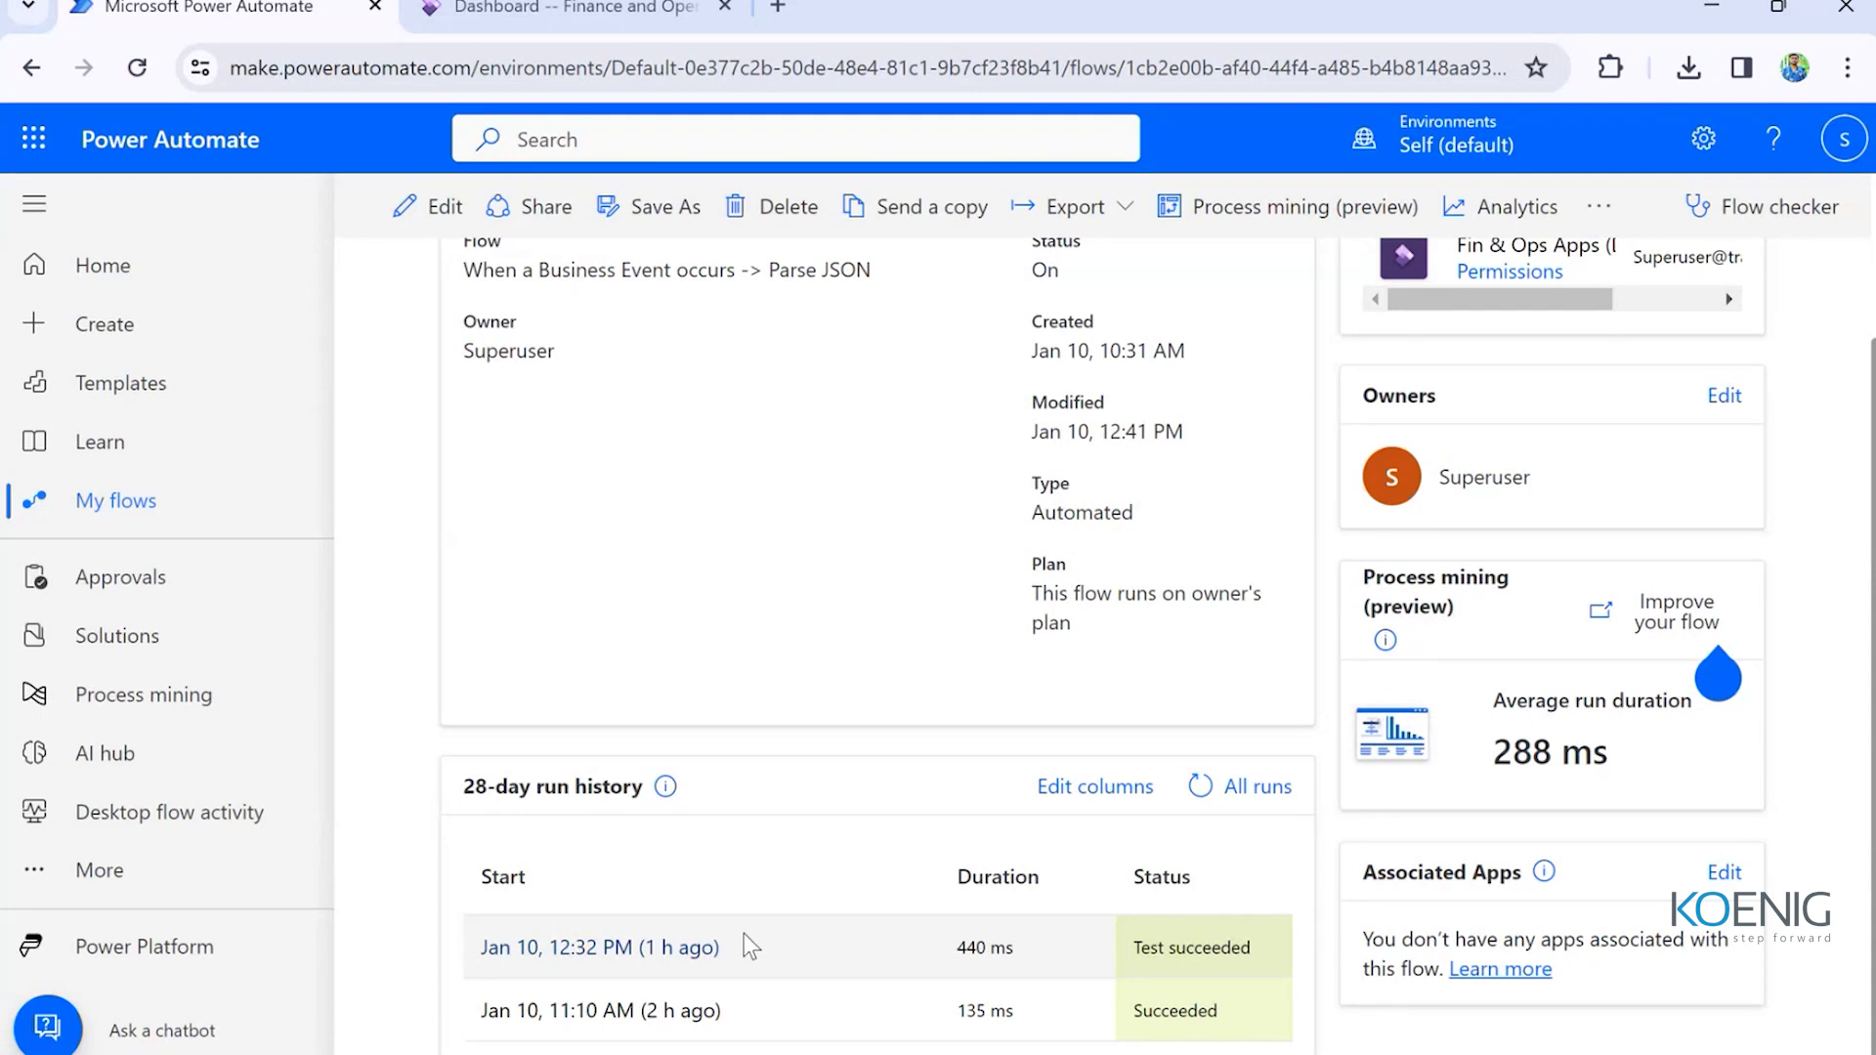
- Open the Jan 10, 12:32 PM run and examine the inputs and output body of the When a Business Event occurs trigger
{"action": "left_click", "coordinate": [684, 947]}
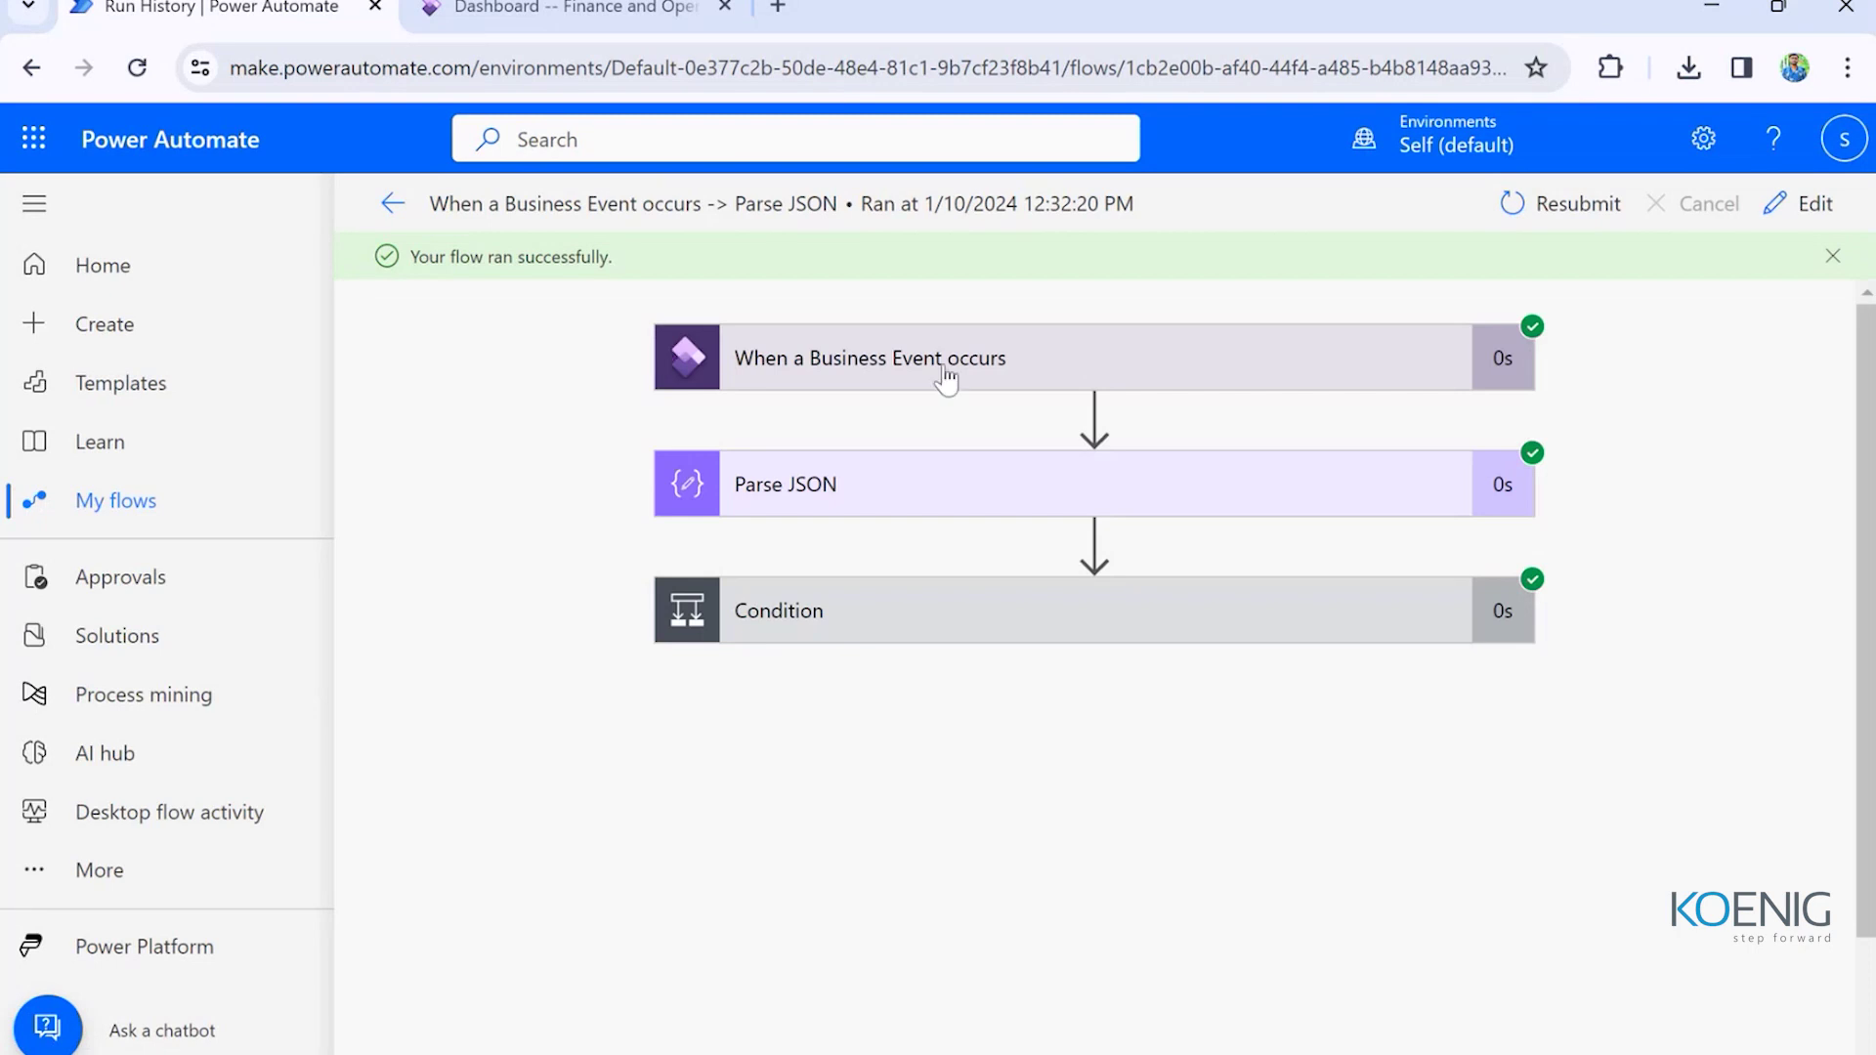
{"action": "left_click", "coordinate": [948, 372]}
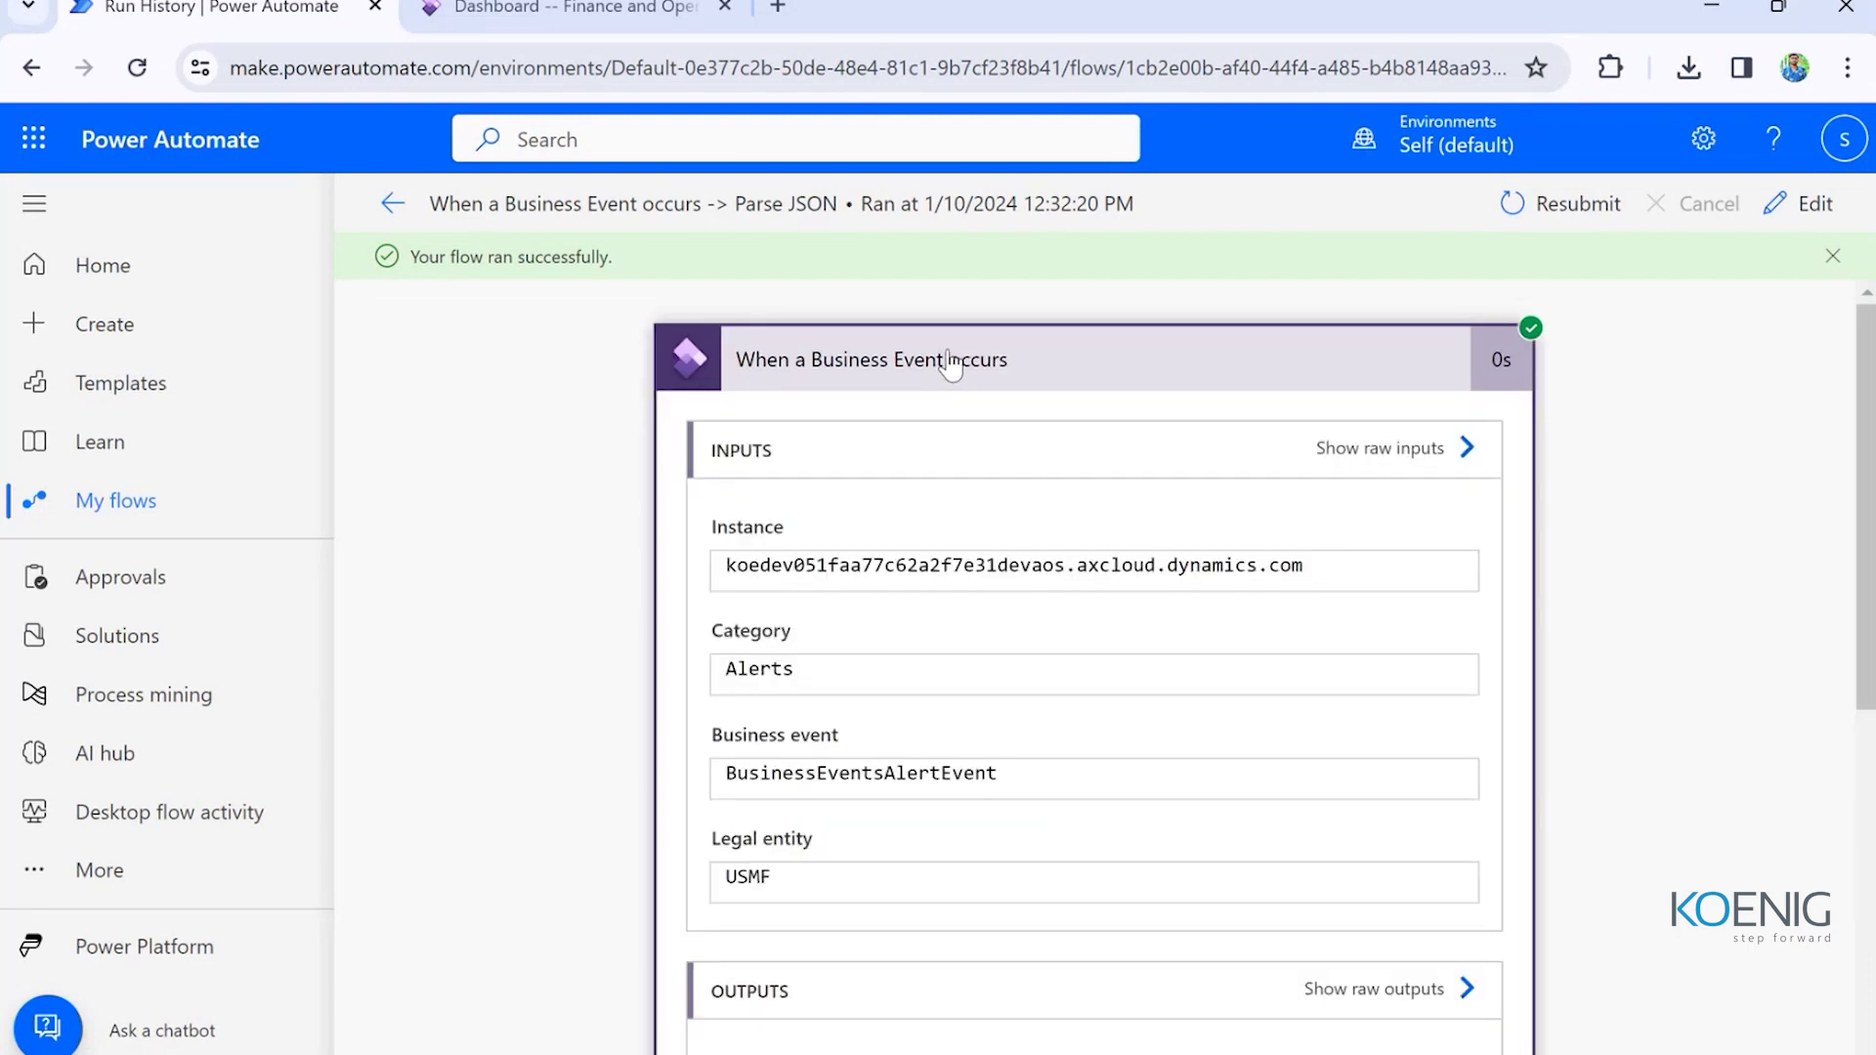
{"action": "scroll", "coordinate": [981, 455], "scroll_direction": "down", "scroll_amount": 1}
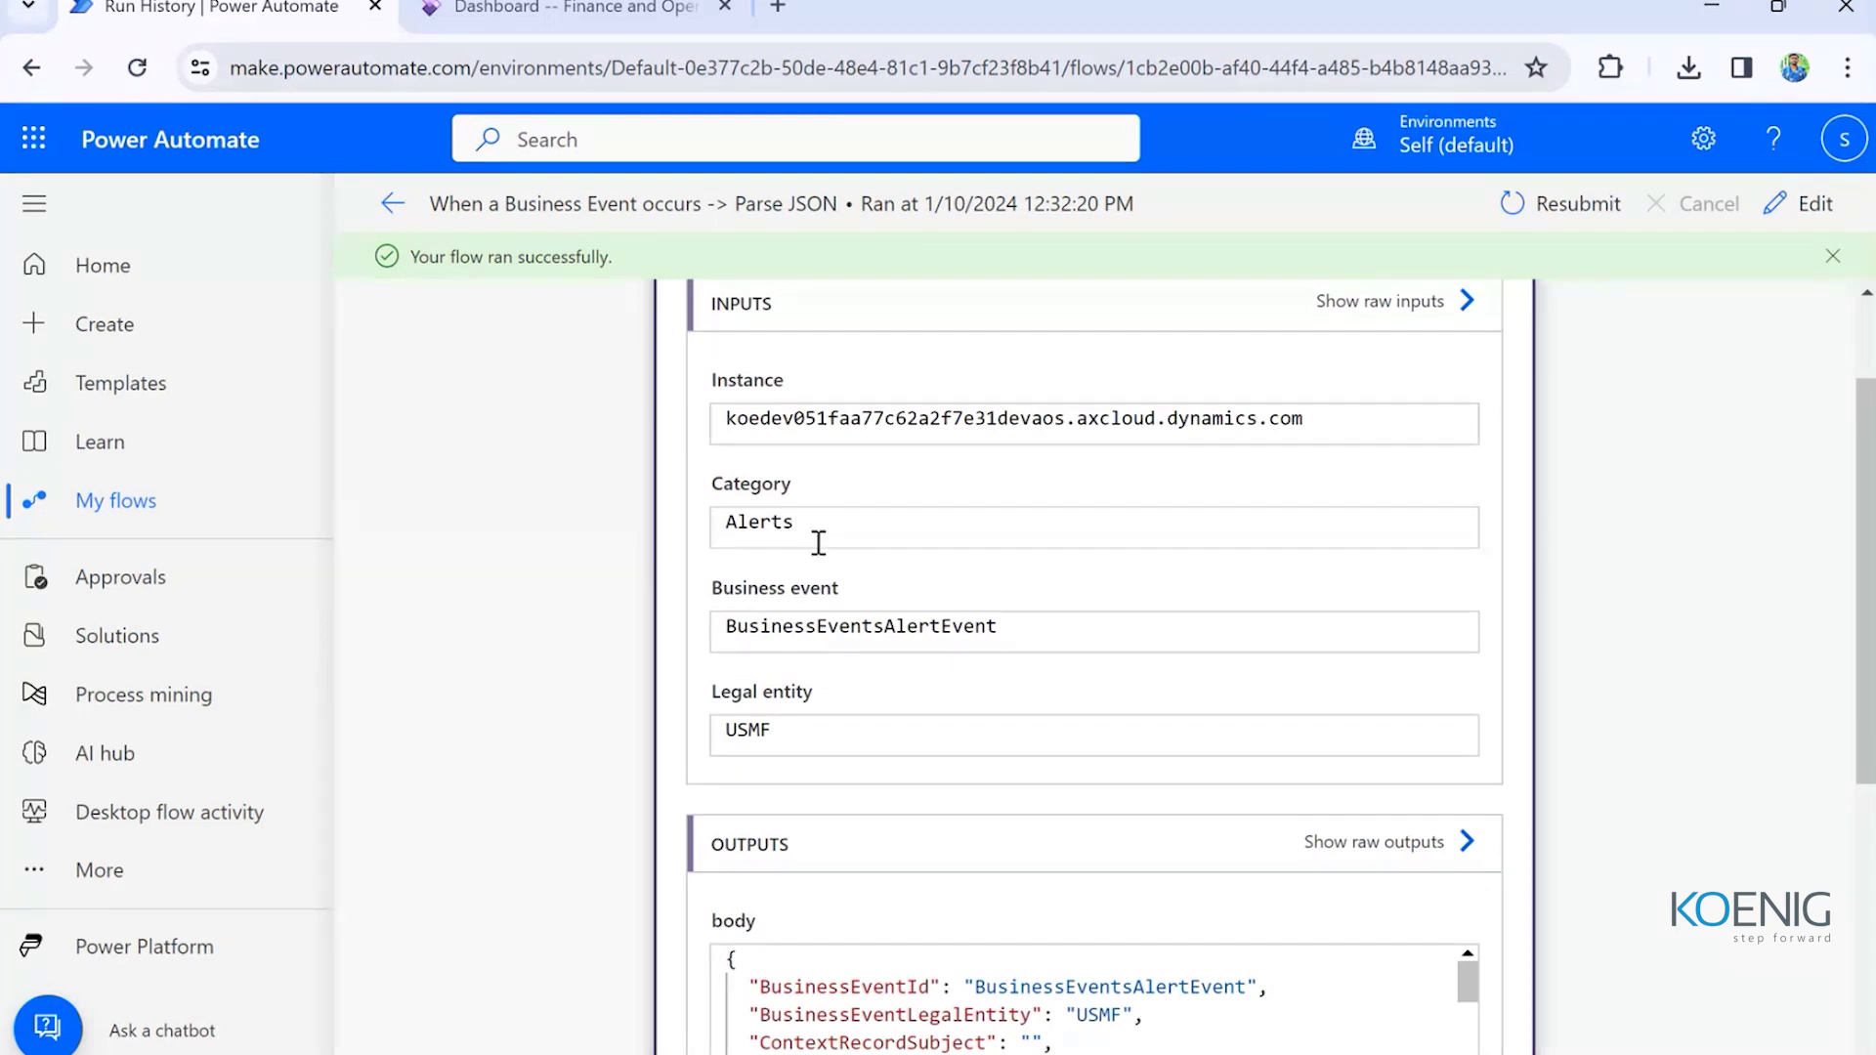
{"action": "scroll", "coordinate": [817, 540], "scroll_direction": "down", "scroll_amount": 3}
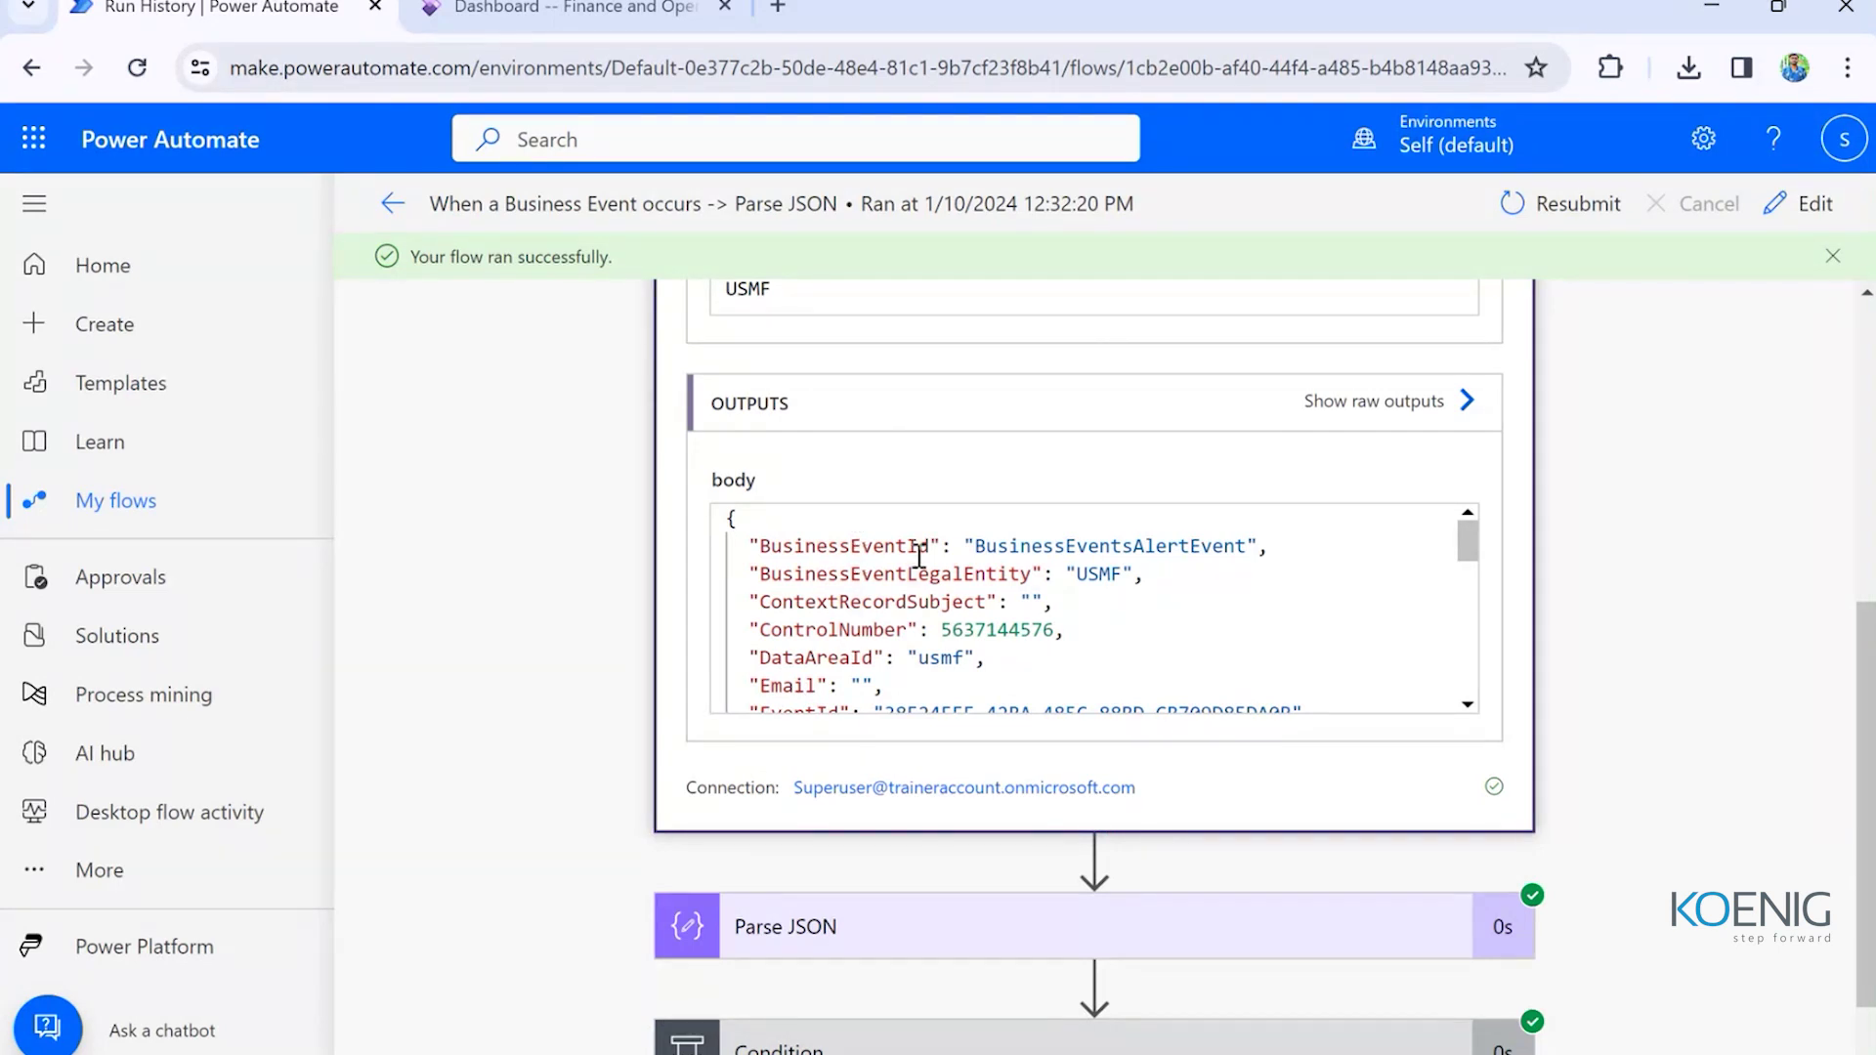
{"action": "scroll", "coordinate": [919, 557], "scroll_direction": "down", "scroll_amount": 2}
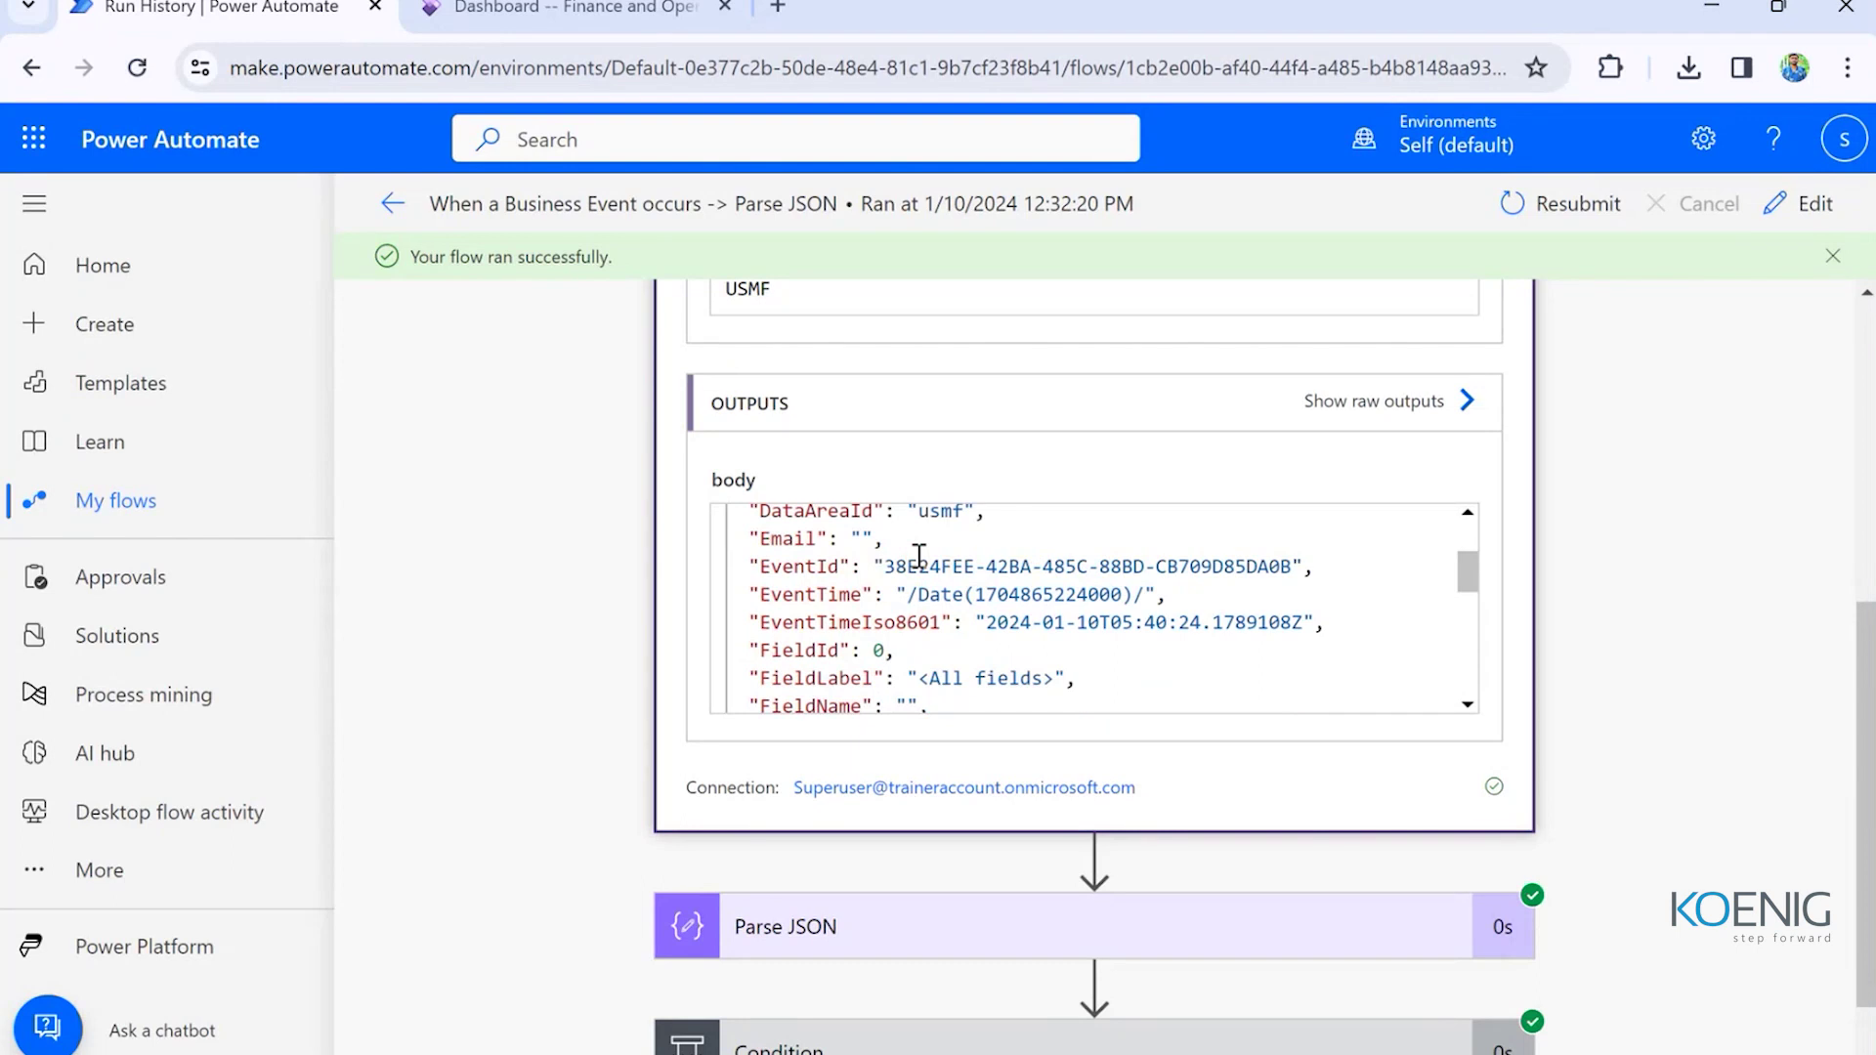
{"action": "scroll", "coordinate": [919, 557], "scroll_direction": "down", "scroll_amount": 2}
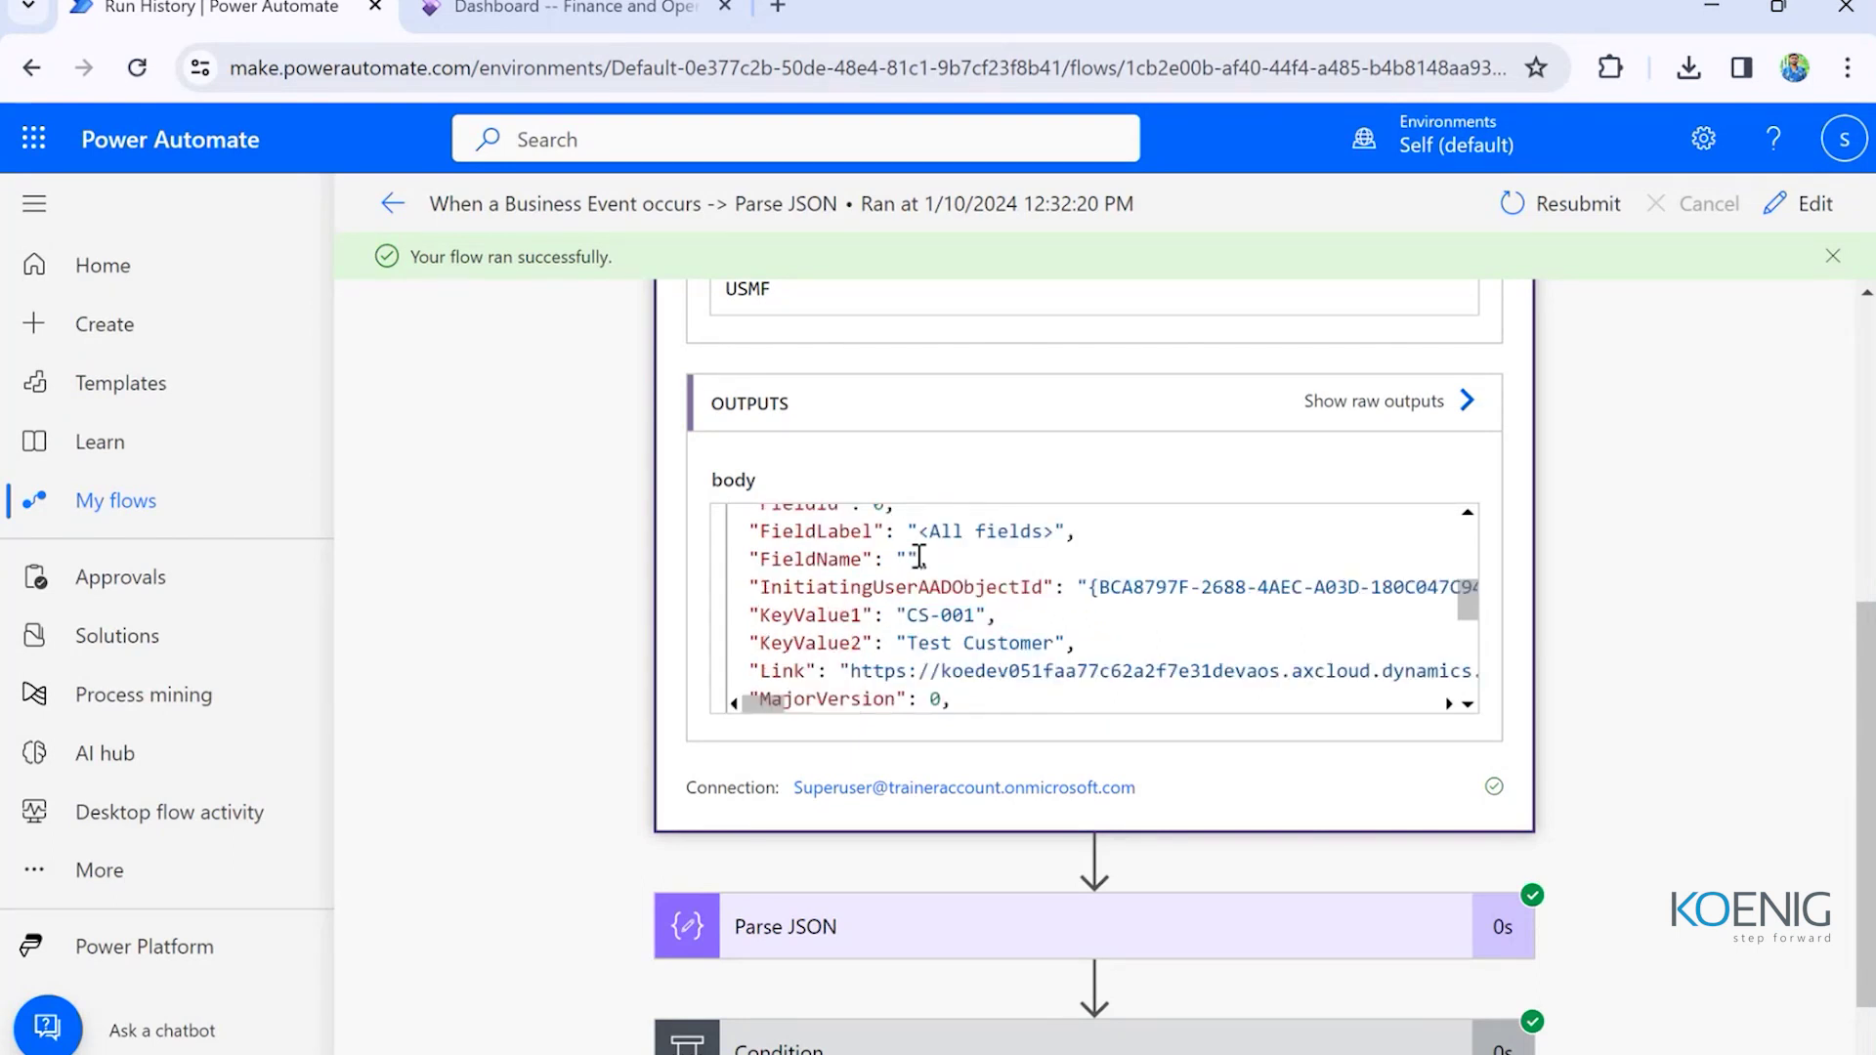
{"action": "scroll", "coordinate": [919, 557], "scroll_direction": "down", "scroll_amount": 2}
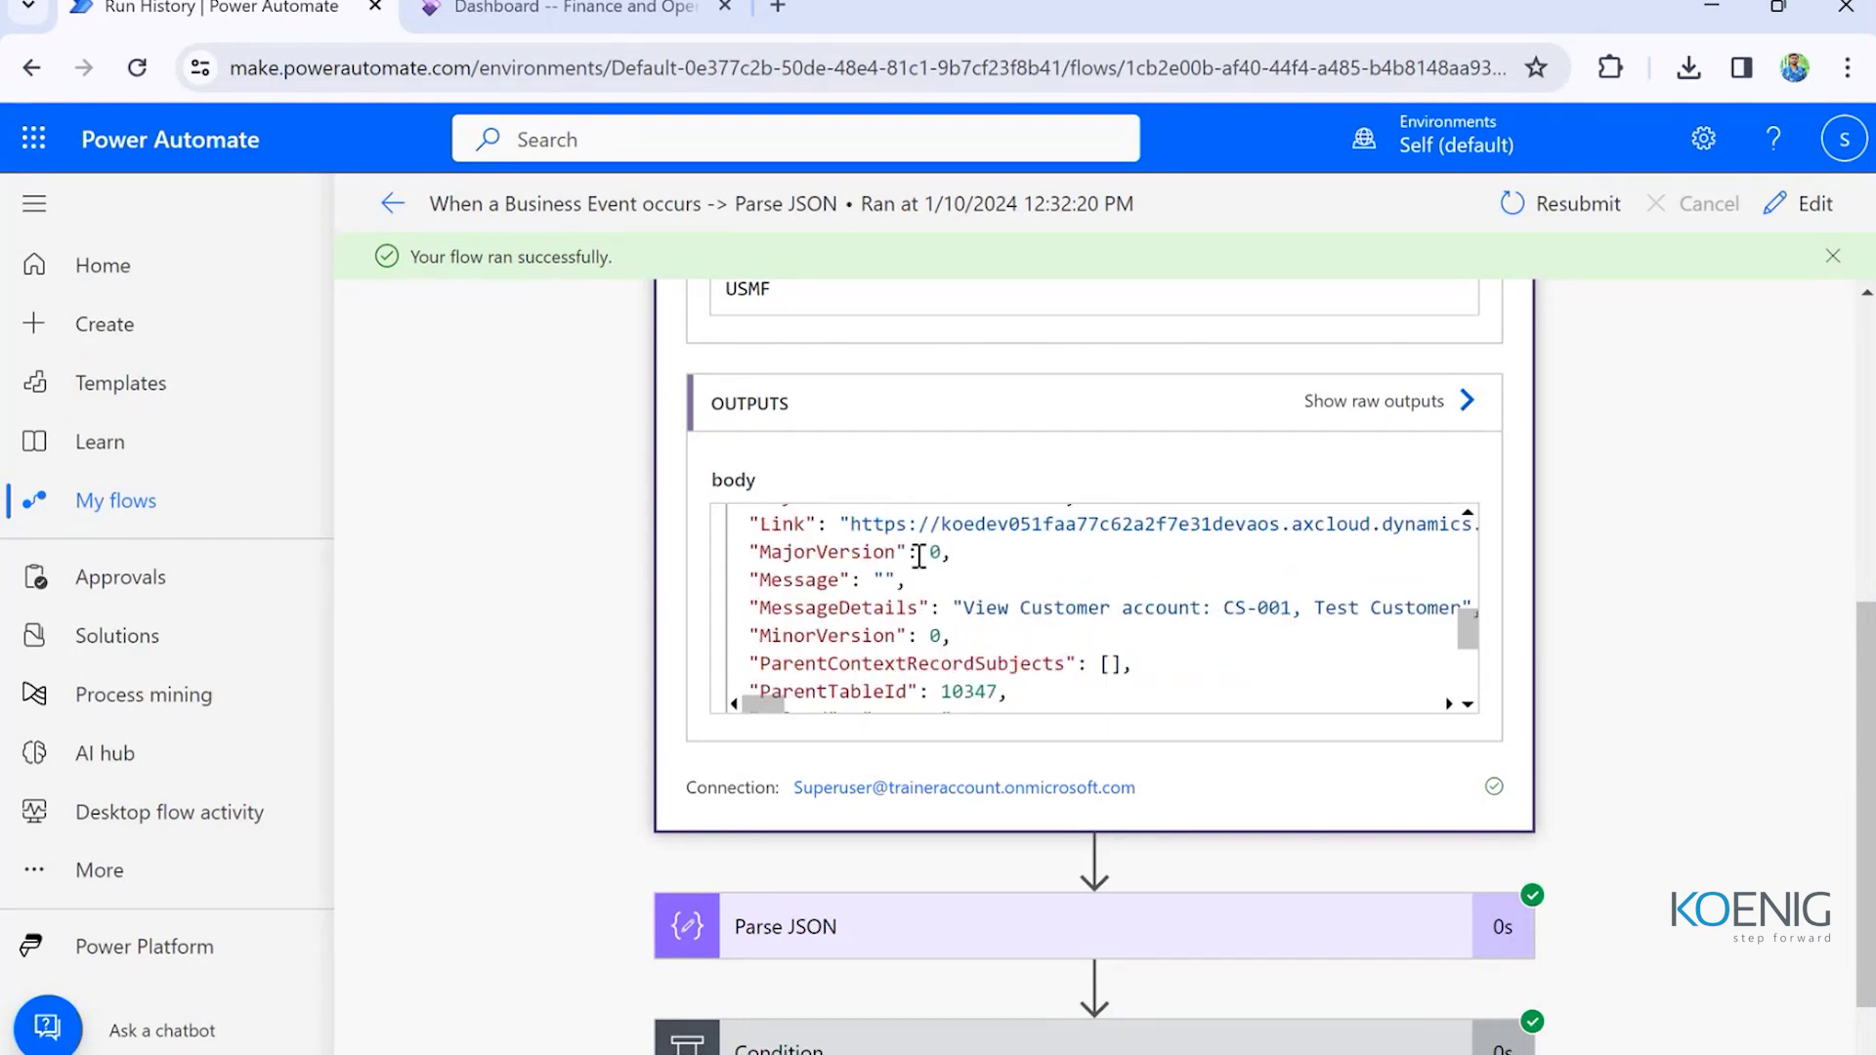
{"action": "scroll", "coordinate": [918, 557], "scroll_direction": "down", "scroll_amount": 2}
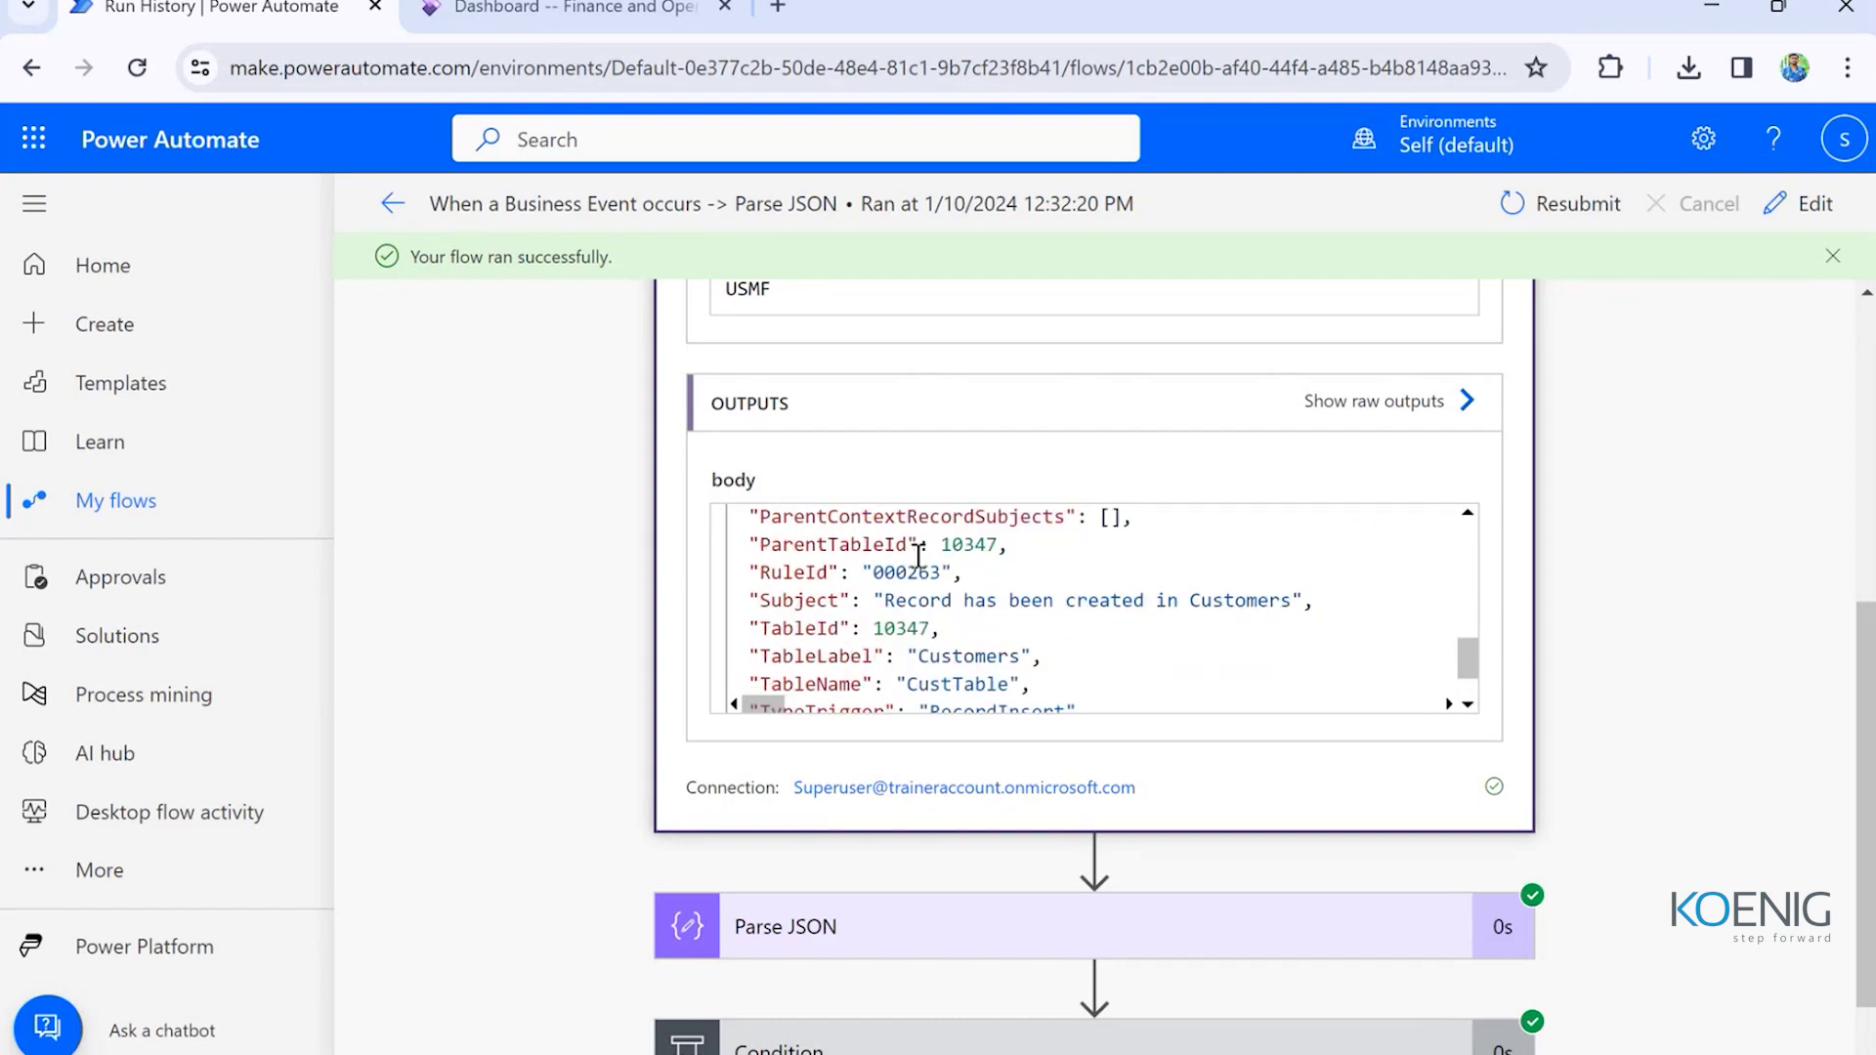
{"action": "scroll", "coordinate": [918, 557], "scroll_direction": "down", "scroll_amount": 1}
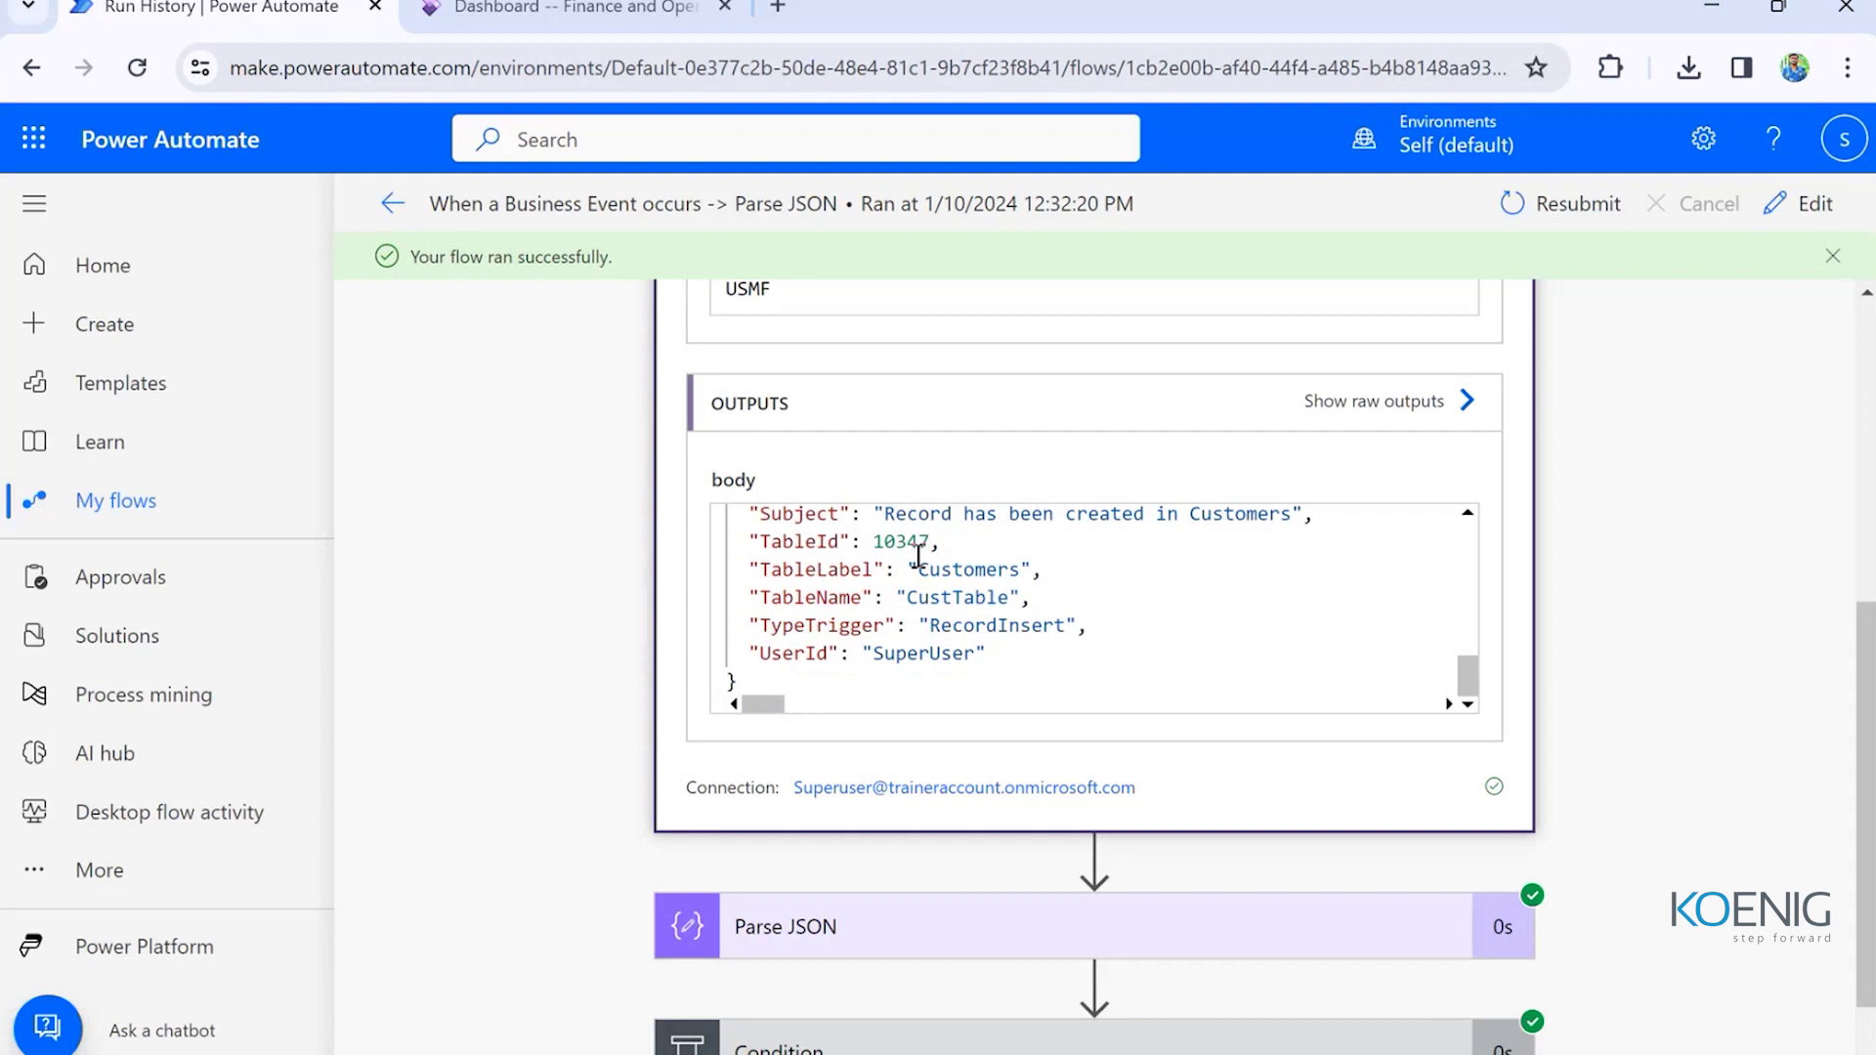
- Review the message details, RuleId and table fields in the trigger's output body
{"action": "scroll", "coordinate": [919, 558], "scroll_direction": "up", "scroll_amount": 2}
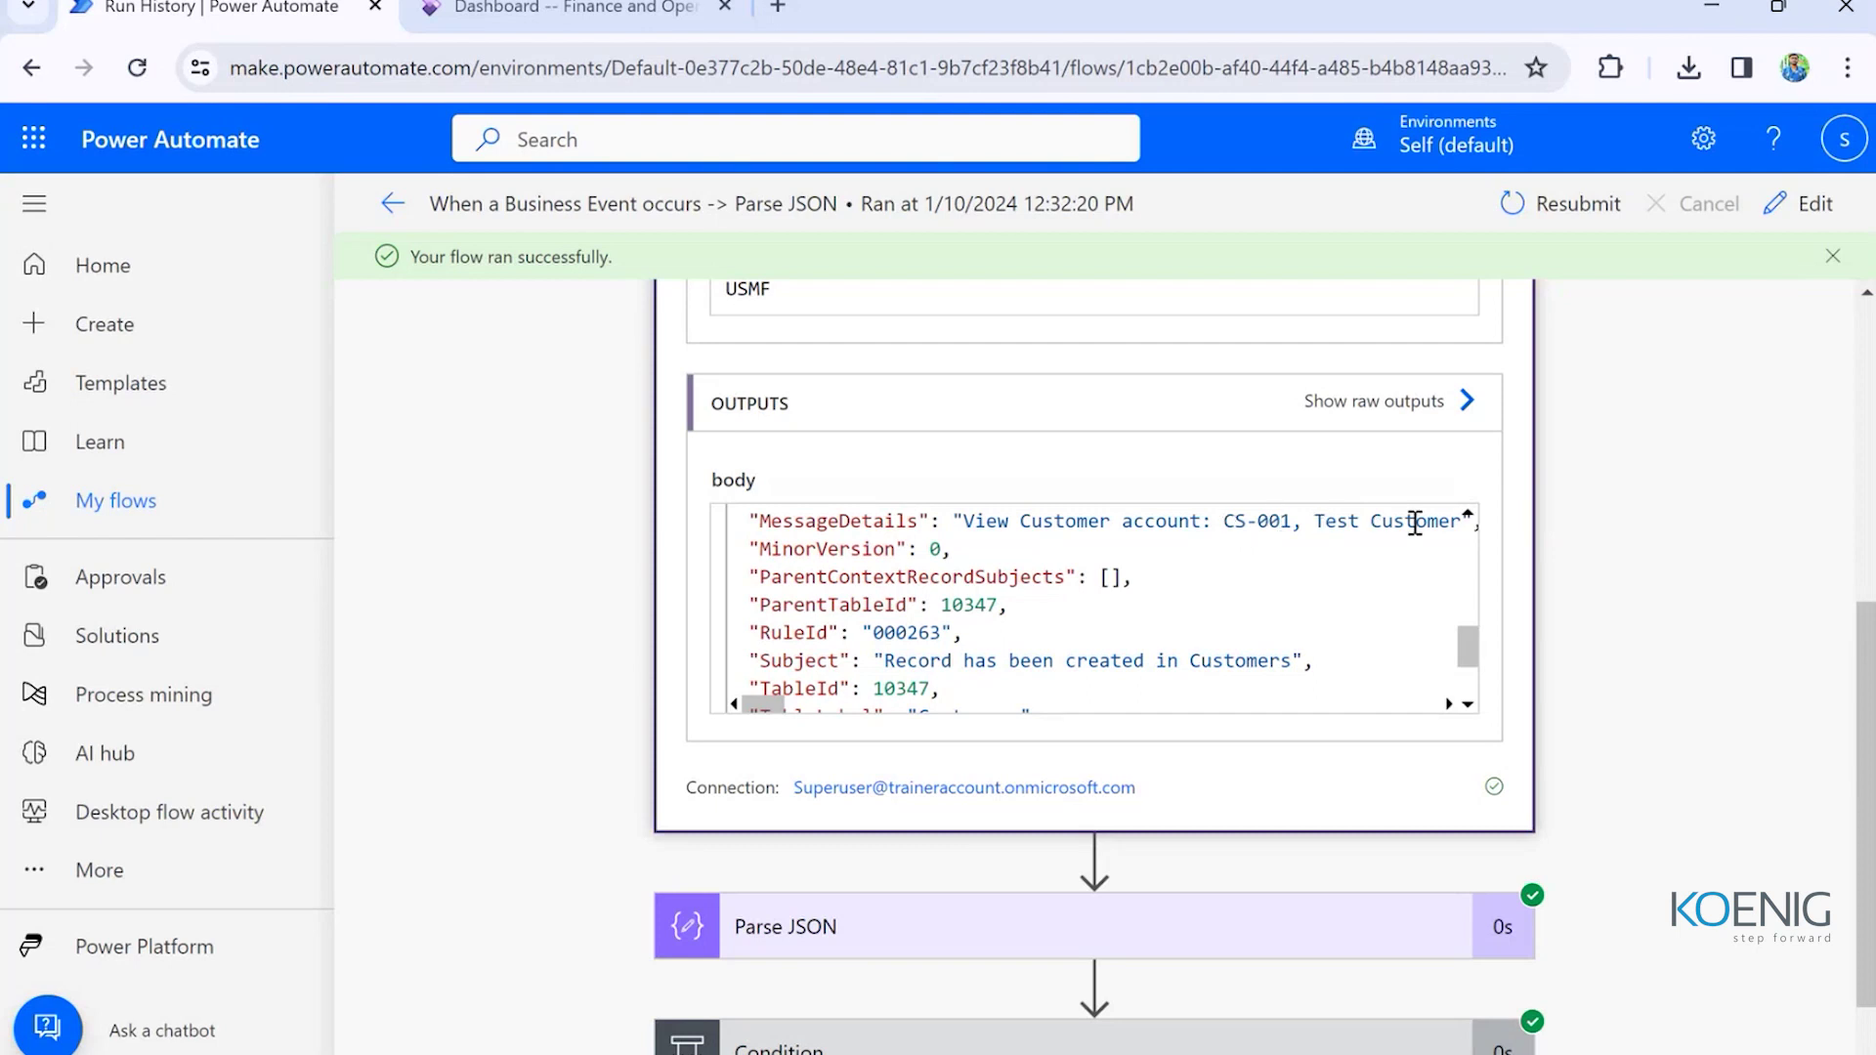
{"action": "scroll", "coordinate": [1161, 569], "scroll_direction": "down", "scroll_amount": 2}
{"action": "scroll", "coordinate": [1161, 569], "scroll_direction": "up", "scroll_amount": 2}
{"action": "left_click_drag", "start_coordinate": [942, 633], "coordinate": [877, 633]}
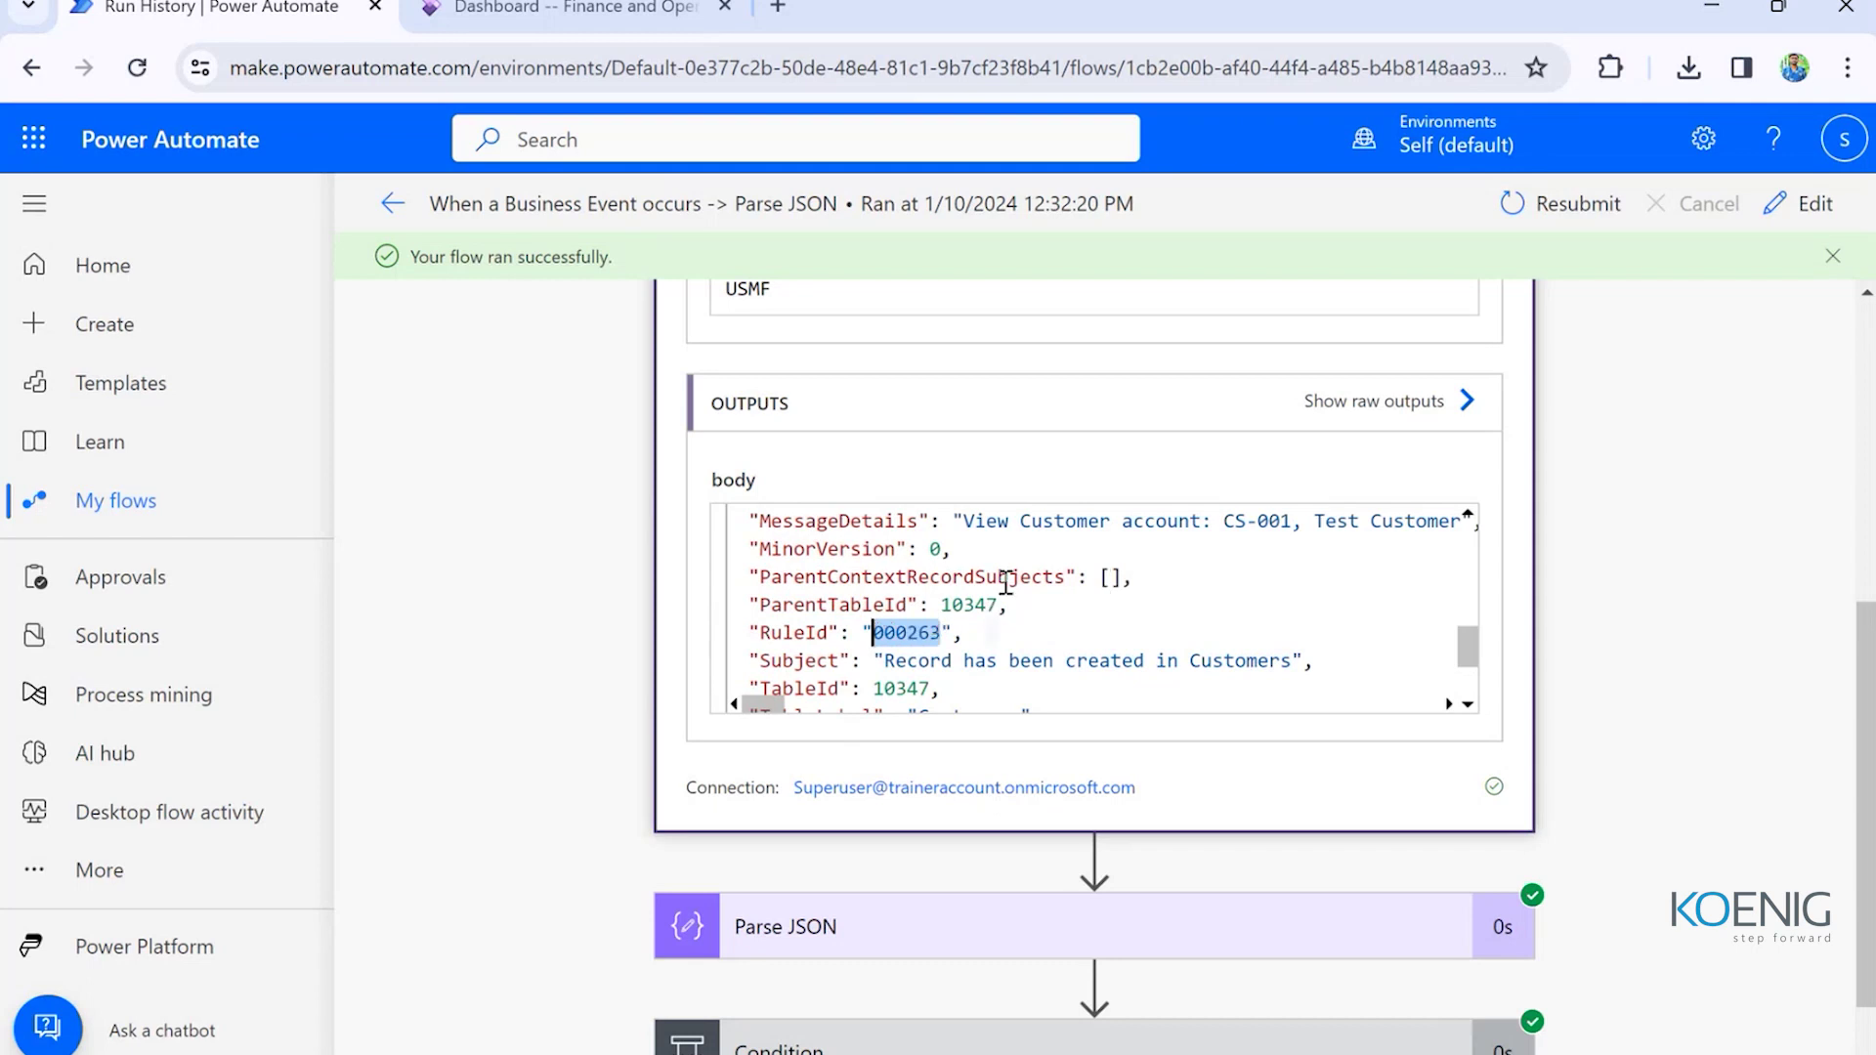
{"action": "scroll", "coordinate": [1007, 585], "scroll_direction": "down", "scroll_amount": 3}
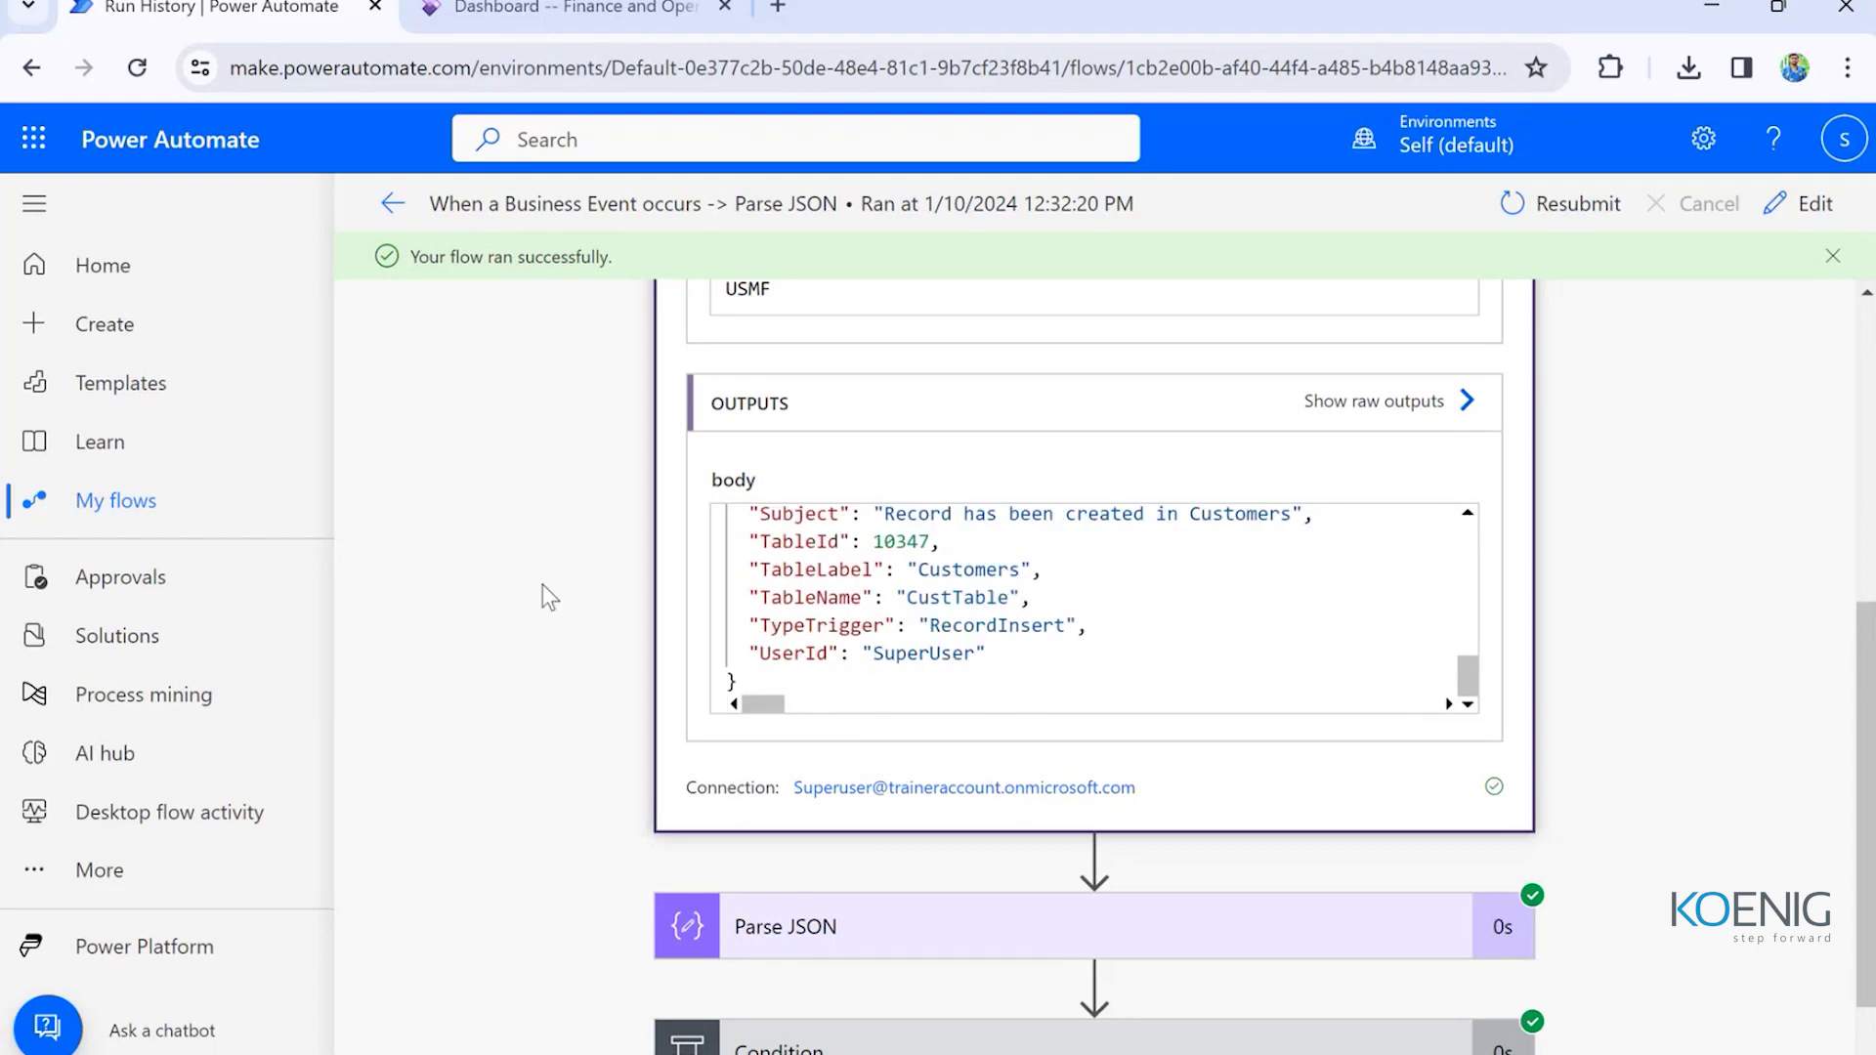
{"action": "scroll", "coordinate": [545, 590], "scroll_direction": "down", "scroll_amount": 1}
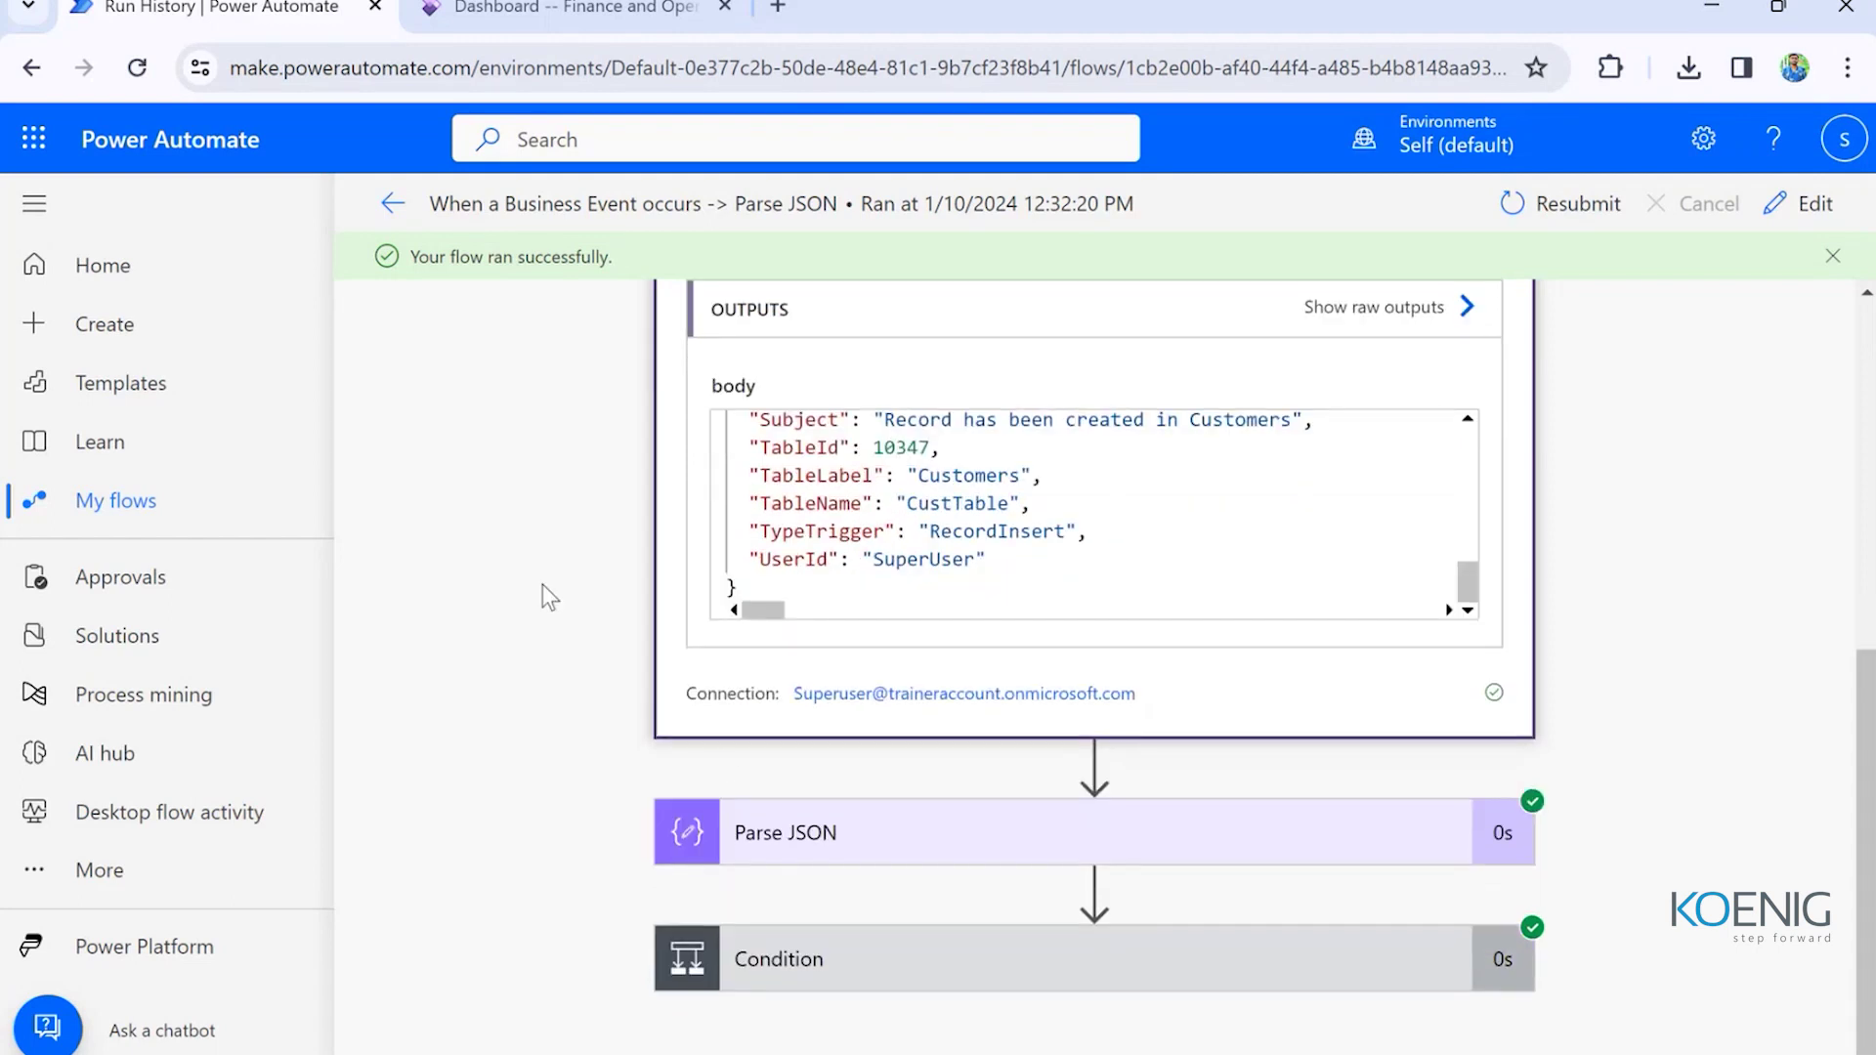
- Expand the Parse JSON action of the run and examine its content, schema and output body
{"action": "left_click", "coordinate": [821, 850]}
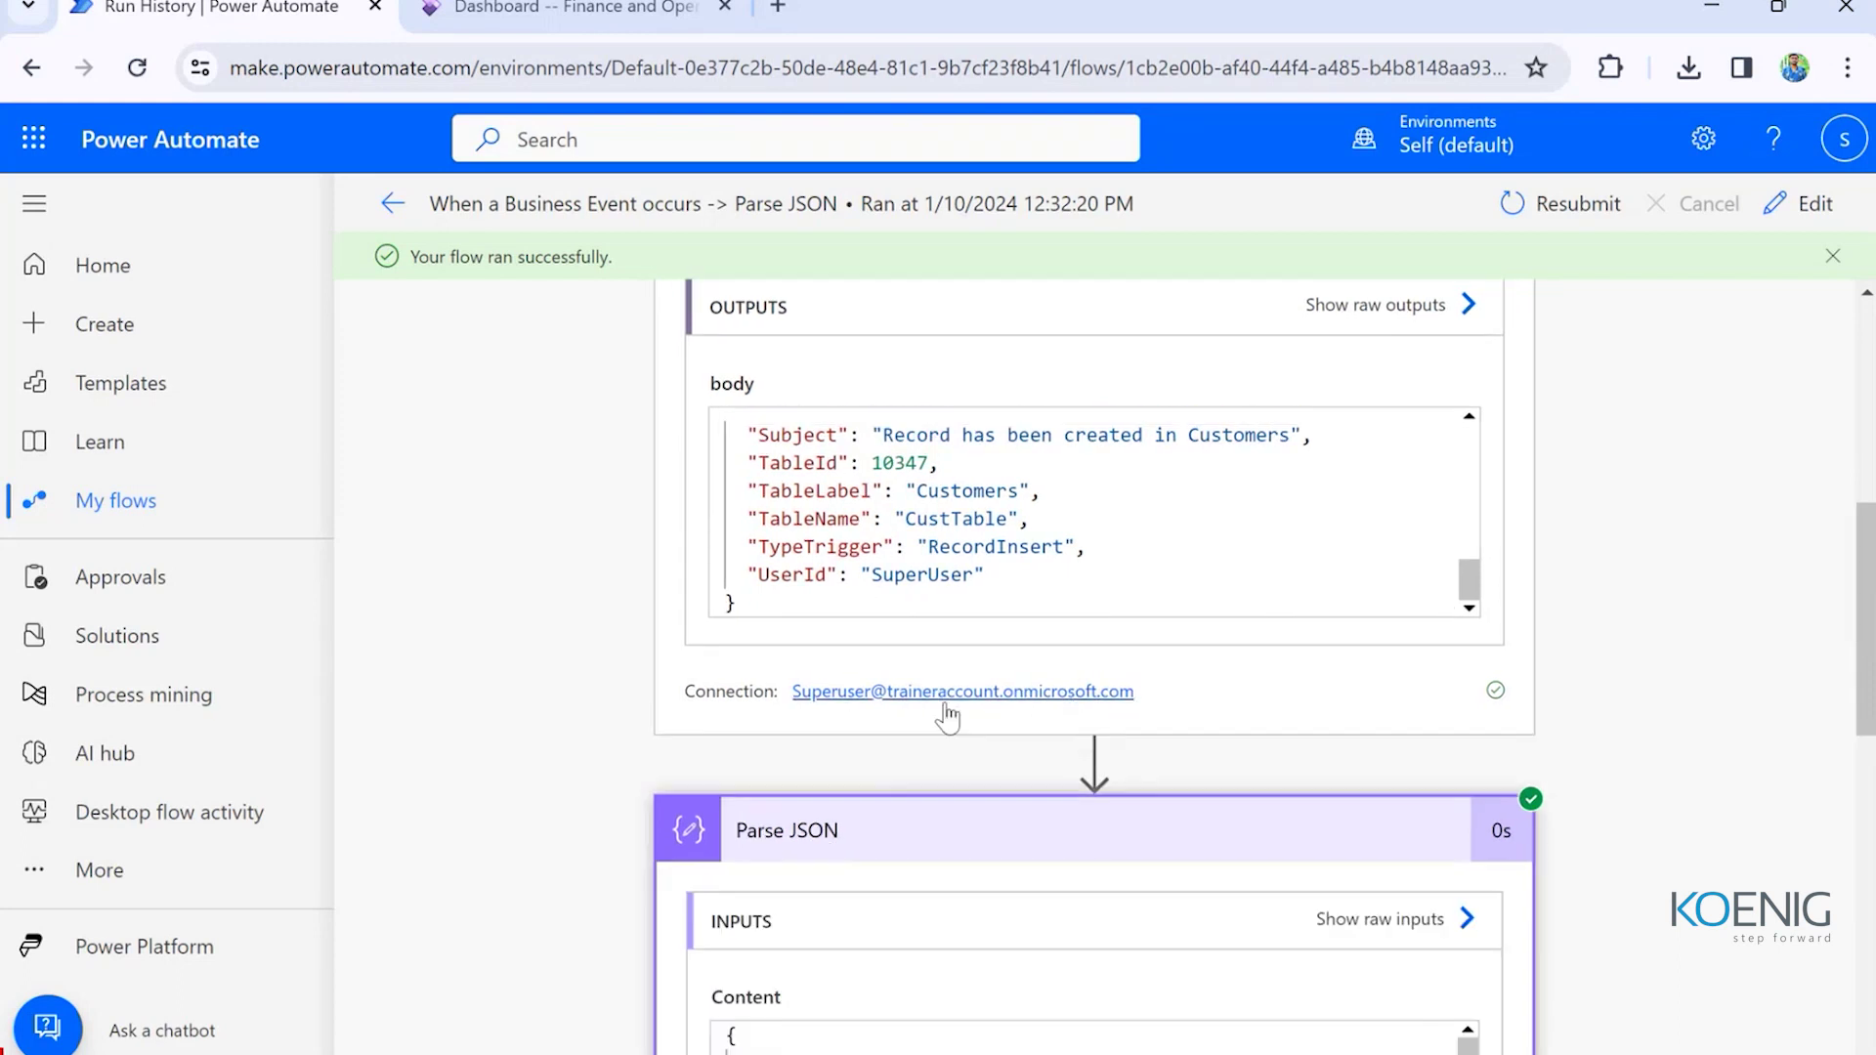
{"action": "scroll", "coordinate": [812, 583], "scroll_direction": "down", "scroll_amount": 5}
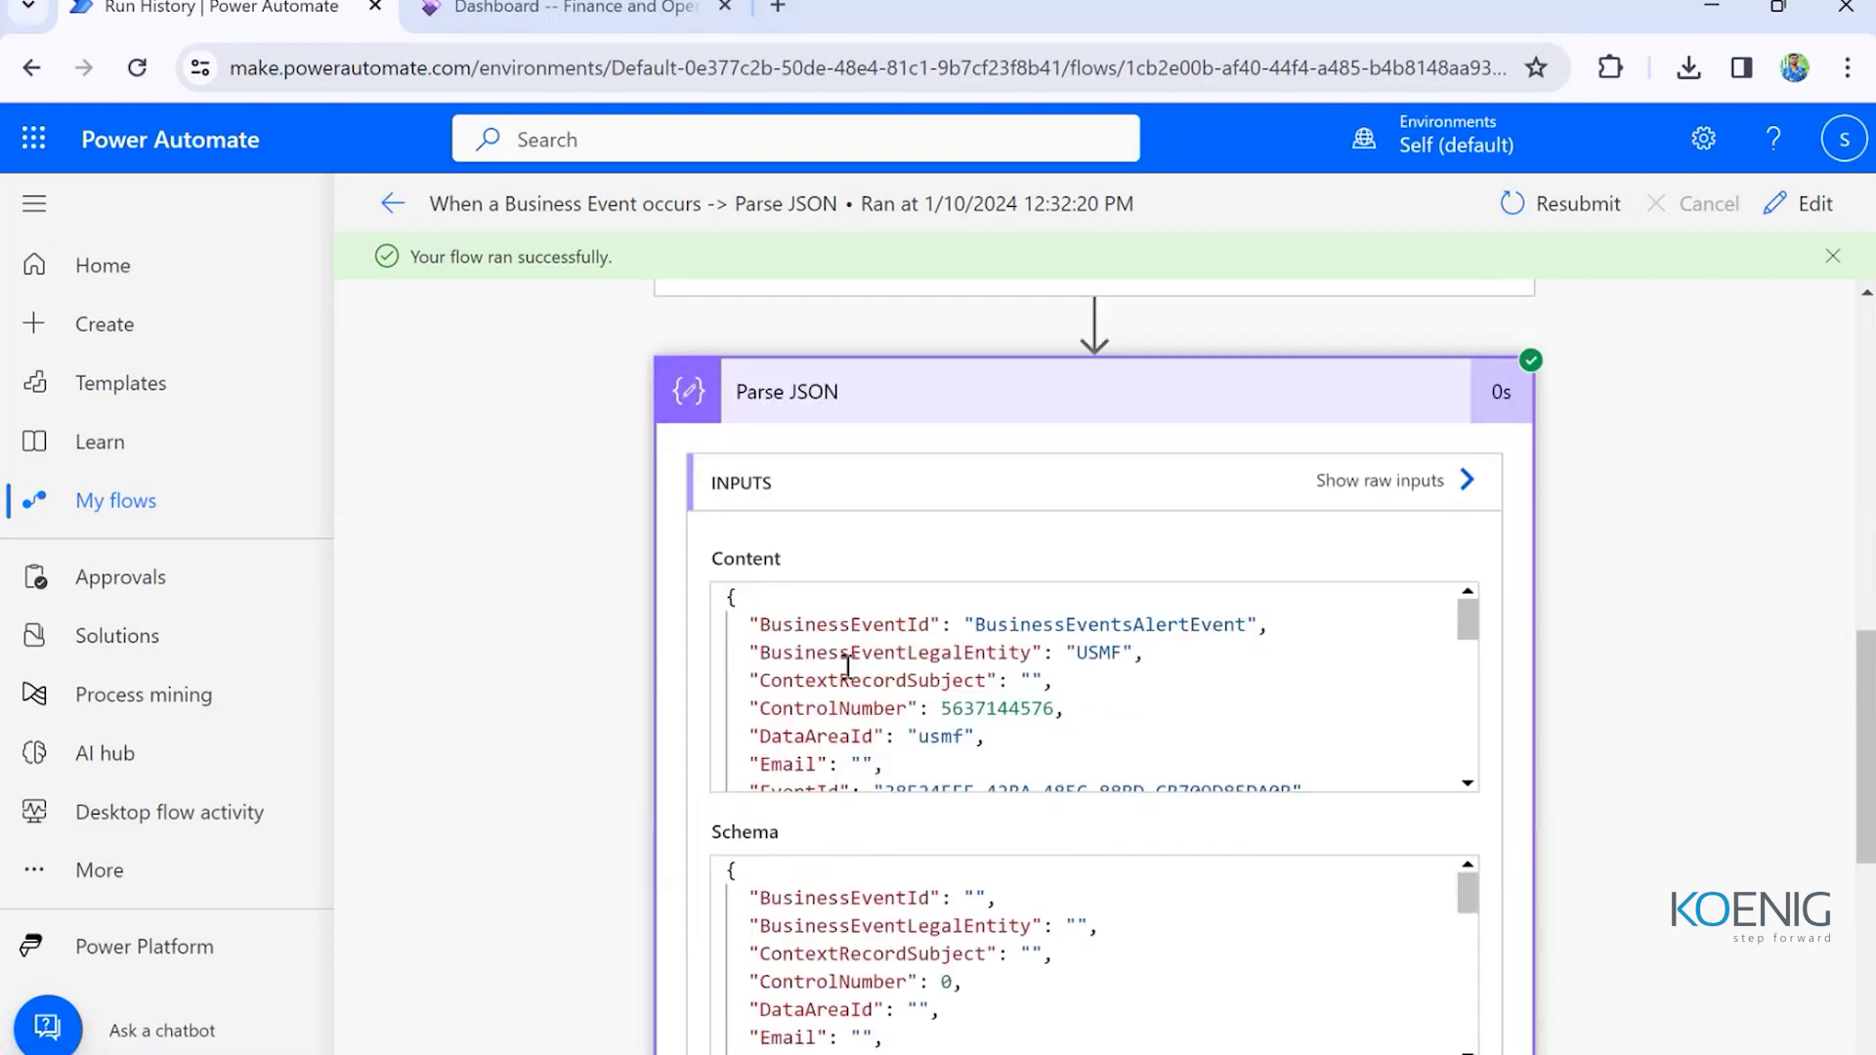
{"action": "scroll", "coordinate": [626, 809], "scroll_direction": "down", "scroll_amount": 6}
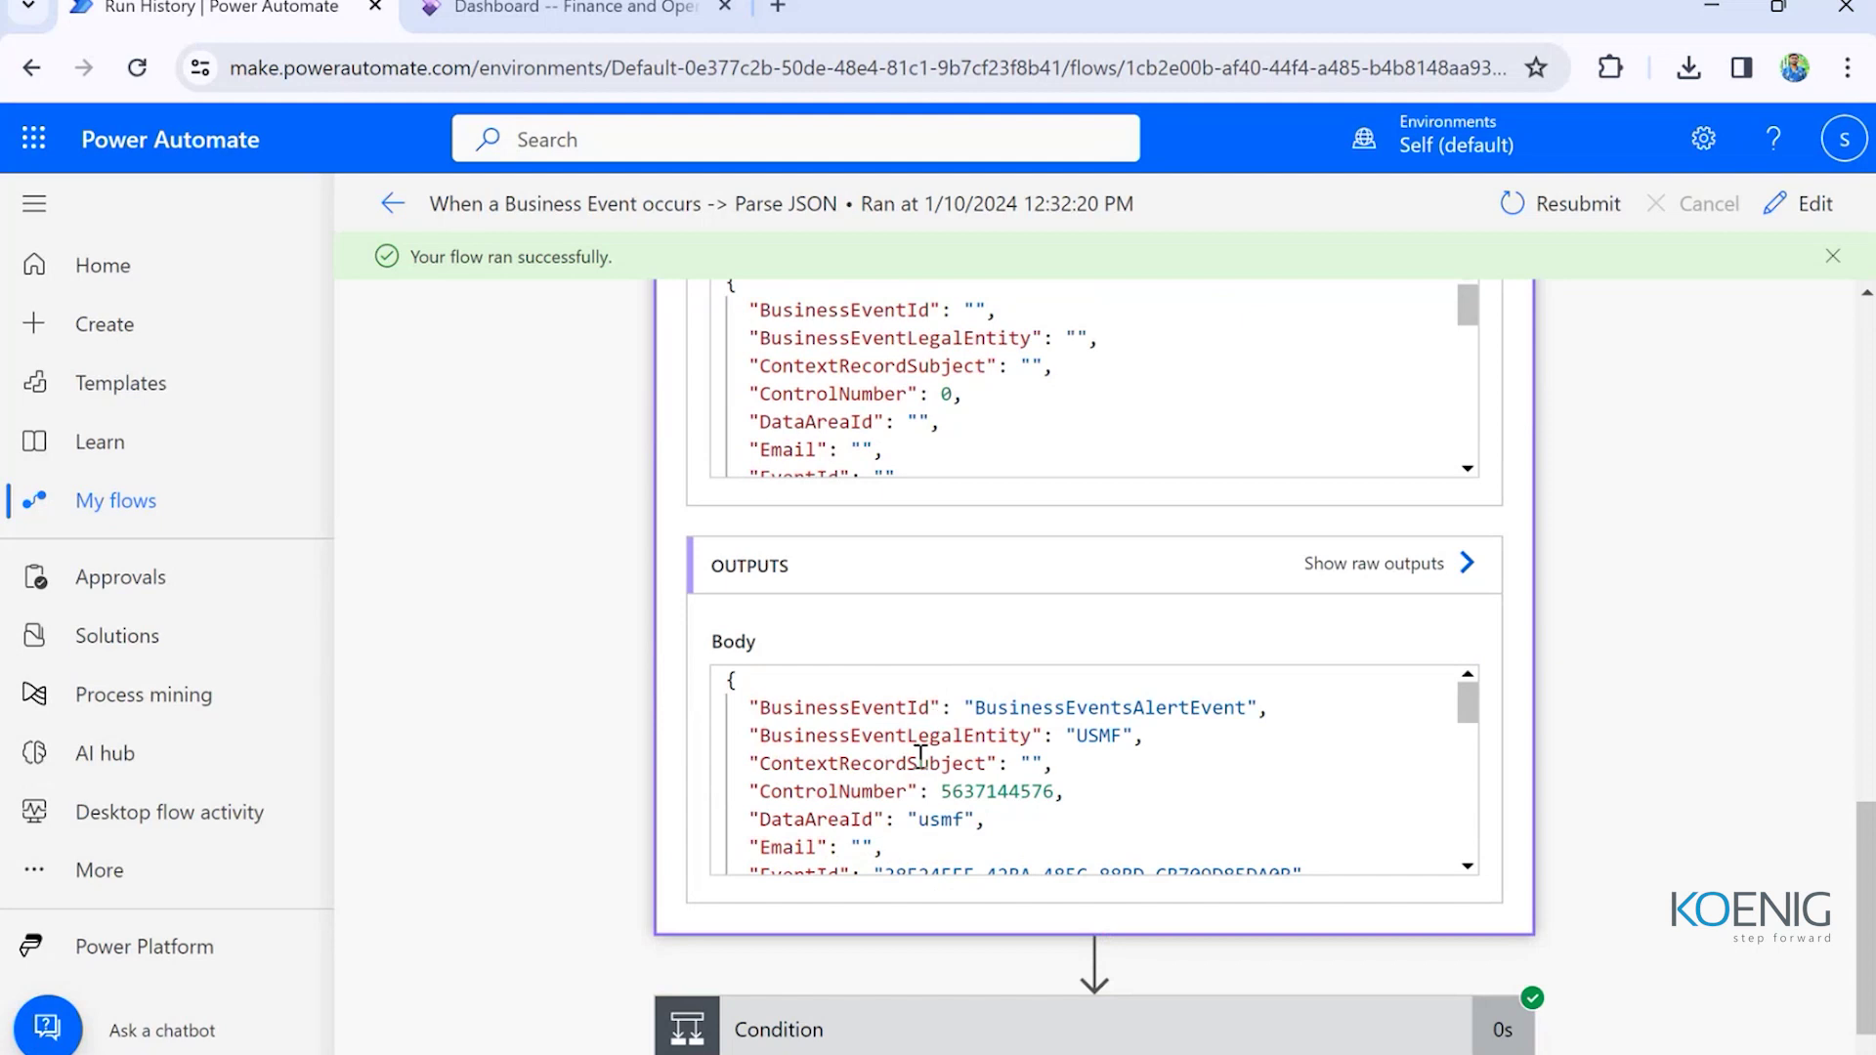
{"action": "scroll", "coordinate": [919, 755], "scroll_direction": "down", "scroll_amount": 2}
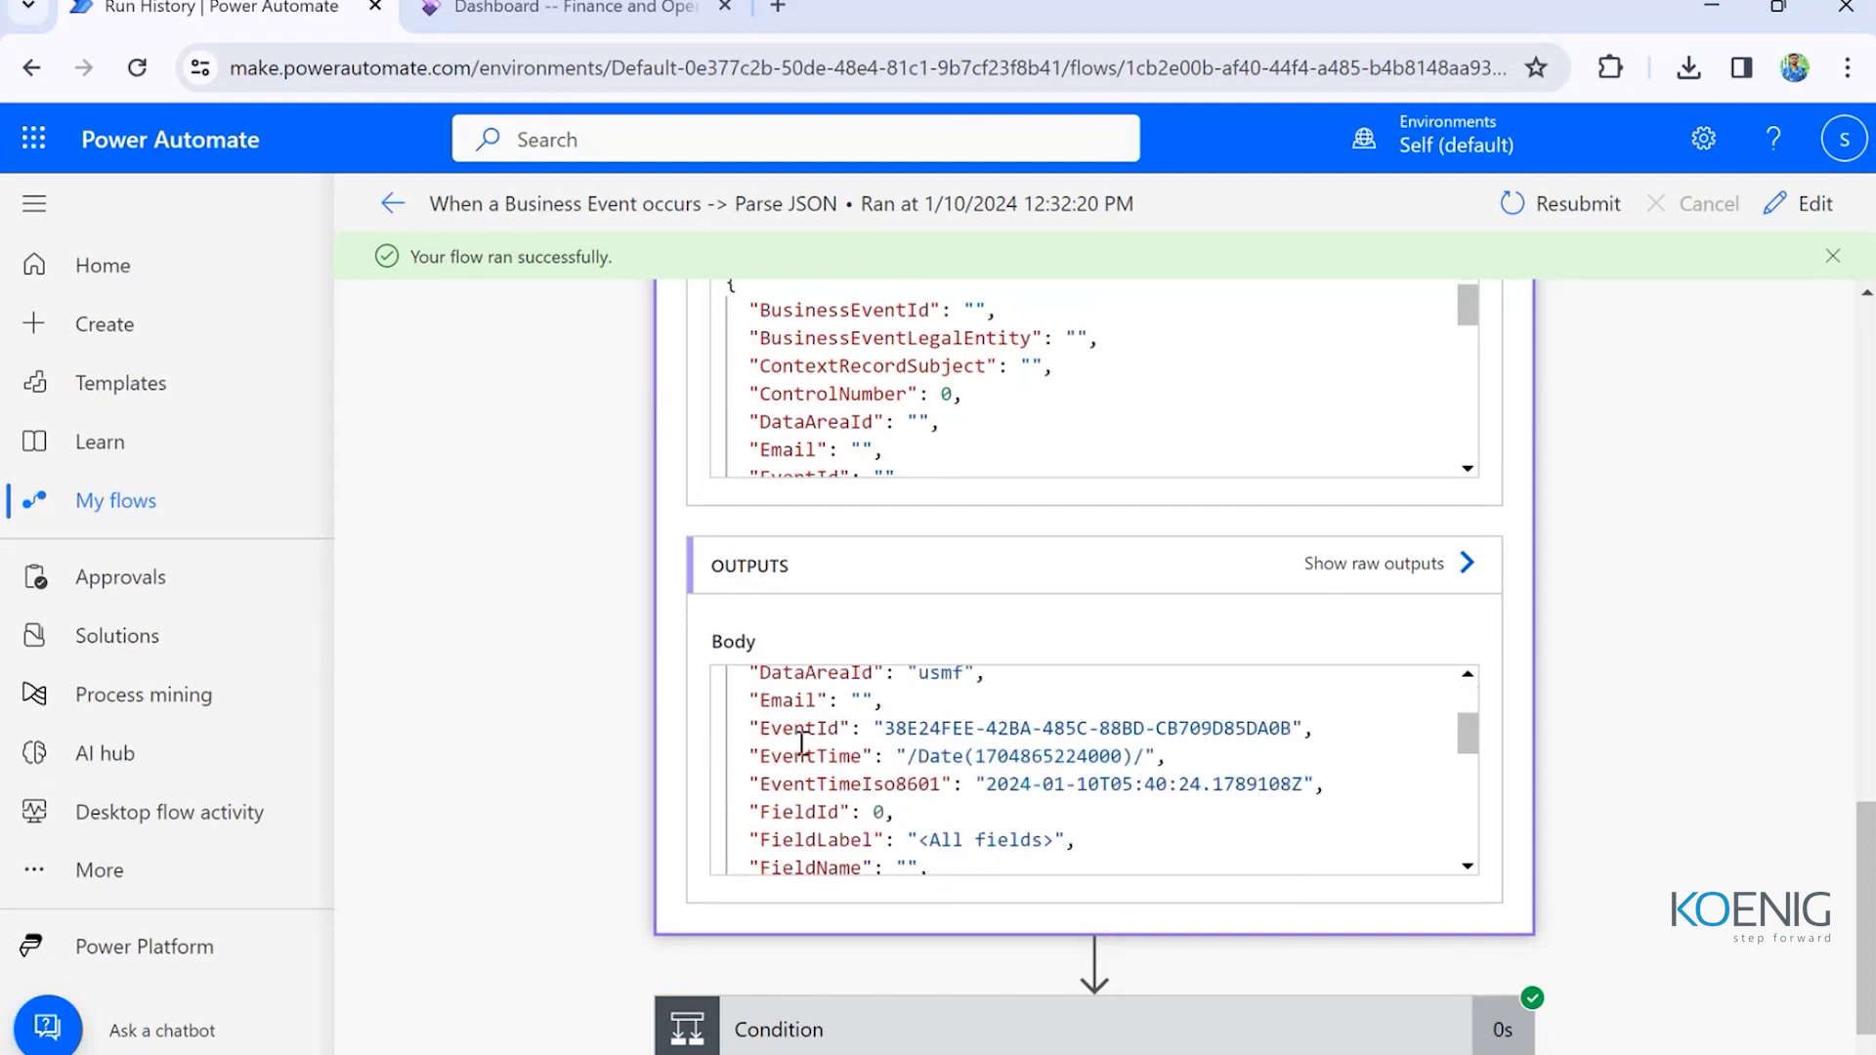
{"action": "scroll", "coordinate": [780, 753], "scroll_direction": "down", "scroll_amount": 3}
{"action": "scroll", "coordinate": [780, 757], "scroll_direction": "down", "scroll_amount": 3}
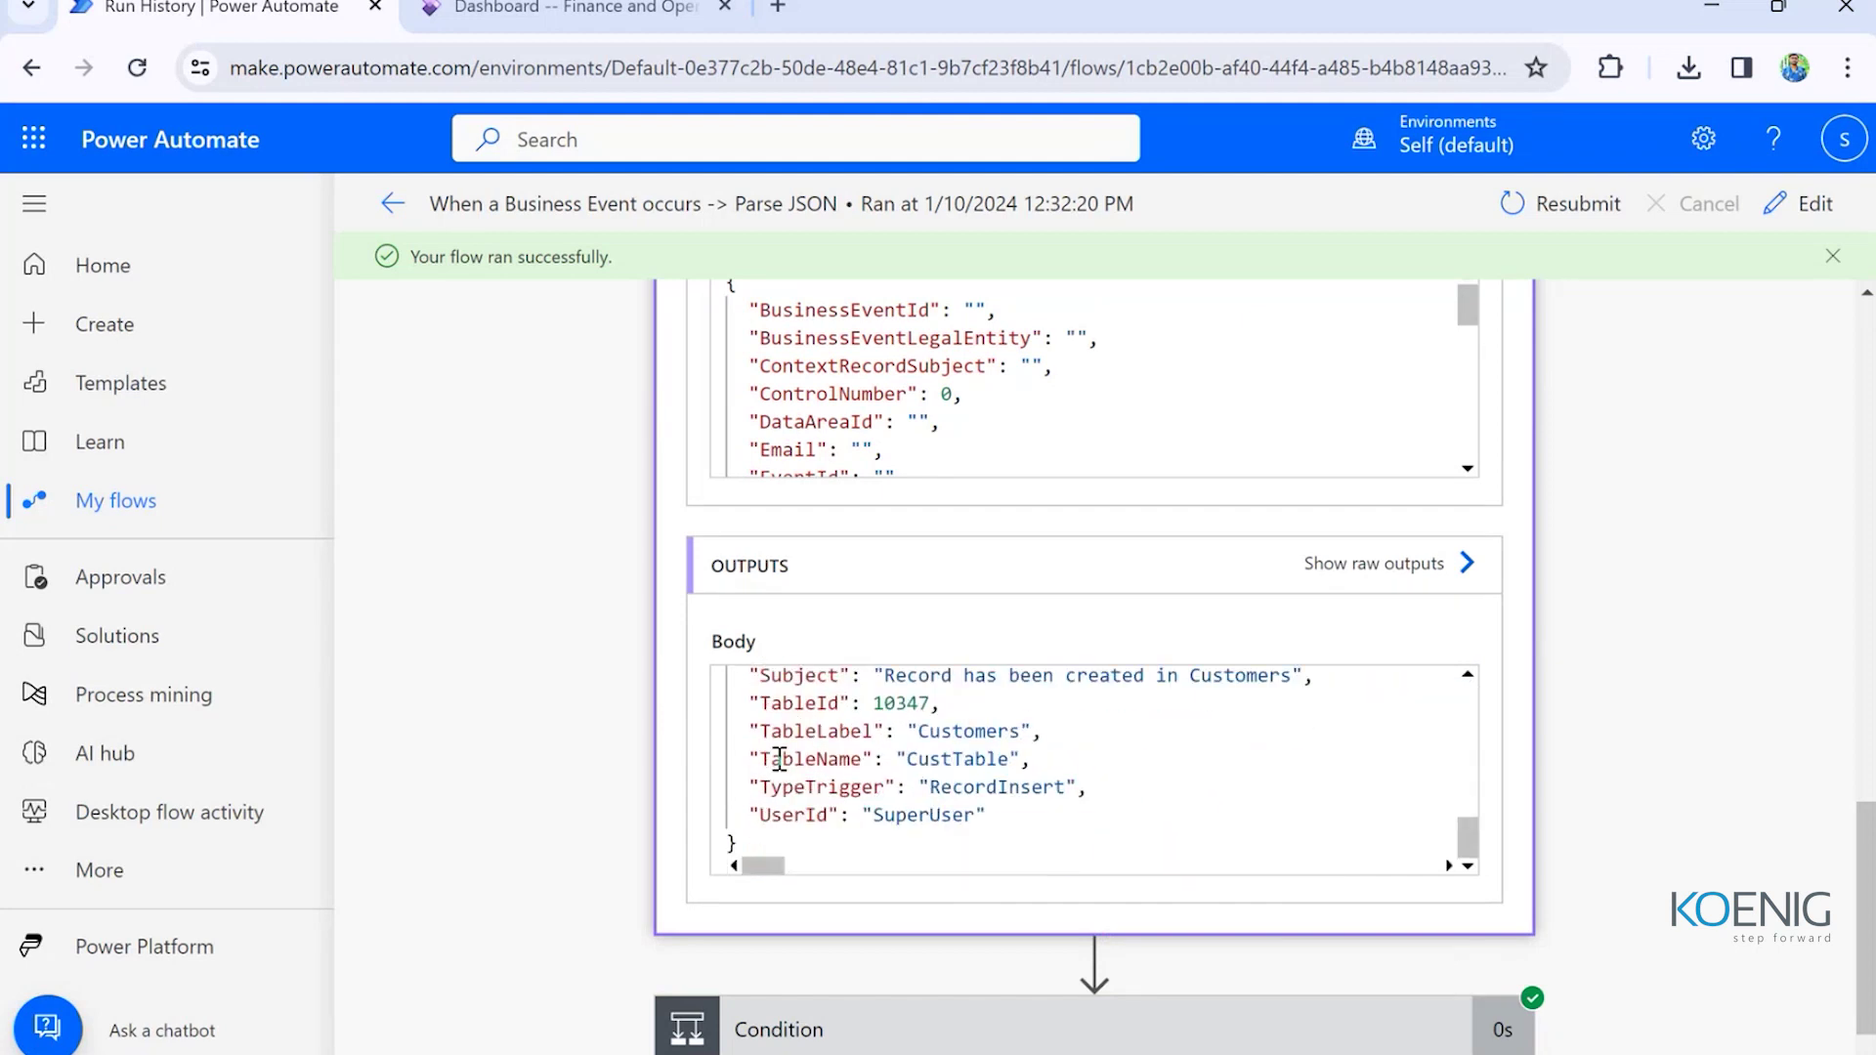
{"action": "scroll", "coordinate": [782, 775], "scroll_direction": "up", "scroll_amount": 3}
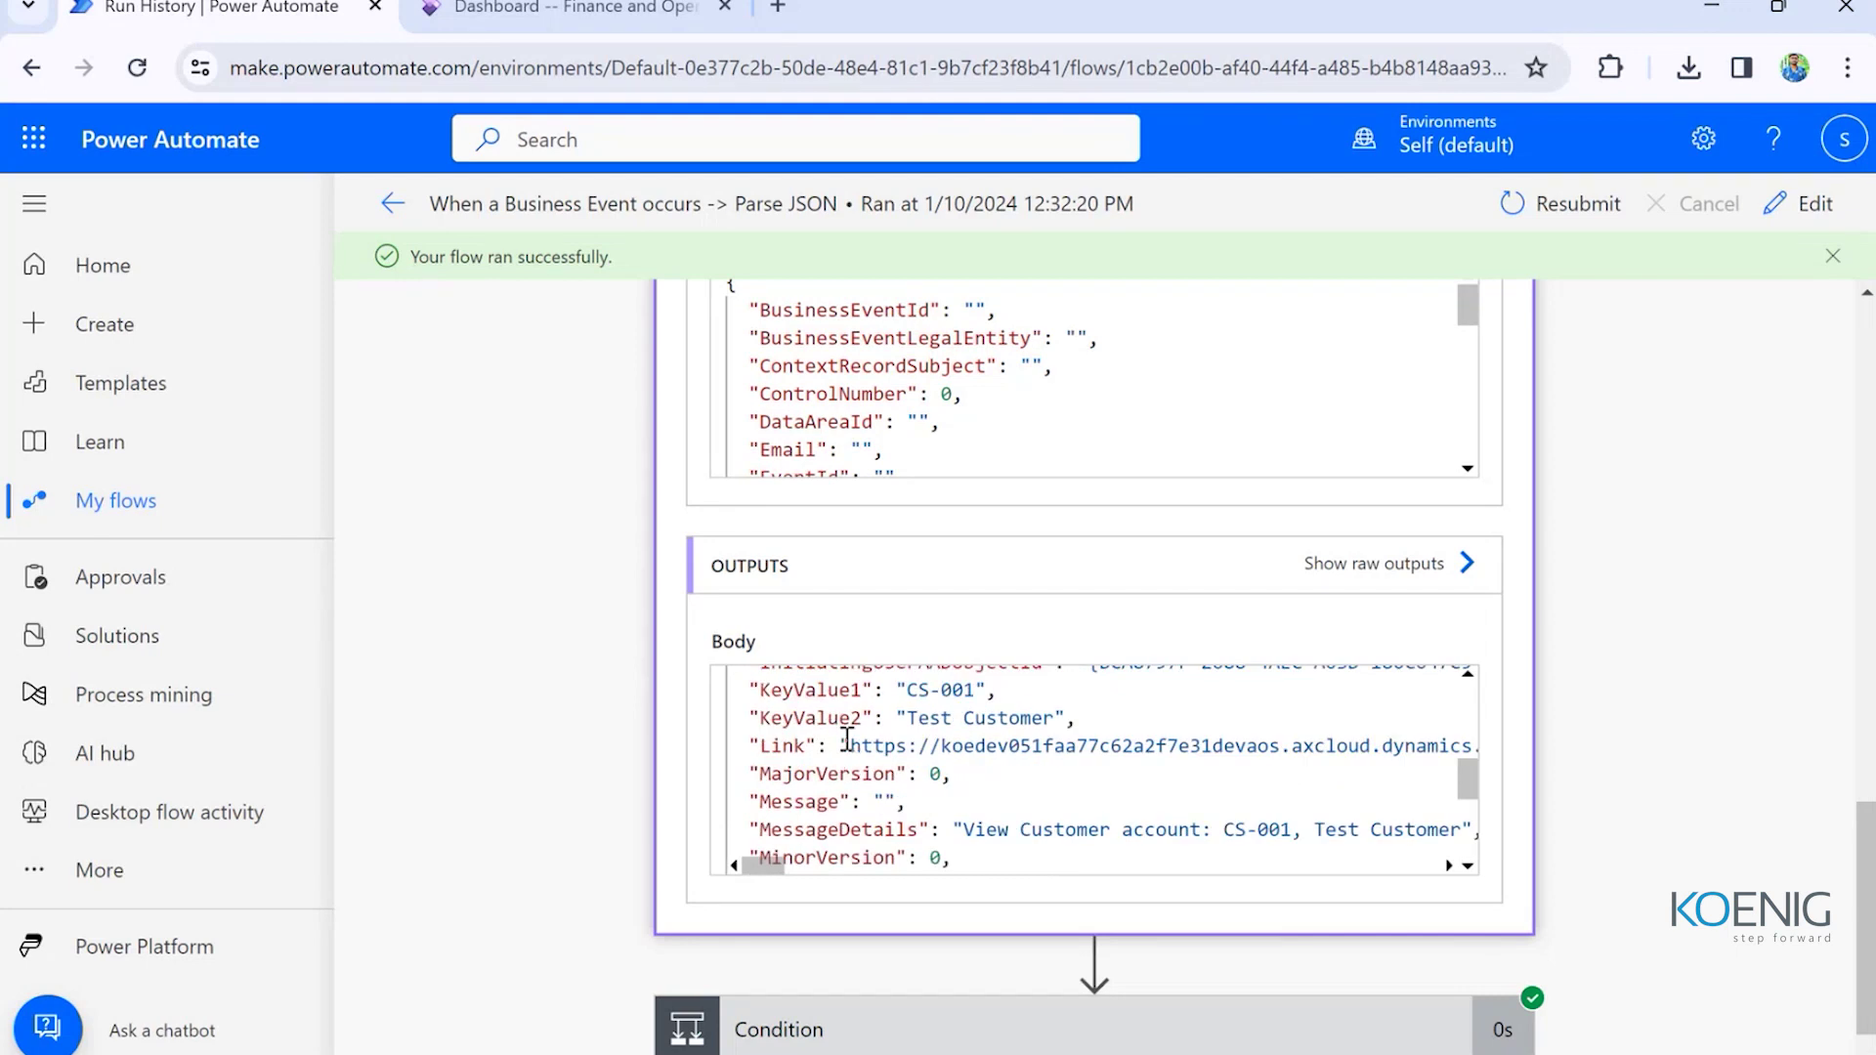
{"action": "scroll", "coordinate": [847, 739], "scroll_direction": "down", "scroll_amount": 3}
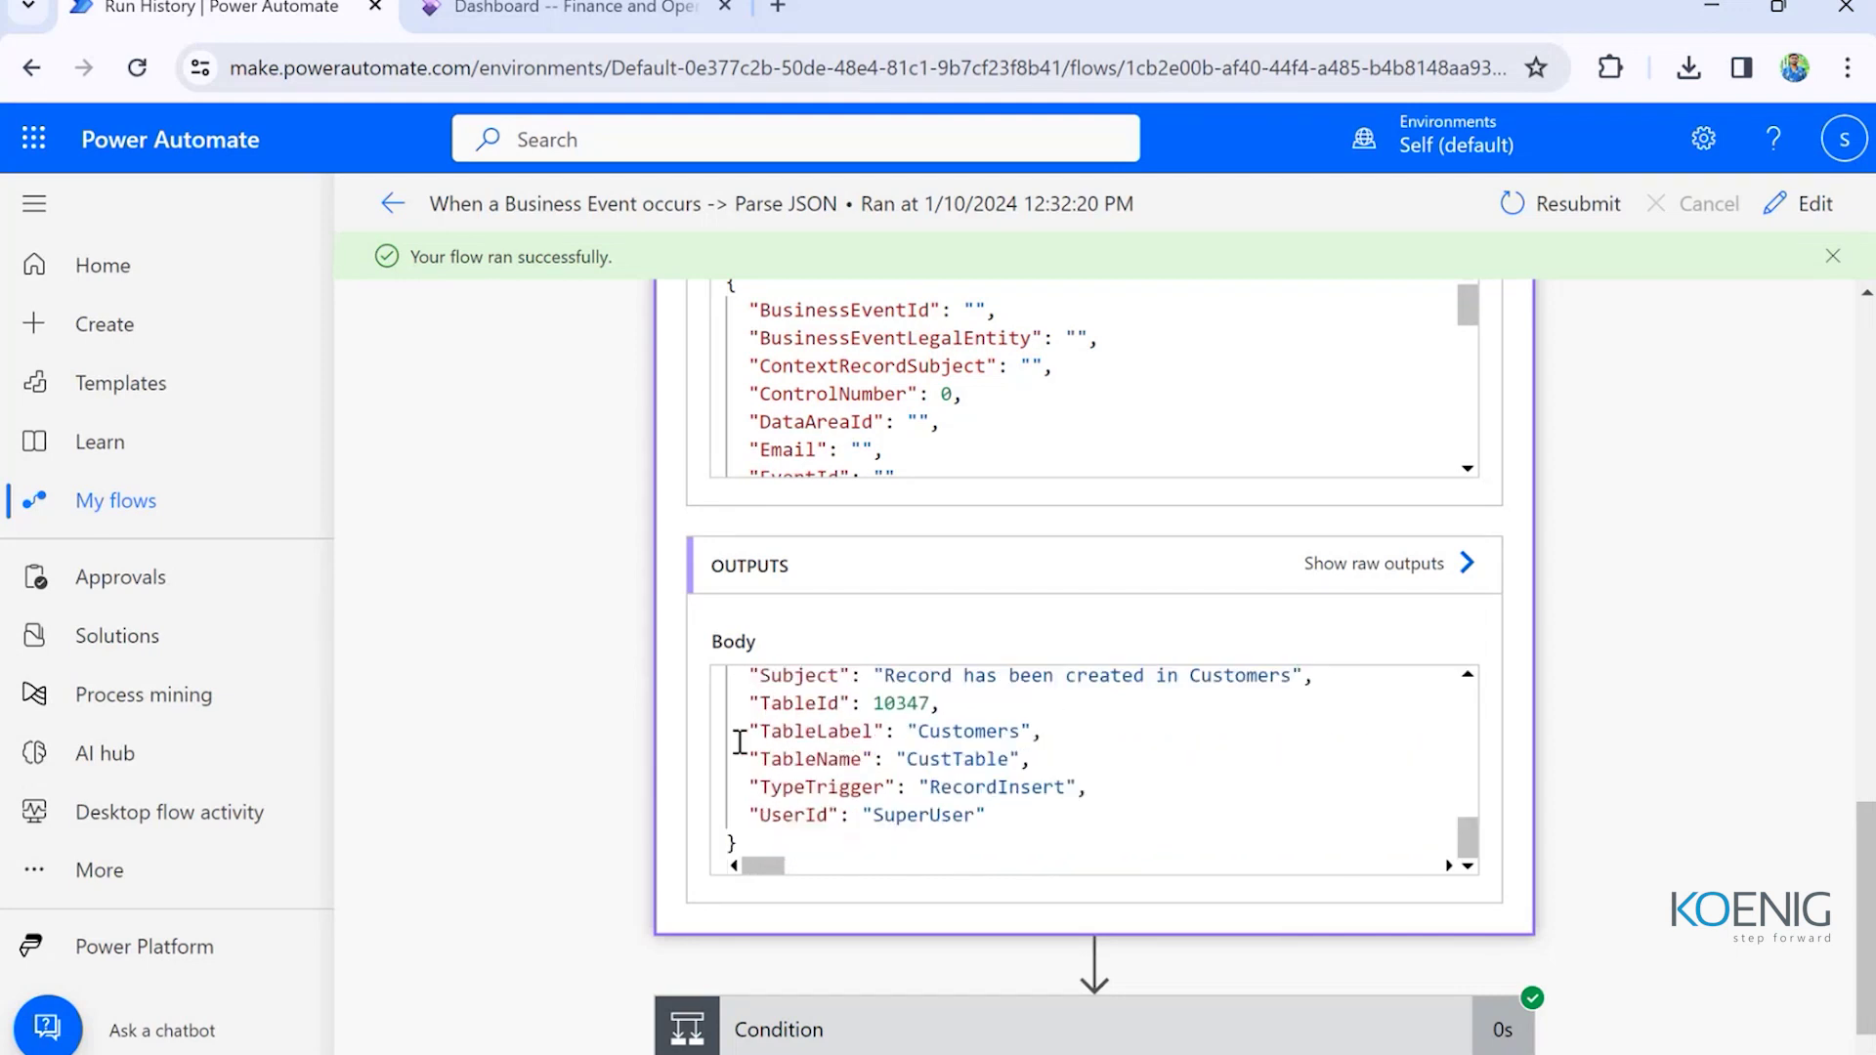
{"action": "scroll", "coordinate": [709, 723], "scroll_direction": "down", "scroll_amount": 1}
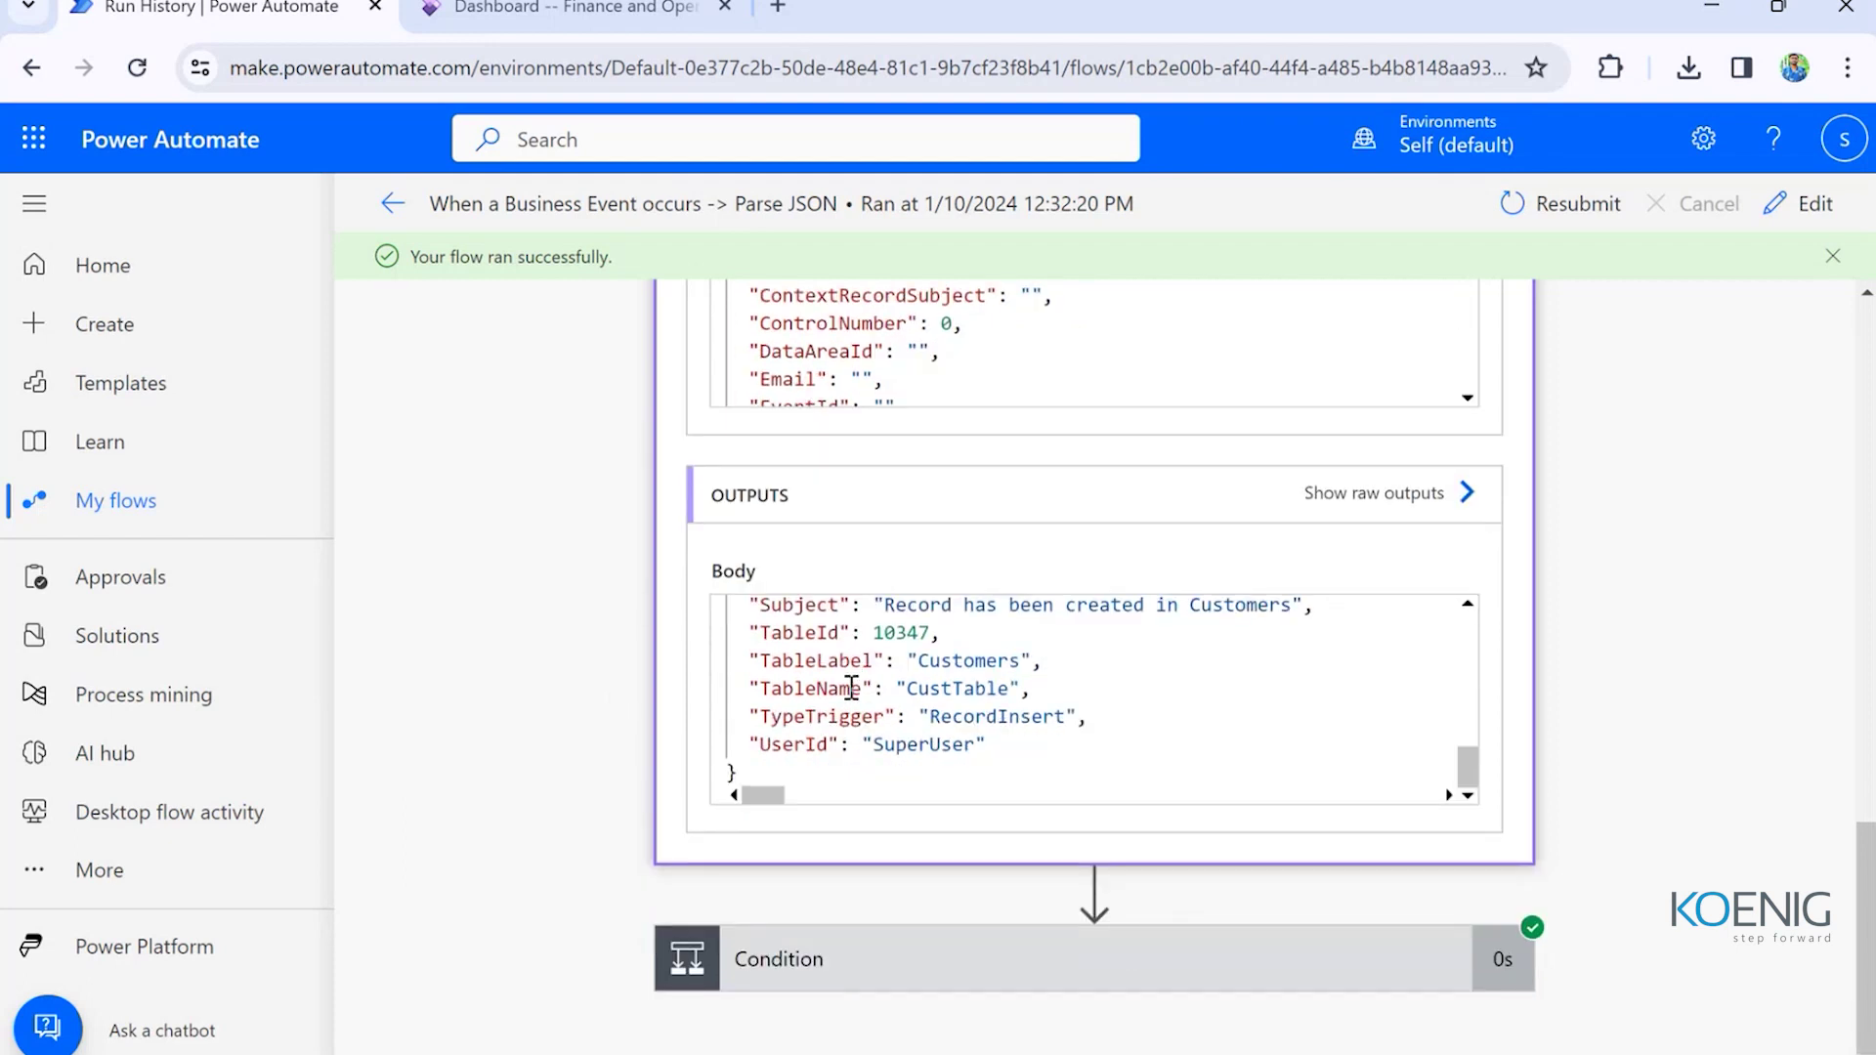
{"action": "scroll", "coordinate": [852, 688], "scroll_direction": "up", "scroll_amount": 2}
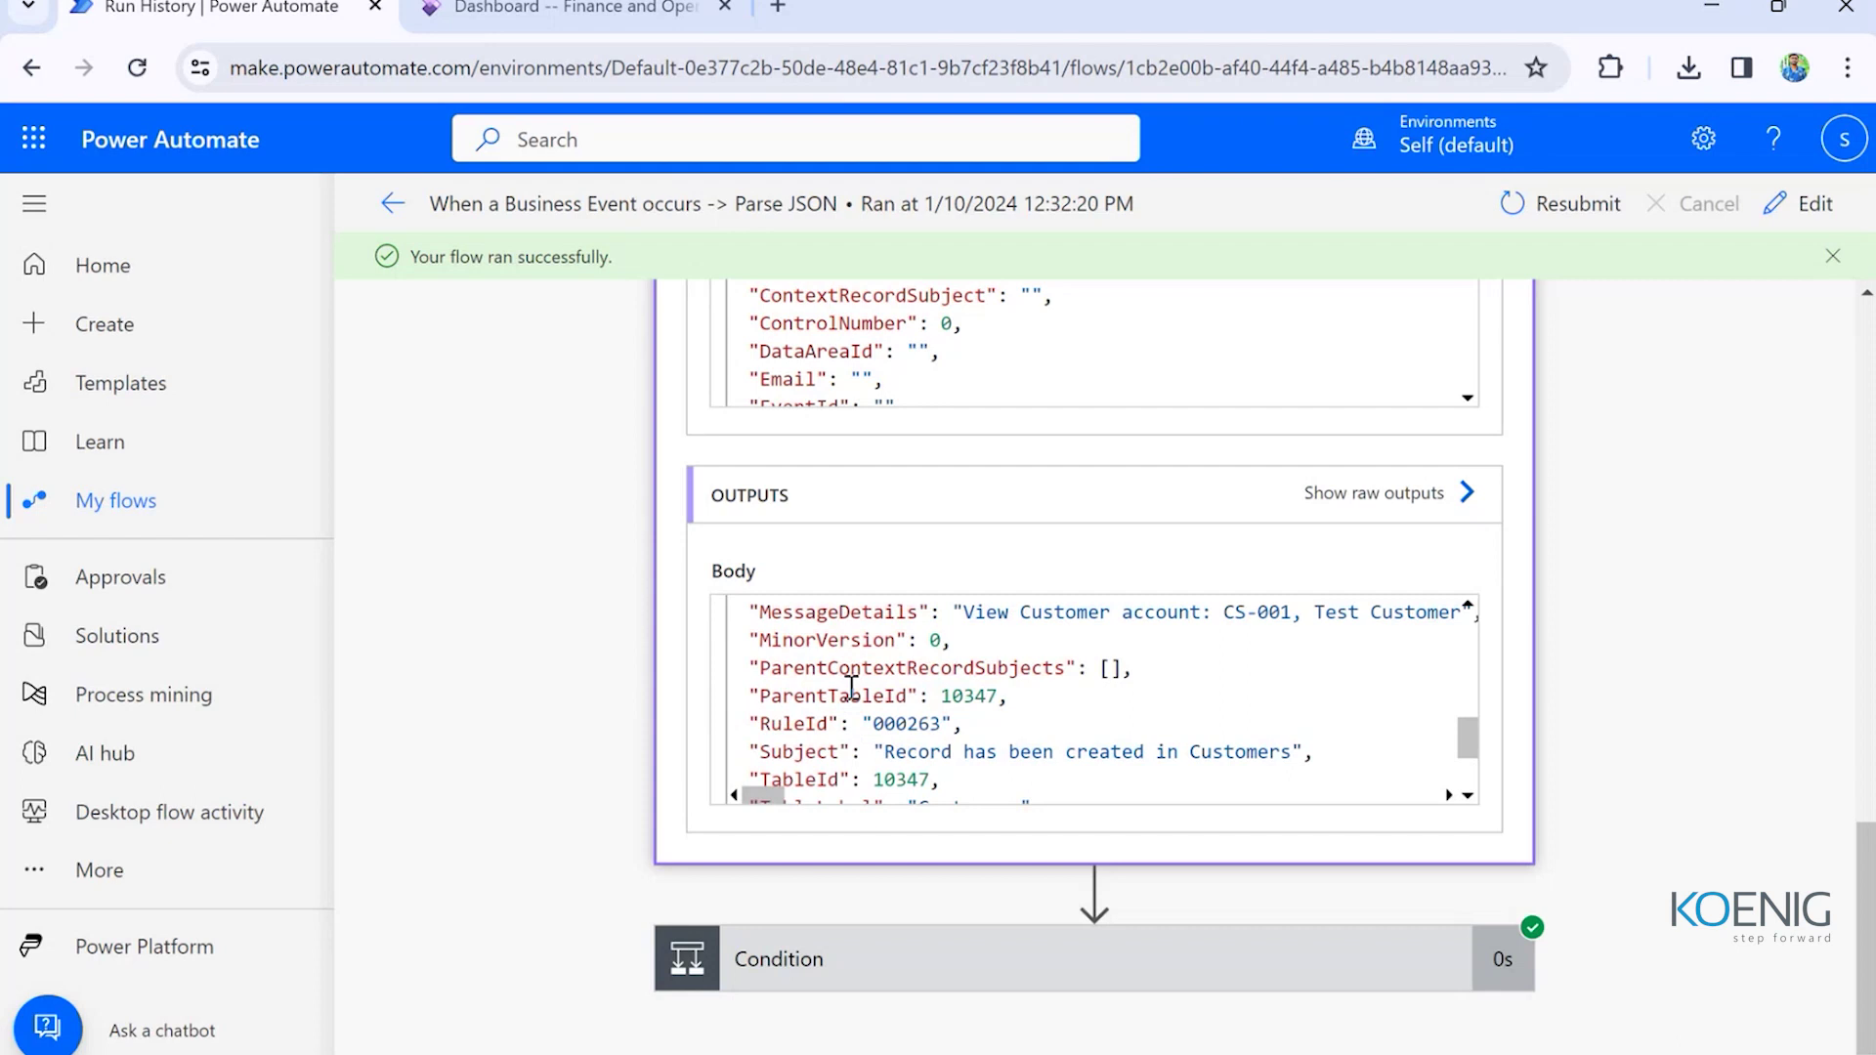
- Expand the run's Condition and inspect its expression result and the actions in its If yes and If no branches
{"action": "left_click", "coordinate": [890, 961]}
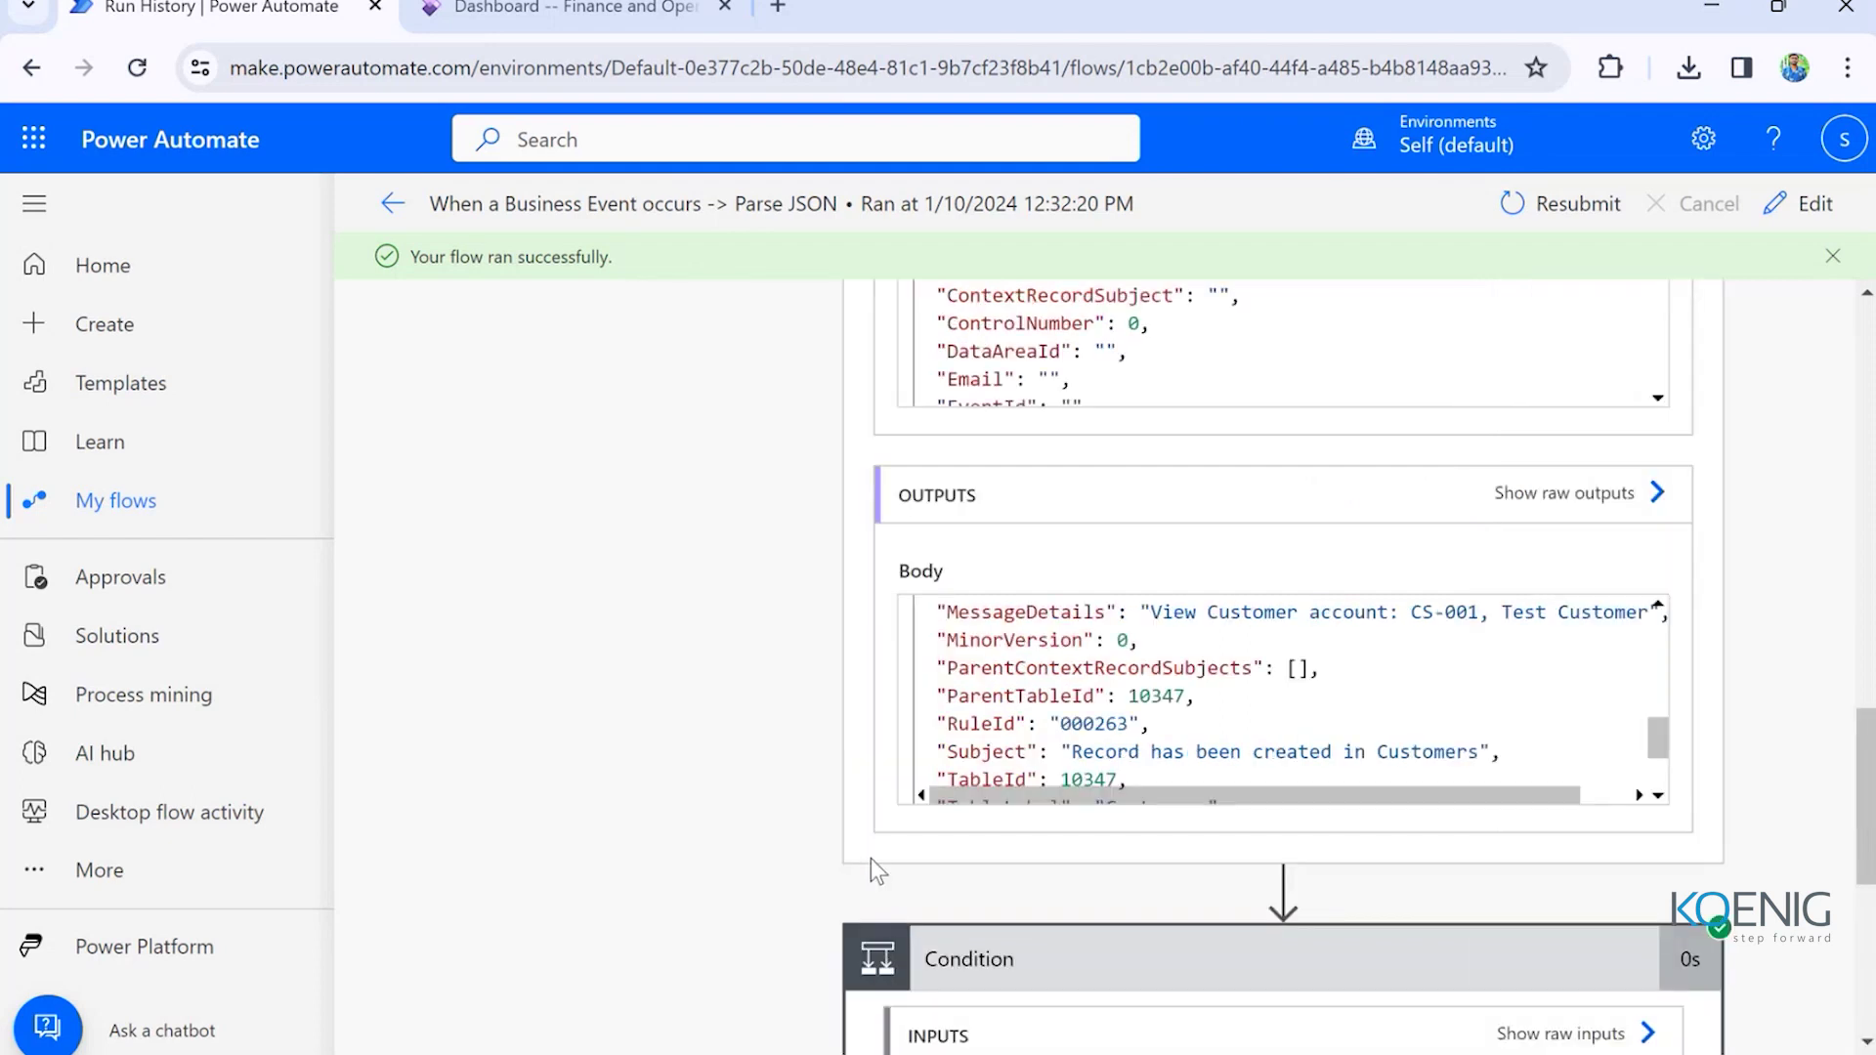
{"action": "scroll", "coordinate": [871, 858], "scroll_direction": "down", "scroll_amount": 5}
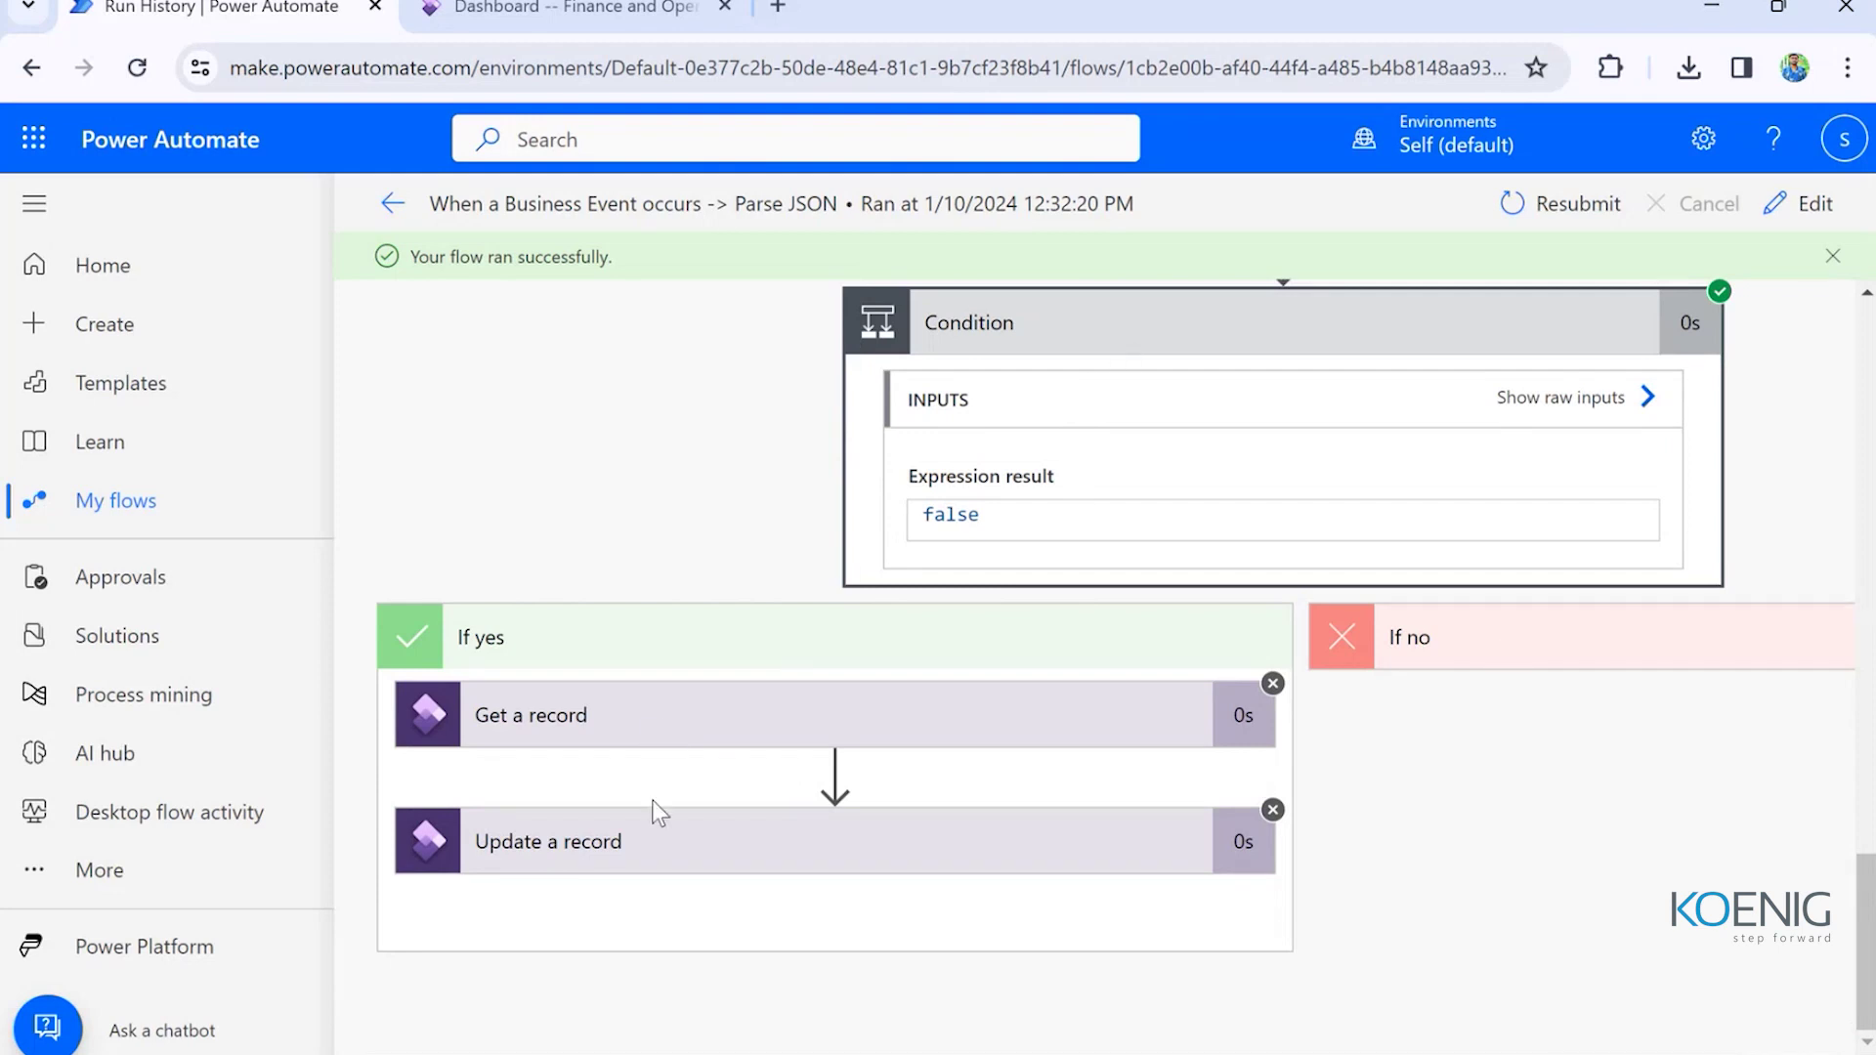
{"action": "scroll", "coordinate": [655, 891], "scroll_direction": "up", "scroll_amount": 3}
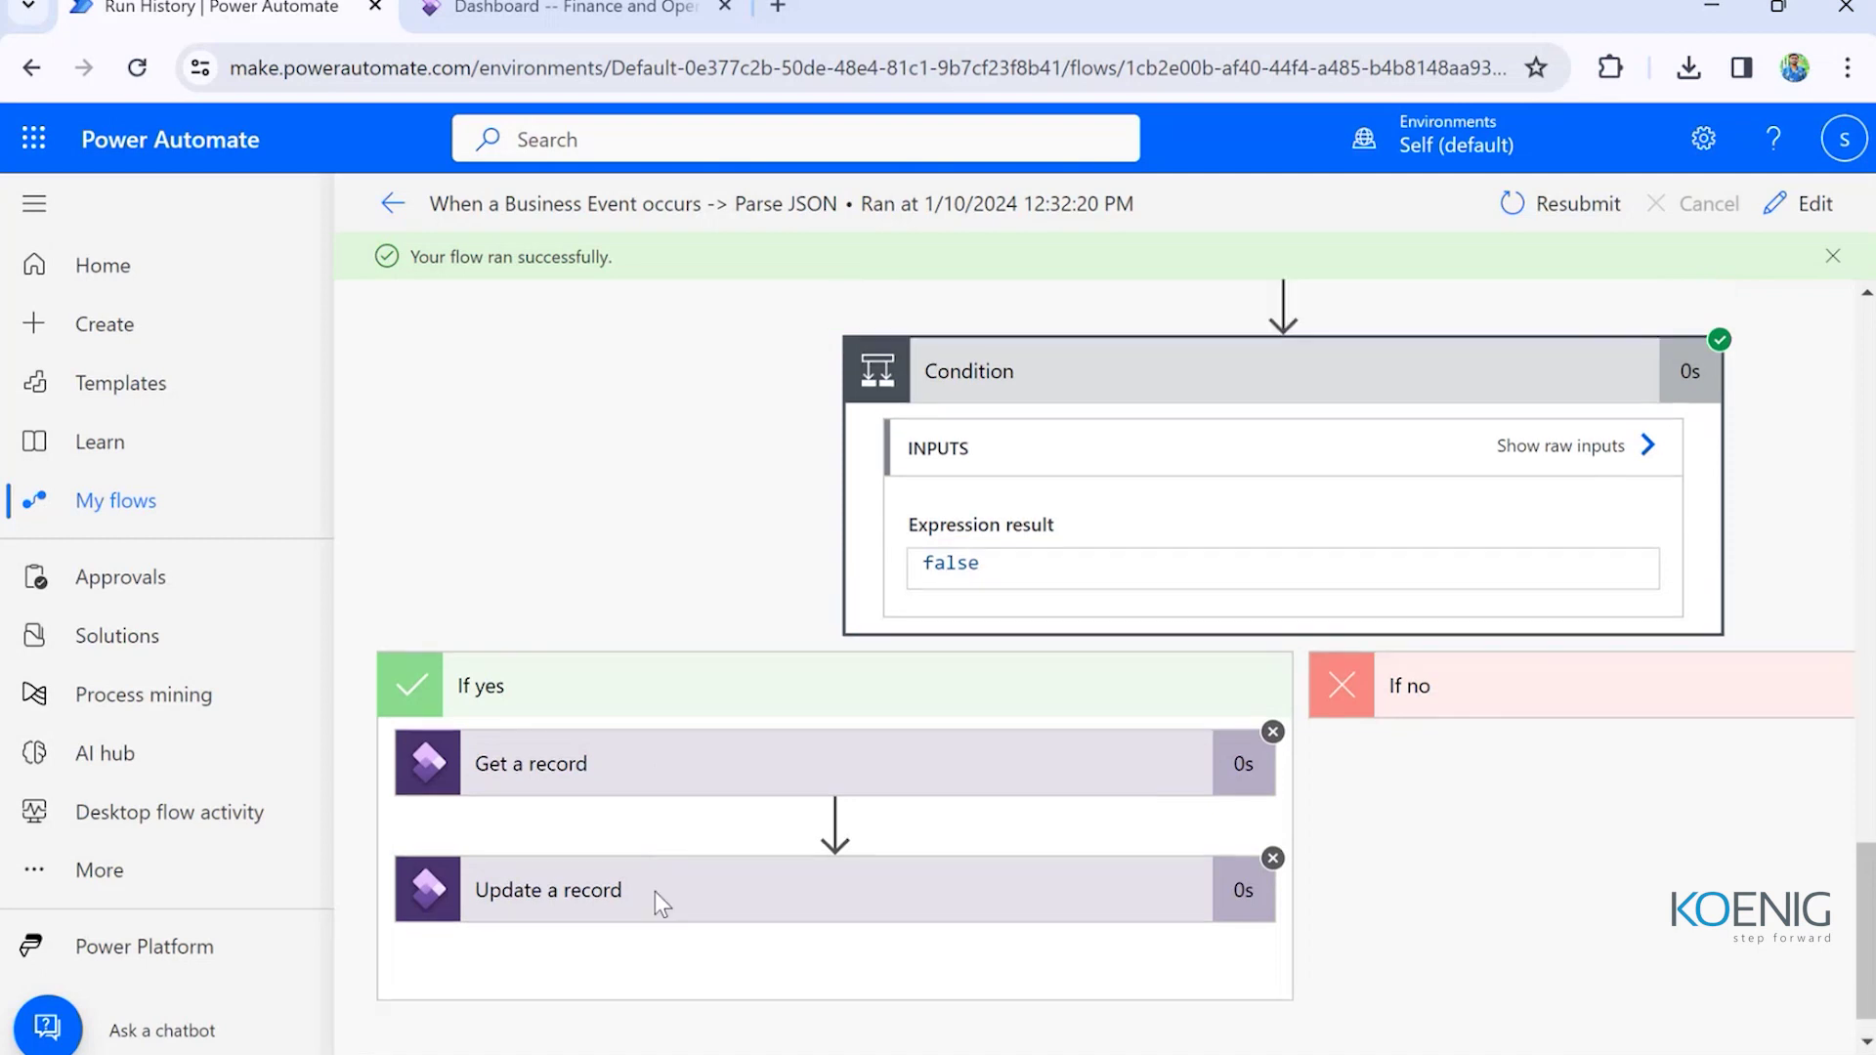
- Review KeyValue1, KeyValue2 and RuleId in the Parse JSON output, then return to the Condition result
{"action": "scroll", "coordinate": [663, 768], "scroll_direction": "up", "scroll_amount": 3}
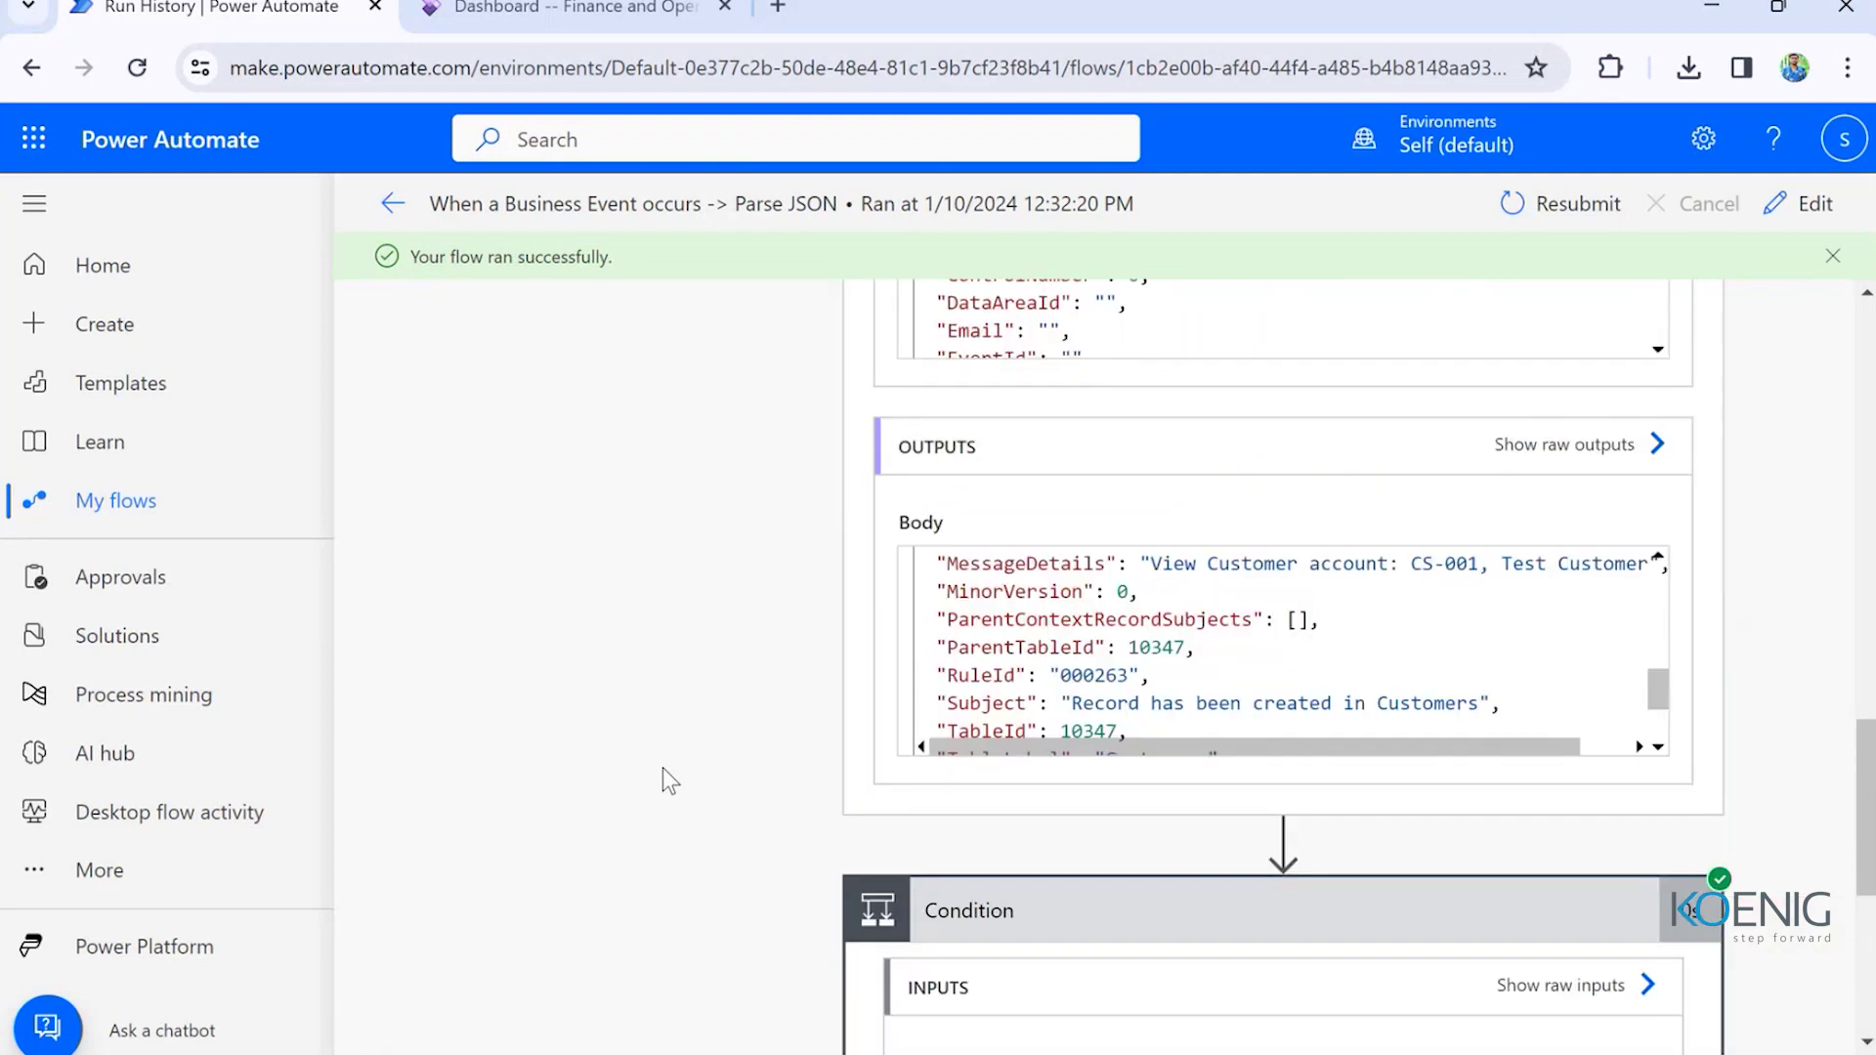
{"action": "scroll", "coordinate": [1064, 655], "scroll_direction": "up", "scroll_amount": 2}
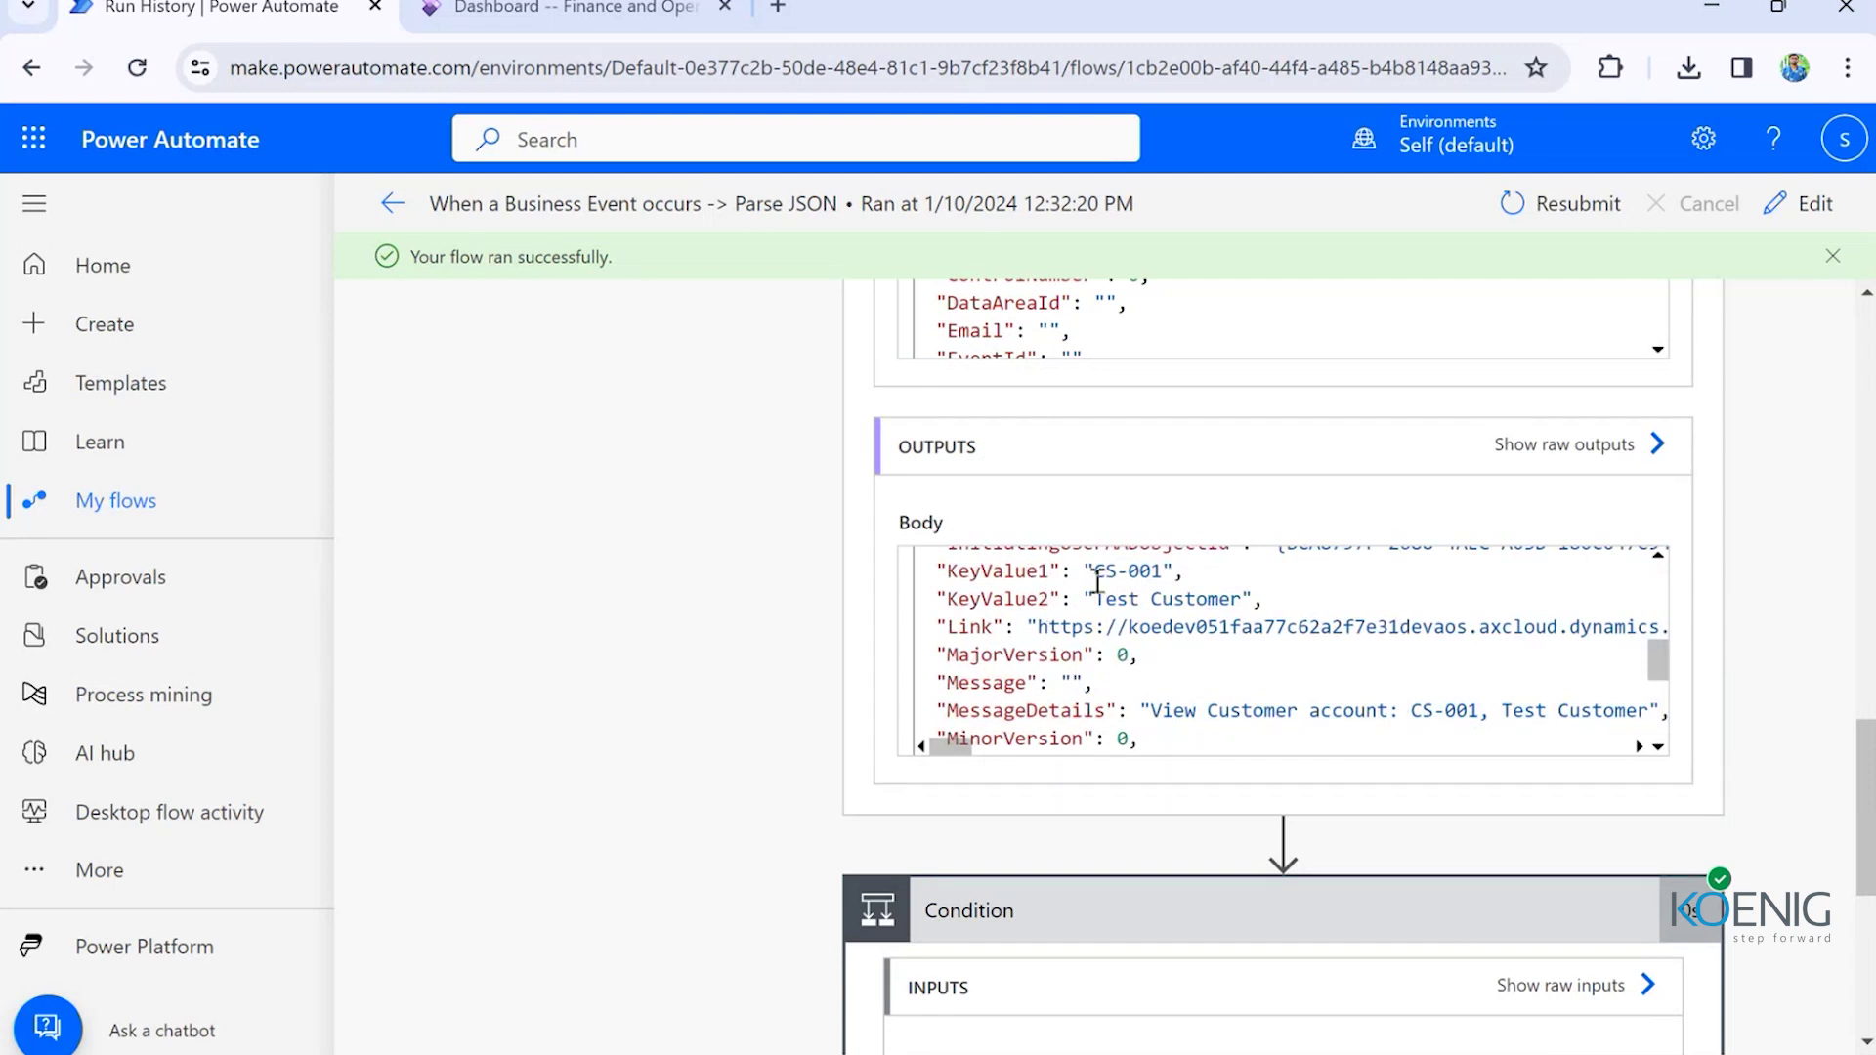
{"action": "left_click_drag", "start_coordinate": [1096, 582], "coordinate": [1175, 586]}
{"action": "left_click", "coordinate": [1134, 618]}
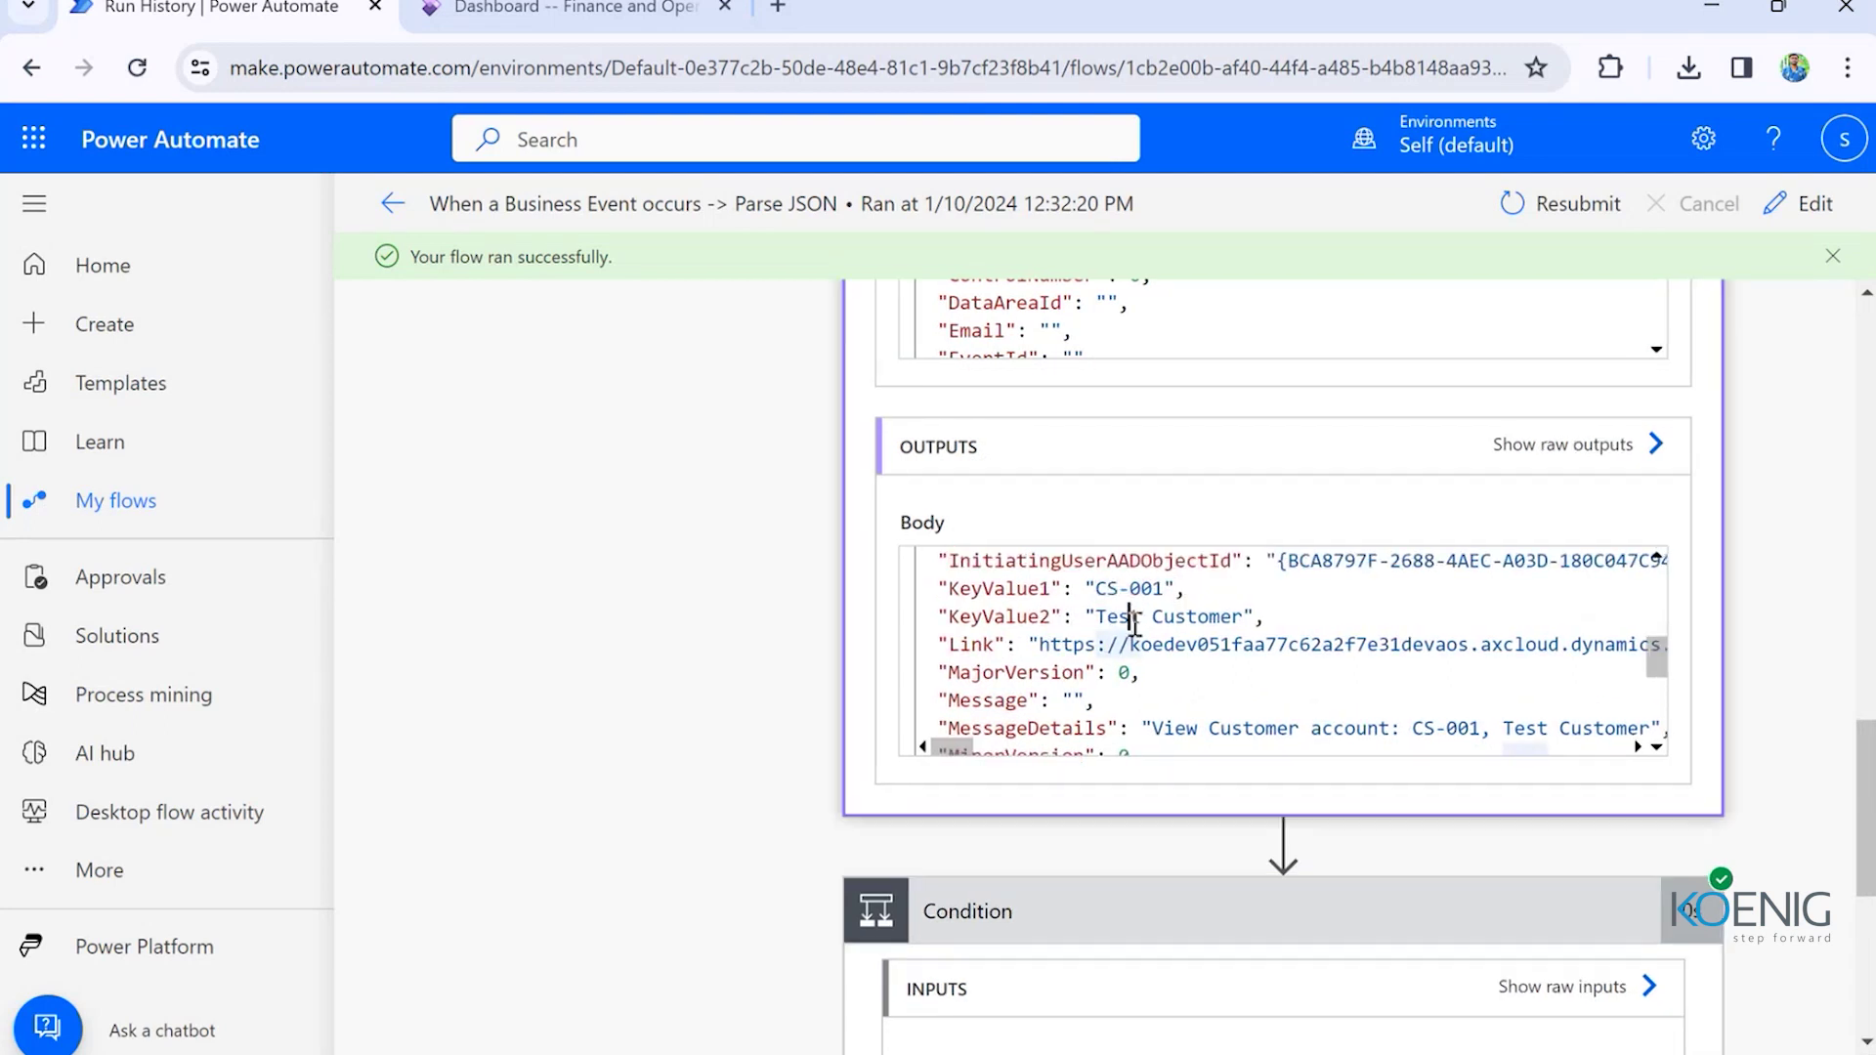
{"action": "scroll", "coordinate": [1129, 645], "scroll_direction": "down", "scroll_amount": 2}
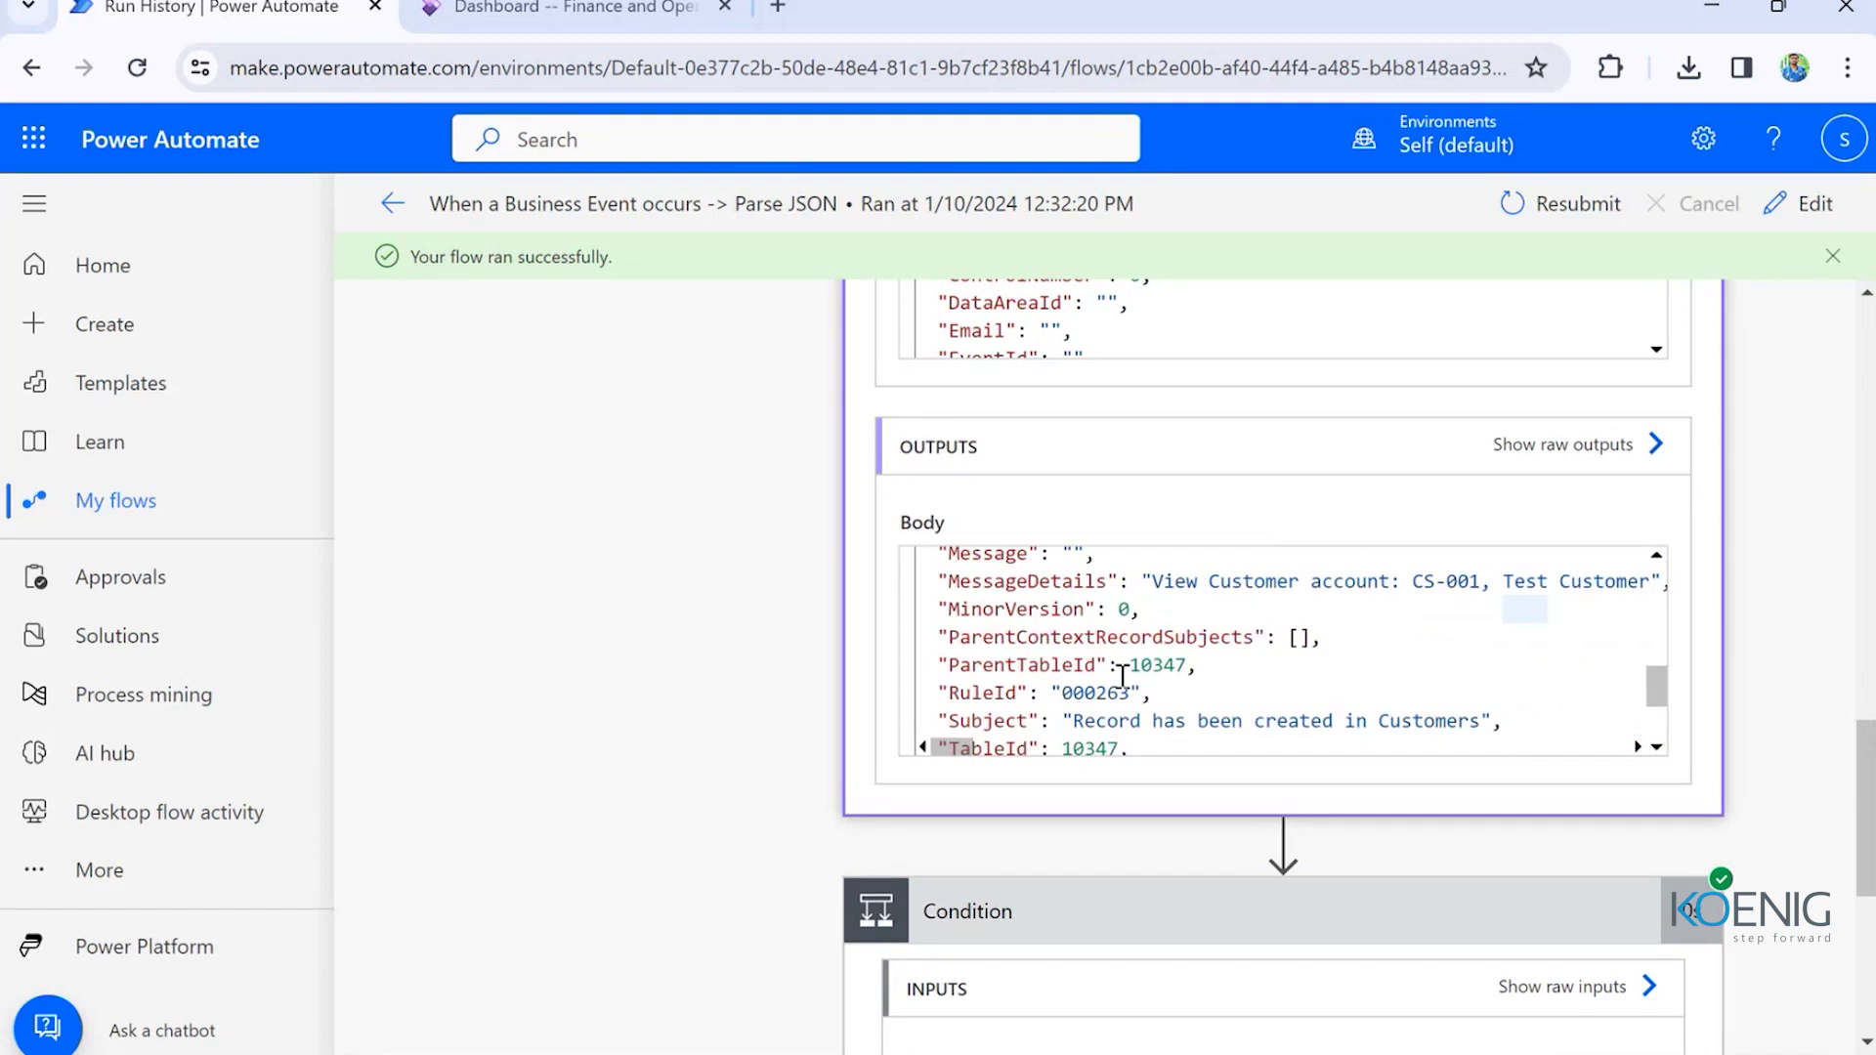
{"action": "scroll", "coordinate": [905, 641], "scroll_direction": "down", "scroll_amount": 2}
{"action": "scroll", "coordinate": [938, 649], "scroll_direction": "up", "scroll_amount": 2}
{"action": "scroll", "coordinate": [659, 637], "scroll_direction": "down", "scroll_amount": 3}
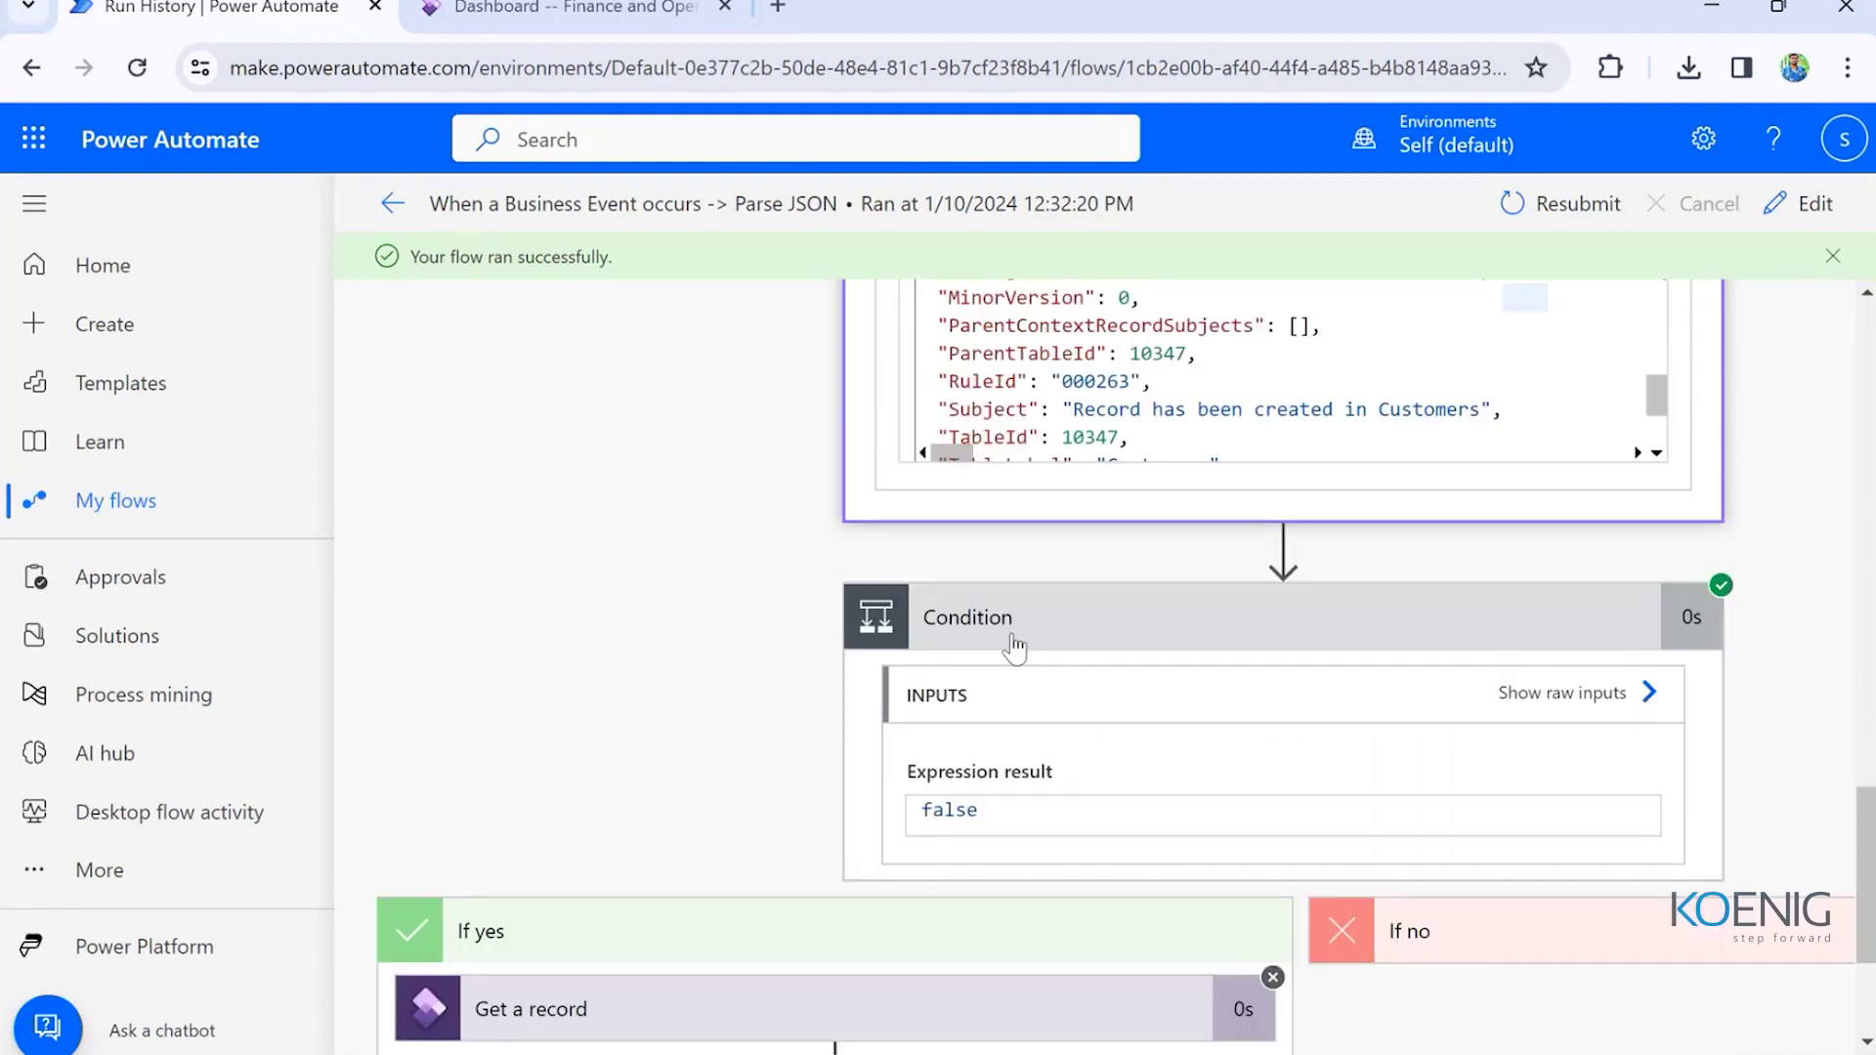
- Inspect the Get a record action in the run's If yes branch, then return to the business event trigger
{"action": "scroll", "coordinate": [717, 851], "scroll_direction": "down", "scroll_amount": 3}
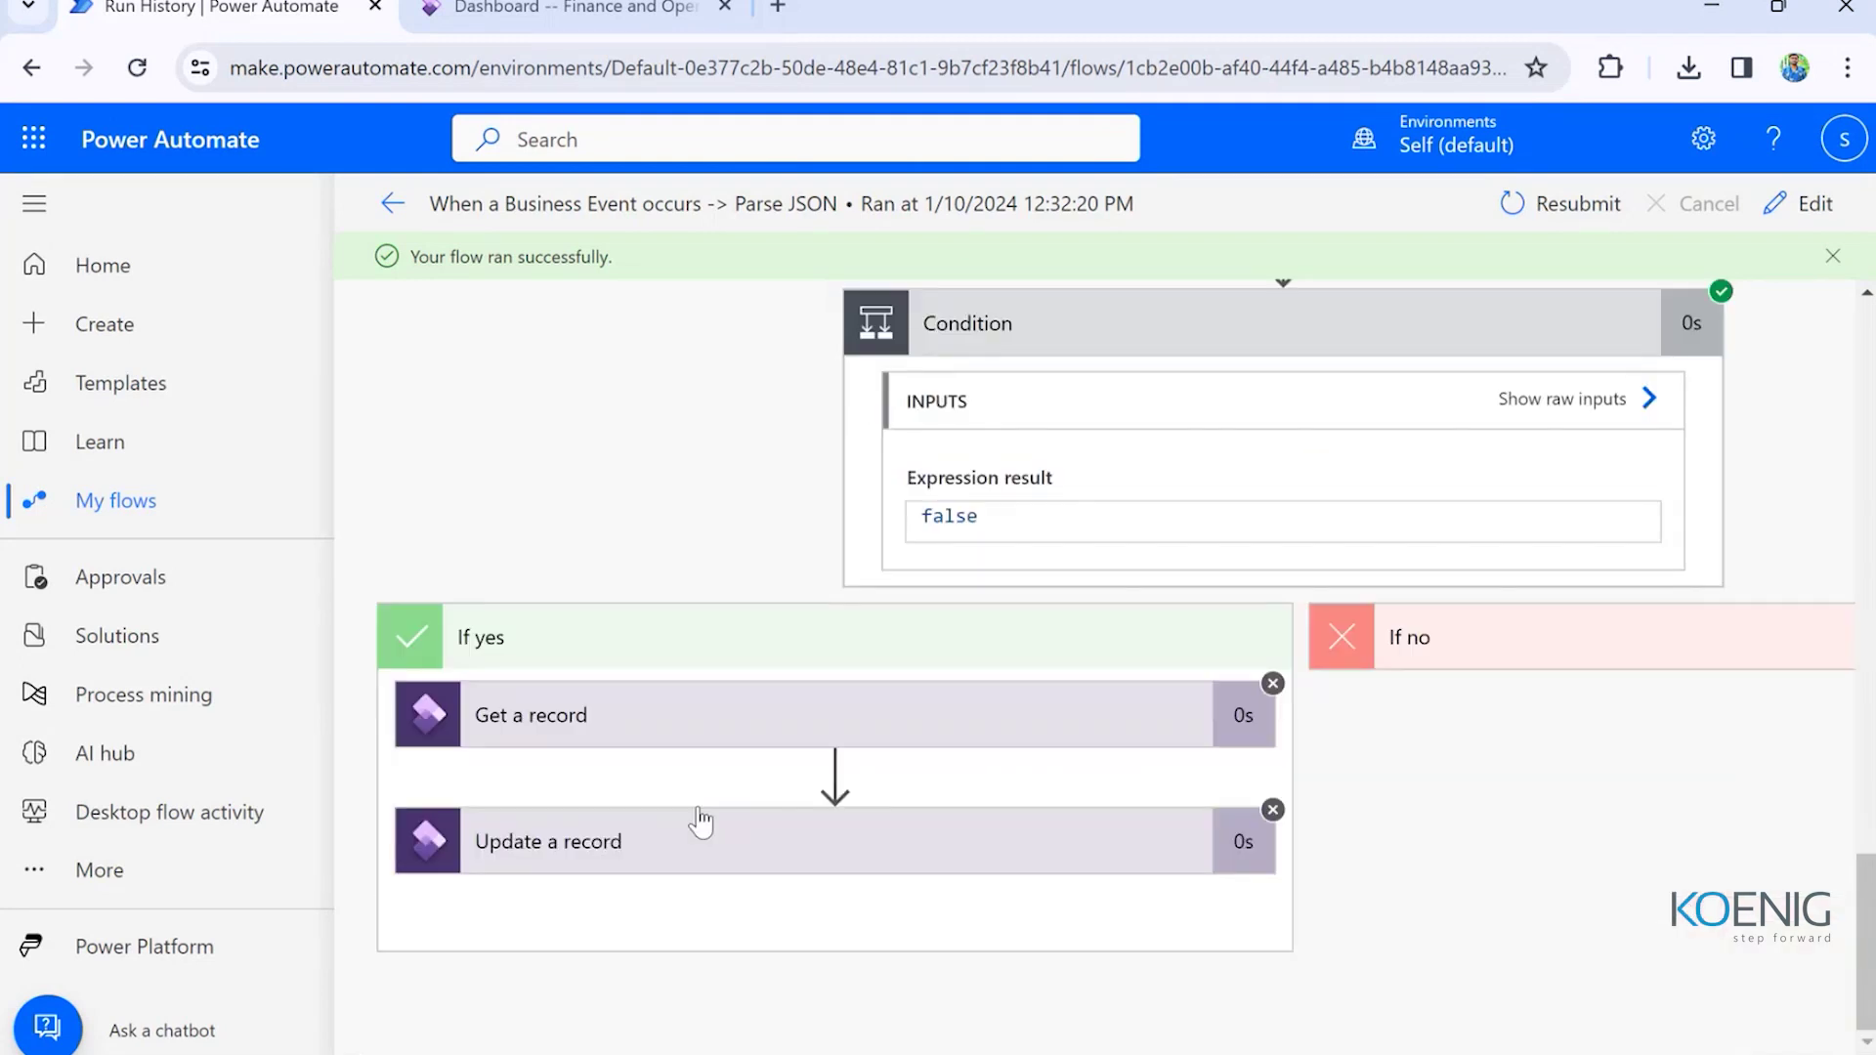
{"action": "left_click", "coordinate": [572, 731]}
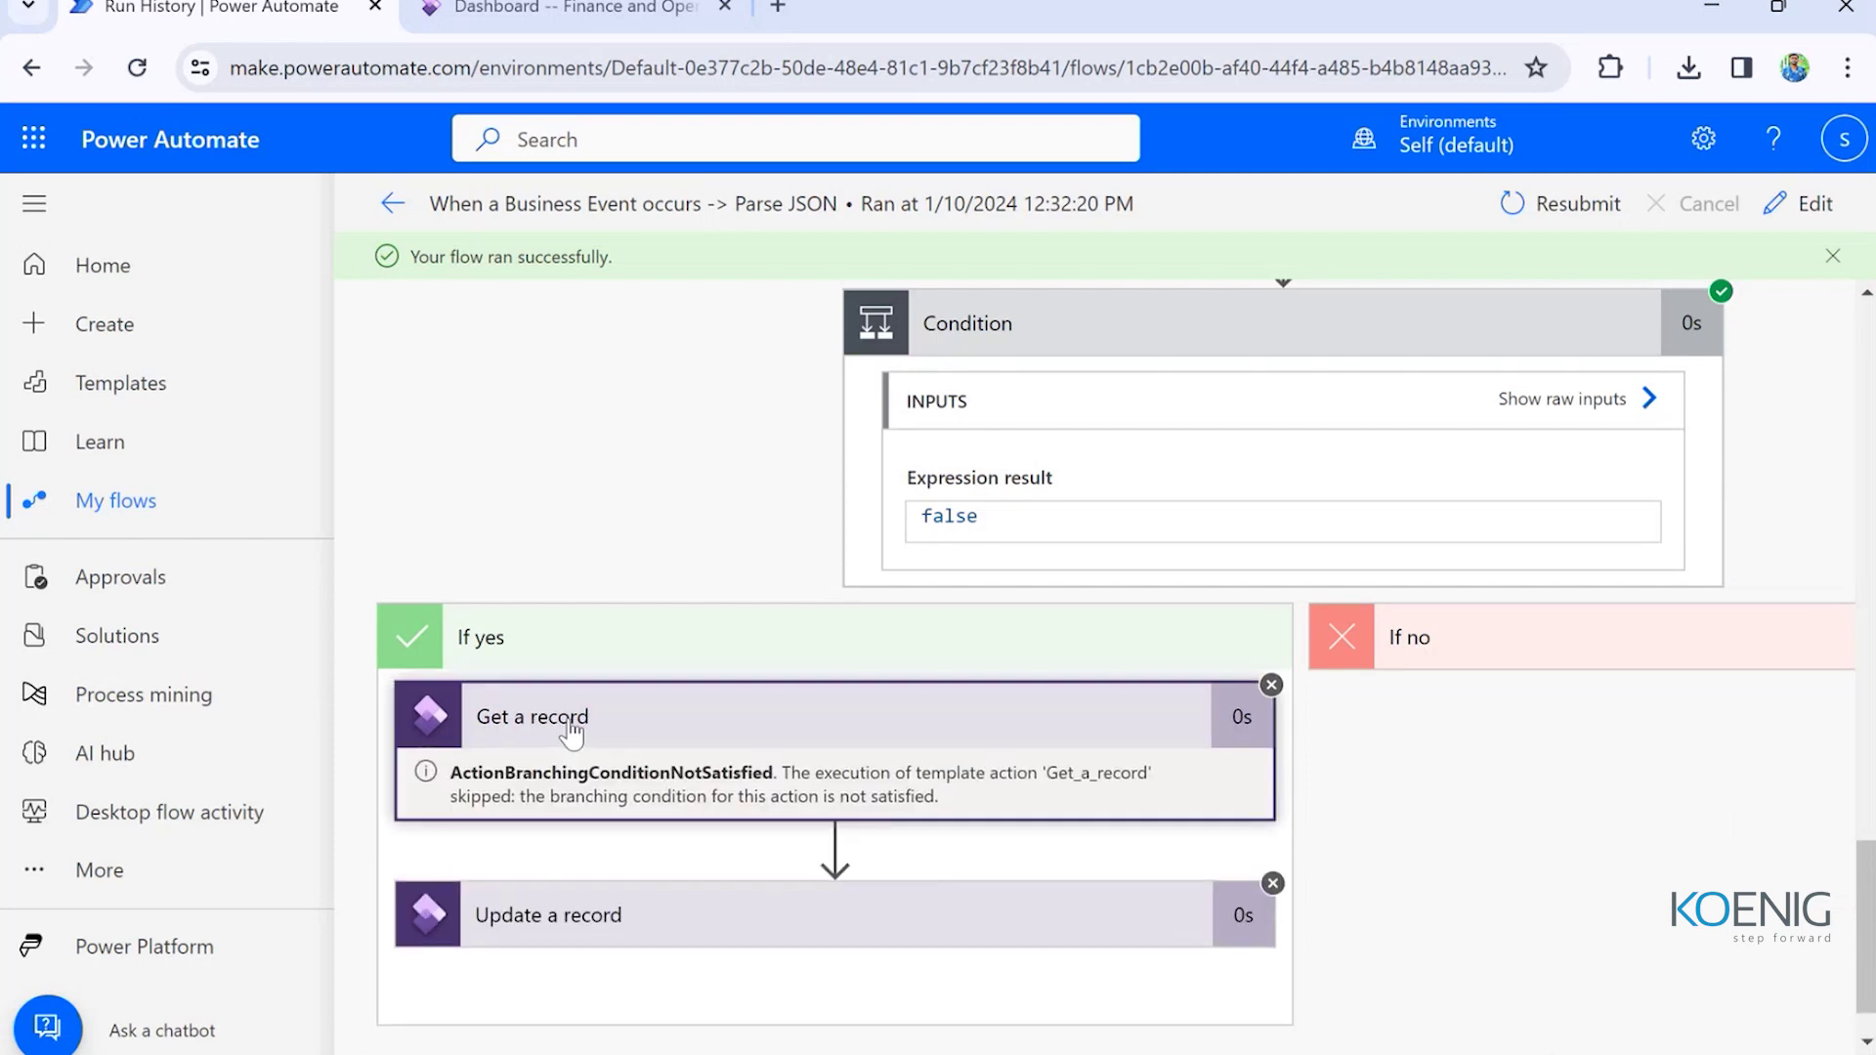
{"action": "scroll", "coordinate": [684, 645], "scroll_direction": "up", "scroll_amount": 3}
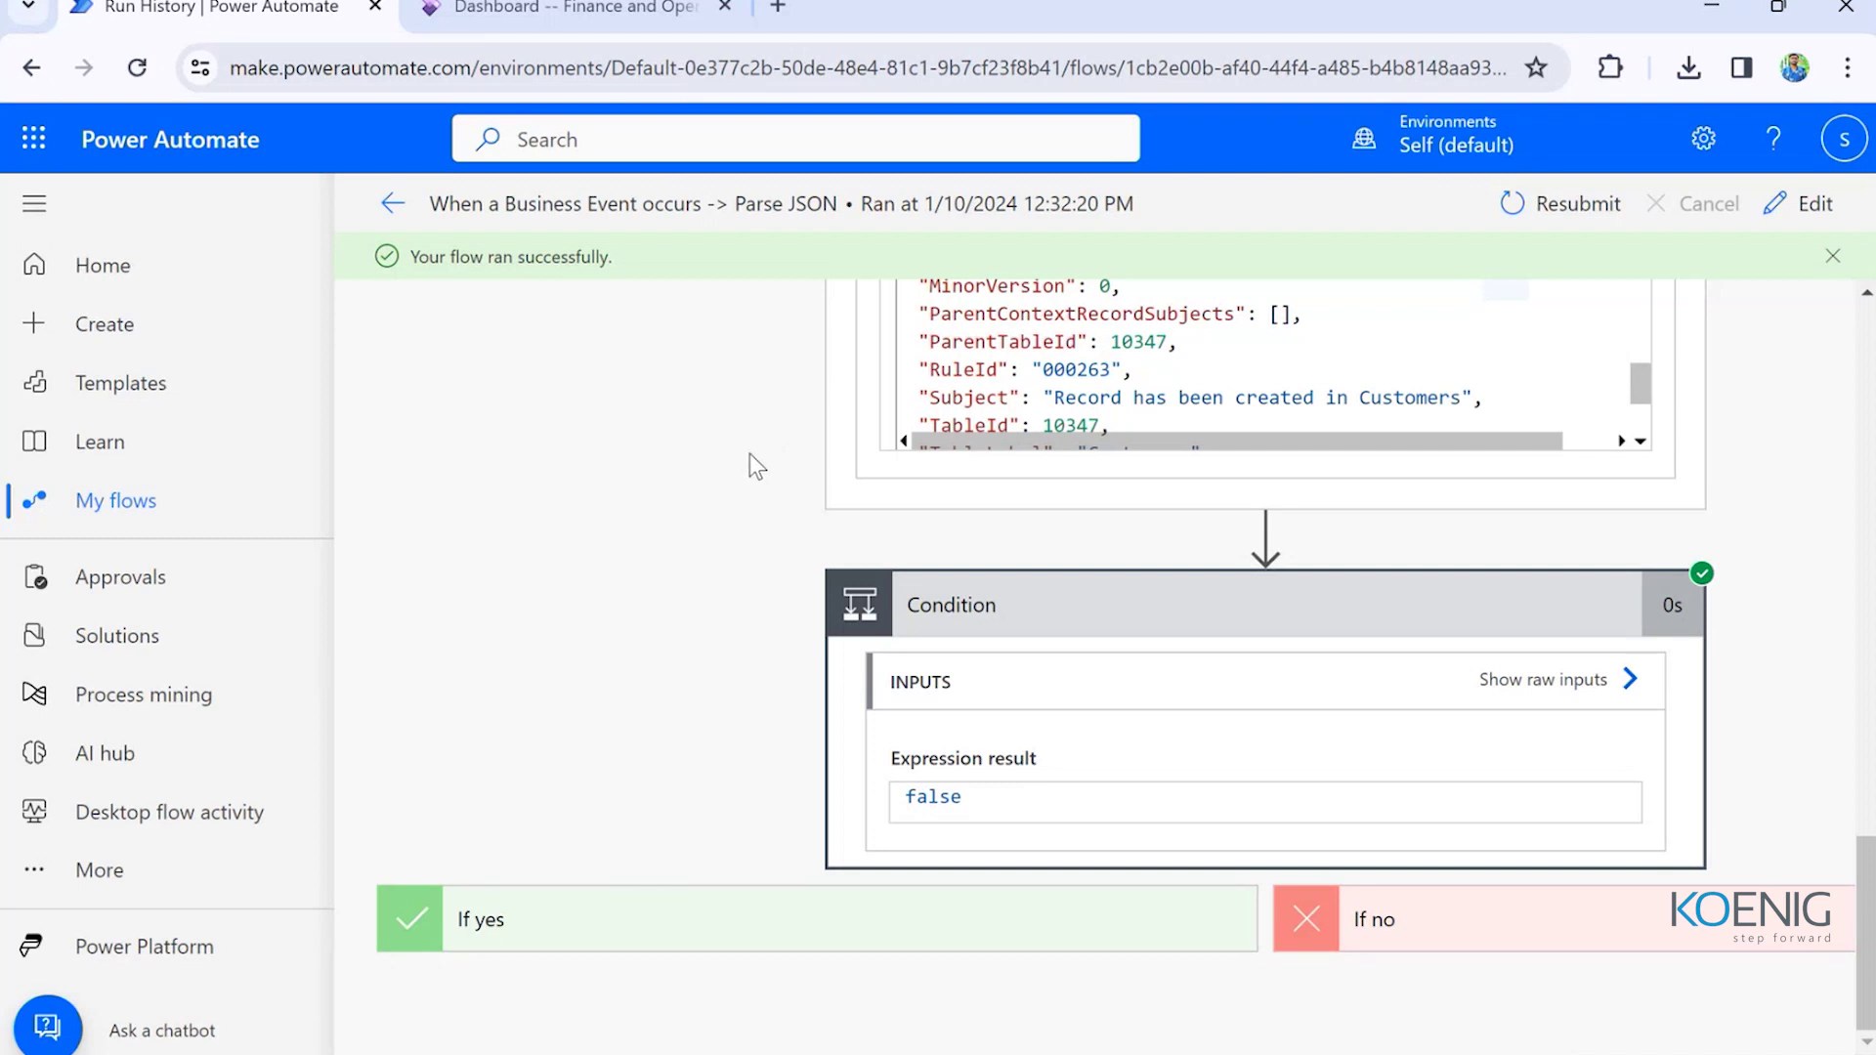
{"action": "scroll", "coordinate": [595, 631], "scroll_direction": "up", "scroll_amount": 5}
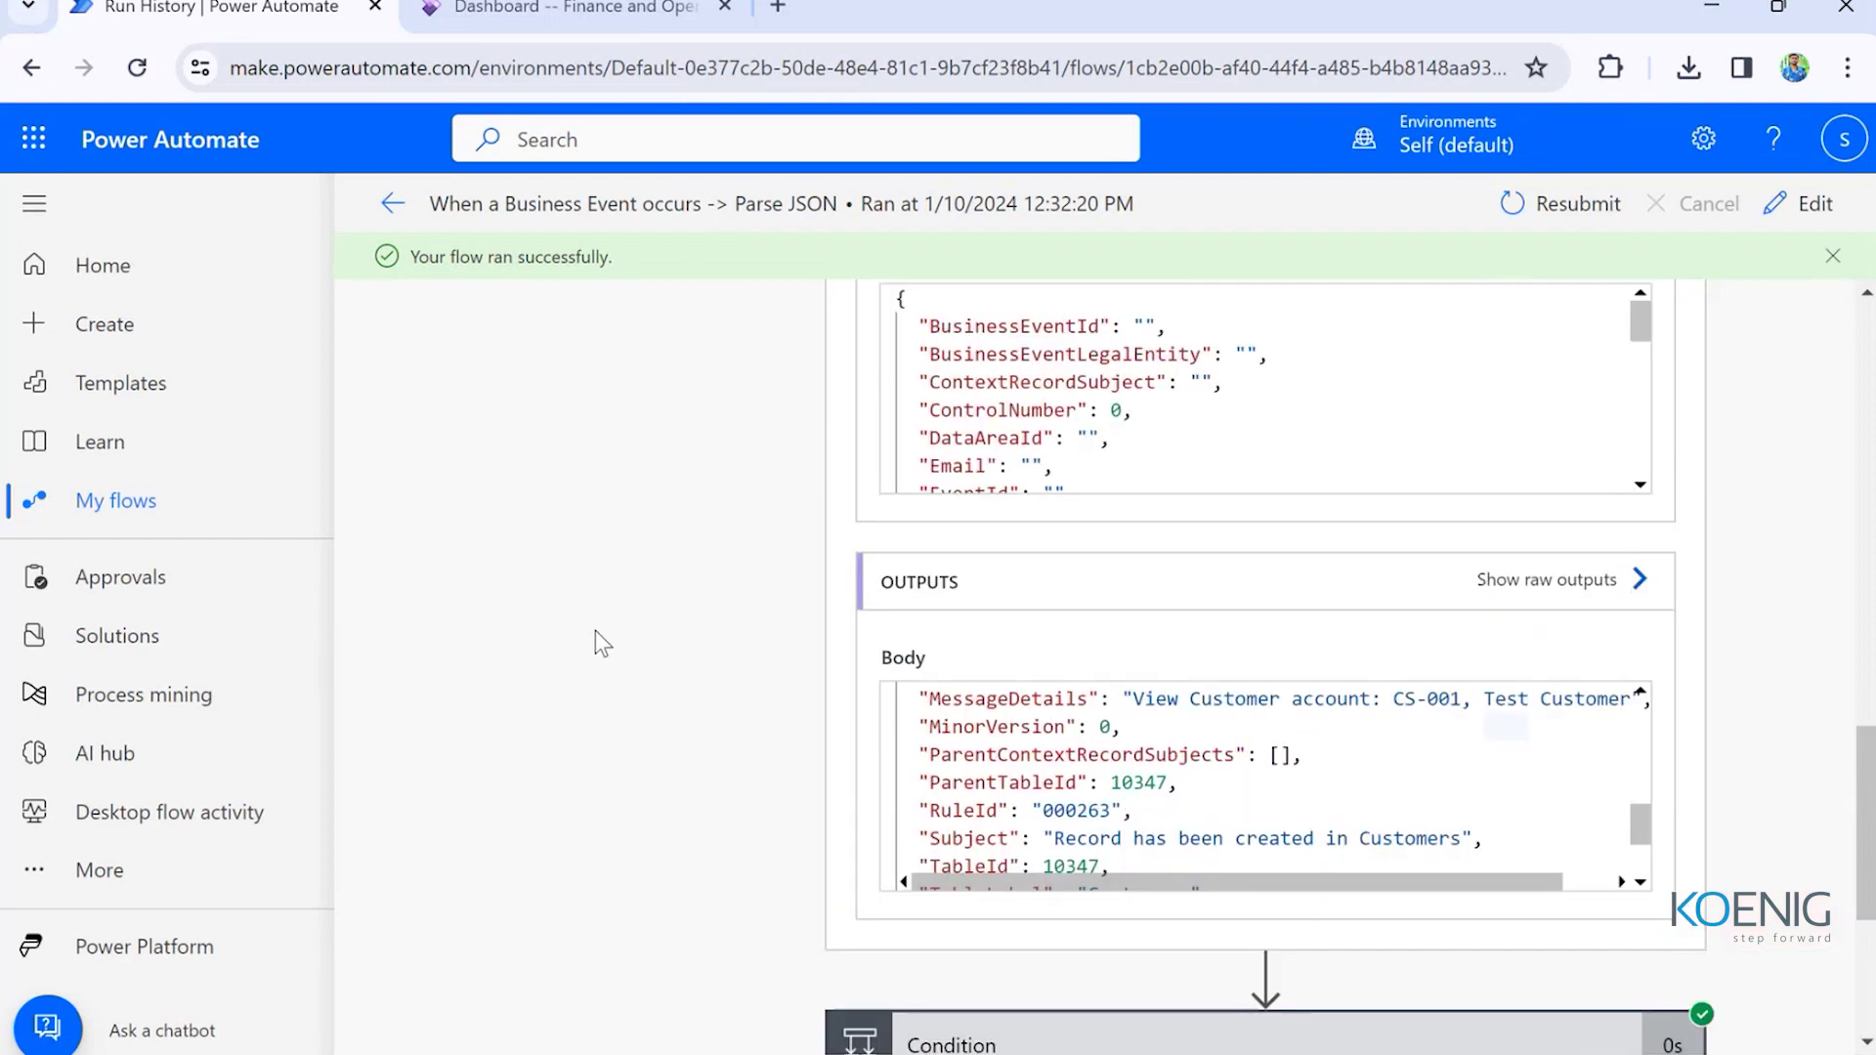
{"action": "scroll", "coordinate": [596, 632], "scroll_direction": "up", "scroll_amount": 15}
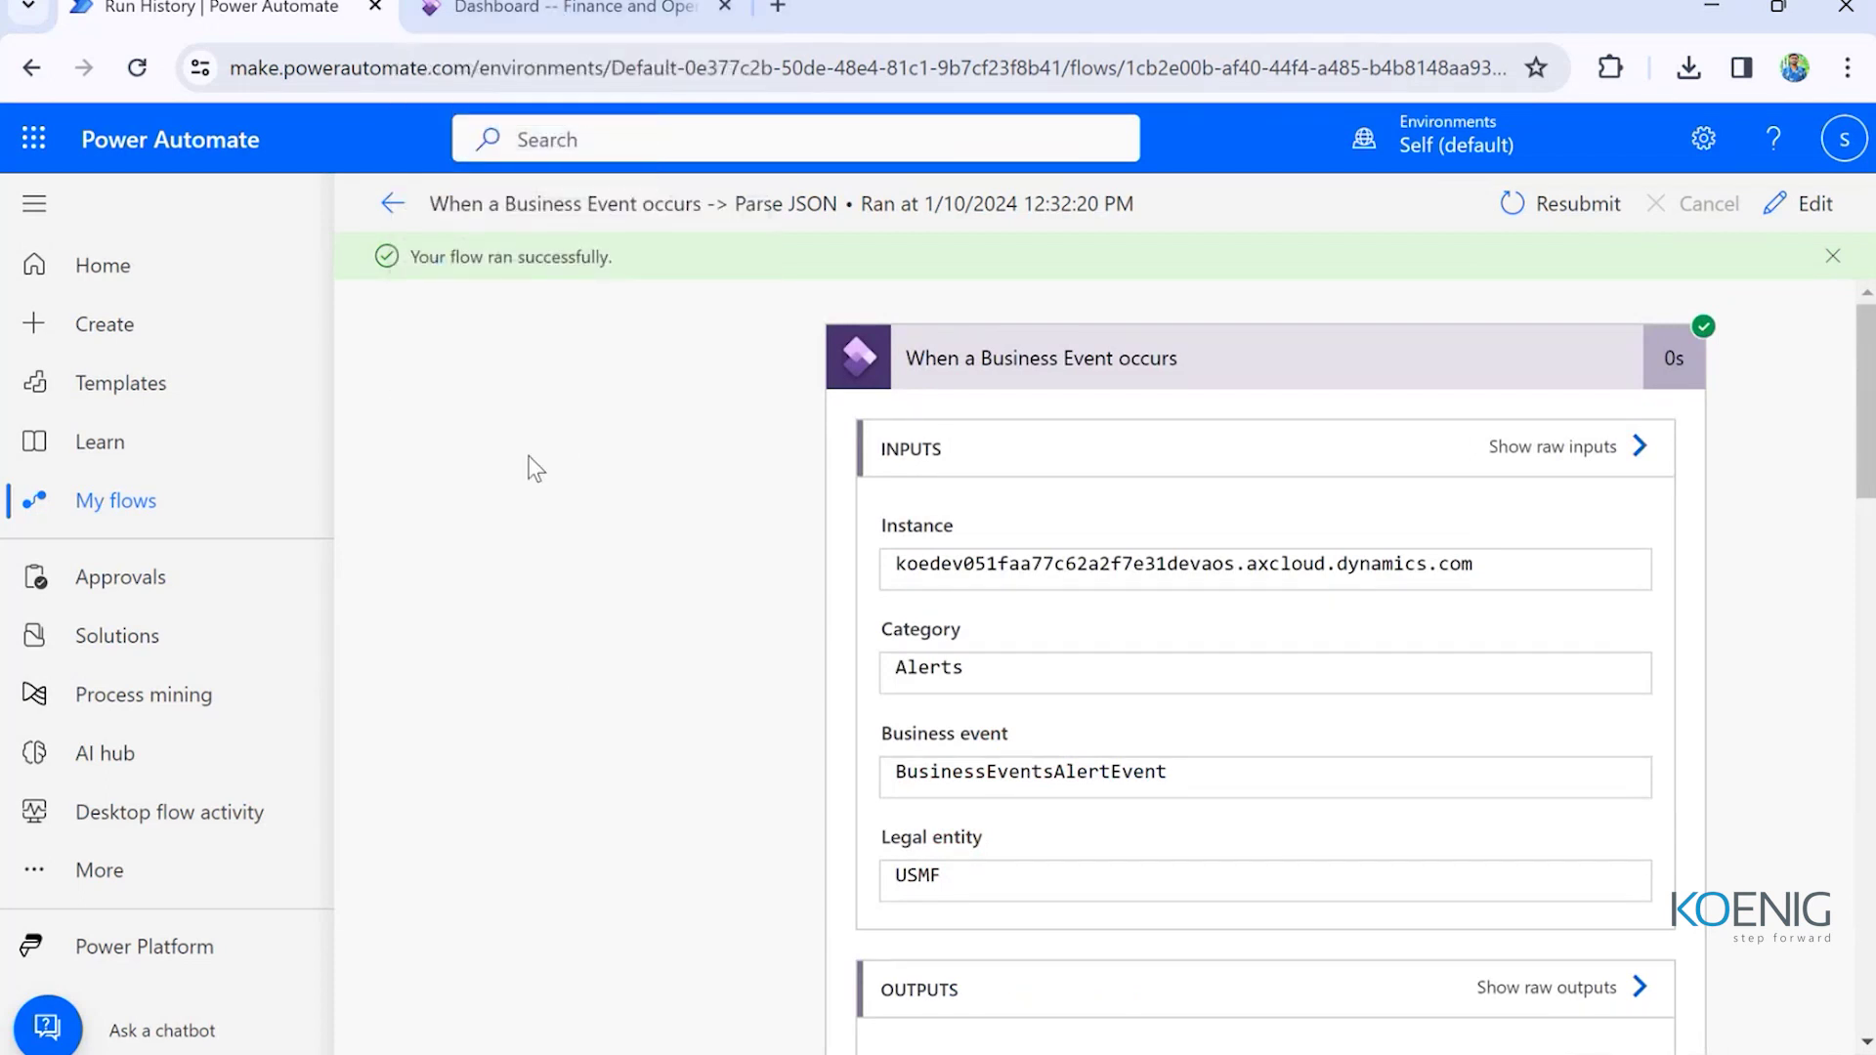
- Switch to Finance and Operations and clear the page search to return to the USMF dashboard
{"action": "left_click", "coordinate": [550, 8]}
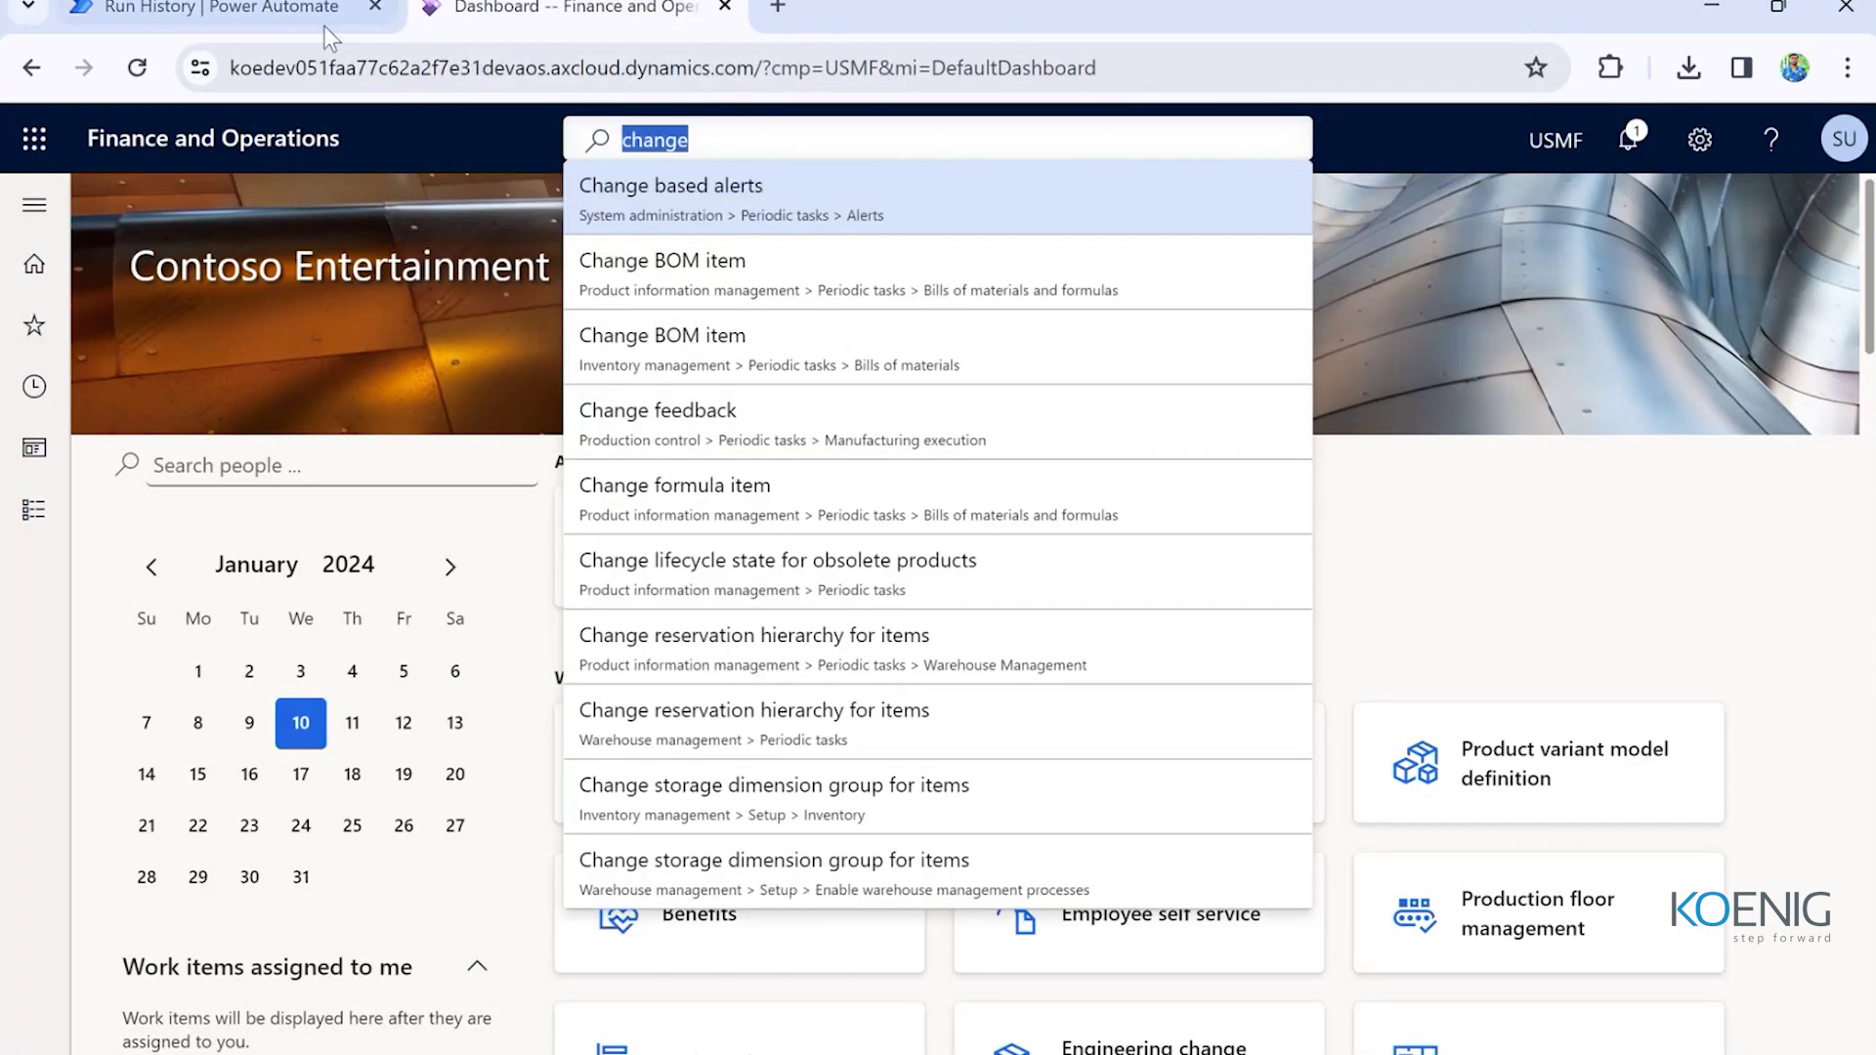
{"action": "left_click", "coordinate": [239, 11]}
{"action": "left_click", "coordinate": [550, 9]}
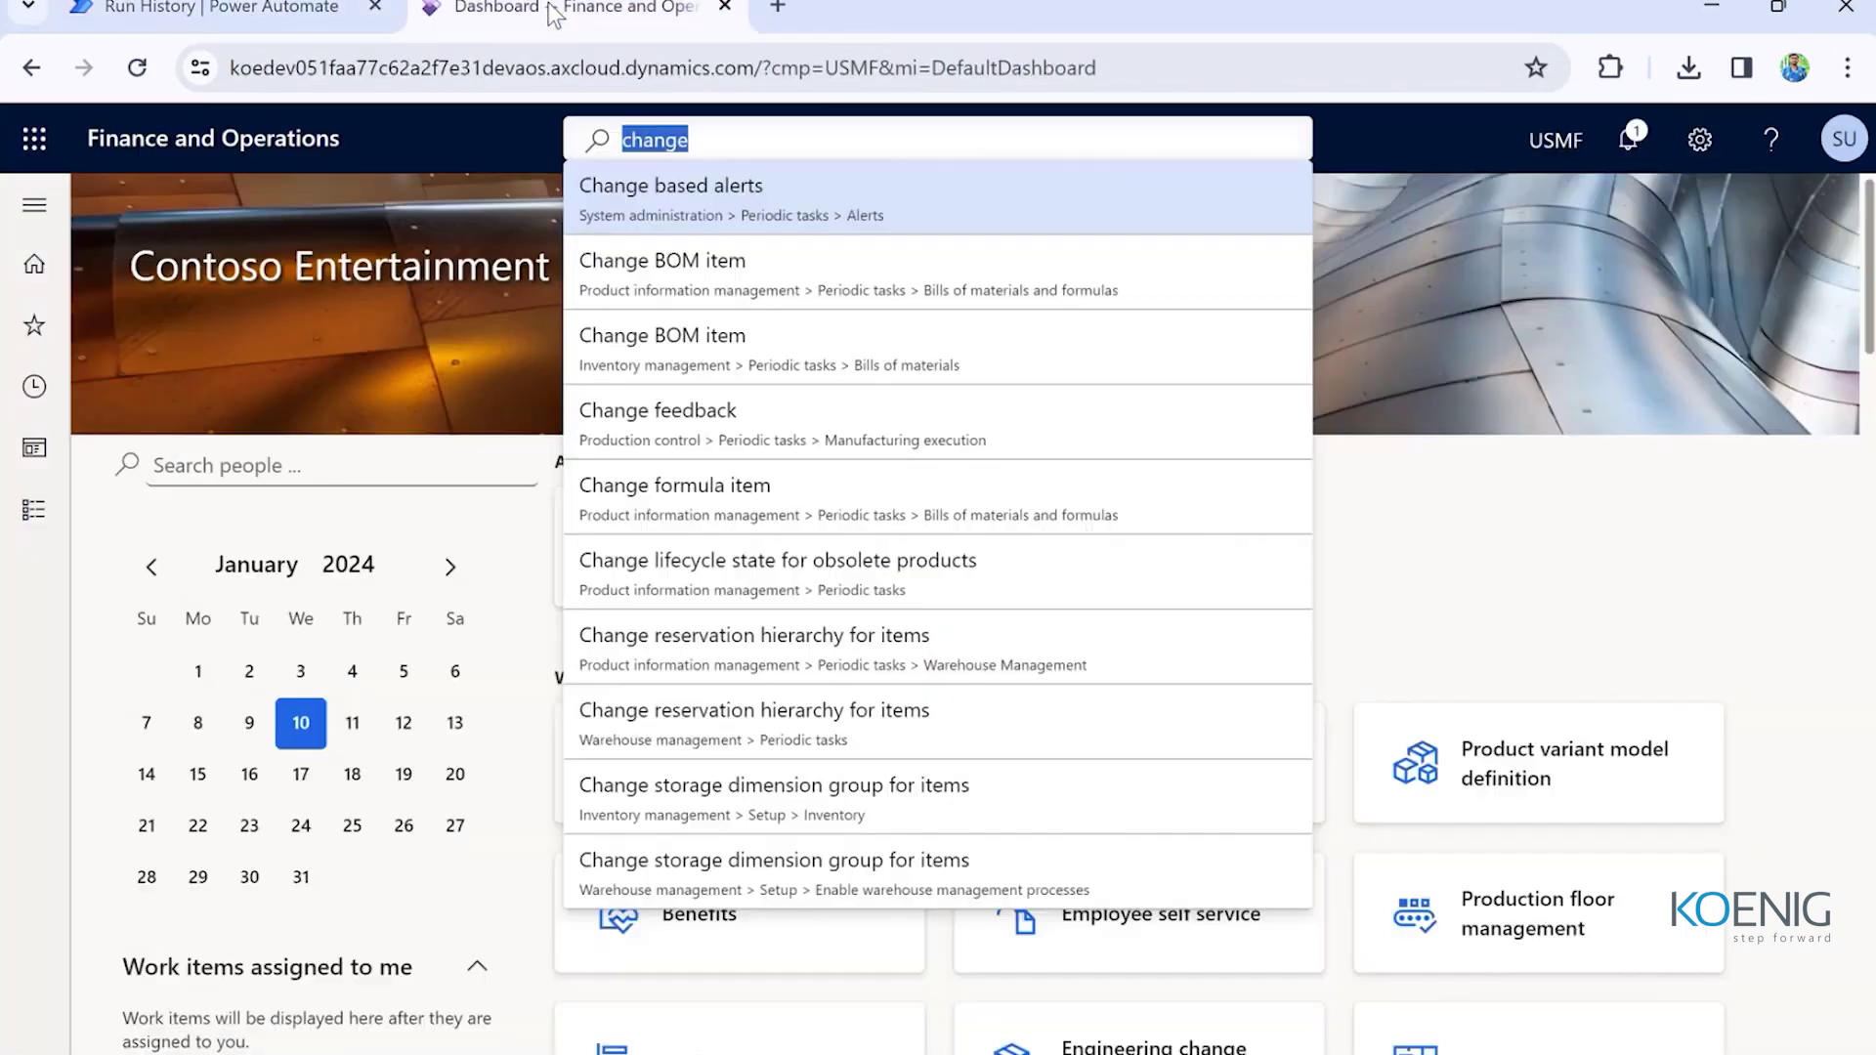
{"action": "left_click_drag", "start_coordinate": [742, 140], "coordinate": [621, 138]}
{"action": "key", "text": "BackSpace"}
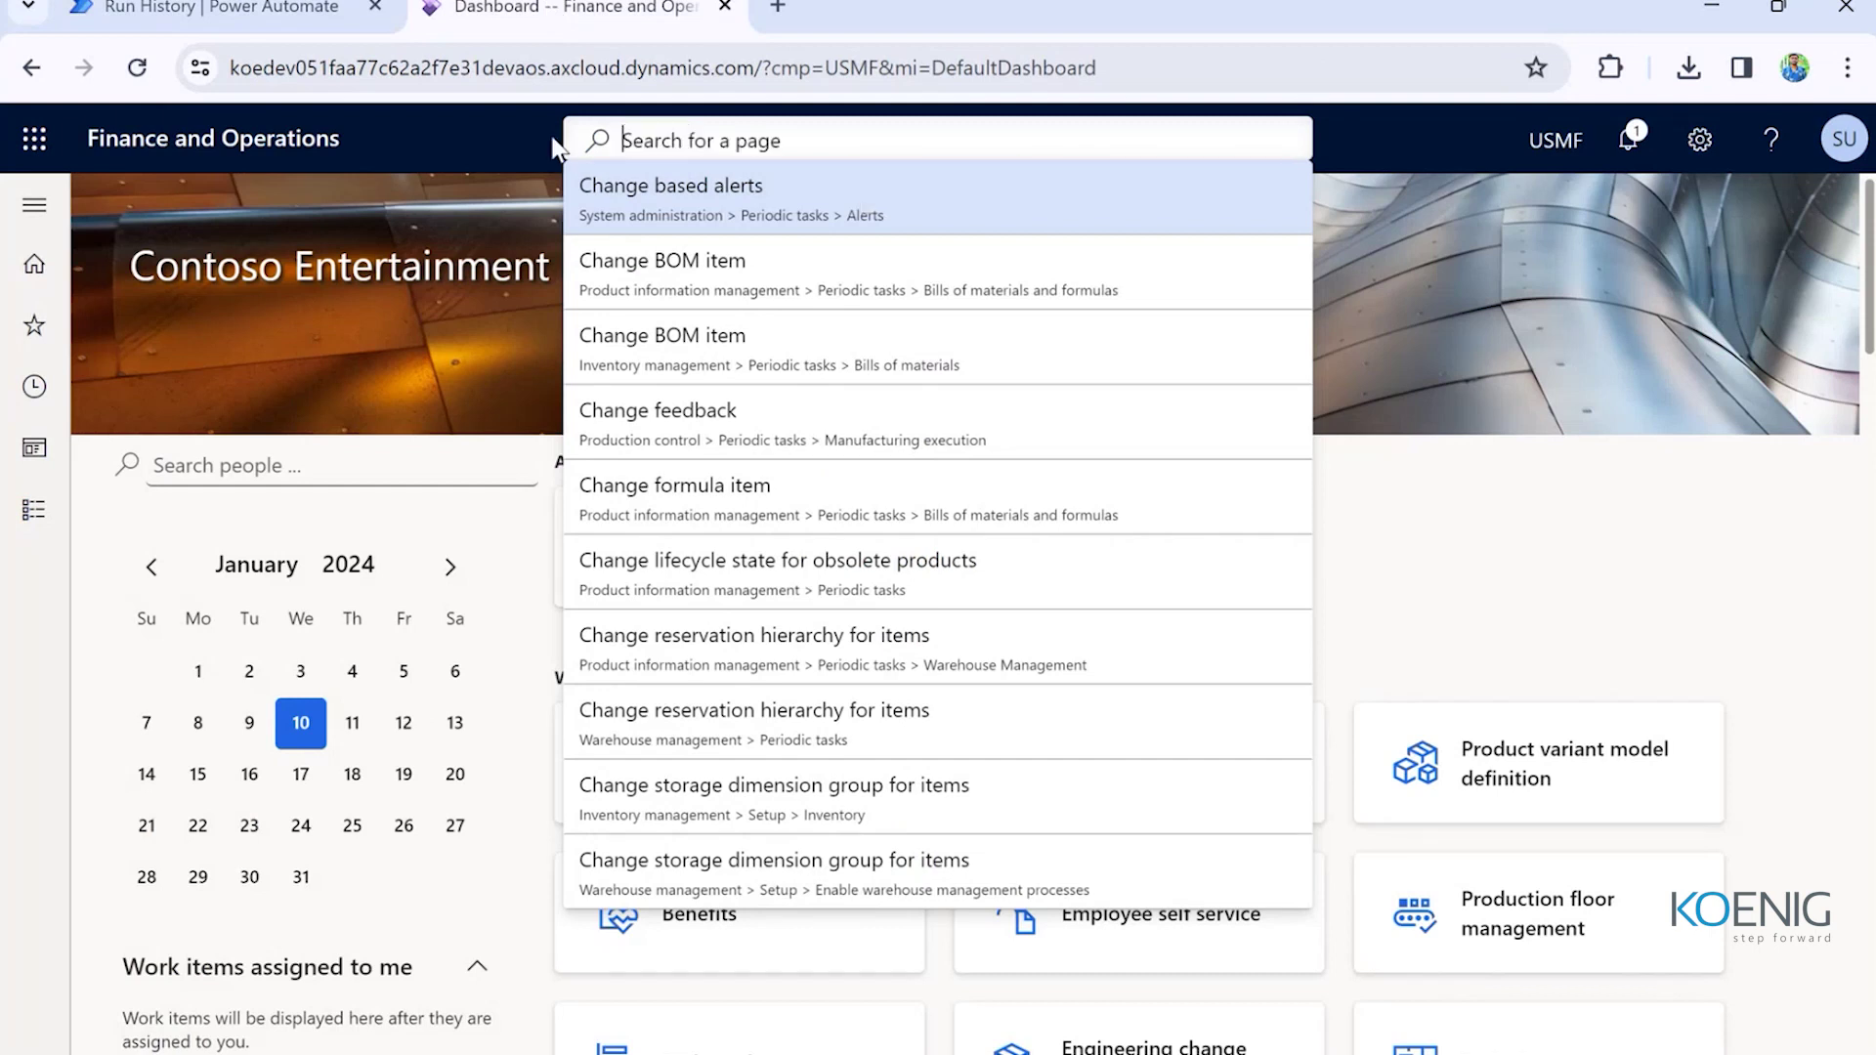
{"action": "left_click", "coordinate": [478, 125]}
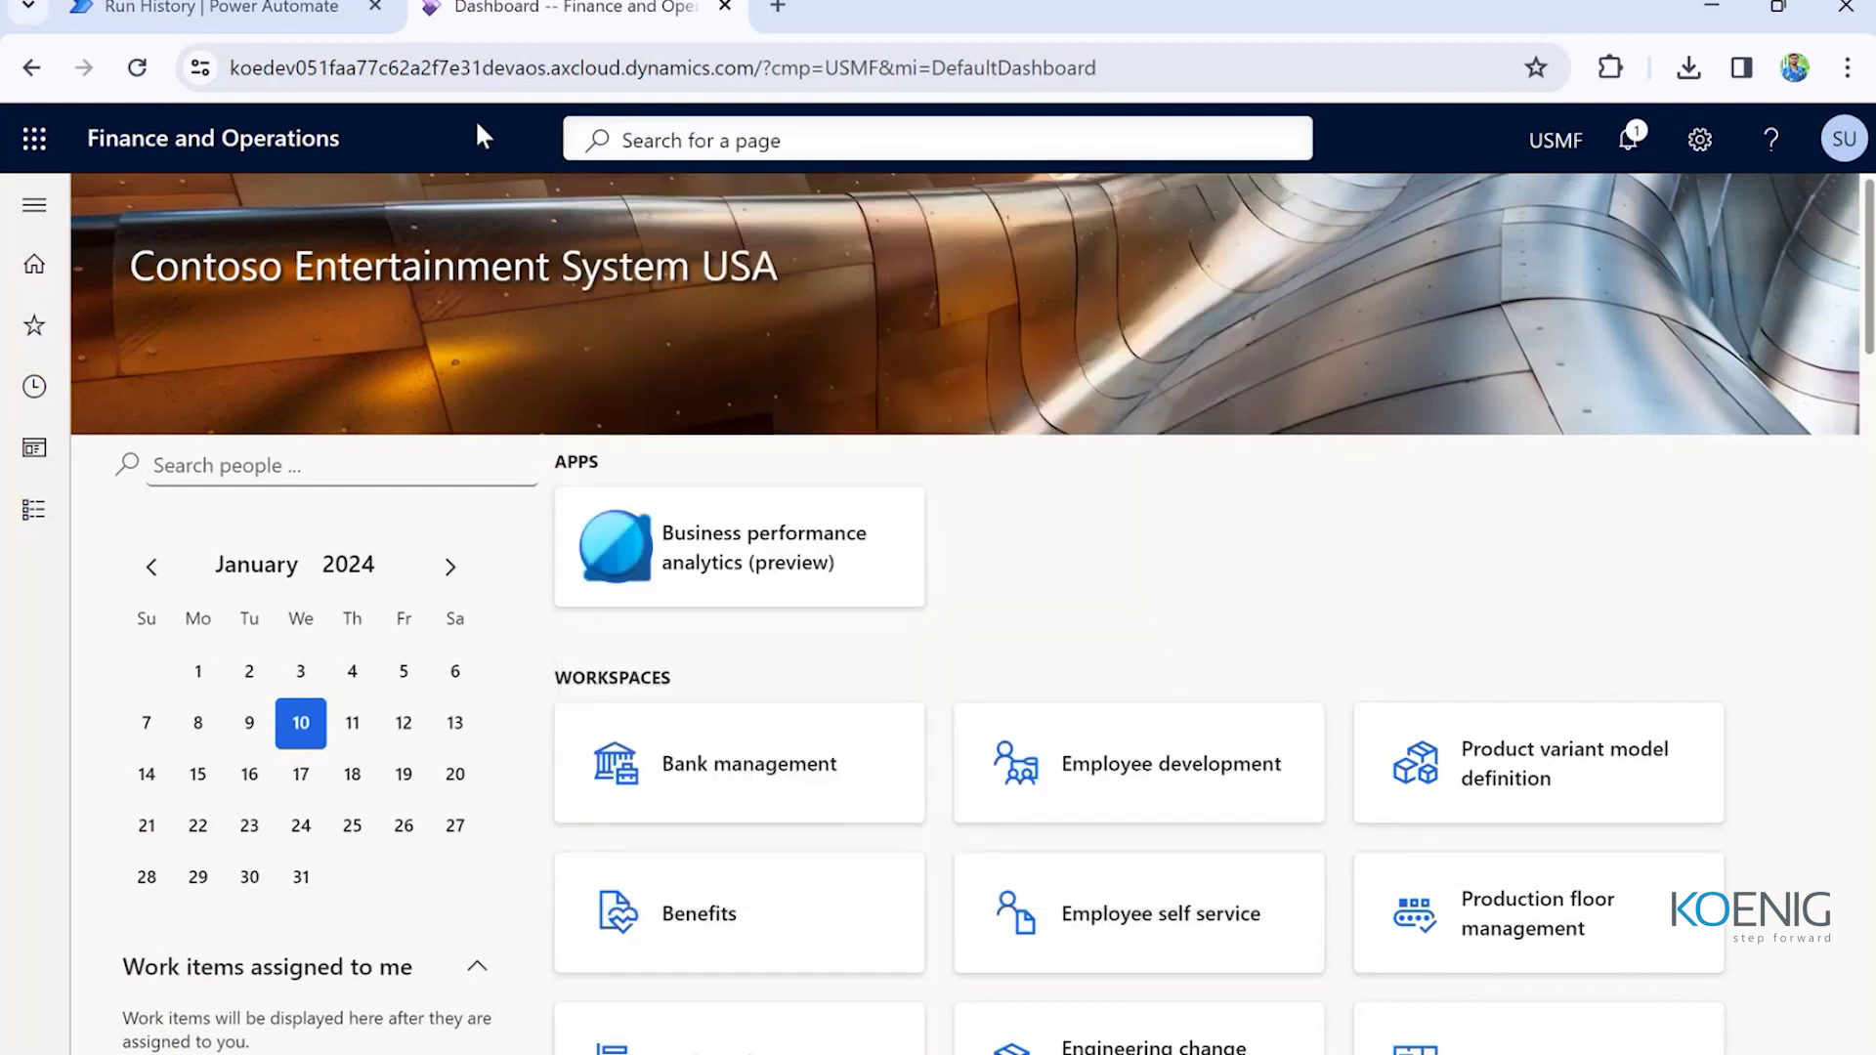
{"action": "left_click", "coordinate": [240, 147]}
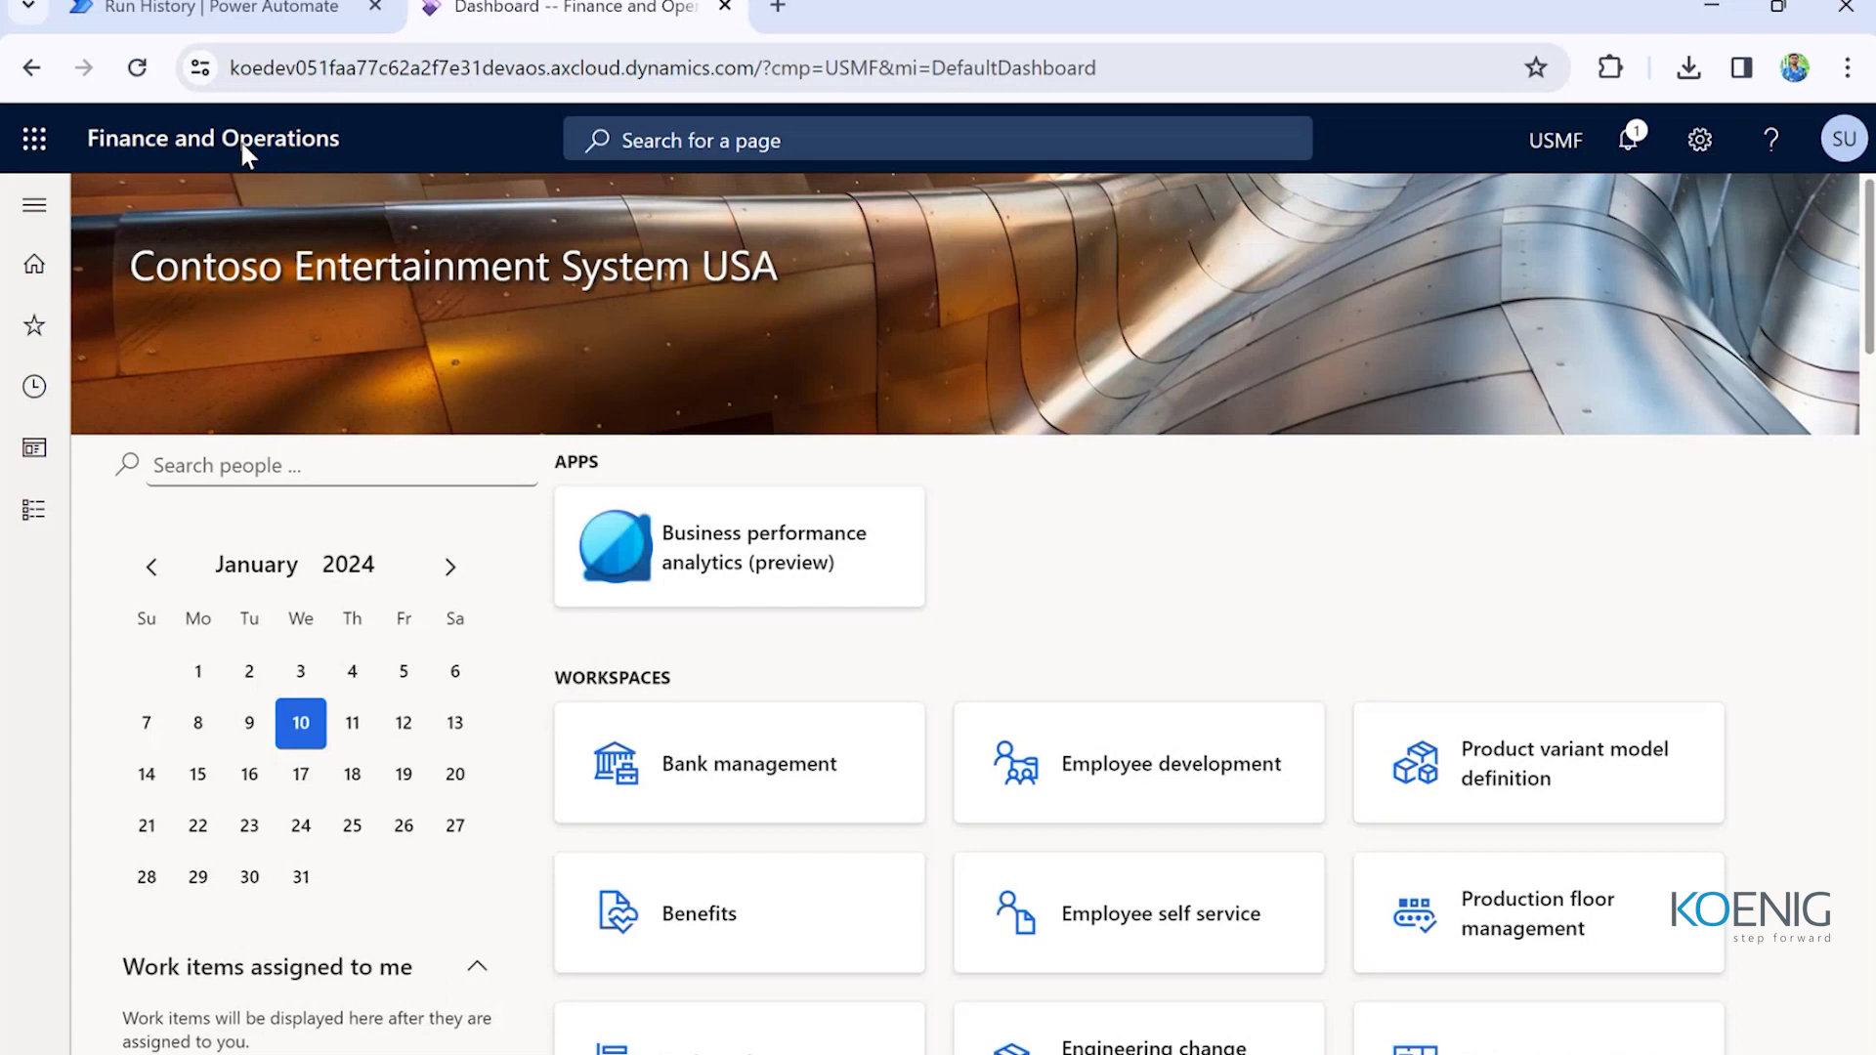
- Return to the flow run in Power Automate and review it from the trigger through Parse JSON to the Condition result
{"action": "left_click", "coordinate": [267, 3]}
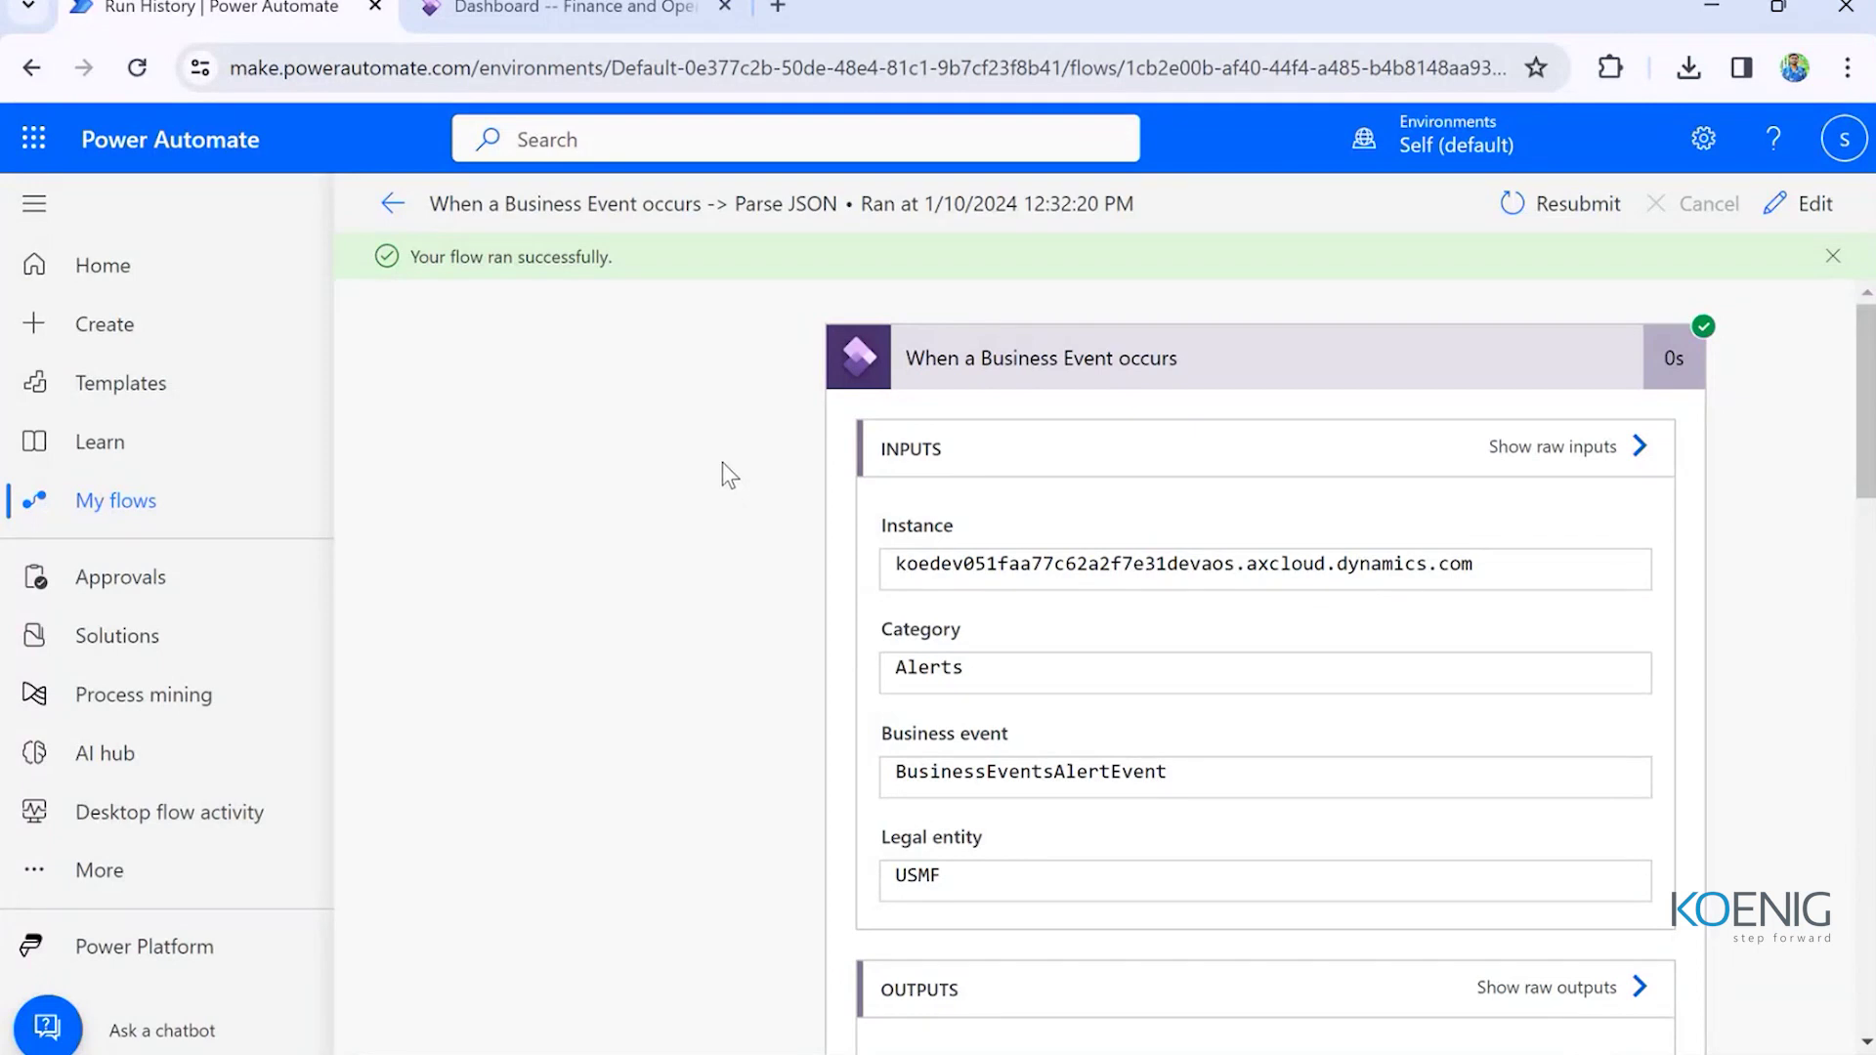
{"action": "scroll", "coordinate": [729, 479], "scroll_direction": "down", "scroll_amount": 3}
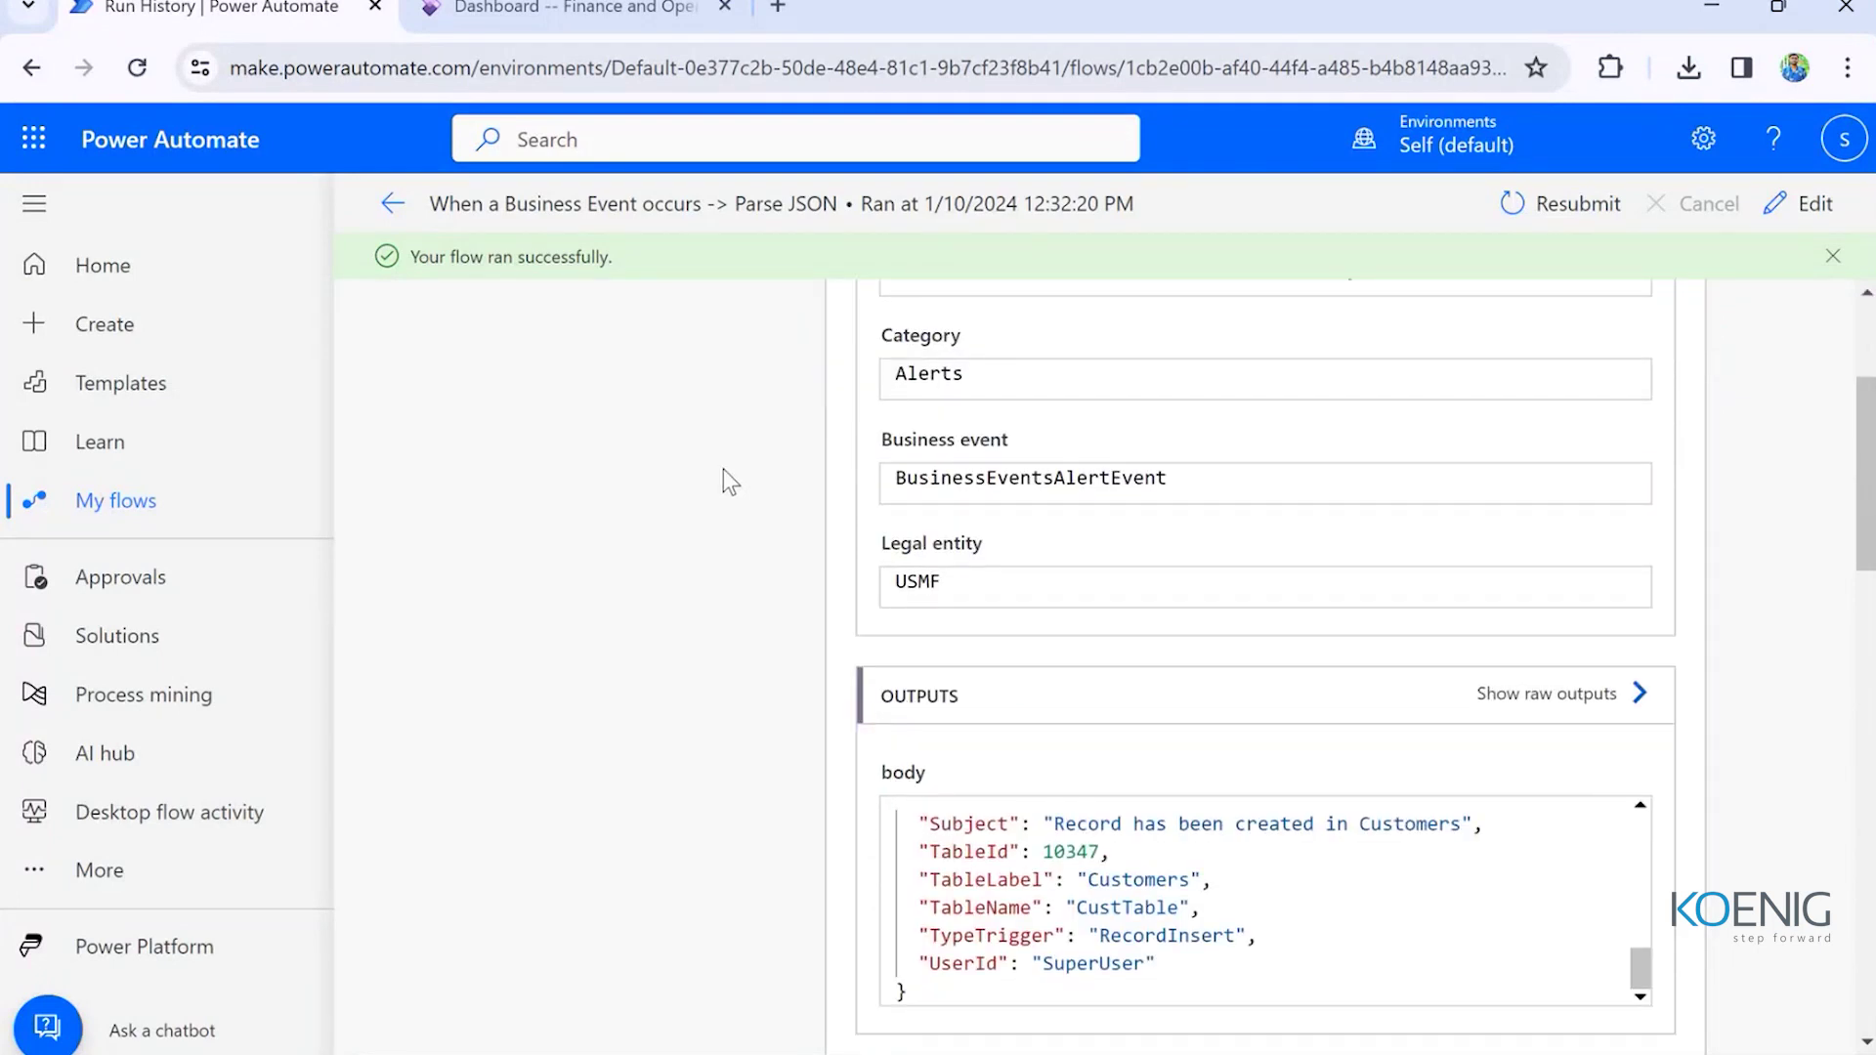
{"action": "scroll", "coordinate": [723, 469], "scroll_direction": "down", "scroll_amount": 6}
{"action": "scroll", "coordinate": [855, 586], "scroll_direction": "down", "scroll_amount": 5}
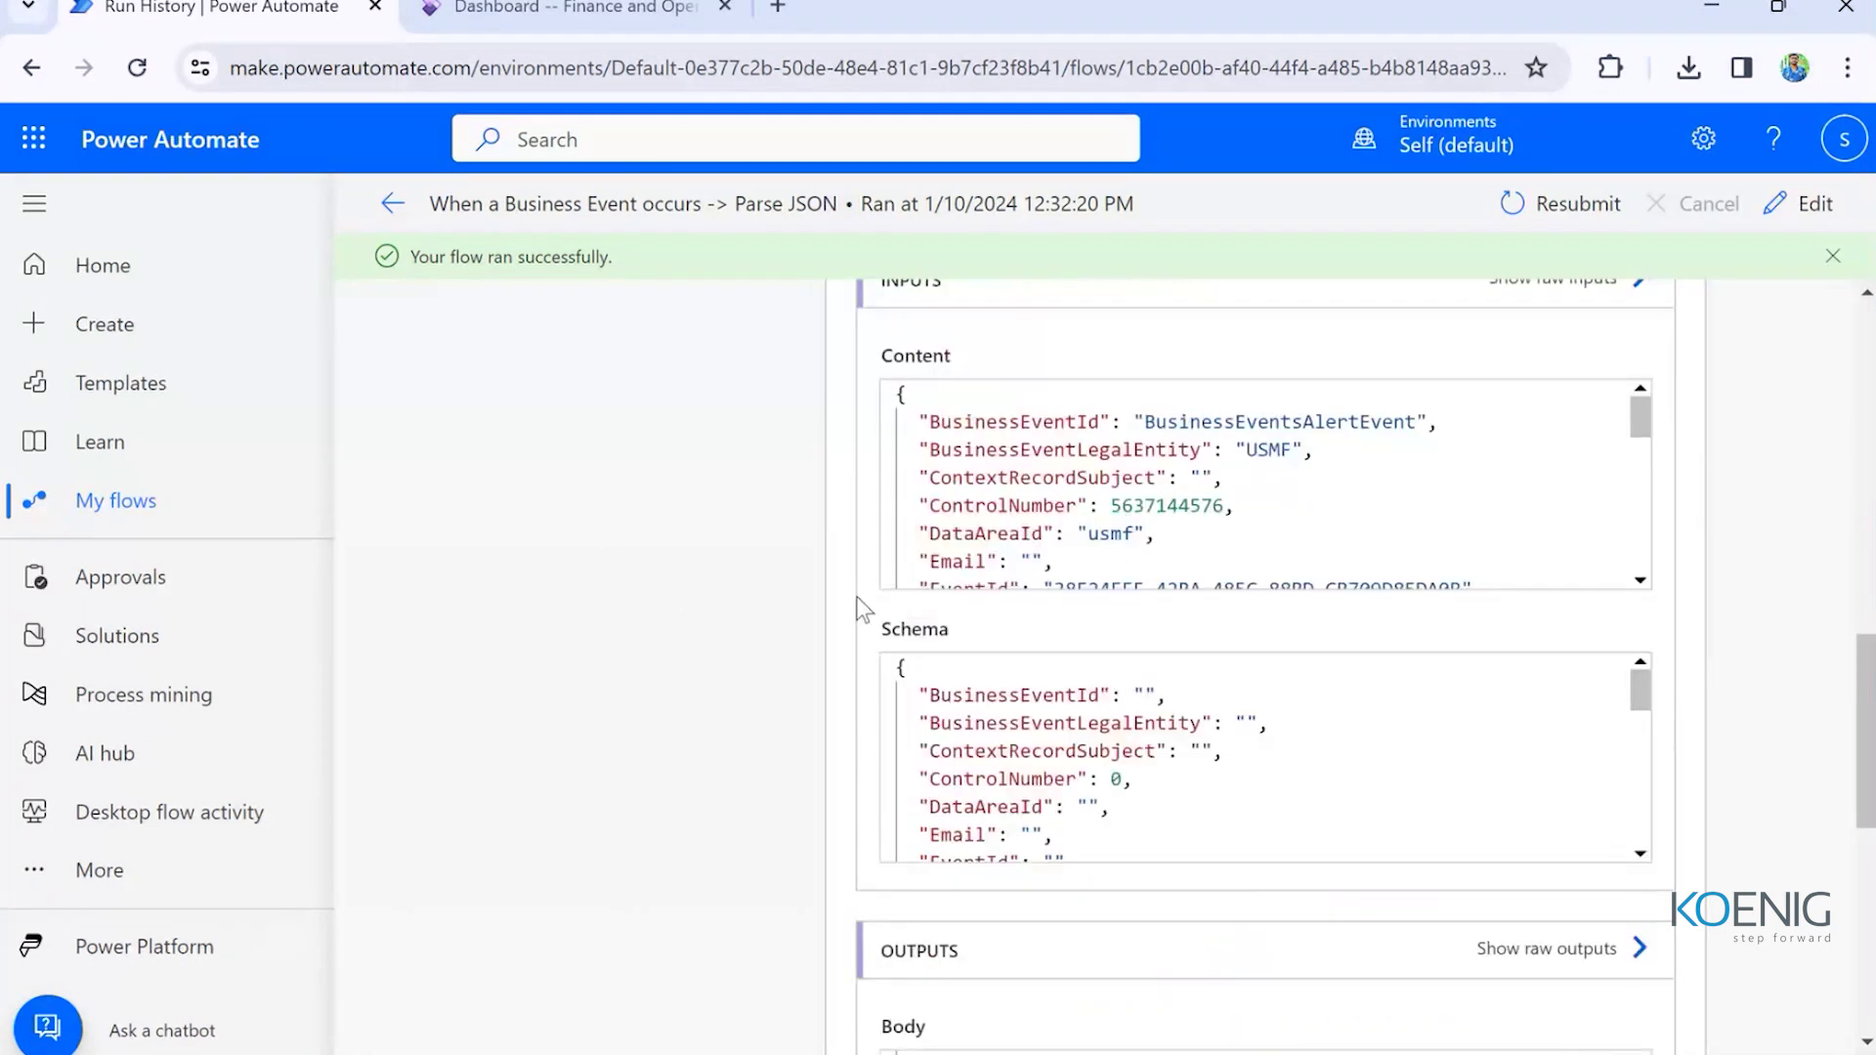
{"action": "scroll", "coordinate": [856, 597], "scroll_direction": "down", "scroll_amount": 6}
{"action": "left_click_drag", "start_coordinate": [1021, 674], "coordinate": [867, 658]}
{"action": "scroll", "coordinate": [1081, 570], "scroll_direction": "down", "scroll_amount": 3}
{"action": "scroll", "coordinate": [653, 578], "scroll_direction": "down", "scroll_amount": 2}
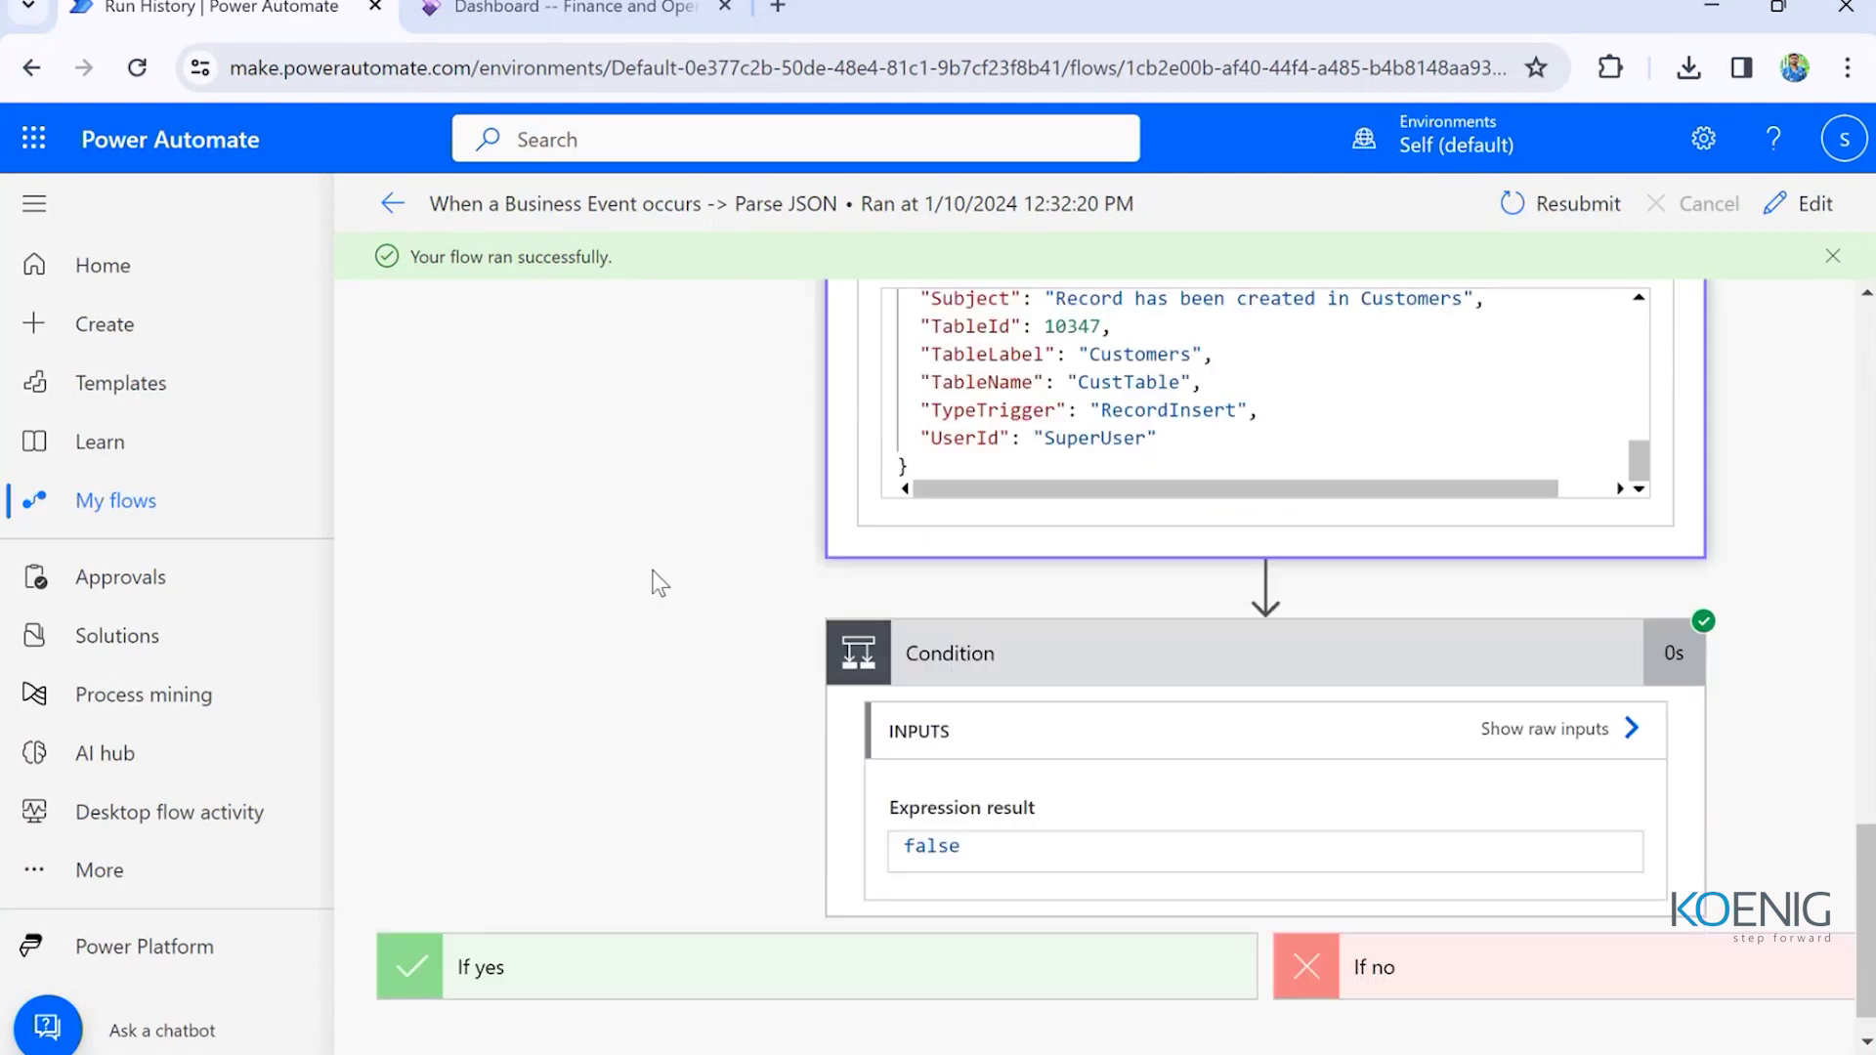
{"action": "scroll", "coordinate": [653, 578], "scroll_direction": "down", "scroll_amount": 1}
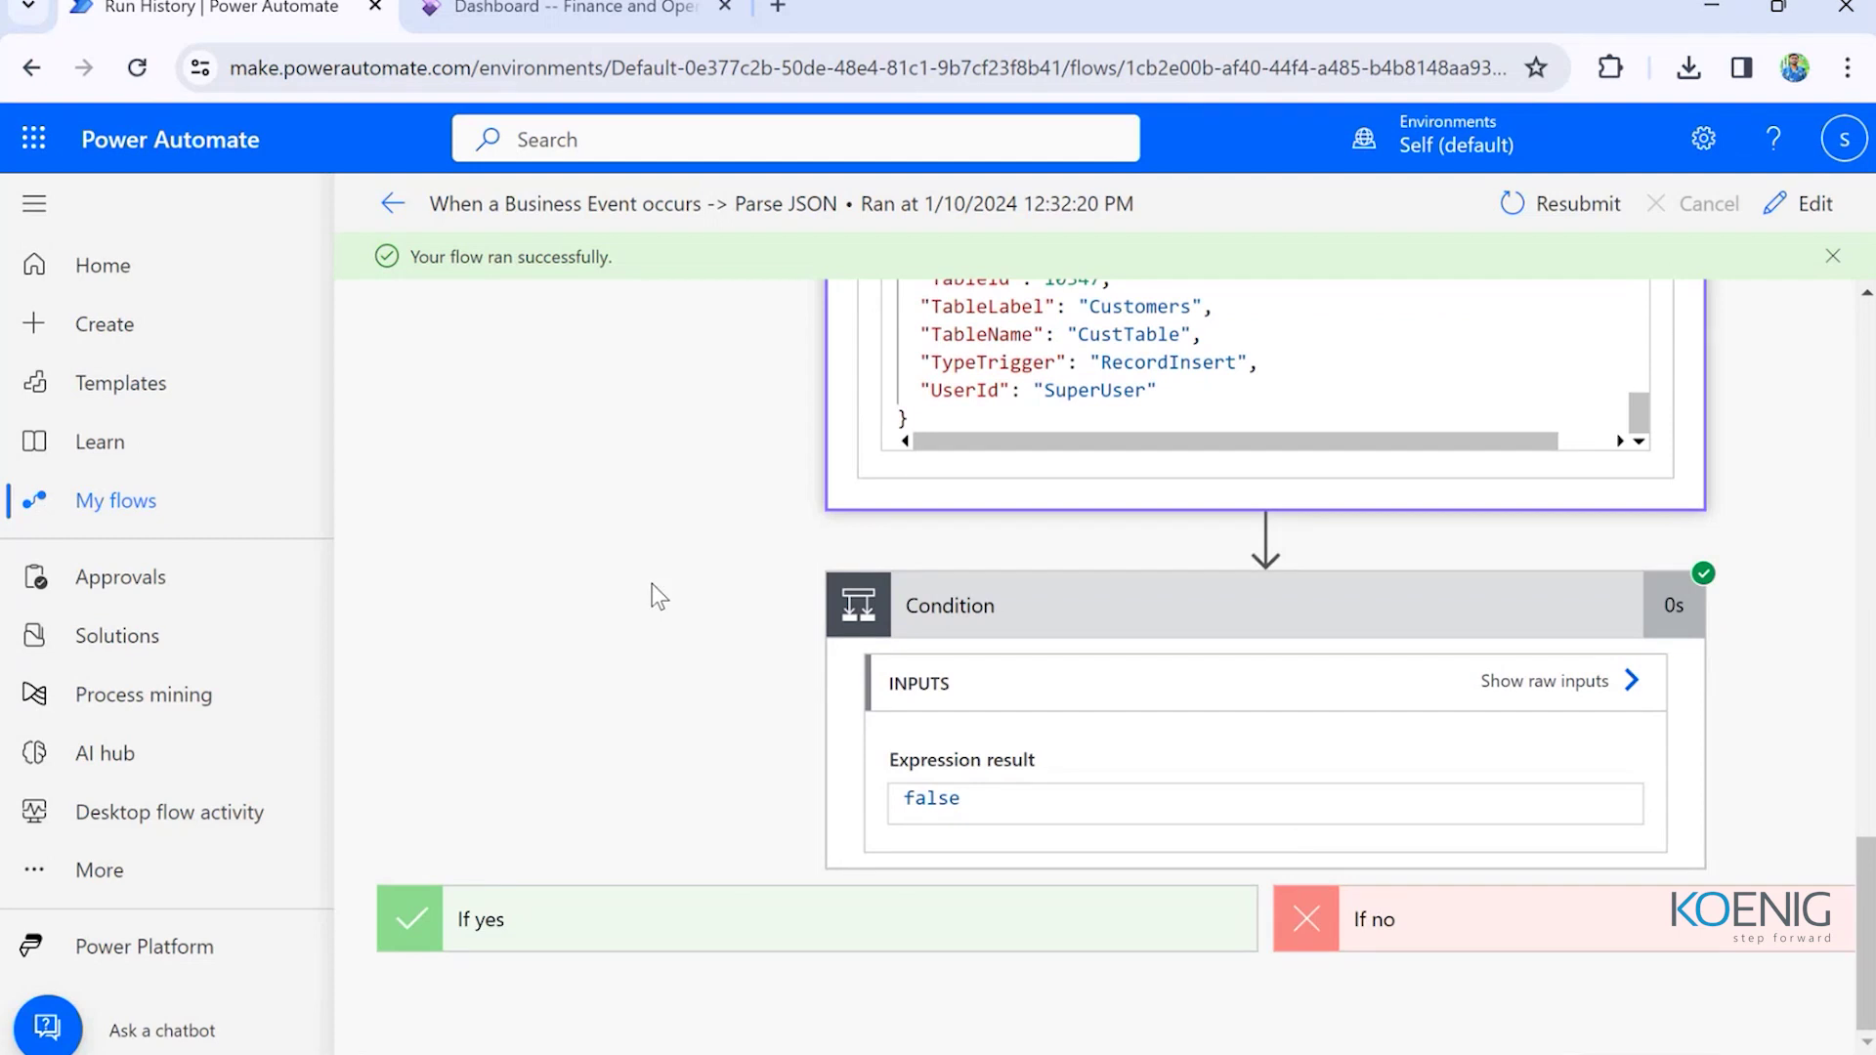
{"action": "left_click", "coordinate": [572, 14]}
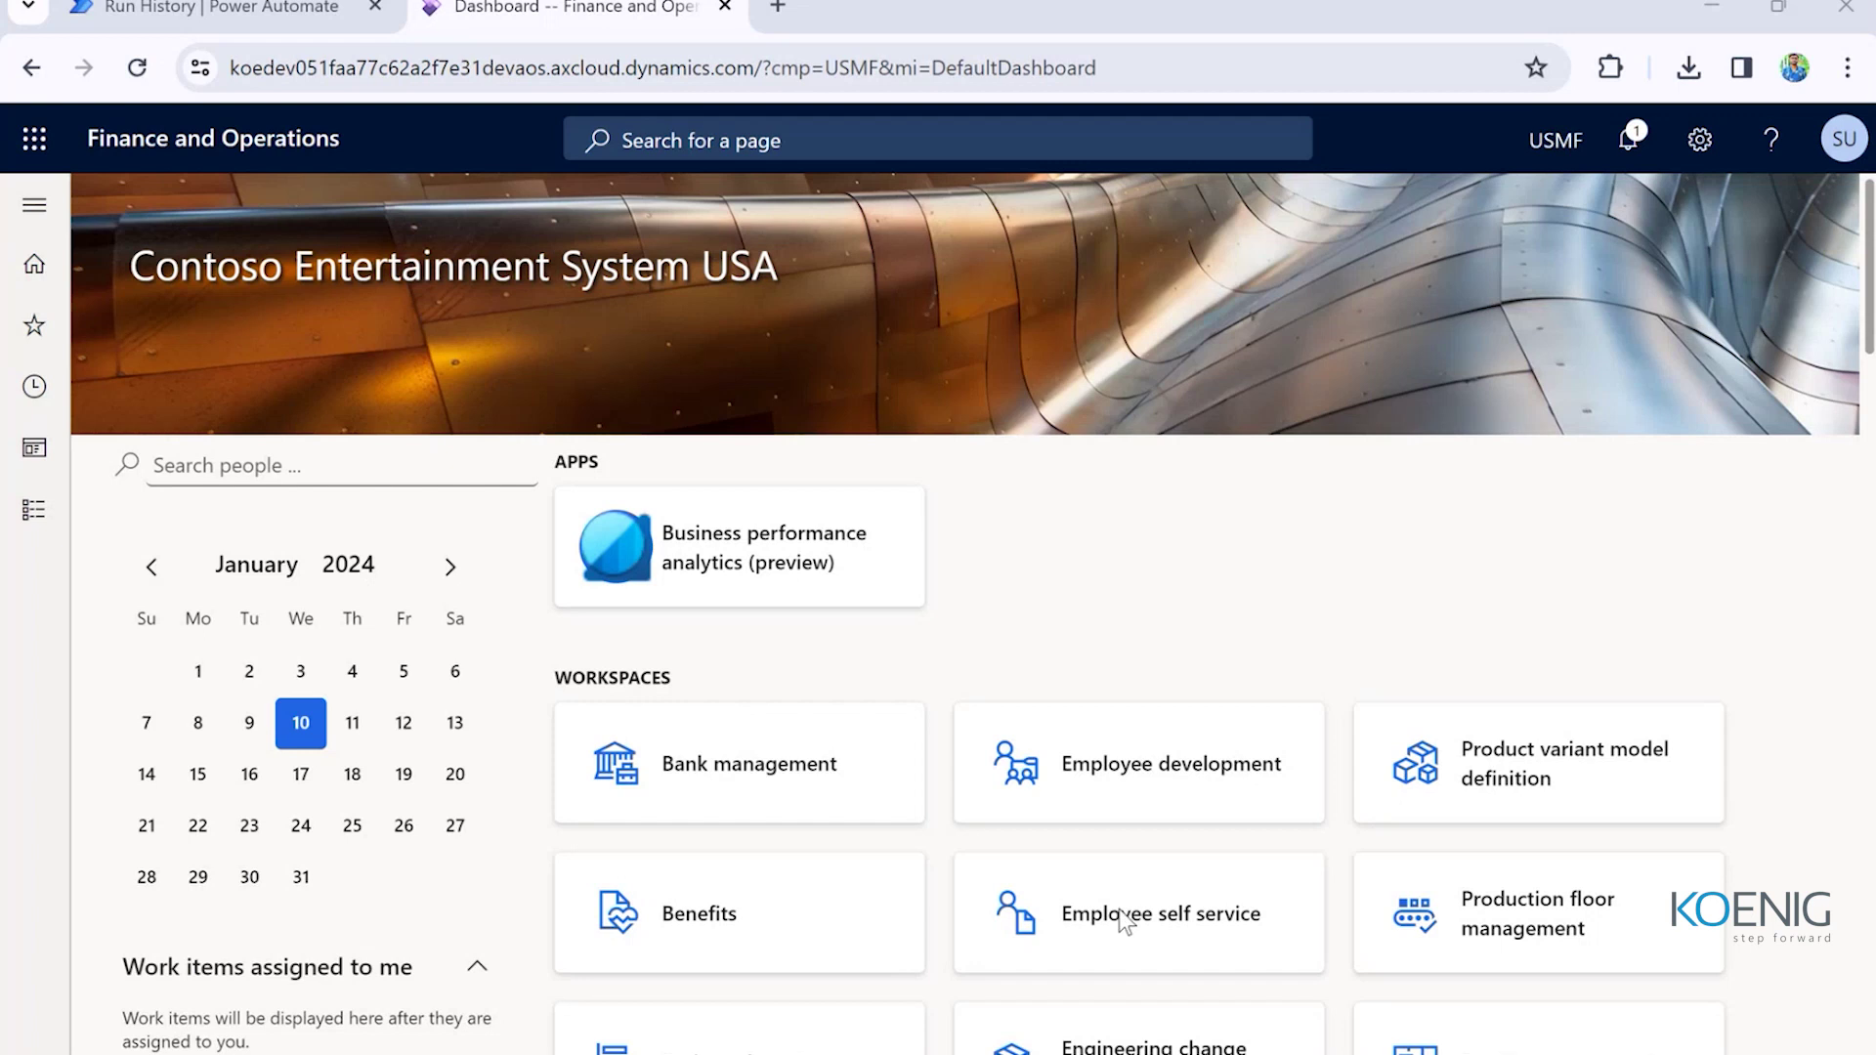
{"action": "key", "text": "ctrl+shift+Tab"}
{"action": "scroll", "coordinate": [748, 579], "scroll_direction": "up", "scroll_amount": 5}
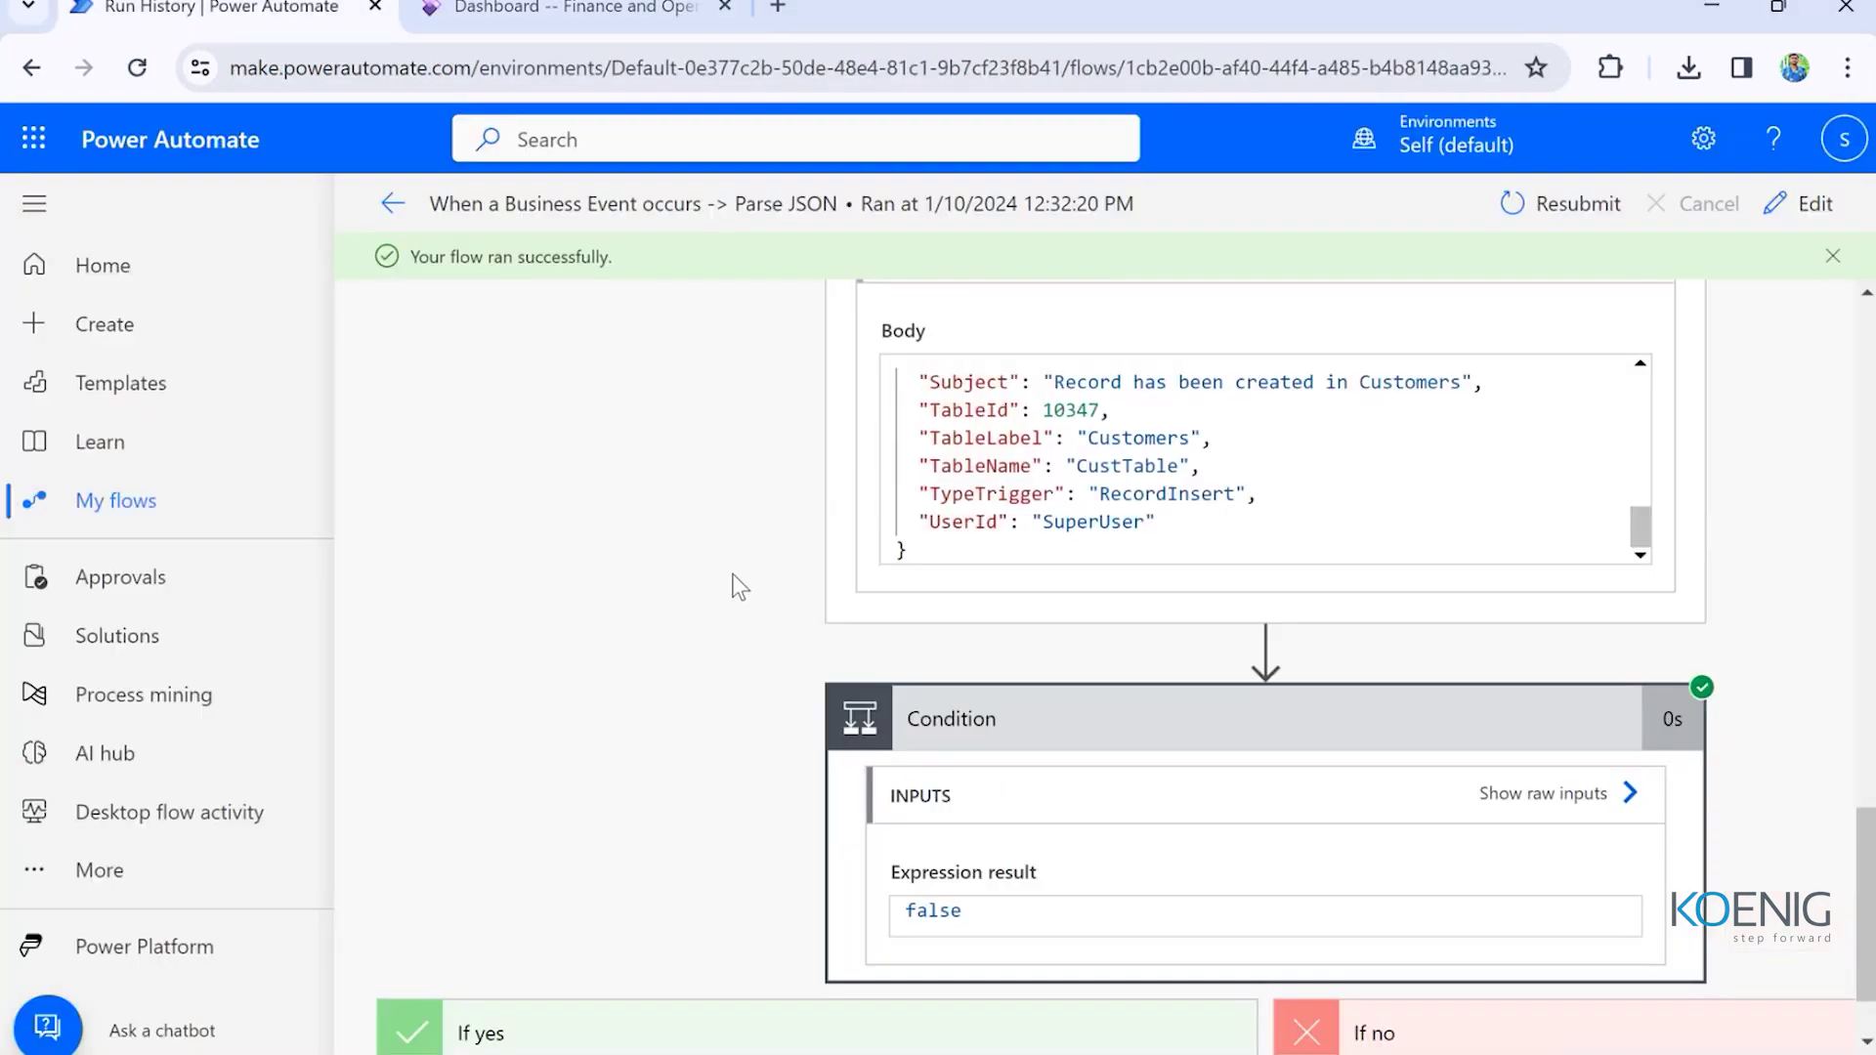
{"action": "scroll", "coordinate": [738, 585], "scroll_direction": "up", "scroll_amount": 5}
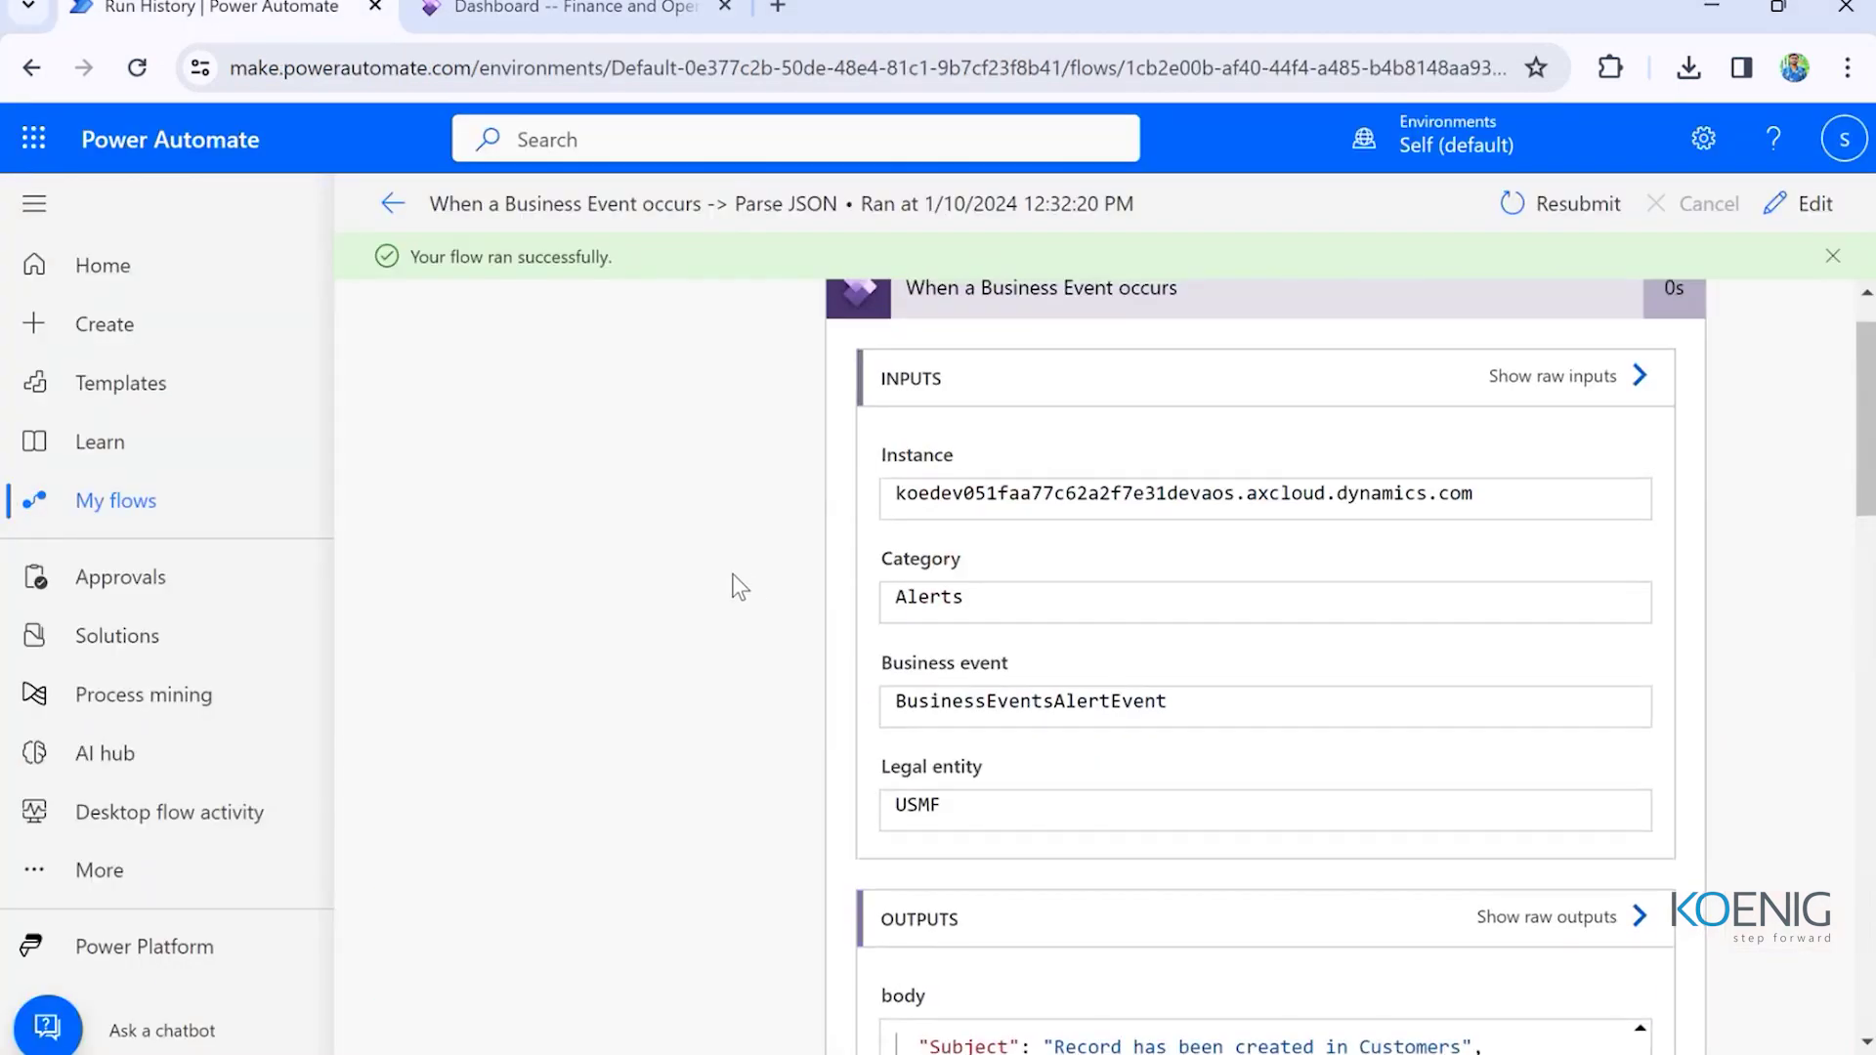
{"action": "left_click", "coordinate": [193, 331]}
{"action": "left_click", "coordinate": [620, 498]}
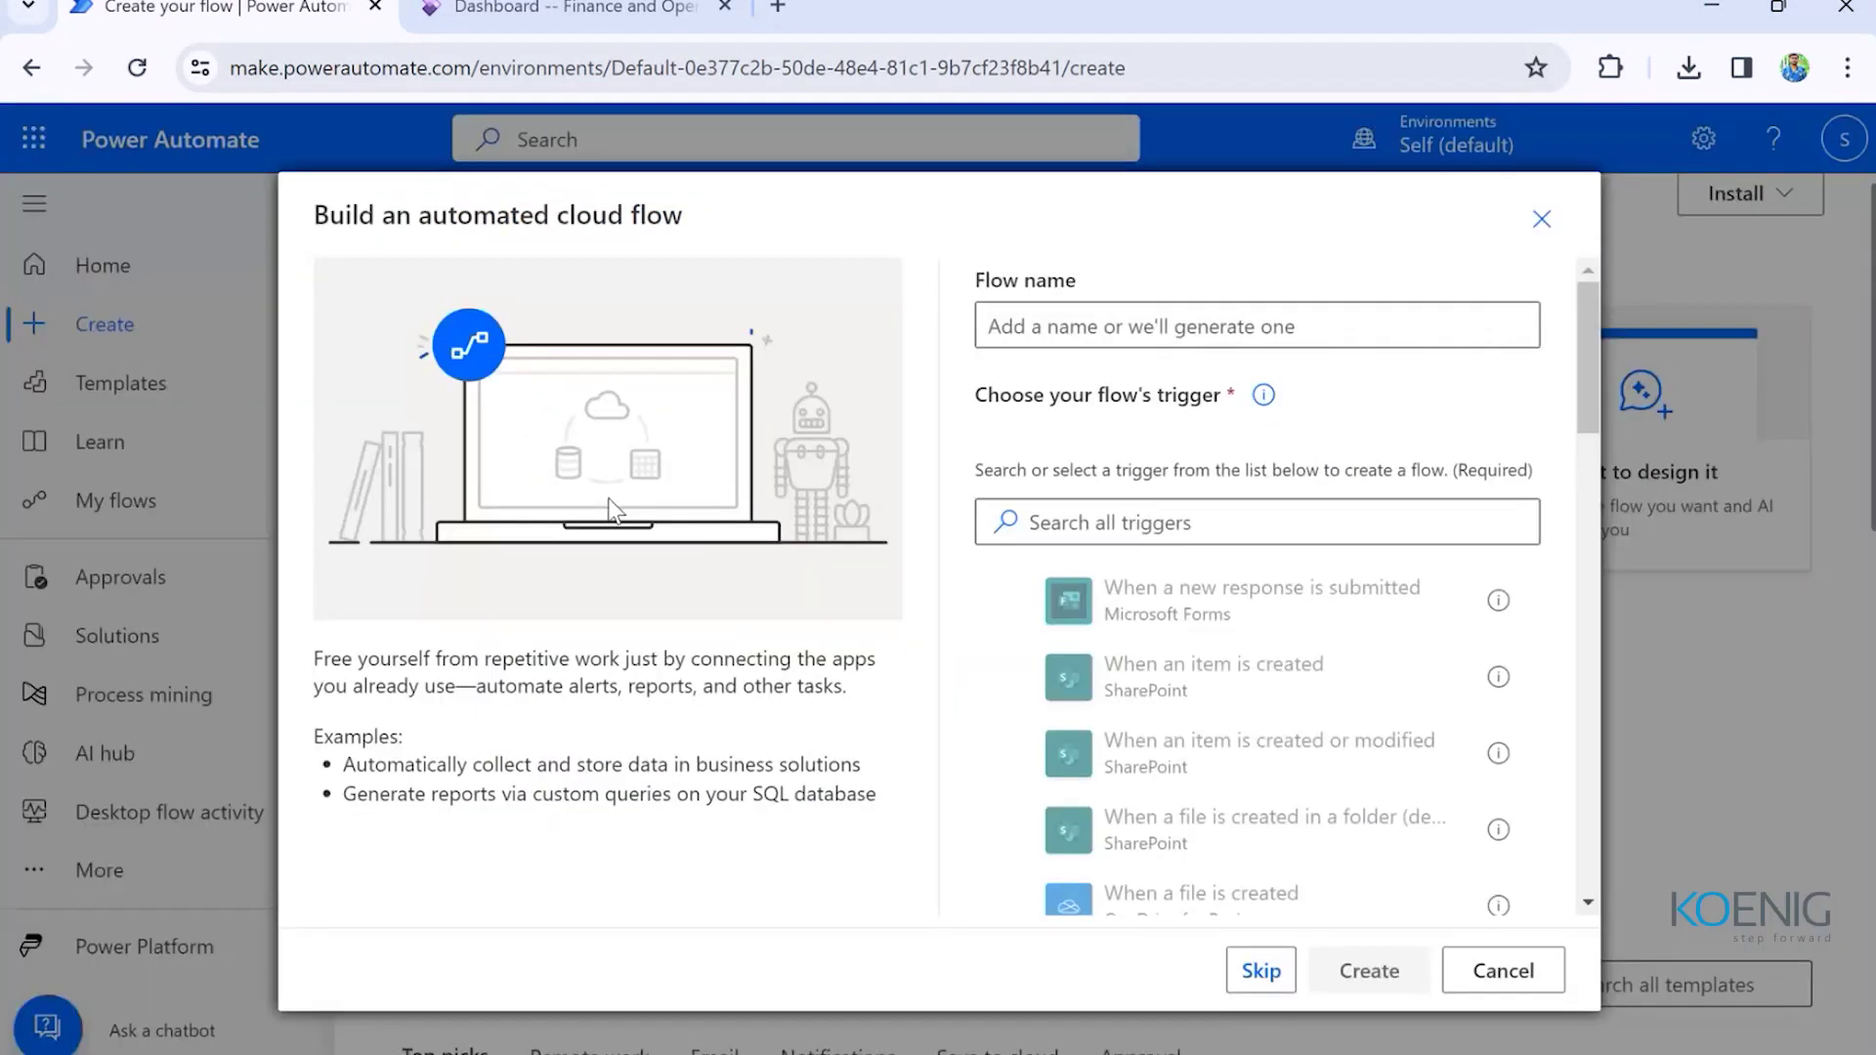
{"action": "left_click", "coordinate": [1082, 523]}
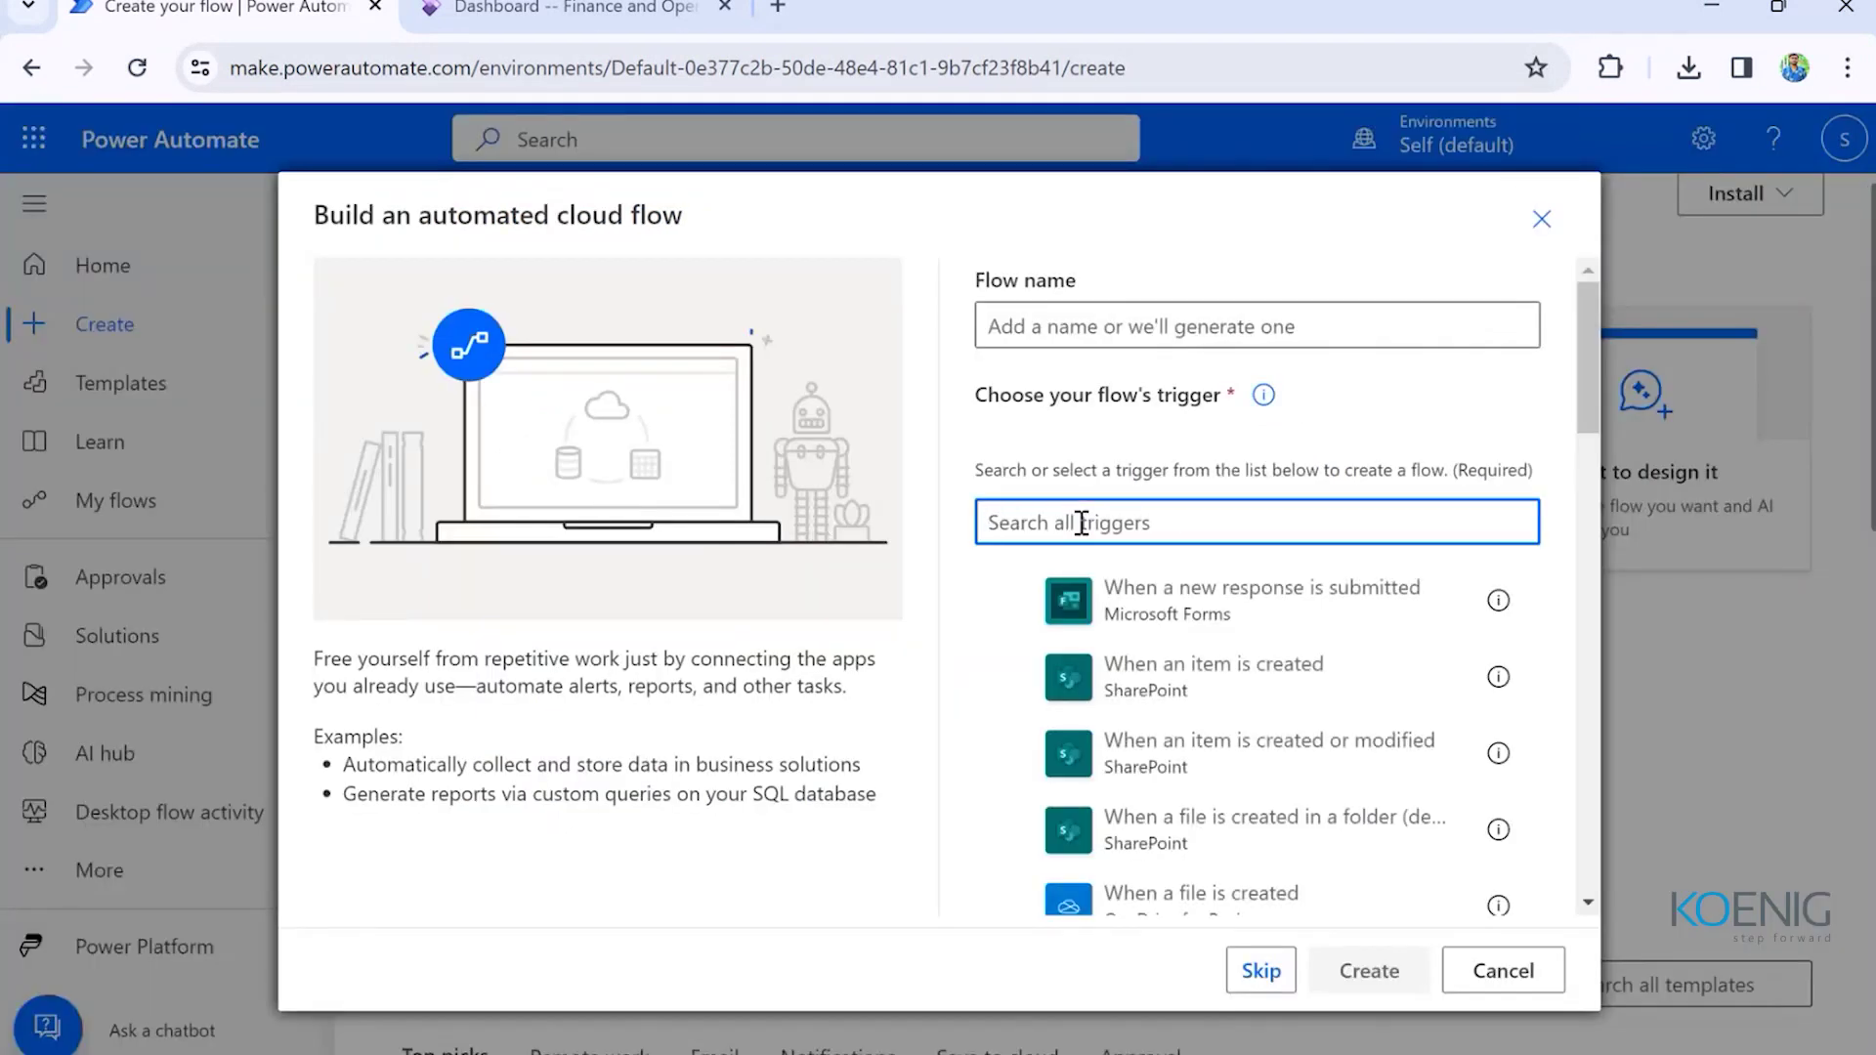
{"action": "type", "text": "fin"}
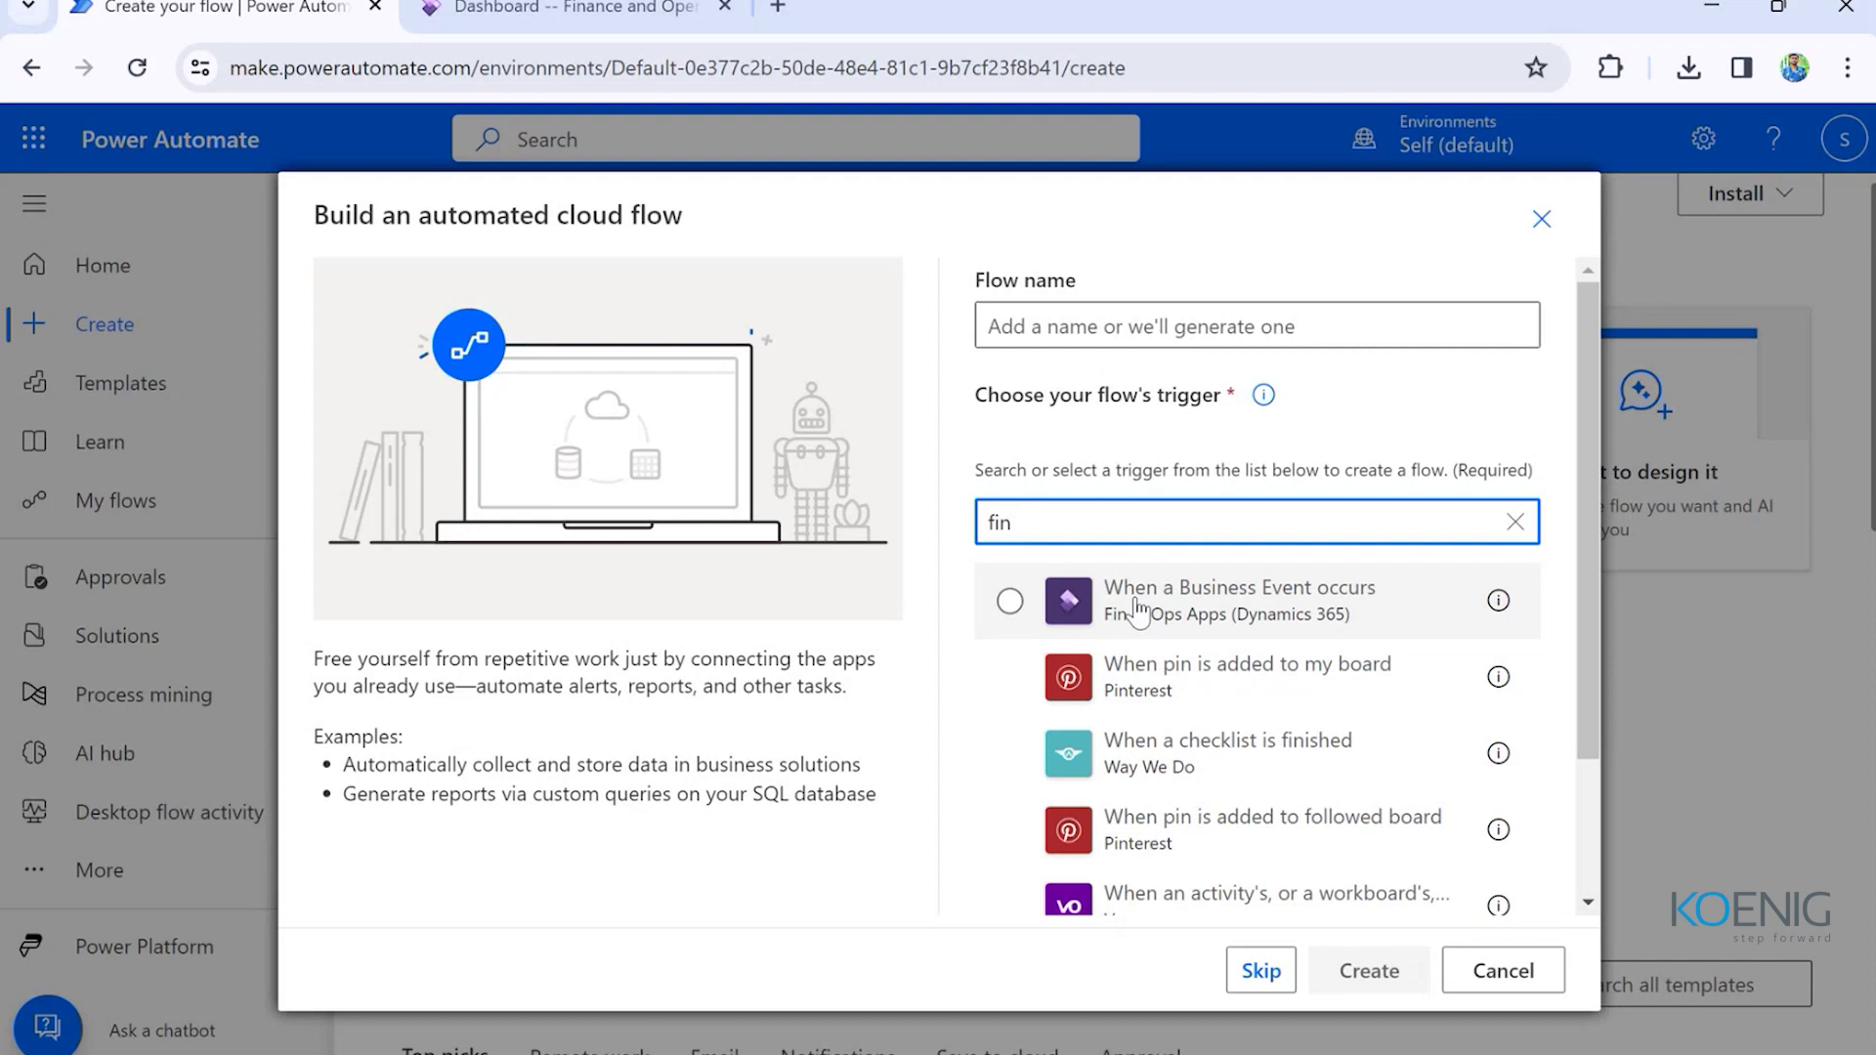
{"action": "left_click", "coordinate": [521, 12]}
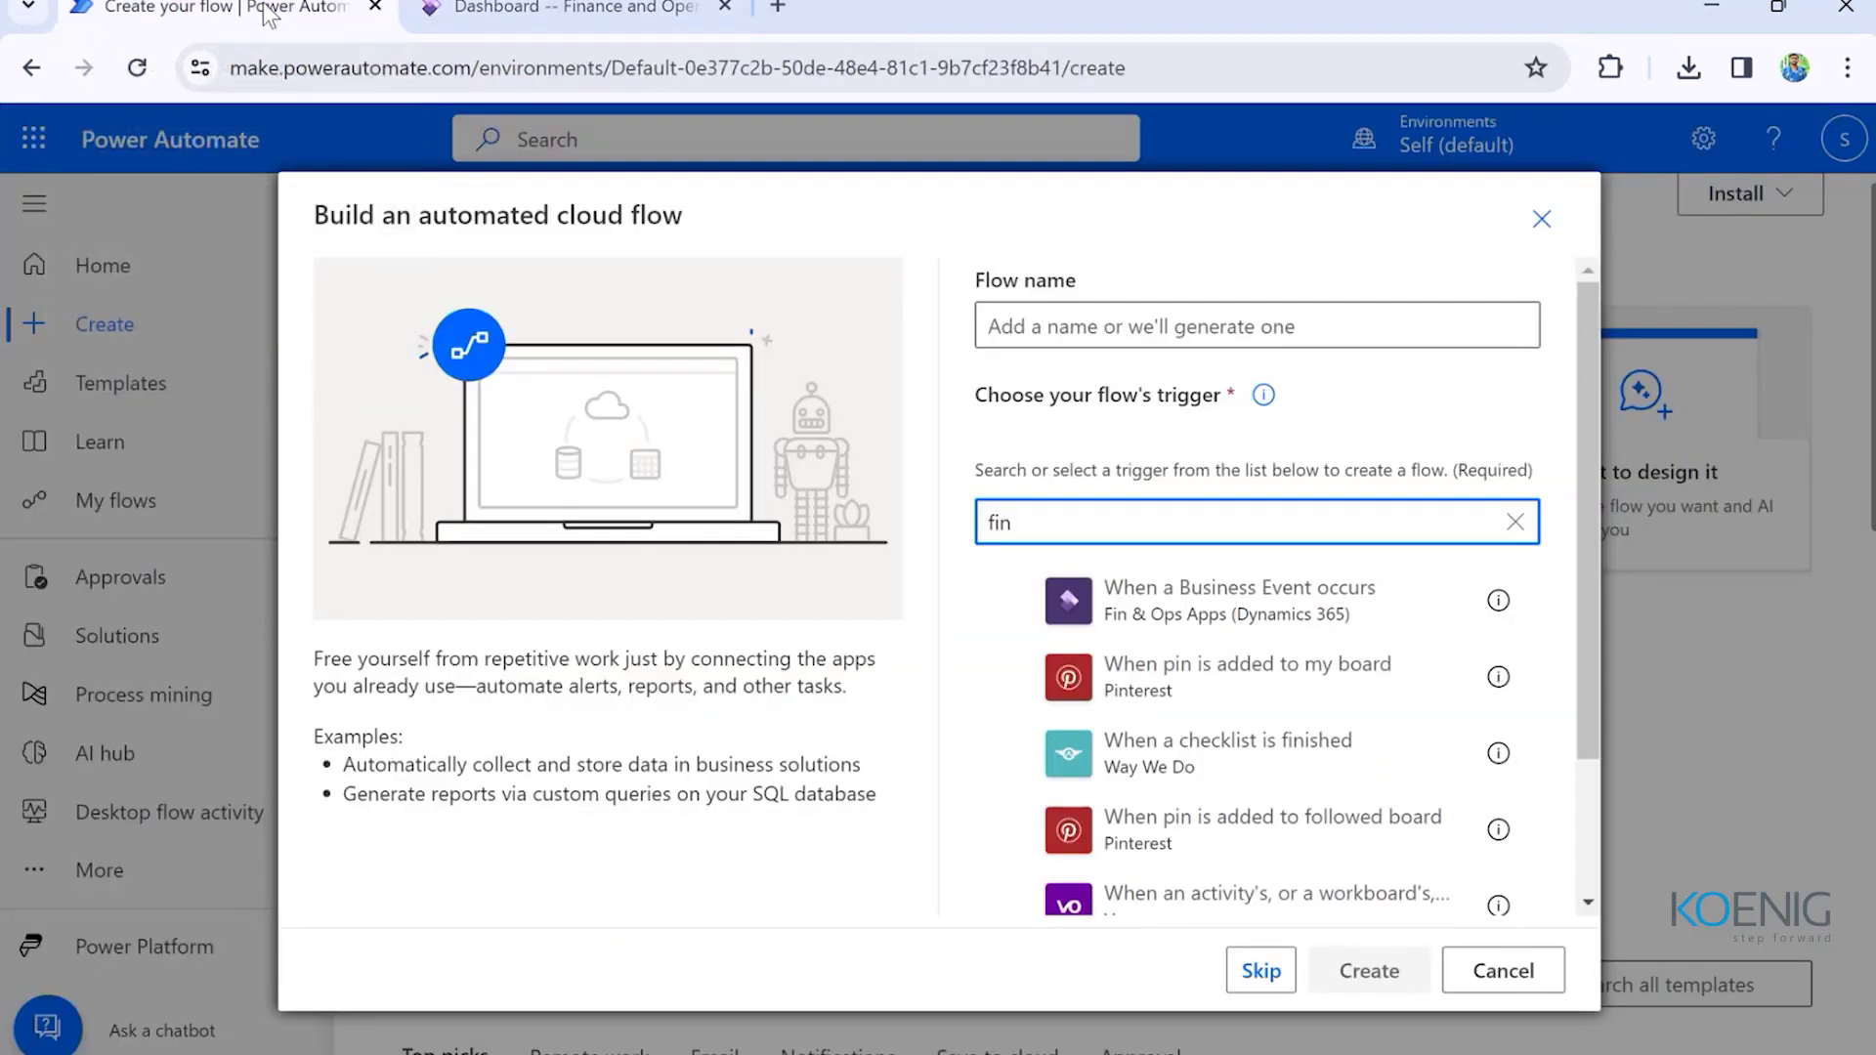
{"action": "left_click", "coordinate": [1209, 608]}
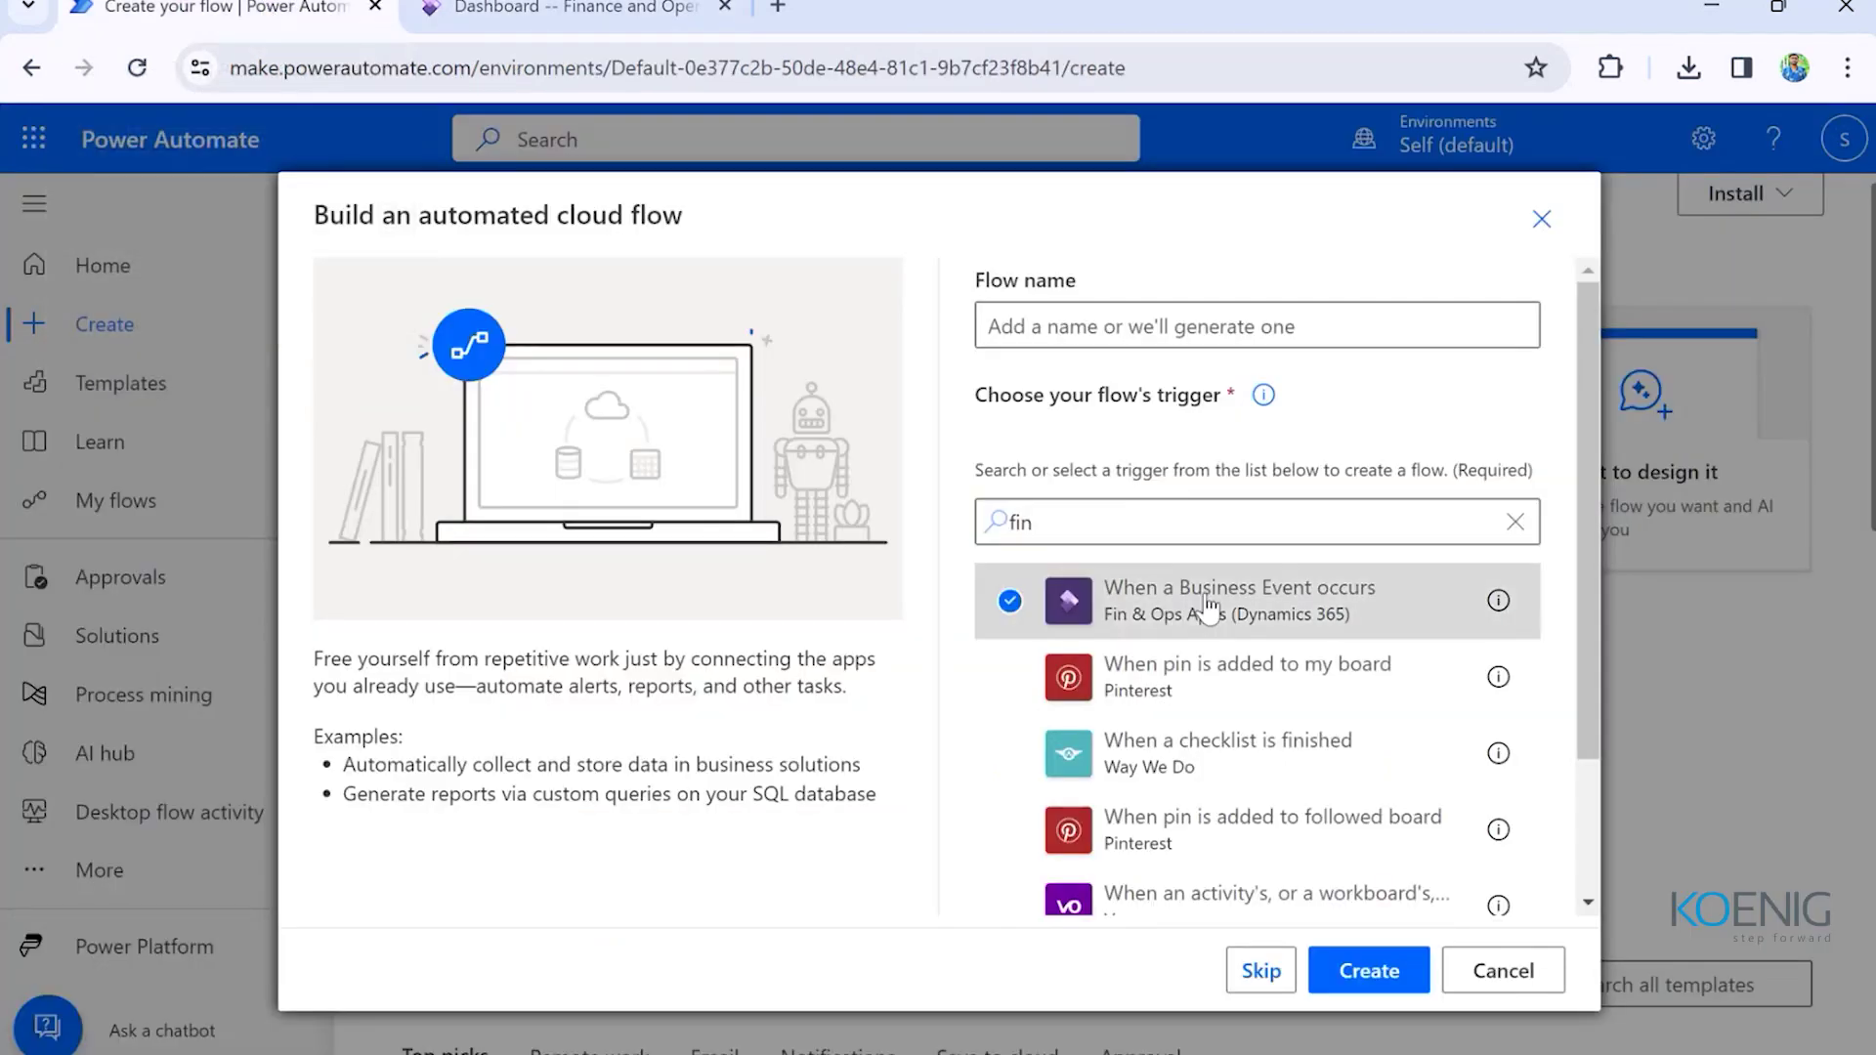
{"action": "left_click", "coordinate": [1348, 978]}
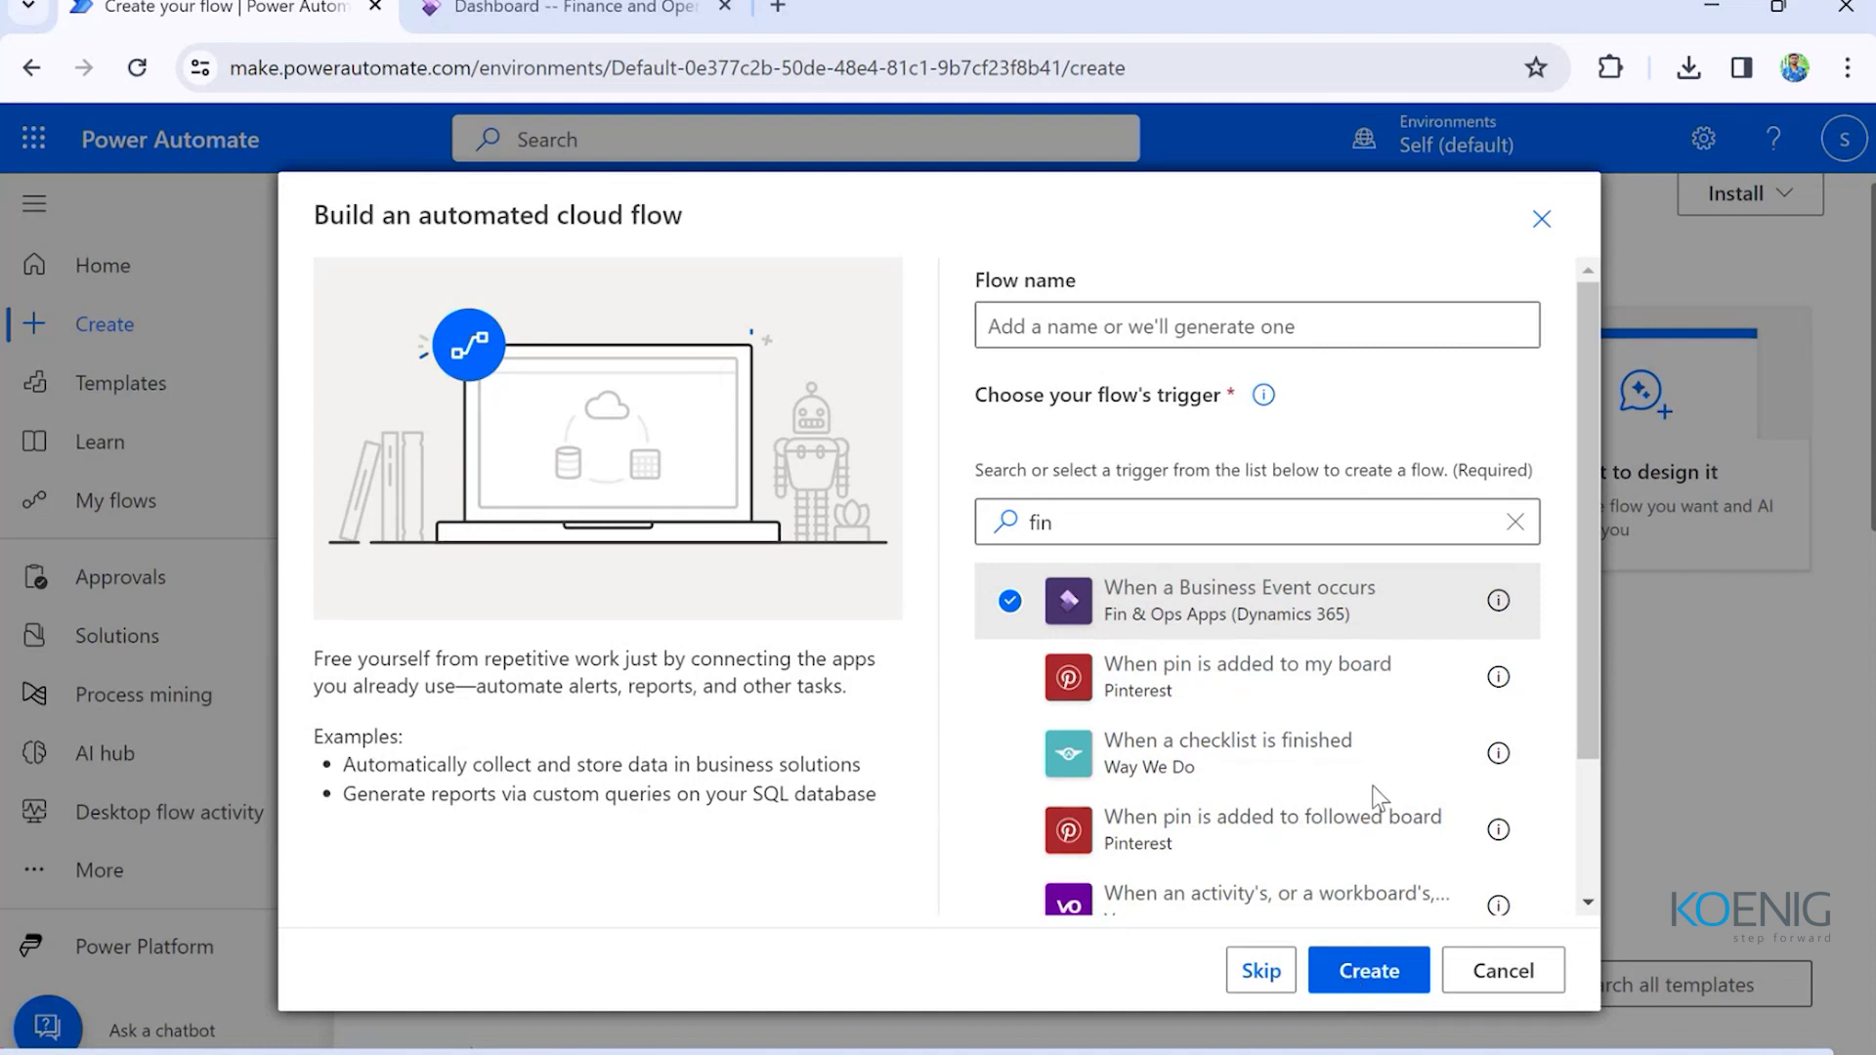
{"action": "left_click", "coordinate": [1542, 217]}
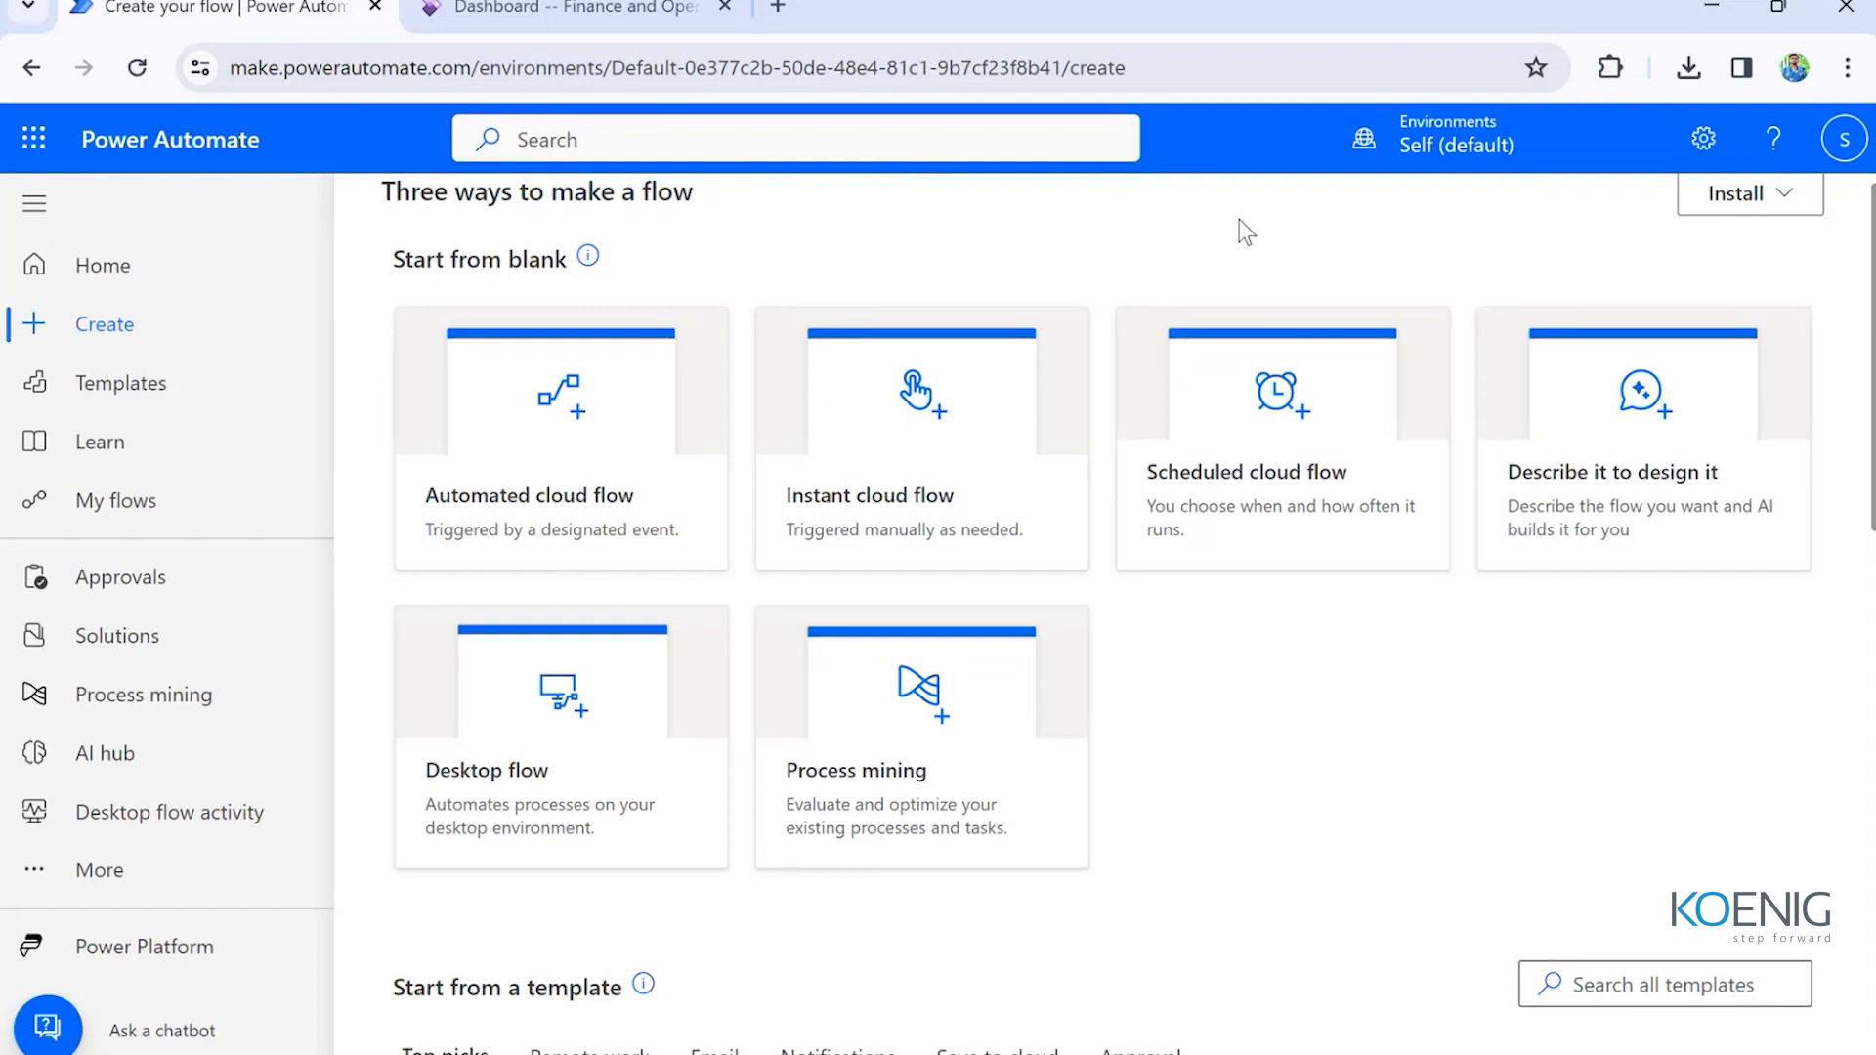
- Open the "When a Business Event occurs -> Create record,Parse JSON" flow and view its export options
{"action": "left_click", "coordinate": [115, 502]}
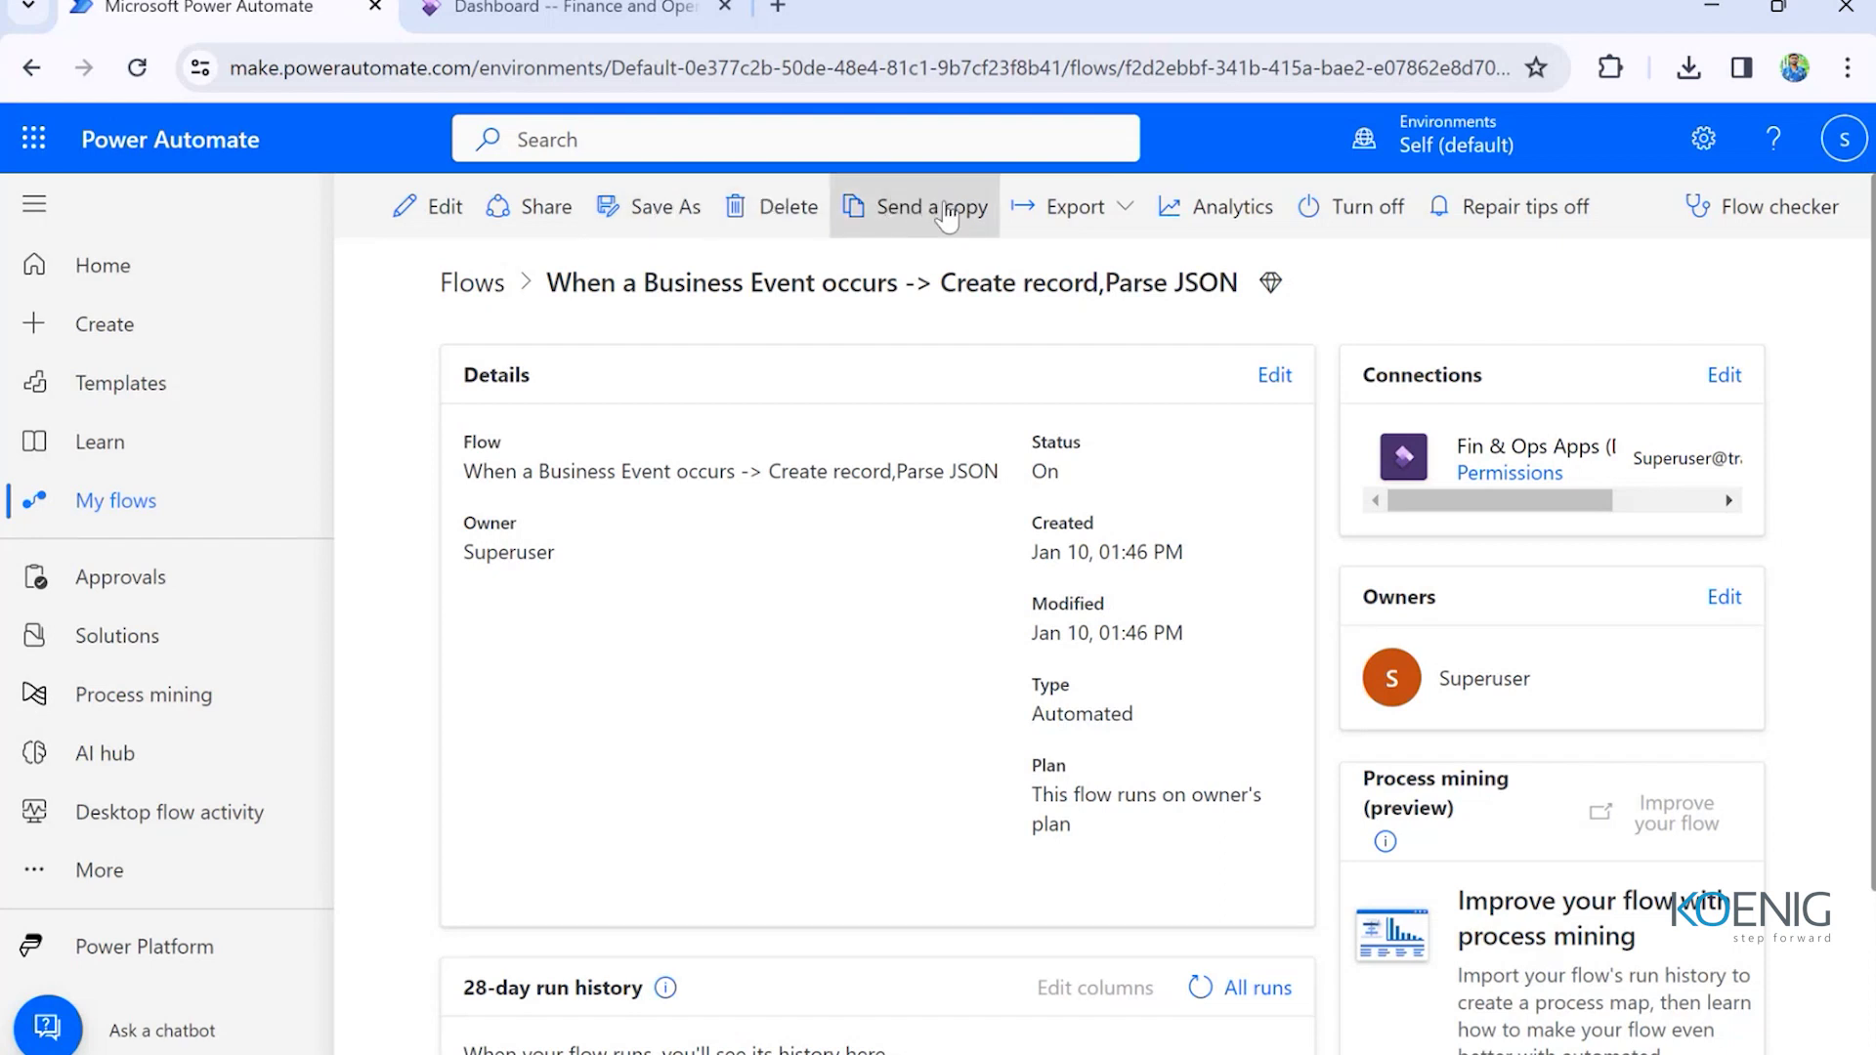
{"action": "left_click", "coordinate": [1126, 215]}
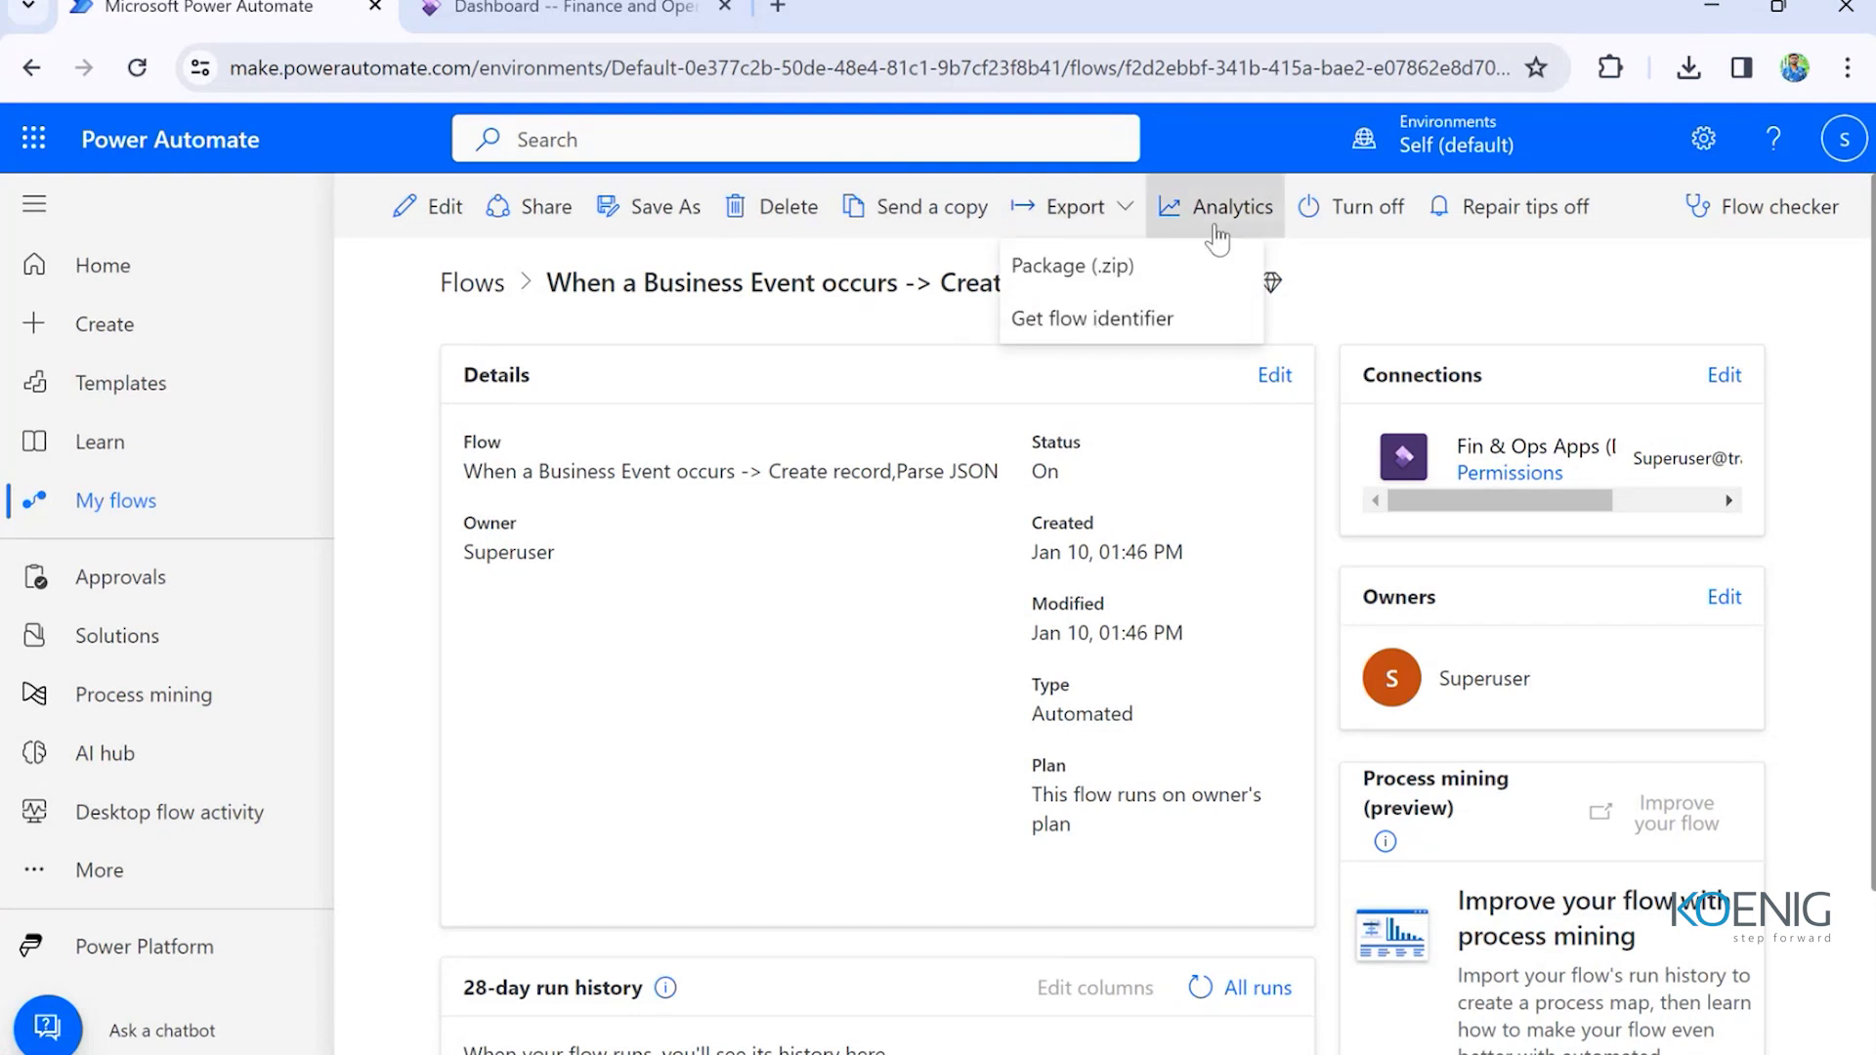
{"action": "left_click", "coordinate": [1355, 266]}
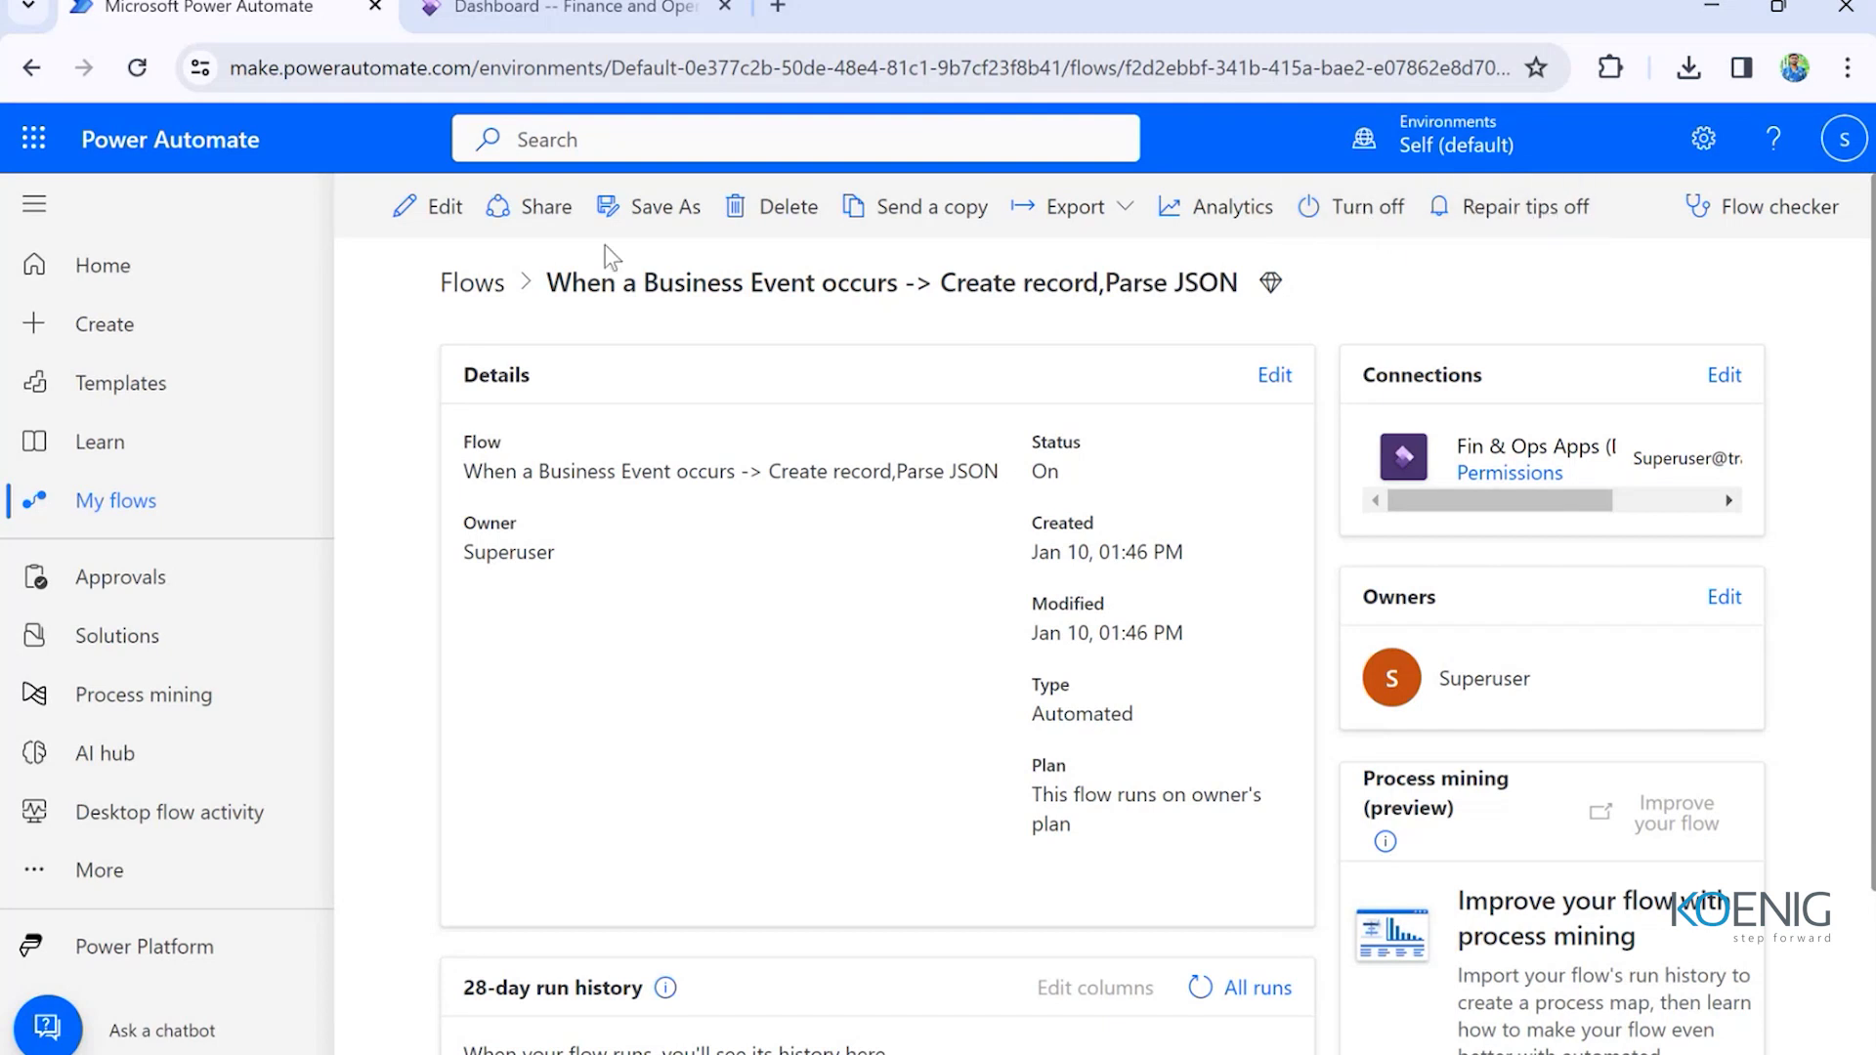
- Open the "When a Business Event occurs -> Parse JSON" flow and review its details and 28-day run history
{"action": "left_click", "coordinate": [717, 473]}
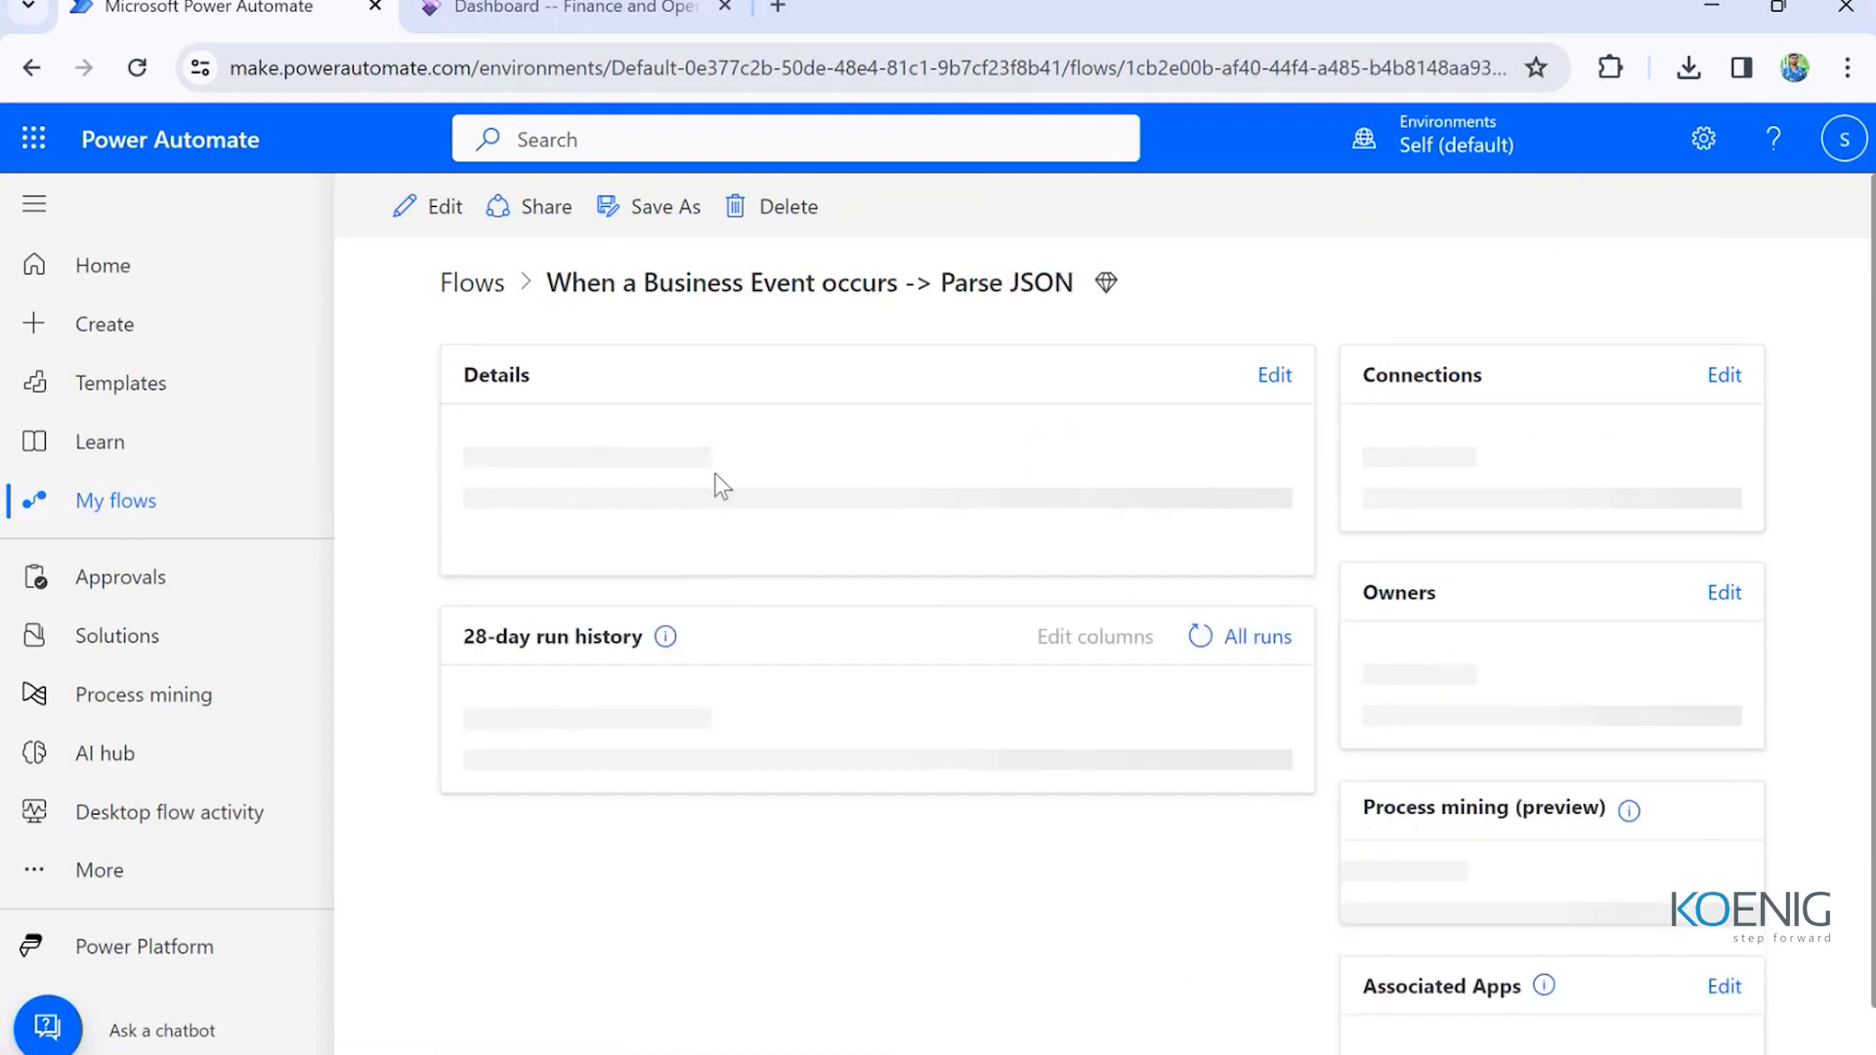
{"action": "scroll", "coordinate": [714, 473], "scroll_direction": "down", "scroll_amount": 2}
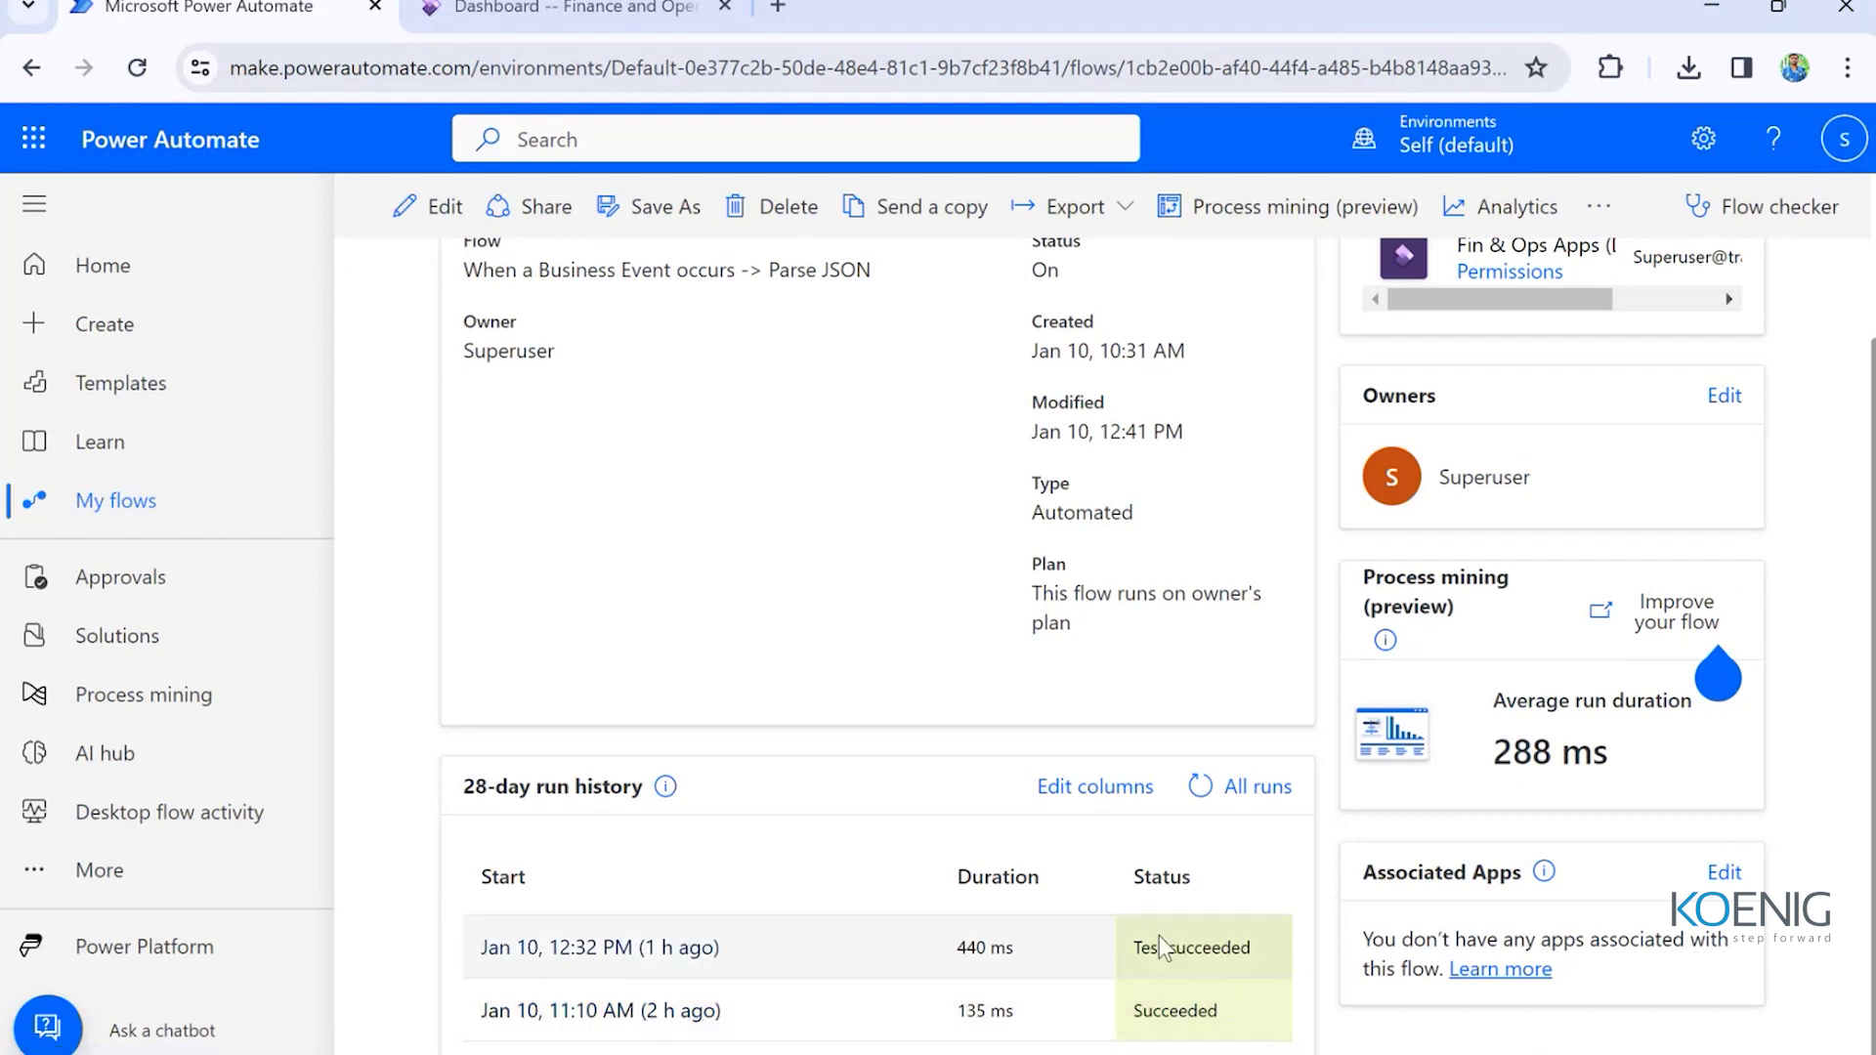
{"action": "scroll", "coordinate": [1157, 941], "scroll_direction": "up", "scroll_amount": 2}
- Check the Parse JSON flow's errors and warnings in Flow checker, then switch back to the Finance and Operations dashboard
{"action": "left_click", "coordinate": [1599, 206]}
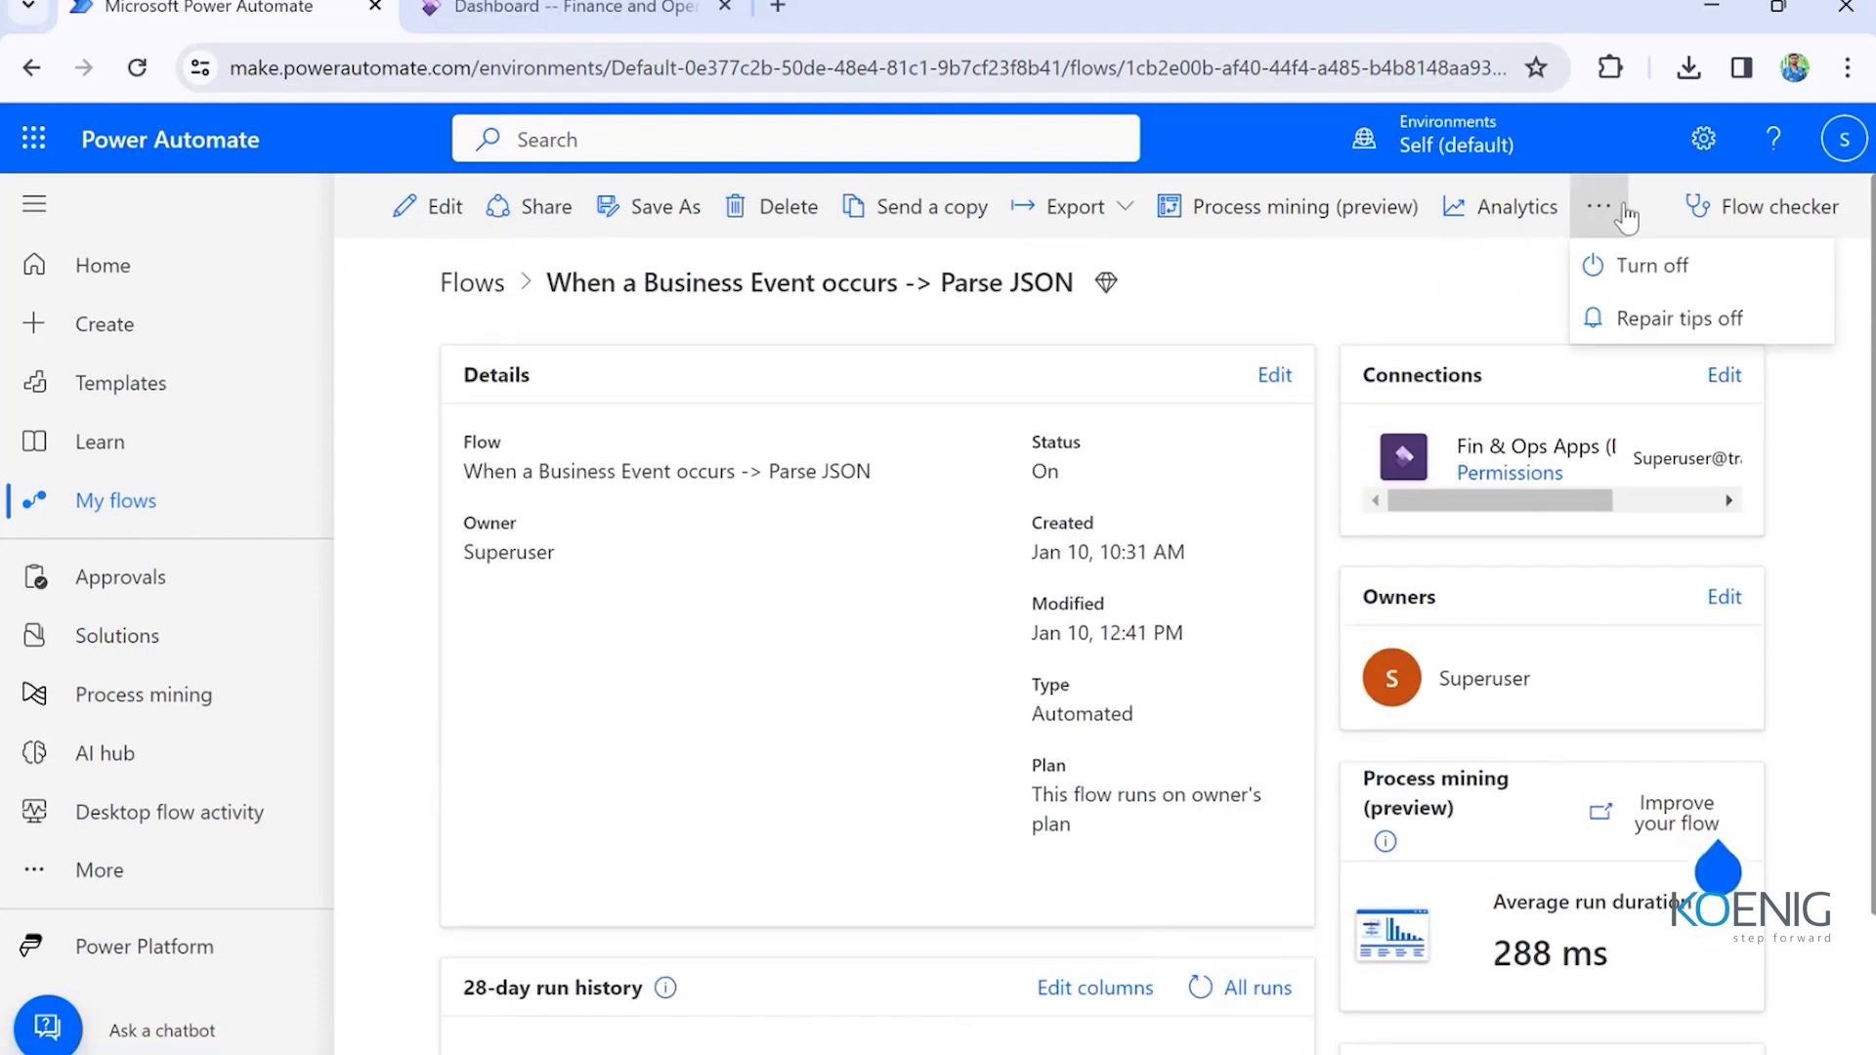
{"action": "left_click", "coordinate": [1731, 220]}
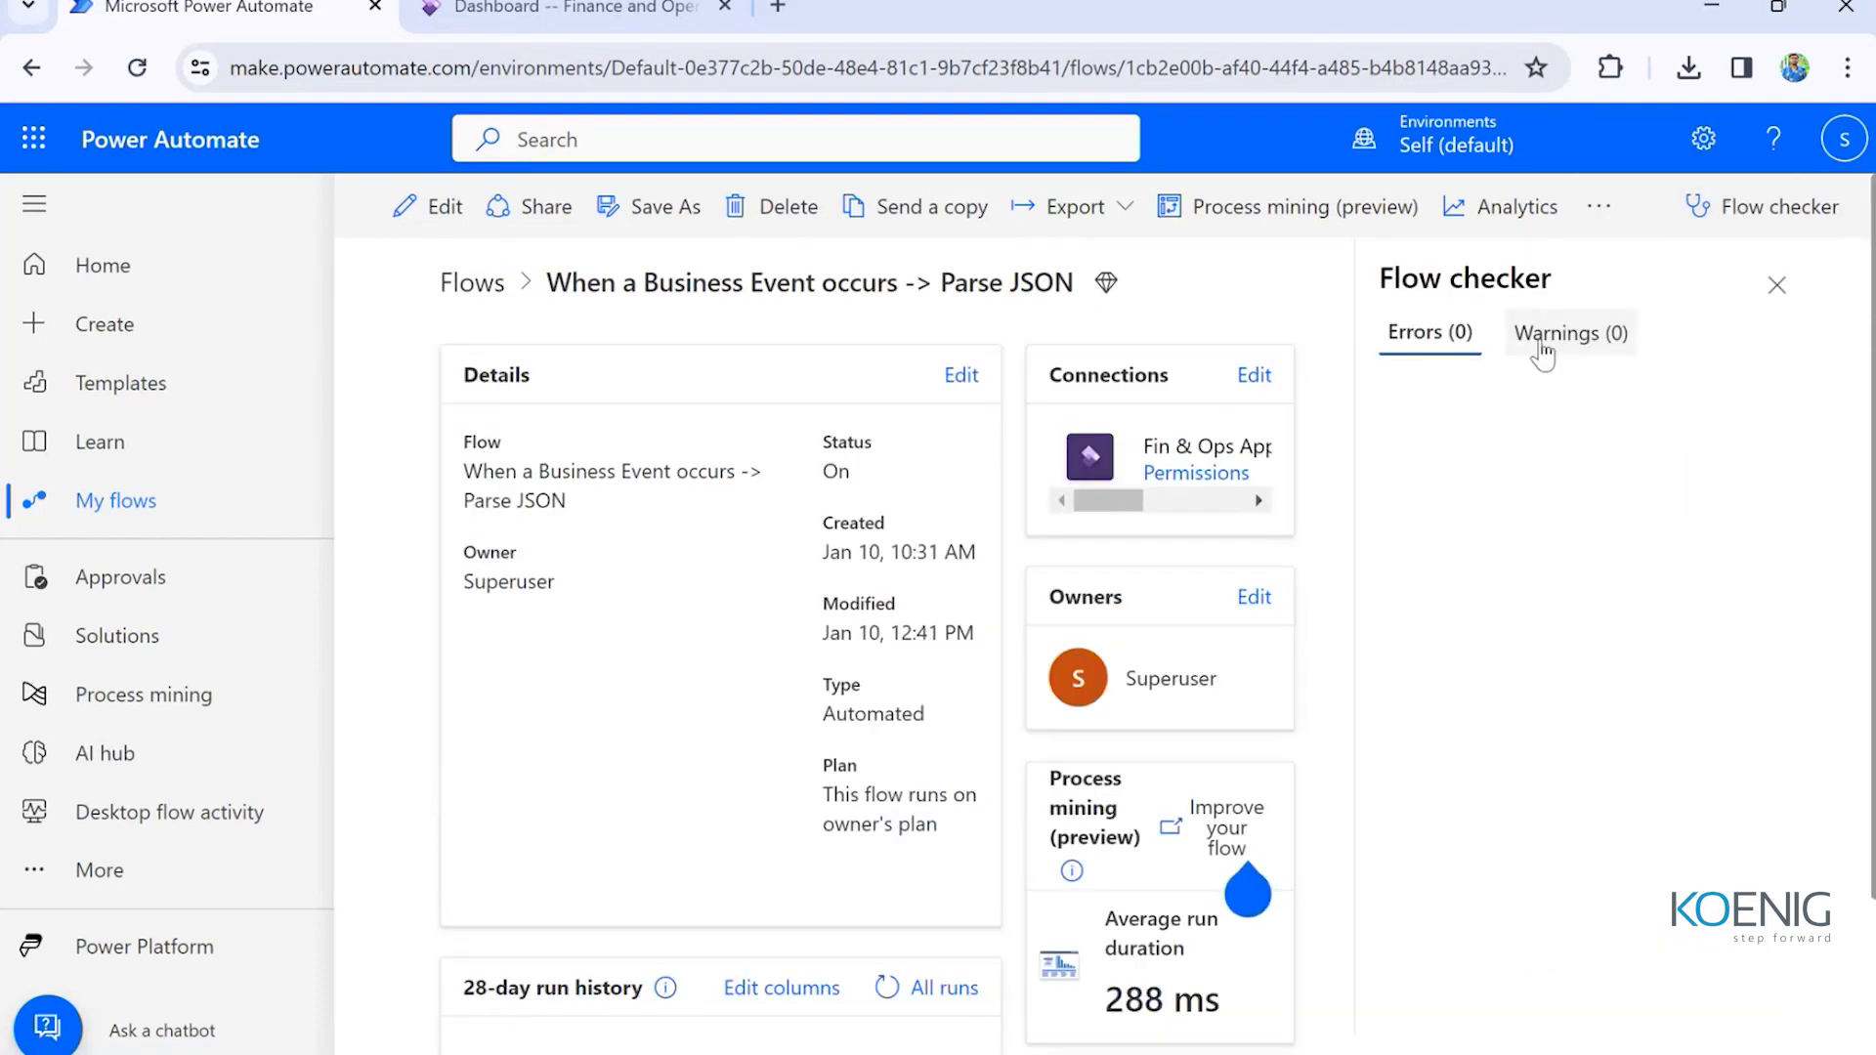
{"action": "left_click", "coordinate": [1571, 337]}
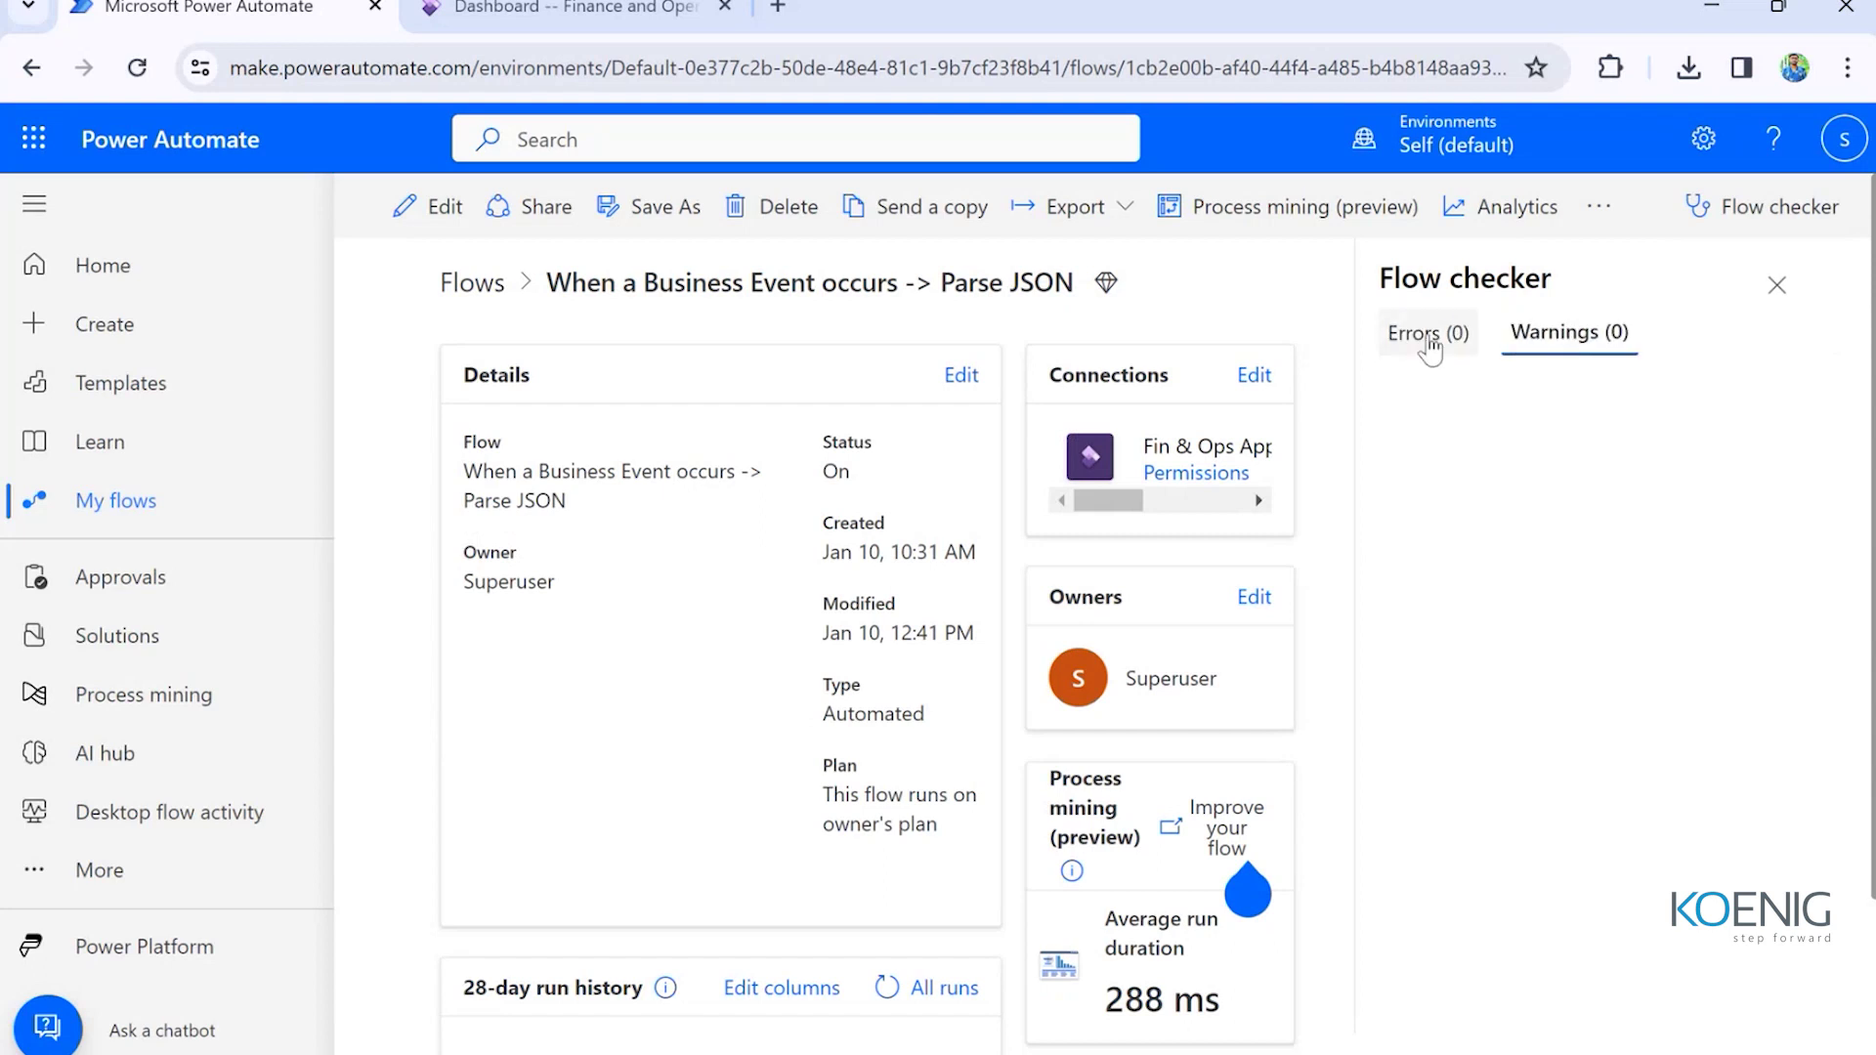
{"action": "scroll", "coordinate": [720, 619], "scroll_direction": "down", "scroll_amount": 2}
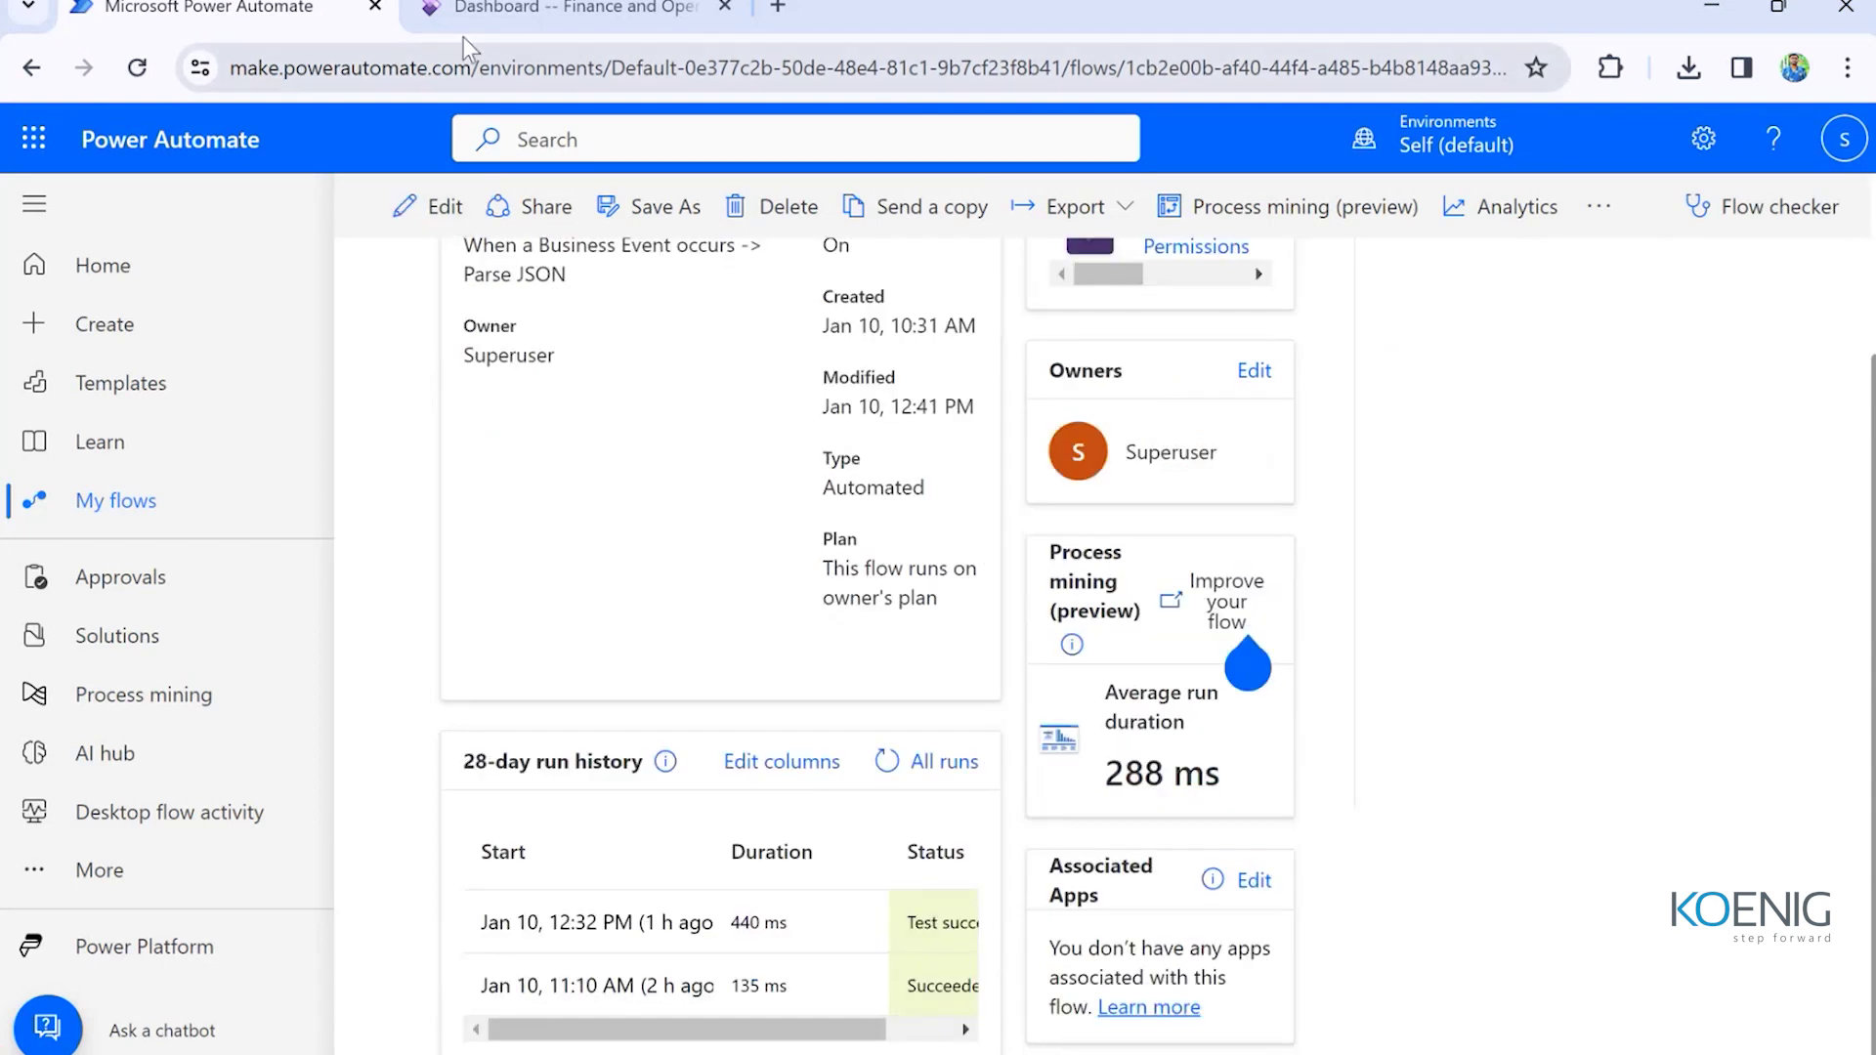
{"action": "left_click", "coordinate": [516, 9]}
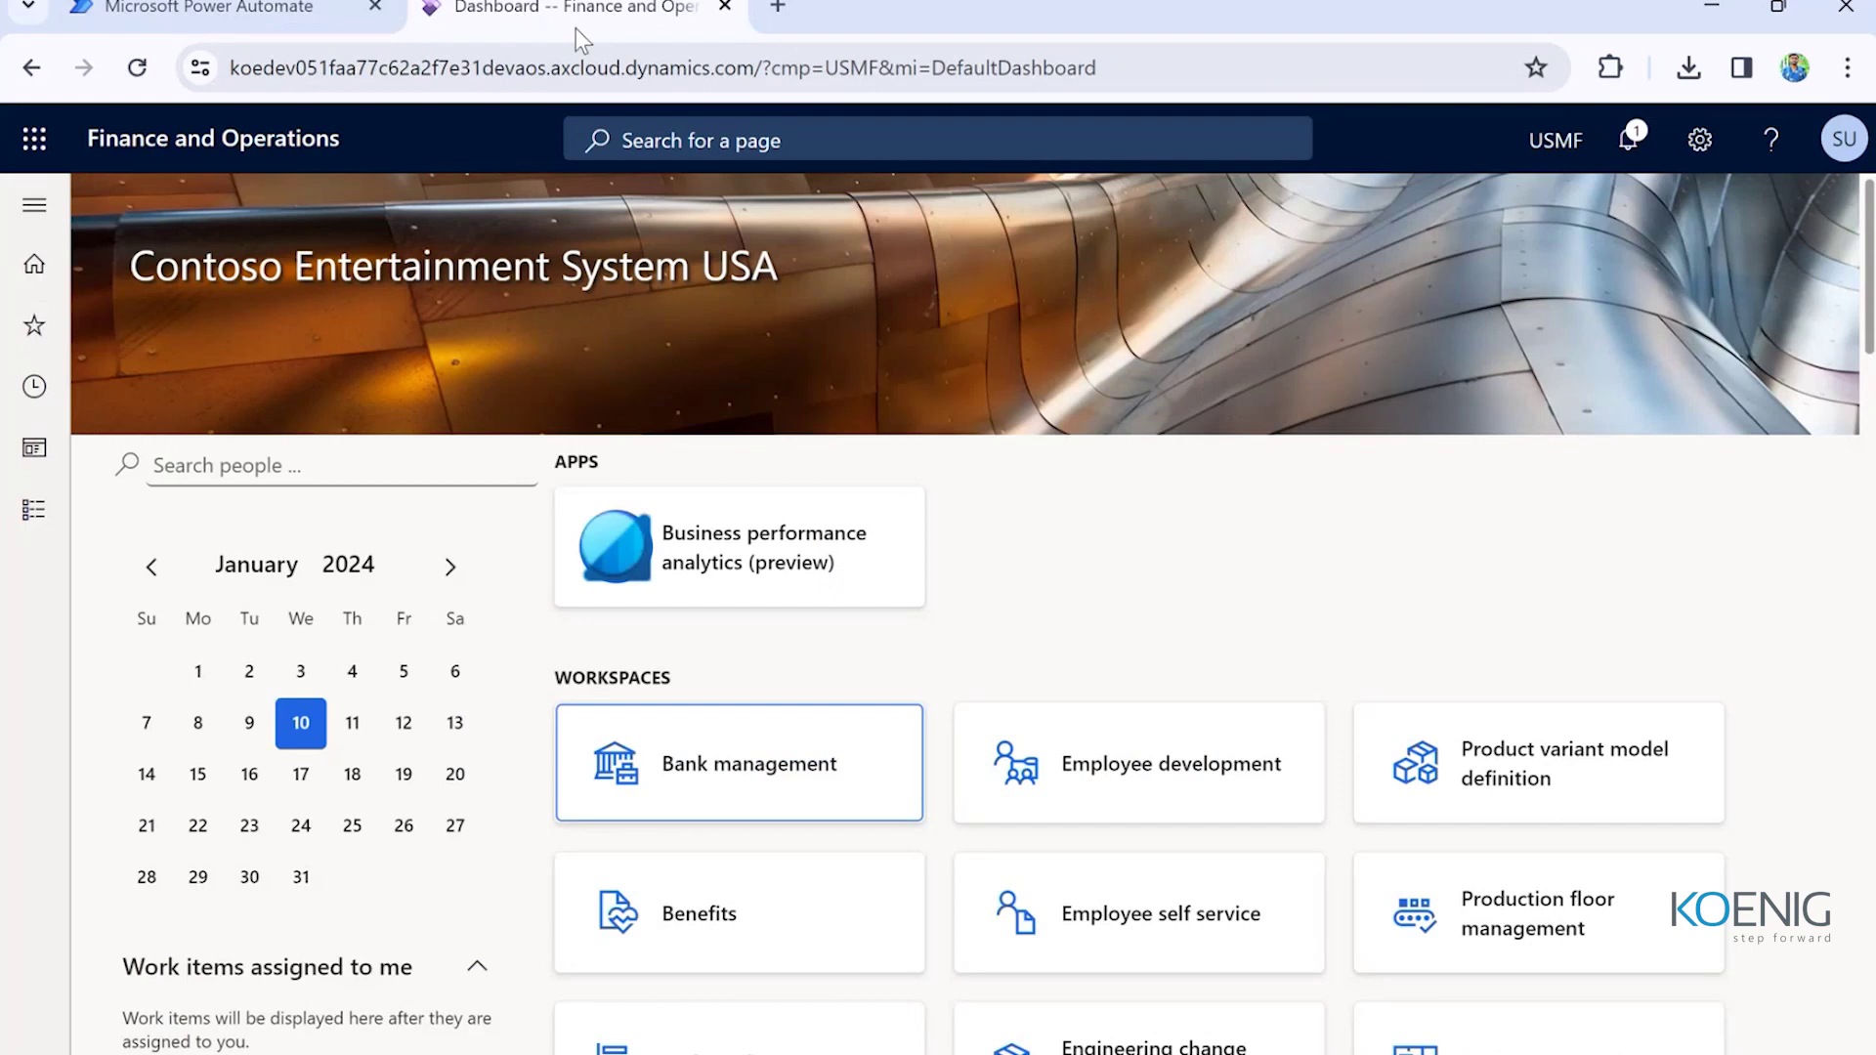
- Open the All customers list from the Customers section of the Accounts receivable module
{"action": "left_click", "coordinate": [25, 396]}
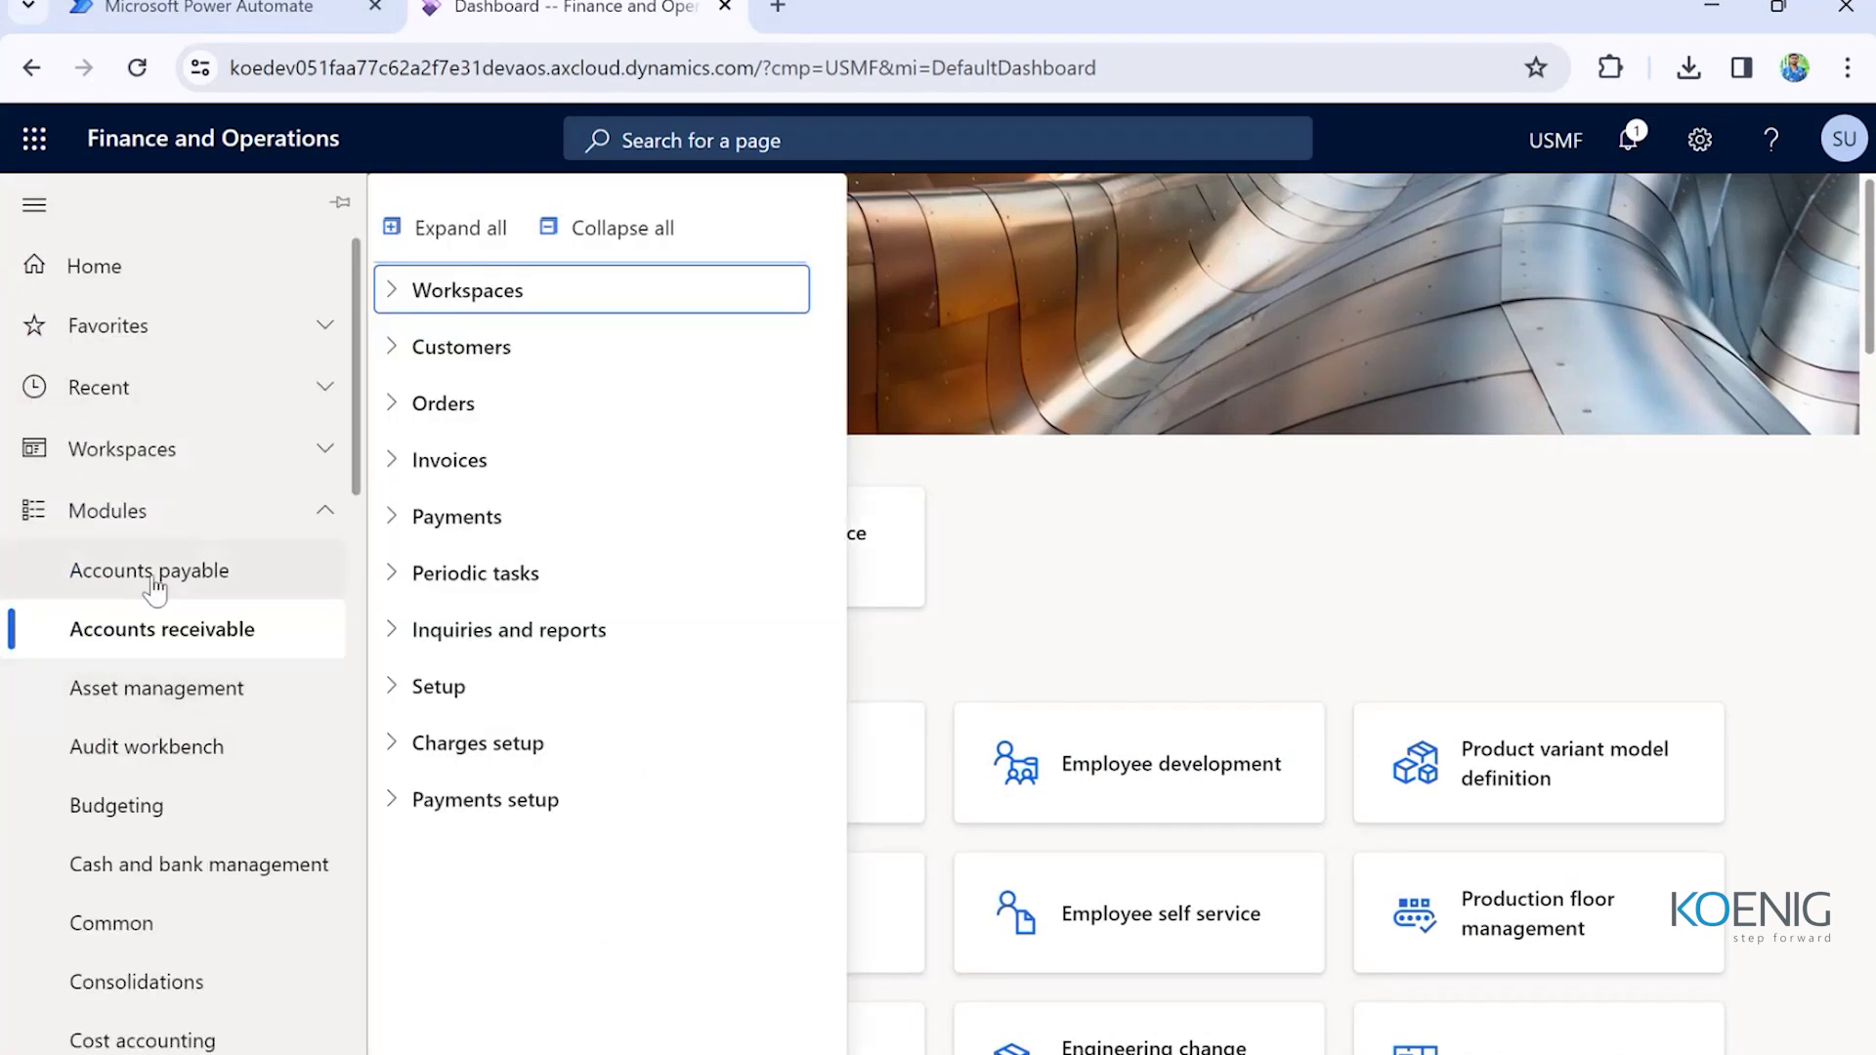
{"action": "left_click", "coordinate": [407, 369]}
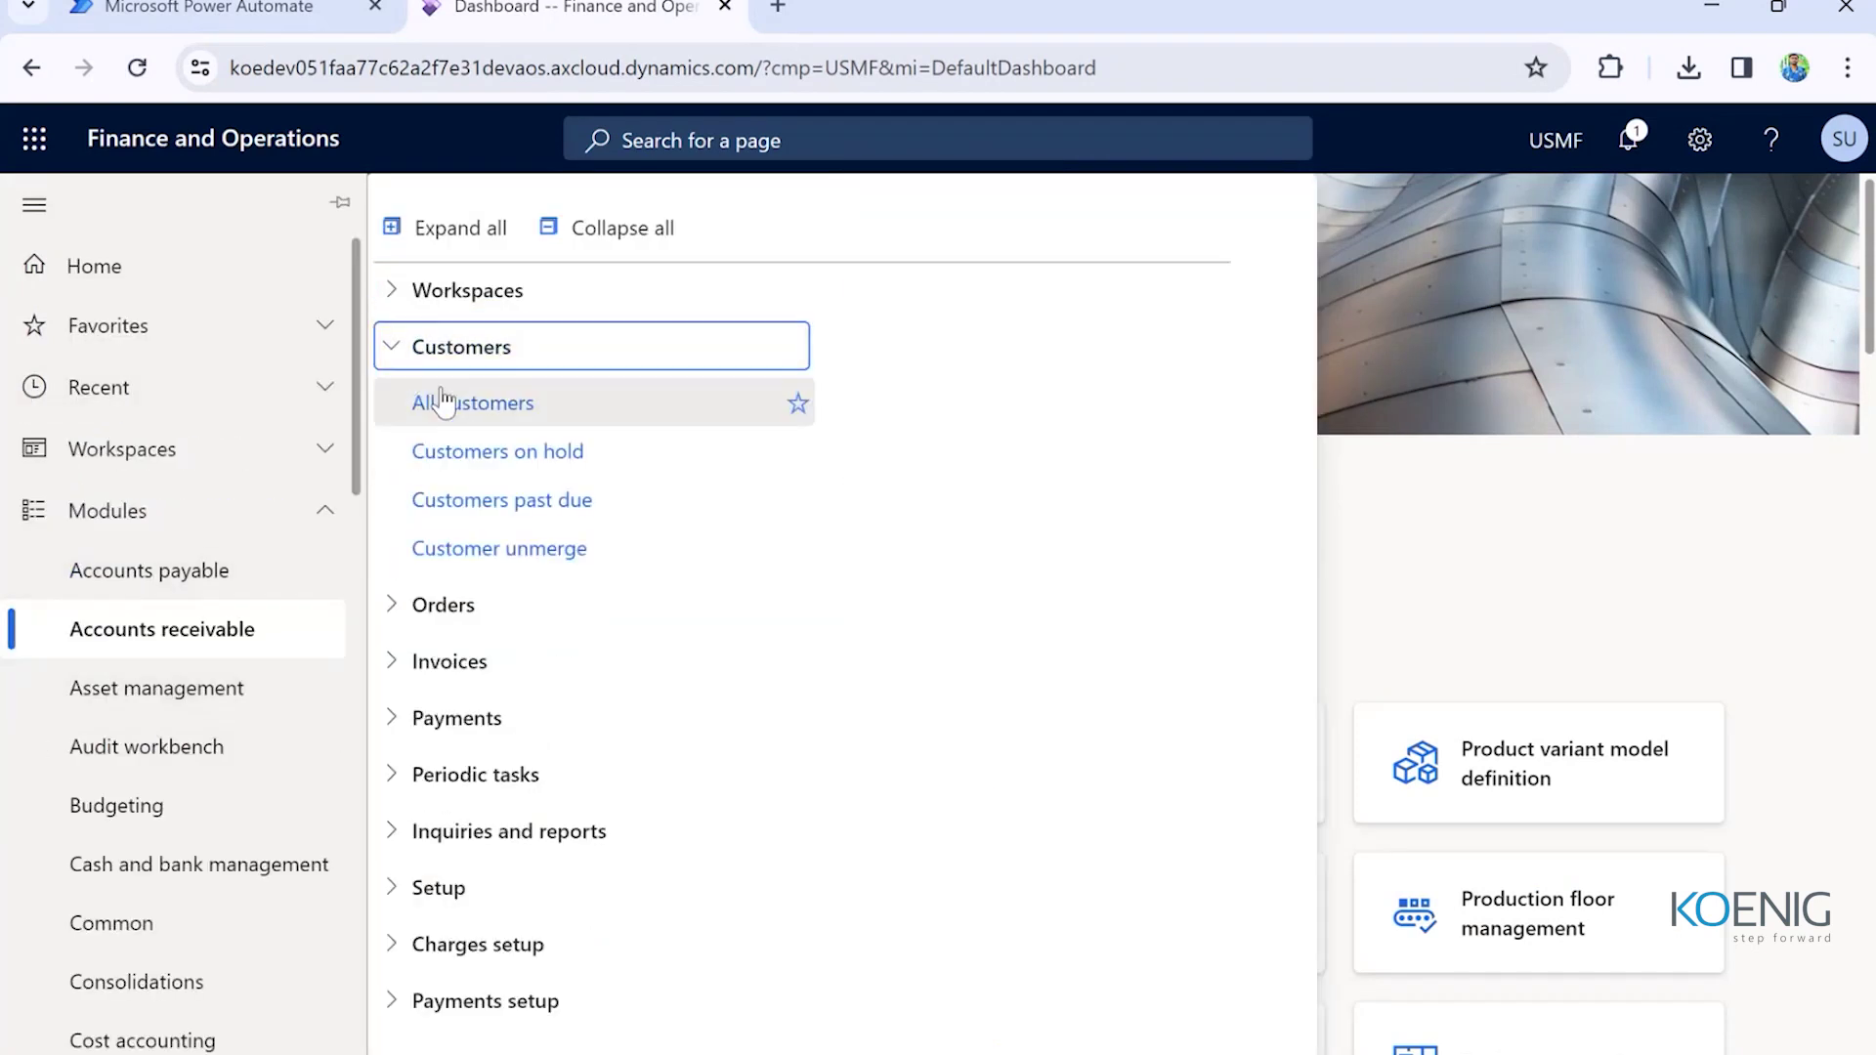
{"action": "left_click", "coordinate": [452, 403]}
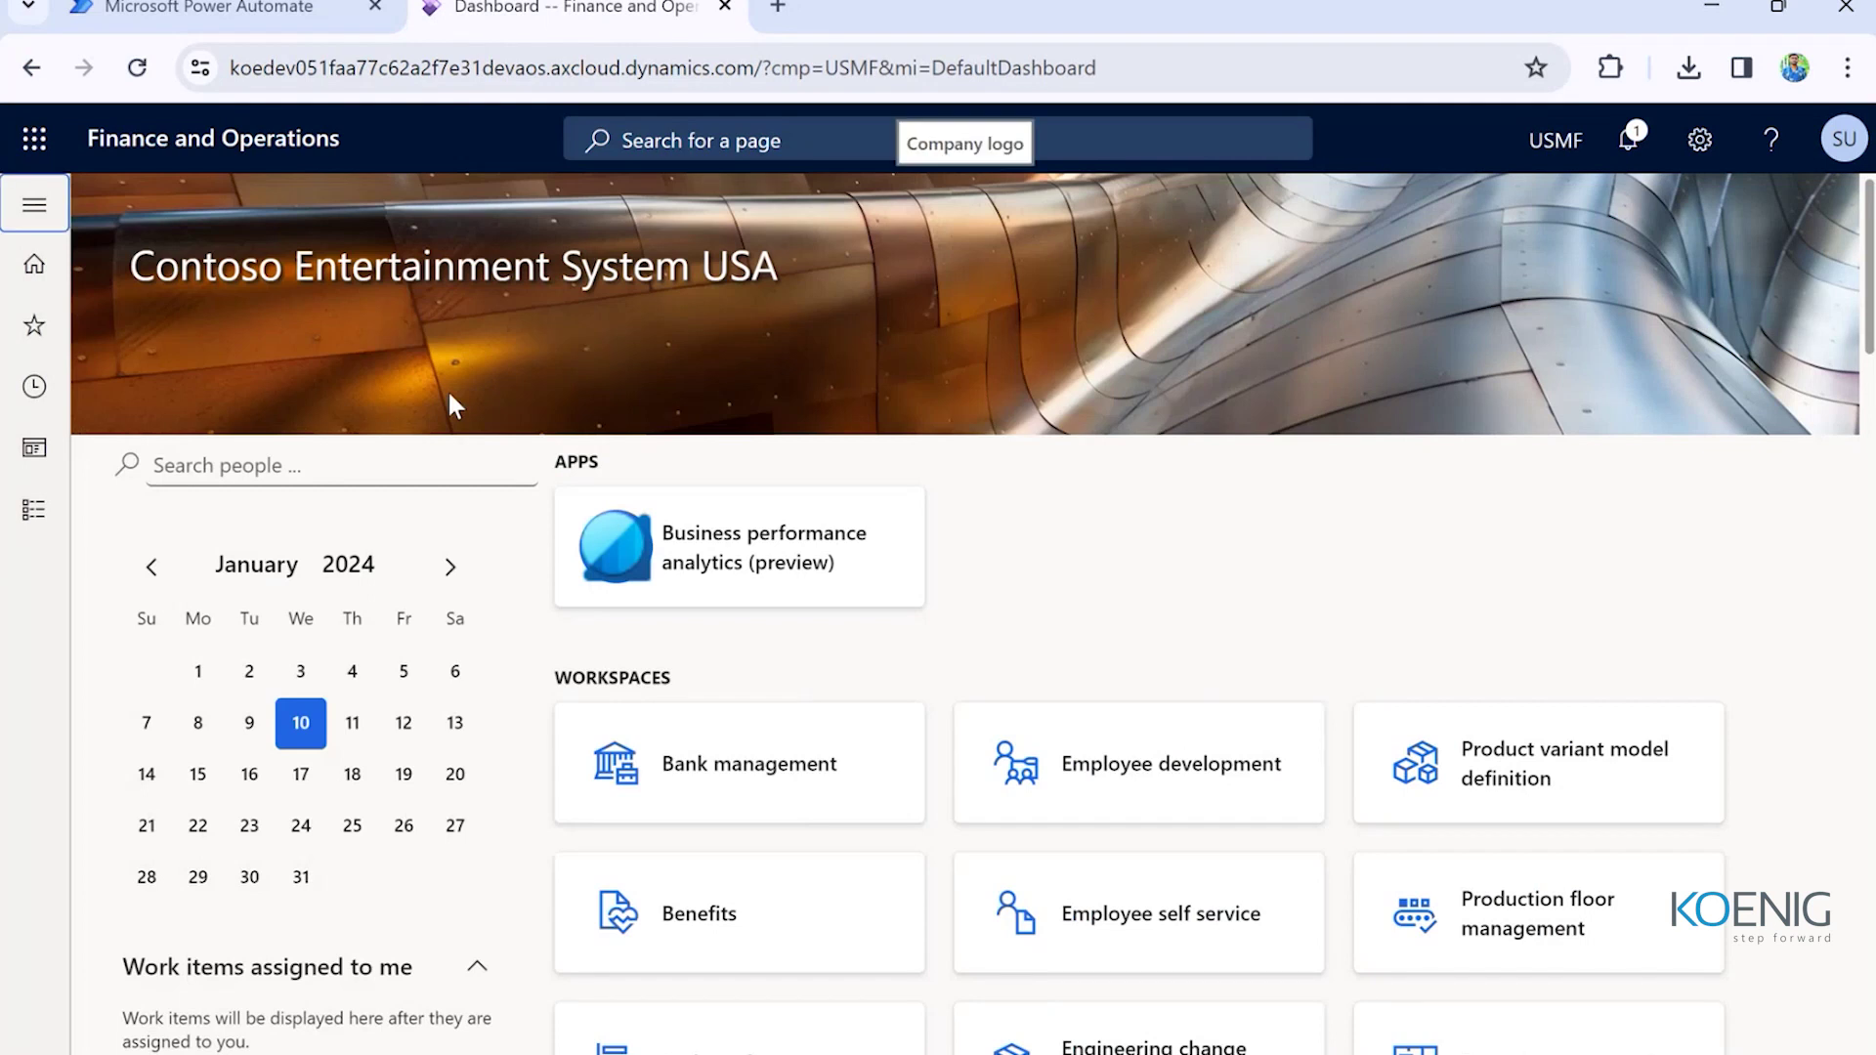
- Switch to Power Automate to check the Parse JSON flow's details, then return to the Finance and Operations customer list
{"action": "left_click", "coordinate": [271, 10]}
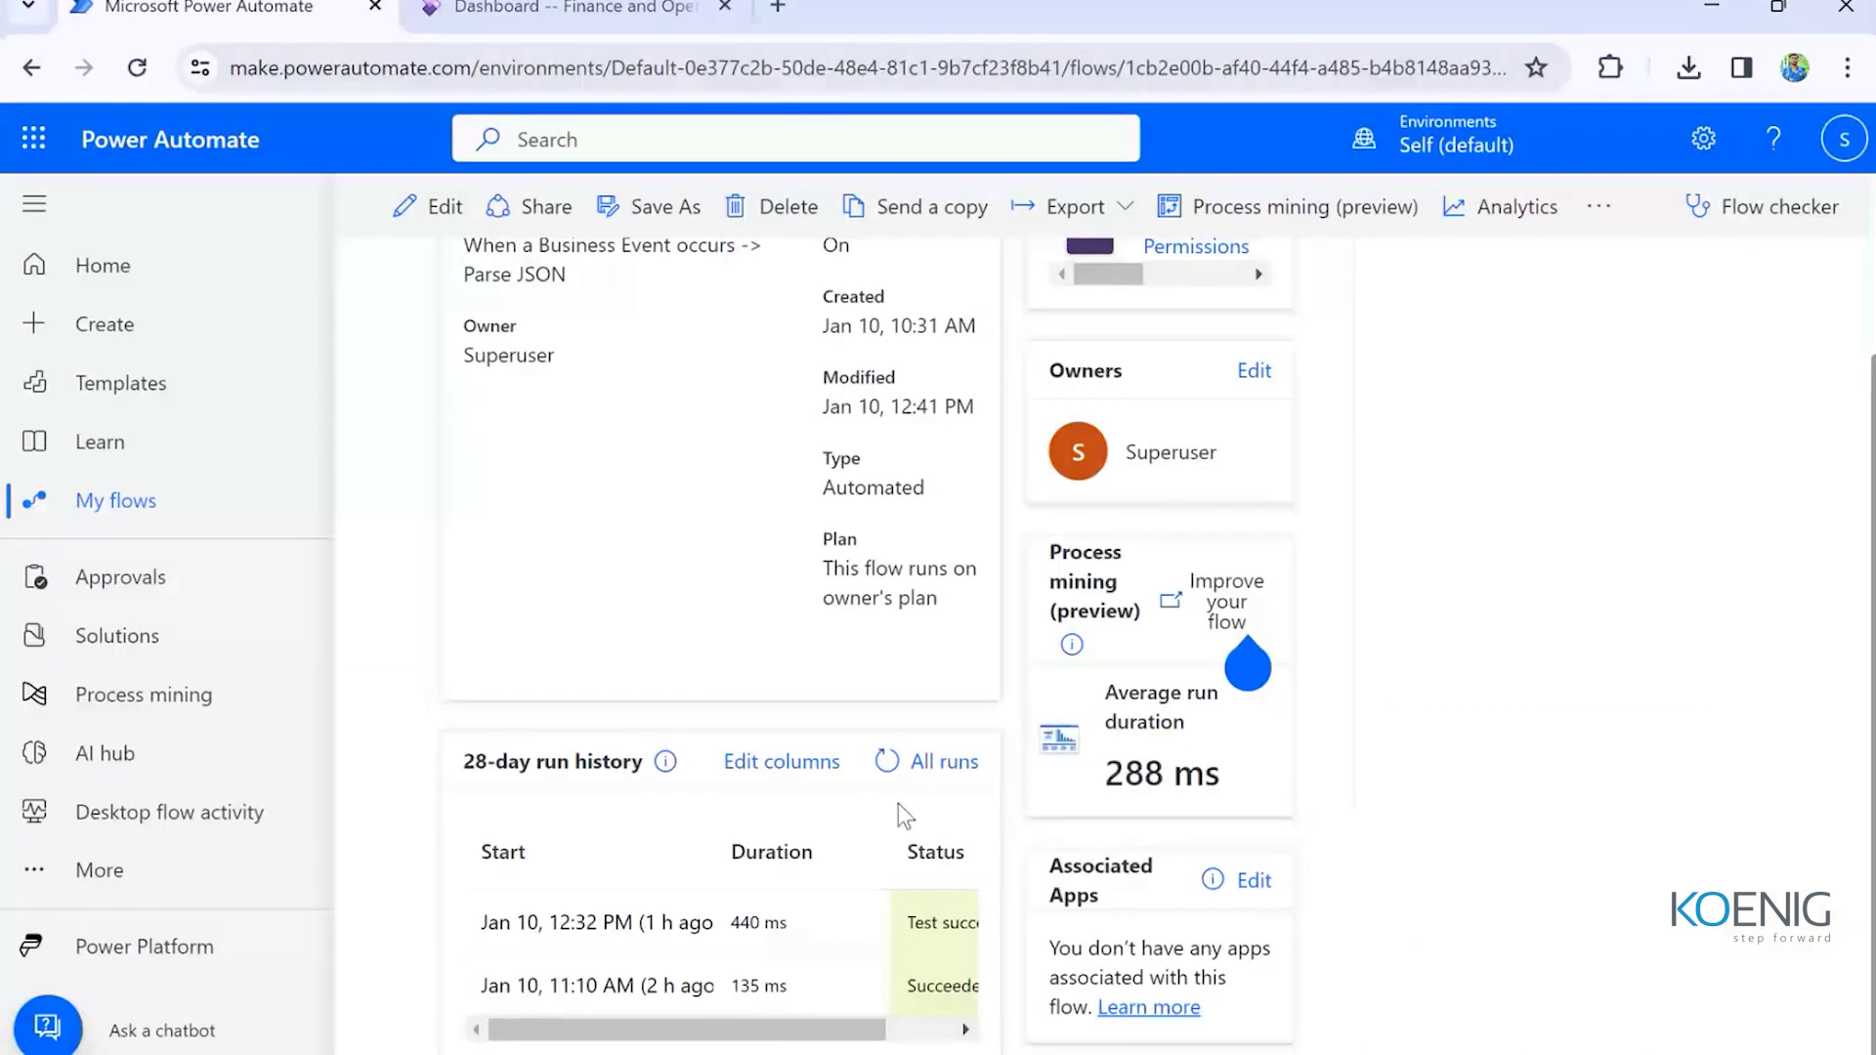
{"action": "scroll", "coordinate": [899, 804], "scroll_direction": "up", "scroll_amount": 3}
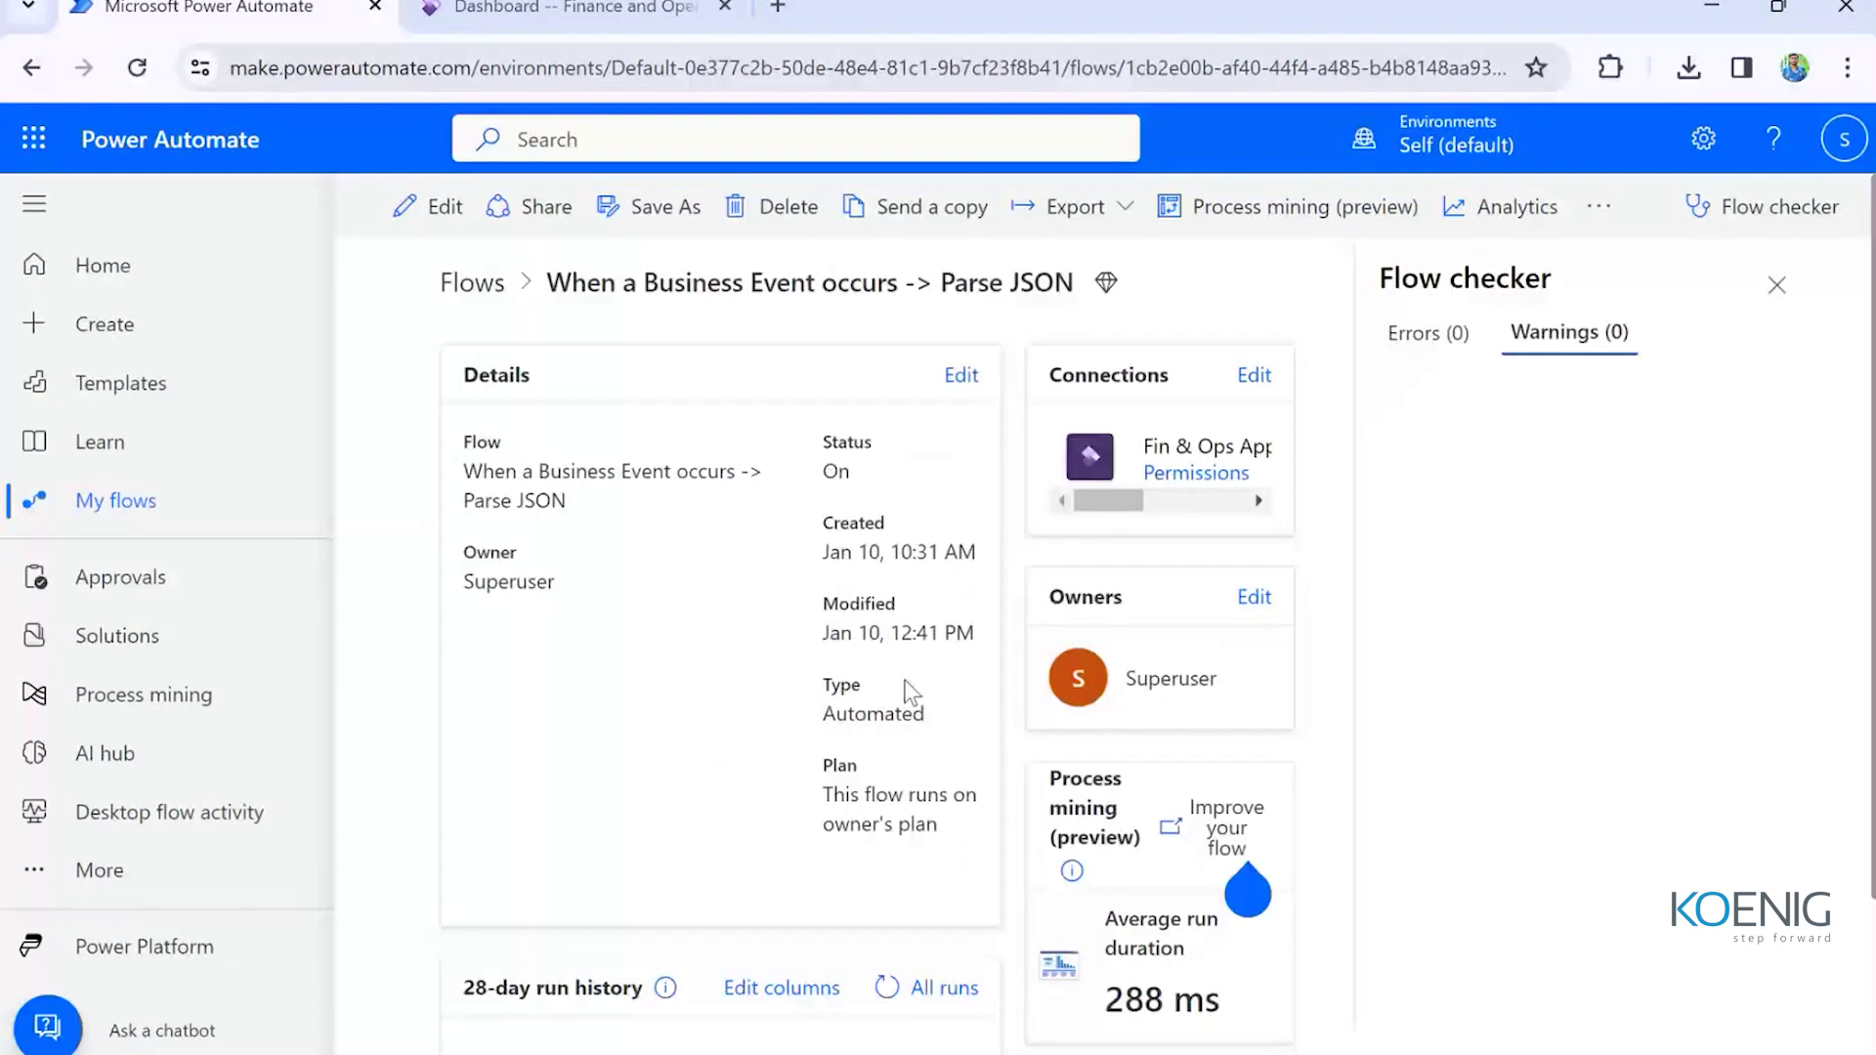
{"action": "left_click", "coordinate": [536, 13]}
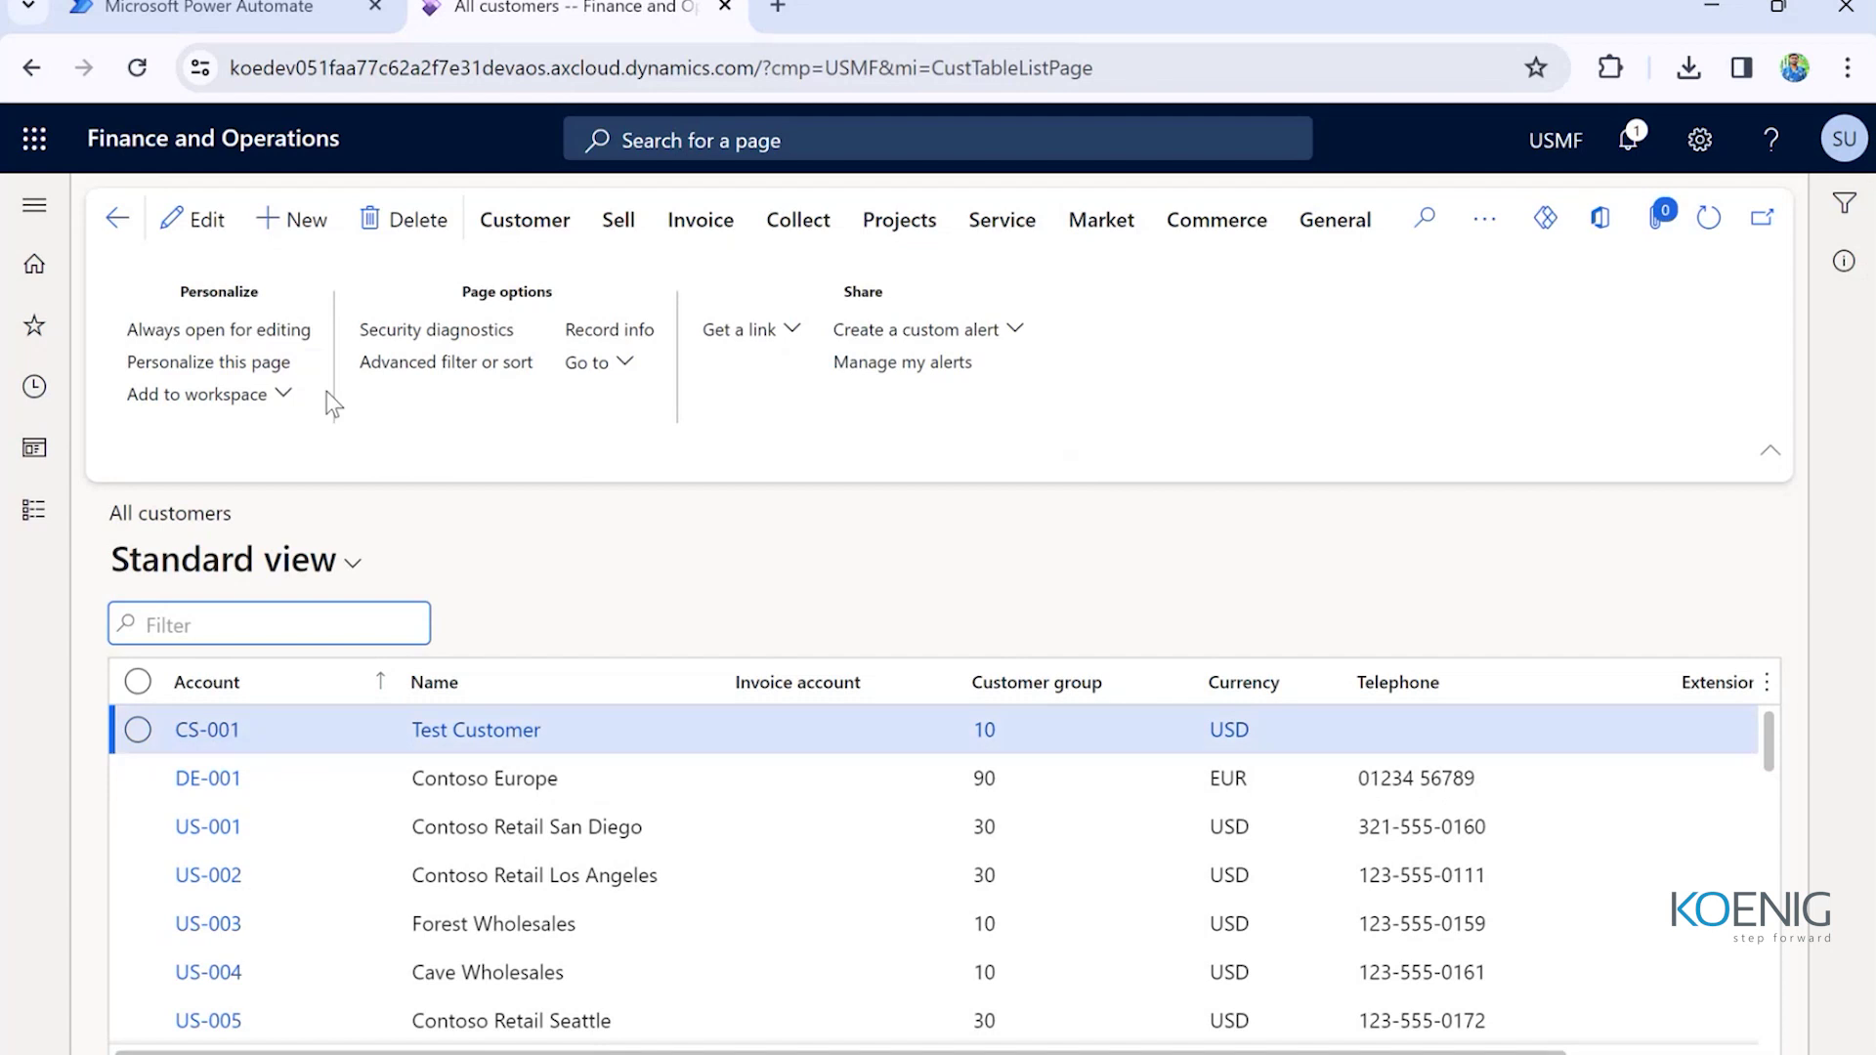
- Start a new organization customer, entering its customer account number and the name "Test Customer 02"
{"action": "left_click", "coordinate": [300, 227]}
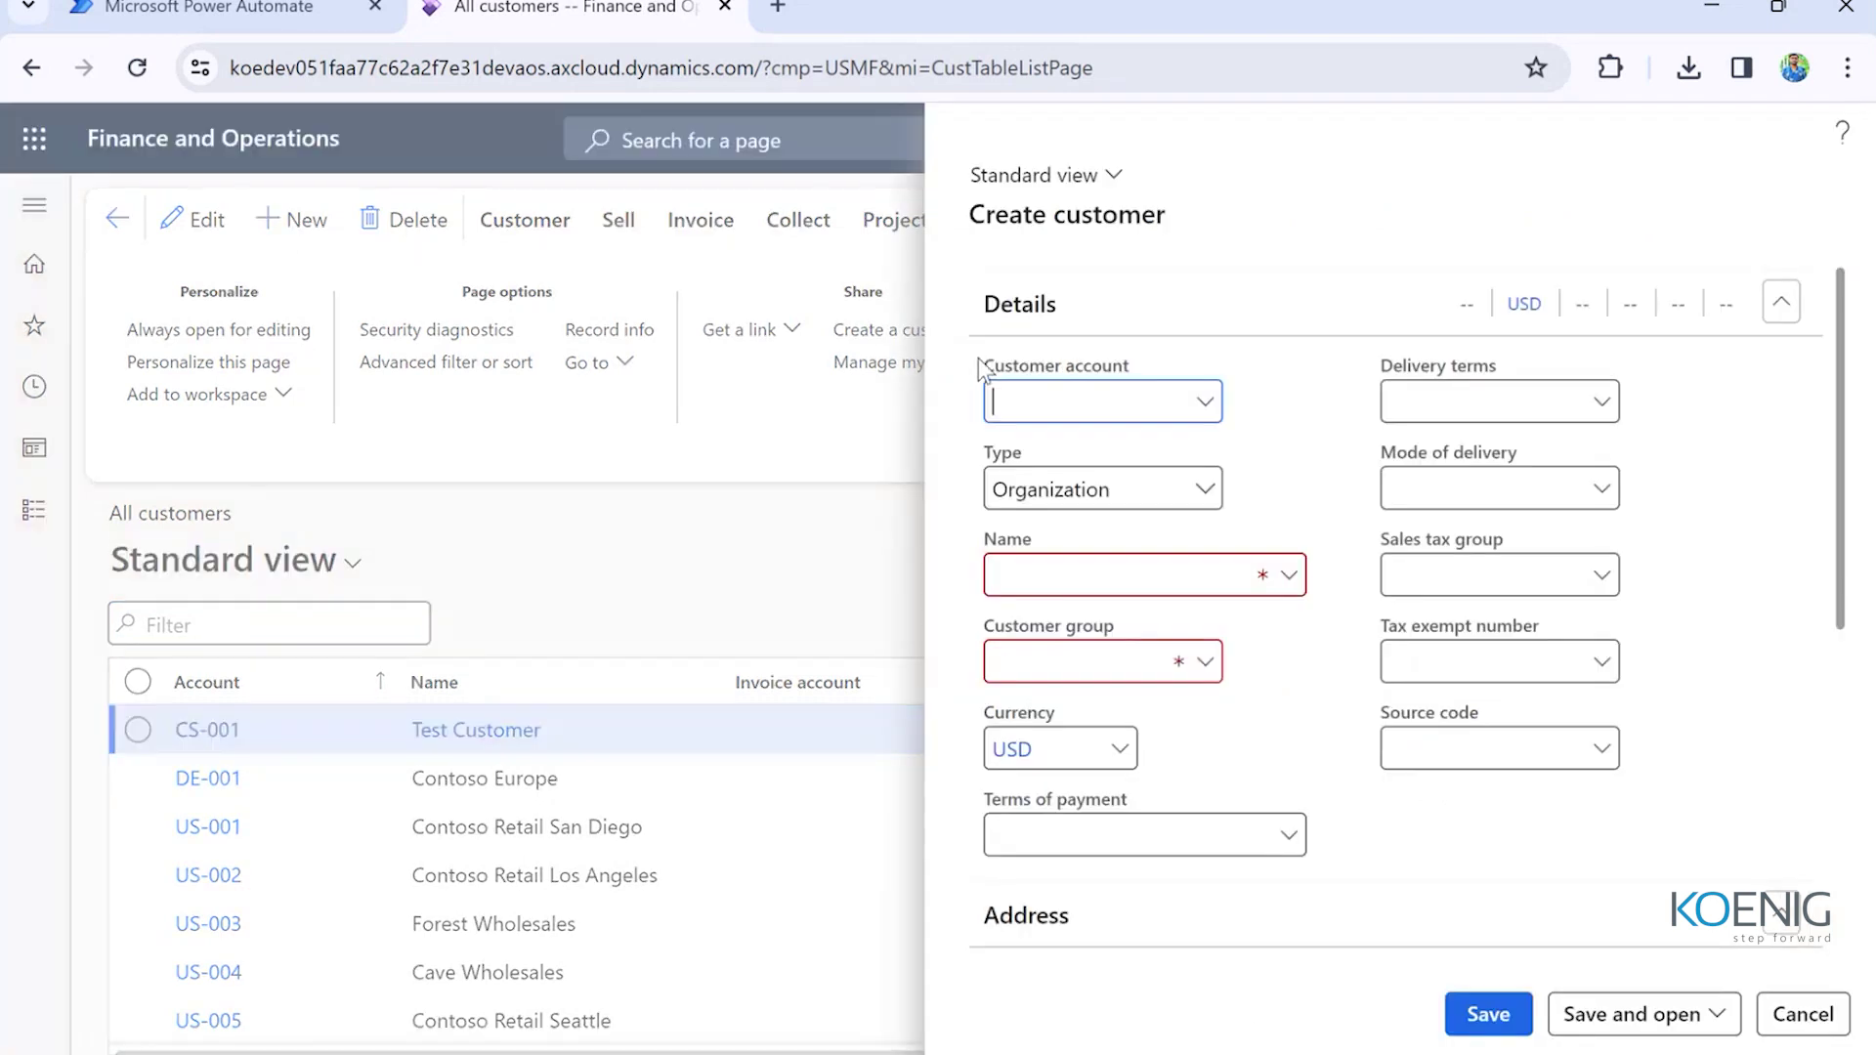
{"action": "left_click", "coordinate": [1205, 402]}
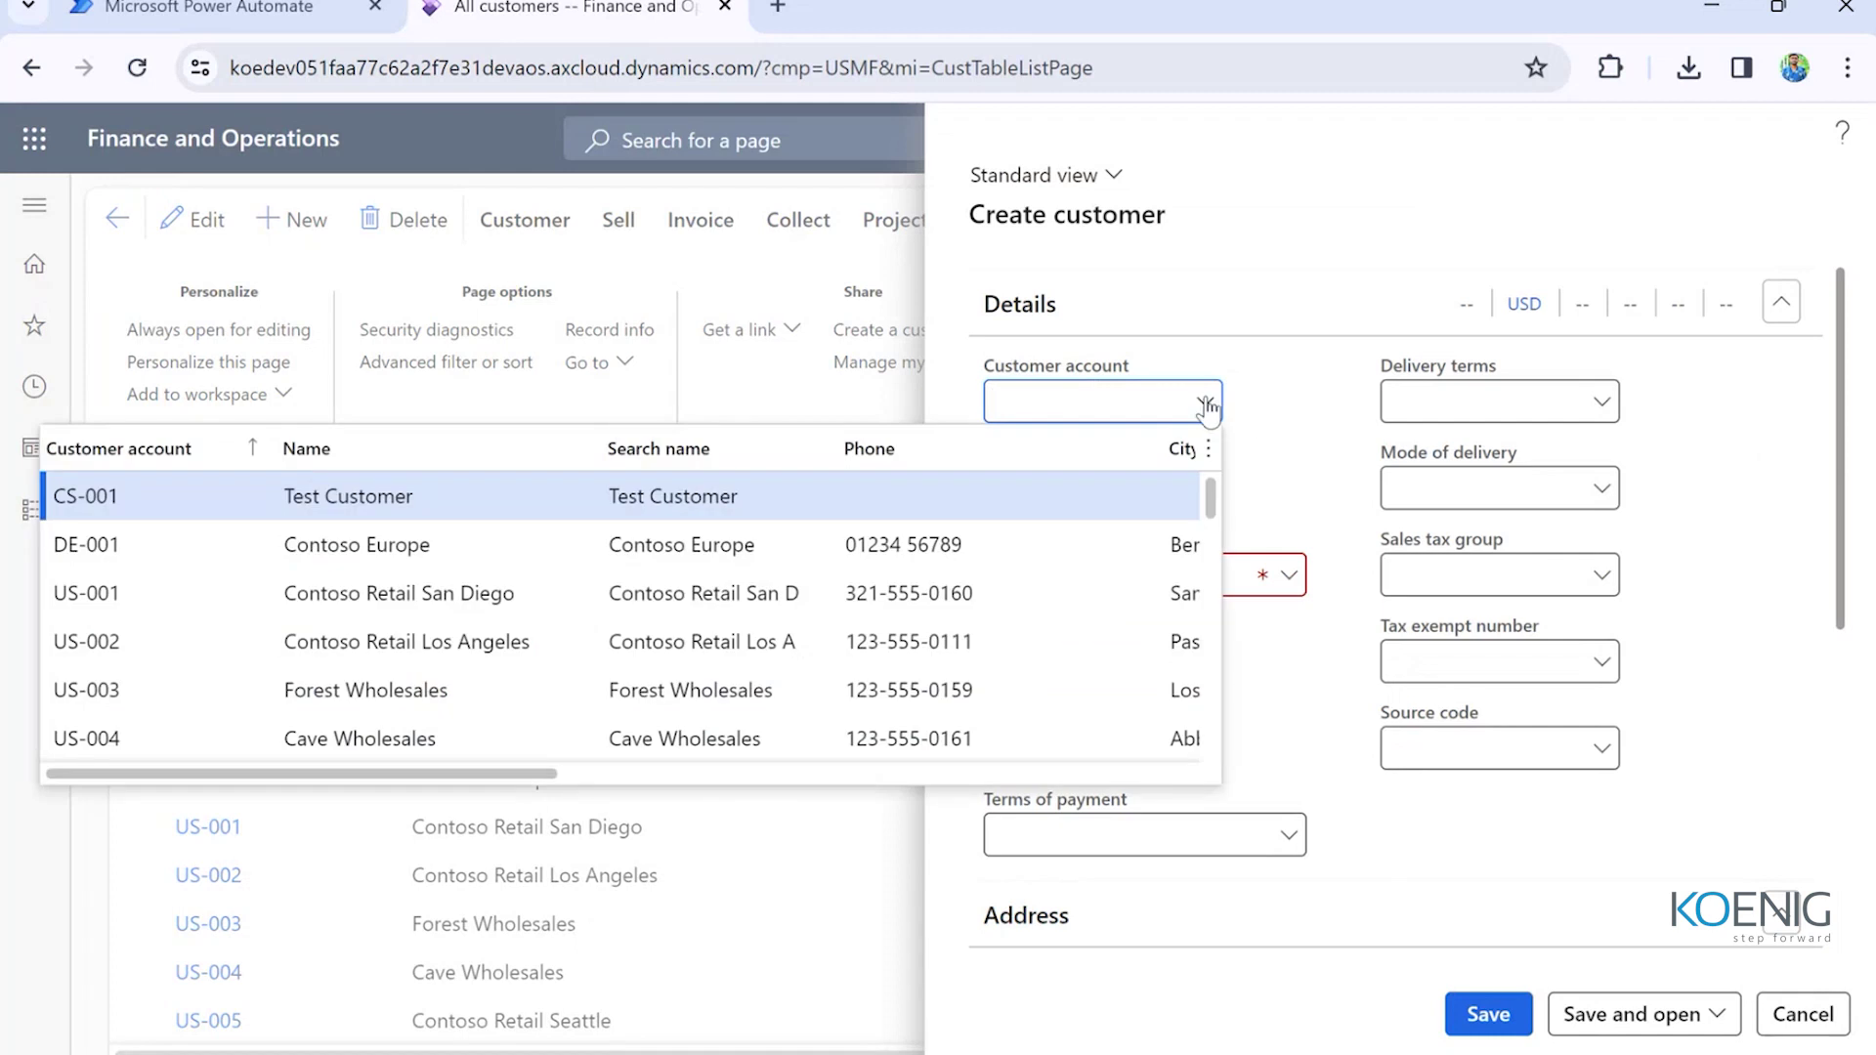
{"action": "left_click", "coordinate": [1205, 401]}
{"action": "type", "text": "CS-002"}
{"action": "key", "text": "Tab"}
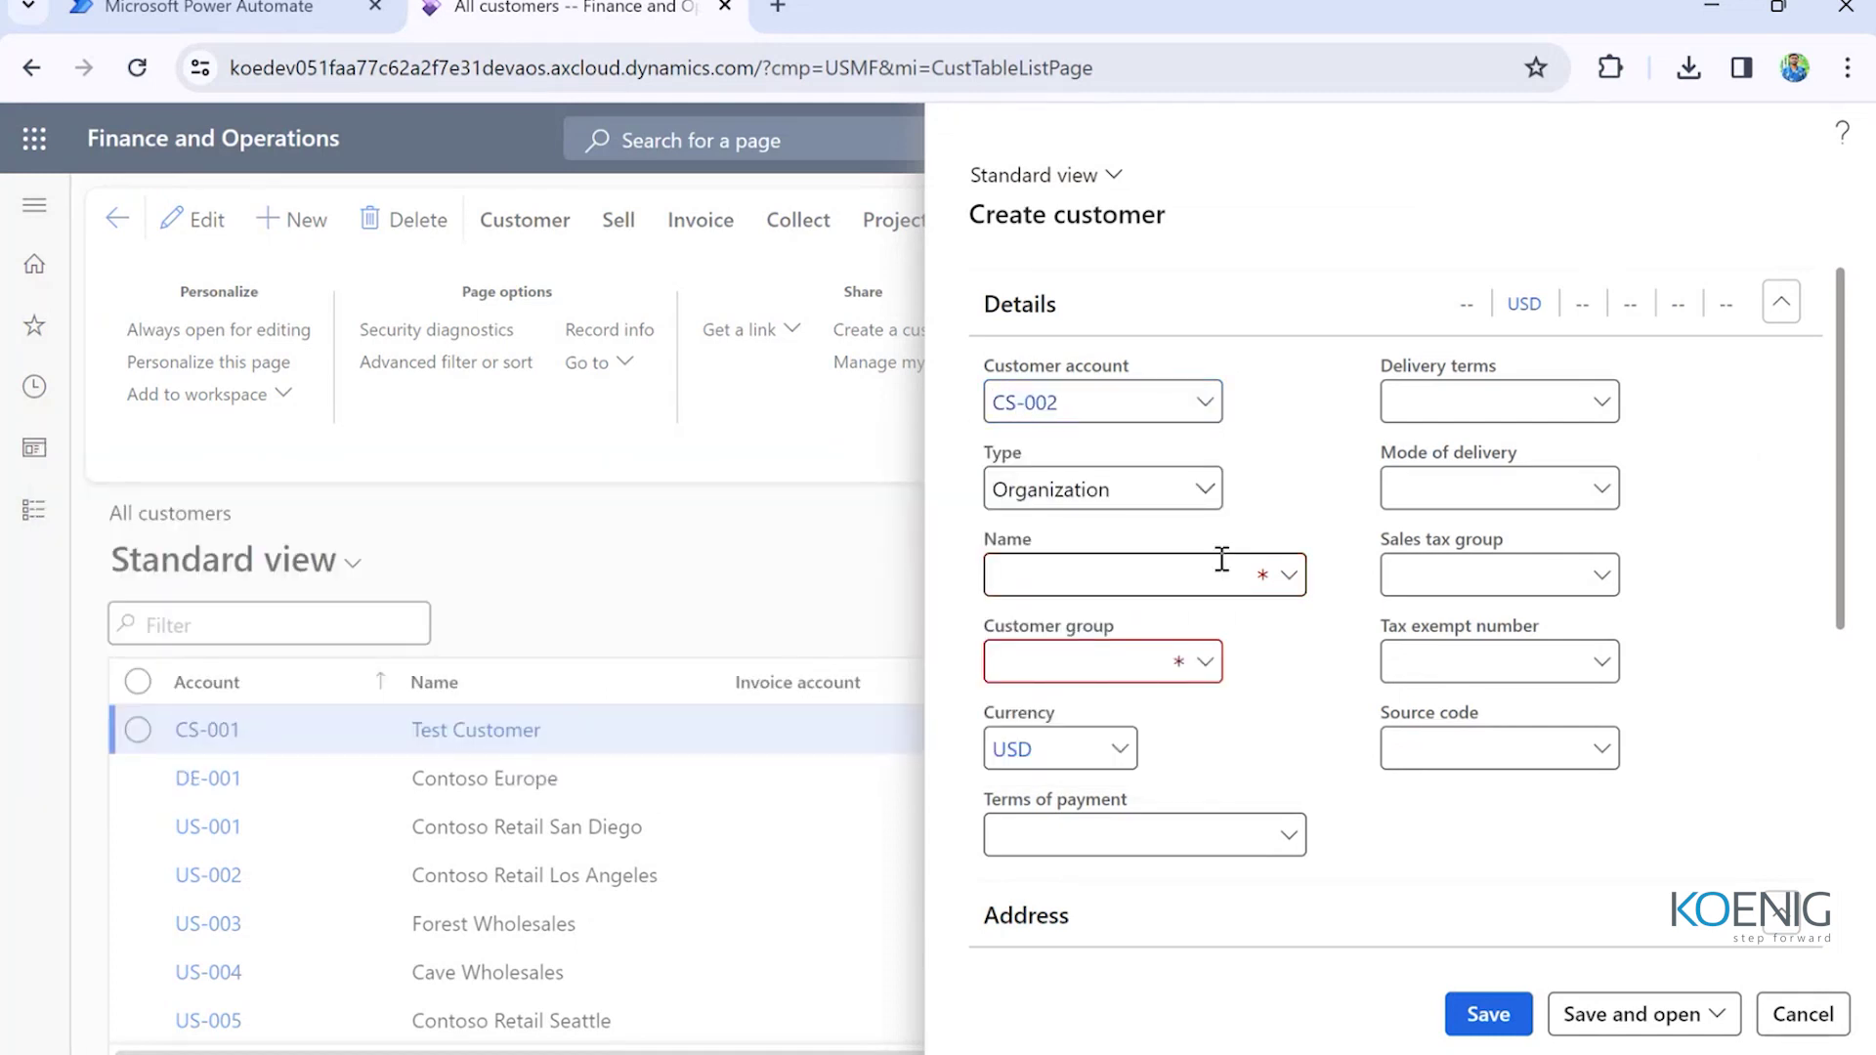
{"action": "type", "text": "Test Customer 02"}
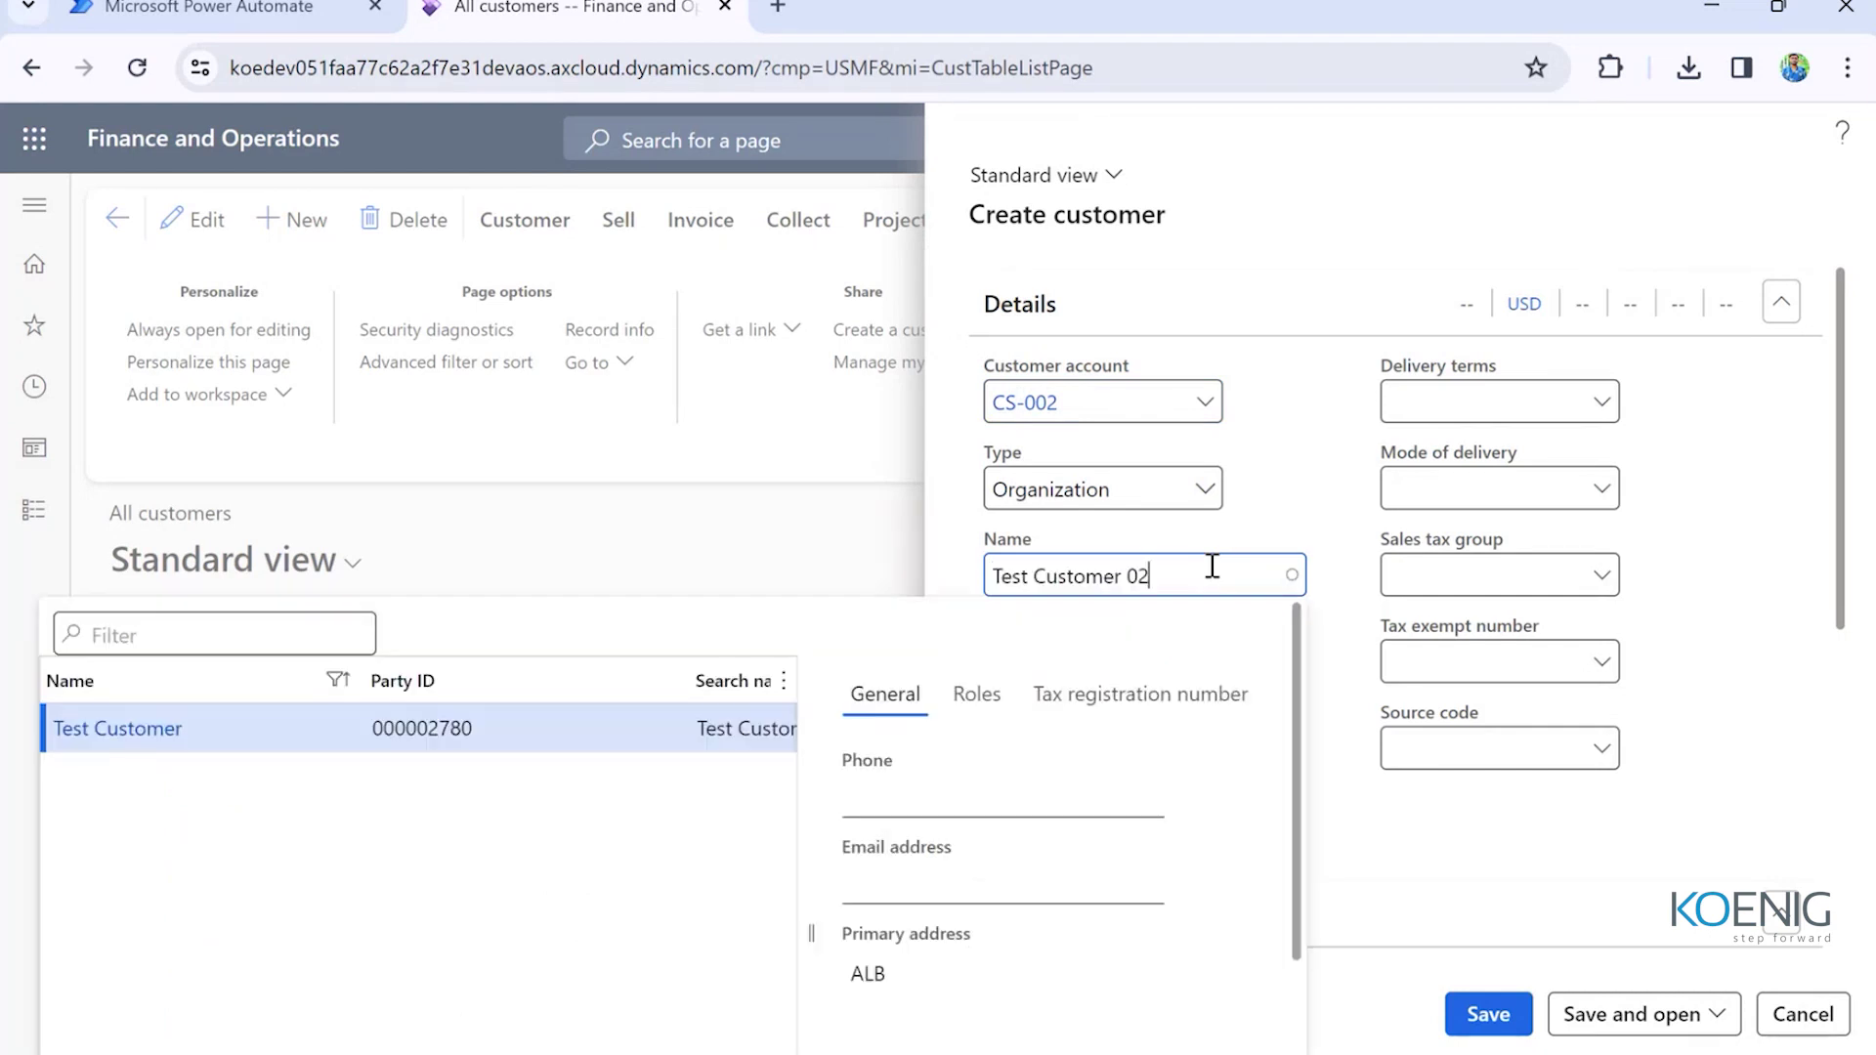
{"action": "key", "text": "Tab"}
- Assign the new customer to customer group 100, Intercompany retail customers, and save the record
{"action": "left_click", "coordinate": [1204, 661]}
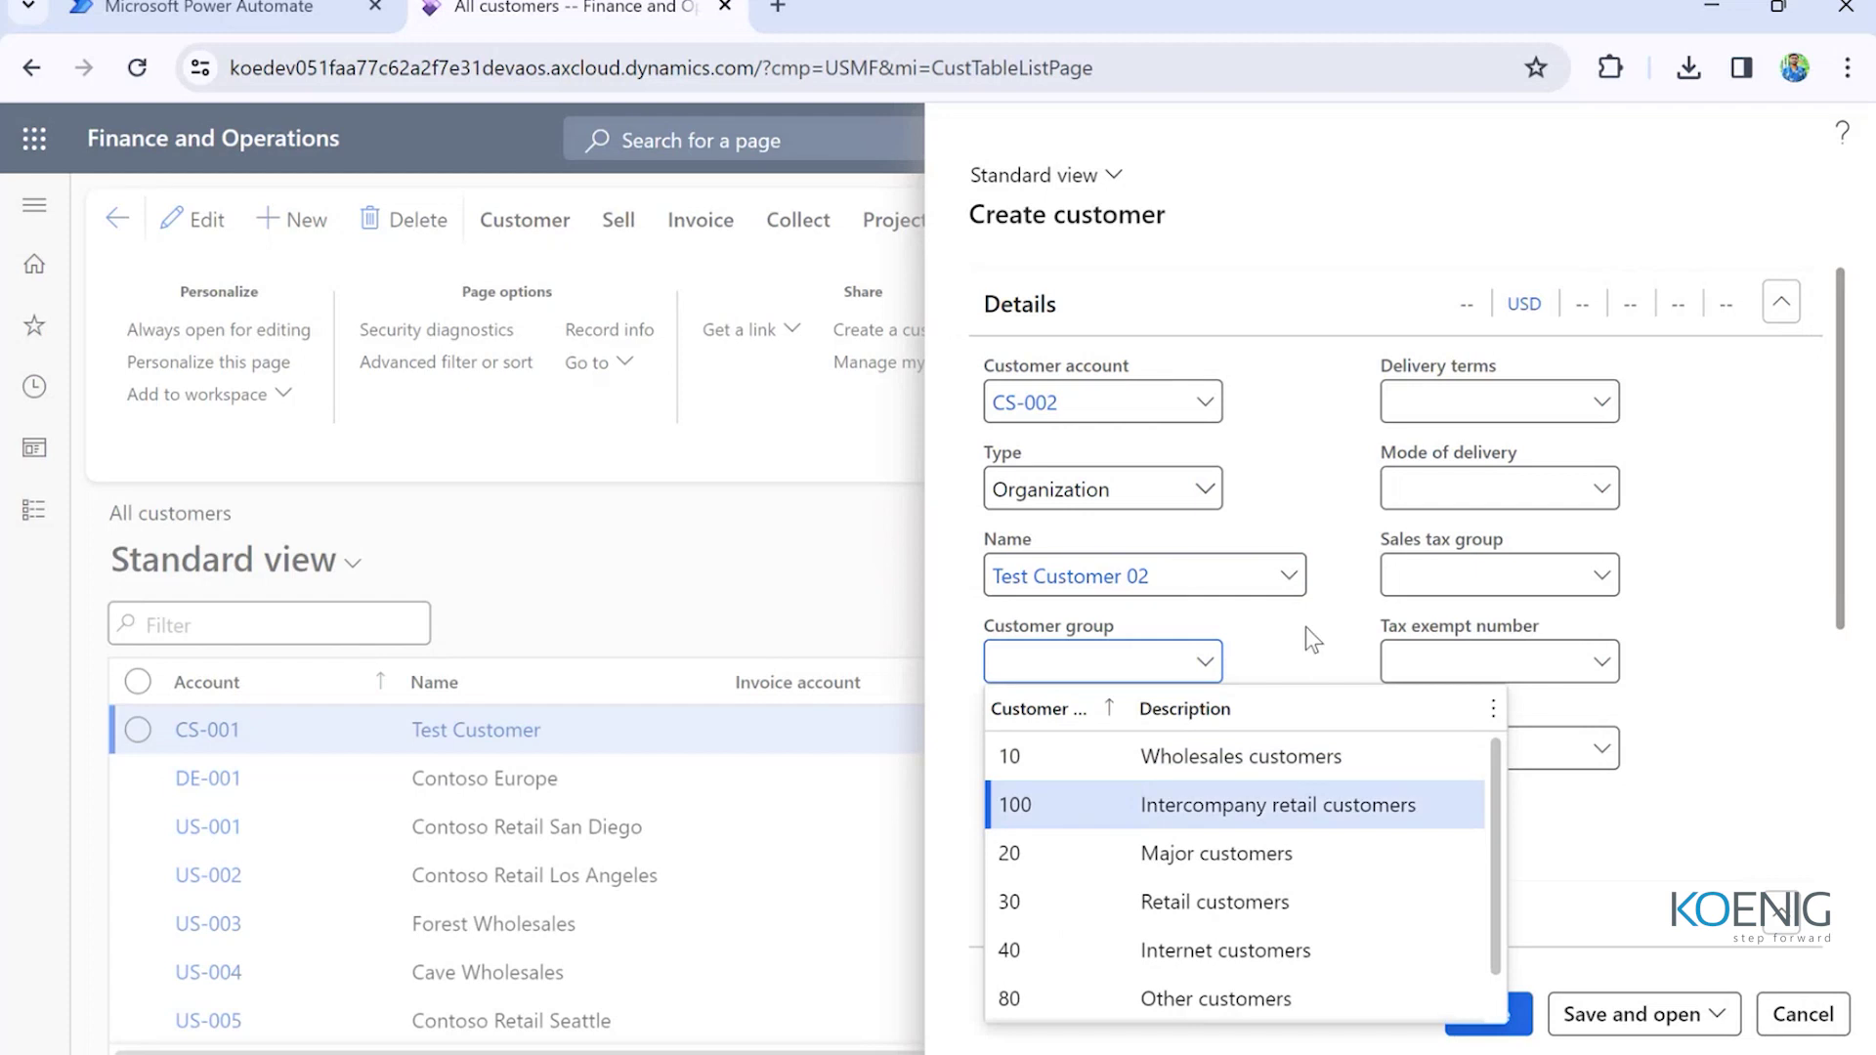
{"action": "key", "text": "Return"}
{"action": "scroll", "coordinate": [1306, 640], "scroll_direction": "down", "scroll_amount": 6}
{"action": "left_click", "coordinate": [1486, 1016]}
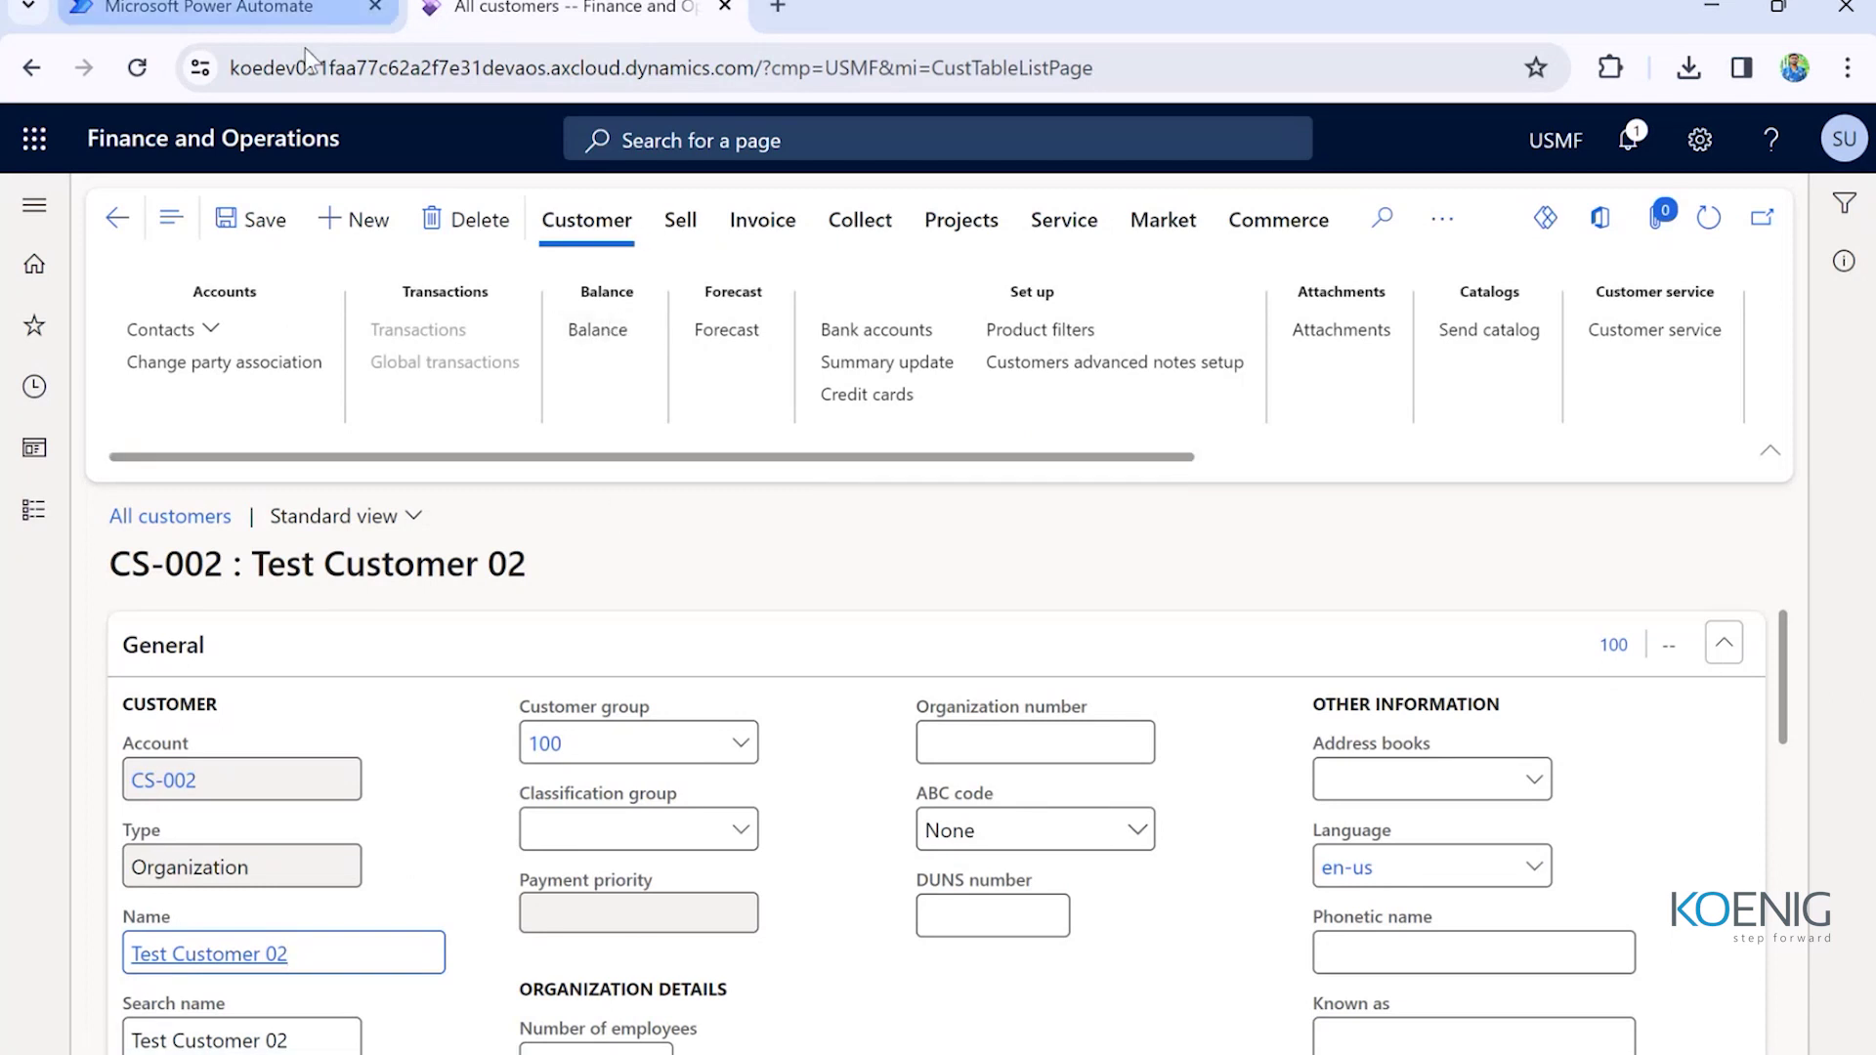
- Open the recently used Batch jobs page to check the Change based alerts job, then review the Action center notifications
{"action": "left_click", "coordinate": [35, 387]}
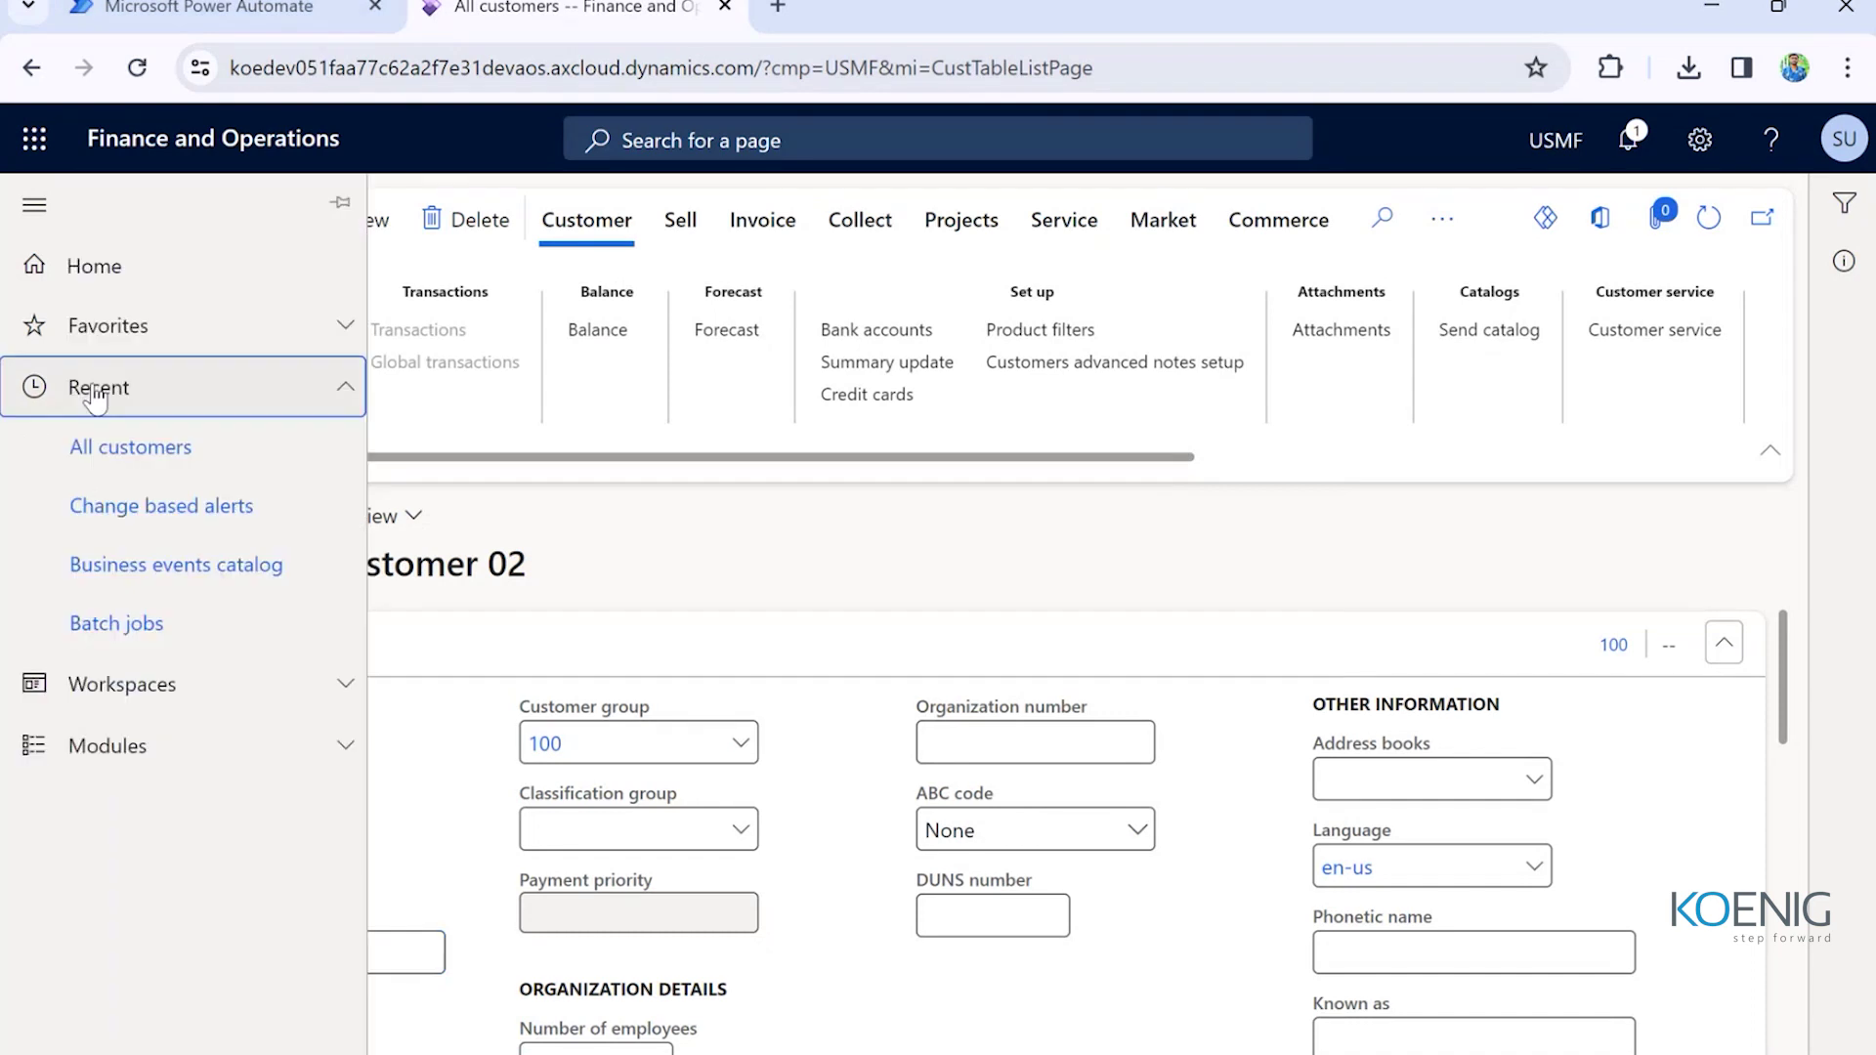
{"action": "left_click", "coordinate": [122, 625]}
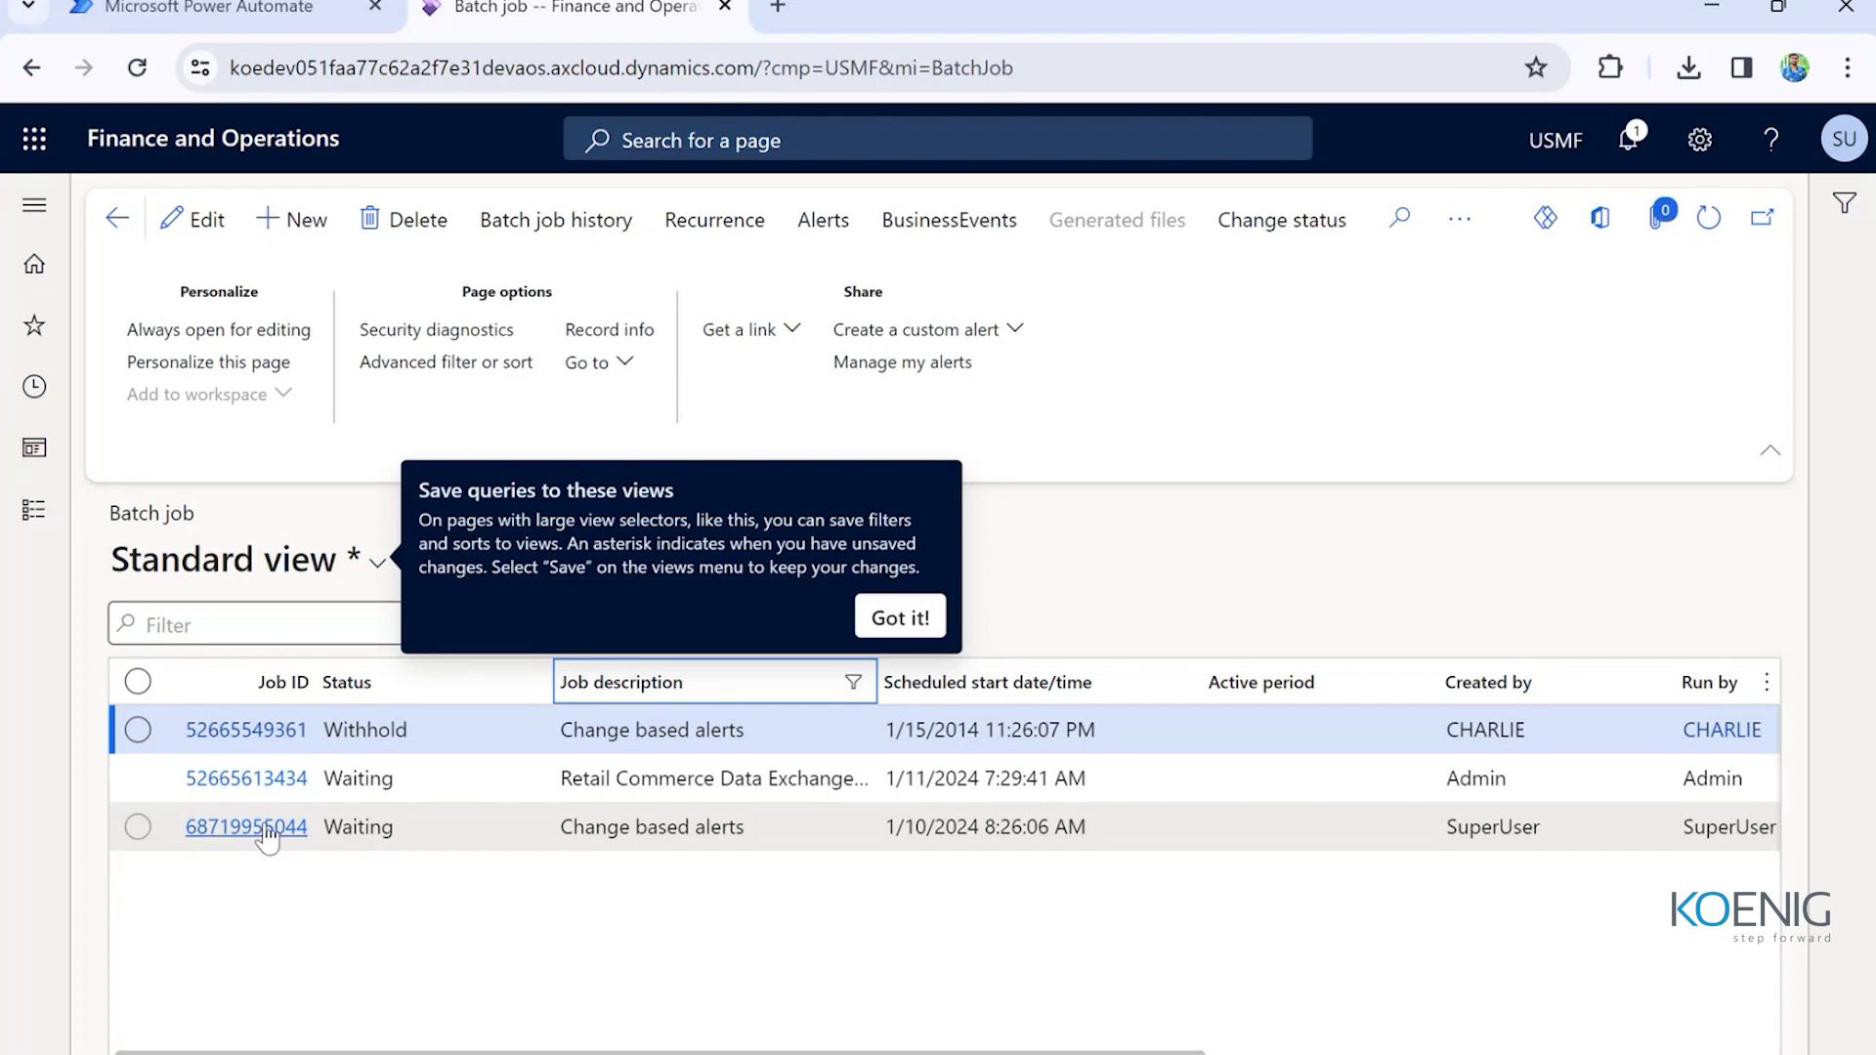
{"action": "left_click", "coordinate": [1628, 140]}
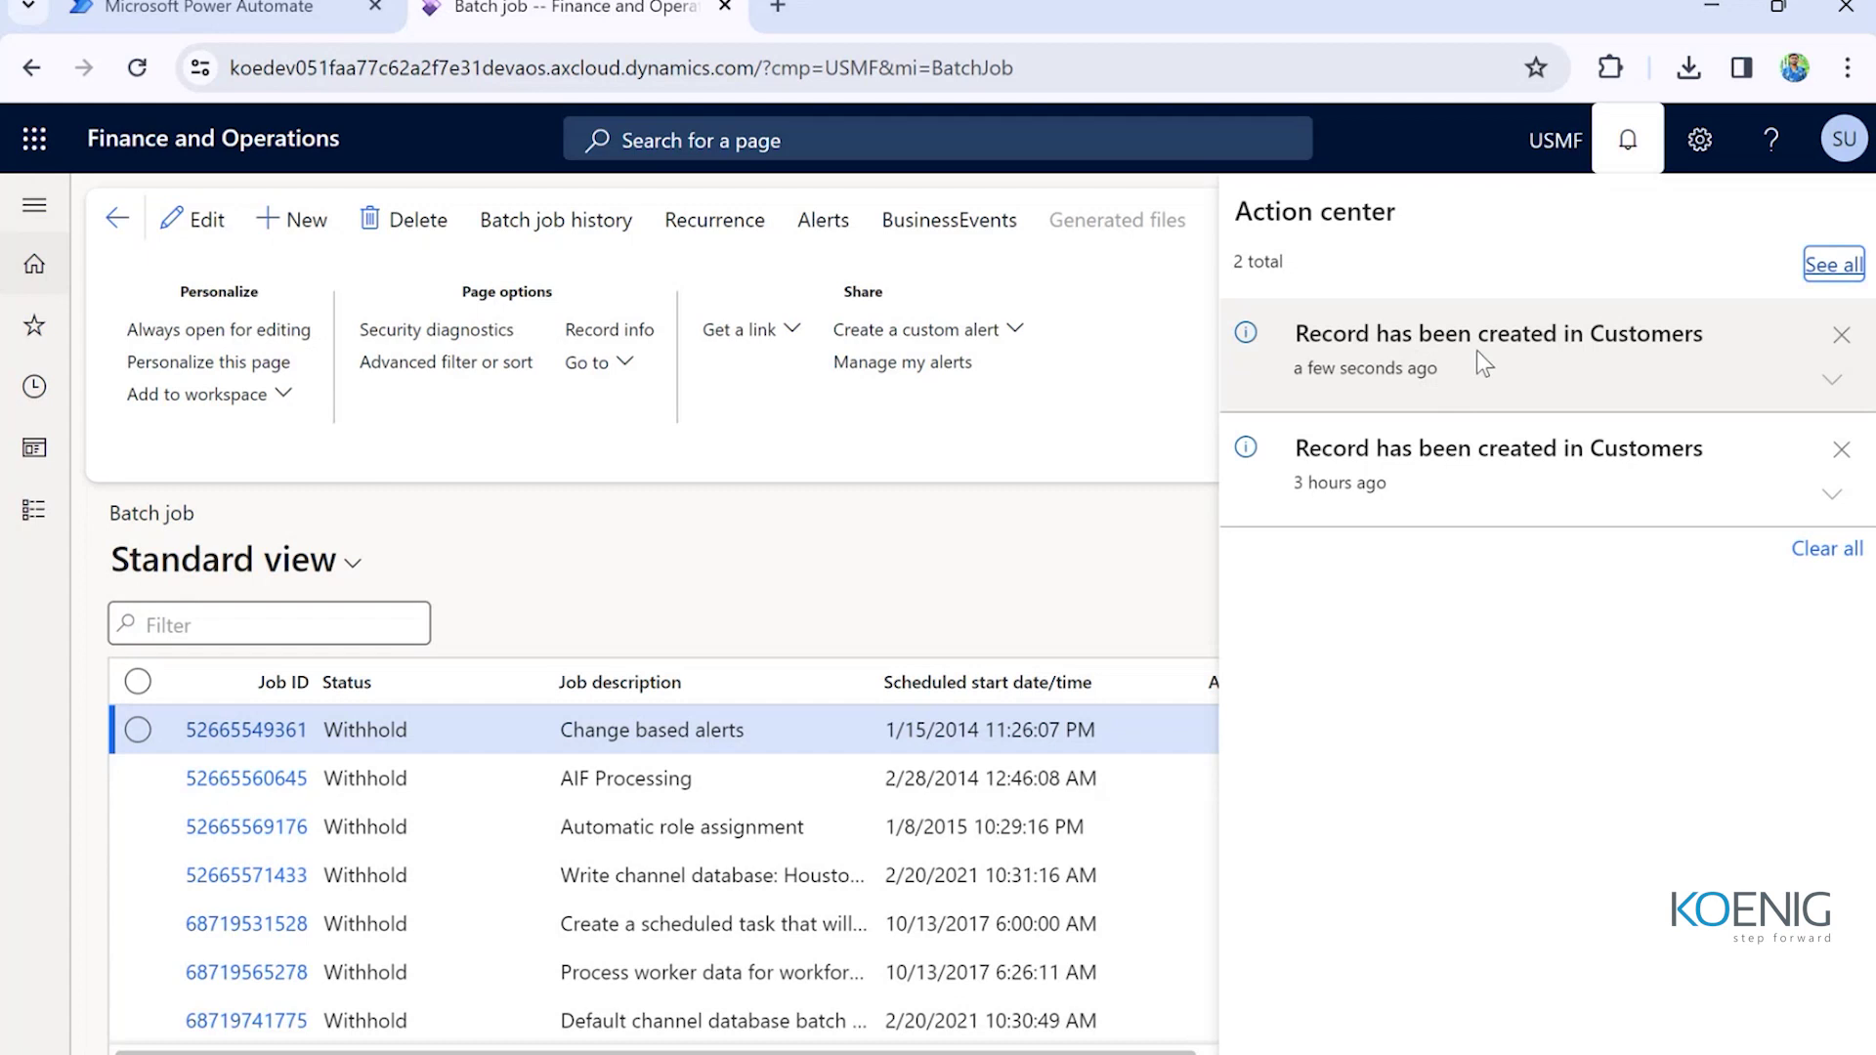
- Switch to Power Automate and open the latest run in the "When a Business Event occurs -> Parse JSON" flow's 28-day run history
{"action": "left_click", "coordinate": [210, 8]}
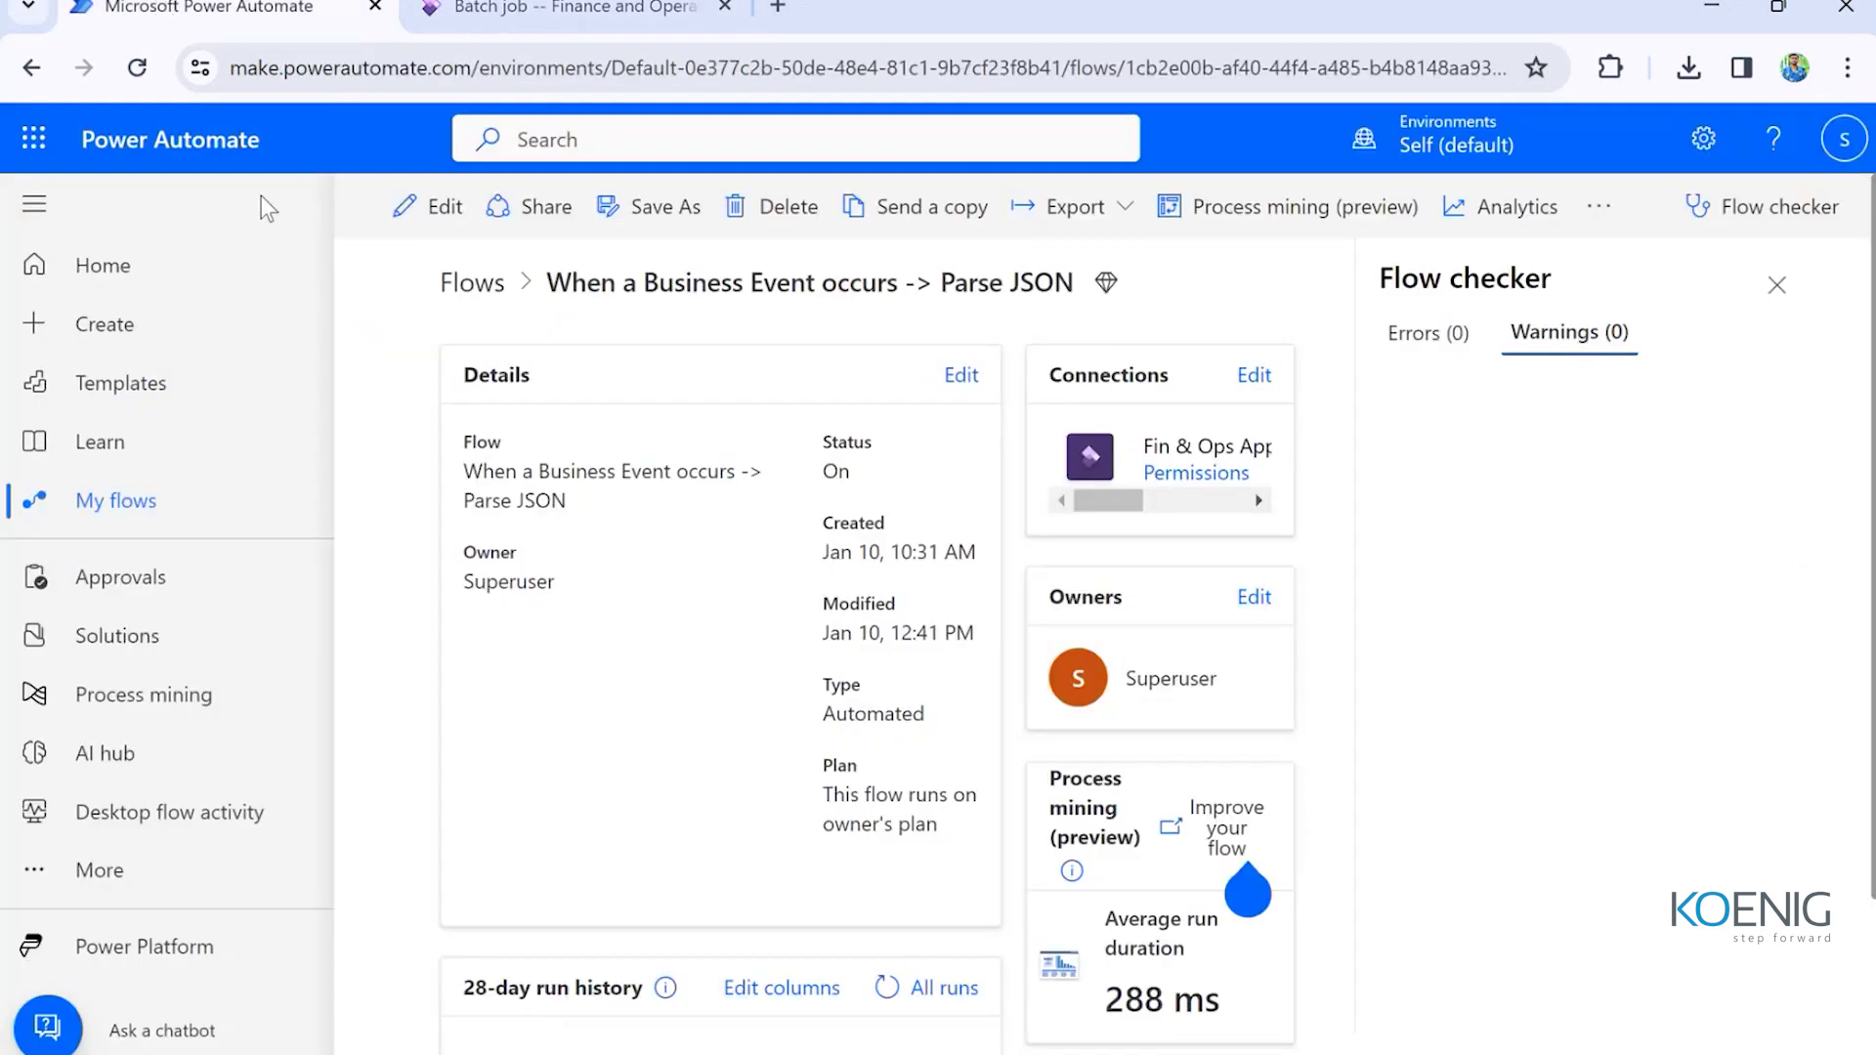
{"action": "left_click", "coordinate": [103, 506]}
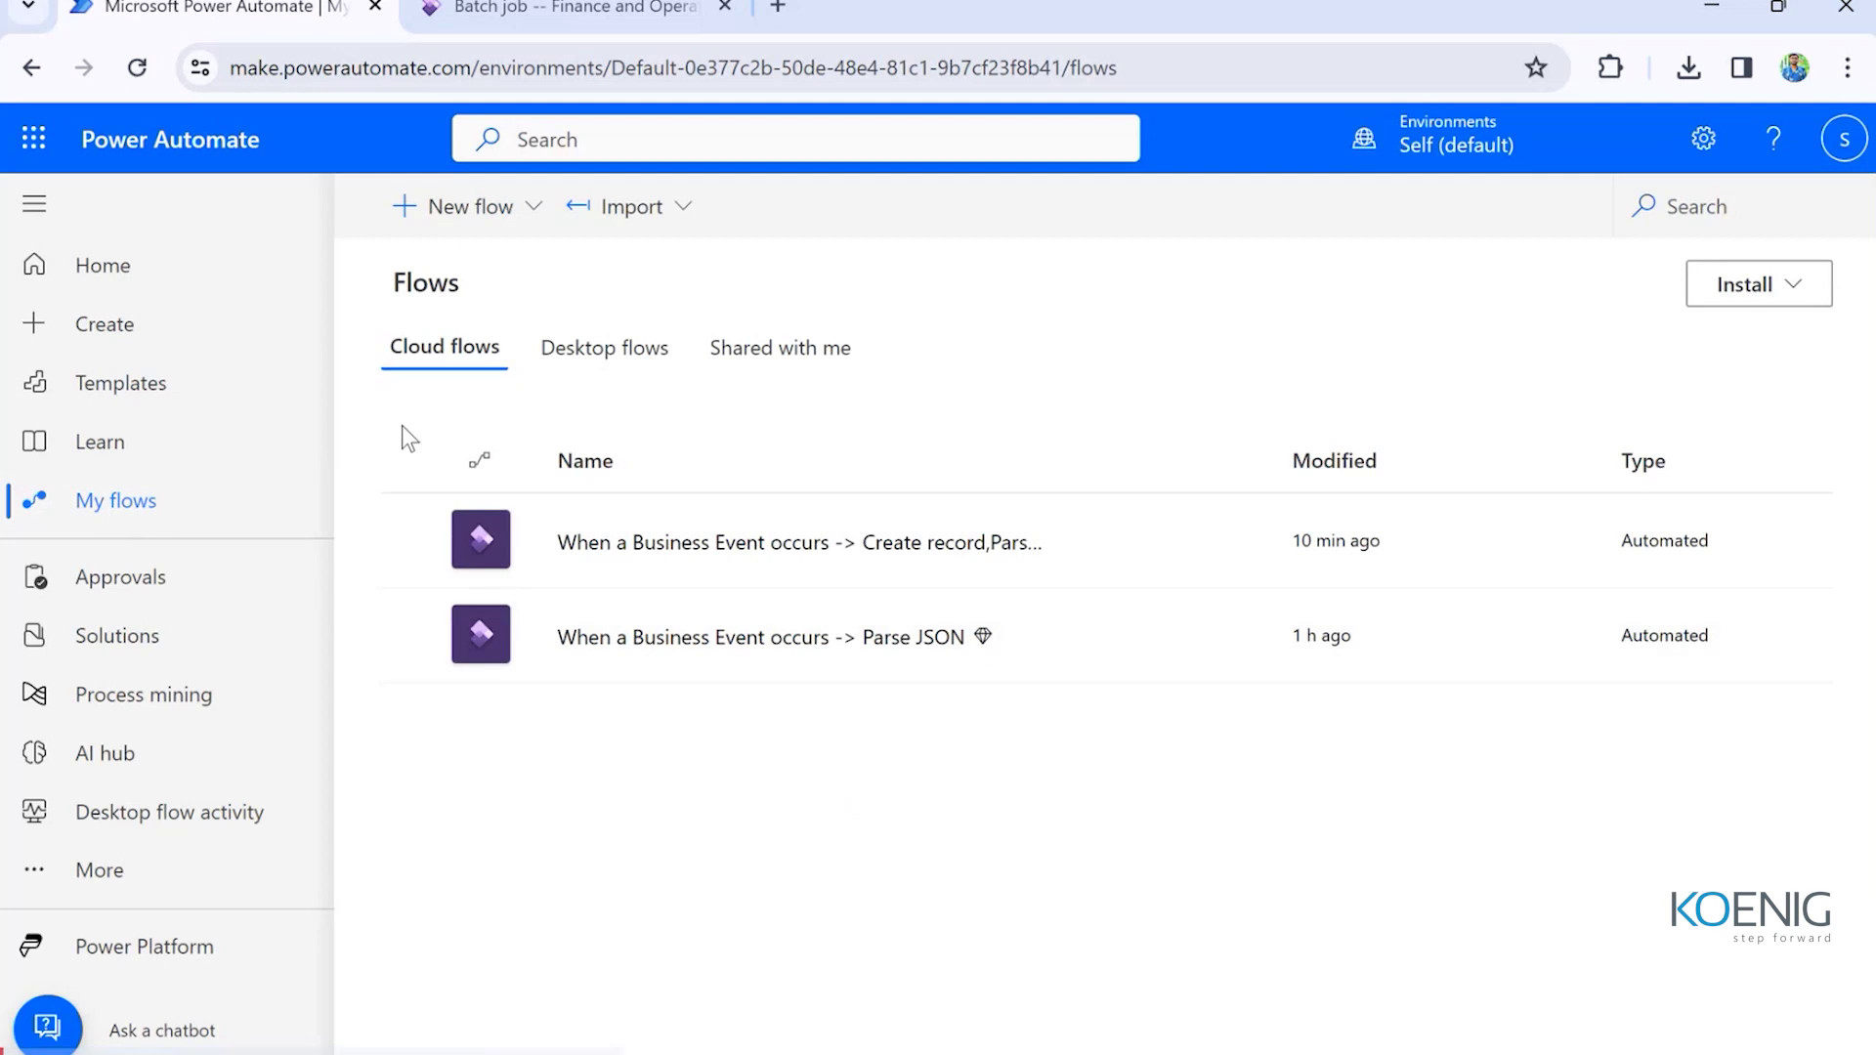
{"action": "left_click", "coordinate": [139, 69]}
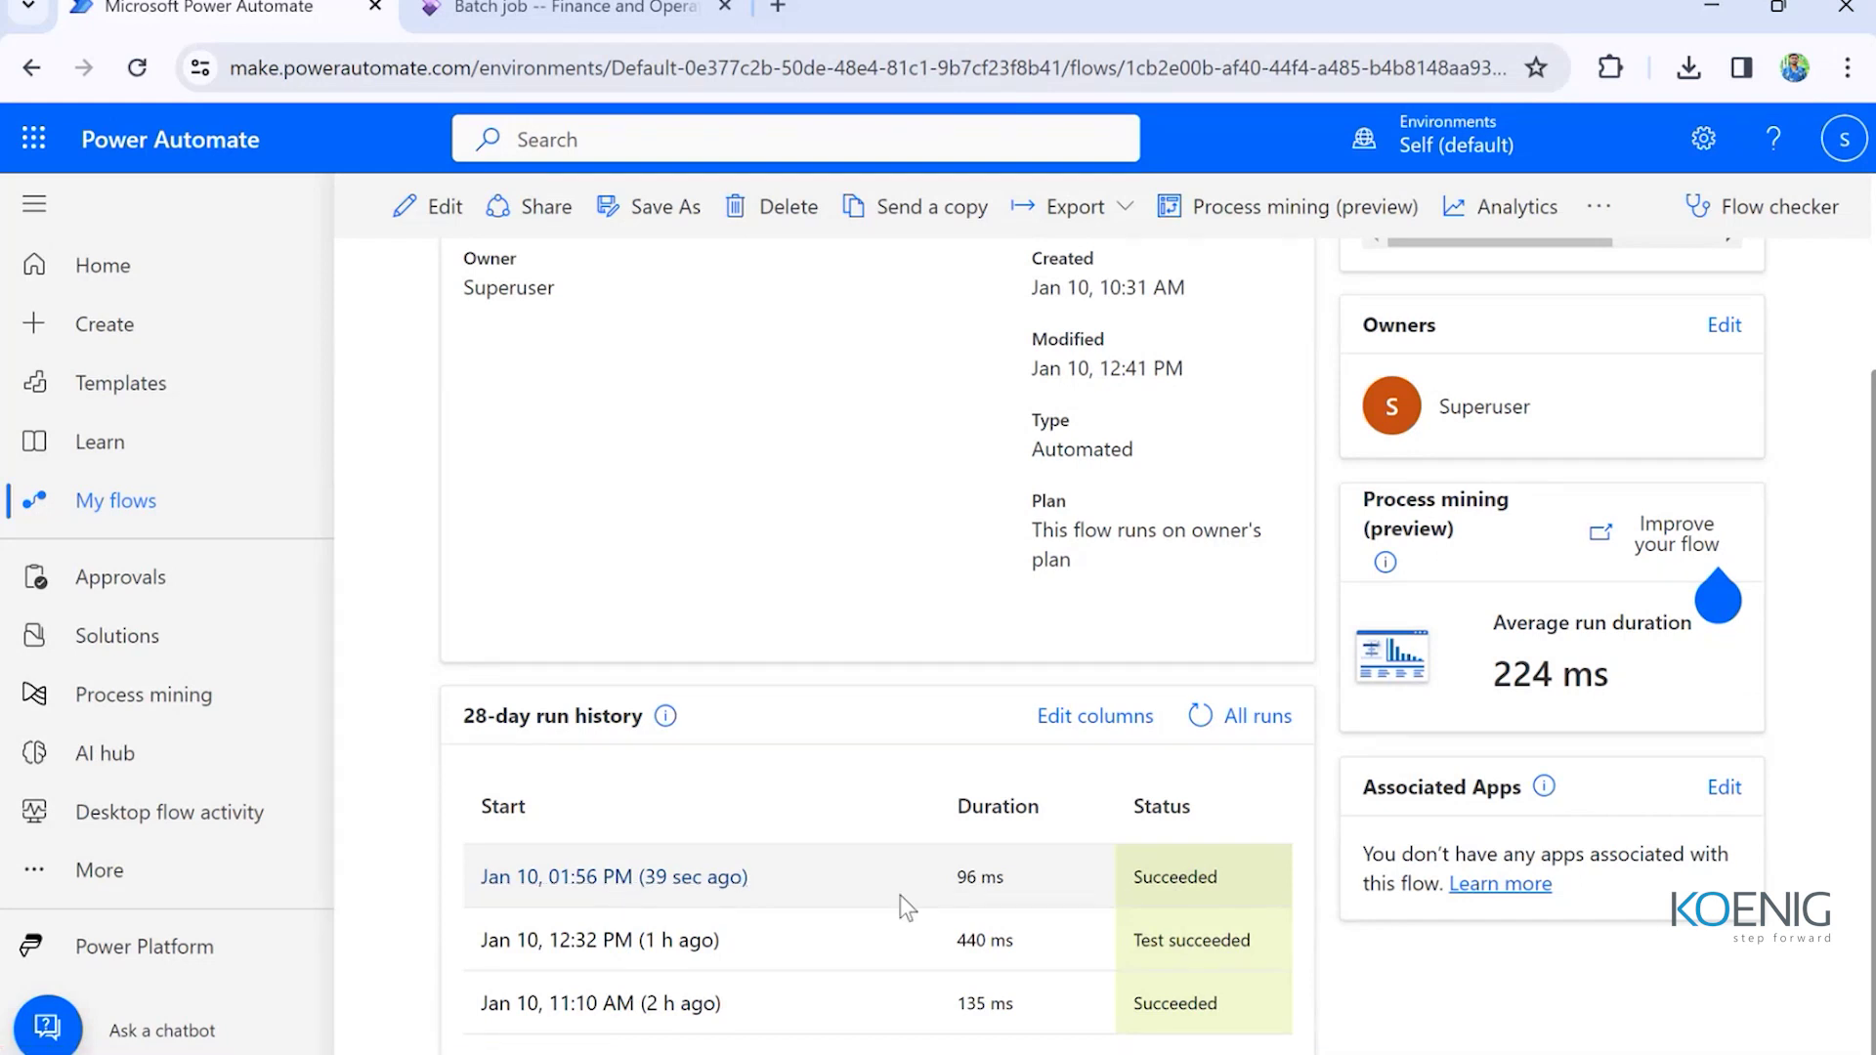
{"action": "left_click", "coordinate": [664, 877]}
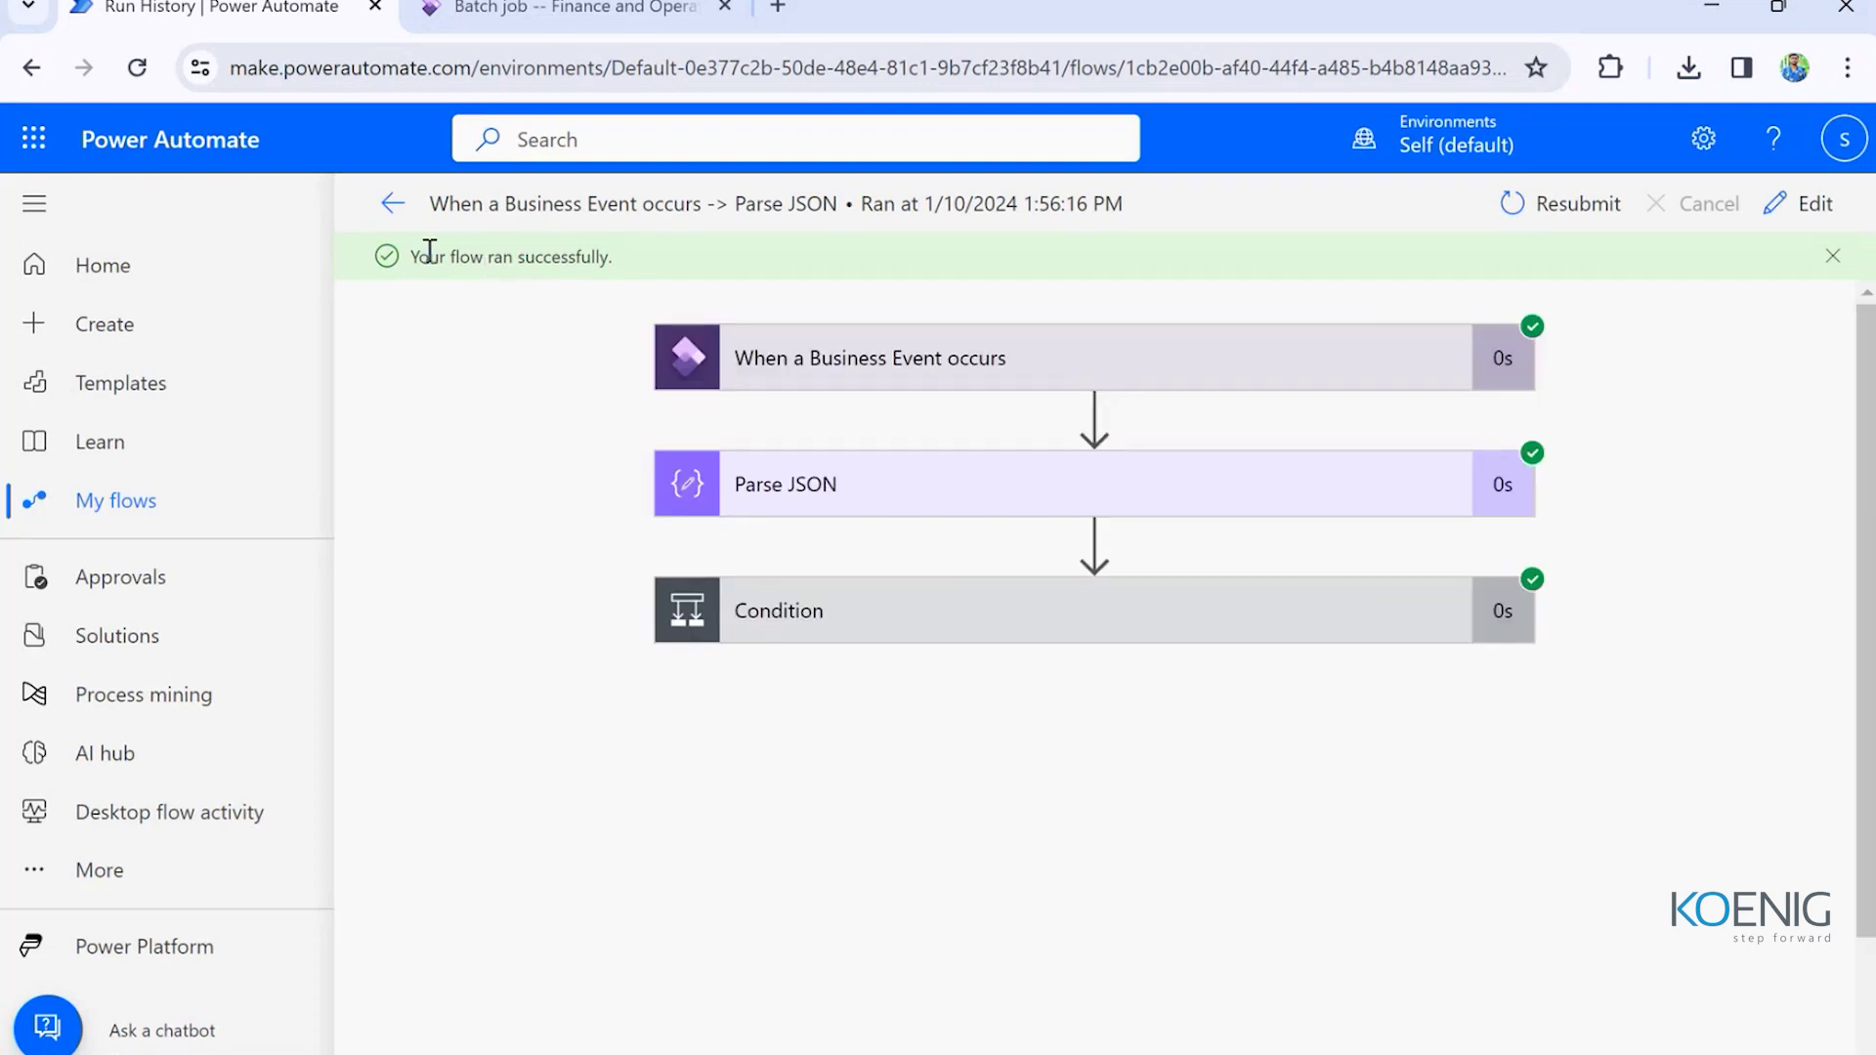
- Expand the Parse JSON action of the run and examine its output body, including KeyValue1, KeyValue2, the subject and the table fields
{"action": "left_click", "coordinate": [914, 498]}
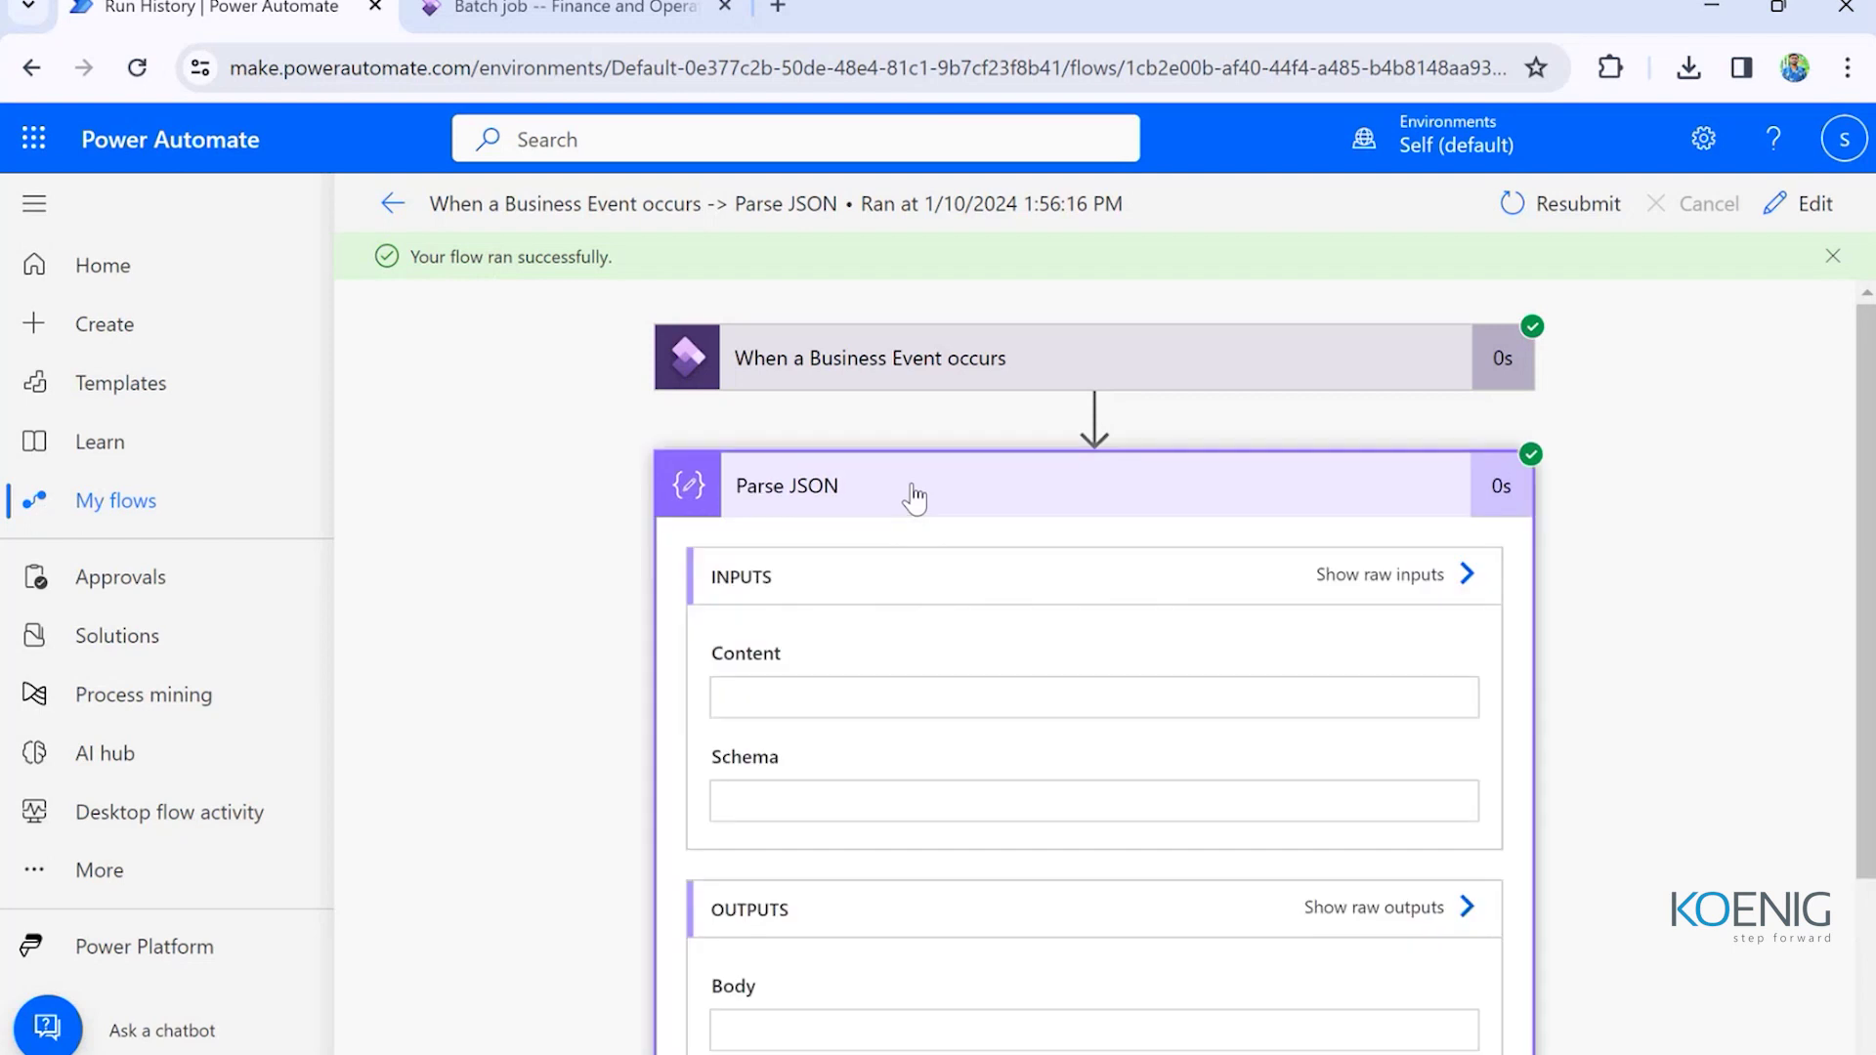
{"action": "scroll", "coordinate": [997, 579], "scroll_direction": "down", "scroll_amount": 8}
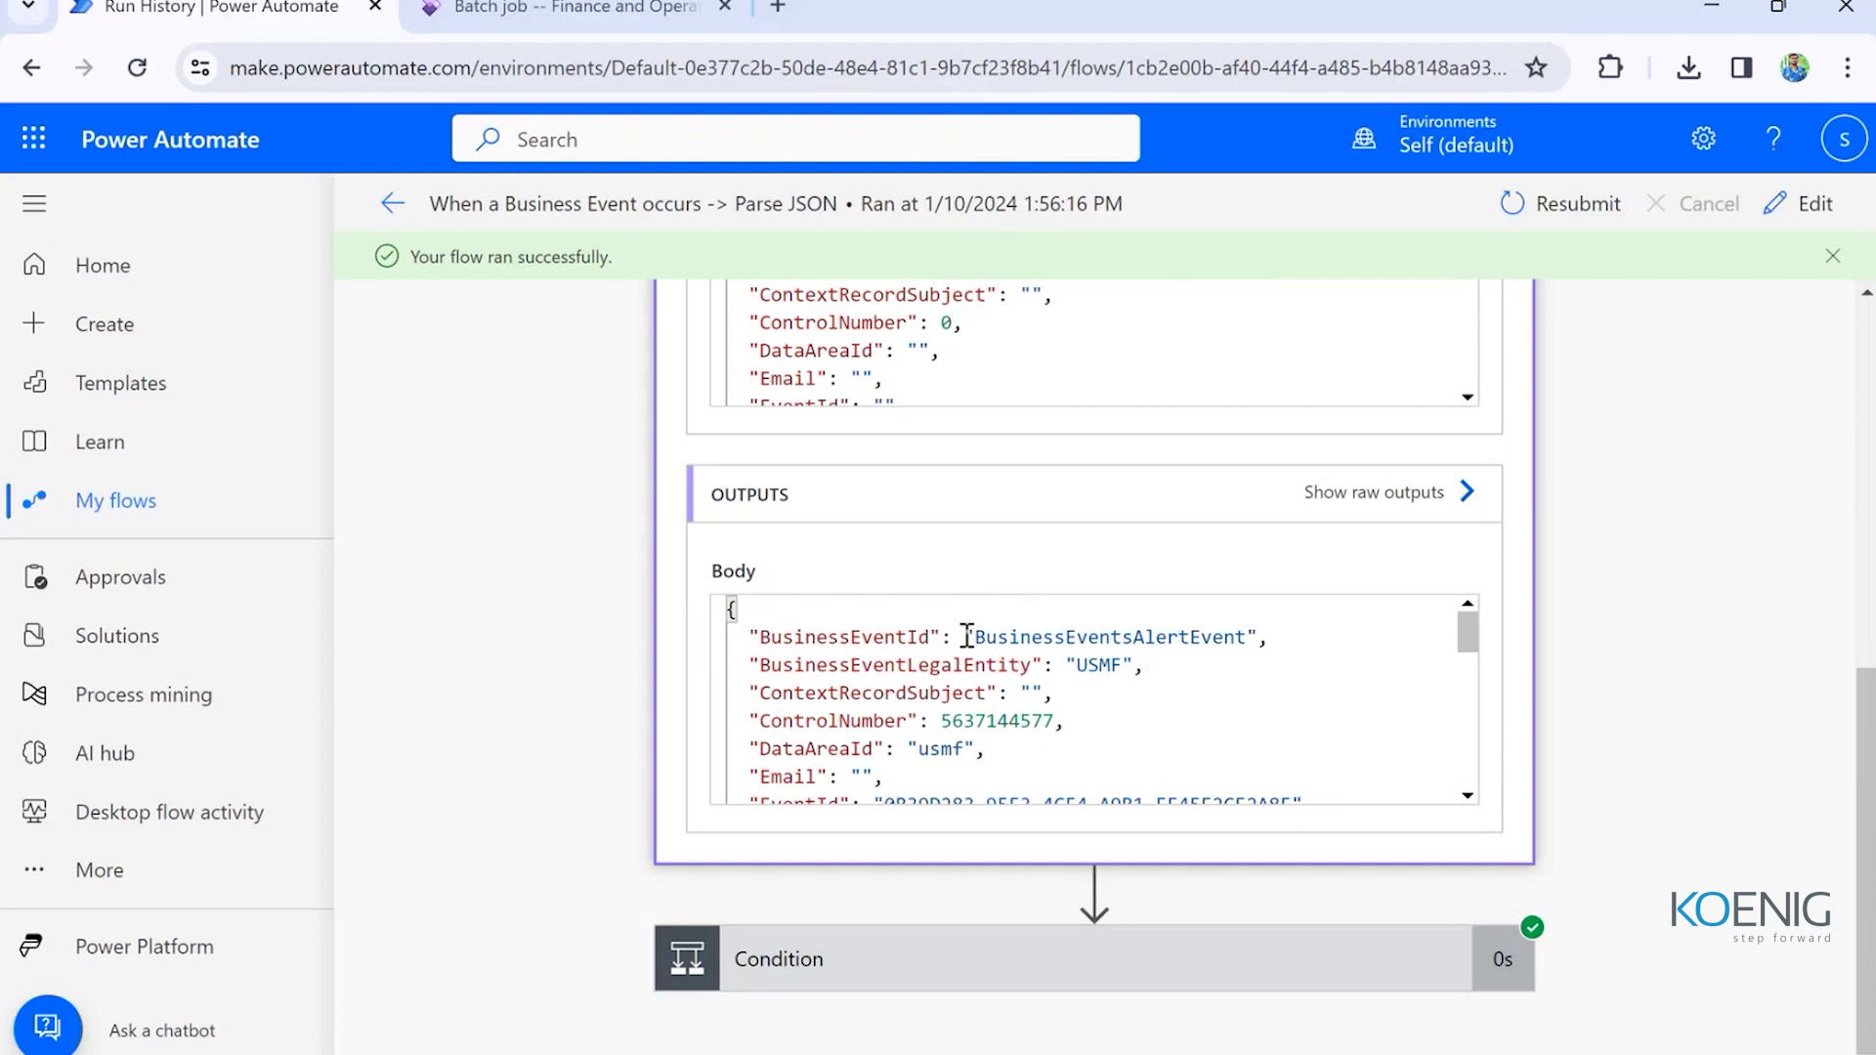
{"action": "scroll", "coordinate": [968, 637], "scroll_direction": "down", "scroll_amount": 2}
{"action": "scroll", "coordinate": [967, 640], "scroll_direction": "down", "scroll_amount": 2}
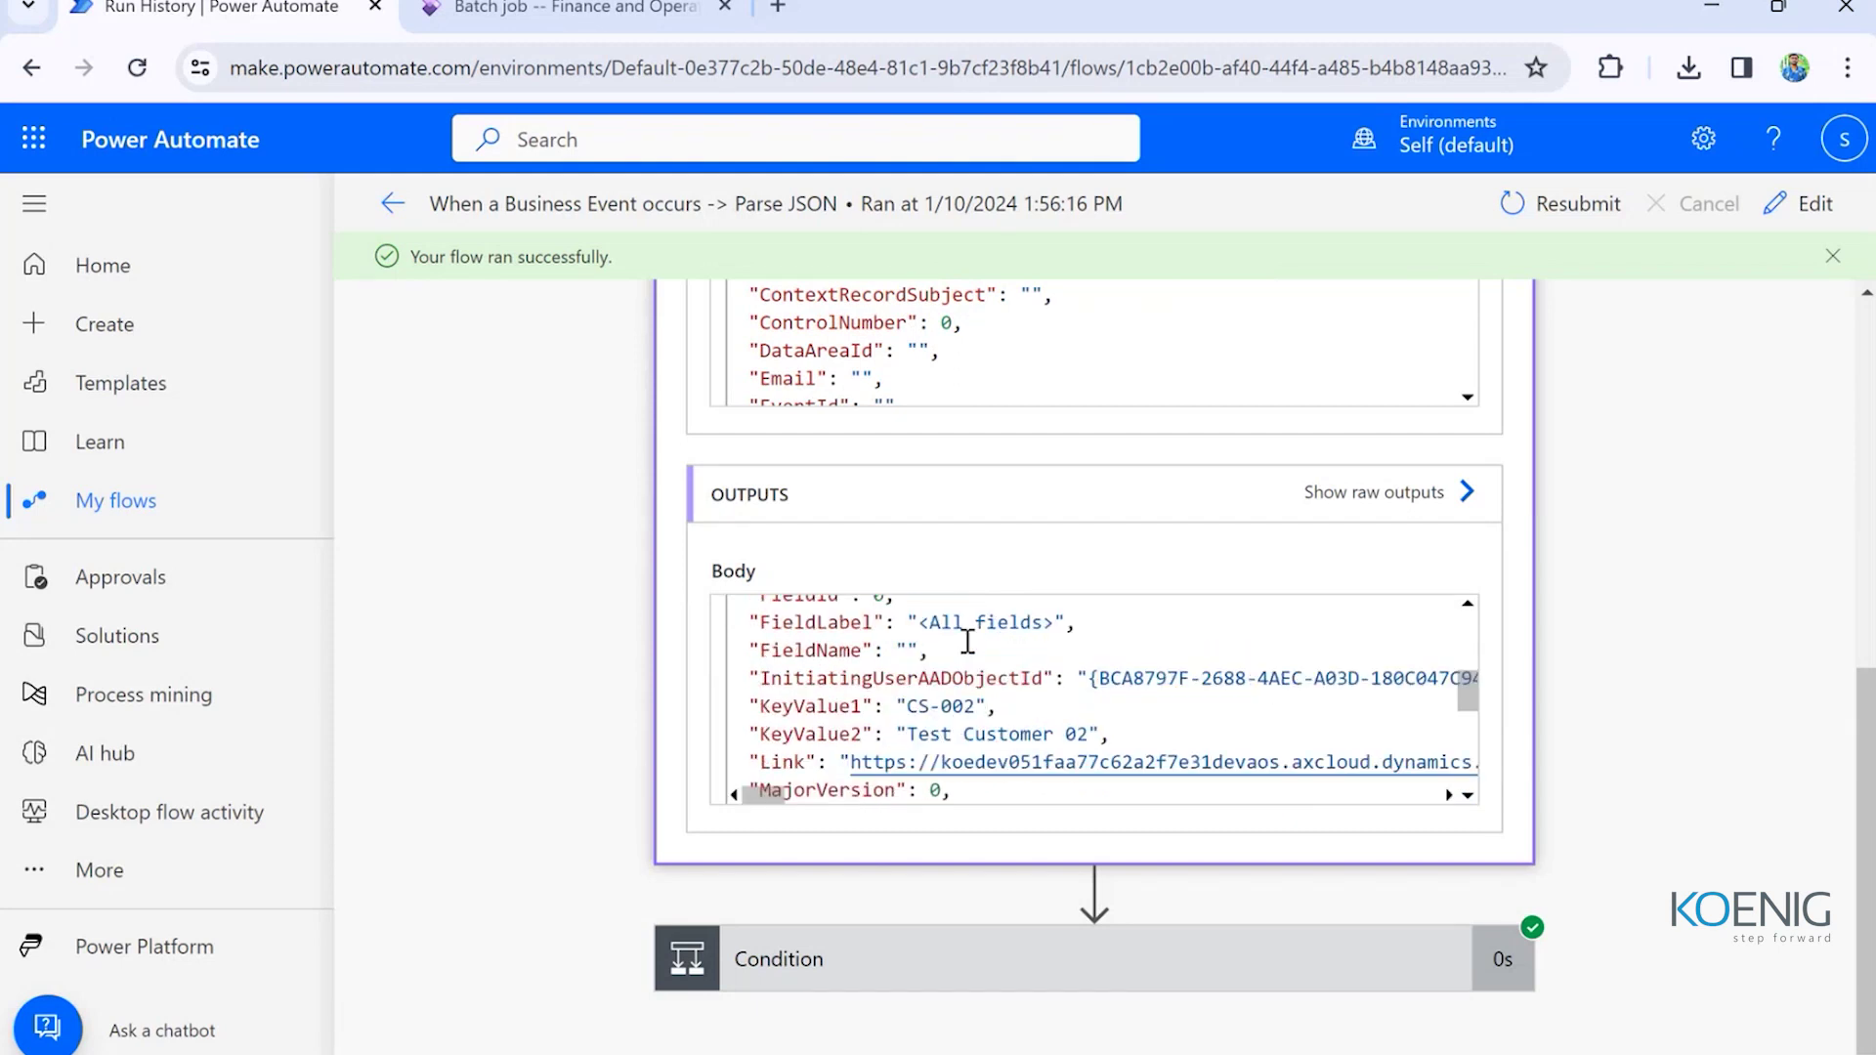
{"action": "left_click_drag", "start_coordinate": [903, 706], "coordinate": [1153, 712]}
{"action": "double_click", "coordinate": [924, 734]}
{"action": "scroll", "coordinate": [1155, 710], "scroll_direction": "down", "scroll_amount": 3}
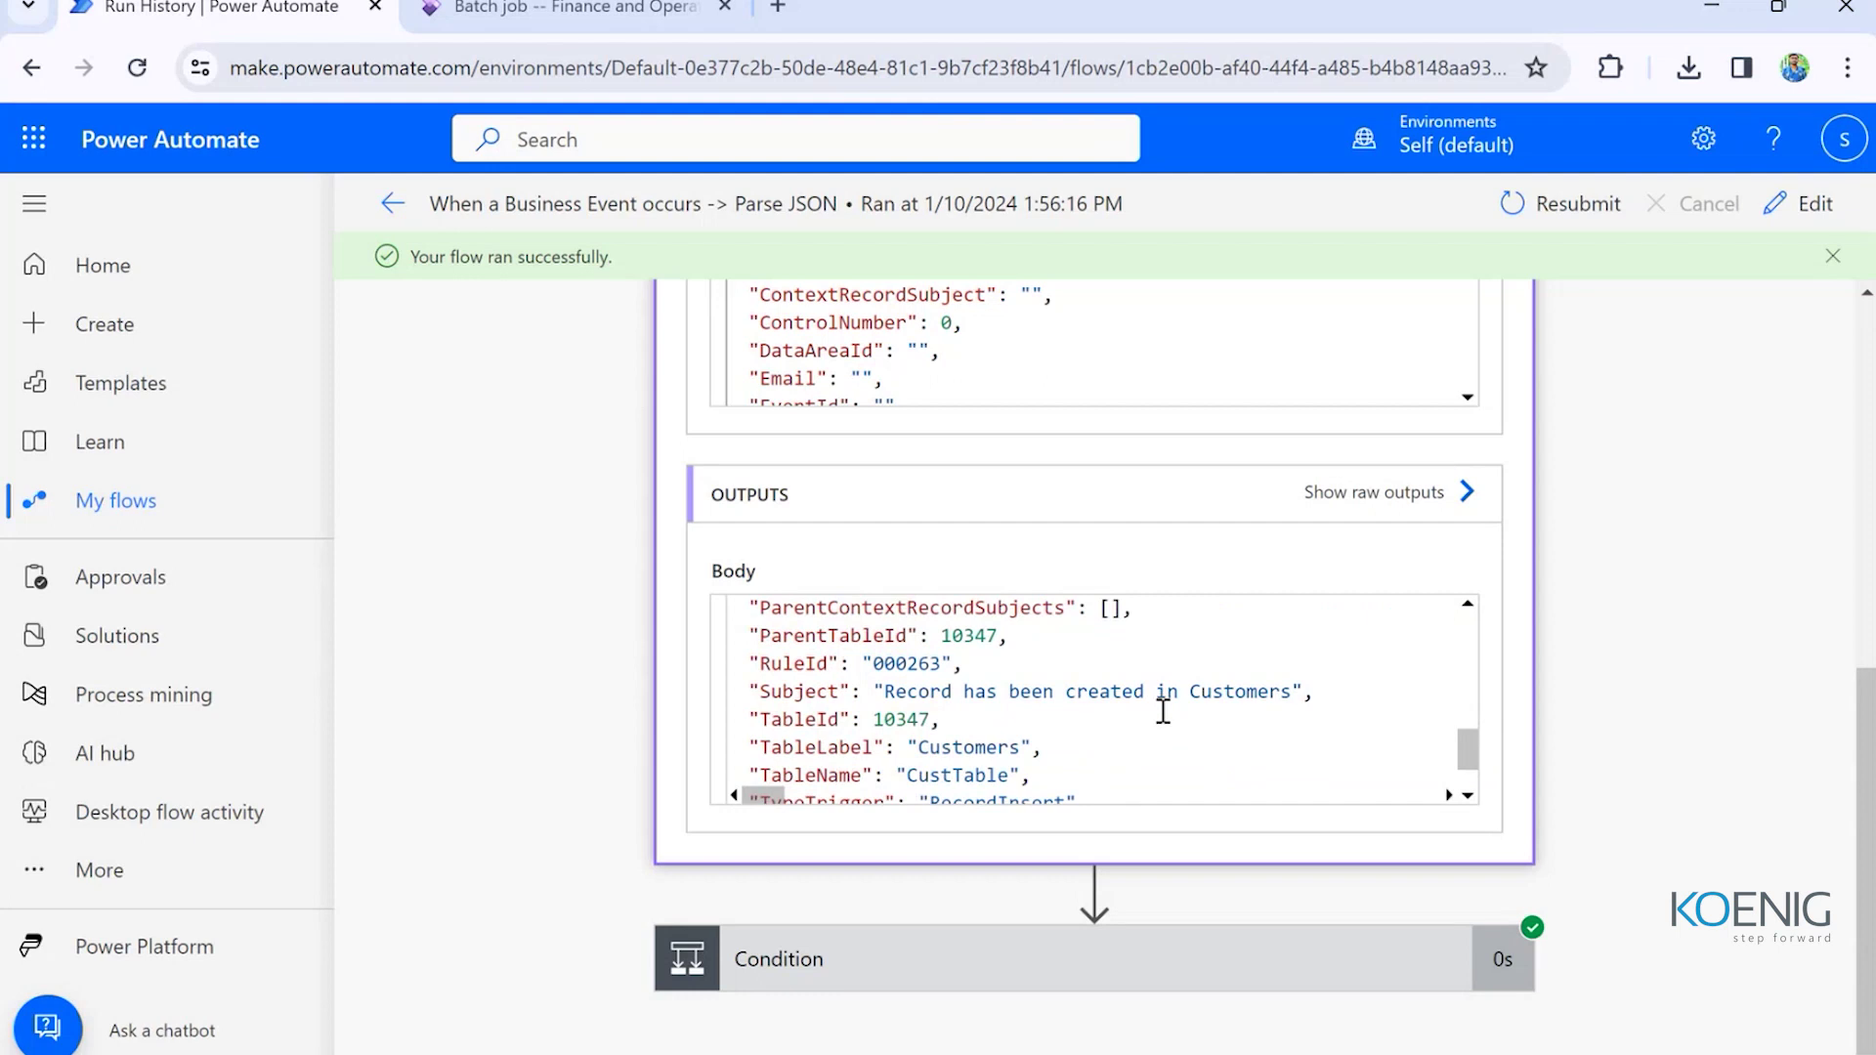
{"action": "scroll", "coordinate": [1163, 712], "scroll_direction": "down", "scroll_amount": 2}
{"action": "scroll", "coordinate": [1163, 711], "scroll_direction": "up", "scroll_amount": 3}
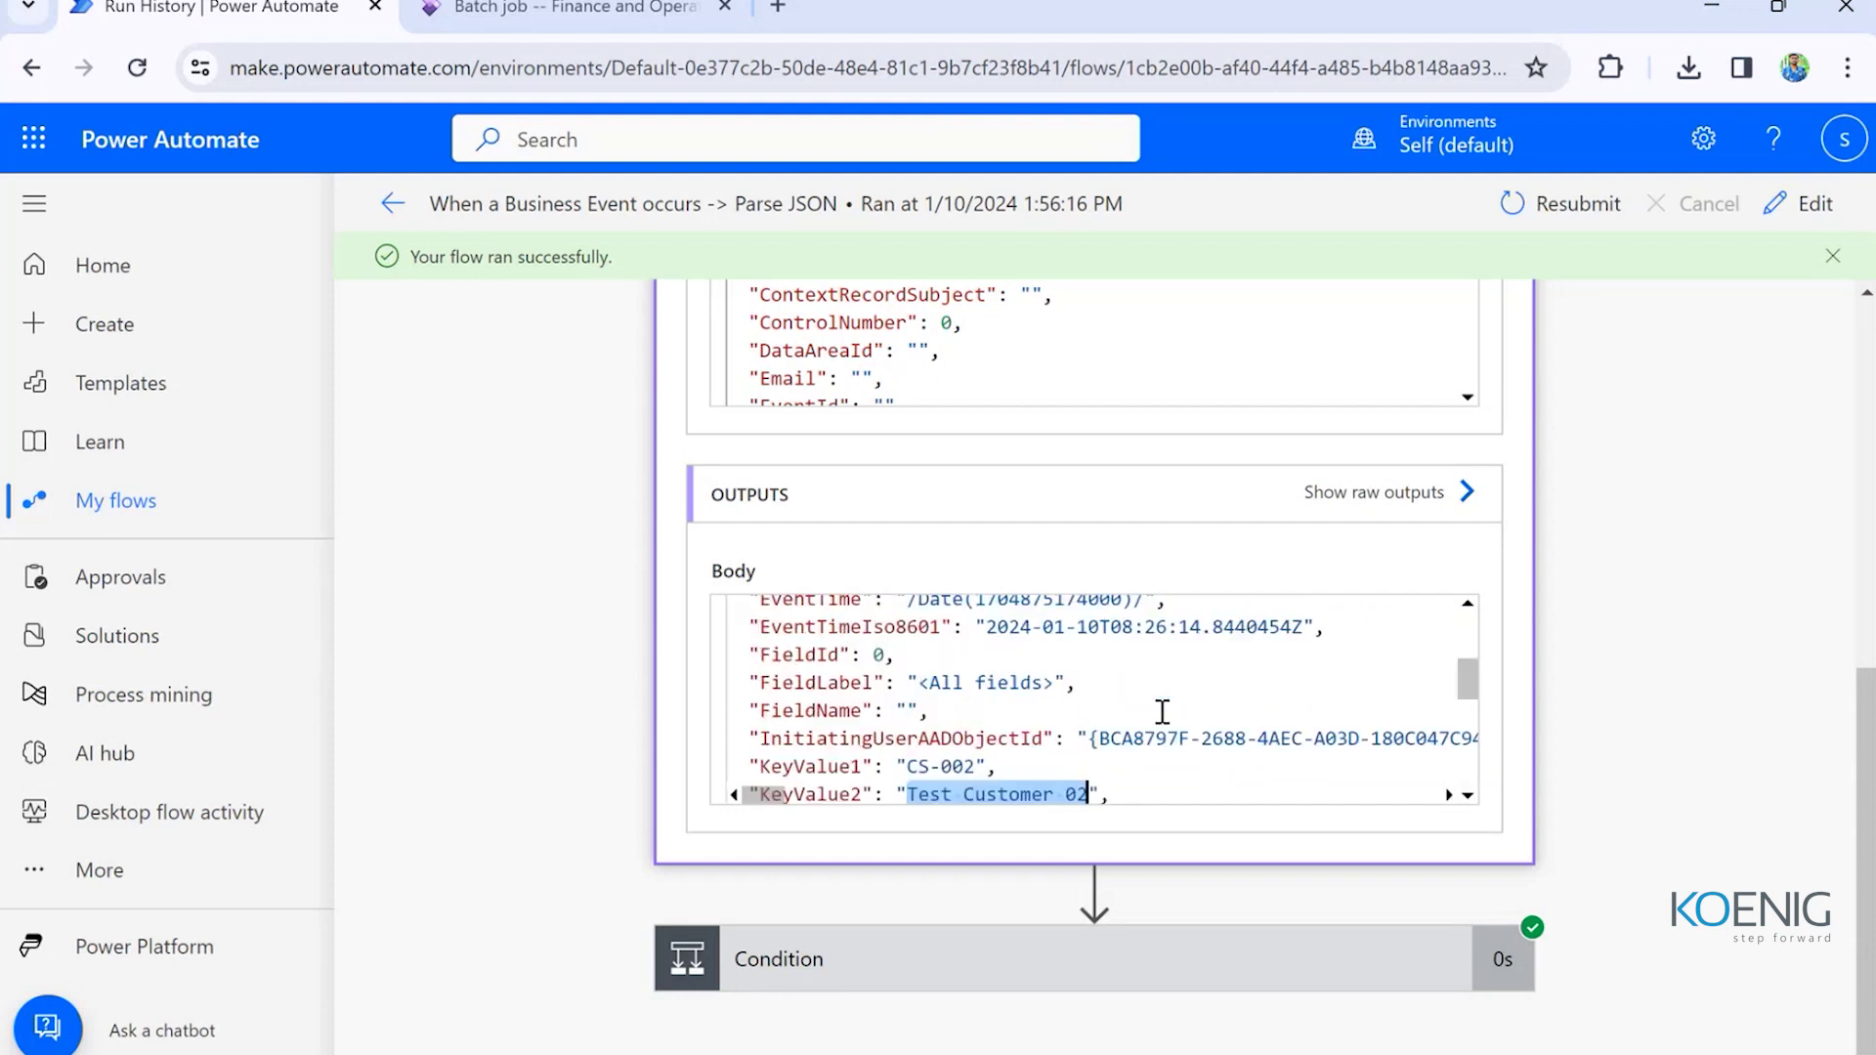
{"action": "scroll", "coordinate": [1163, 712], "scroll_direction": "up", "scroll_amount": 5}
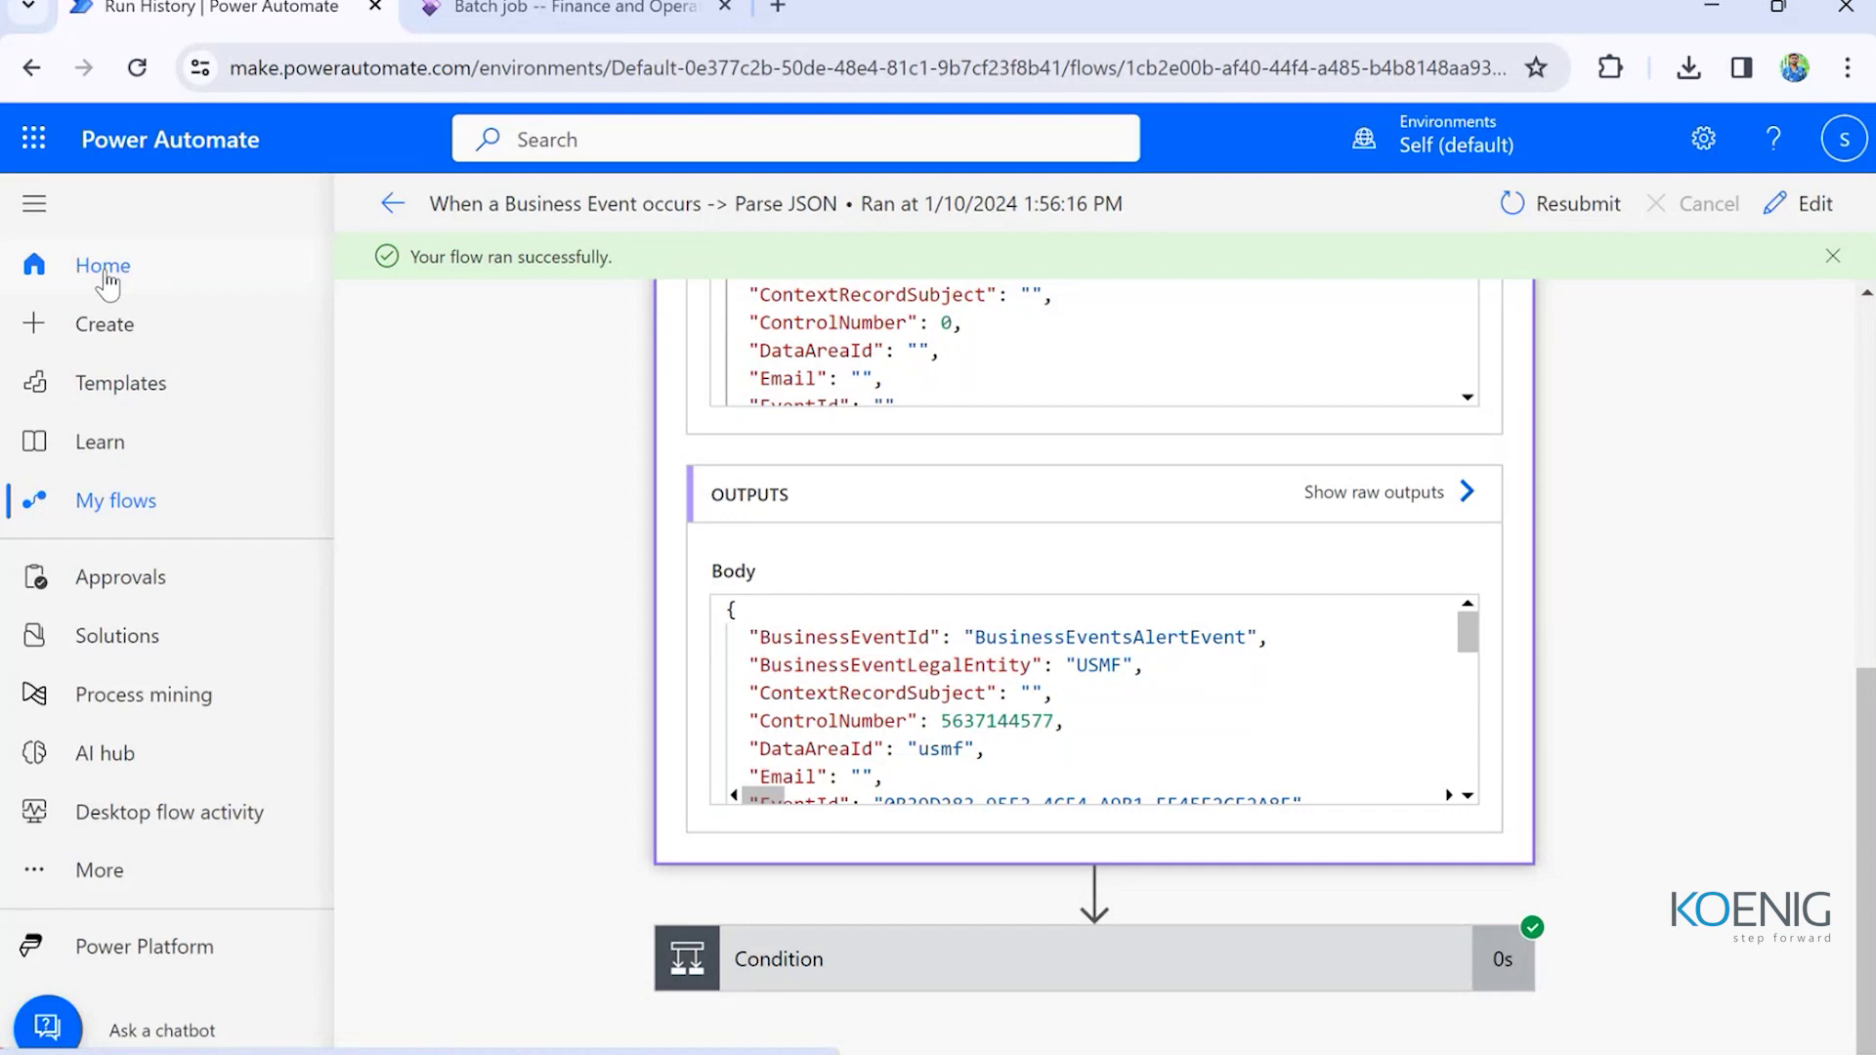
- Open the Power Automate template gallery and browse the available flow templates under All templates
{"action": "left_click", "coordinate": [98, 383]}
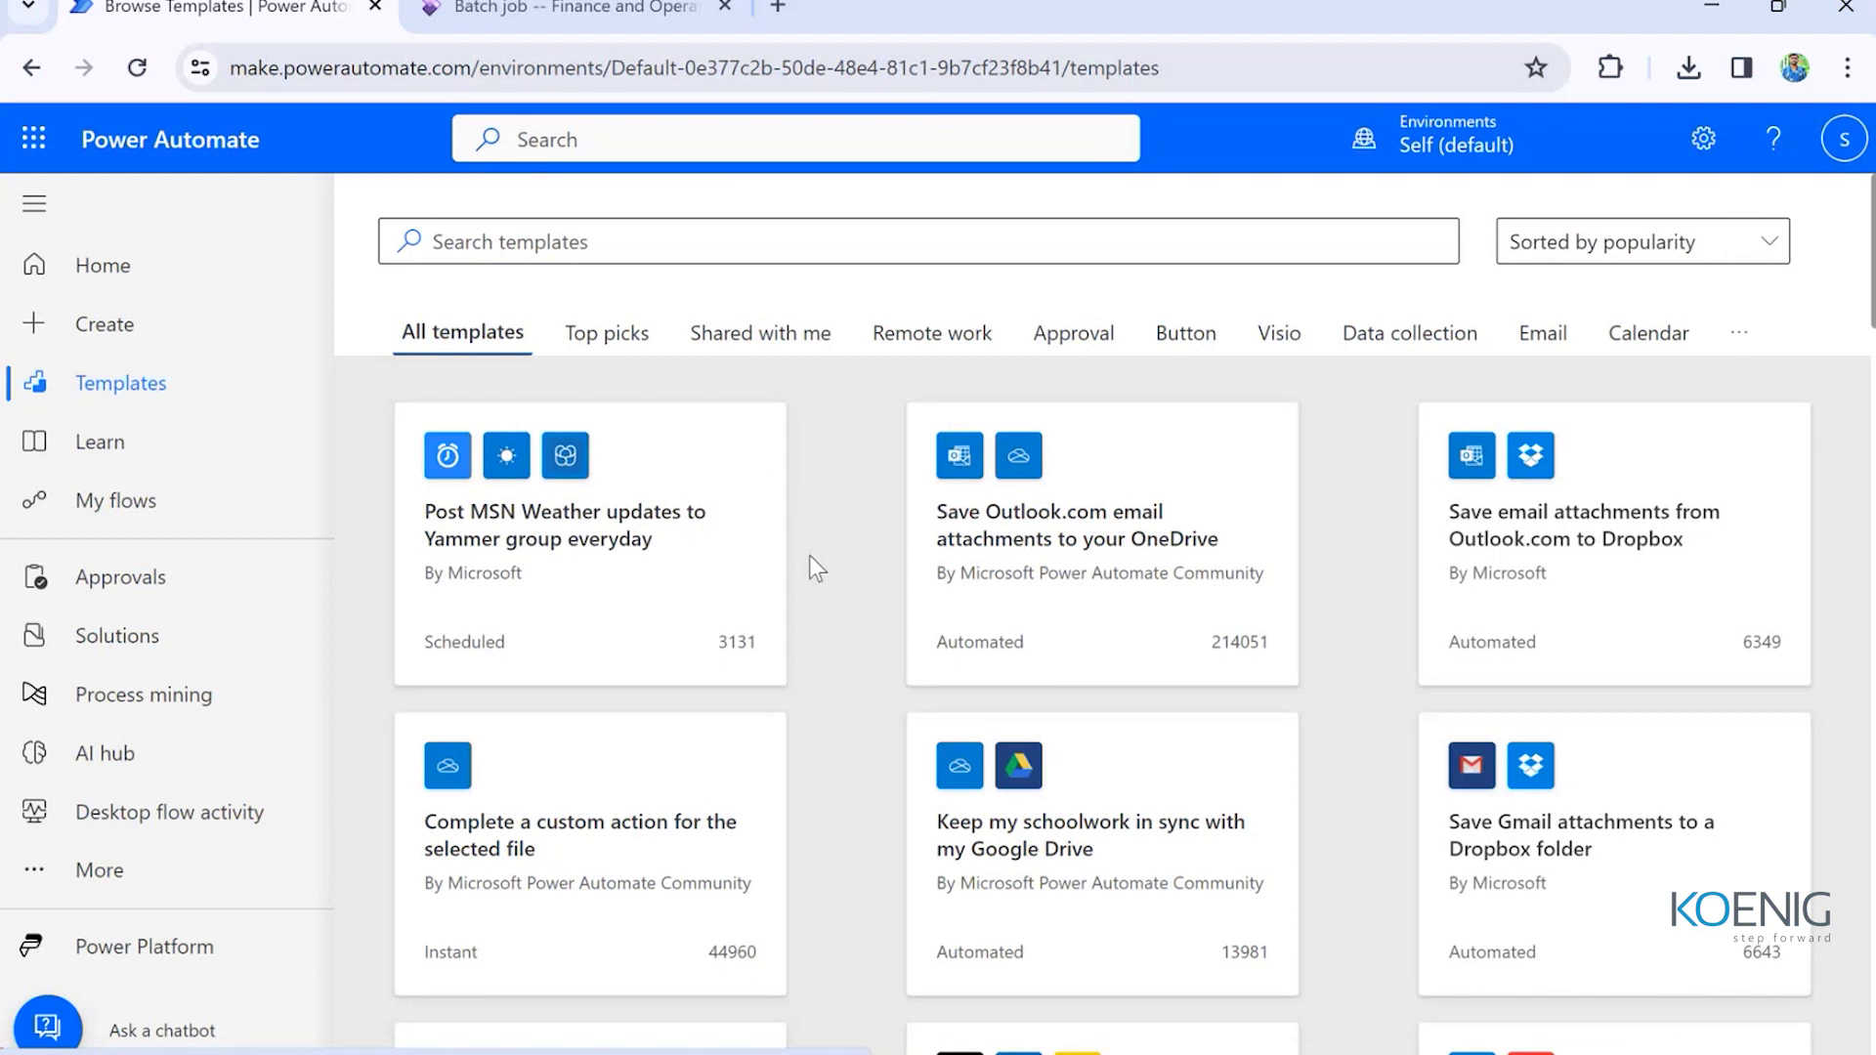
{"action": "scroll", "coordinate": [809, 557], "scroll_direction": "down", "scroll_amount": 4}
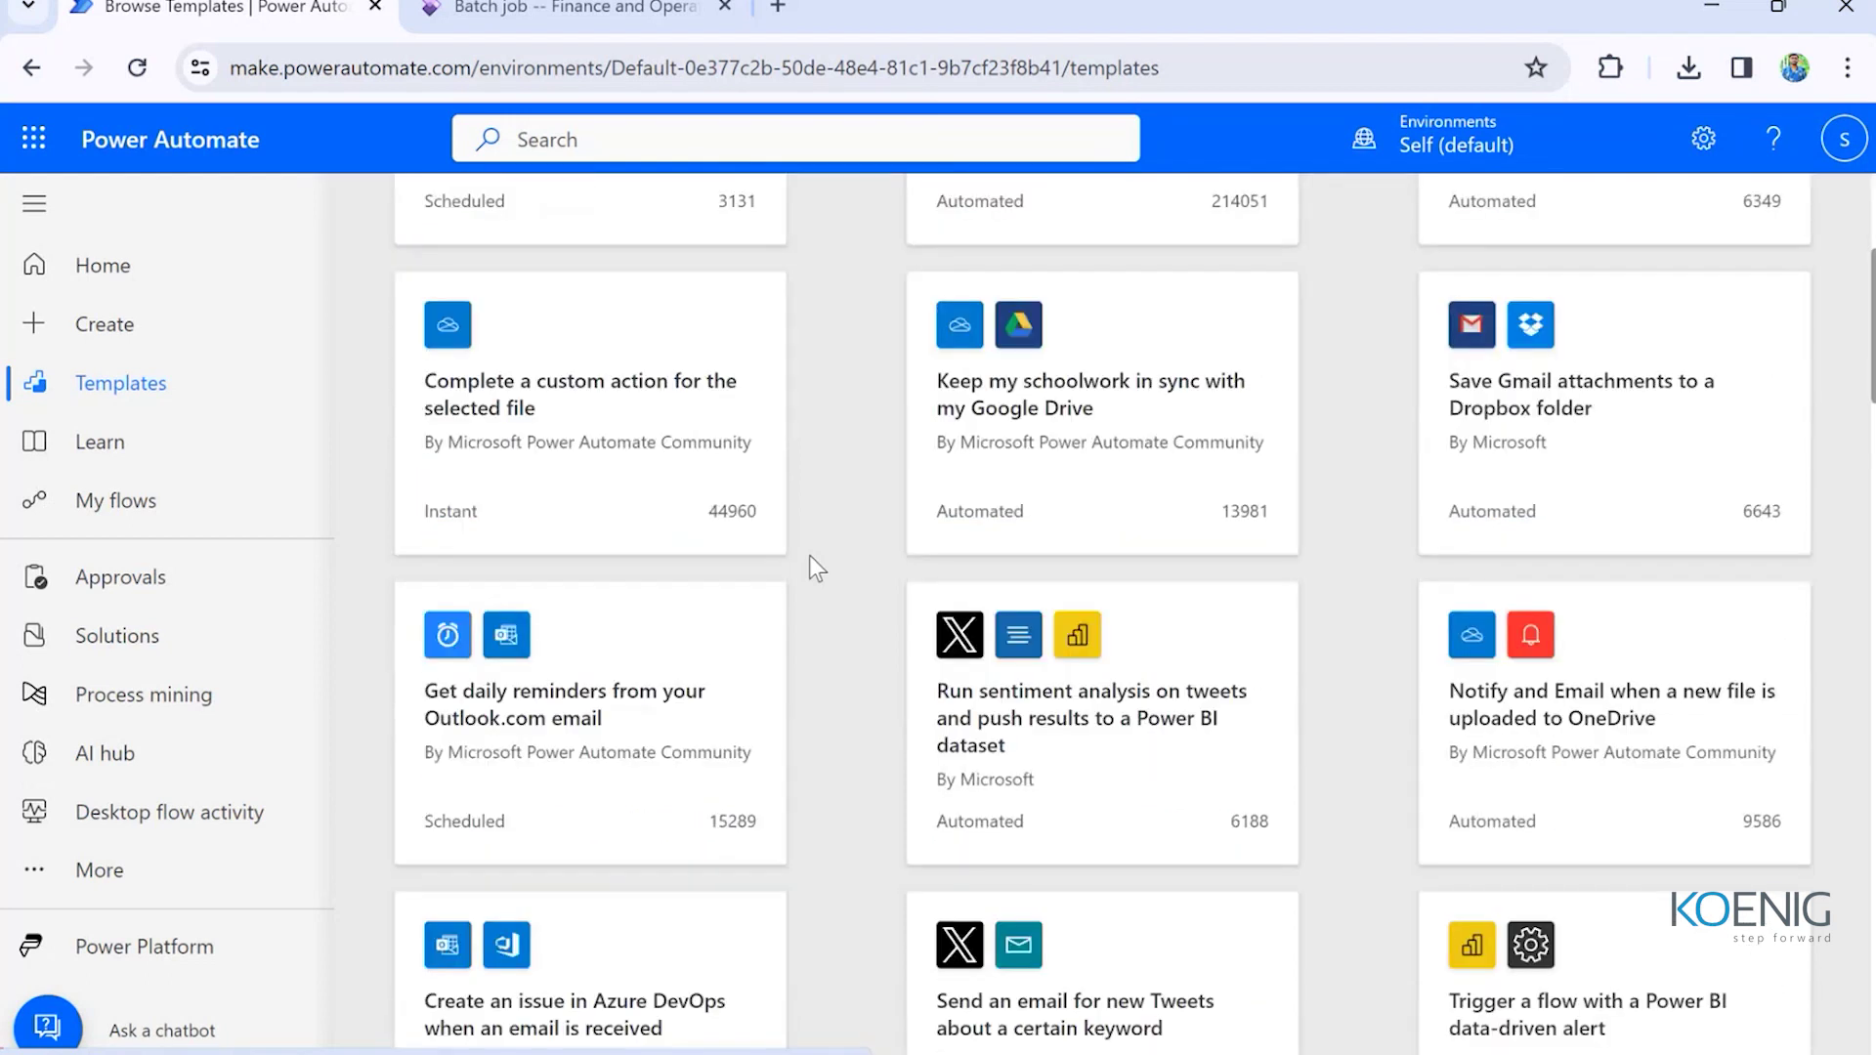
{"action": "scroll", "coordinate": [809, 555], "scroll_direction": "down", "scroll_amount": 5}
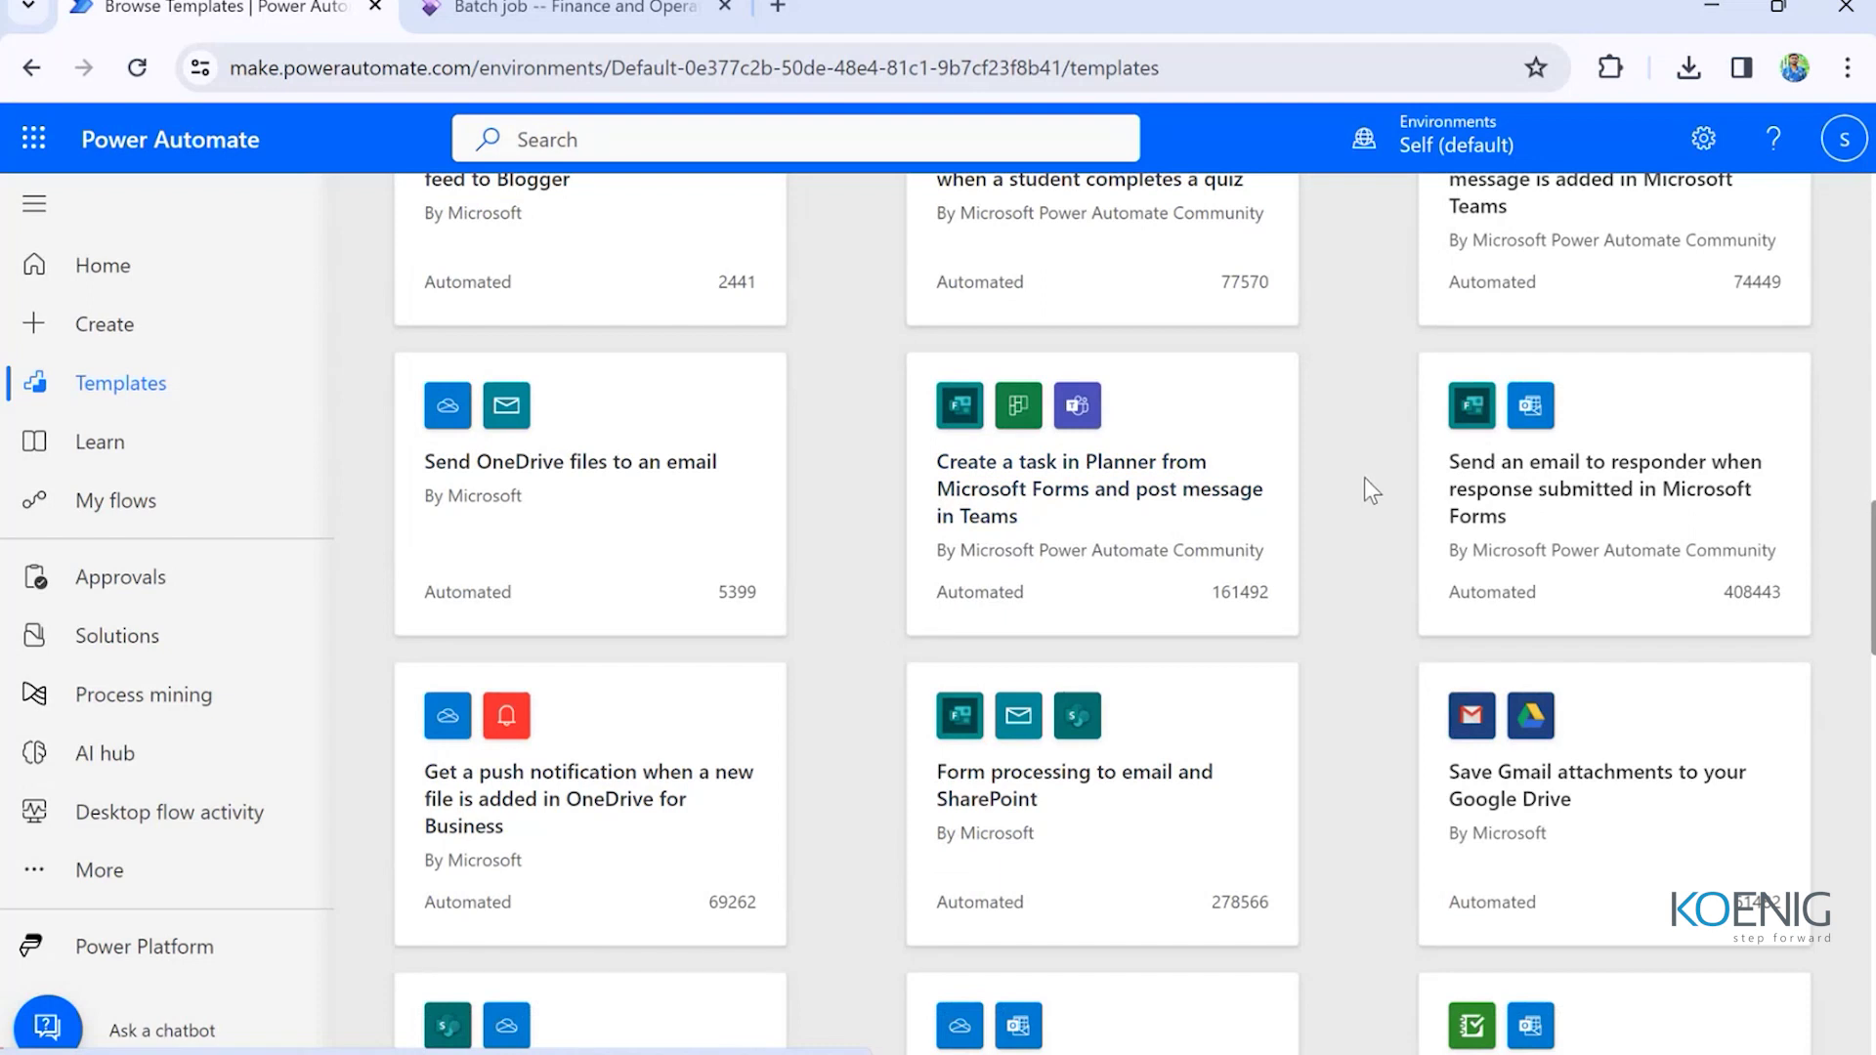
{"action": "scroll", "coordinate": [768, 589], "scroll_direction": "down", "scroll_amount": 5}
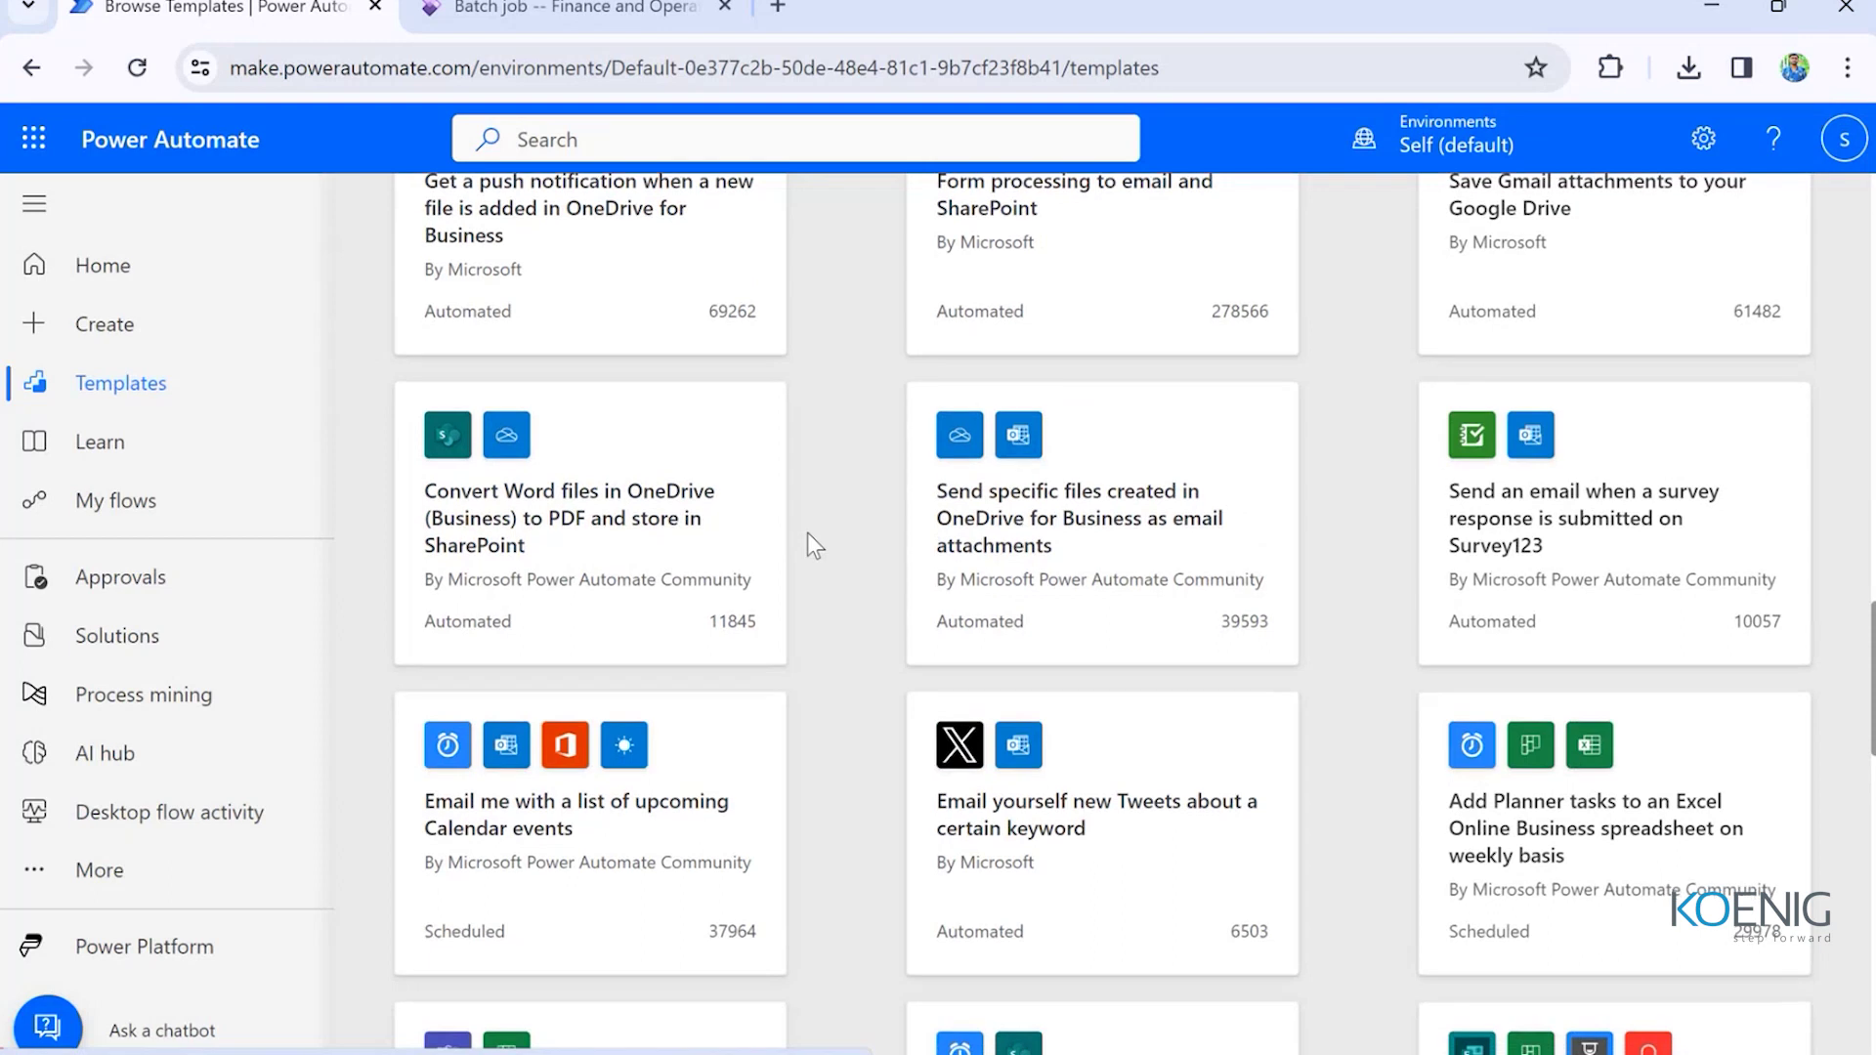
{"action": "scroll", "coordinate": [809, 535], "scroll_direction": "down", "scroll_amount": 4}
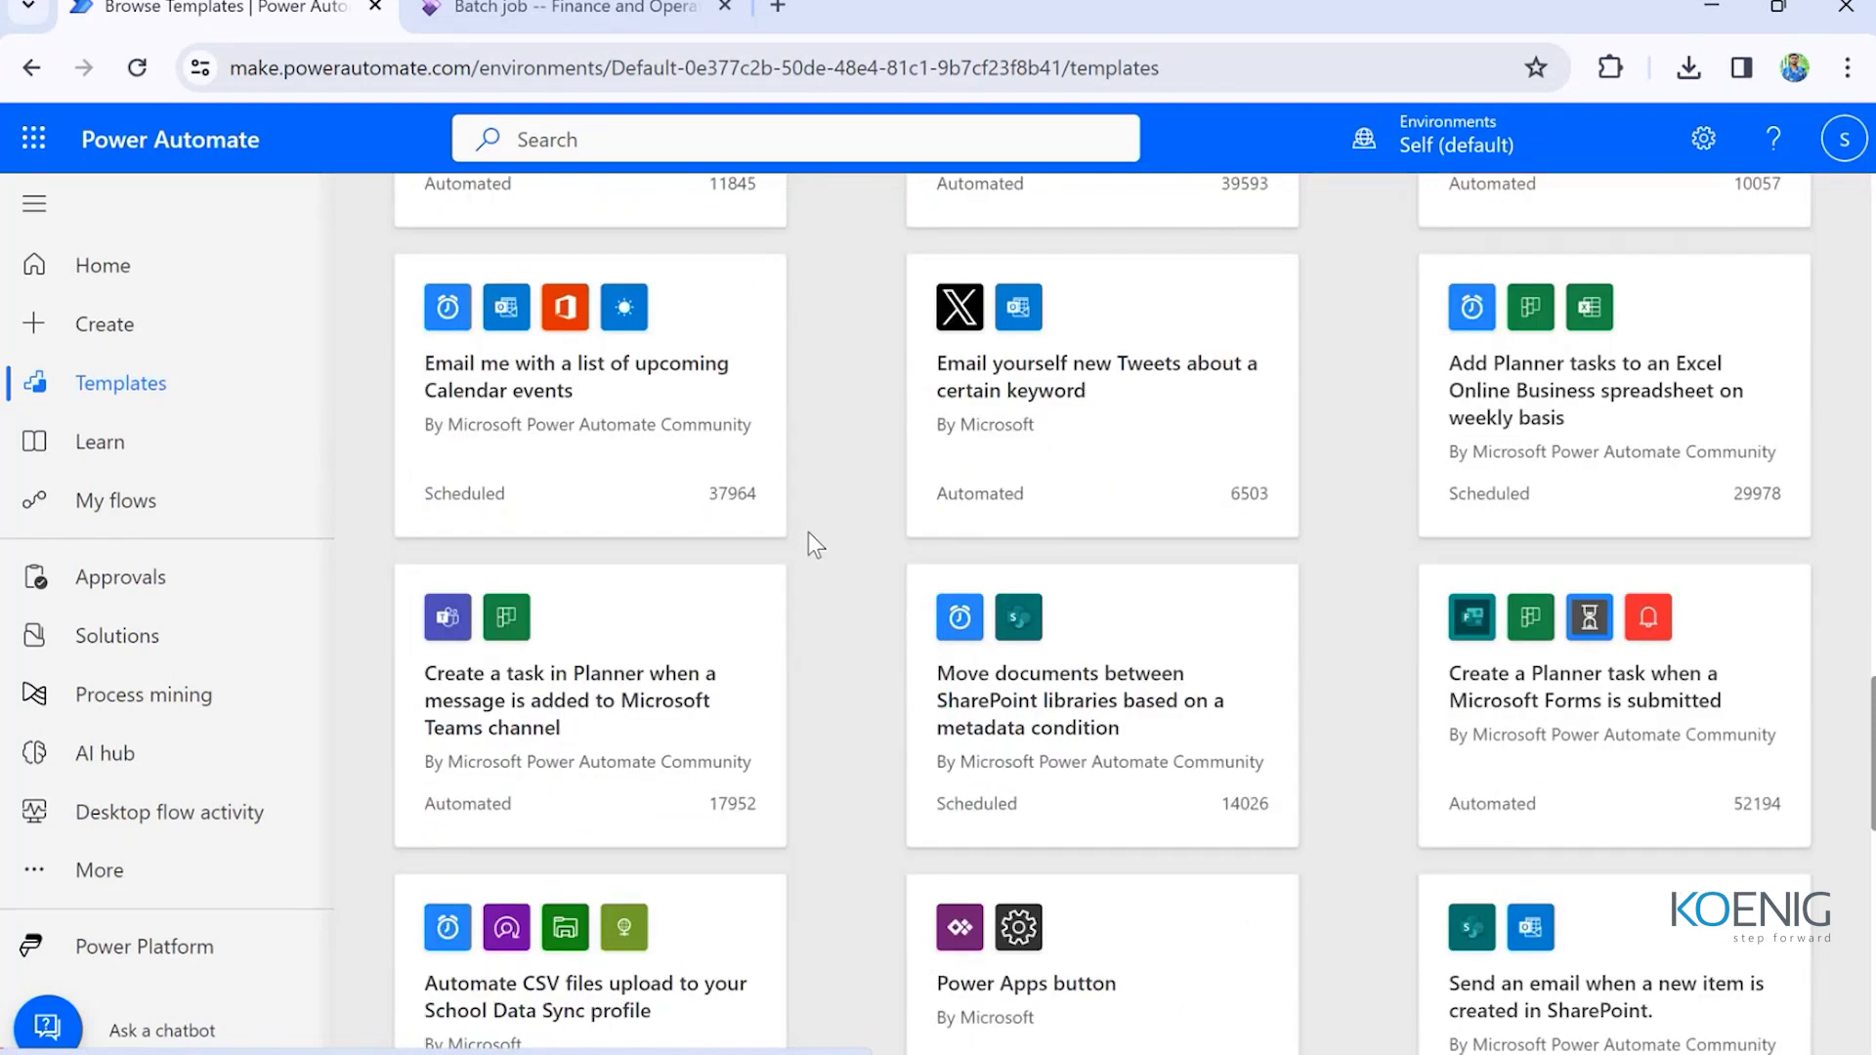
{"action": "scroll", "coordinate": [807, 532], "scroll_direction": "down", "scroll_amount": 8}
{"action": "scroll", "coordinate": [808, 532], "scroll_direction": "up", "scroll_amount": 5}
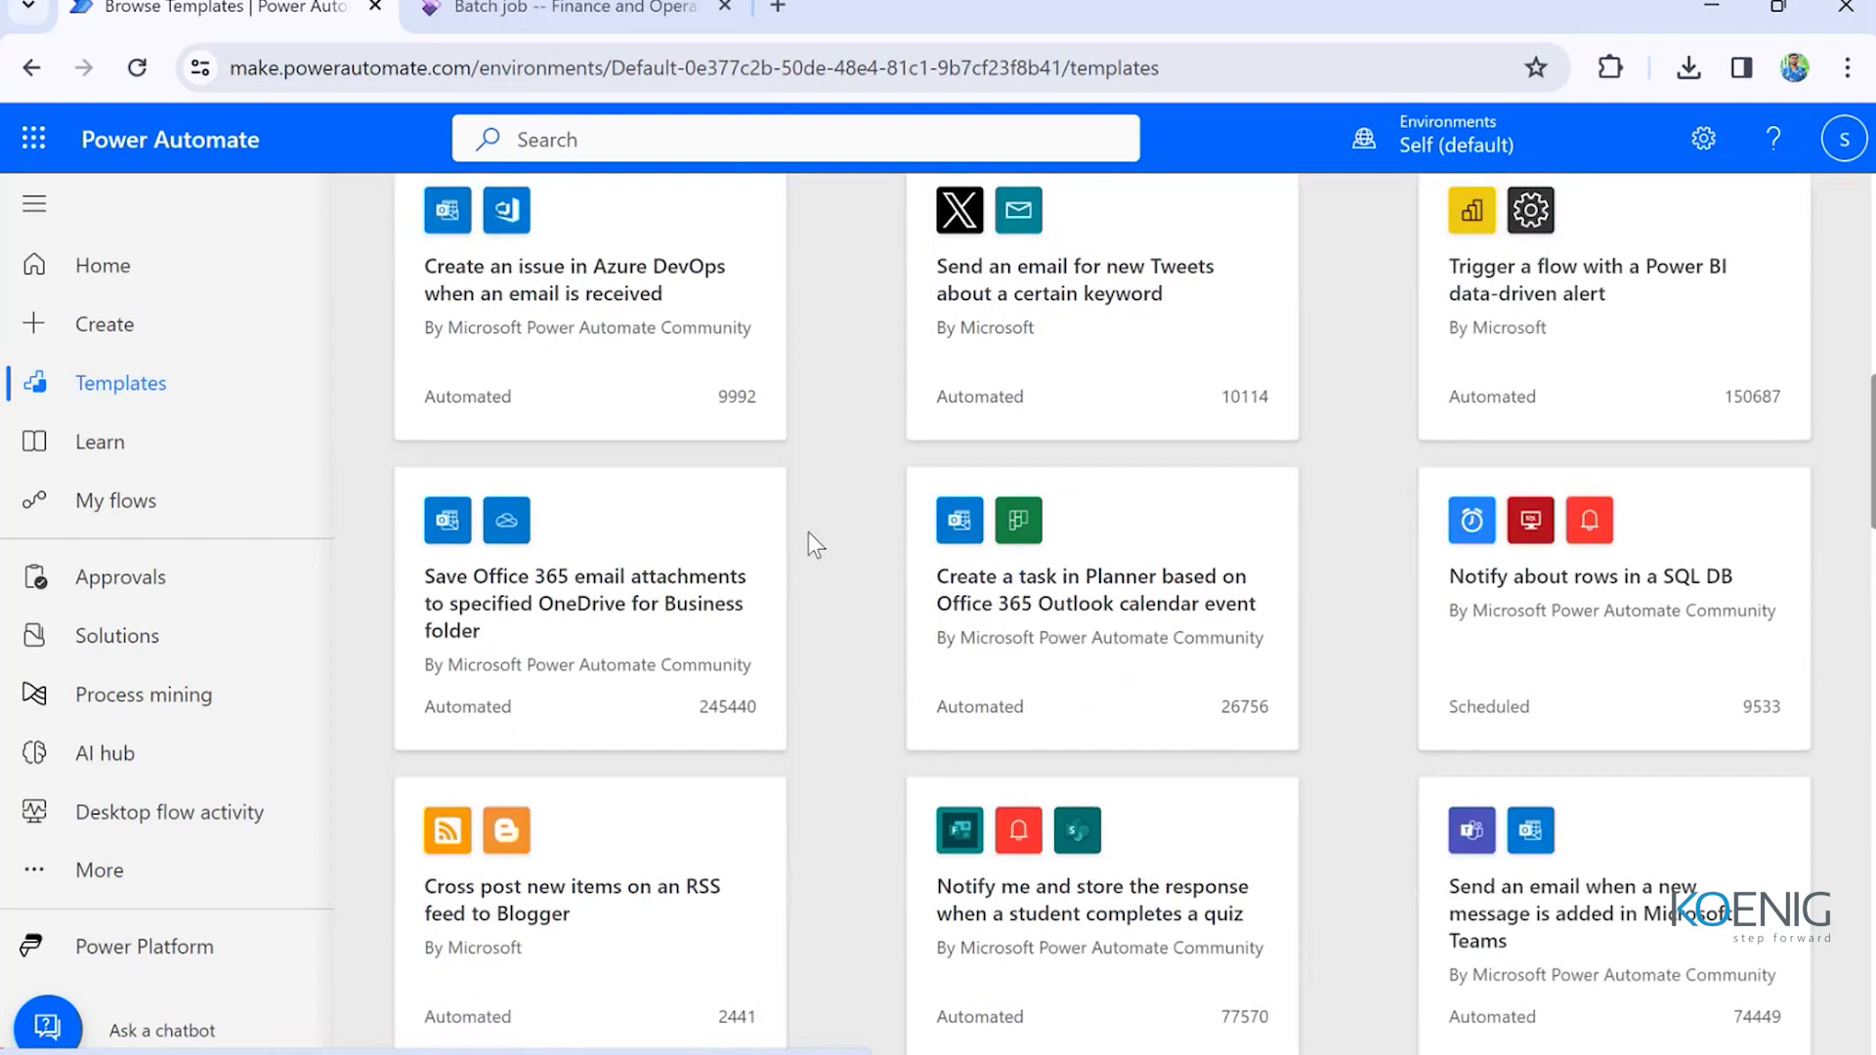
{"action": "scroll", "coordinate": [807, 532], "scroll_direction": "up", "scroll_amount": 6}
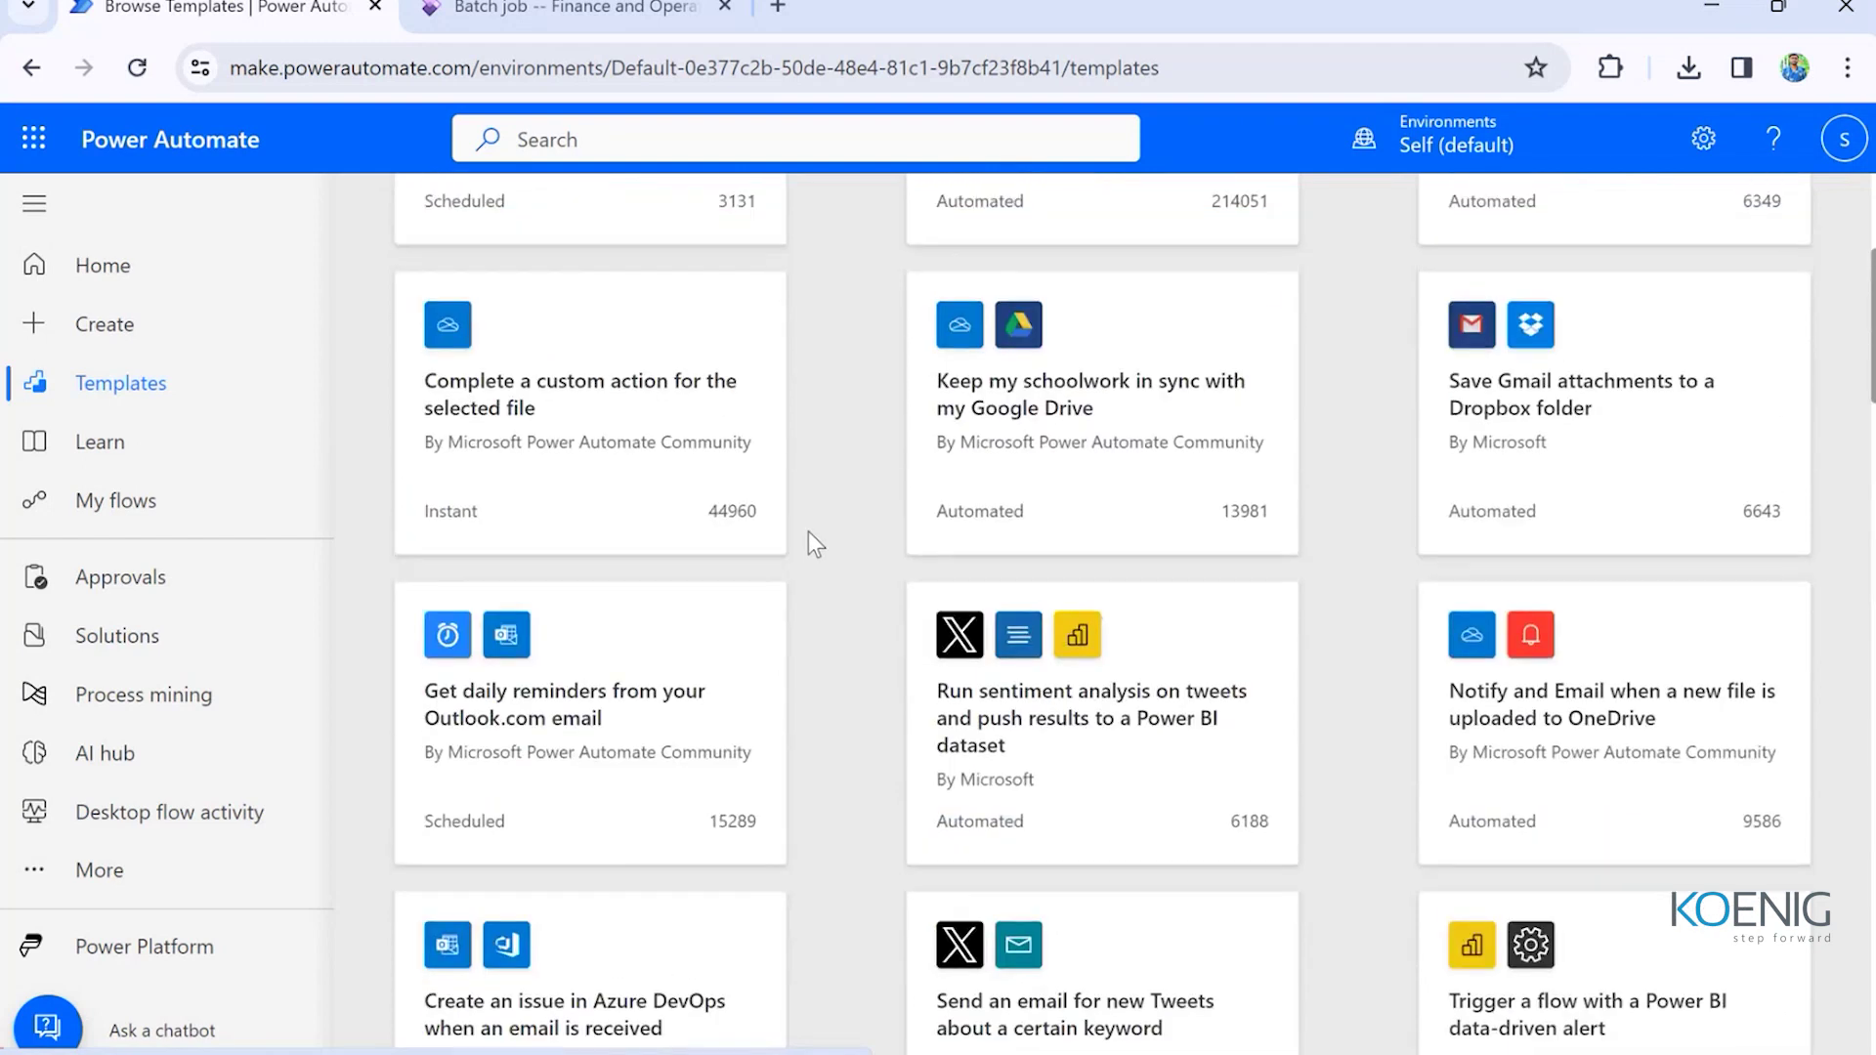
{"action": "scroll", "coordinate": [807, 532], "scroll_direction": "up", "scroll_amount": 2}
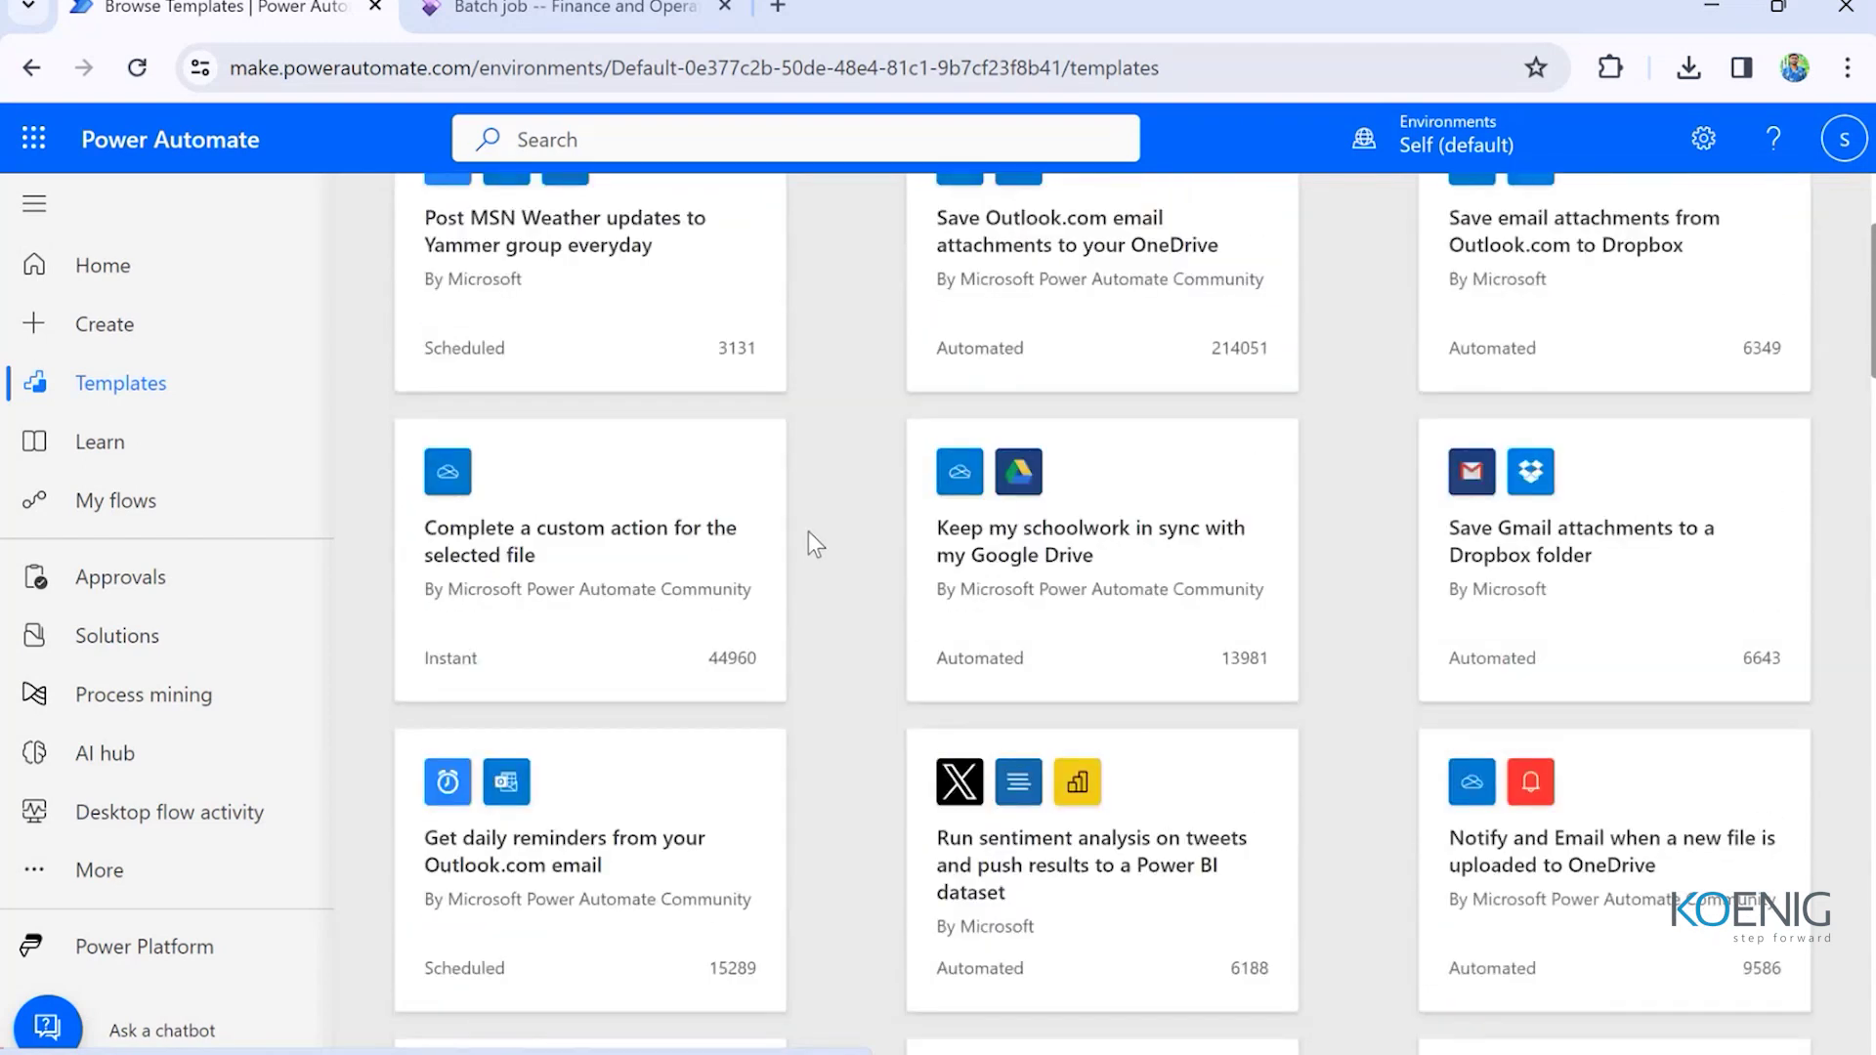
{"action": "scroll", "coordinate": [808, 544], "scroll_direction": "up", "scroll_amount": 3}
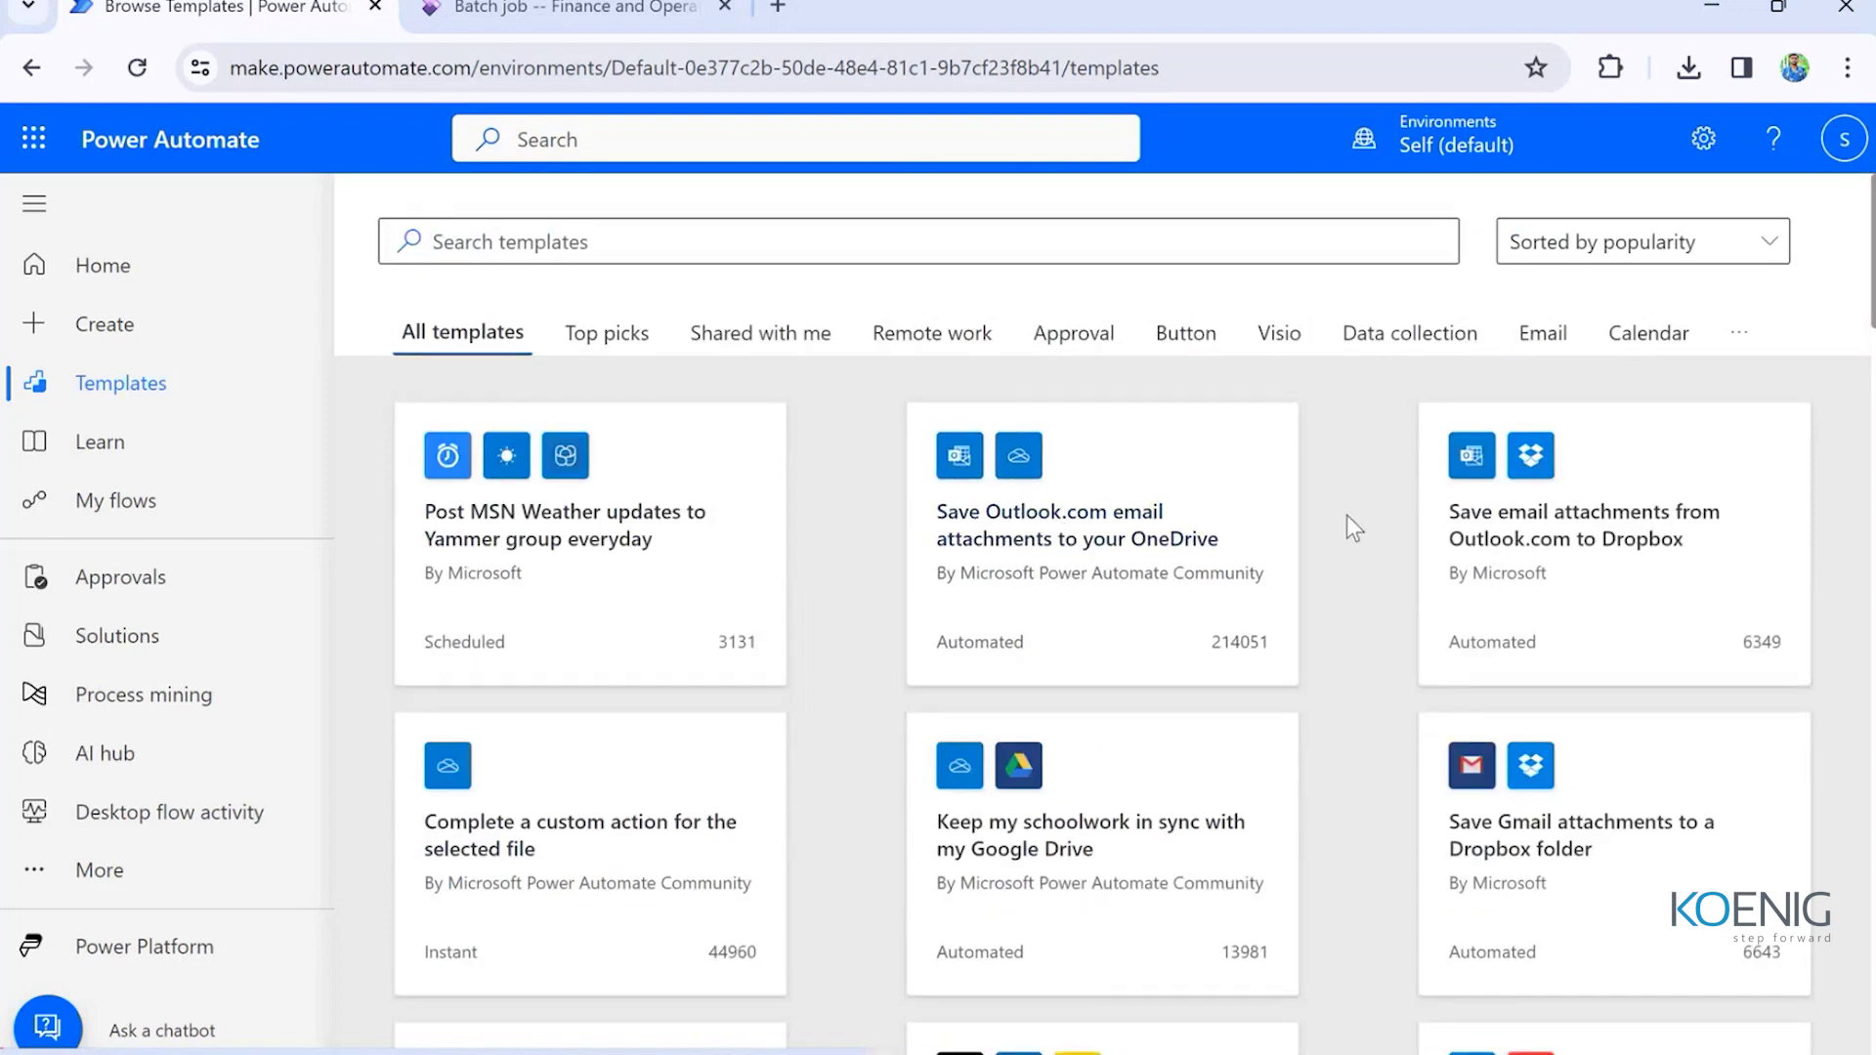
{"action": "scroll", "coordinate": [1355, 528], "scroll_direction": "down", "scroll_amount": 10}
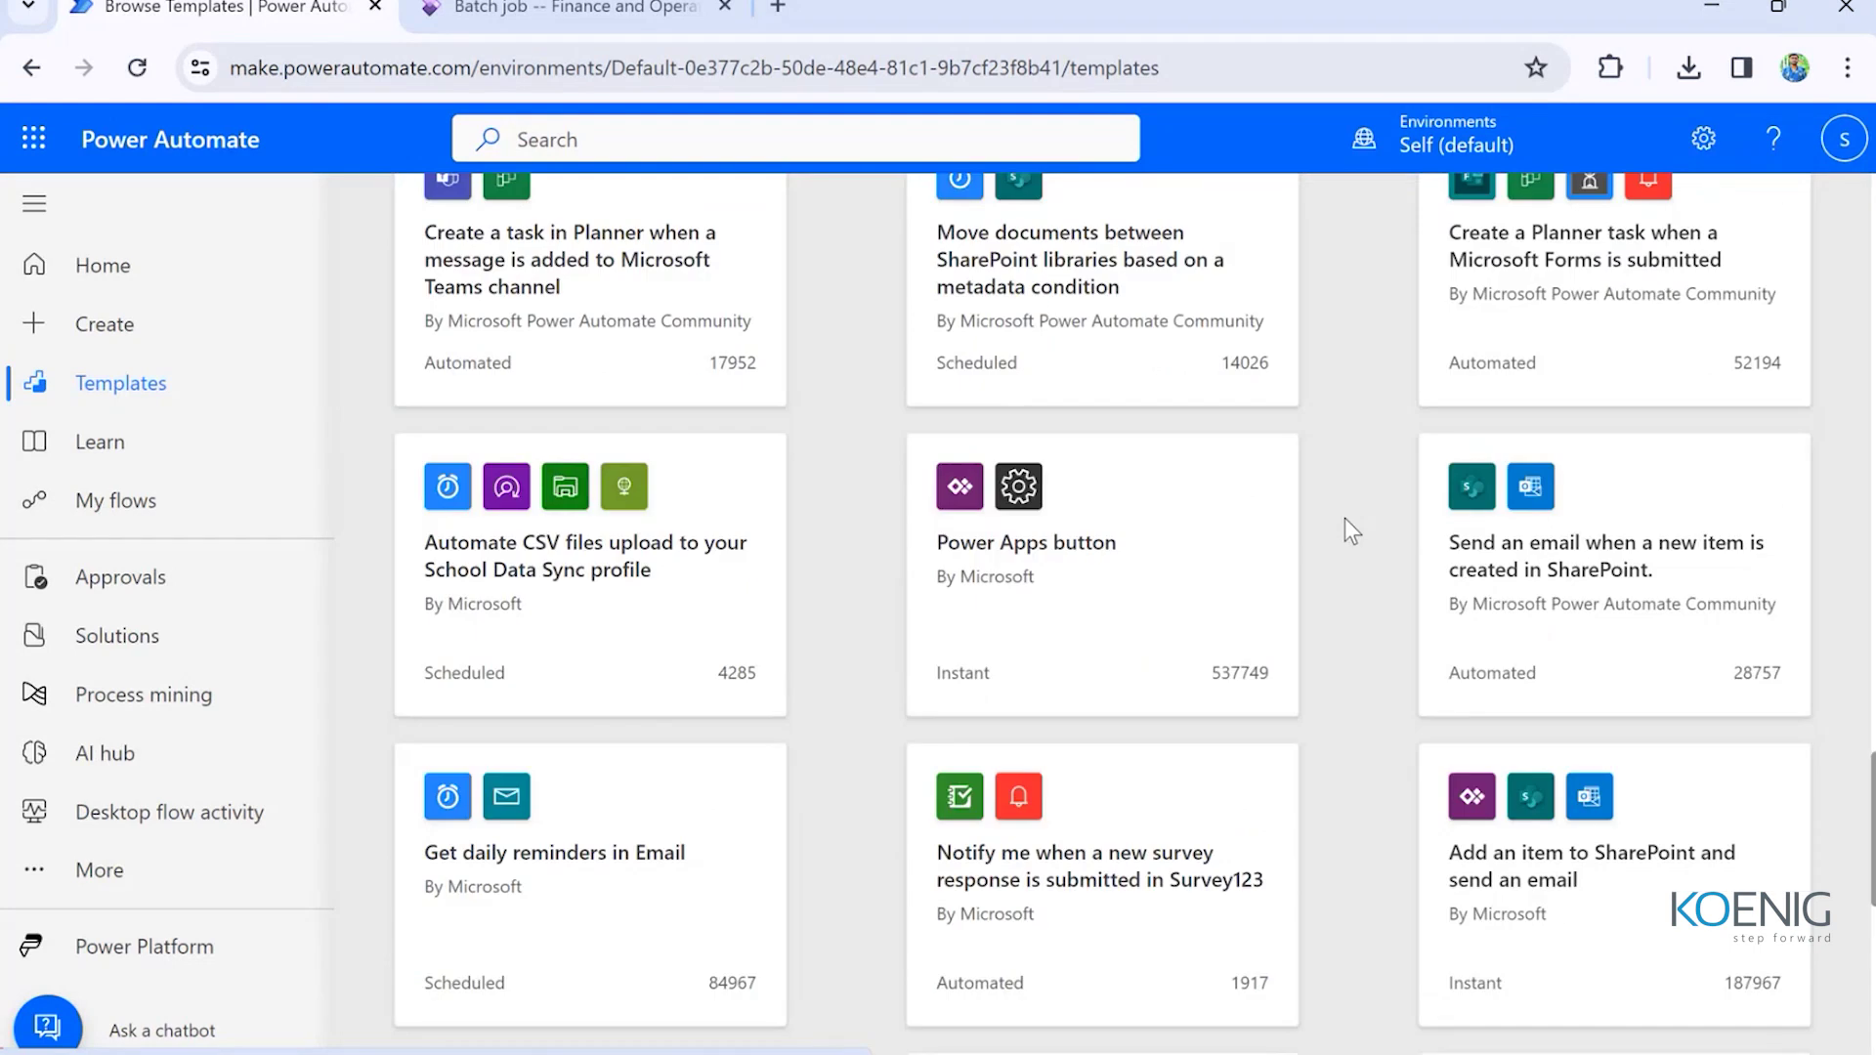